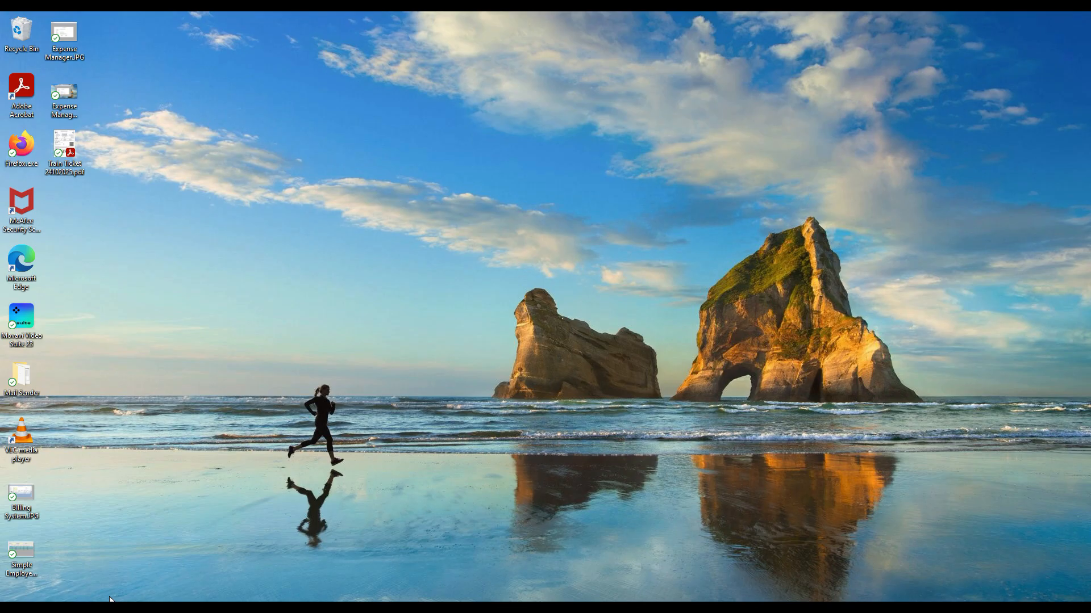
Step: Open Excel and create a blank workbook
key("super")
type("exce")
key("Return")
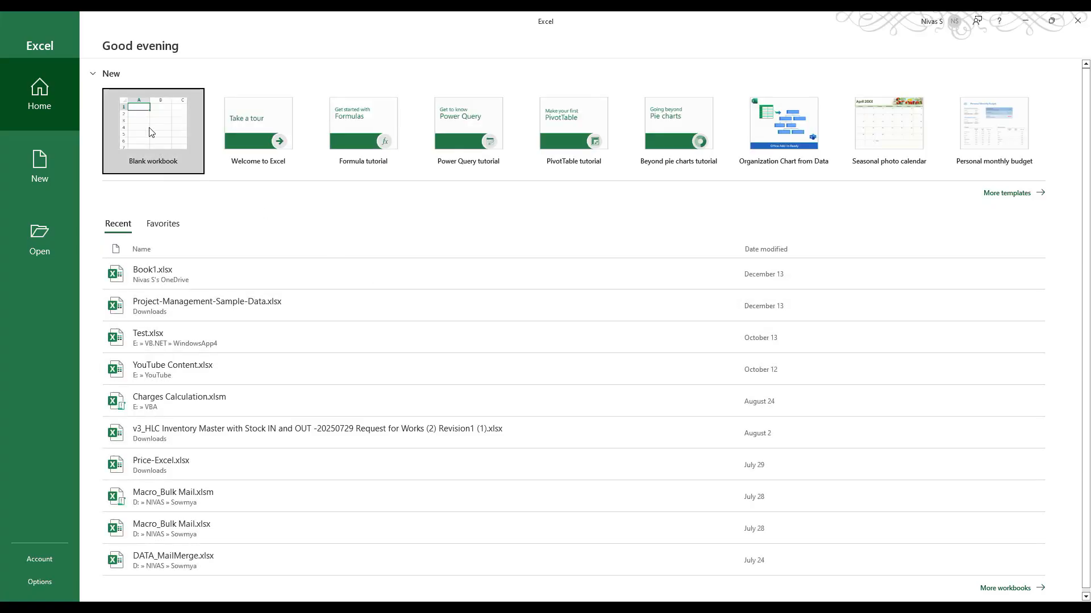
left_click(151, 132)
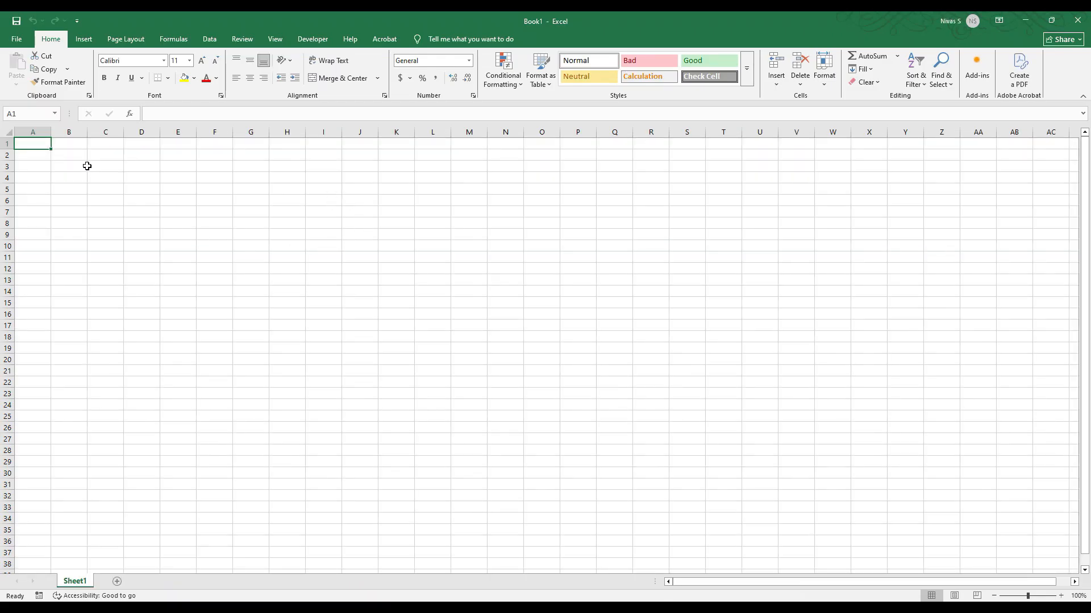
left_click(86, 166)
left_click(102, 180)
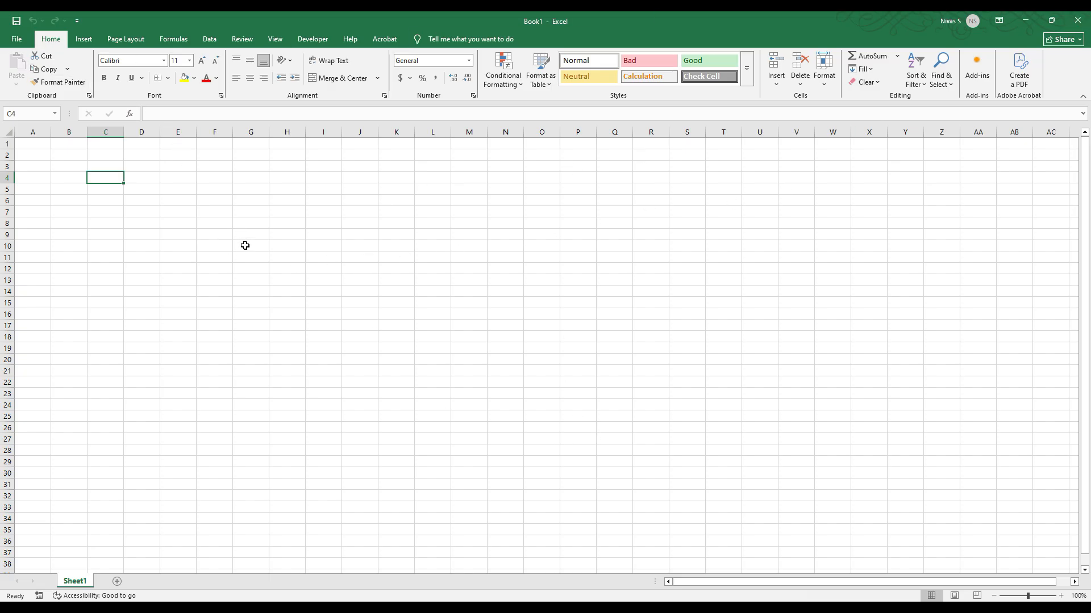
left_click(22, 156)
left_click_drag(33, 156, 432, 157)
left_click_drag(116, 223, 409, 225)
left_click(349, 267)
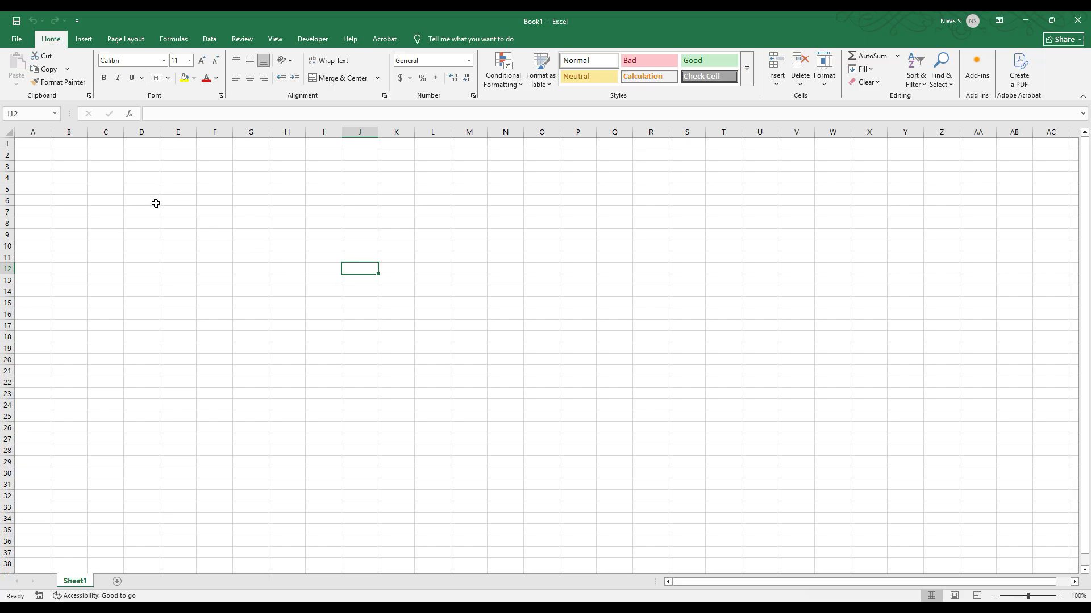
left_click(138, 207)
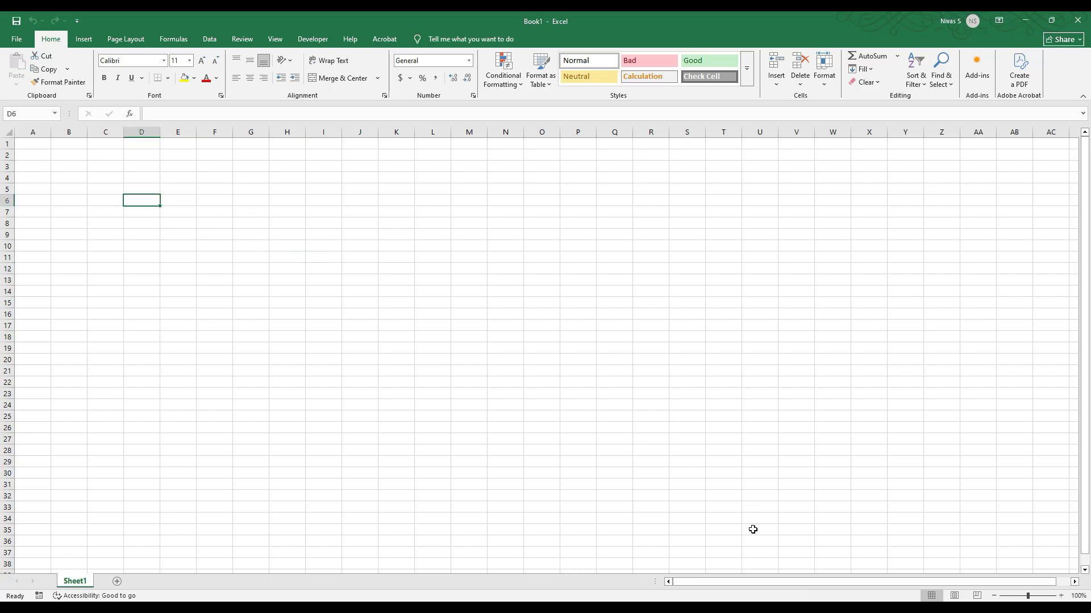
left_click_drag(715, 578, 708, 583)
left_click_drag(35, 144, 33, 325)
left_click(588, 270)
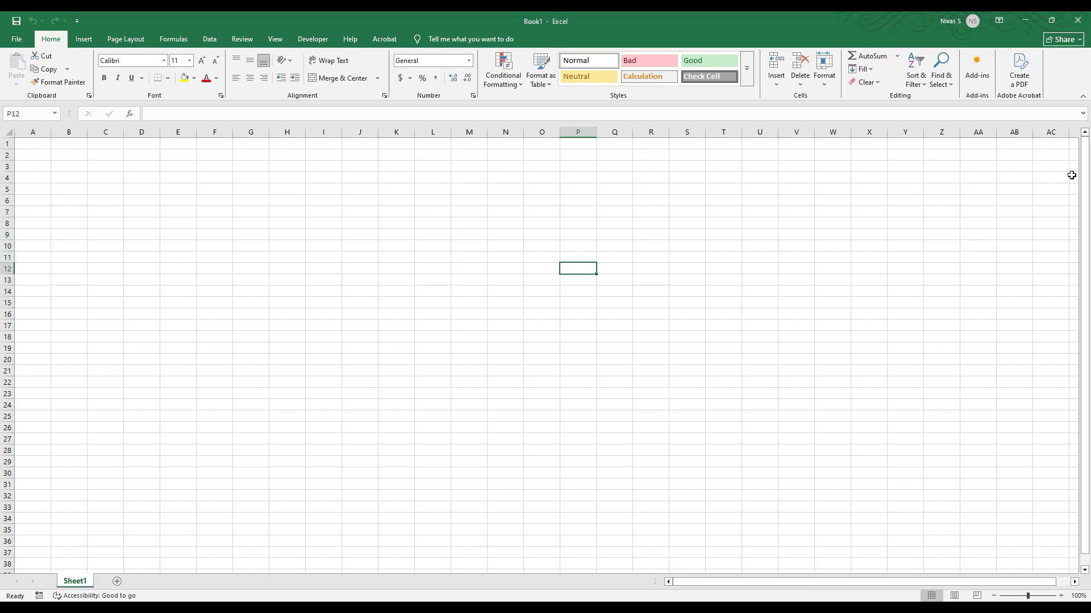
left_click_drag(1086, 185, 1086, 189)
Step: Jump from cell A20 to the last row of column A and return to cell A1
left_click(46, 346)
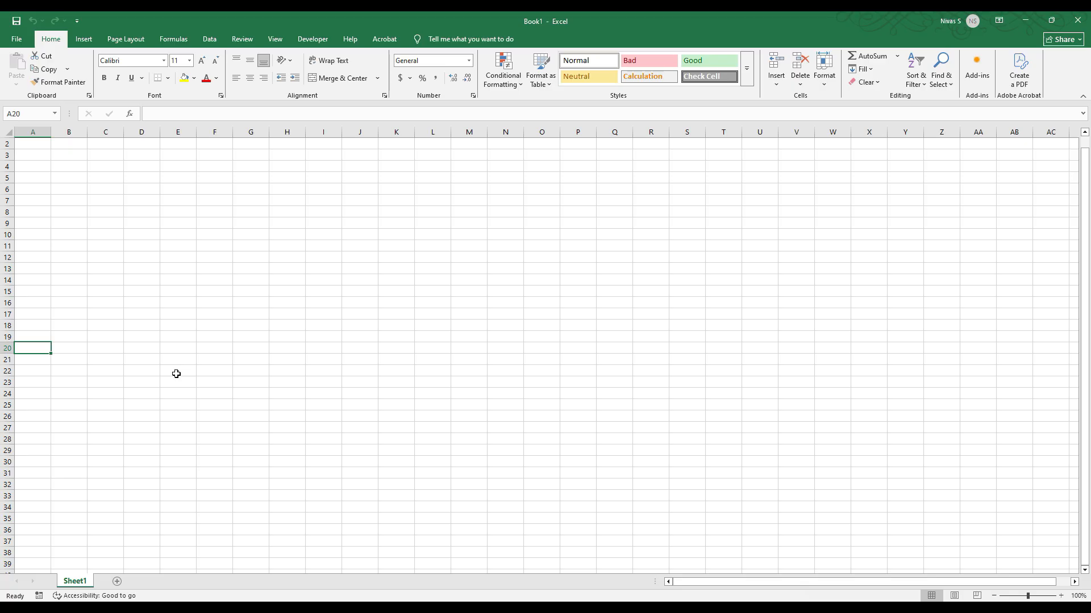
key("End")
key("Down")
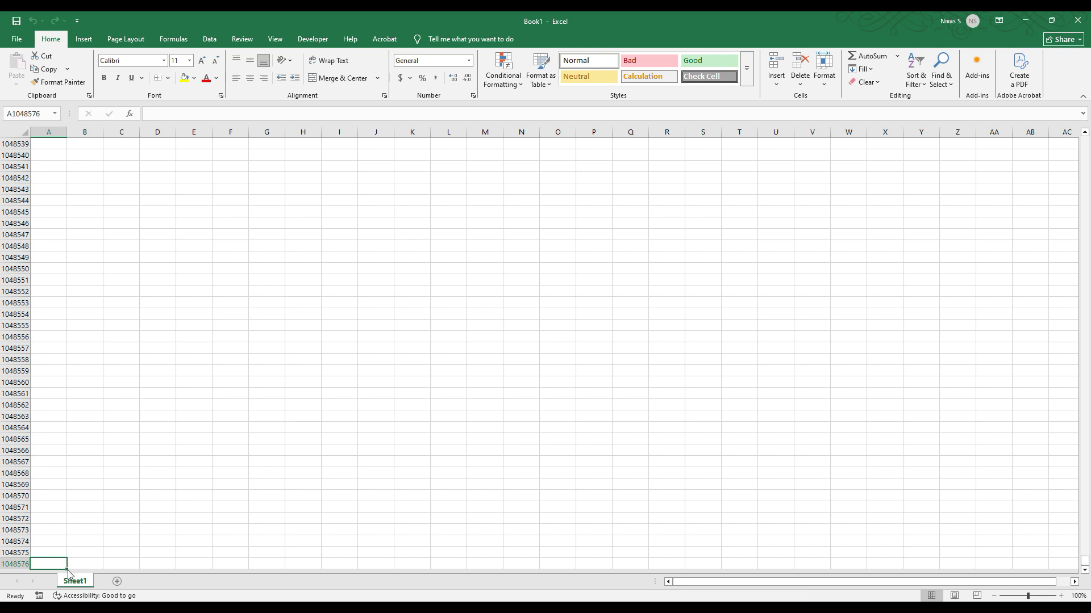
key("Up")
key("End")
key("Up")
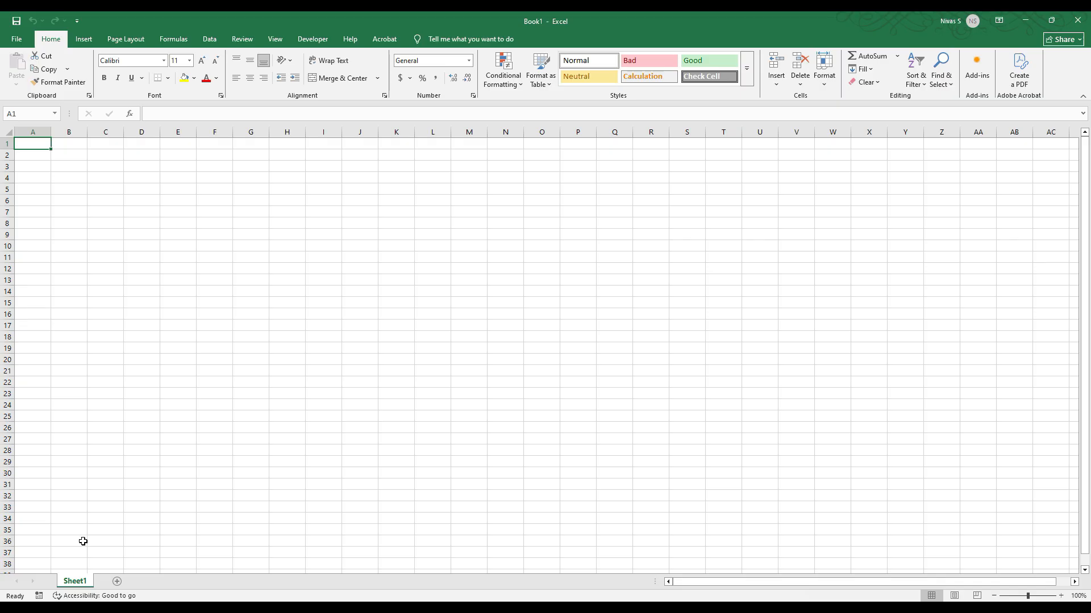
Step: Jump to the last column of row 1 and return to cell A1
key("End")
key("Right")
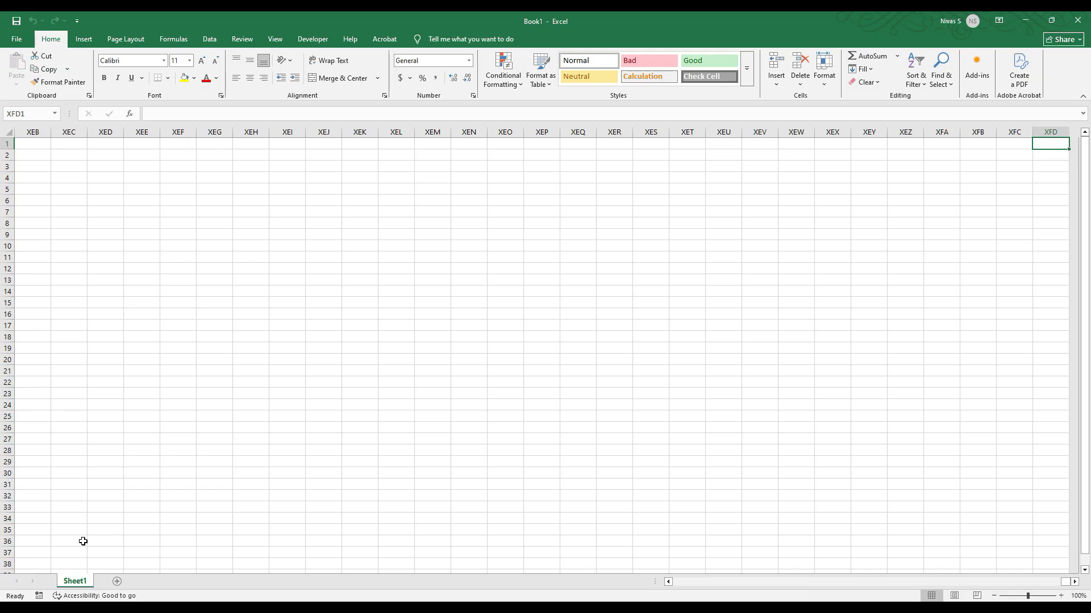
key("ctrl+Left")
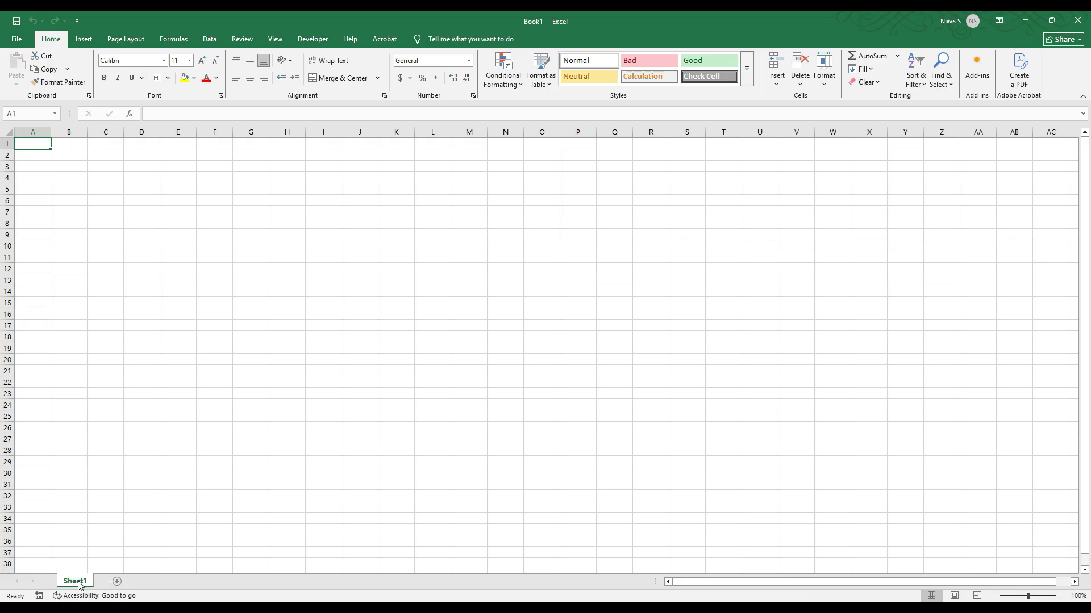
Step: Add four new worksheets after Sheet1, looking through them along the way, and return to Sheet1
left_click(117, 581)
left_click(154, 581)
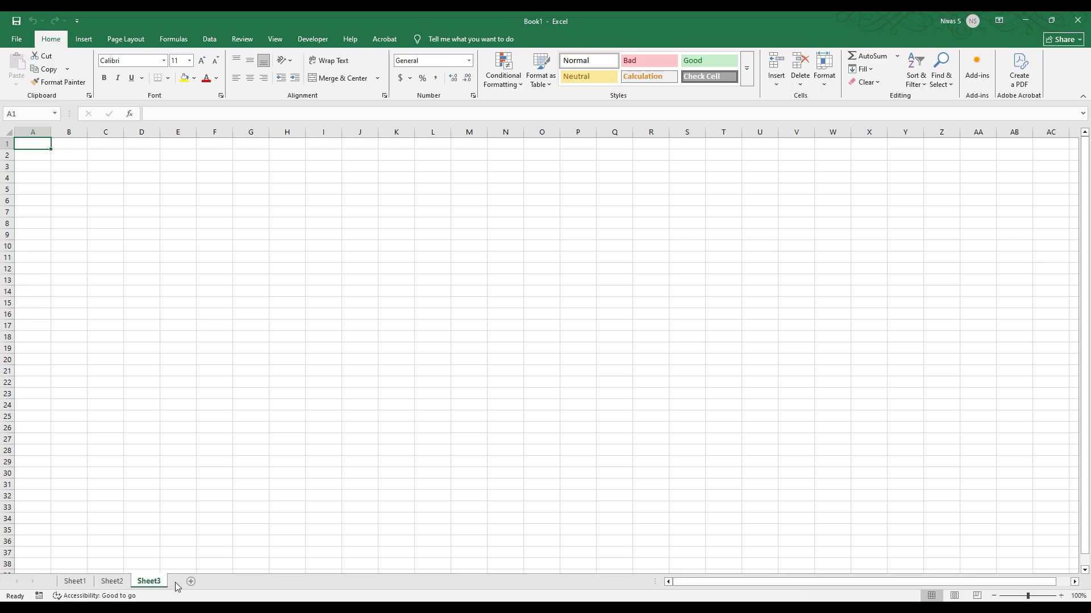
left_click(207, 581)
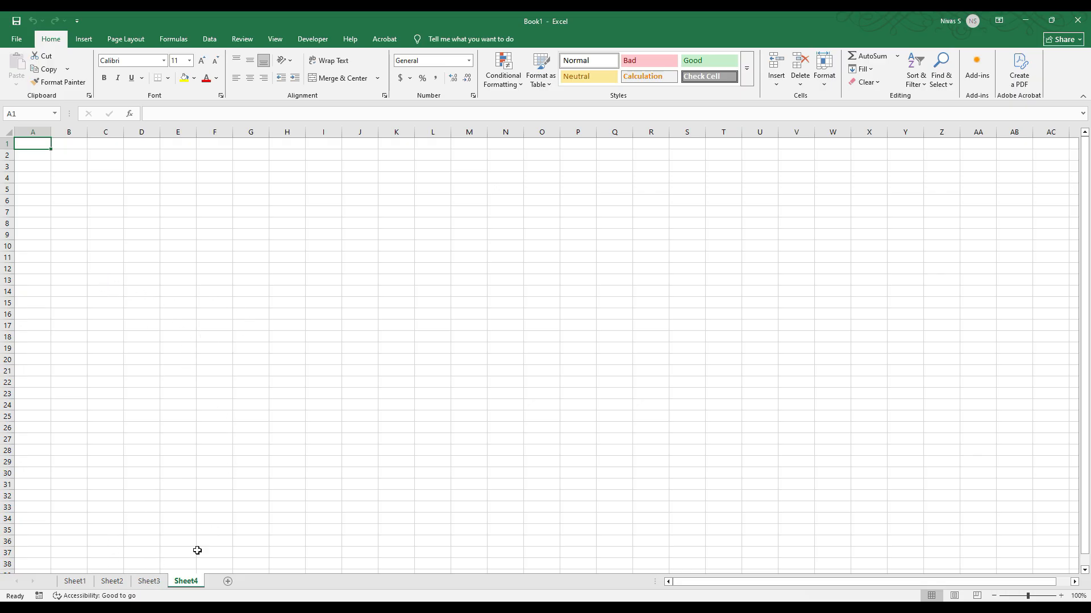
left_click(82, 582)
left_click(112, 582)
left_click(151, 581)
left_click(200, 583)
left_click(228, 581)
left_click(73, 582)
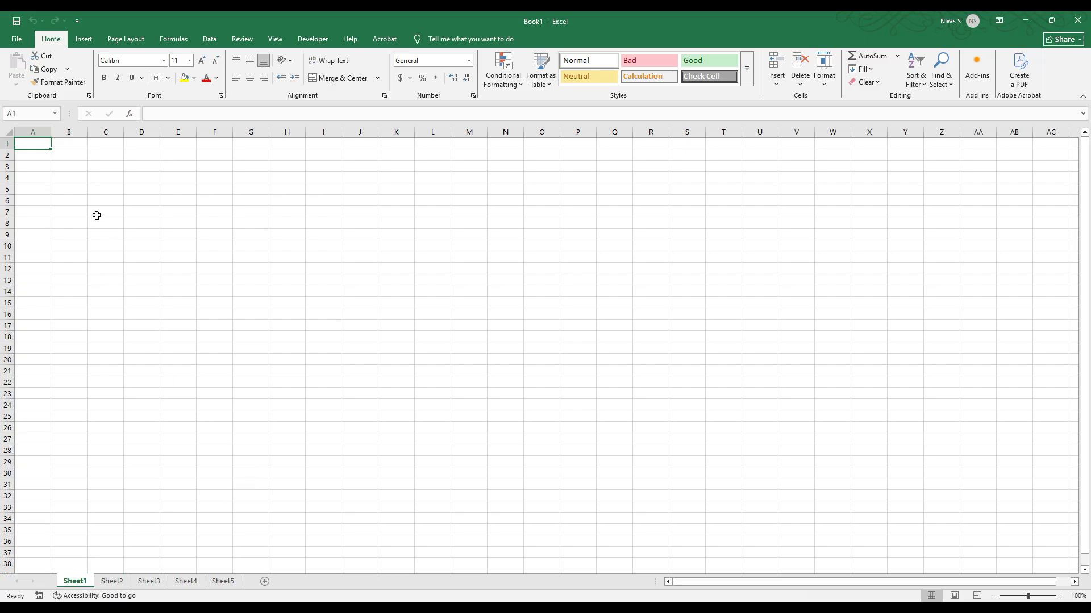
Step: Enter the label Number1 in cell C3 and Number2 in cell C4
left_click(79, 198)
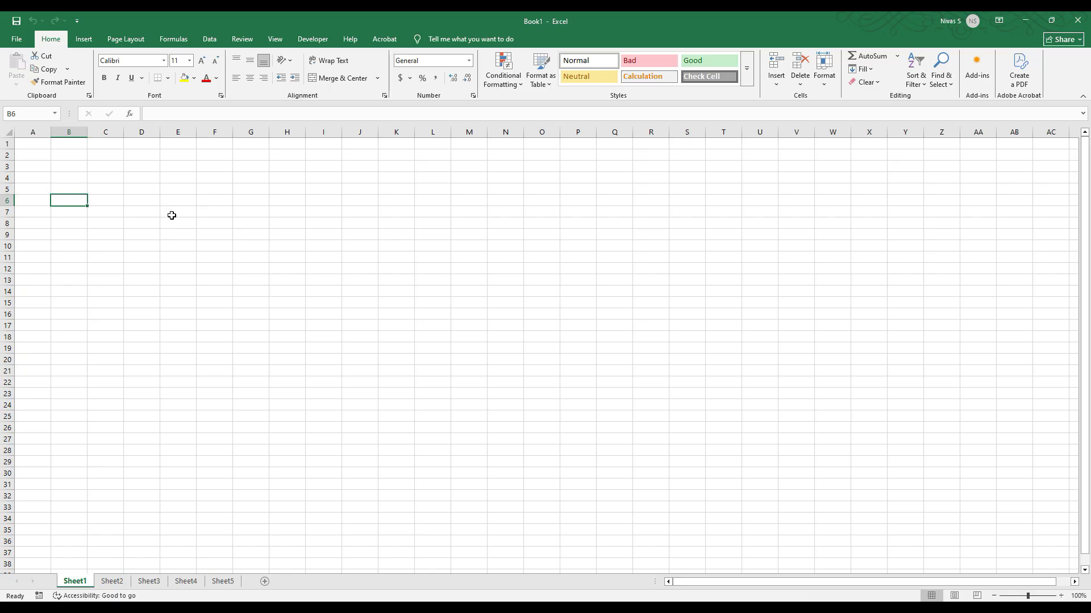
left_click(104, 168)
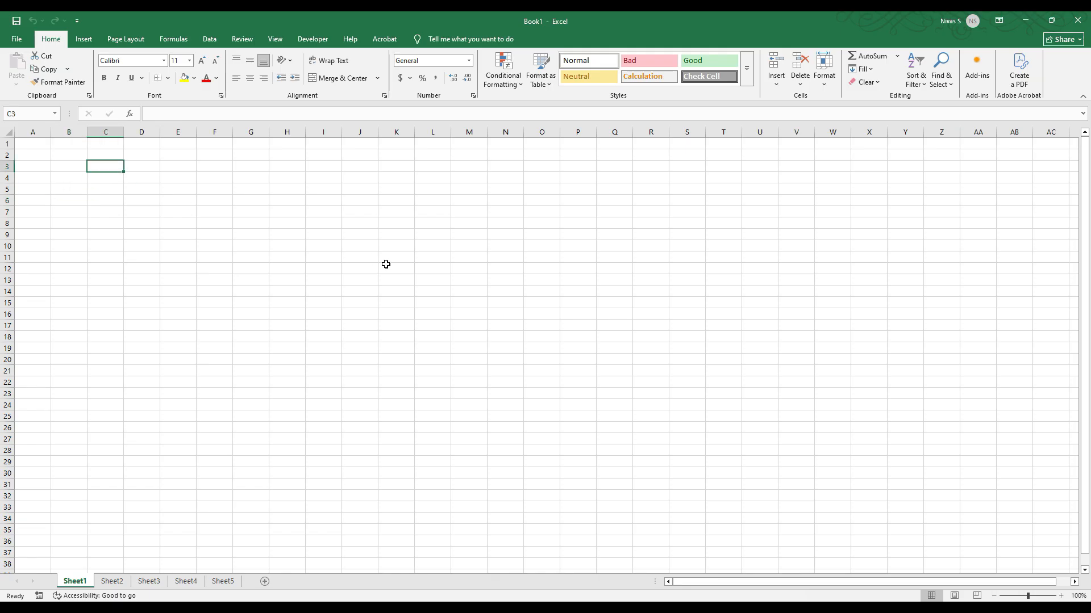
type("Number1")
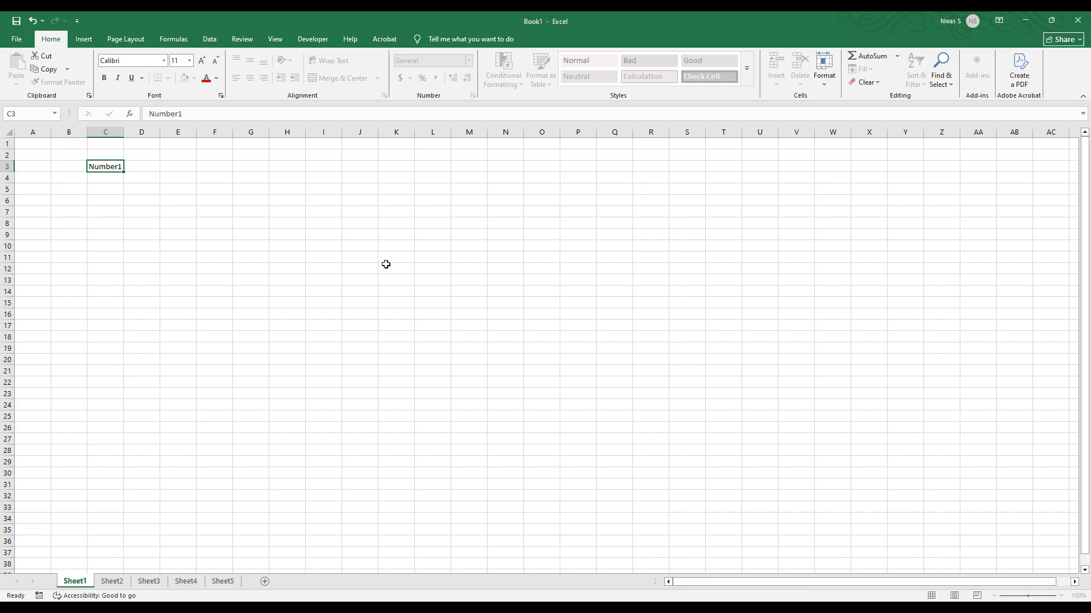
key("Return")
type("Number2")
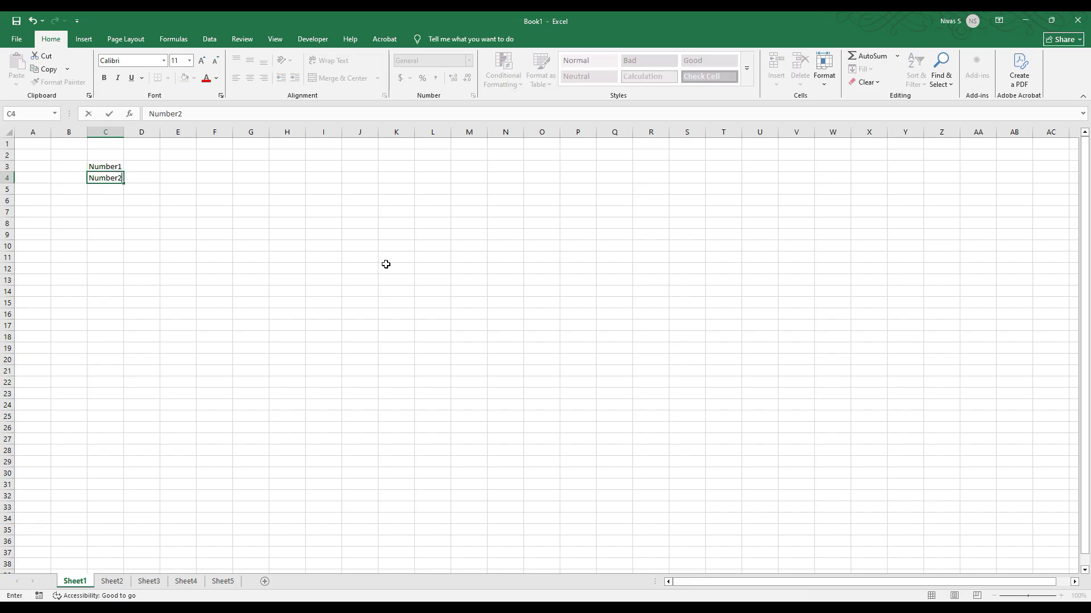
Step: Enter 10 in cell D3 and 20 in cell D4 beside their labels
key("Tab")
key("Up")
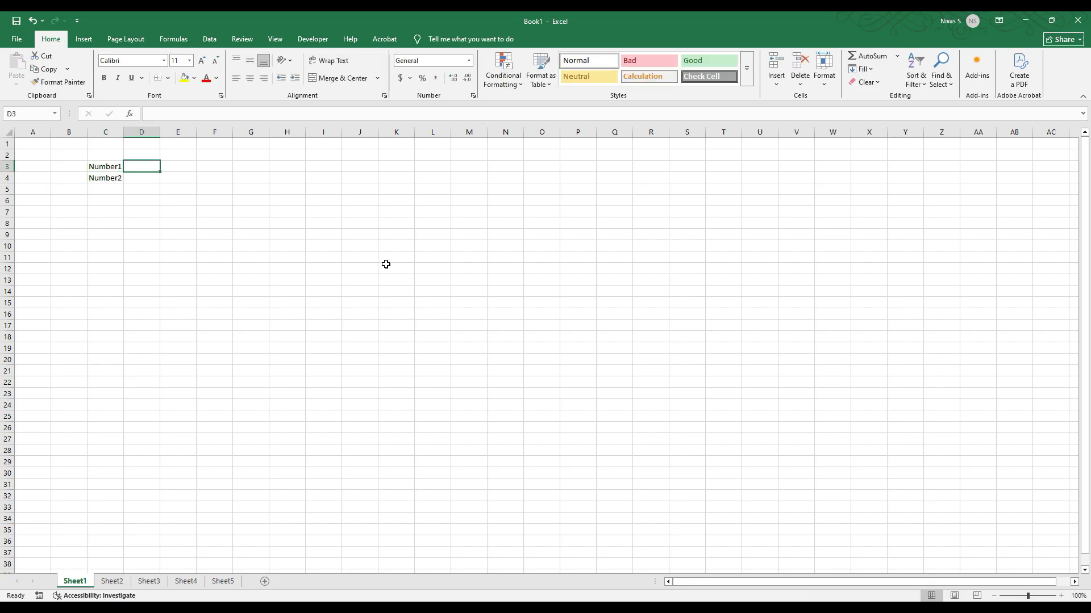
type("10")
key("Return")
type("20")
key("Return")
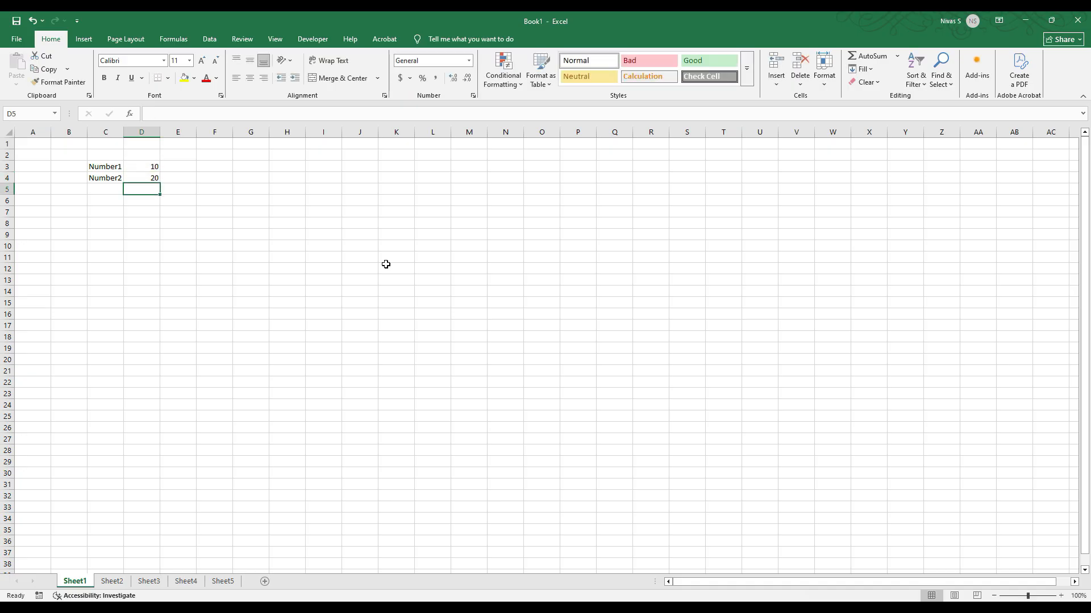
Step: Add the two numbers in cell D5 with the formula =D3+D4
type("=")
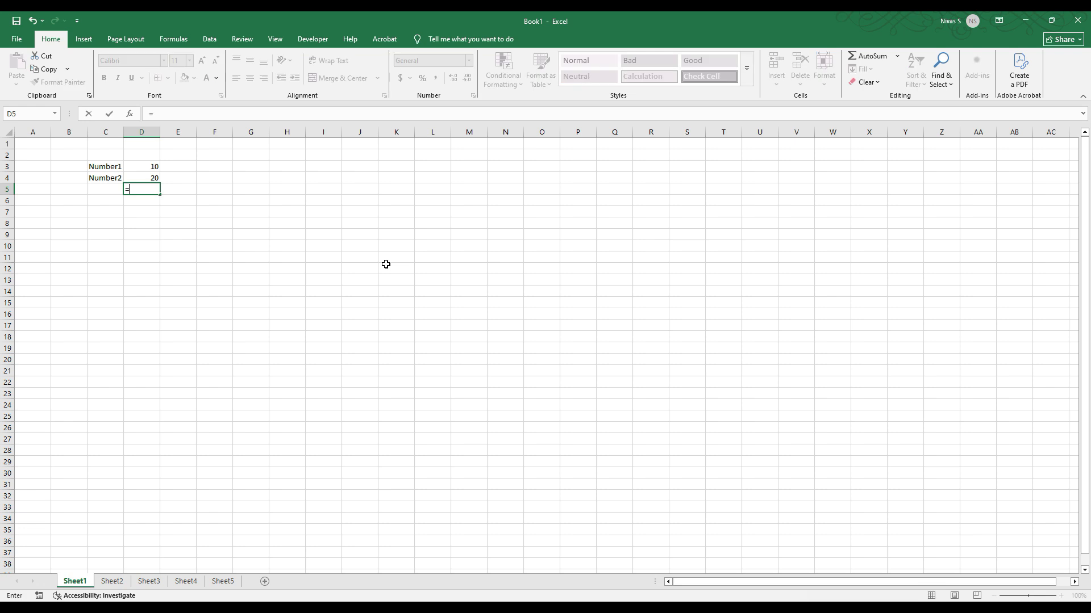
key("Up")
key("Up")
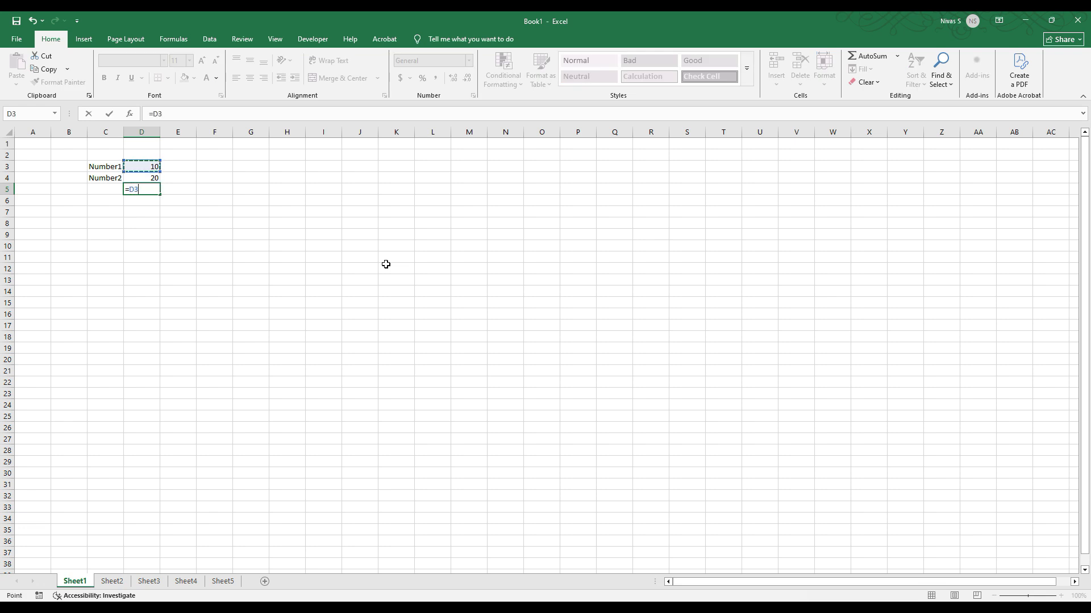
key("BackSpace")
key("BackSpace")
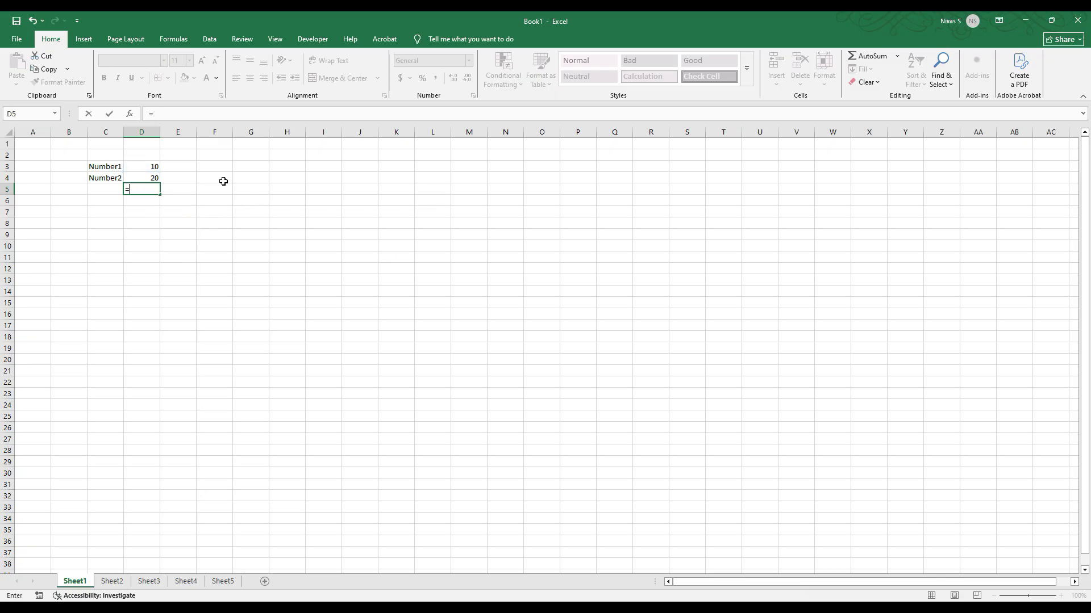
left_click(156, 164)
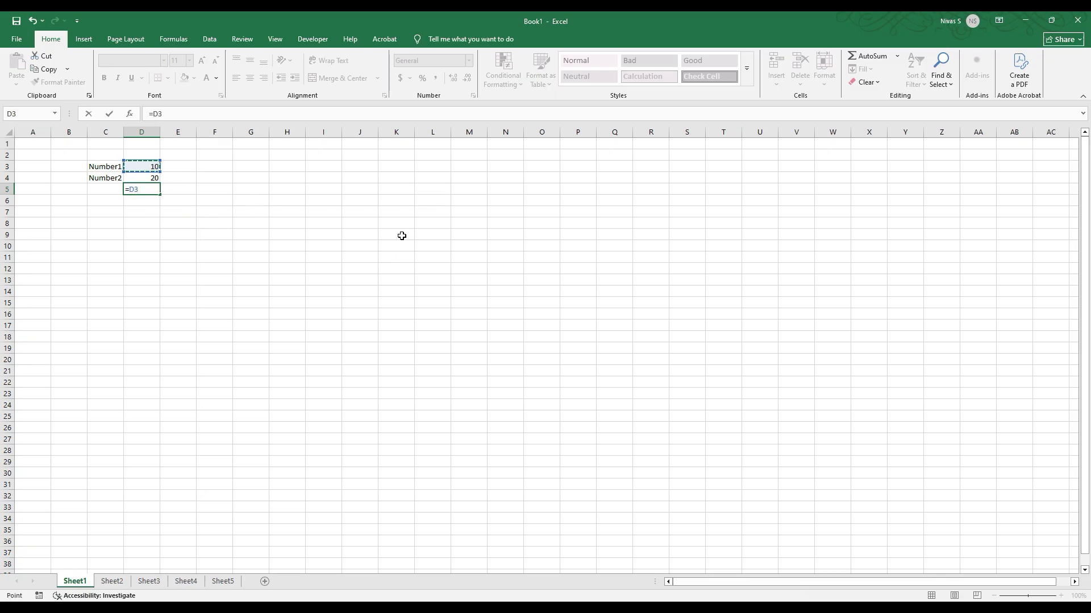
type("+")
left_click(138, 176)
key("Return")
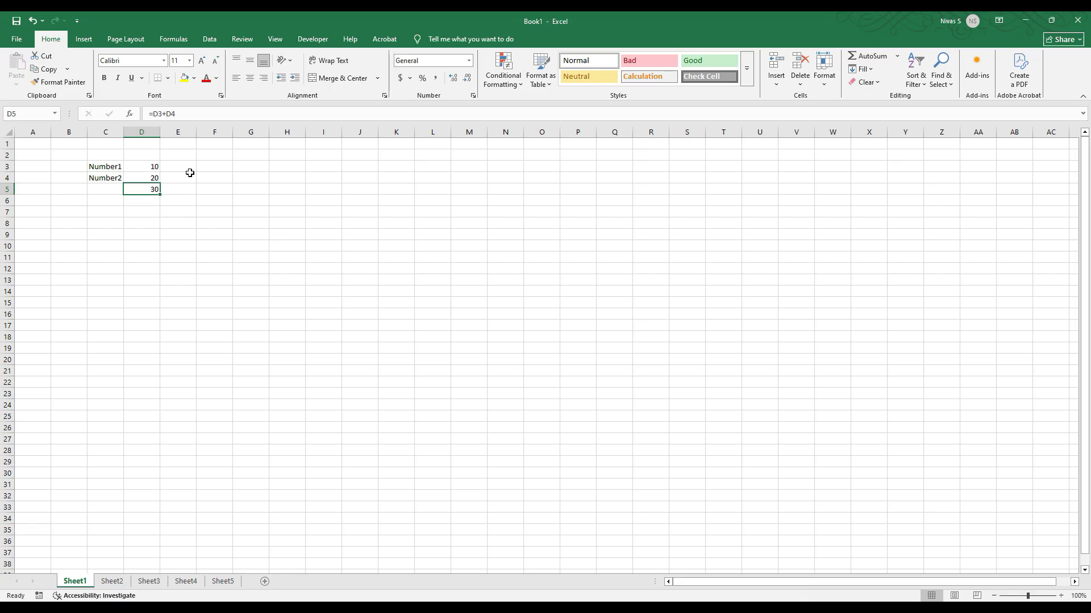
Step: Enter the label Number3 in cell C2 and the value 30 in cell D2
left_click(108, 153)
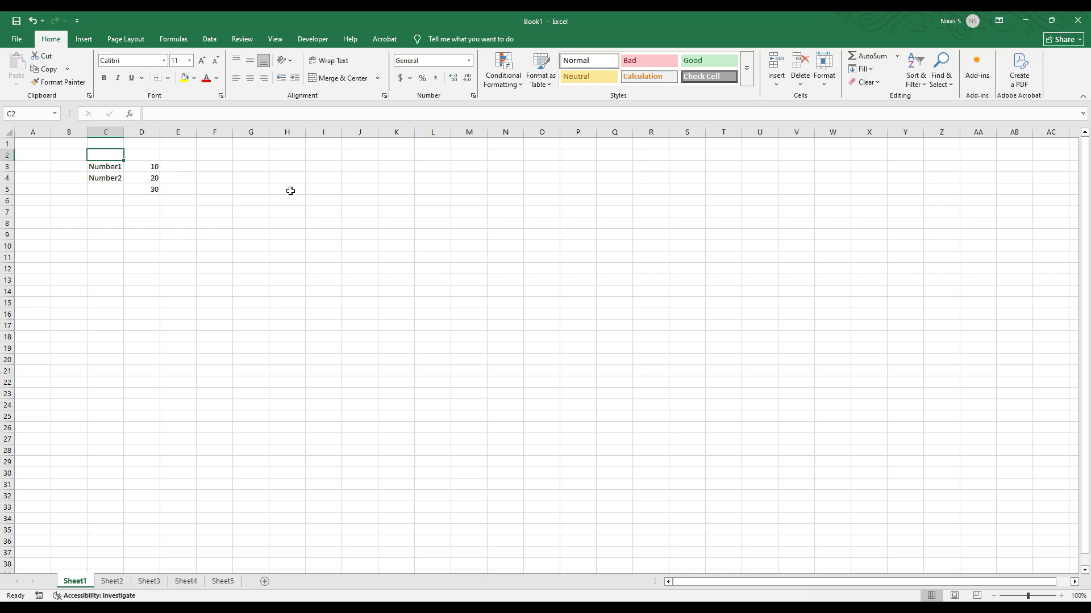
type("Number3")
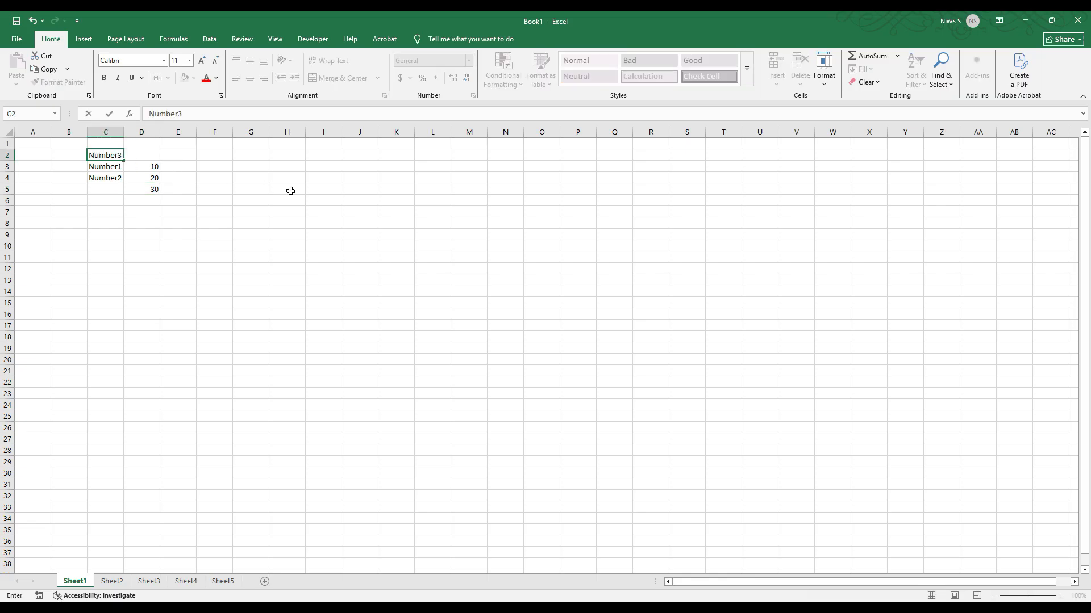
key("Tab")
type("30")
key("Return")
Step: Clear the existing addition formula from cell D5
key("Down")
key("Down")
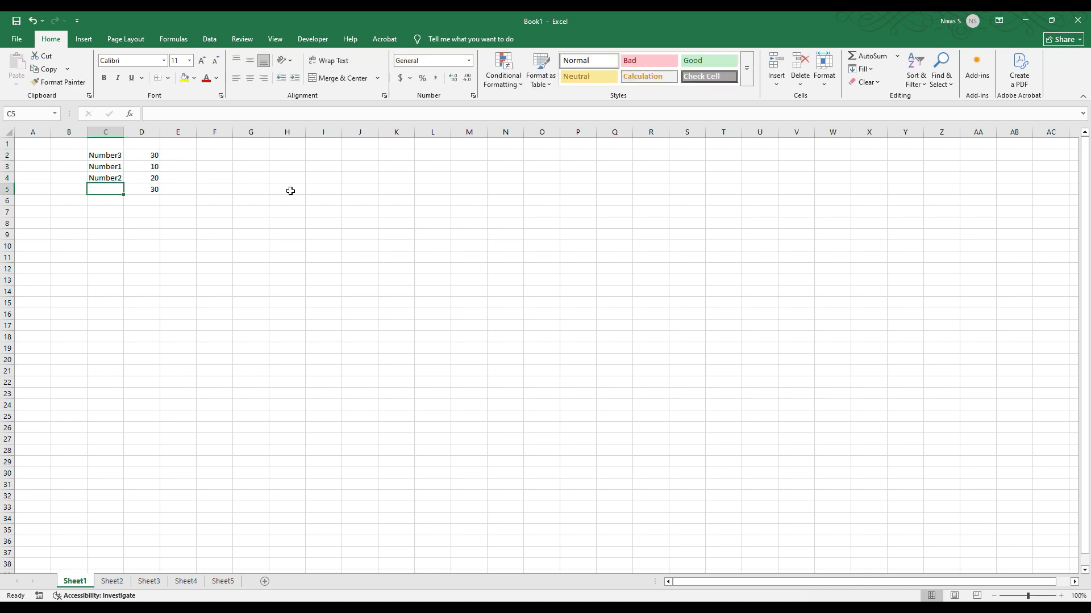
key("Right")
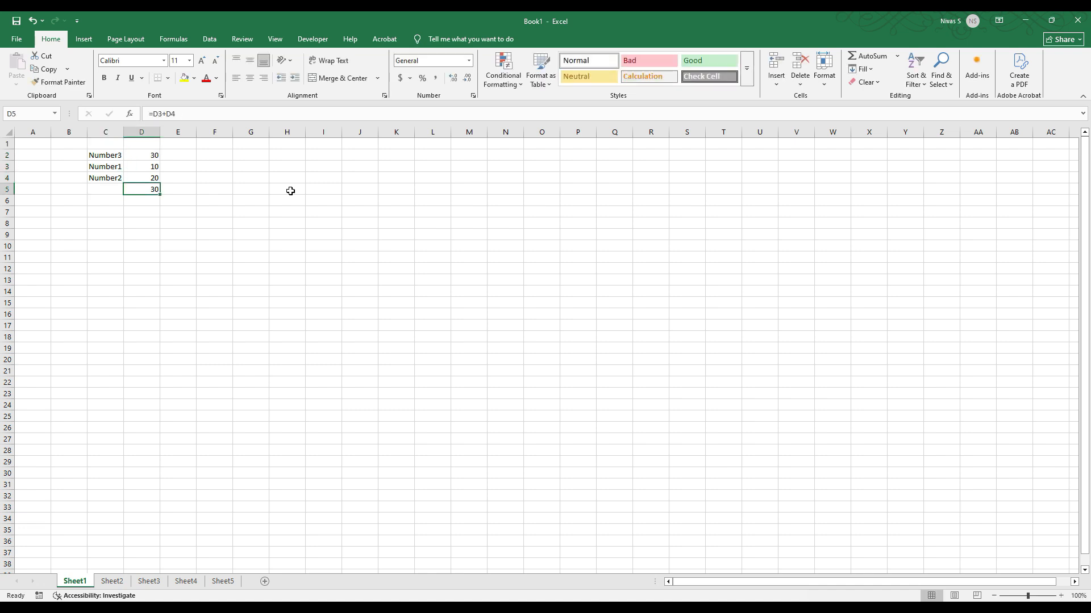
left_click(192, 115)
key("ctrl+Return")
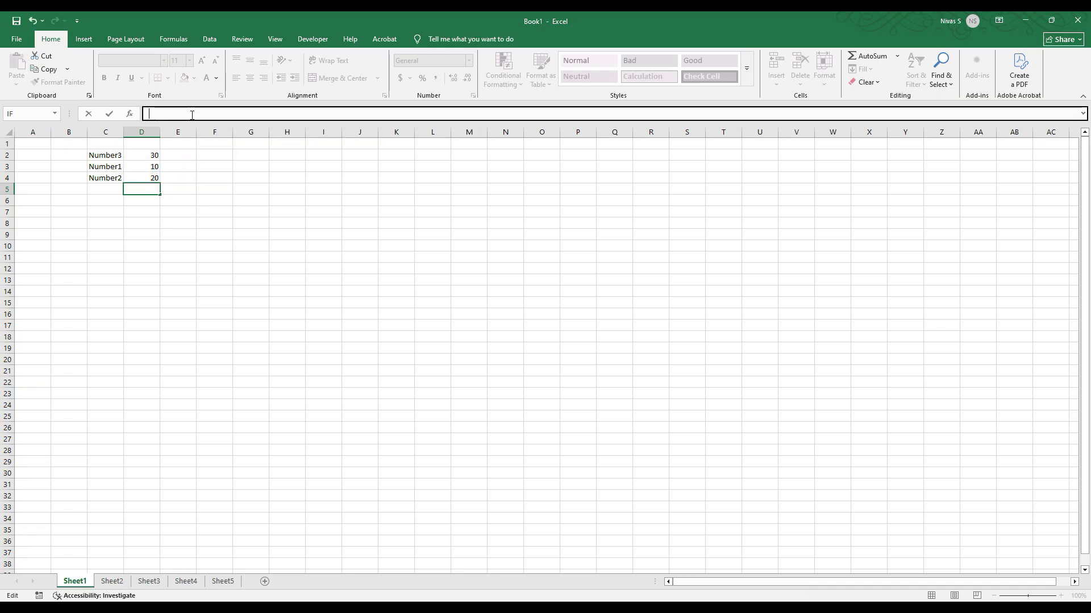
key("Delete")
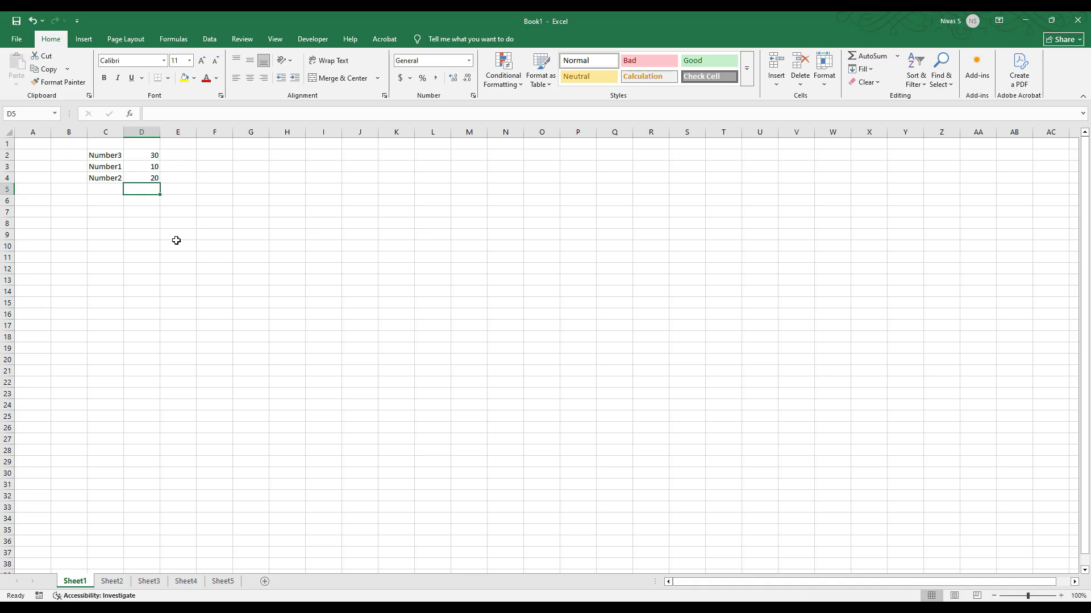
Step: Add the three numbers in cell D5 with the formula =D2+D3+D4, then select the range D2:D4
type("=")
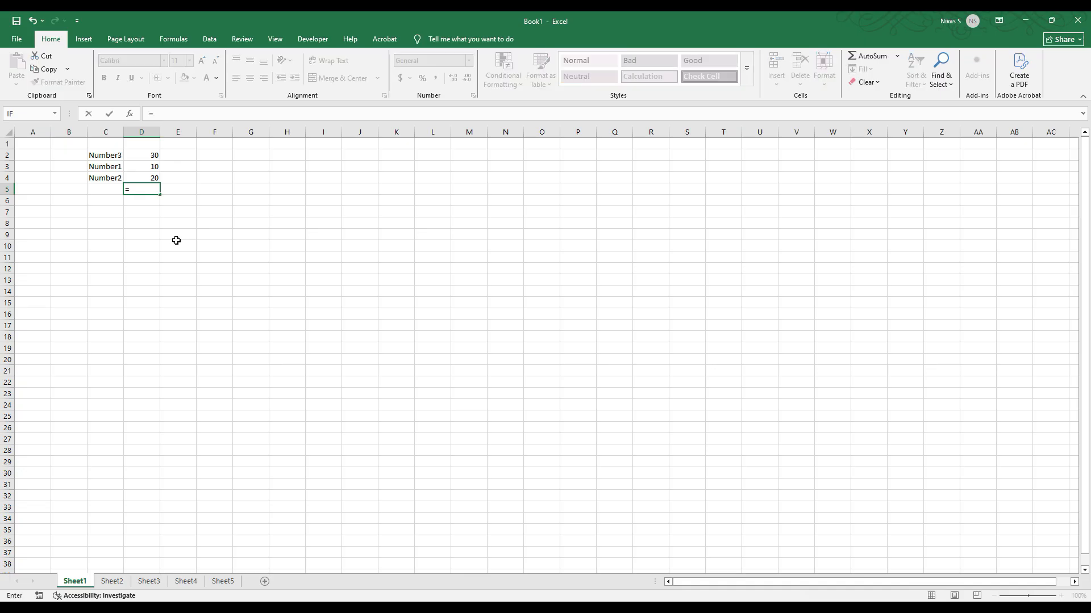
left_click(150, 155)
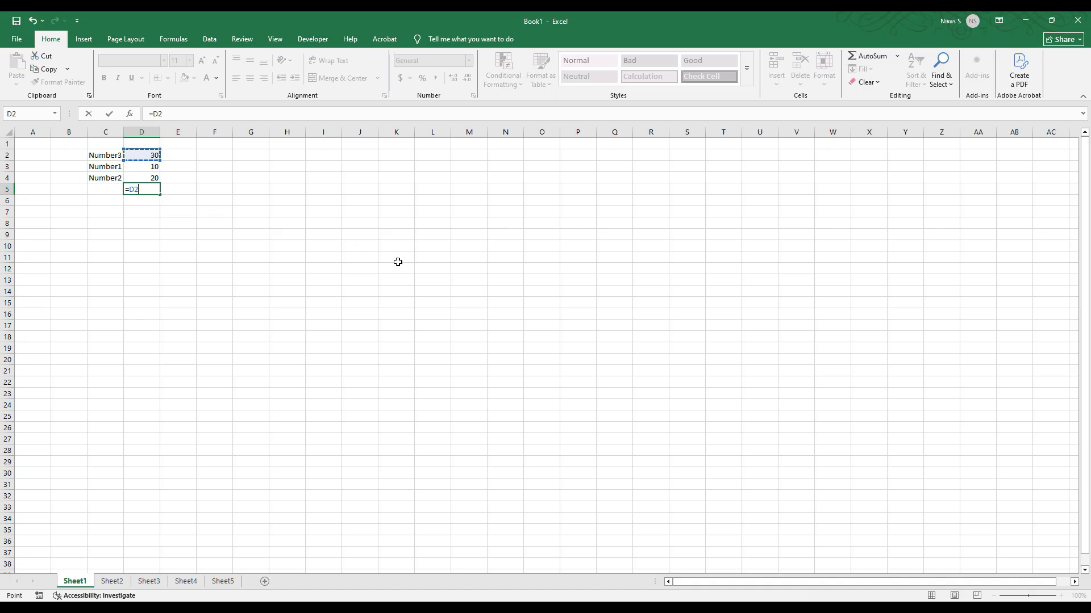
type("+")
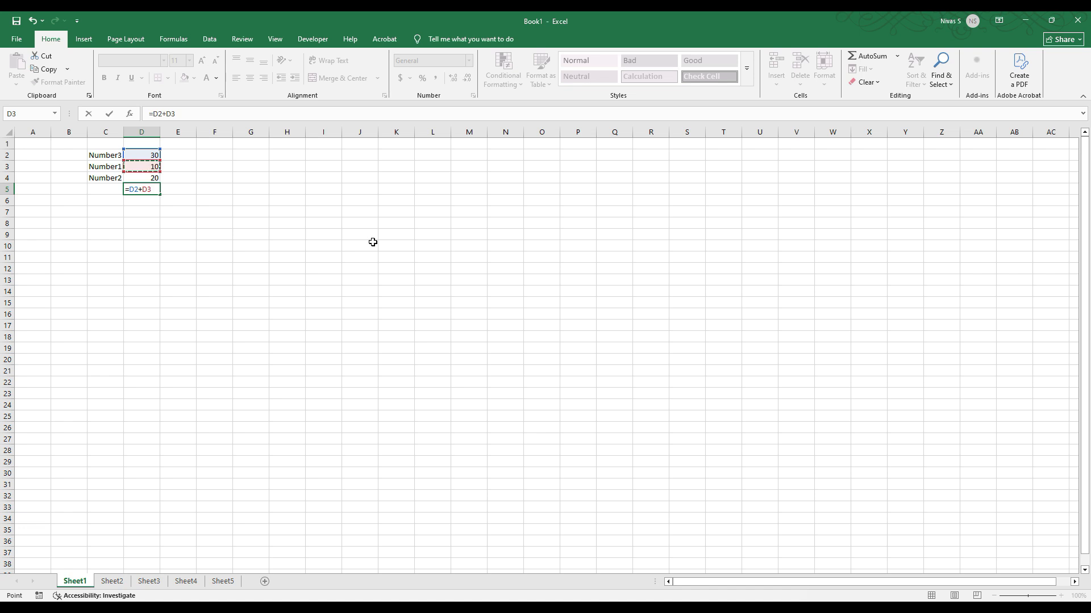
type("+")
left_click(139, 179)
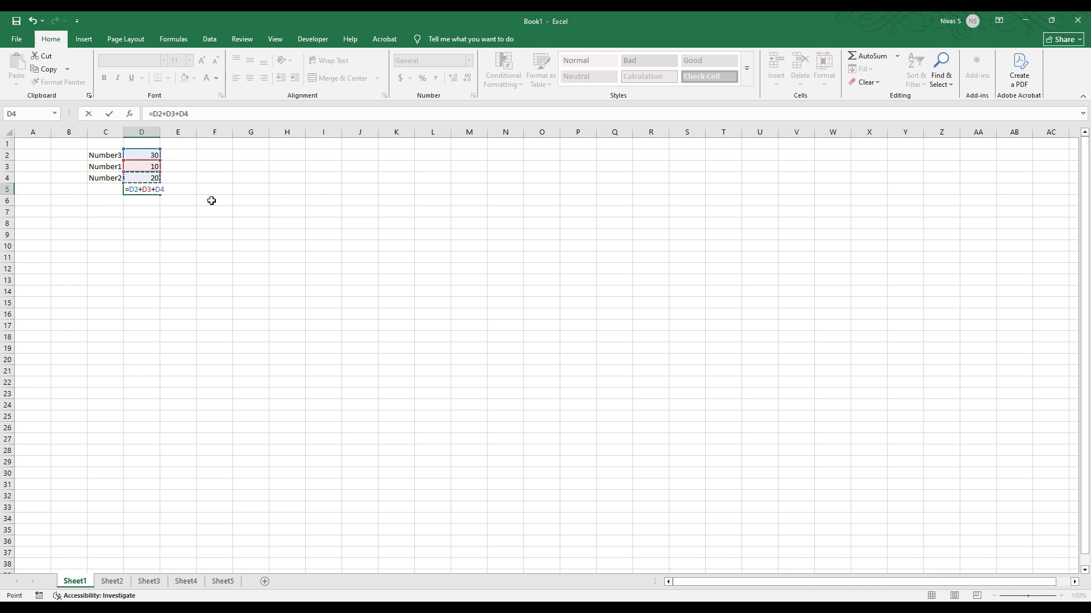
key("Return")
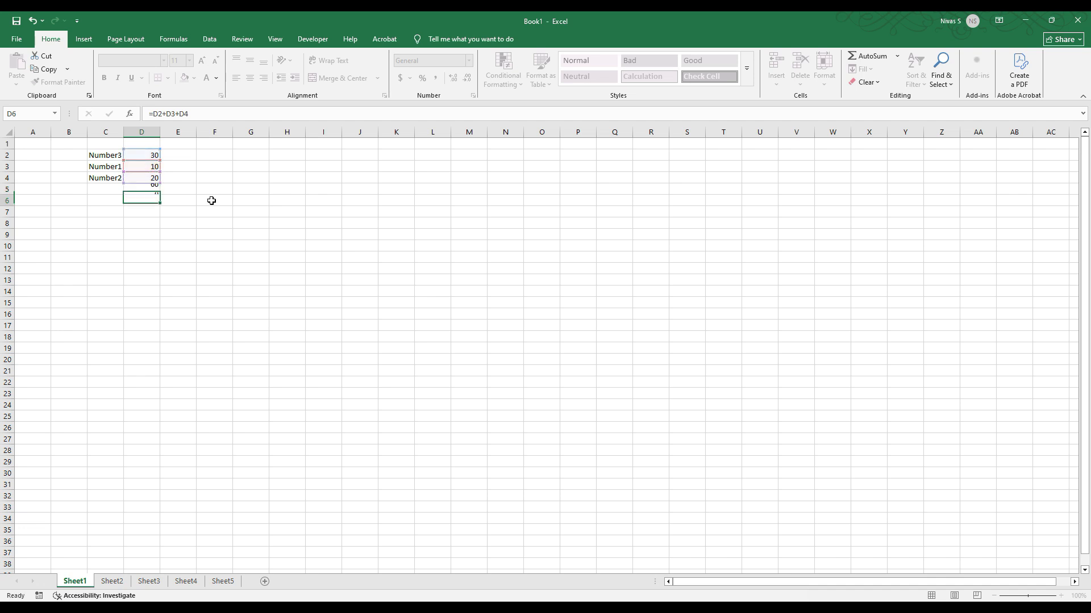
left_click(142, 189)
left_click_drag(152, 155, 152, 178)
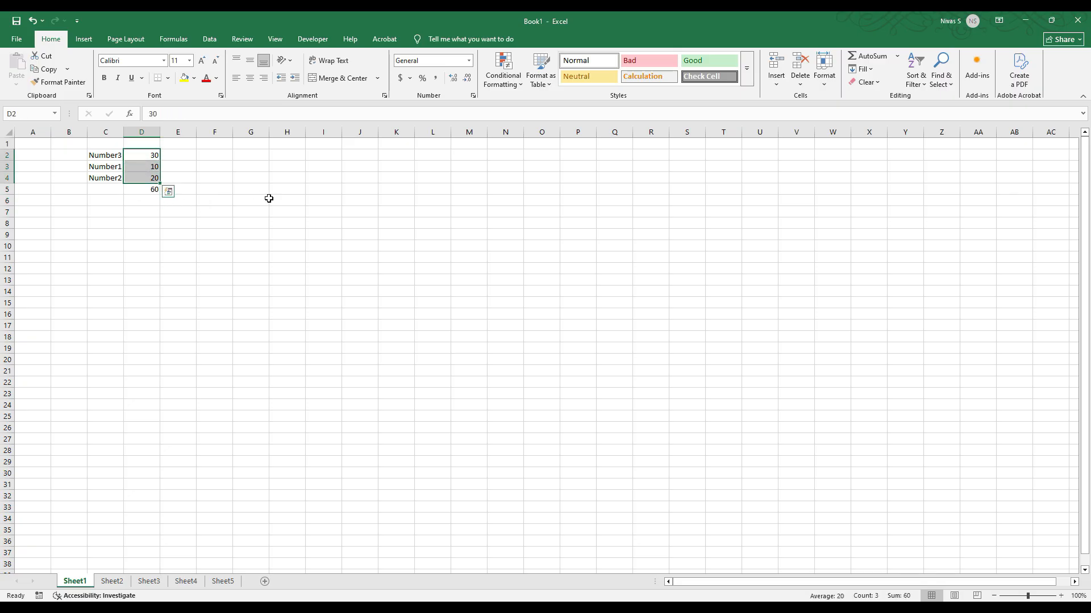
Step: Replace the formula in cell D5 with =SUM(D2:D4) to total the three numbers
key("Down")
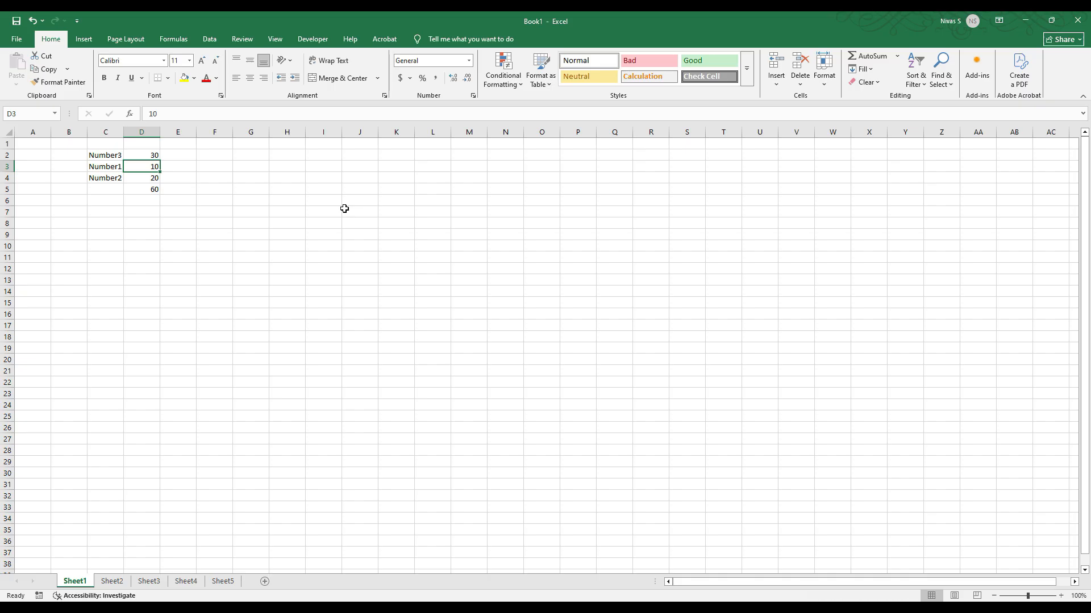
key("Down")
key("Down")
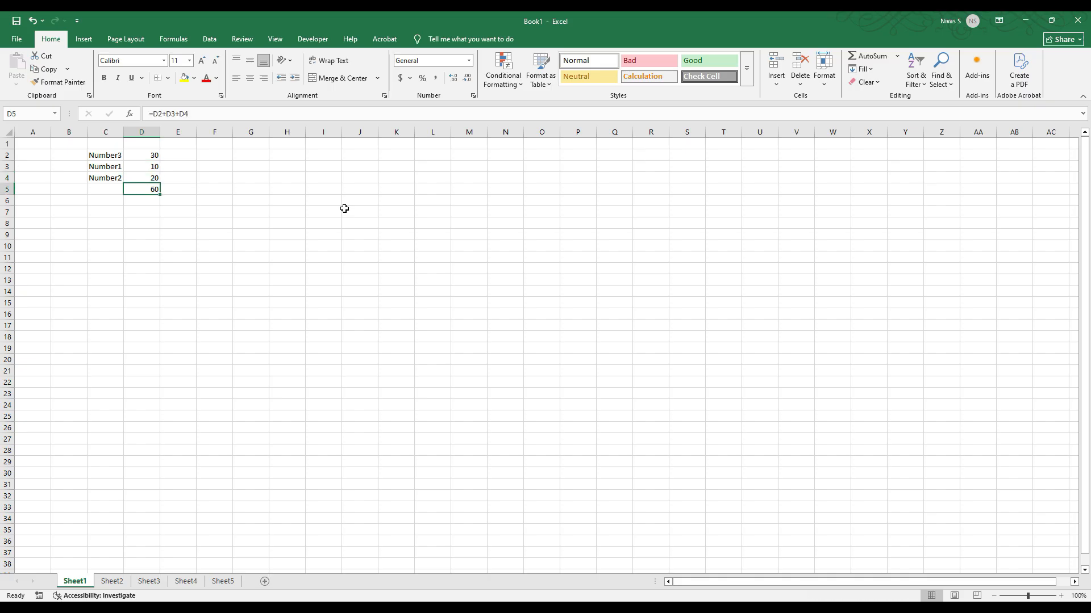
key("Delete")
type("=")
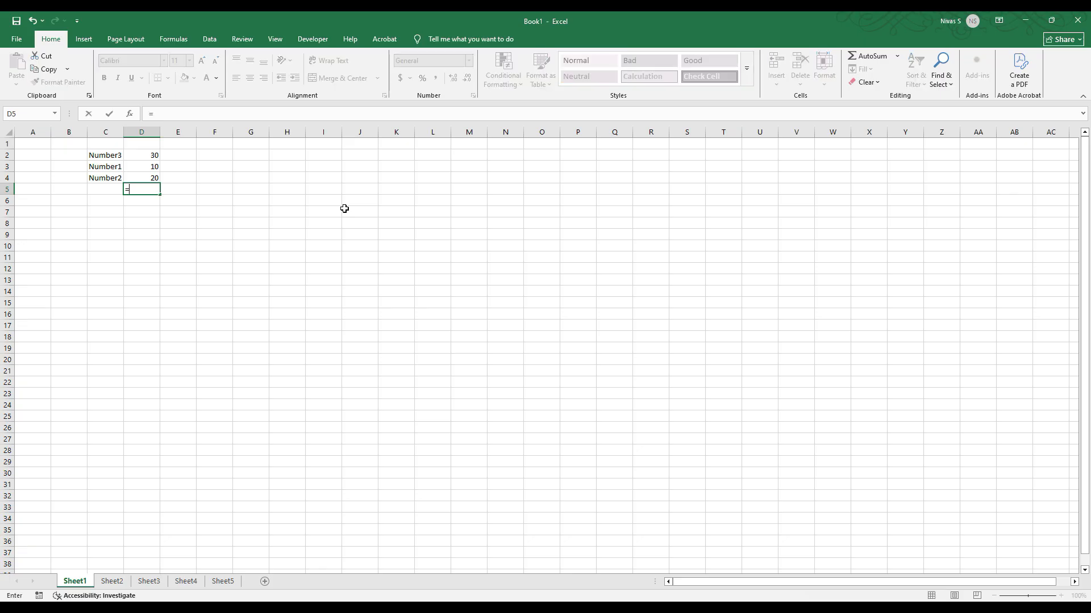
type("SUM")
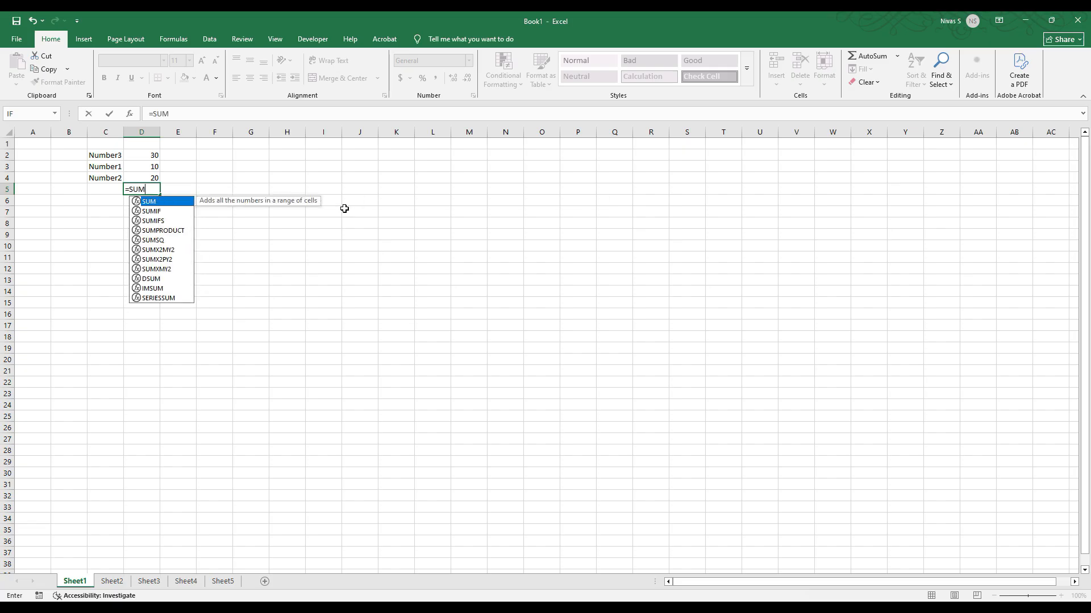
type("(")
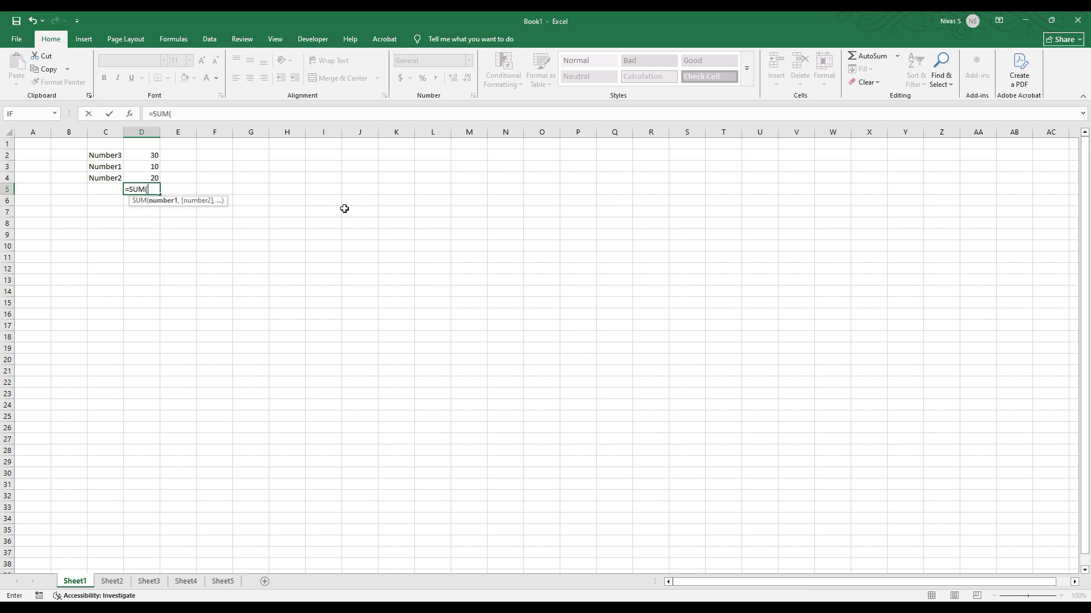
left_click(144, 155)
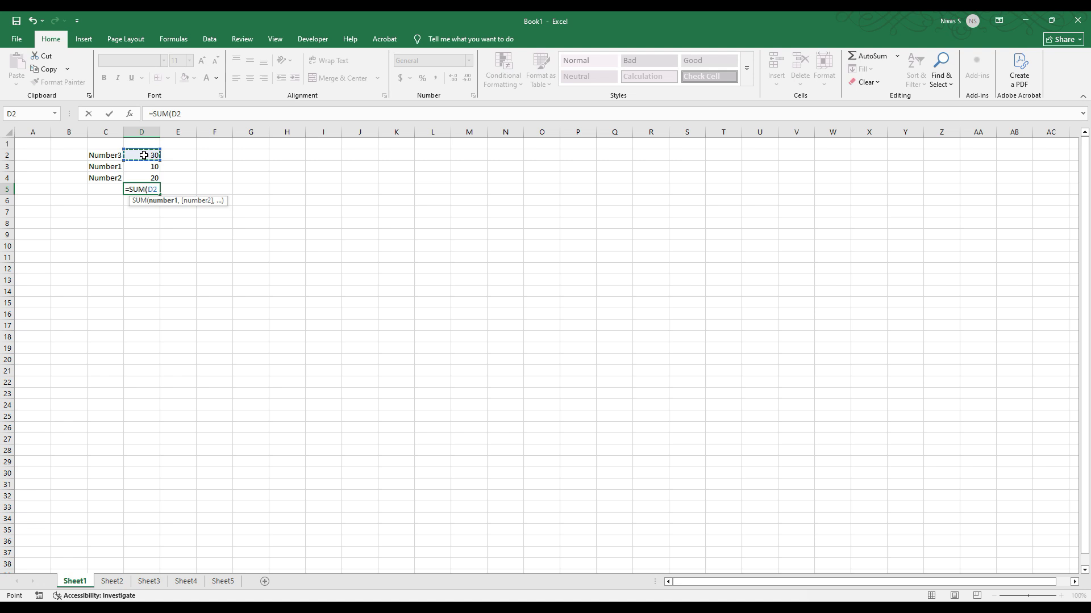
left_click_drag(144, 155, 148, 178)
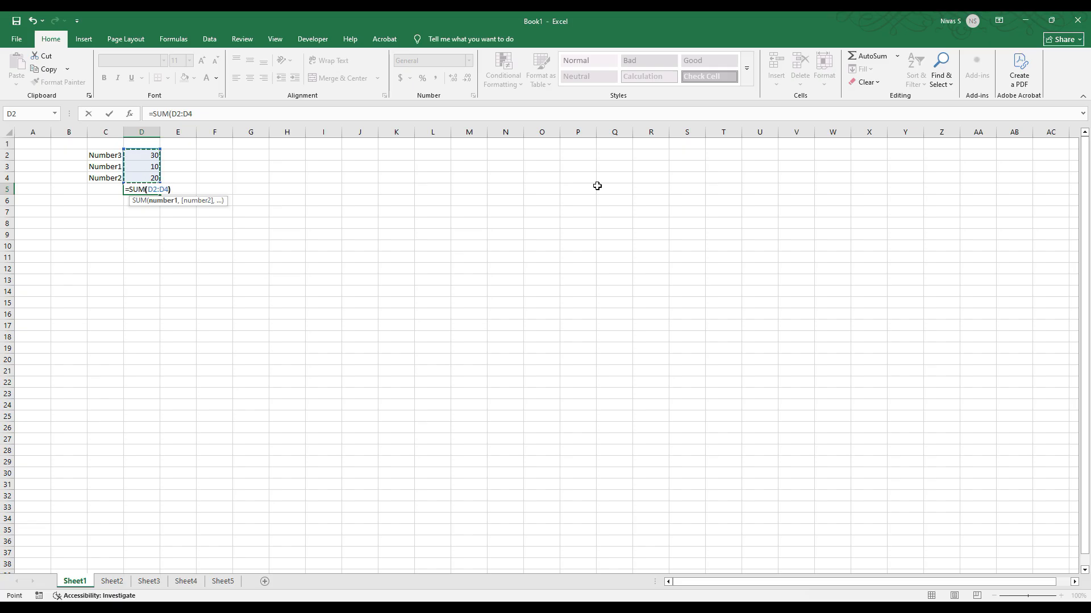
type(")")
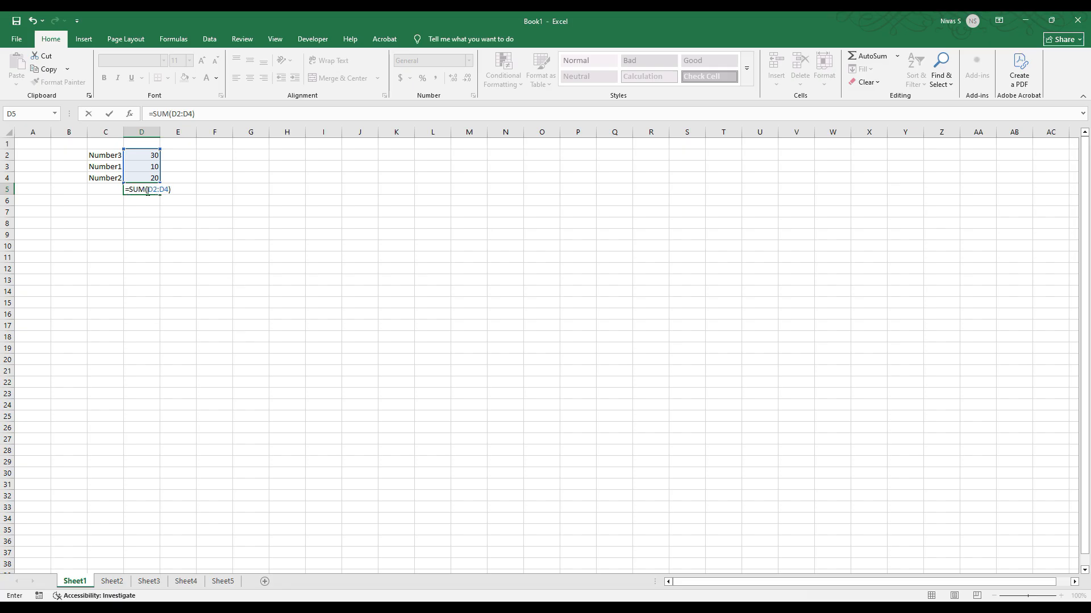
key("Return")
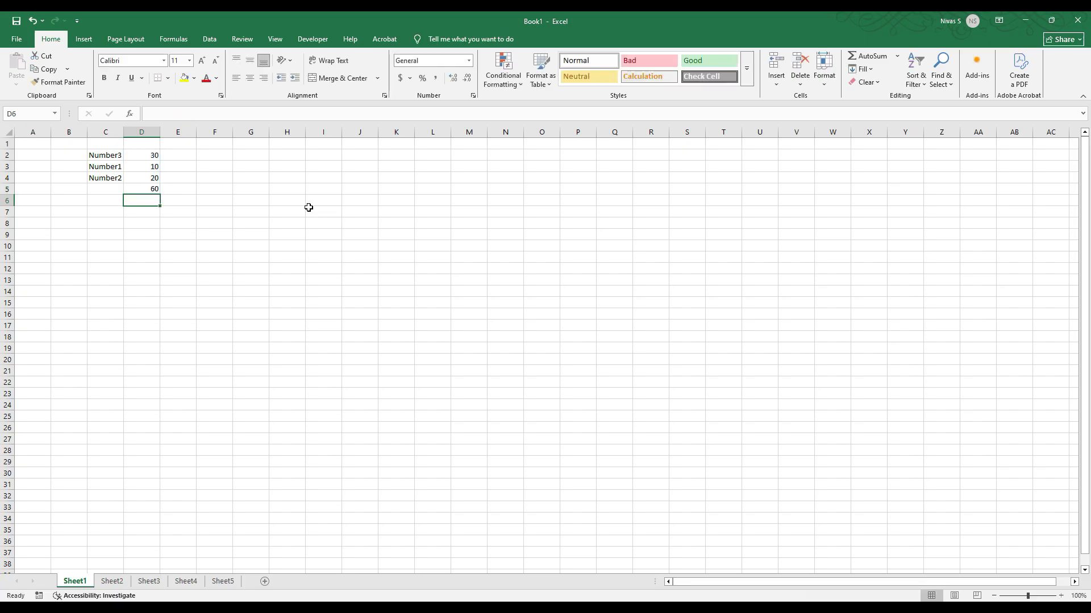
Step: Examine the SUM formula in cell D5 and the number cells above it
key("Up")
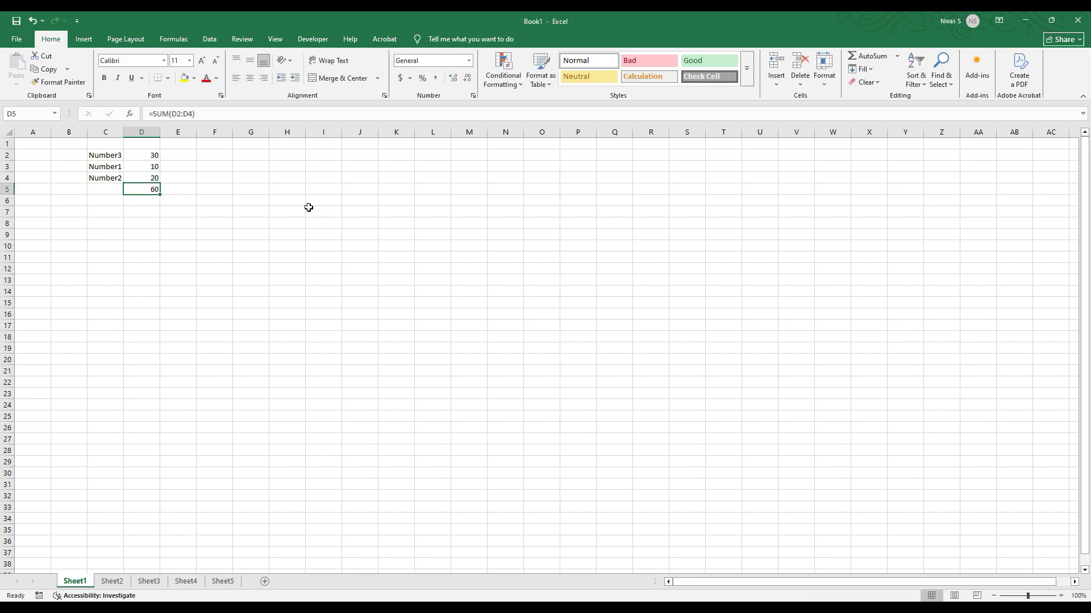
key("Up")
key("Down")
key("Up")
key("Up")
key("Down")
key("Down")
left_click(133, 368)
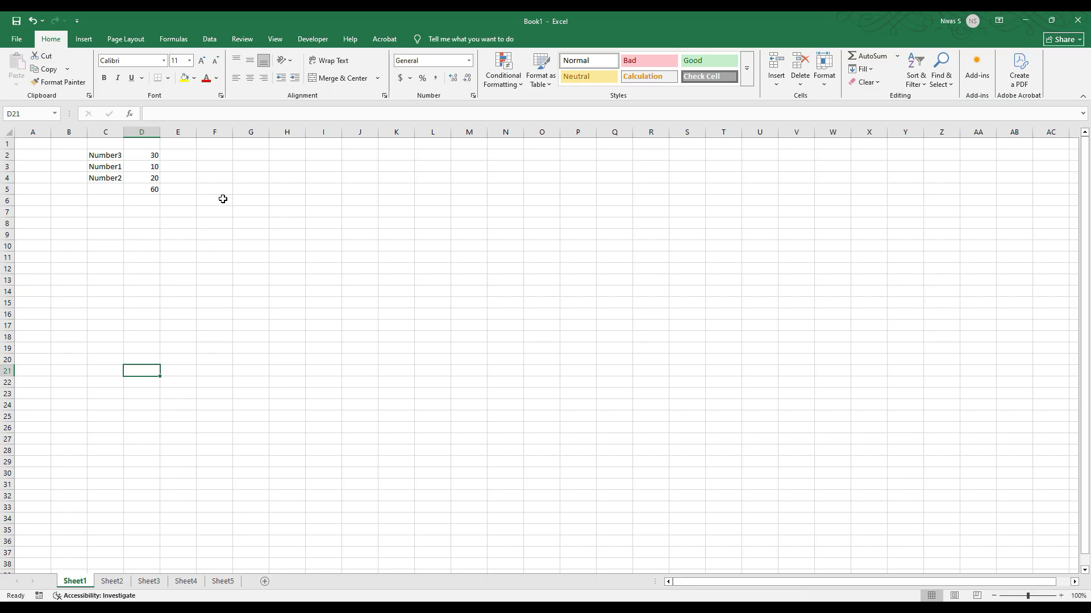
Step: Review the SUM formula text of cell D5 and clear the formula from that cell
left_click(136, 190)
left_click_drag(224, 115, 104, 116)
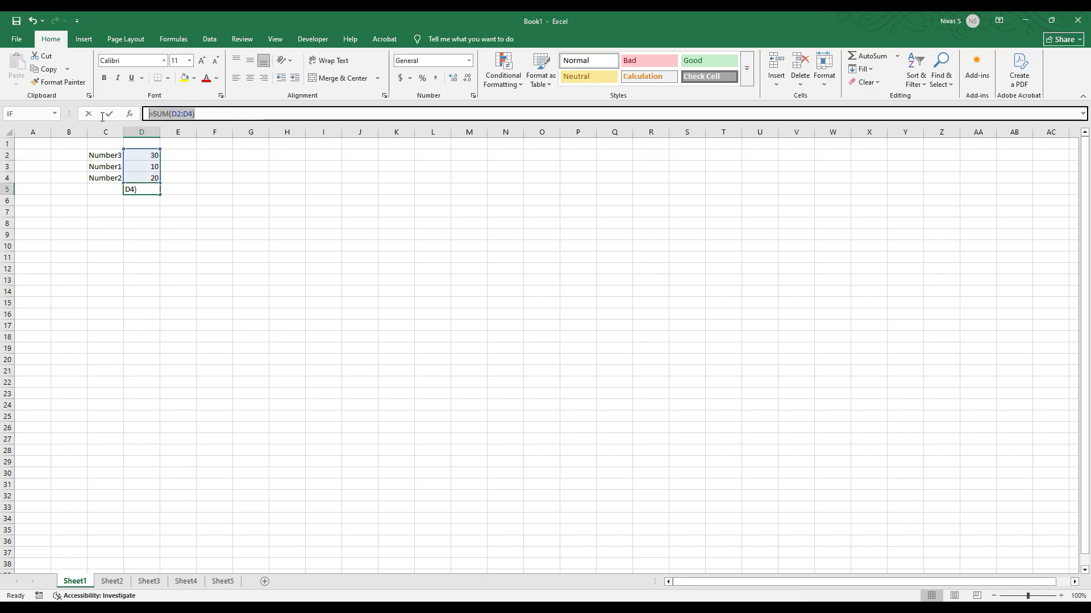
key("Escape")
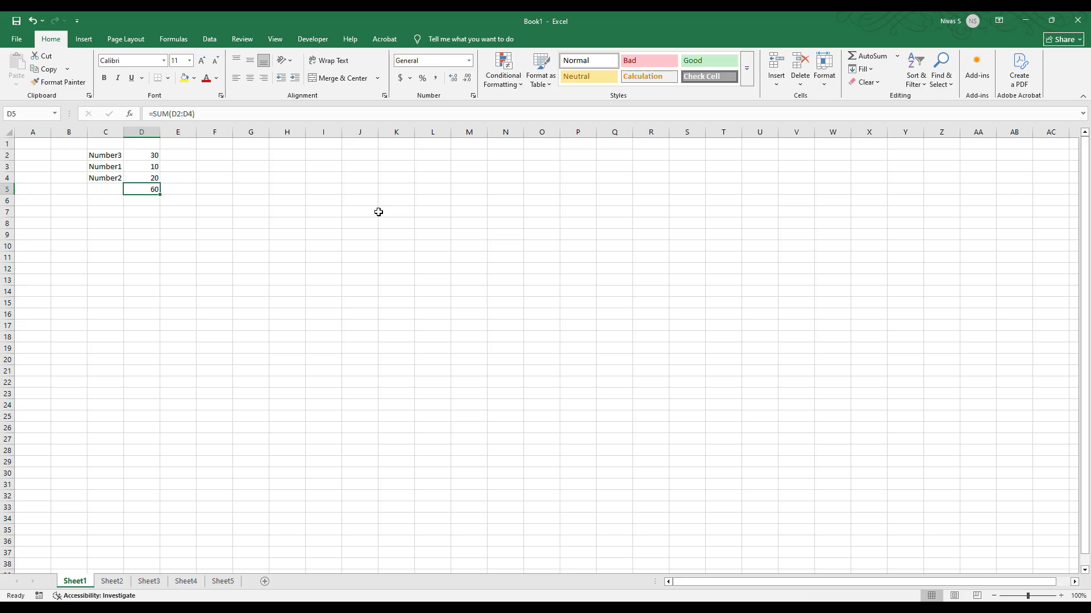
key("Delete")
Step: Subtract Number1 from Number3 in cell E3 with the formula =D2-D3
left_click(178, 154)
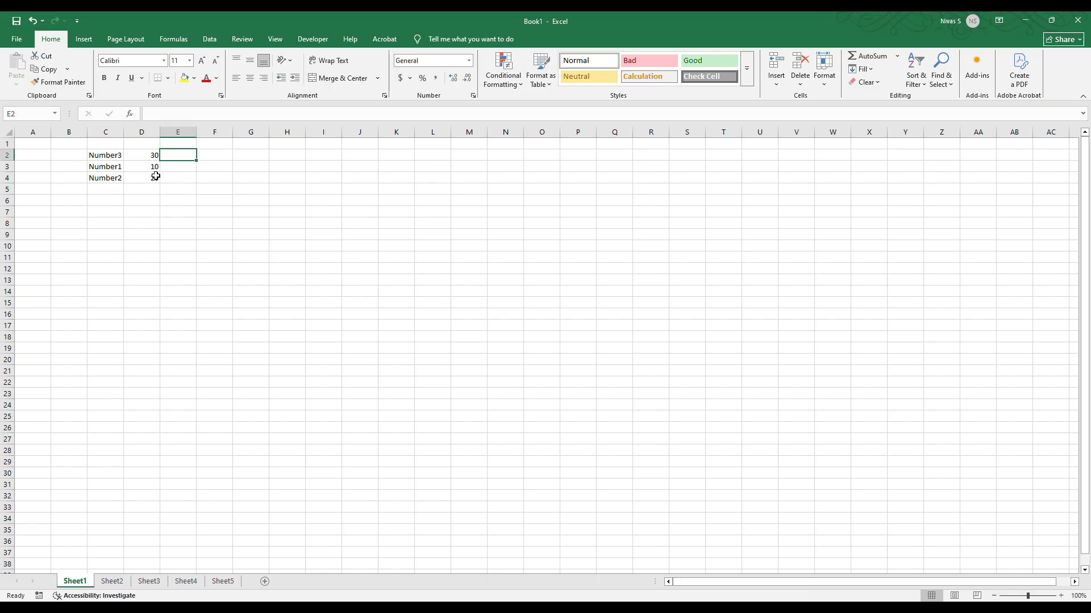
left_click(171, 166)
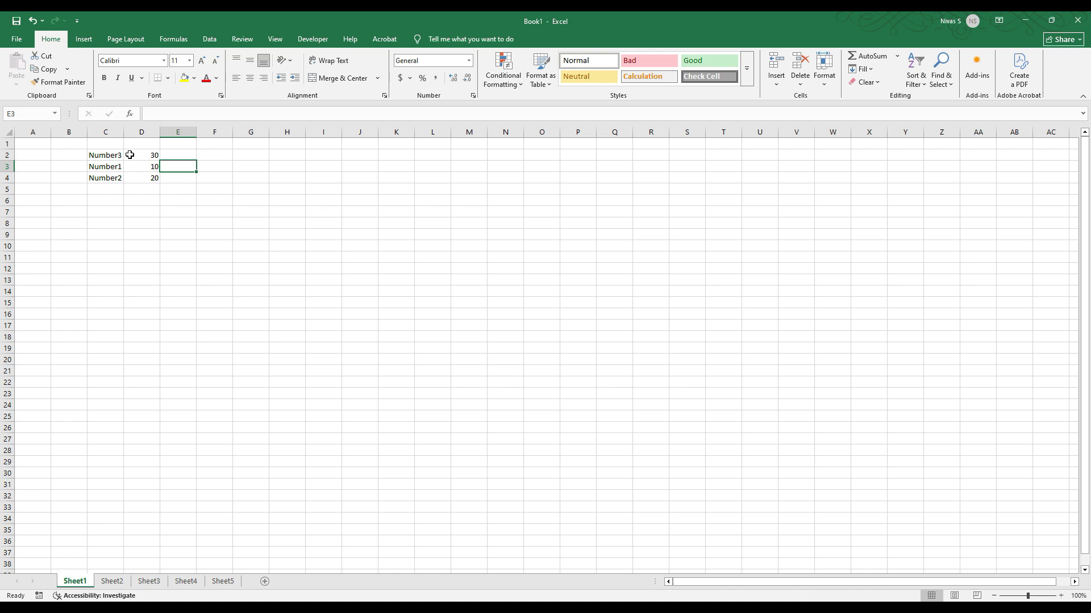
type("=")
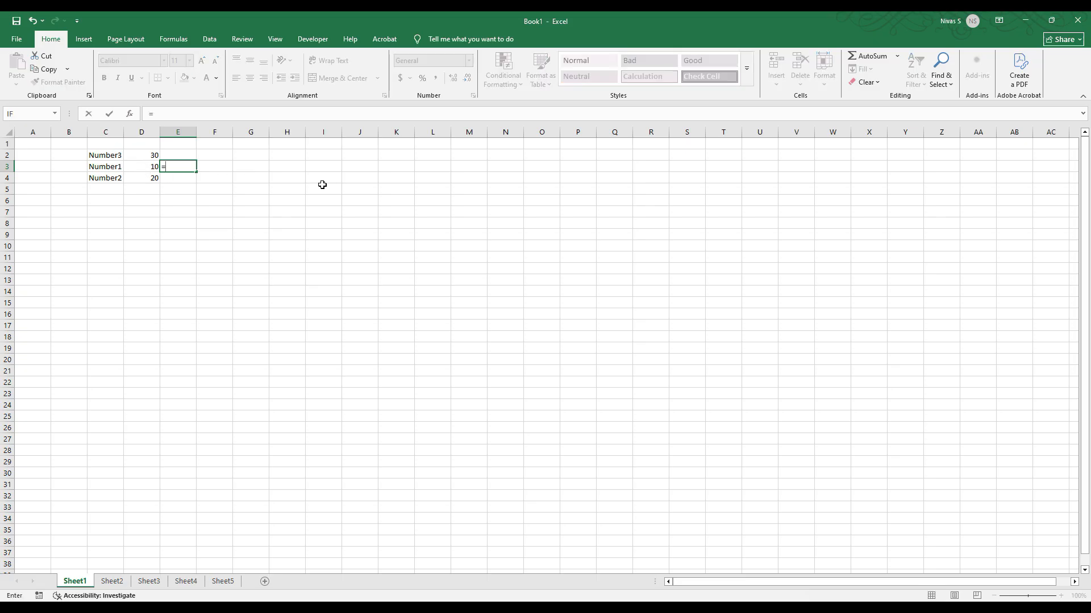
left_click(139, 155)
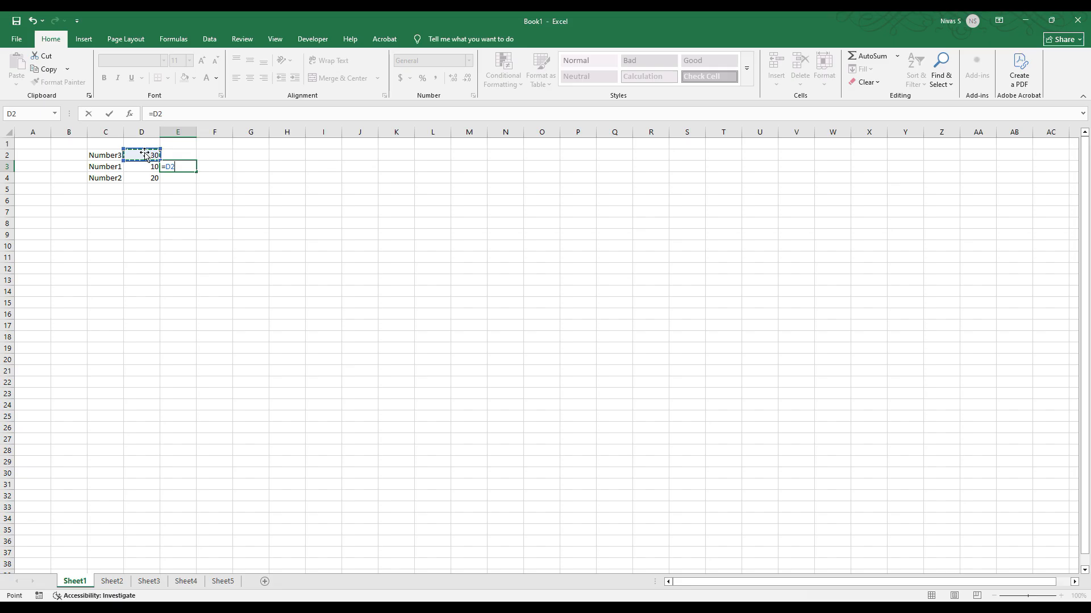
type("-")
left_click(136, 168)
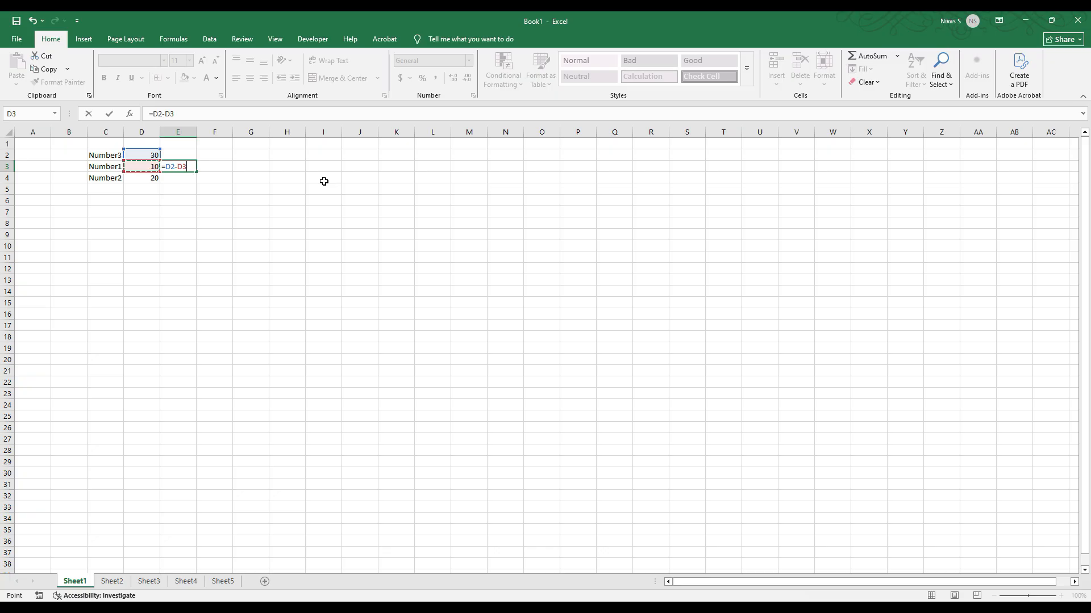
key("Return")
Step: Replace the subtraction in cell E3 with the division formula =D2/D3
key("Up")
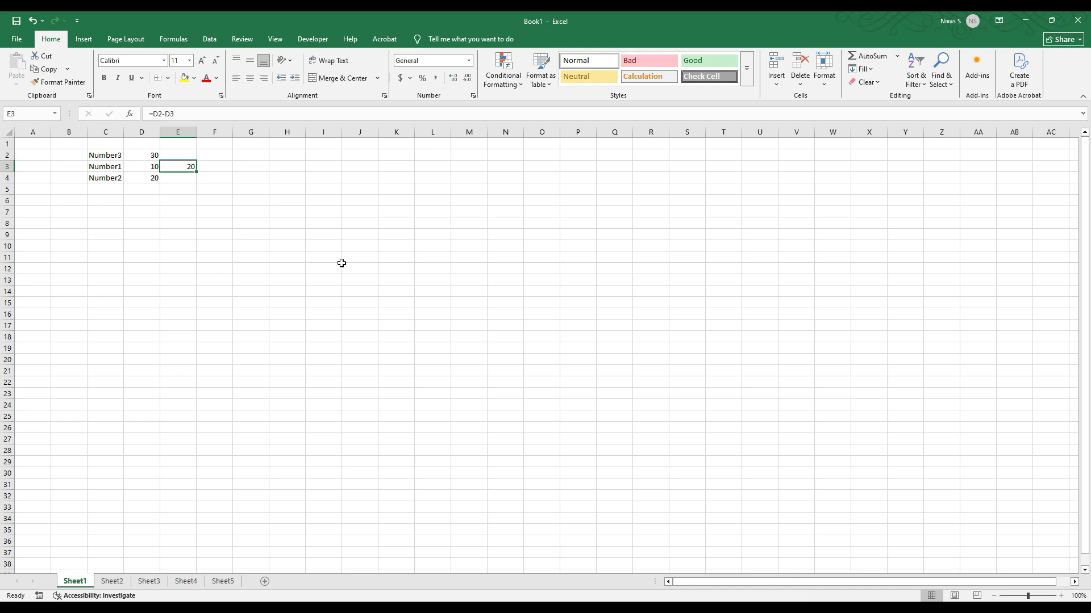
key("Delete")
type("=")
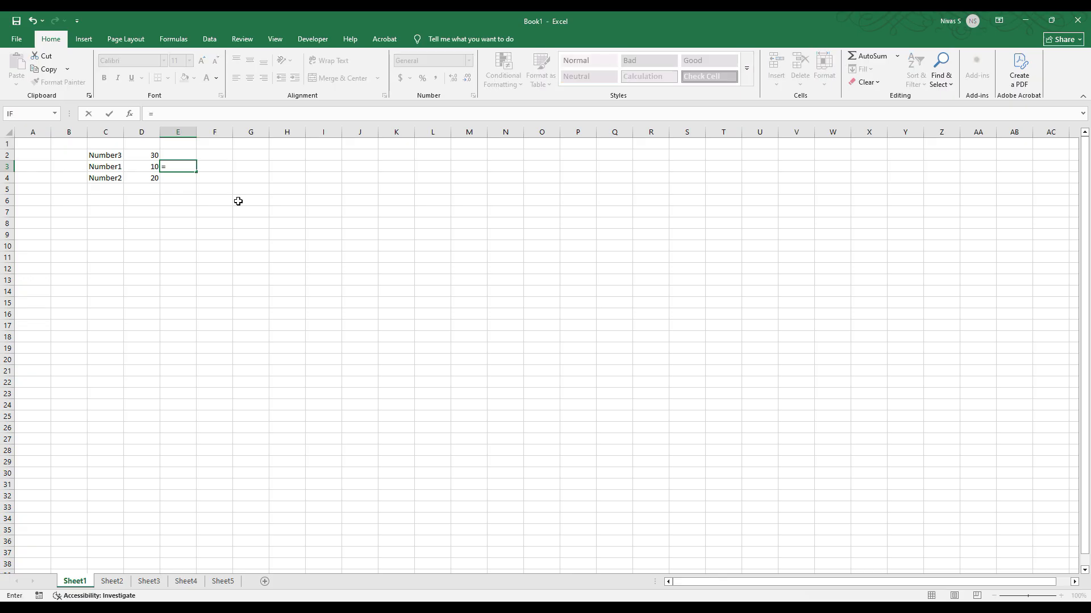
left_click(147, 154)
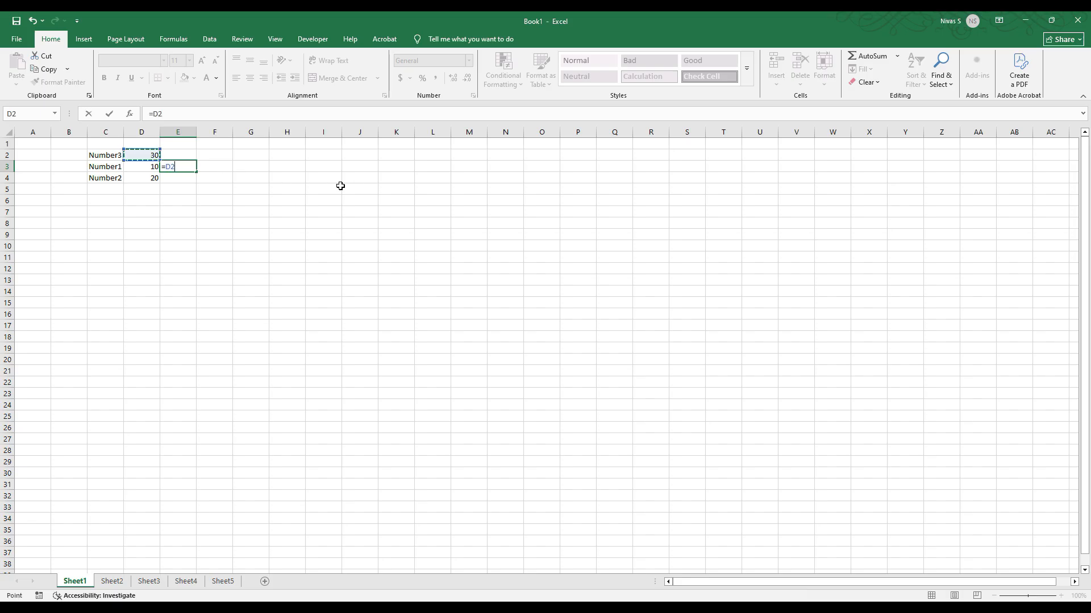
type("/")
left_click(143, 166)
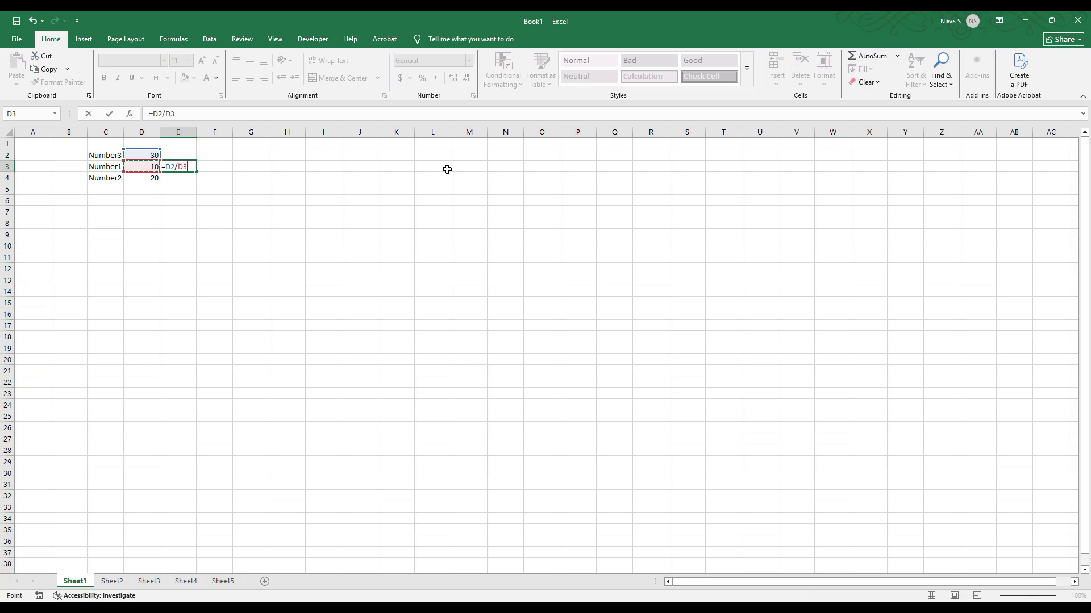
key("Return")
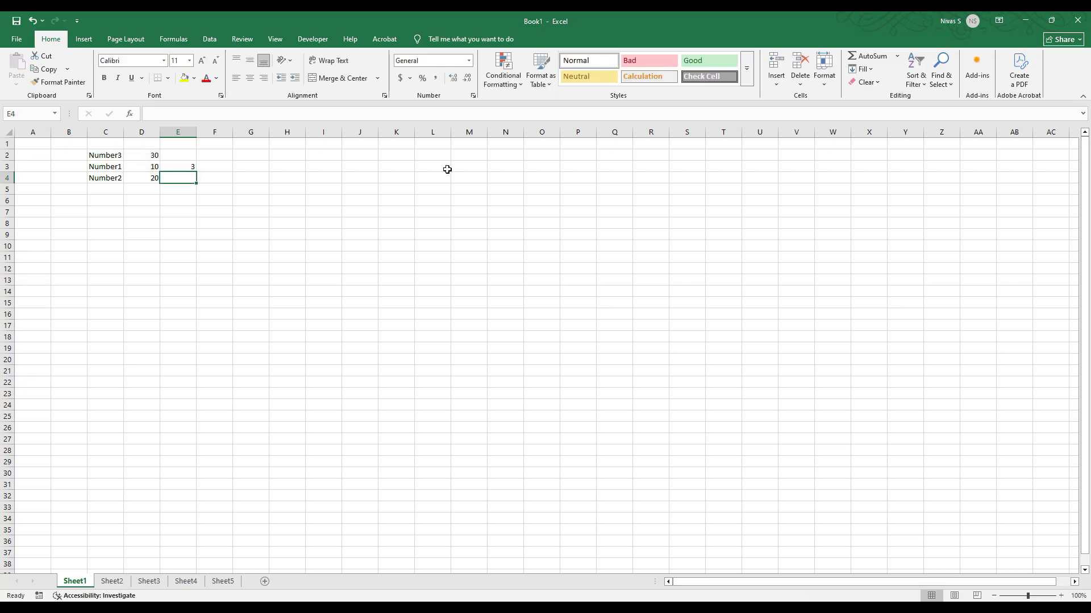
Step: Replace the division in cell E3 with the multiplication formula =D2*D3
key("Up")
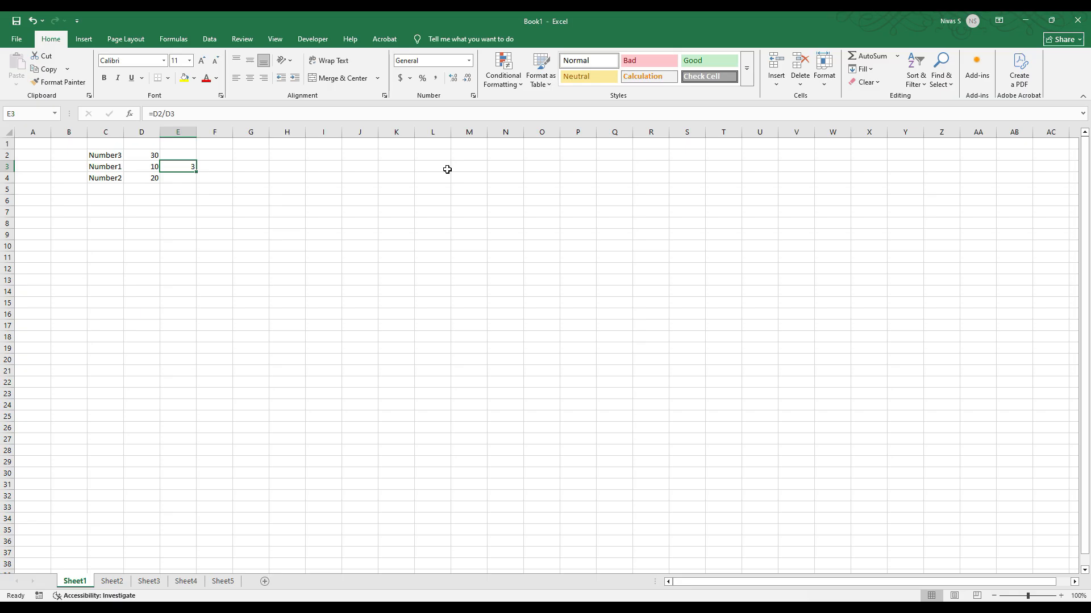
key("Delete")
type("=")
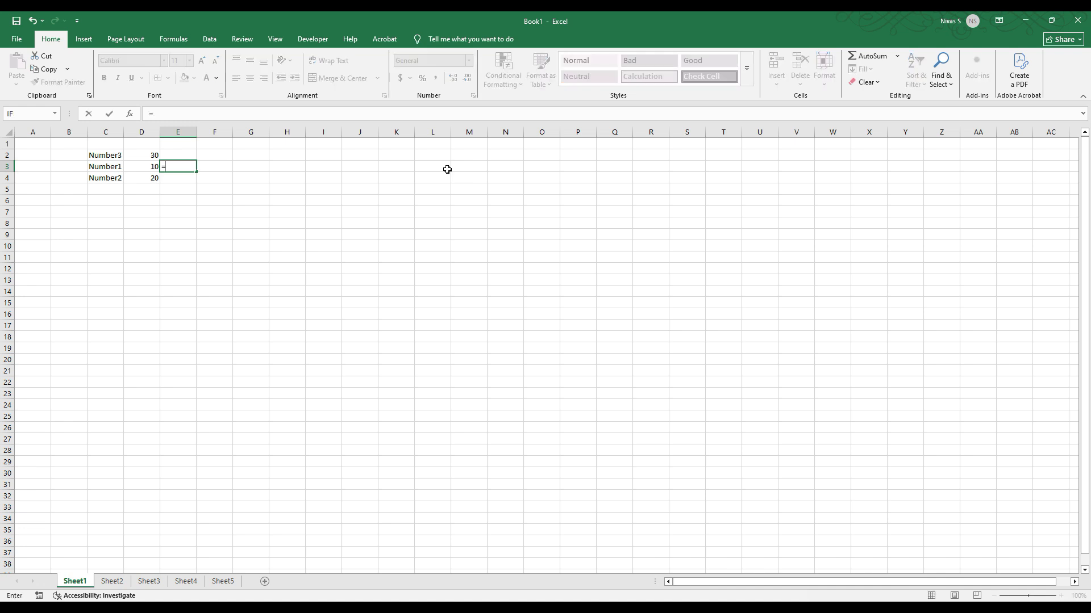
left_click(157, 154)
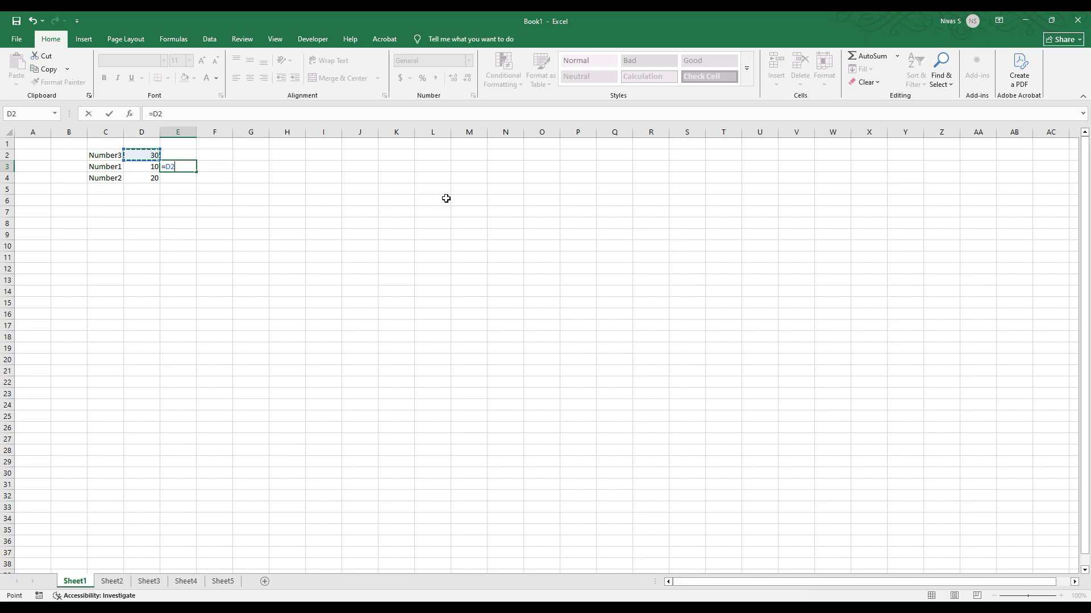
type("*")
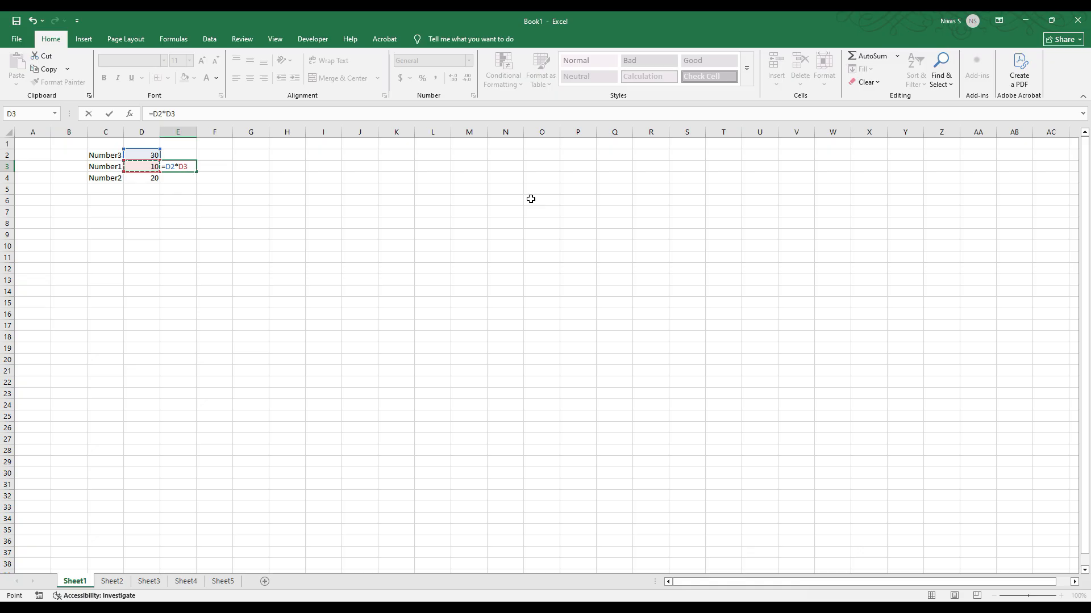
key("Return")
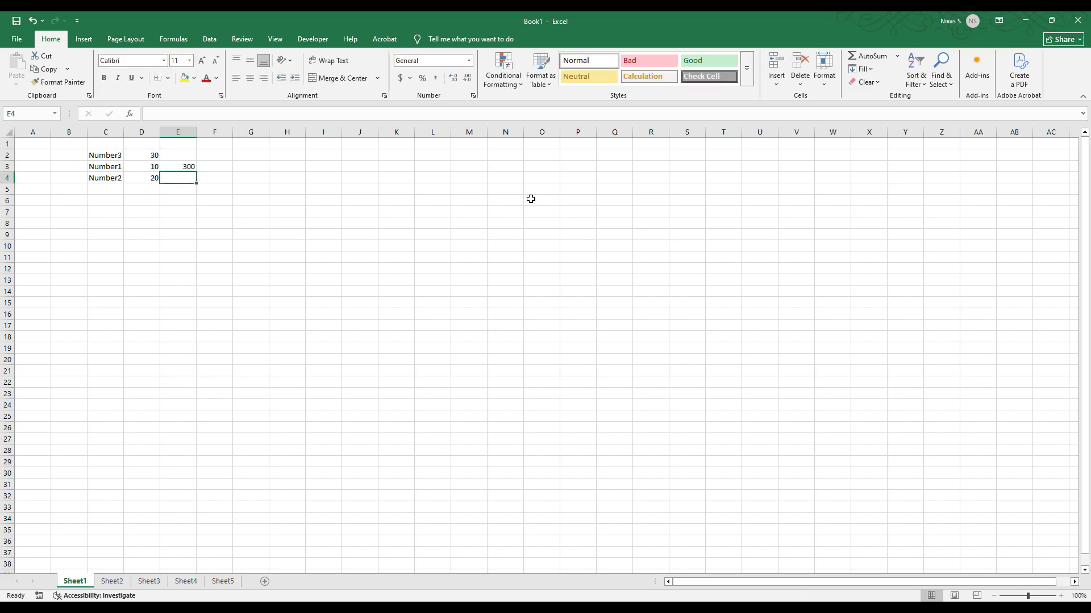
Step: Clear the multiplication formula from cell E3
key("Up")
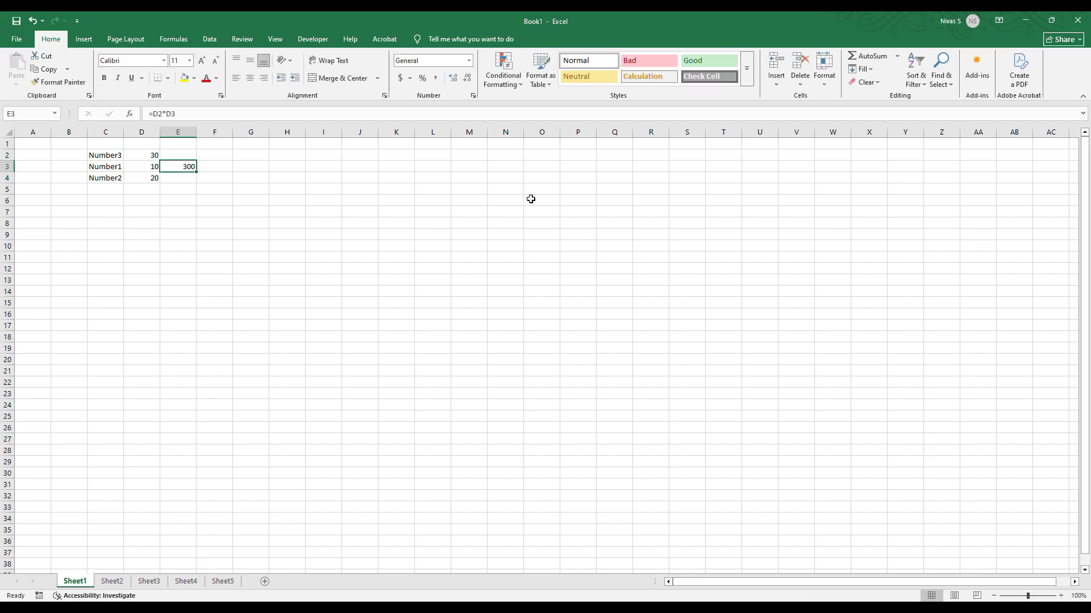
key("Delete")
left_click(129, 113)
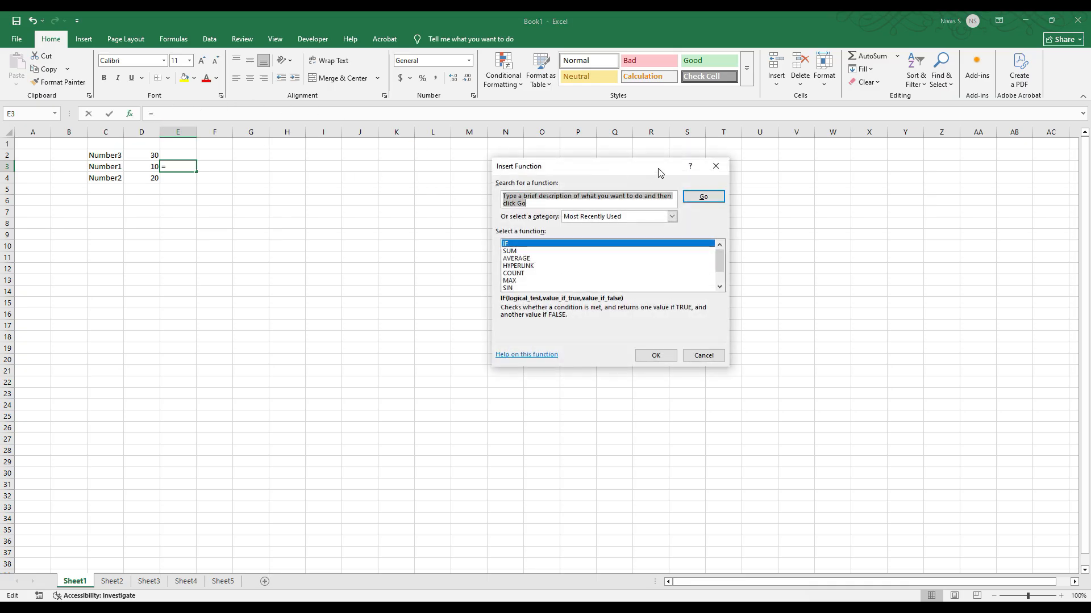
left_click(716, 166)
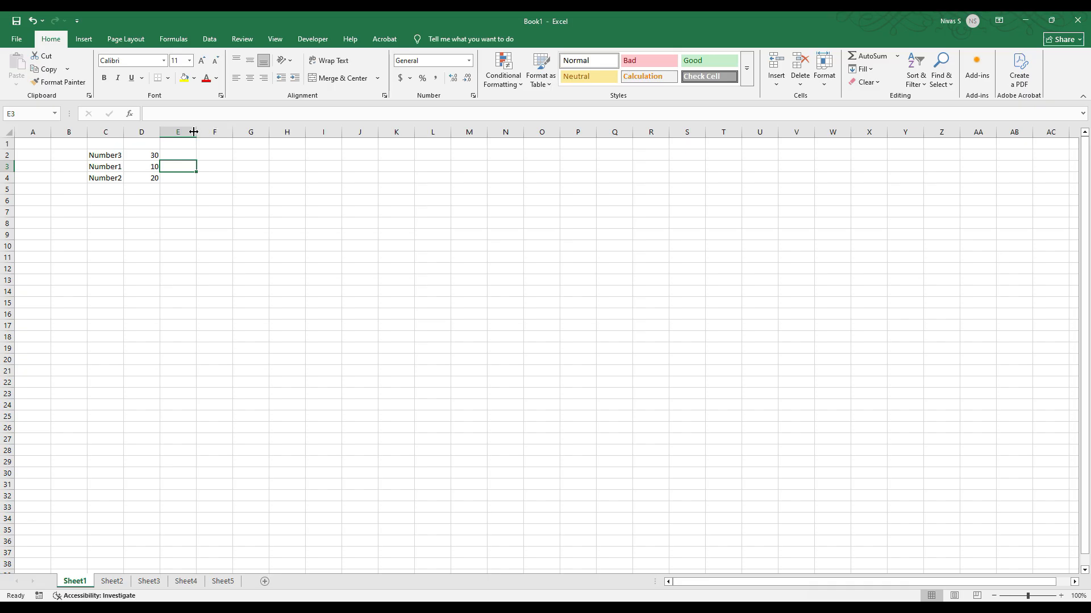
left_click(135, 197)
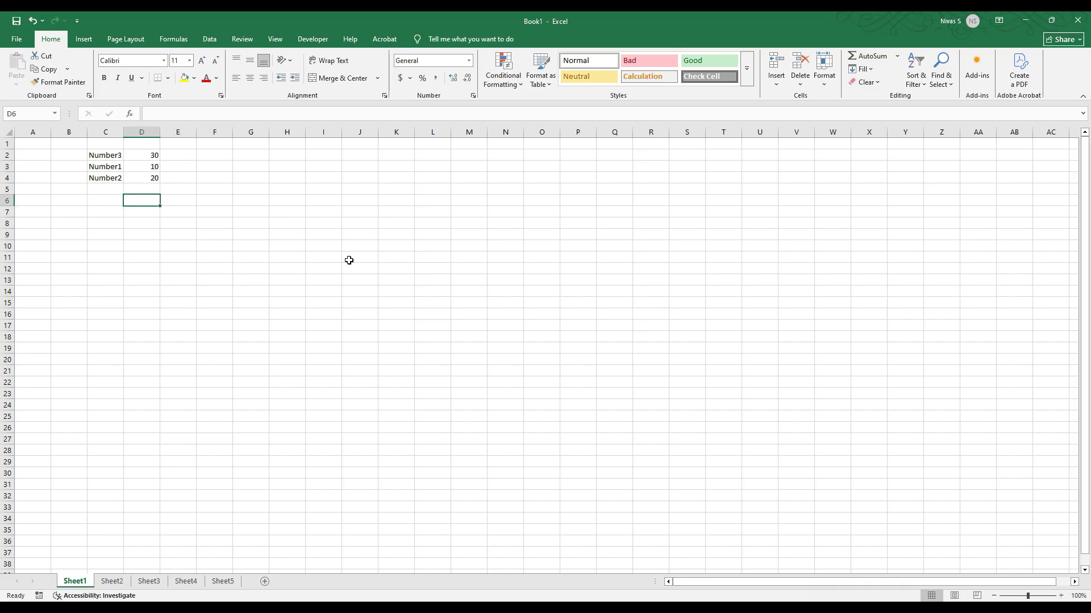
type("=")
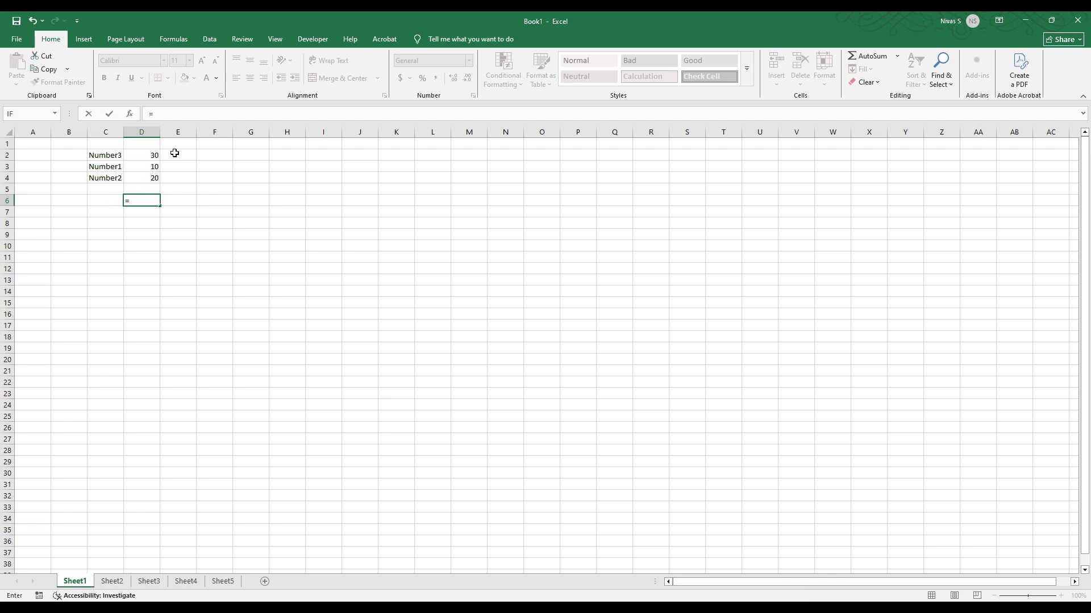
key("Escape")
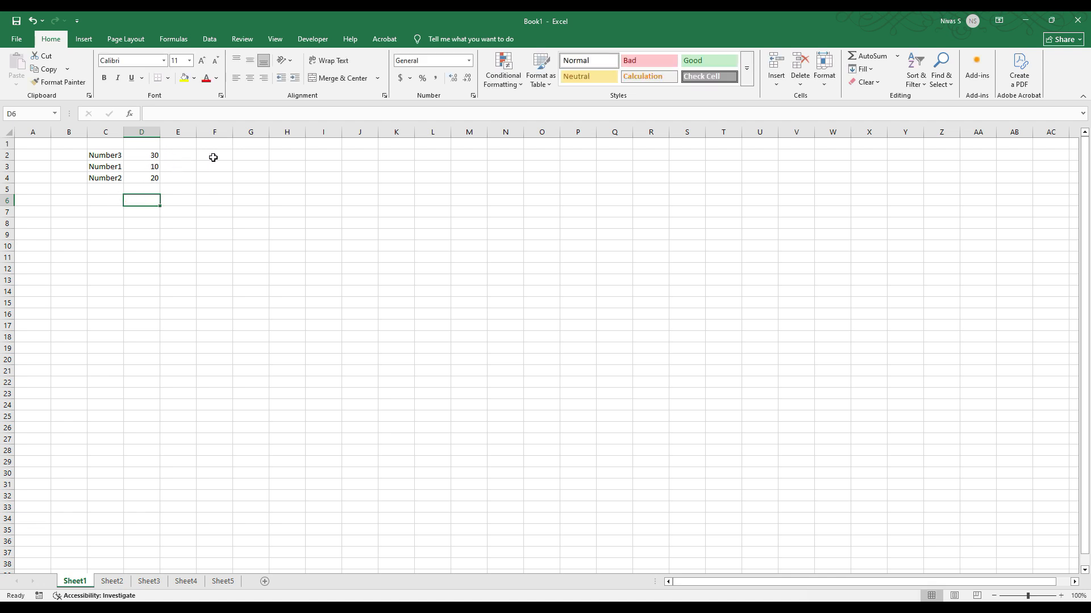
Step: Enter the value 10 in each of the cells E2, E3 and E4
left_click(181, 156)
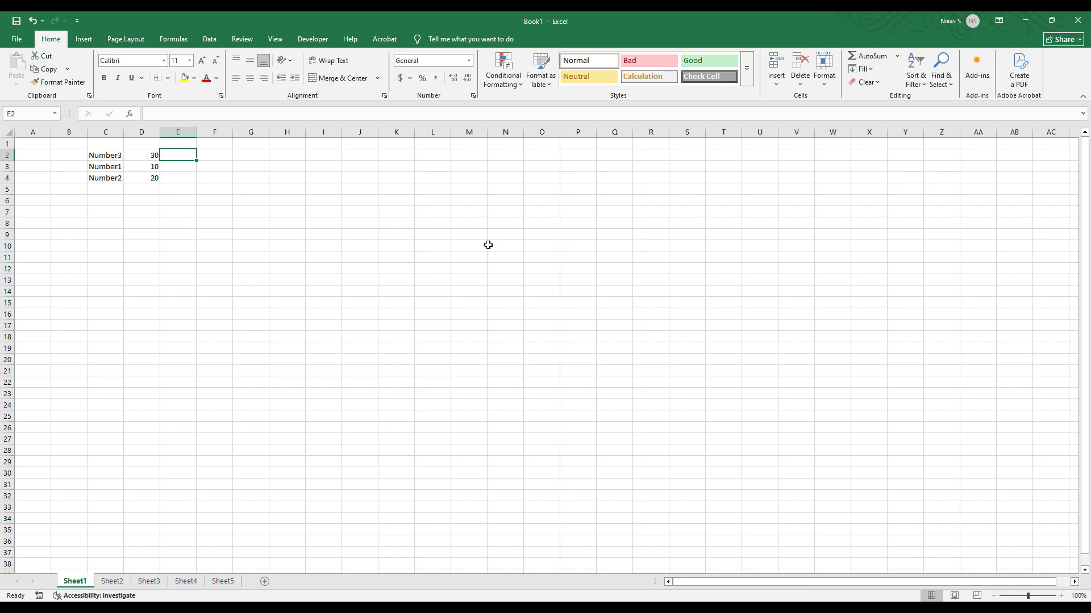
type("10")
key("Return")
type("10")
key("Return")
type("10")
key("Return")
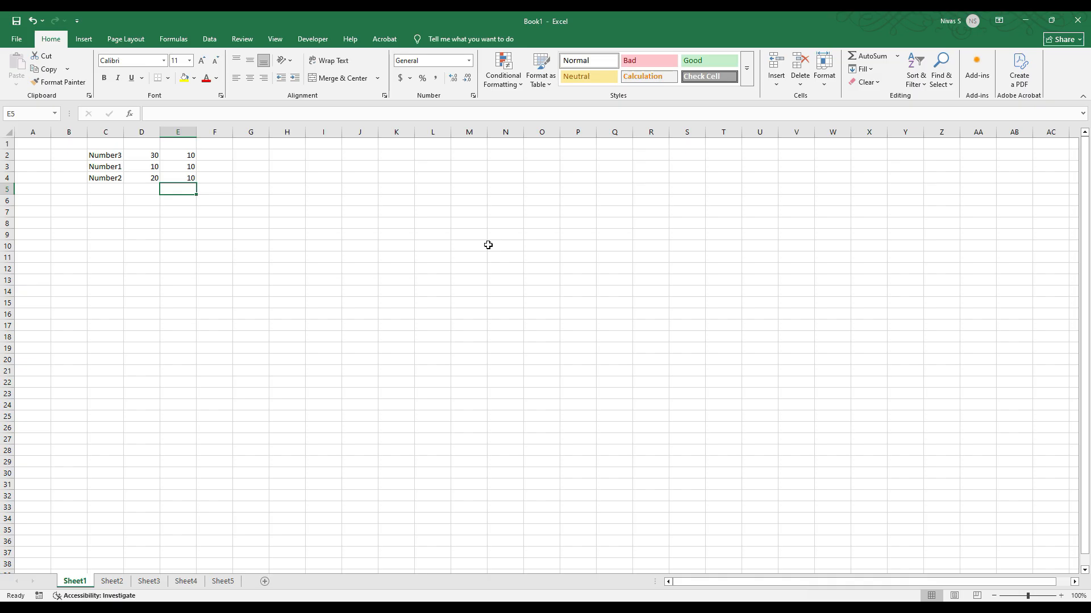
Step: Add the headers COL1 in cell D1 and COL2 in cell E1 above the two number columns
left_click(143, 142)
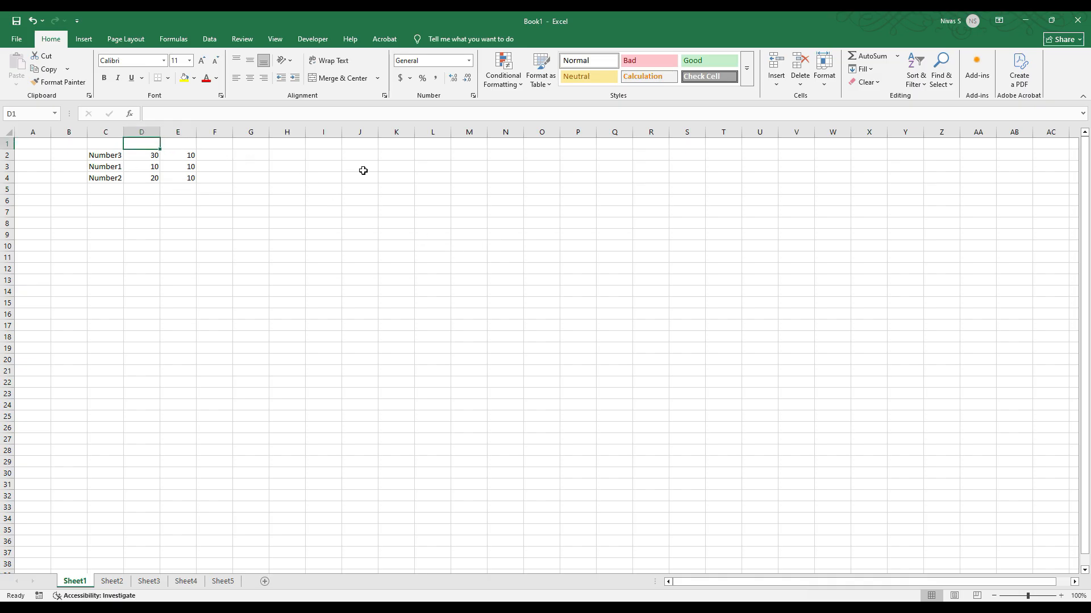
type("C")
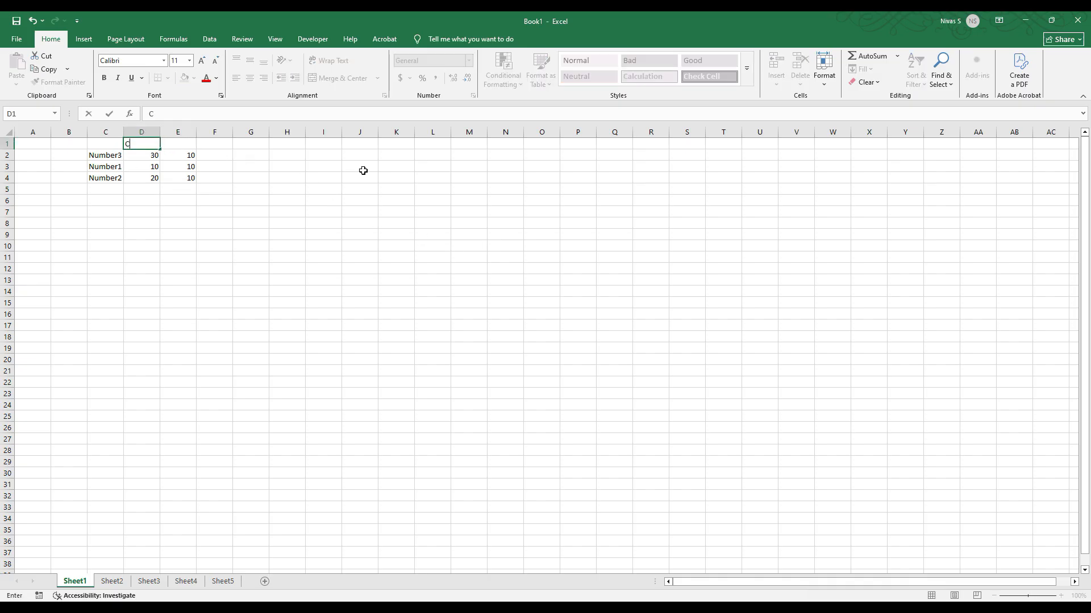
type("O1L1")
key("Tab")
type("COL2")
key("Return")
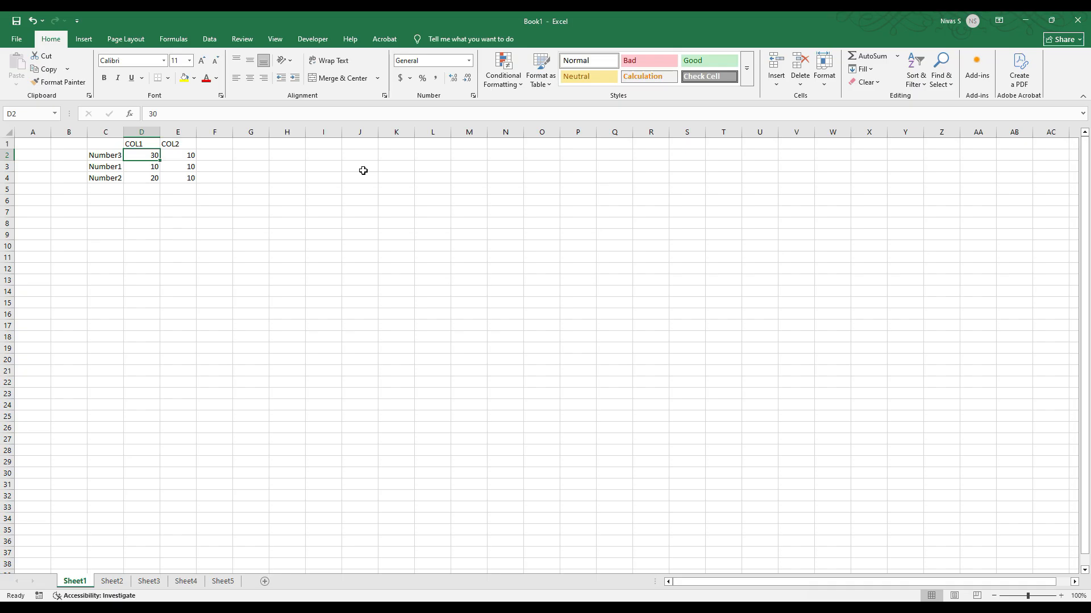
Step: Step through the COL1 and COL2 values of the Number3 row, ending on cell F2
key("Tab")
key("Tab")
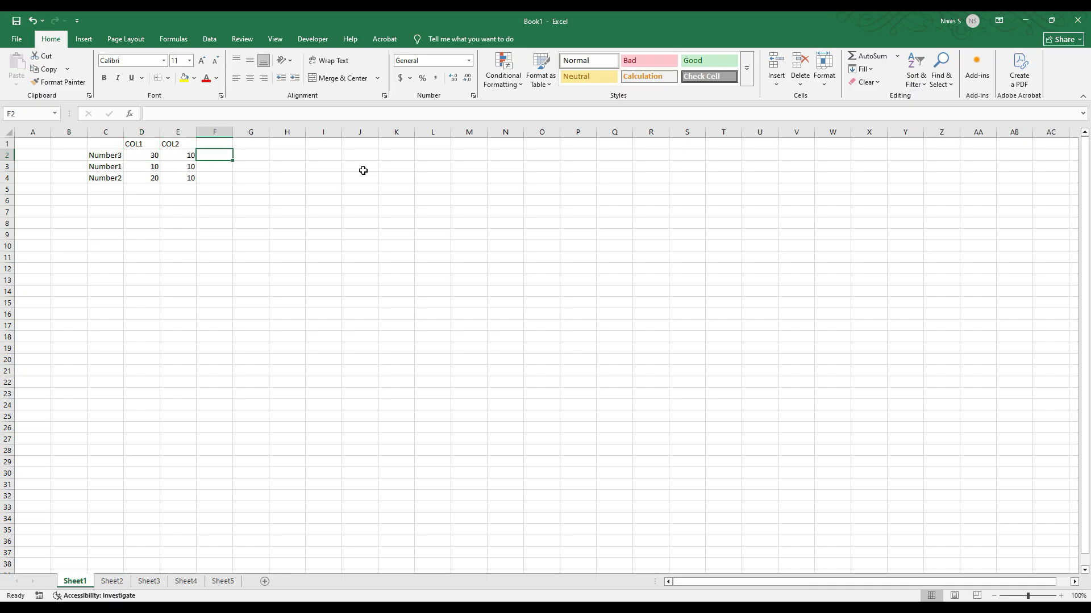
key("Left")
key("Left")
key("Right")
key("Left")
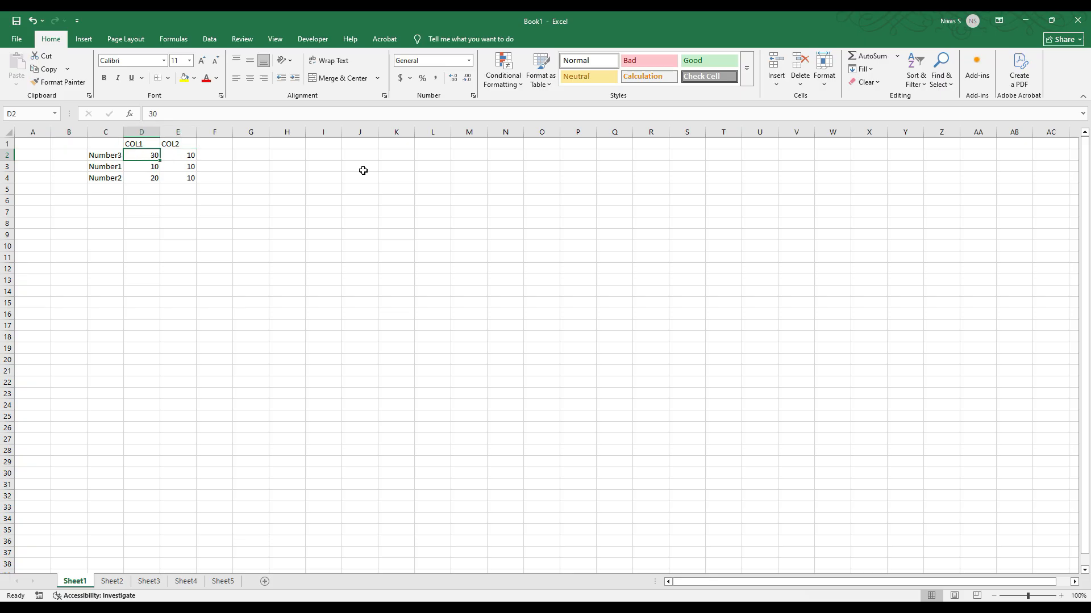
key("Right")
key("Left")
key("Right")
key("Right")
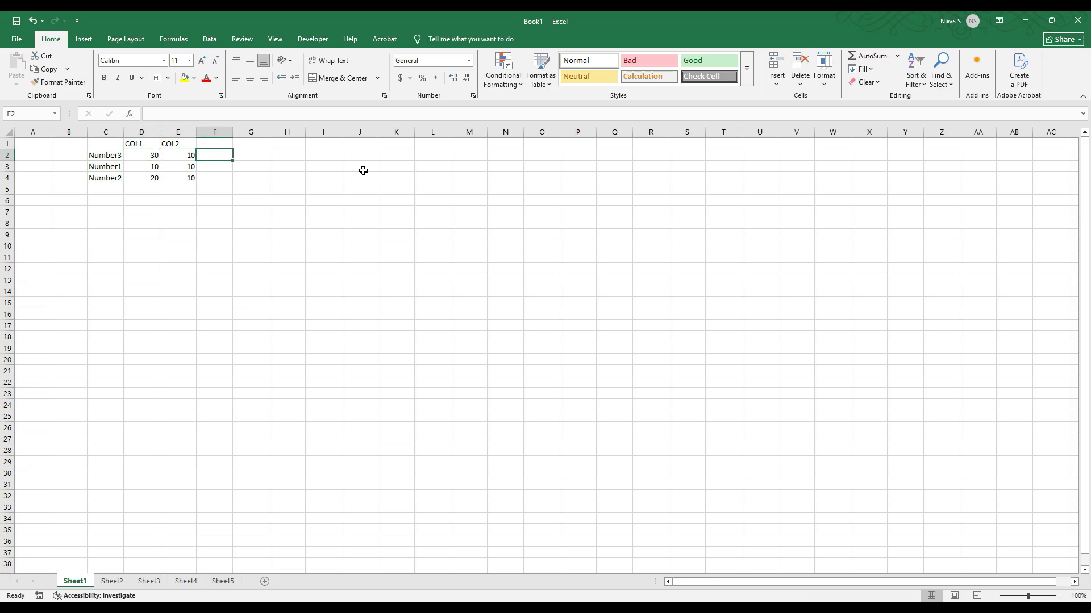
Step: Add the Number3 row's COL1 and COL2 values in cell F2 with the formula =D2+E2
type("=")
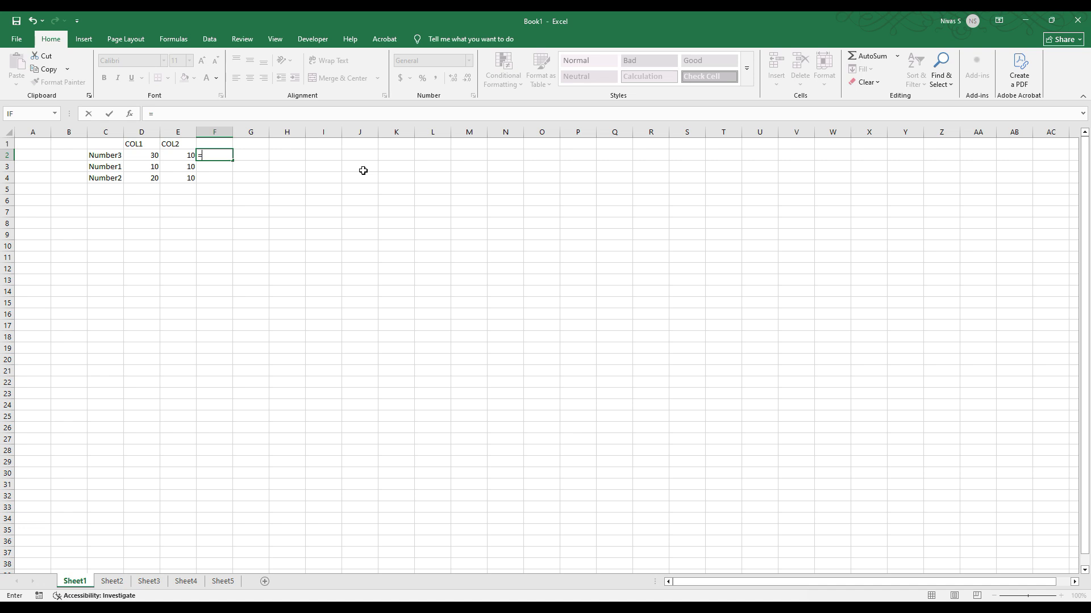
left_click(144, 156)
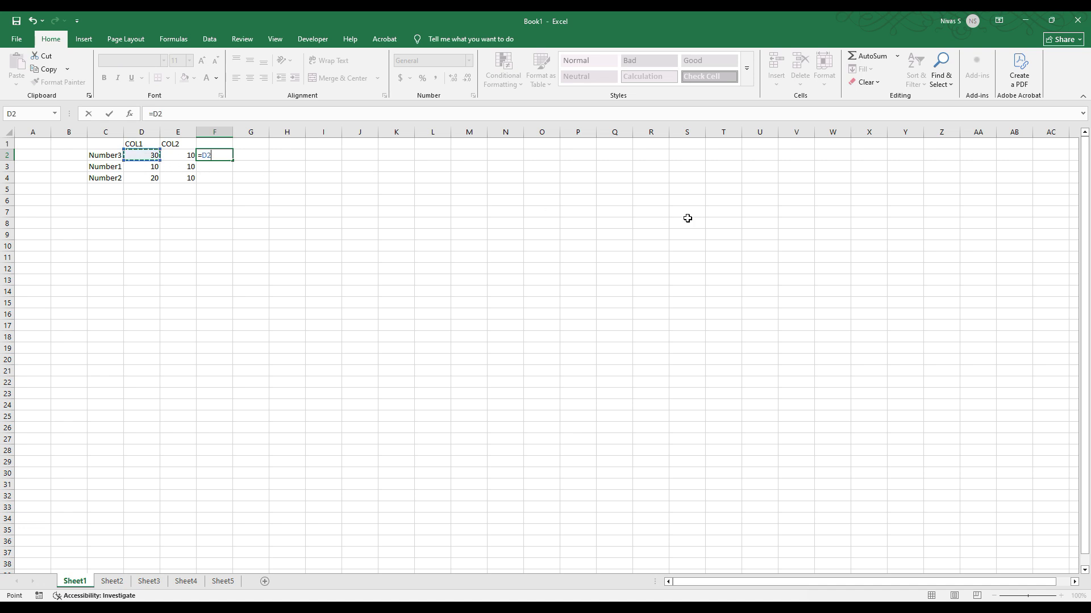
type("+")
left_click(179, 156)
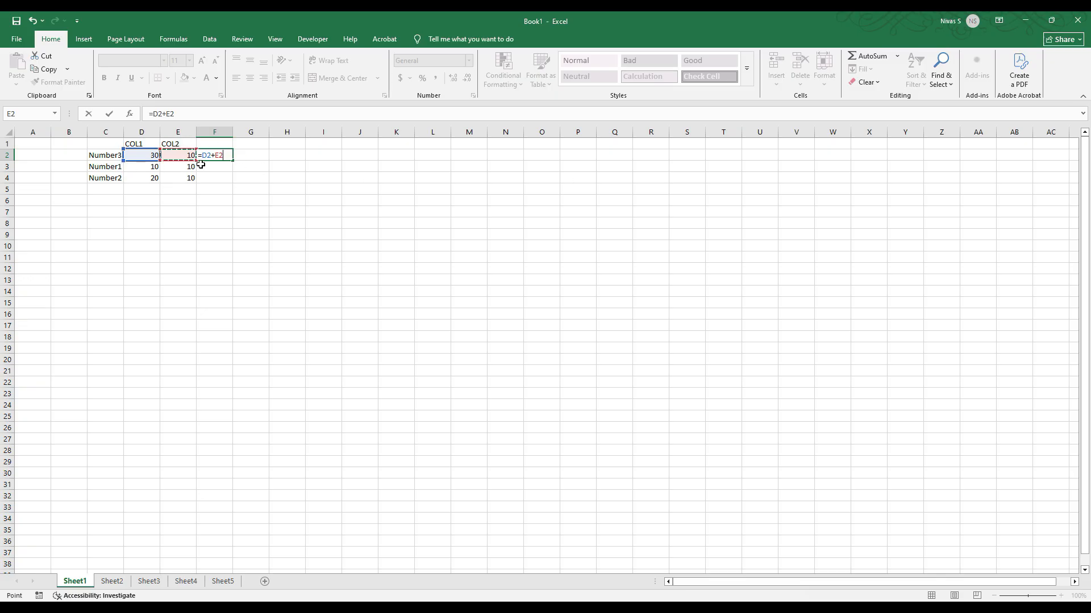
key("Return")
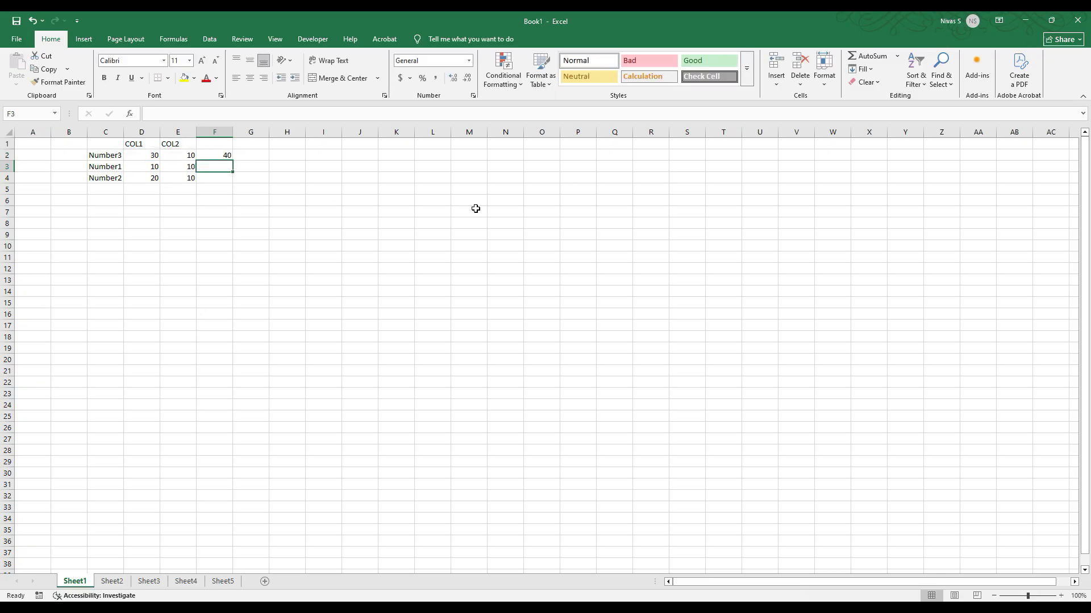
Step: Fill the addition formula from cell F2 down to F4 and review the formula in each row
left_click(220, 155)
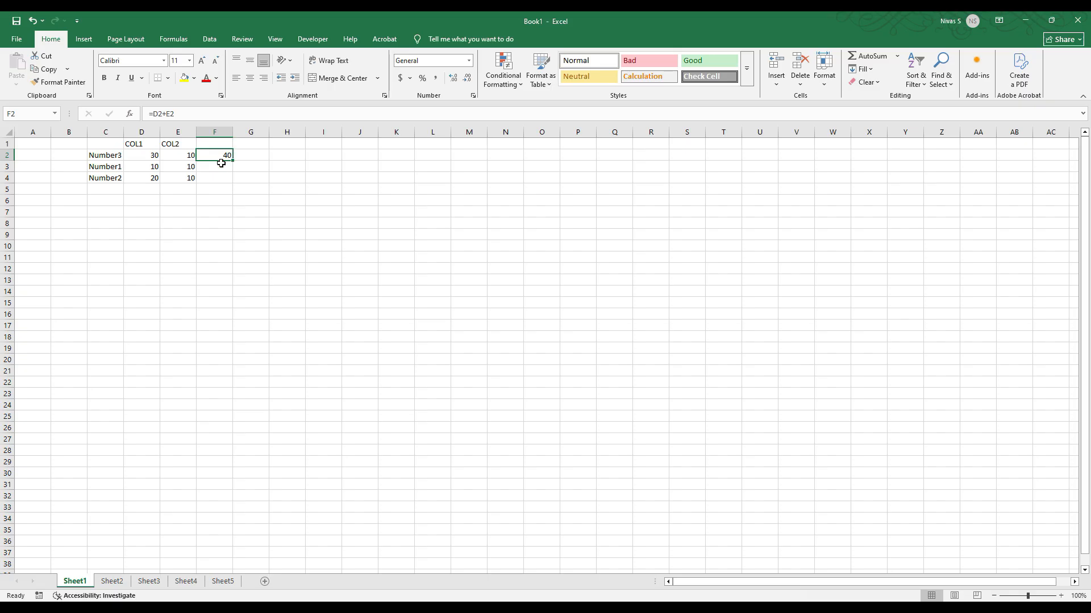
left_click_drag(233, 161, 233, 183)
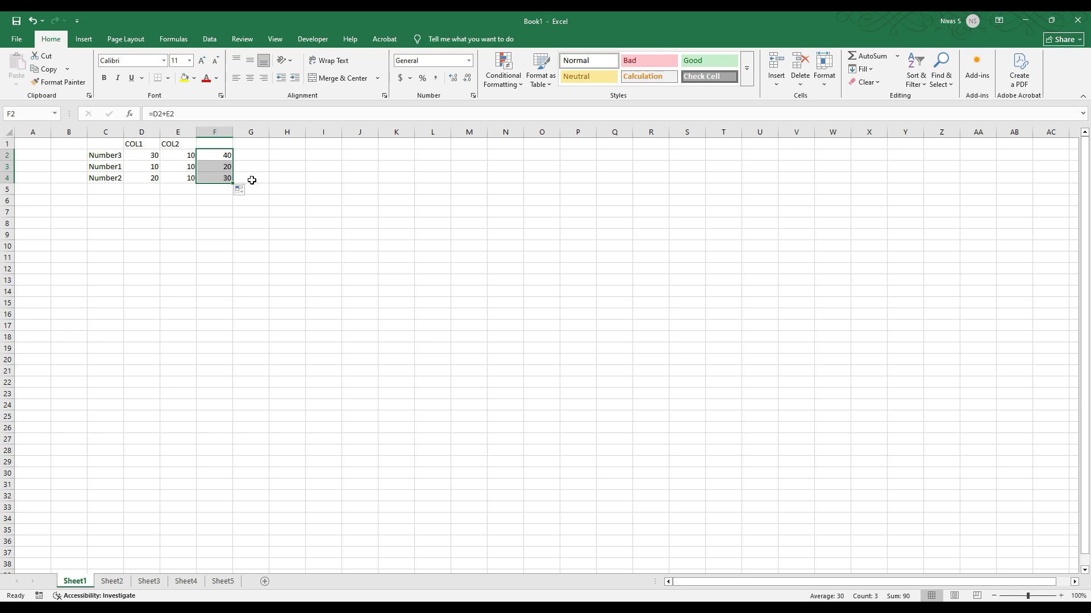
left_click(224, 167)
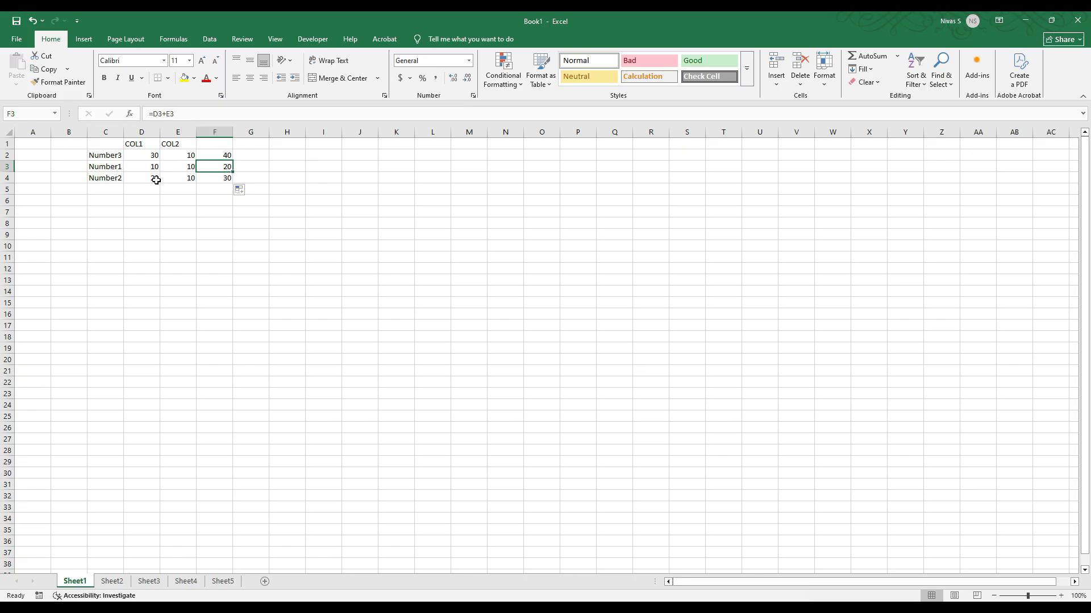
left_click(214, 154)
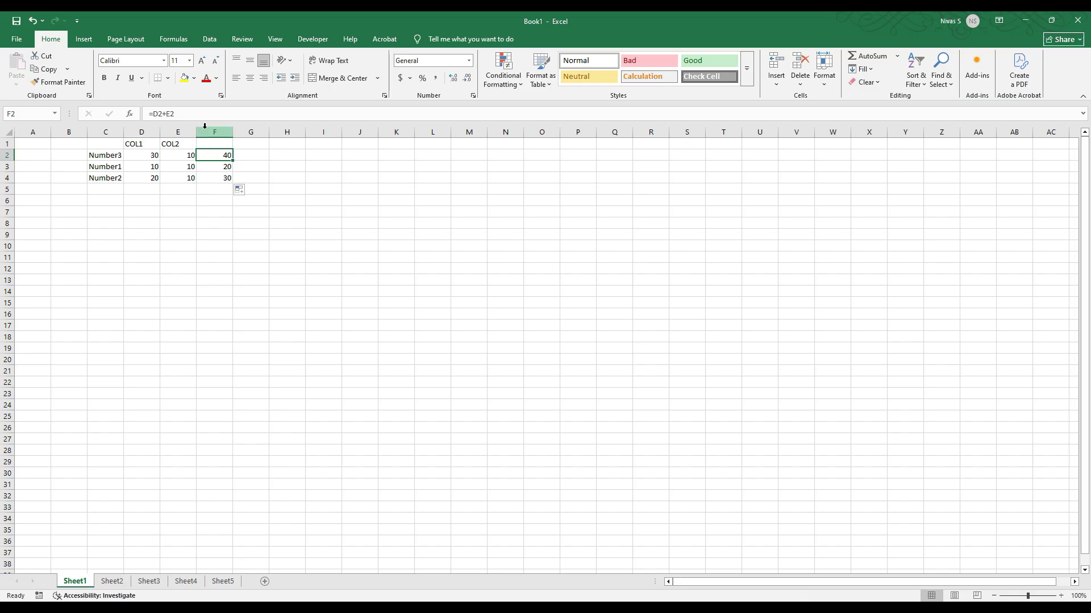
left_click(216, 178)
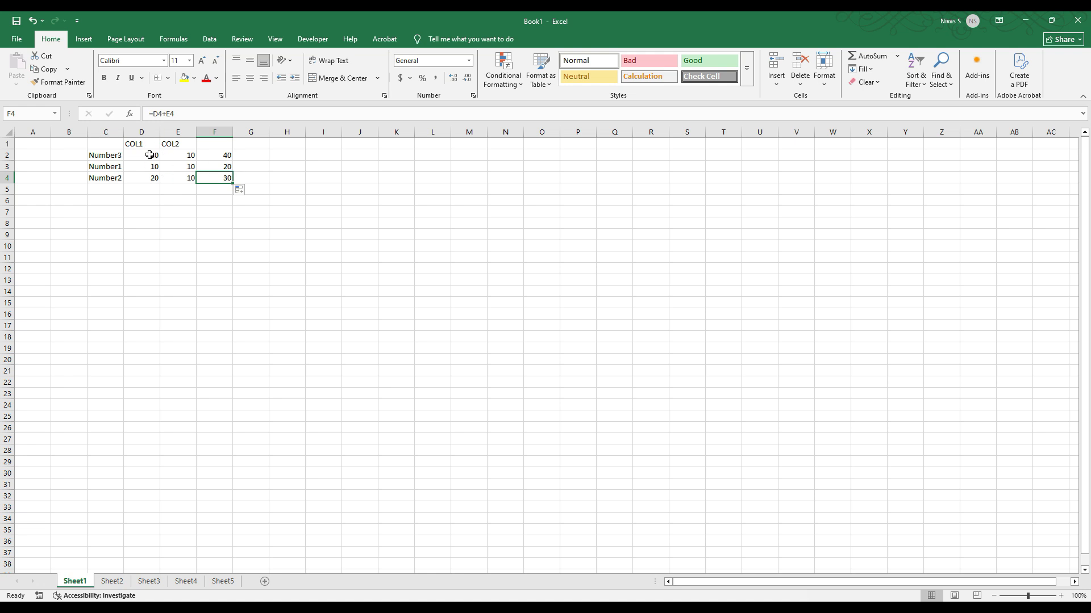
Step: Clear all contents of column F
scroll(239, 241, "down", 1)
scroll(239, 242, "down", 1)
scroll(221, 256, "up", 2)
left_click(215, 132)
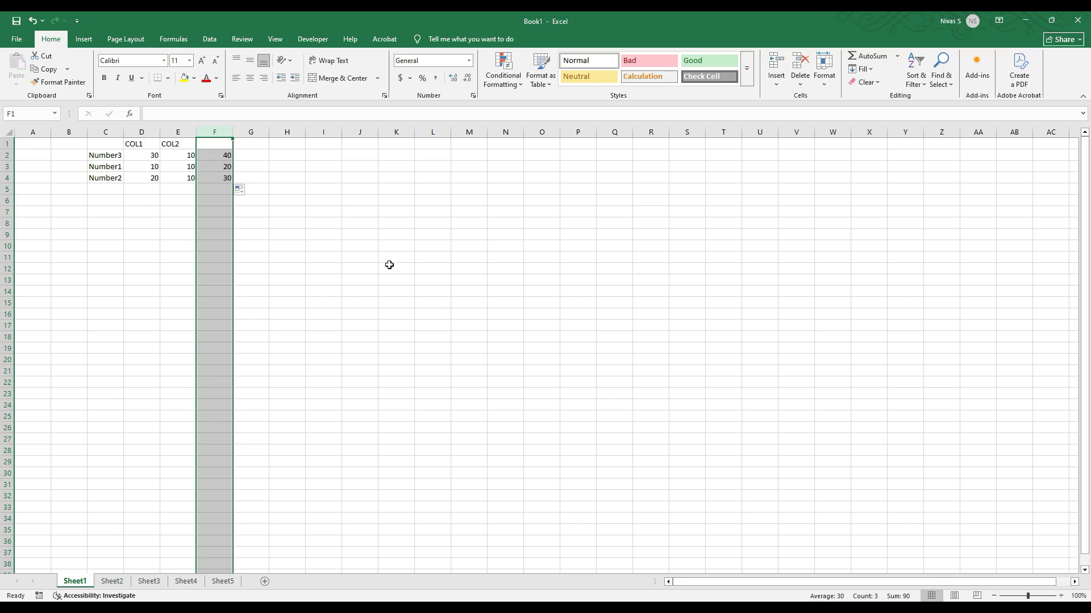
key("Delete")
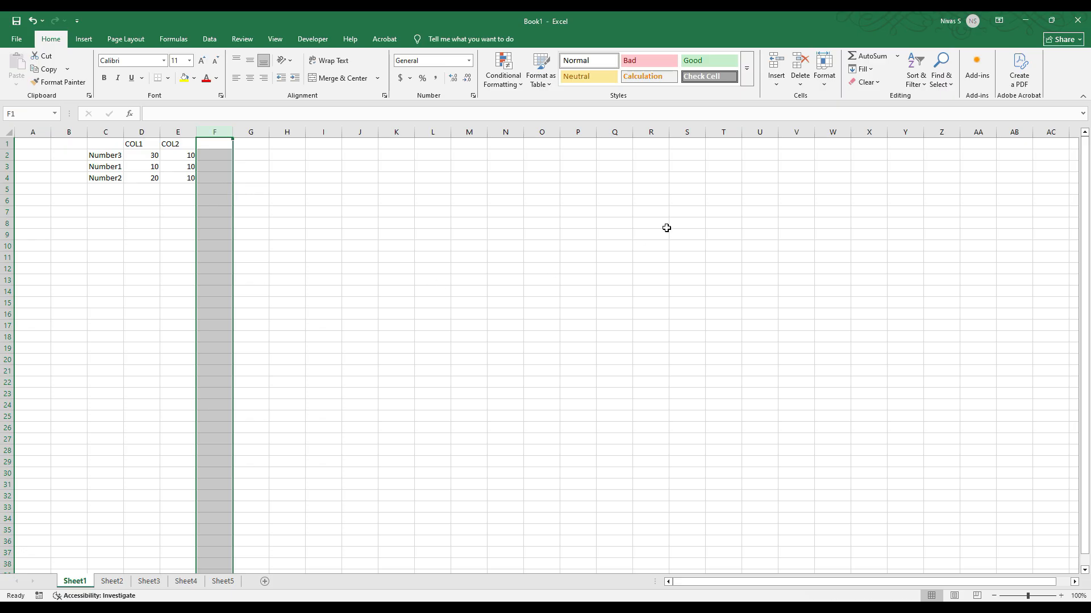
Step: Select the COL1 values in D2:D4, then make the empty cell D5 below them the active cell
left_click(160, 200)
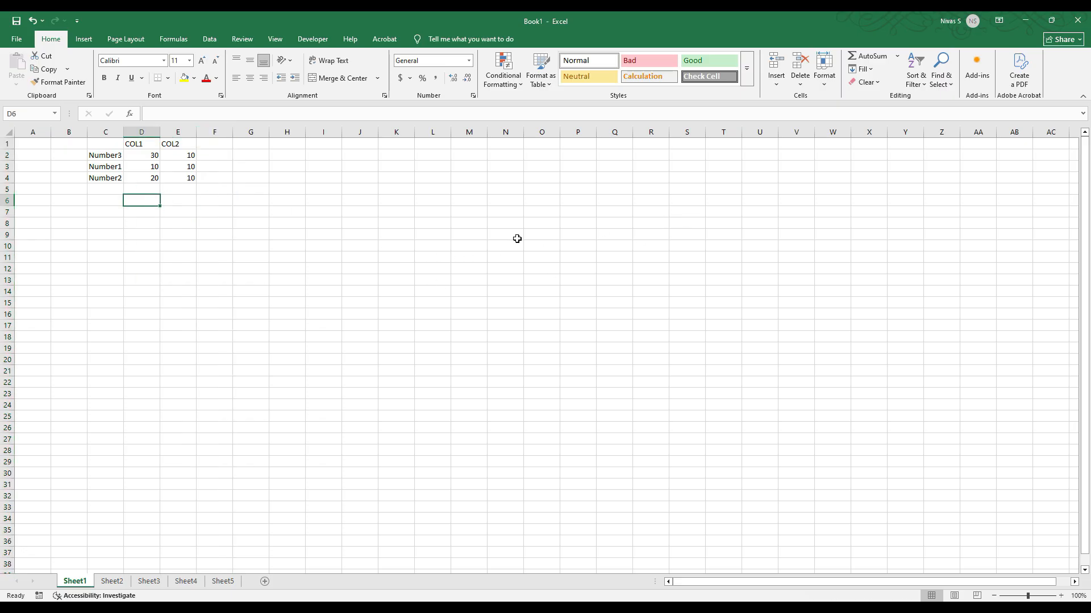
key("Up")
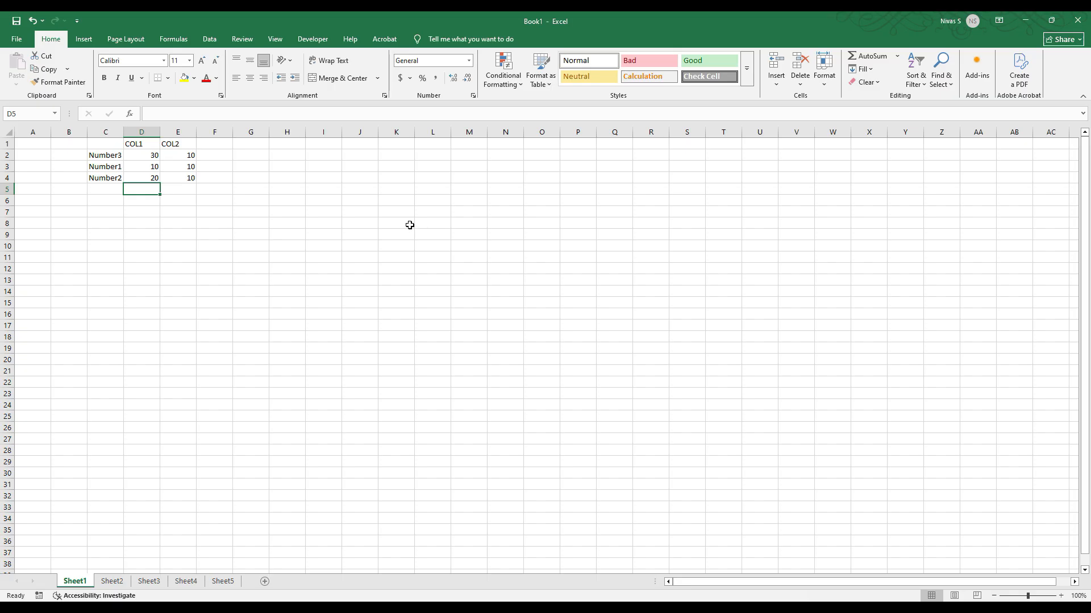
left_click_drag(151, 156, 151, 181)
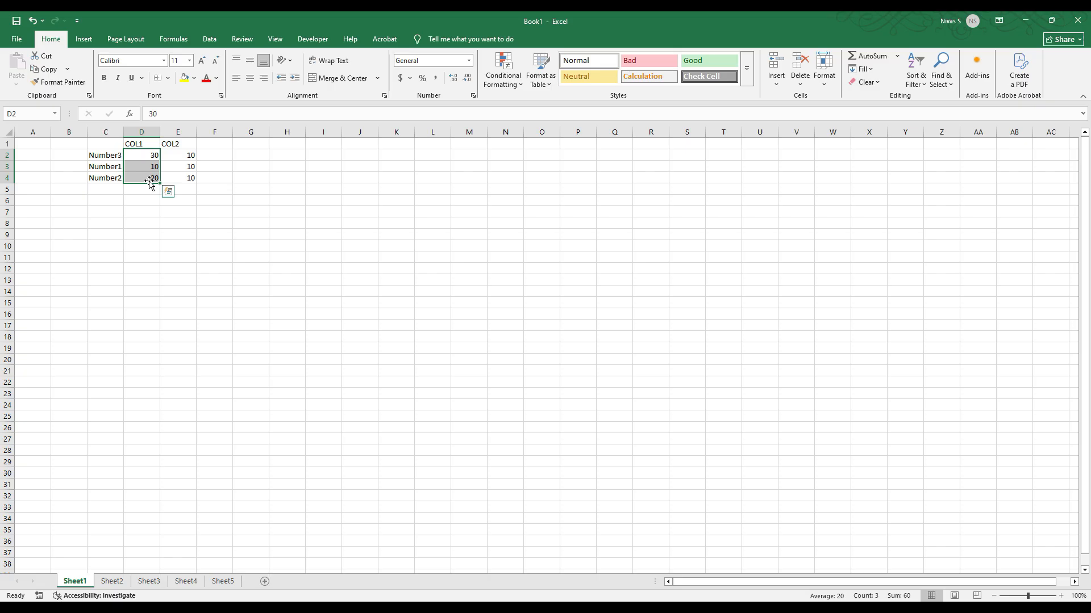
key("Down")
key("Down")
key("Down")
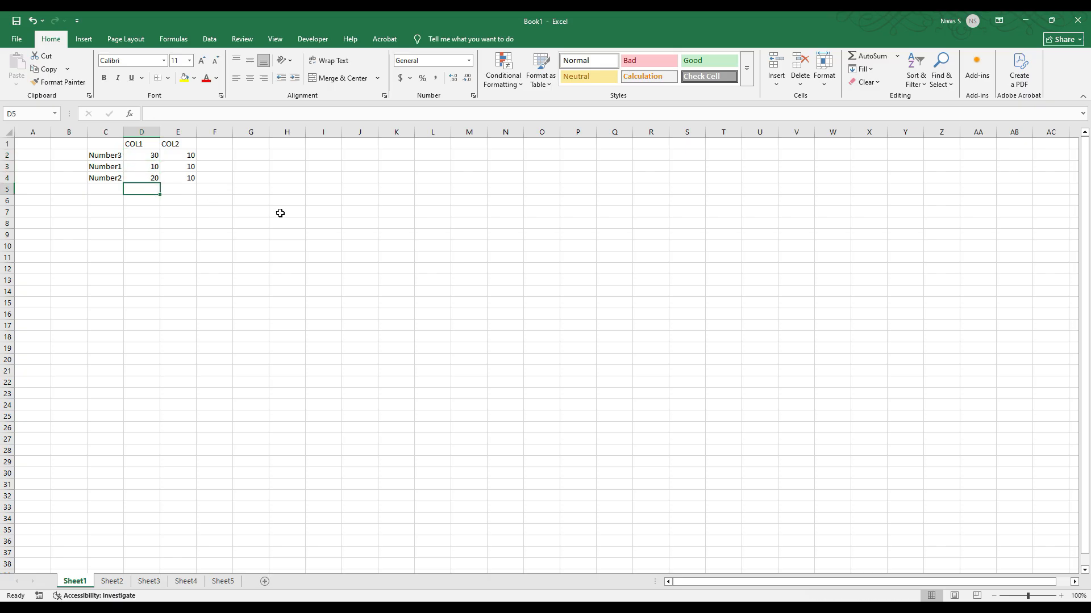
type("=")
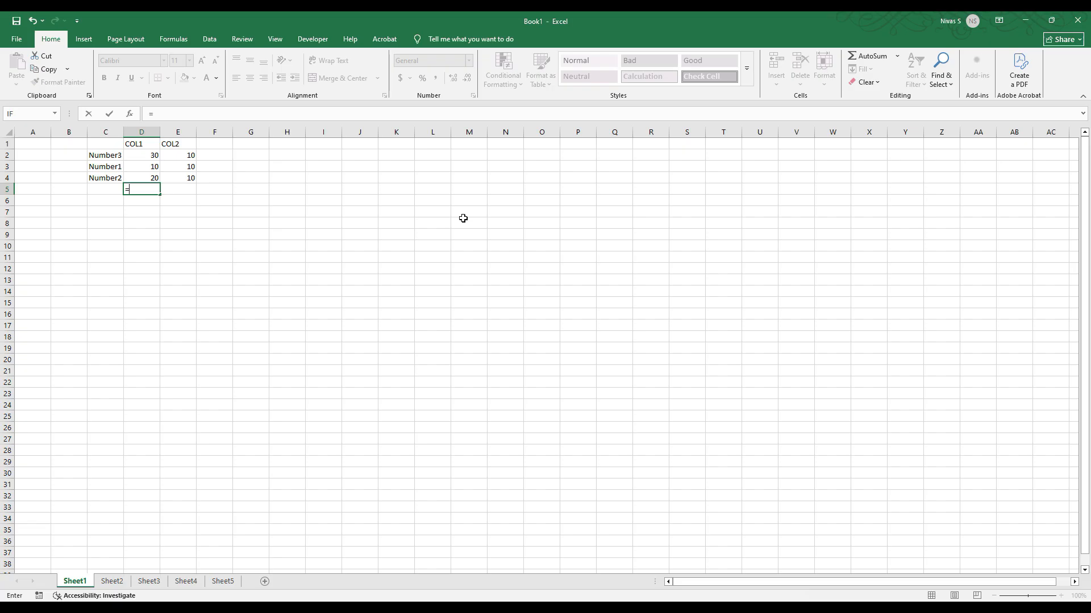
type("AV")
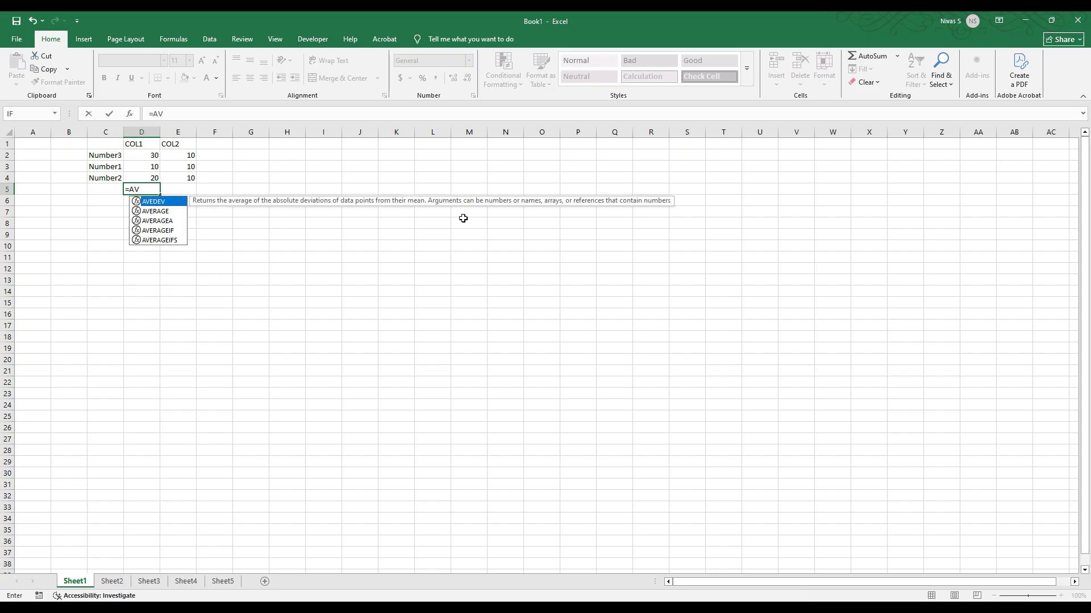
key("Down")
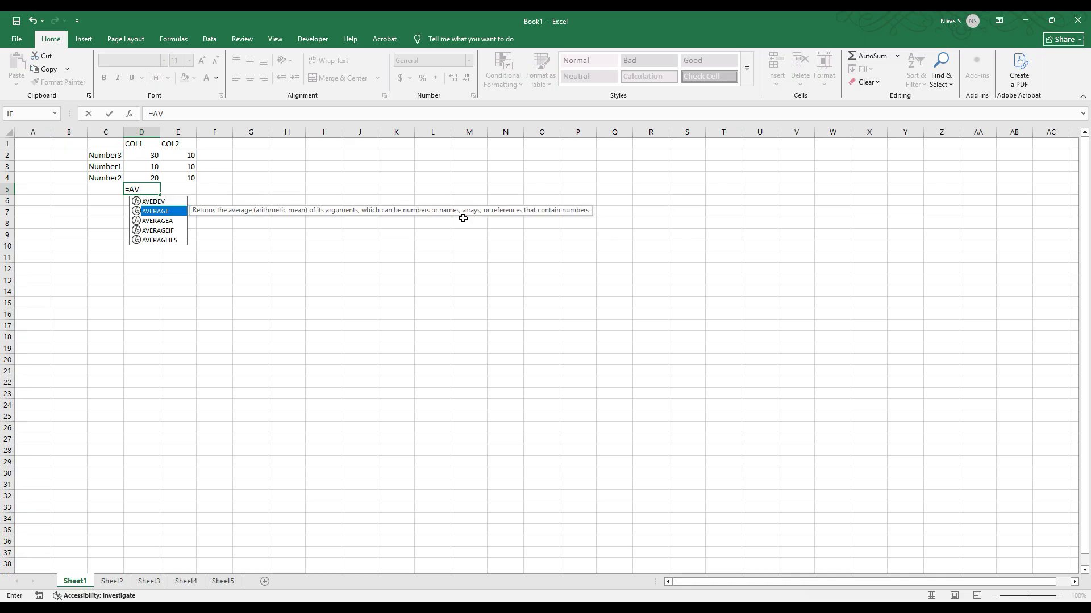
key("Tab")
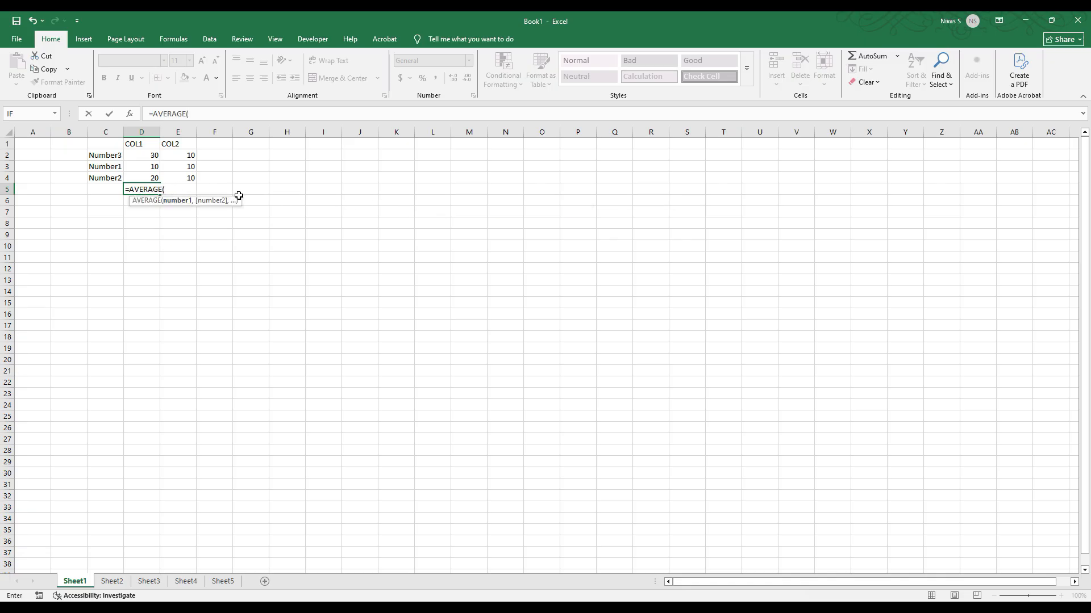
key("Escape")
Step: Try to average the COL1 values in cell D5 with the formula =AVG(D2:D4)
type("=")
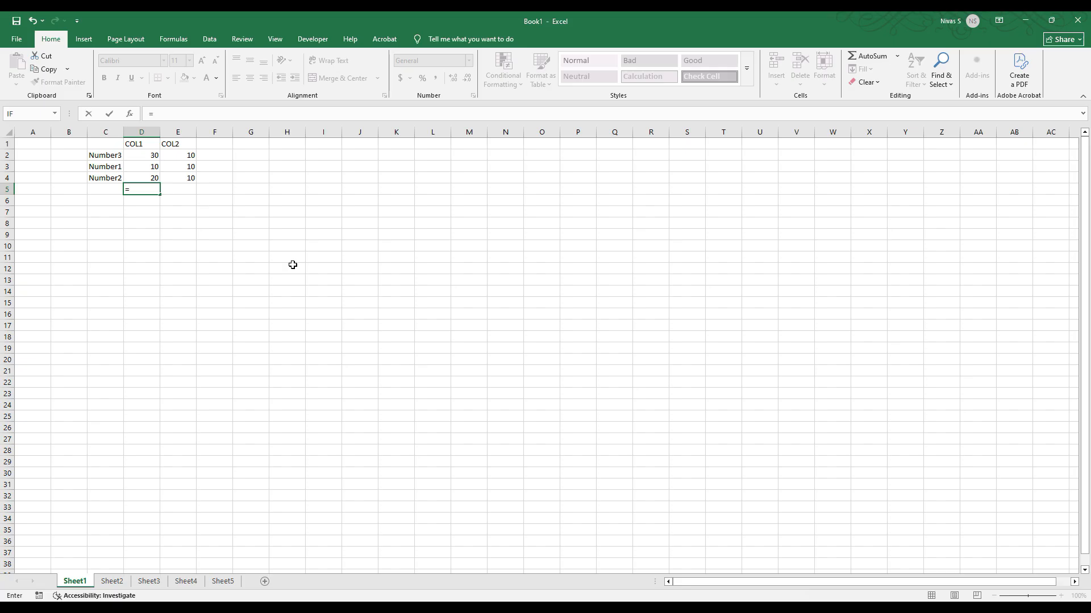
type("AV")
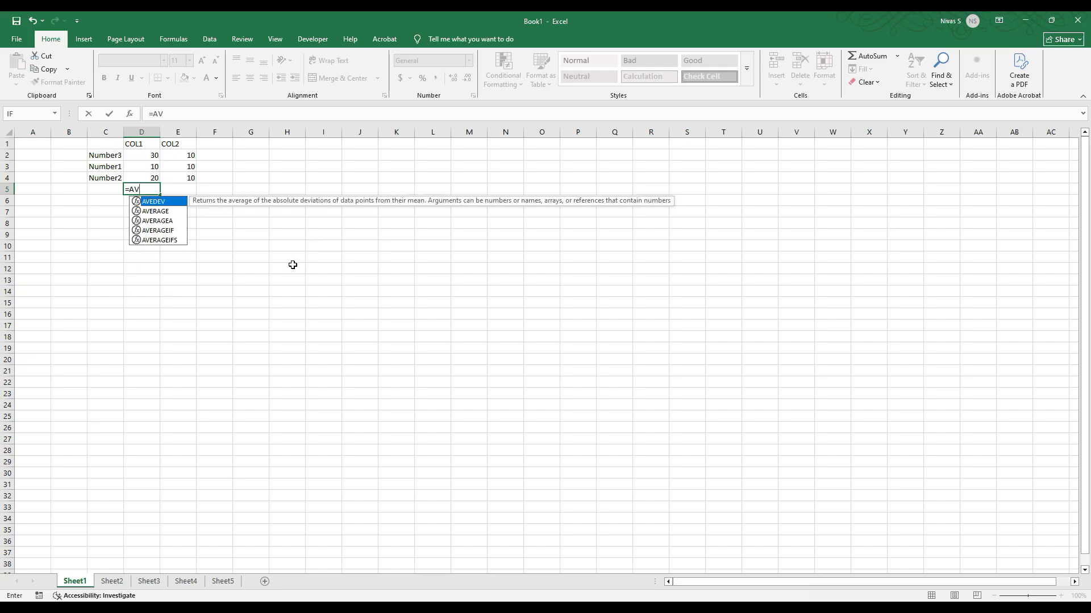
type("G")
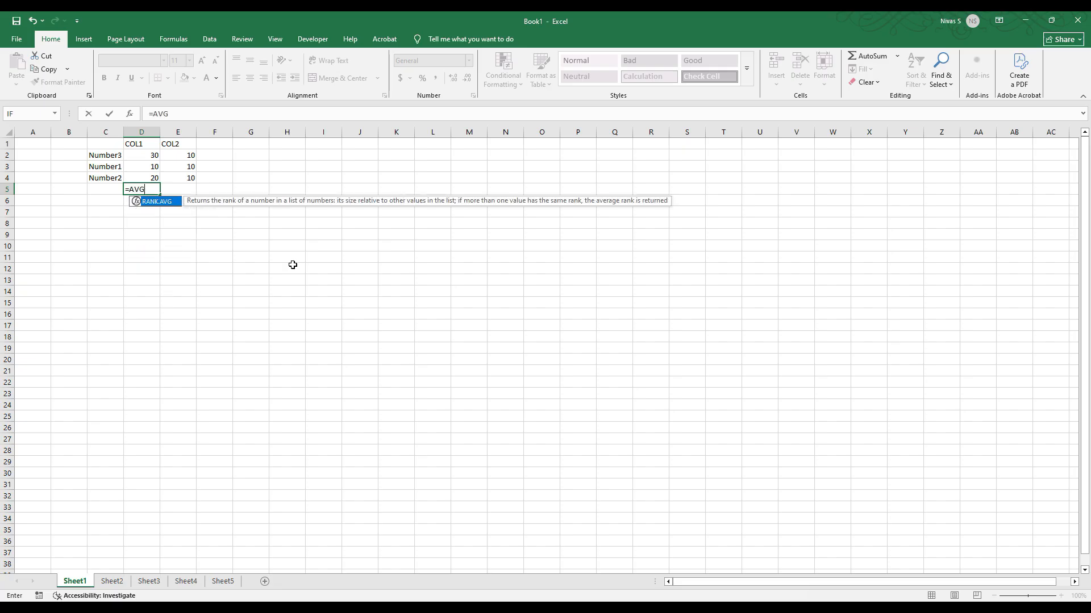
type("(")
key("Up")
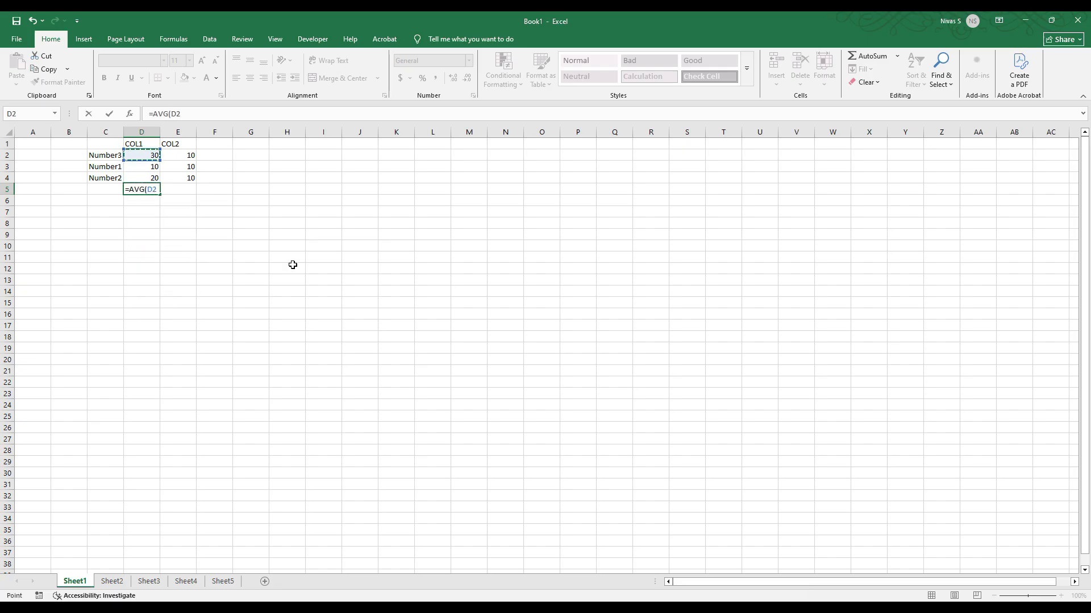
key("shift+Down")
key("shift+Down")
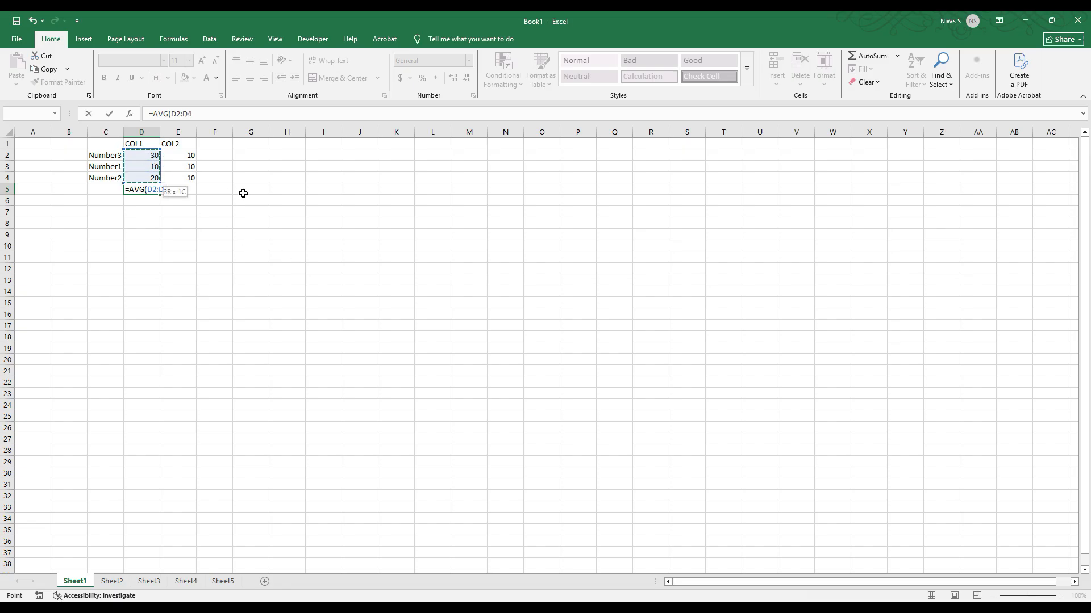
key("BackSpace")
key("BackSpace")
key("BackSpace")
key("BackSpace")
key("BackSpace")
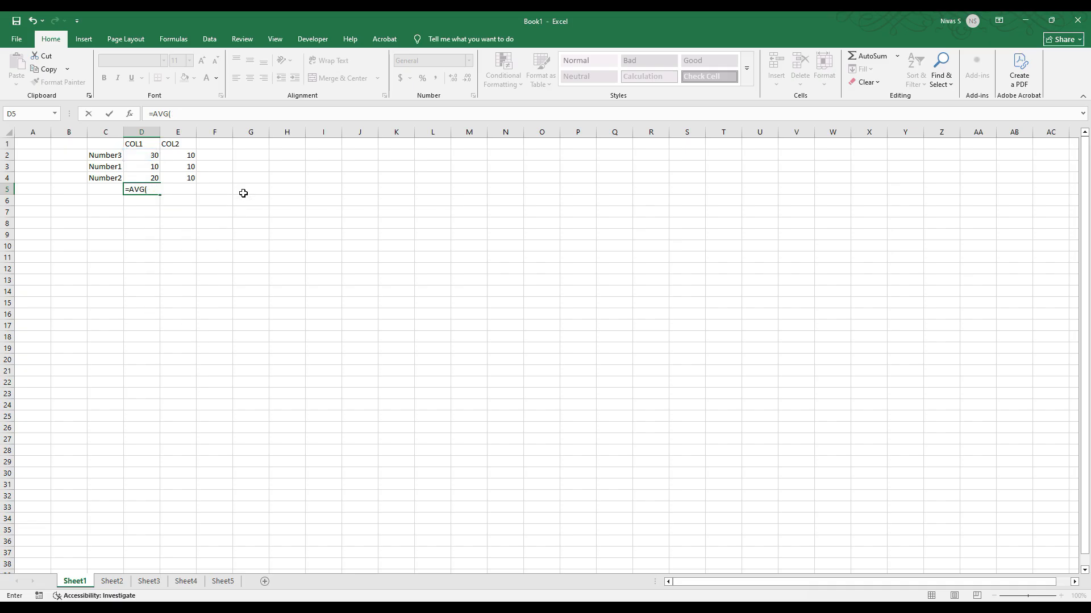
left_click(146, 155)
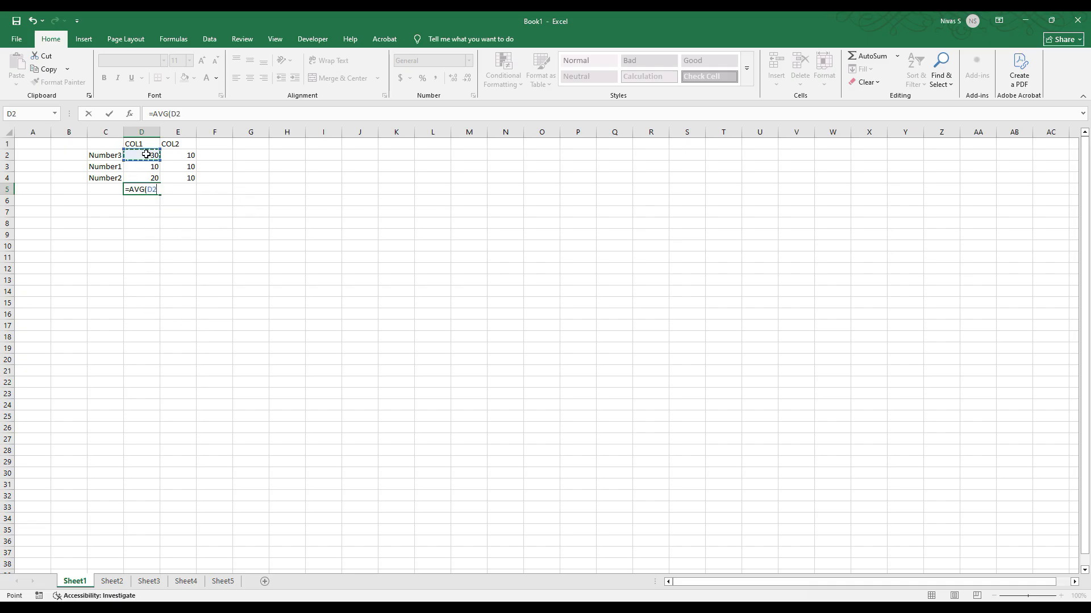
left_click_drag(146, 154, 149, 176)
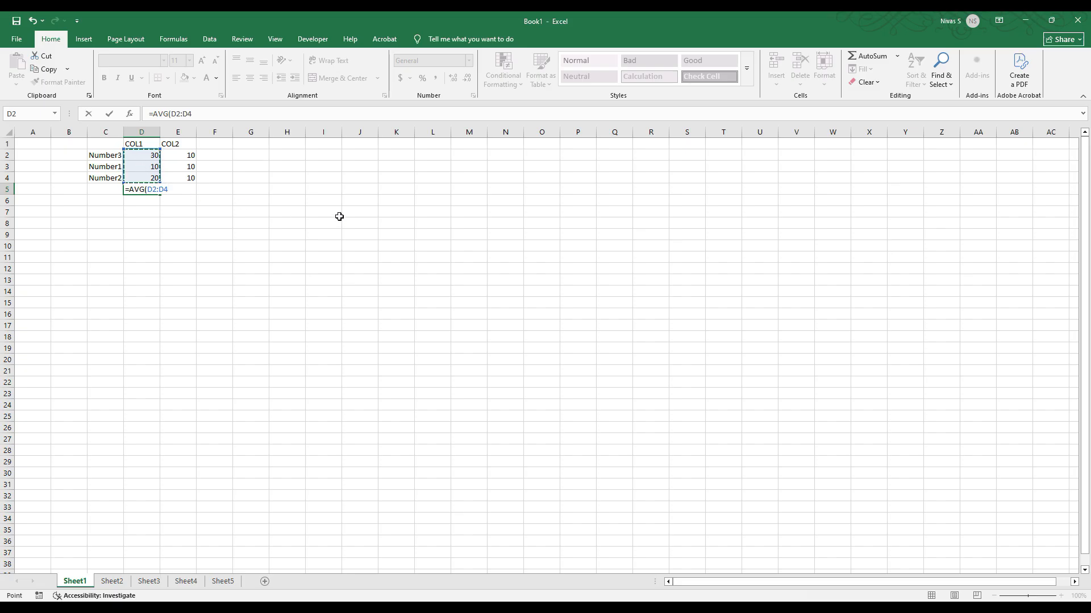
key("Return")
key("Return")
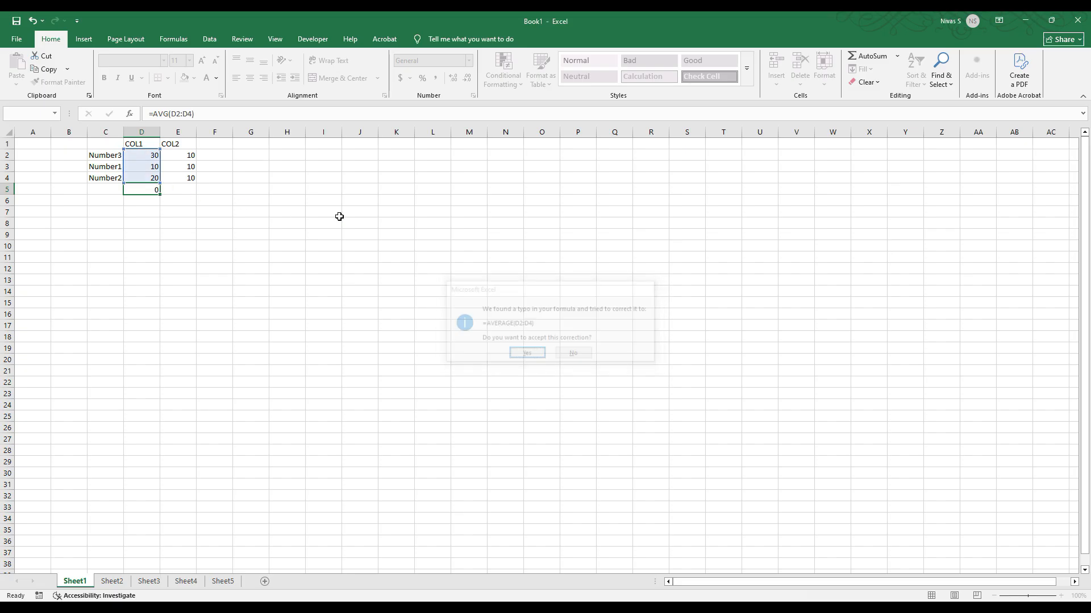
Step: Average the COL1 values in cell D5 with the formula =AVERAGE(D2:D4)
key("Up")
type("=")
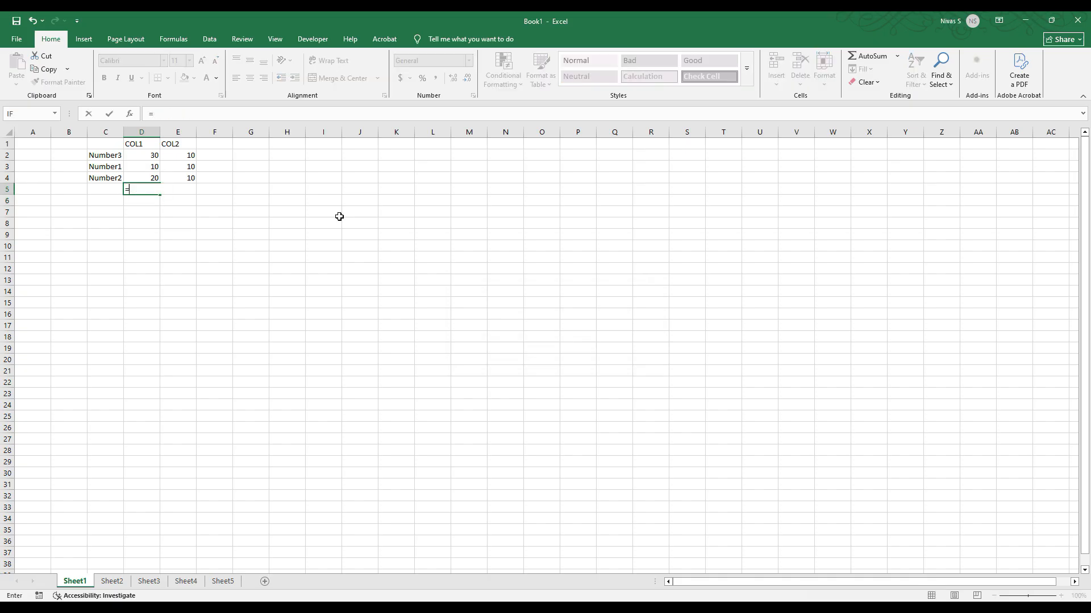
type("AV")
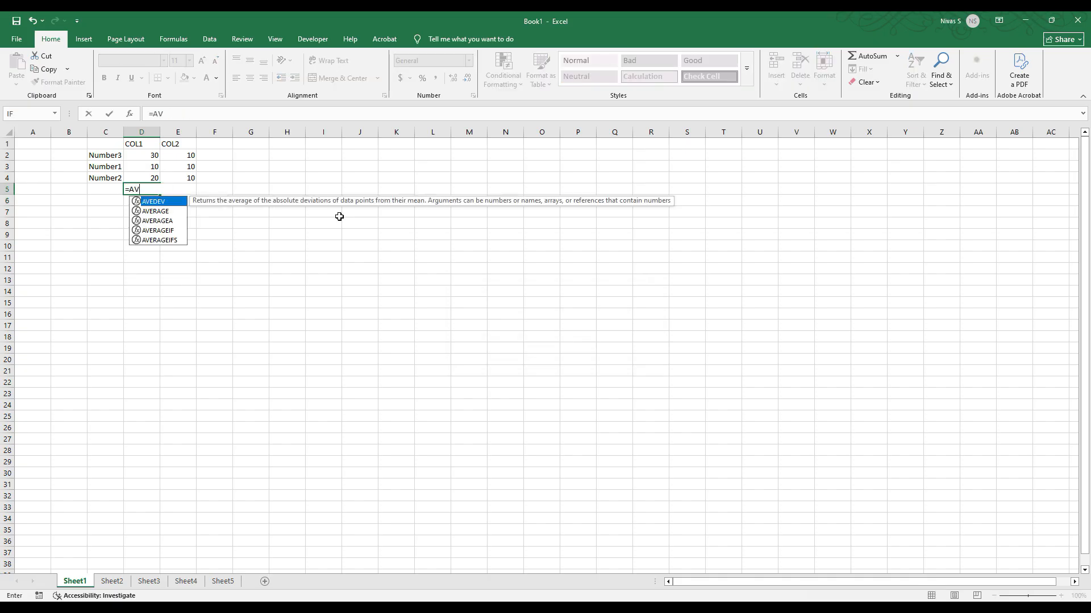
type("ERA")
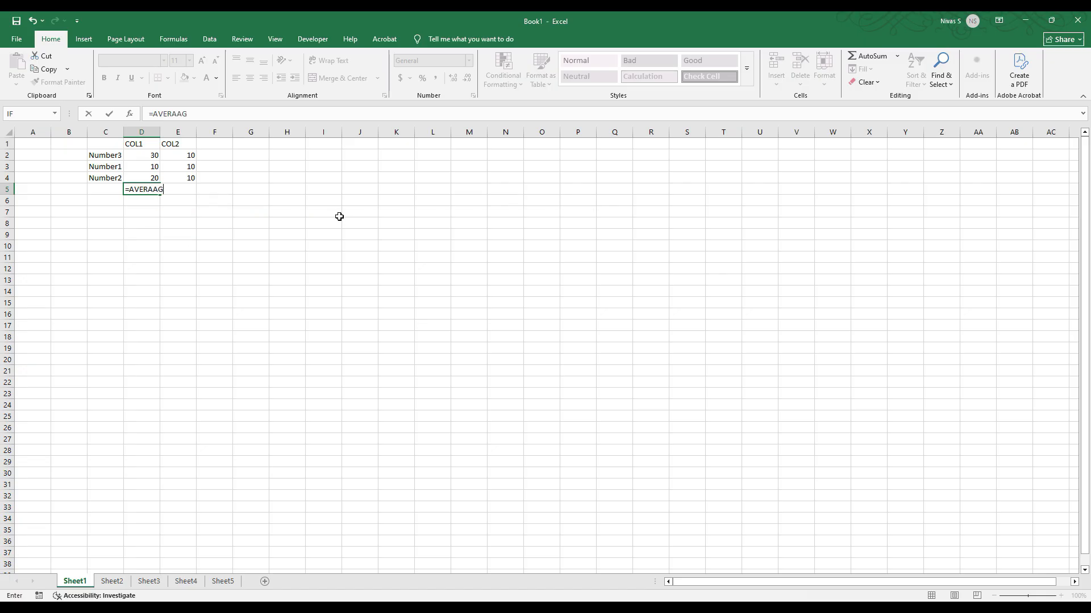
type("GE")
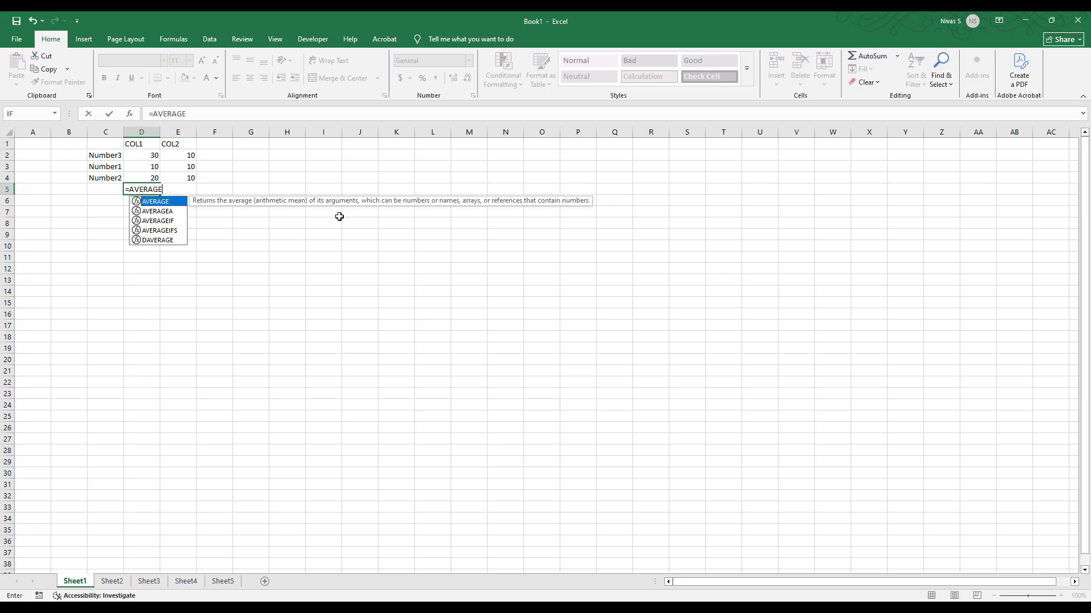
type("(")
left_click(148, 154)
left_click_drag(148, 155, 130, 178)
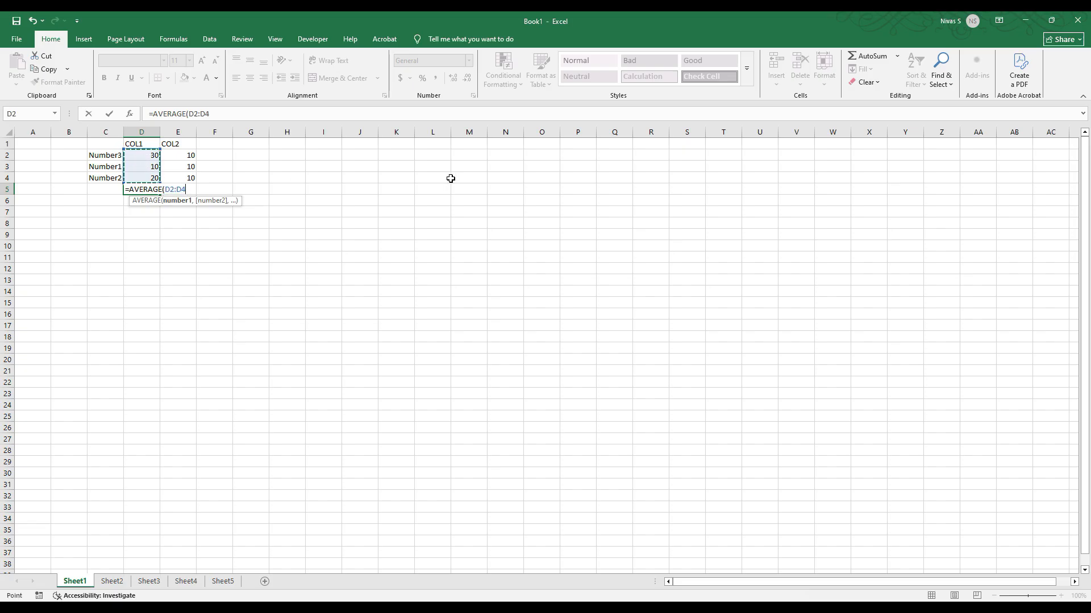
type(")")
key("ctrl+Return")
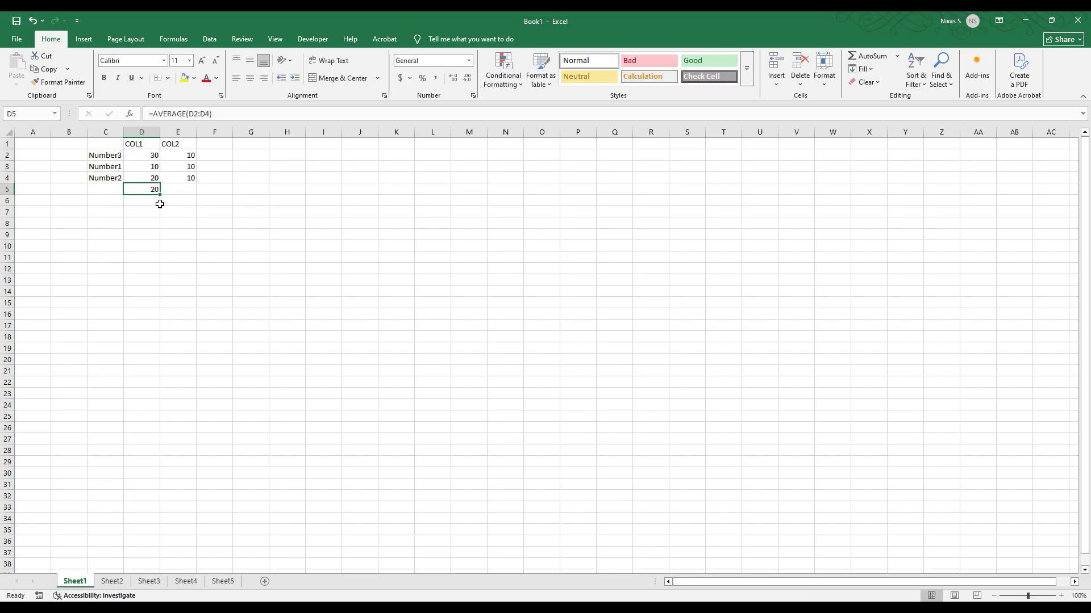
Step: Review the range used by the AVERAGE formula in D5 and highlight a longer COL1 range, D2:D17
left_click(209, 115)
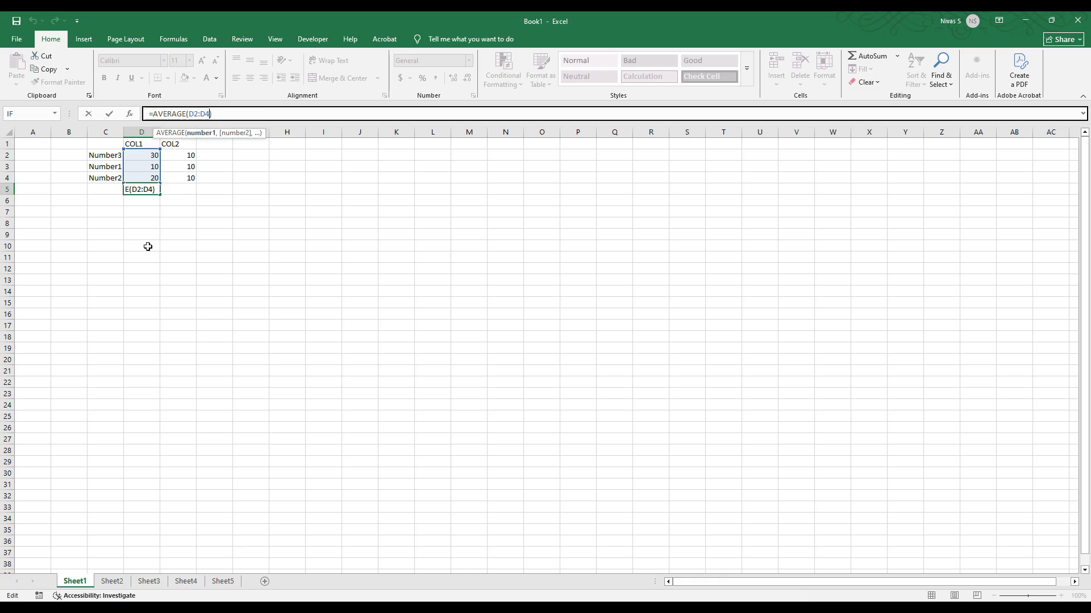
key("Return")
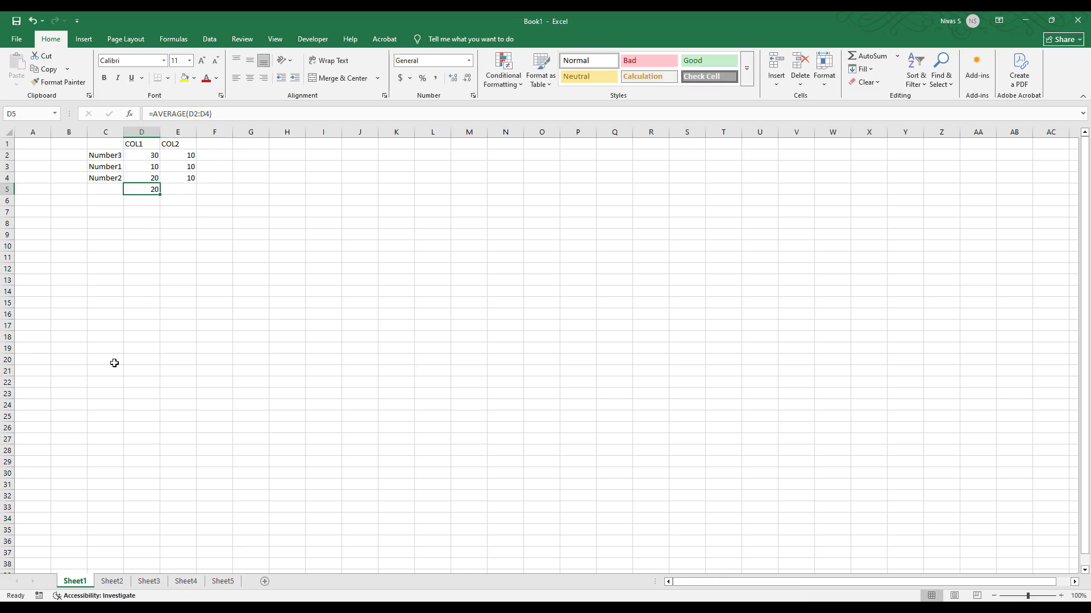
left_click(107, 202)
left_click_drag(105, 213, 106, 294)
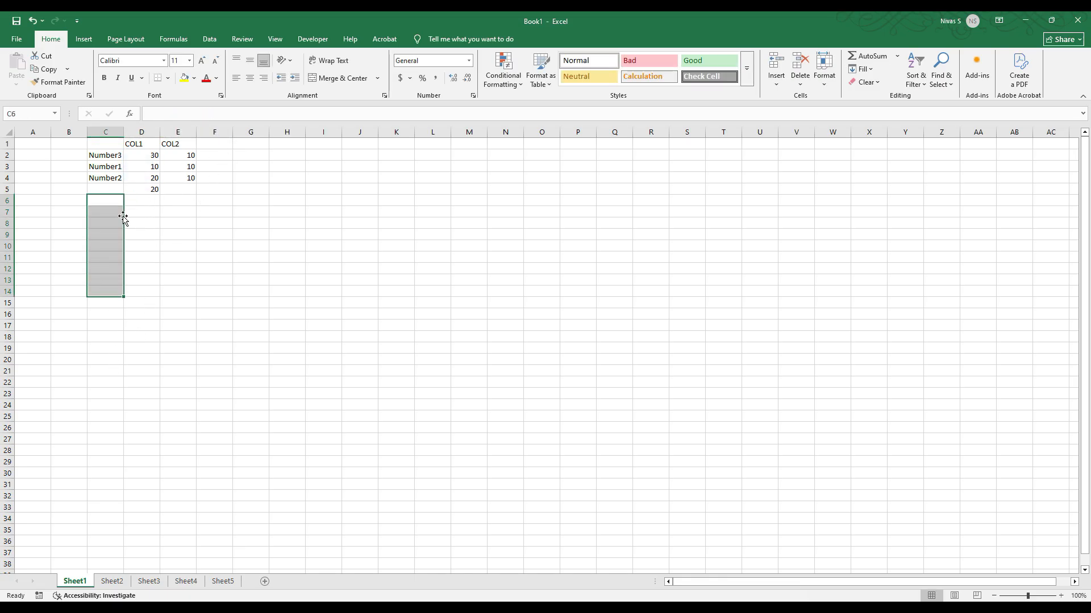
left_click_drag(144, 157, 145, 323)
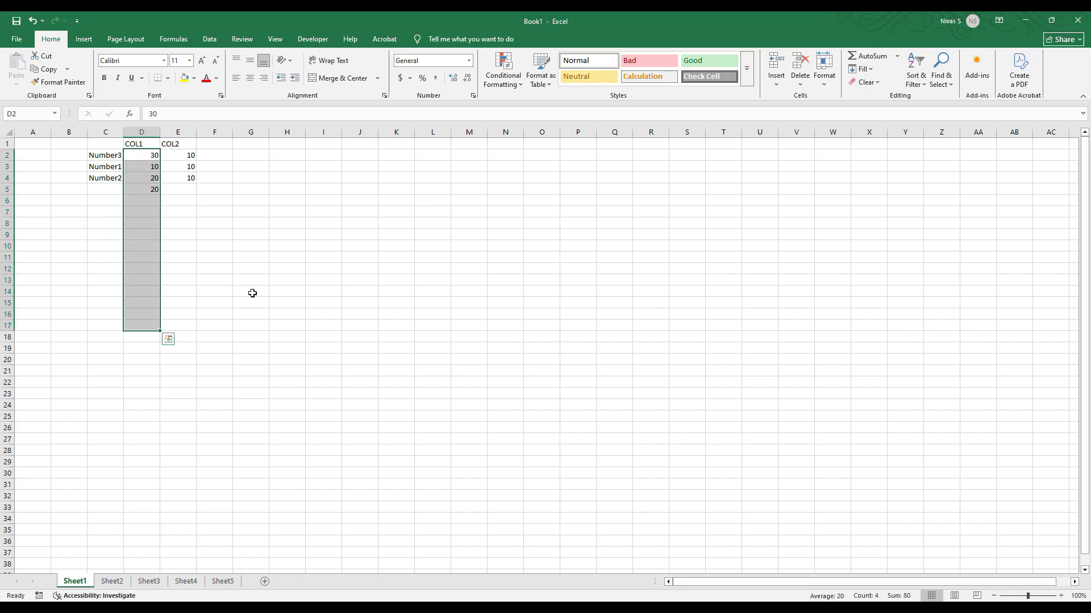
left_click(191, 283)
Step: Clear the AVERAGE formula from cell D5
left_click(151, 187)
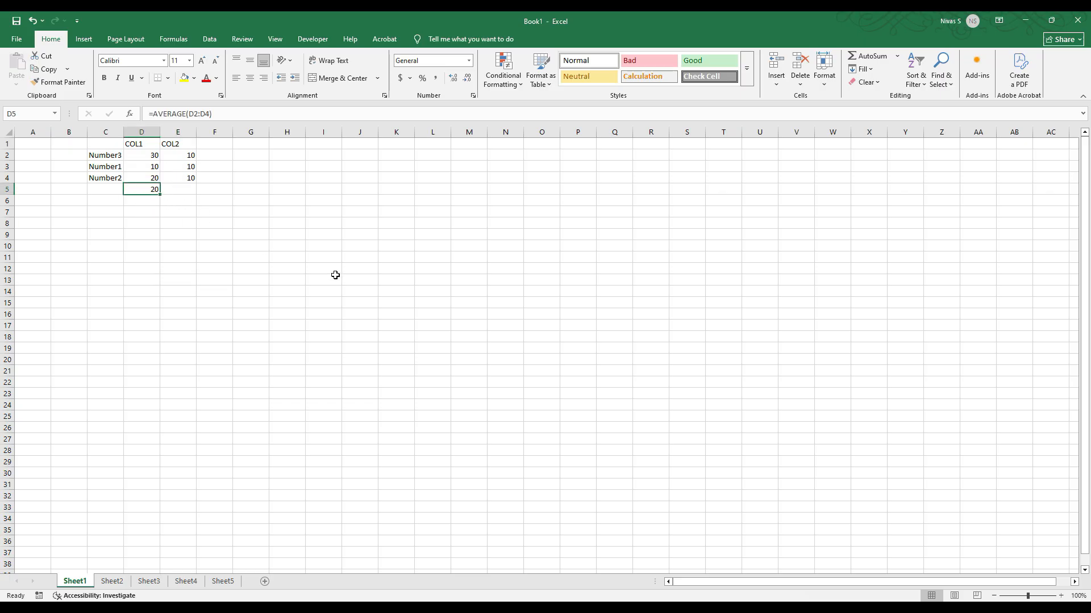
key("Delete")
type("SUM")
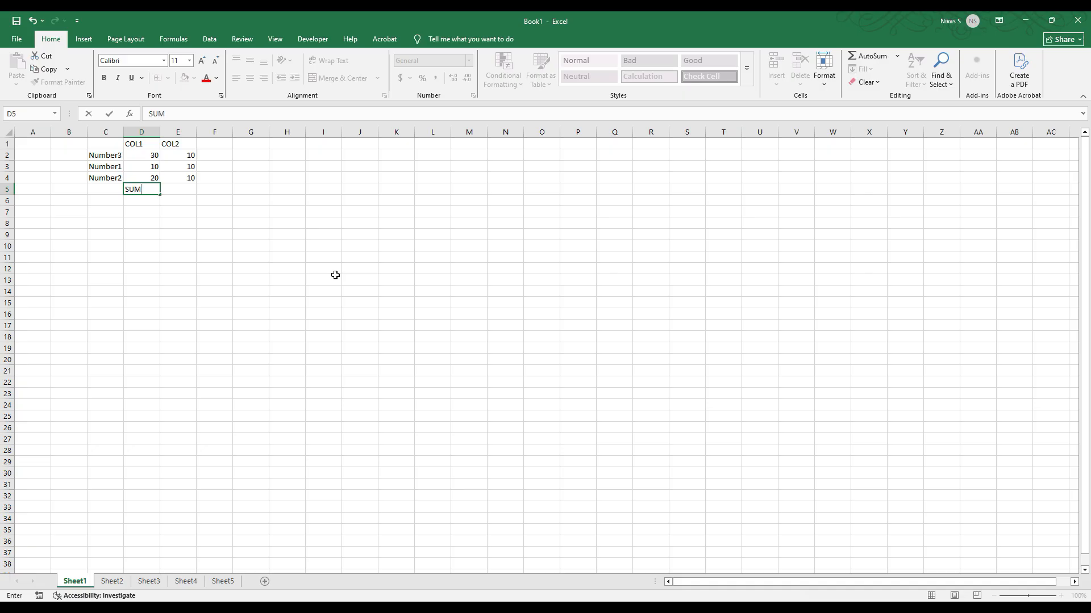
key("Escape")
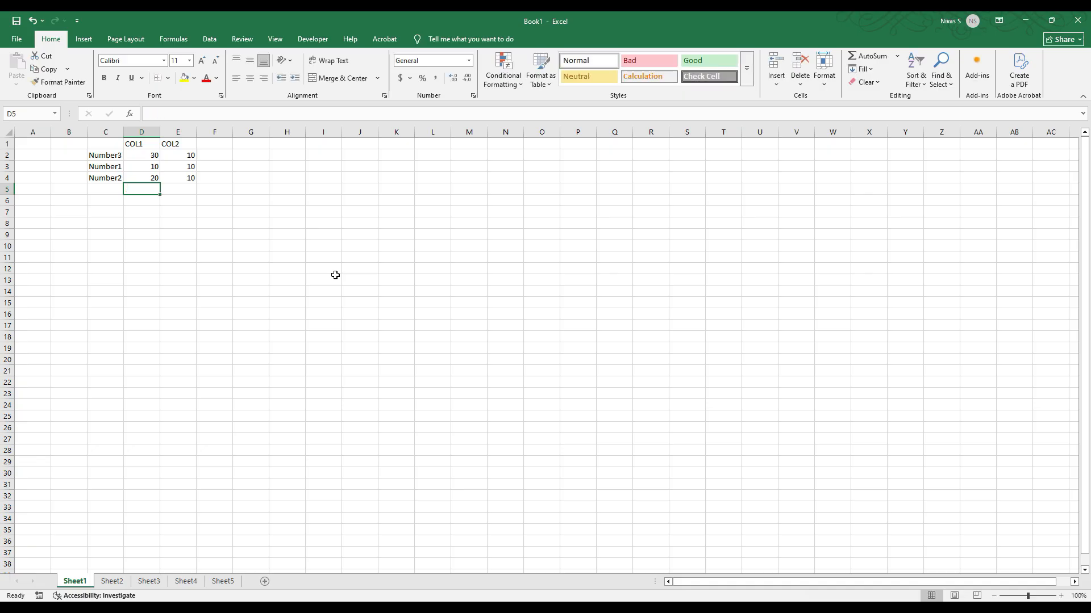
Step: Total the COL1 values in cell D5 with the formula =SUM(D2:D4)
type("=SUM")
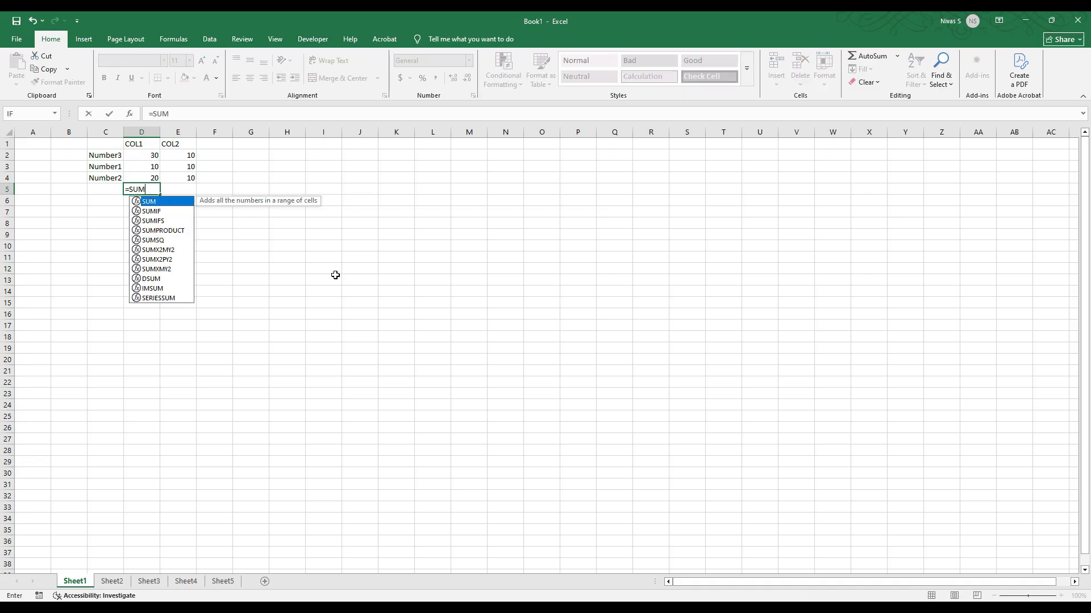
type("(")
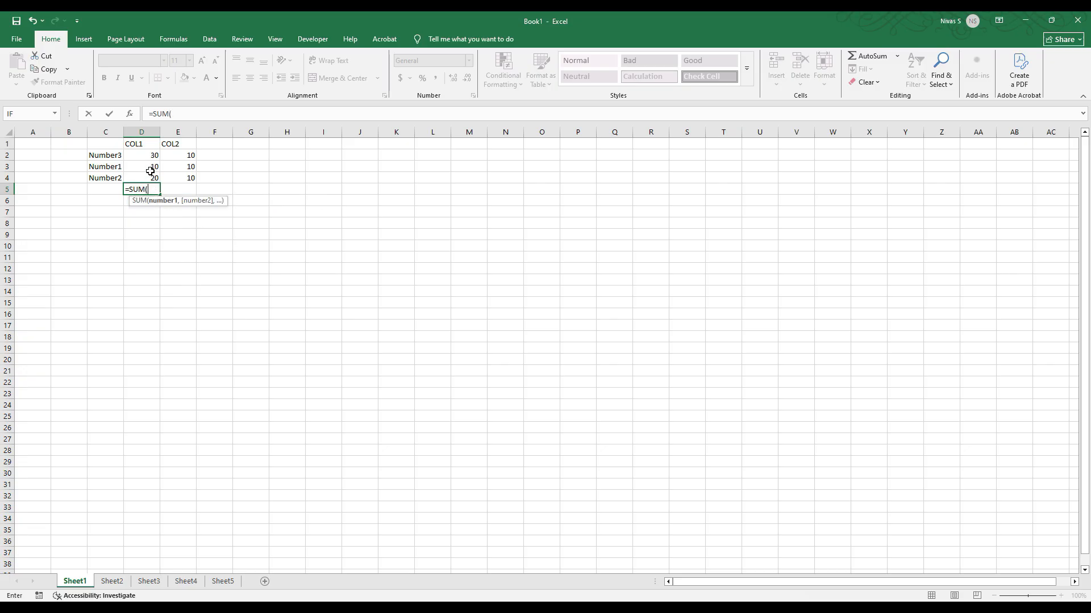
key("BackSpace")
key("BackSpace")
key("BackSpace")
key("BackSpace")
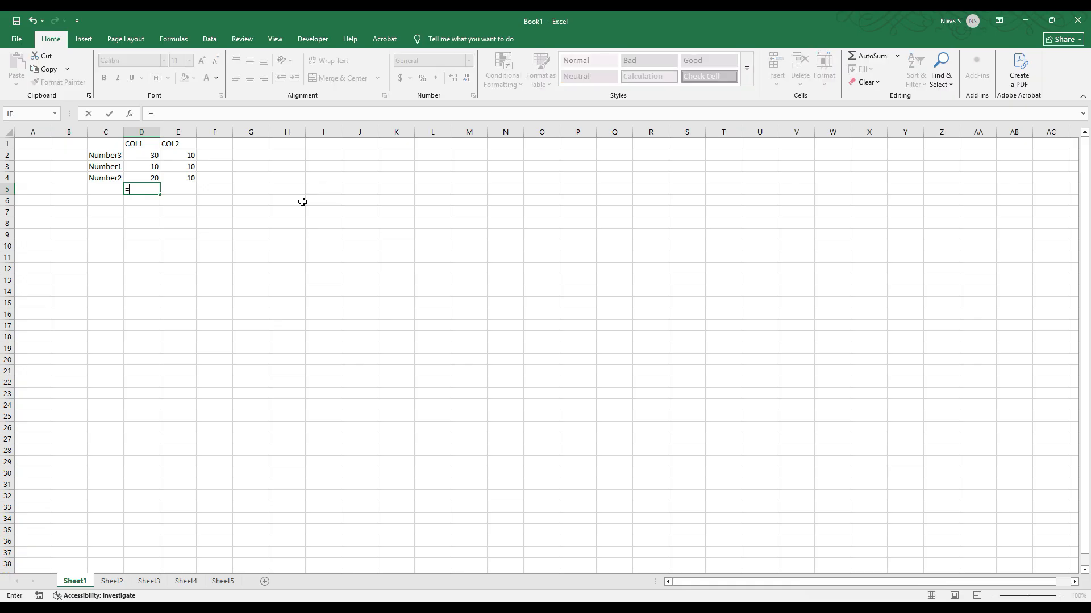
type("SUM")
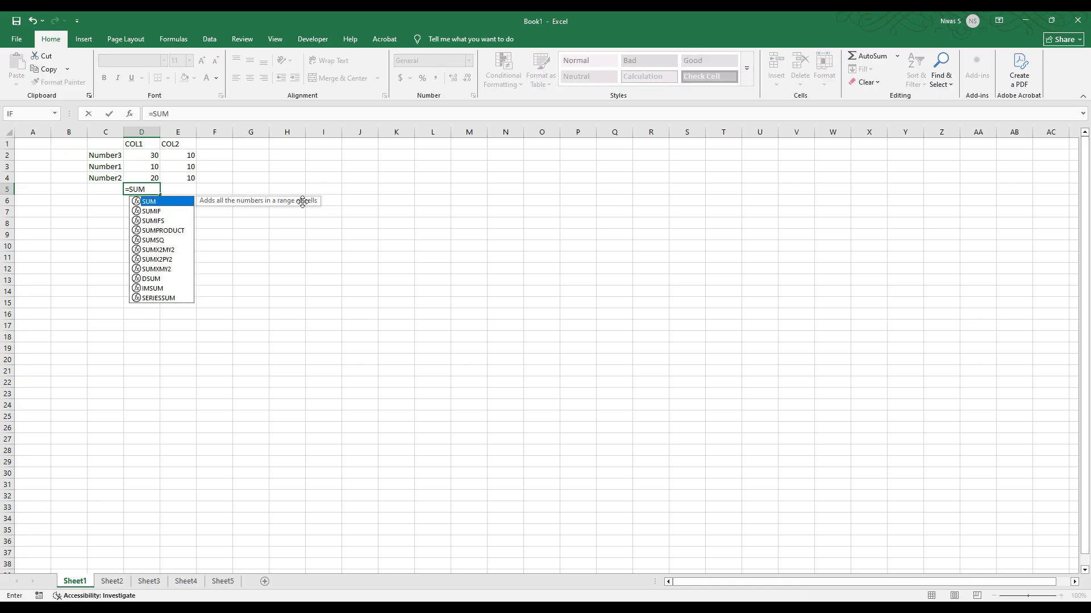
type("(")
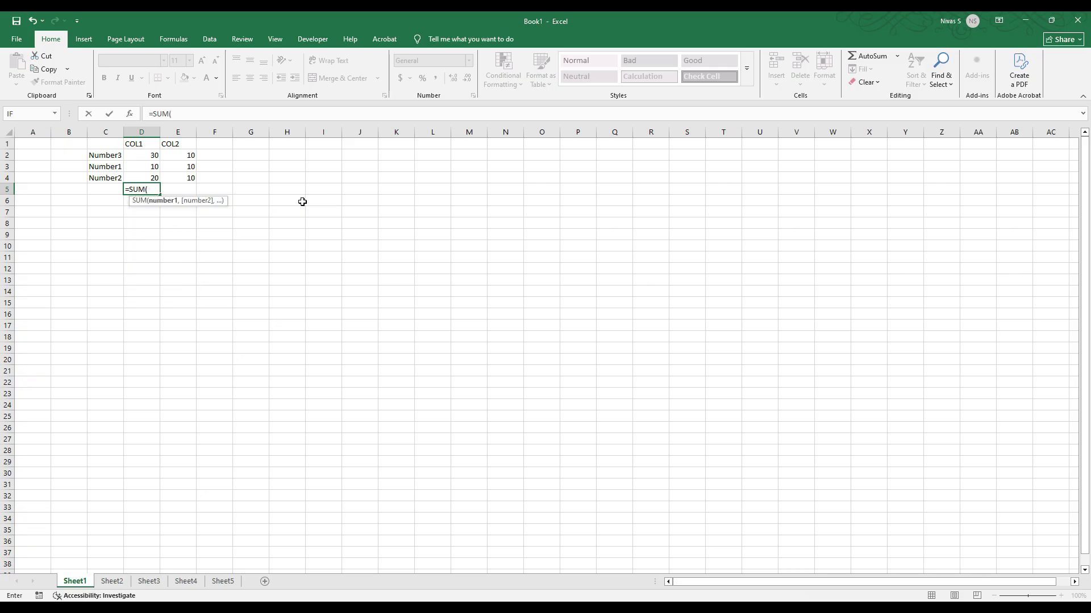
left_click(149, 155)
mouse_move(149, 155)
left_mouse_down()
mouse_move(151, 189)
mouse_move(149, 177)
left_mouse_up()
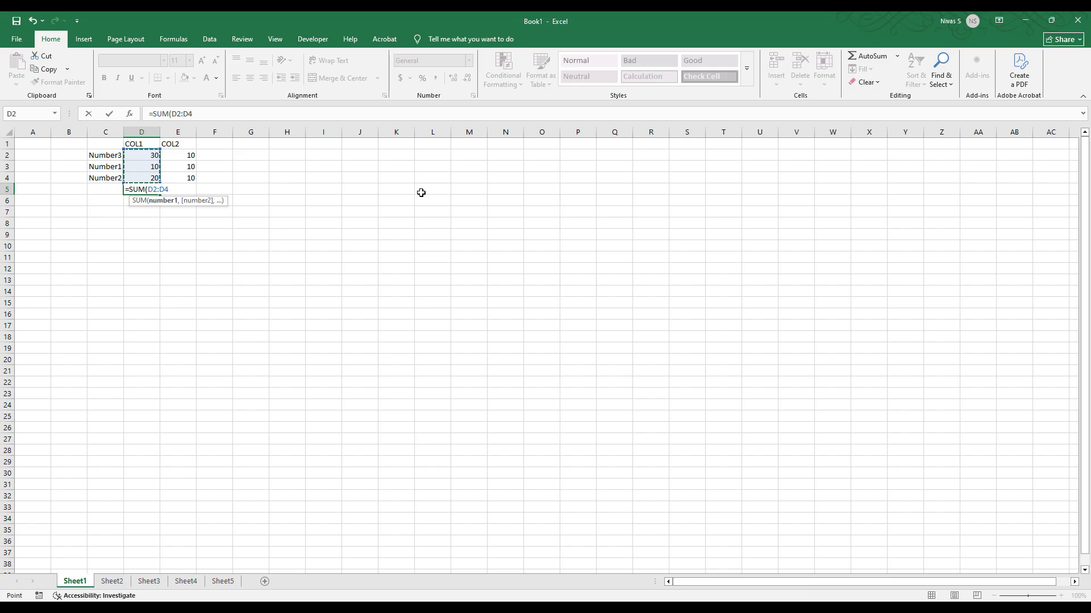
type(")")
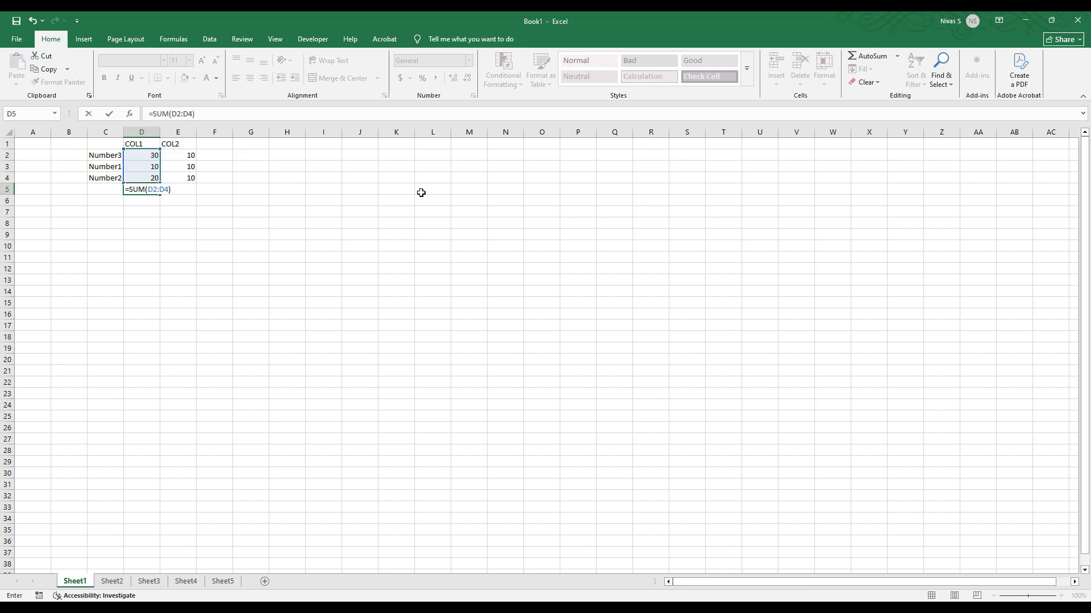
key("Return")
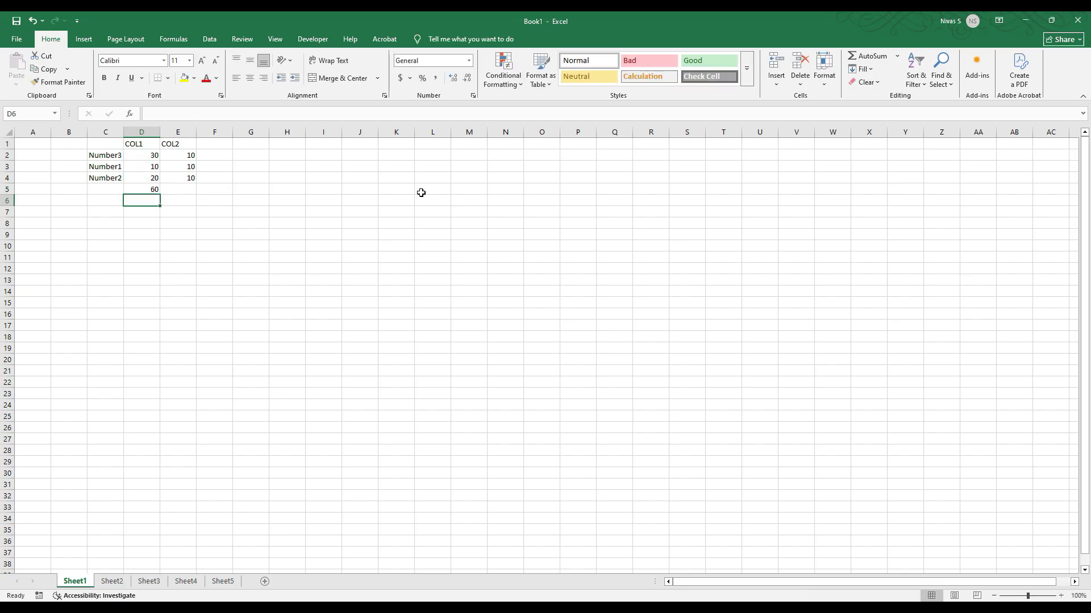
Step: Review which cells the SUM formula in D5 refers to, leaving the formula as it is
key("Up")
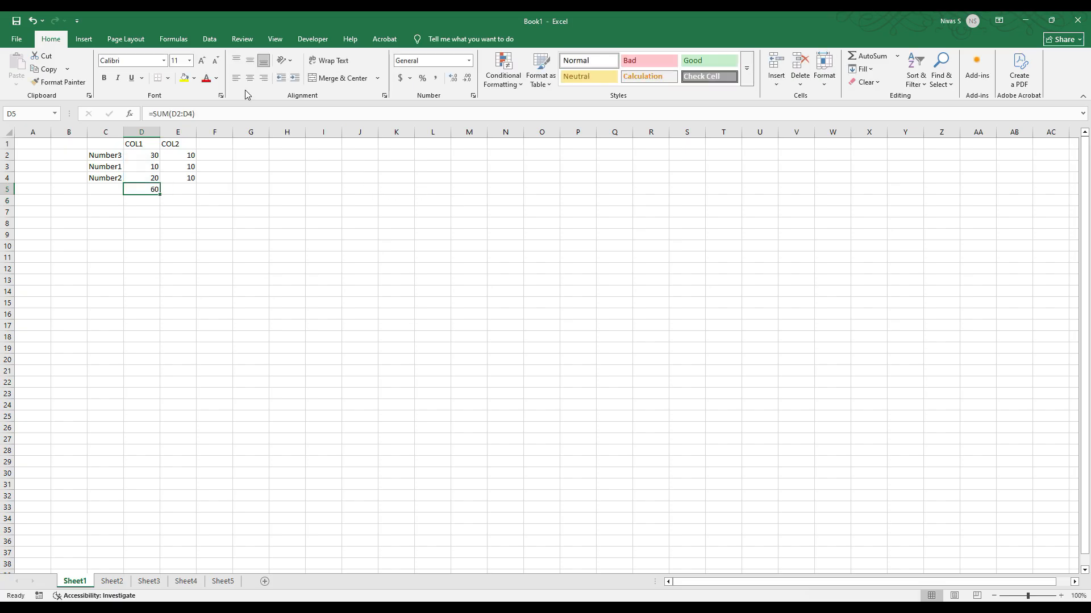
left_click(185, 113)
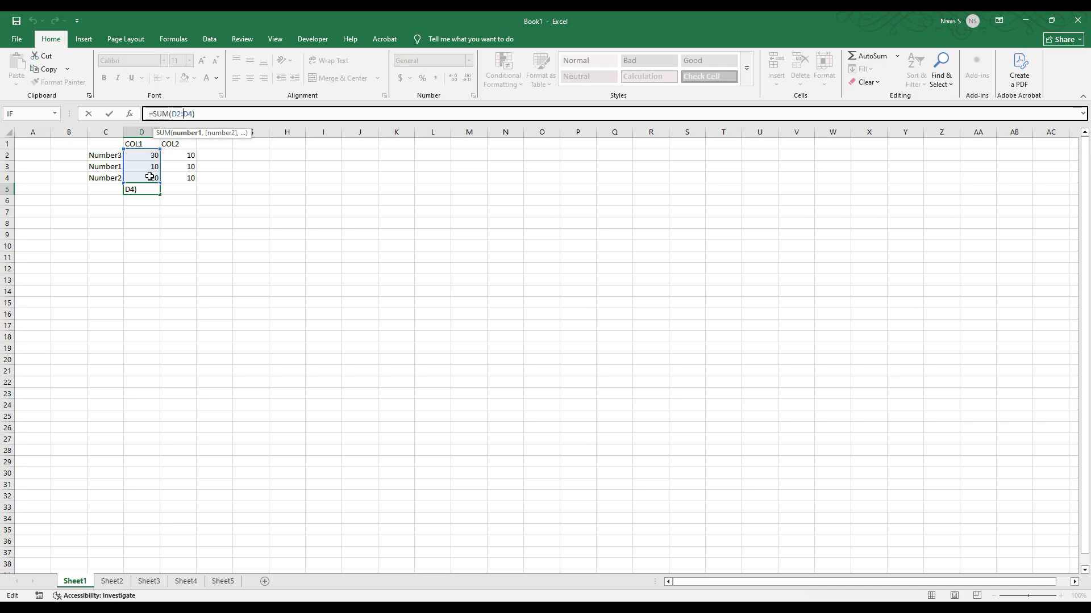
key("Escape")
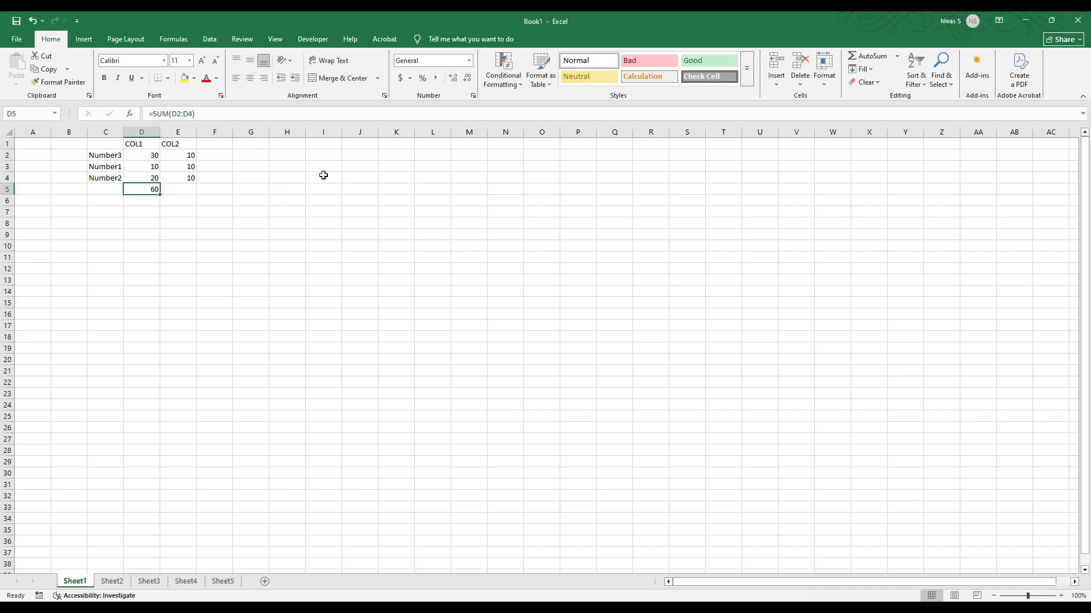
Step: Replace the formula in D5 with =SUM(D2:E4) to total both columns, and highlight the summed range D2:E4
key("Delete")
type("=")
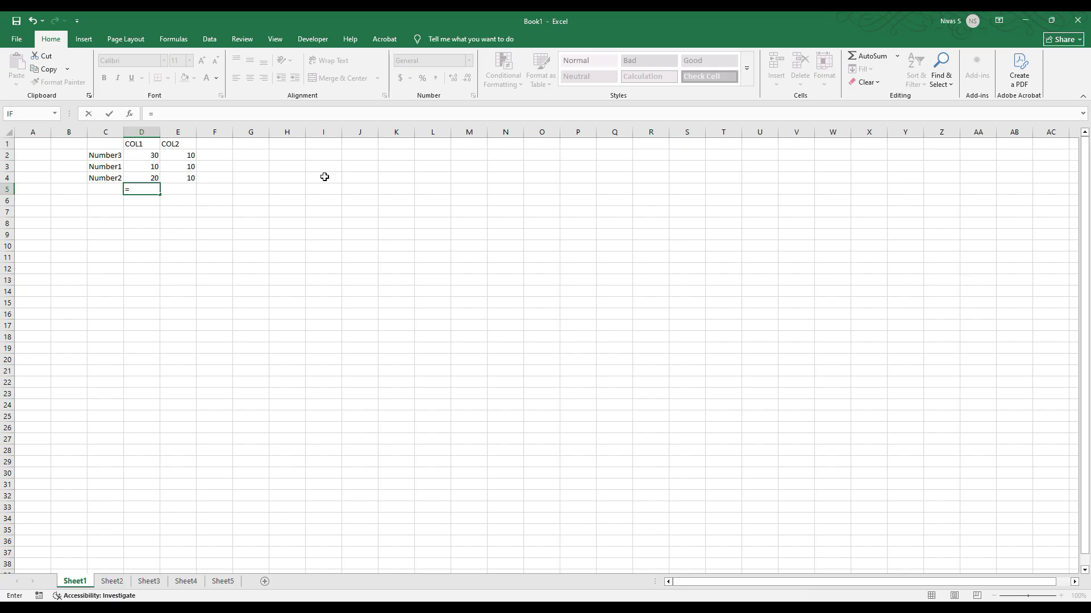
type("SUM")
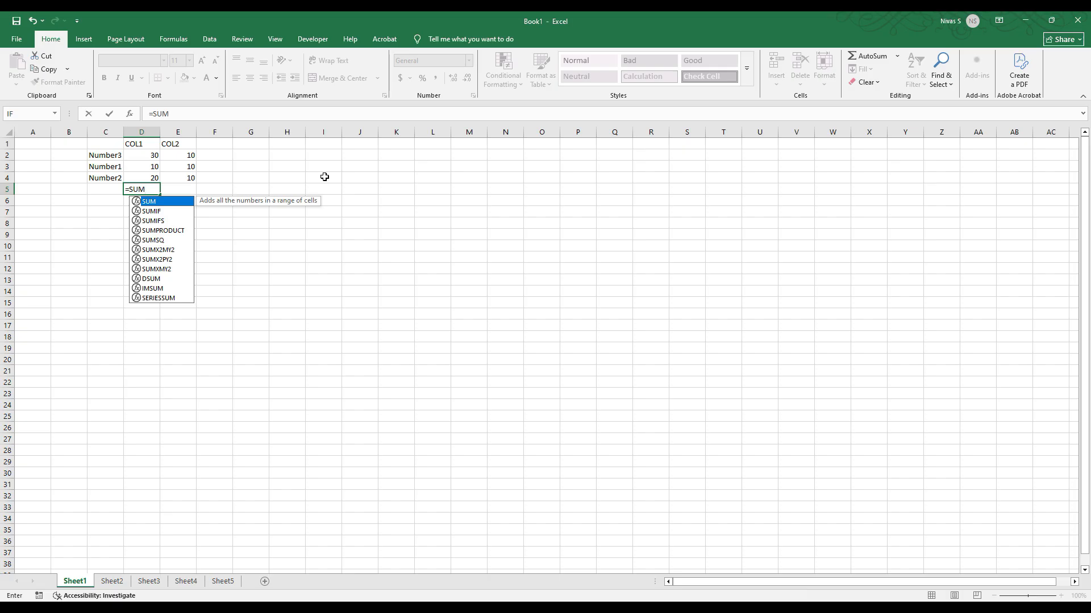
type("(")
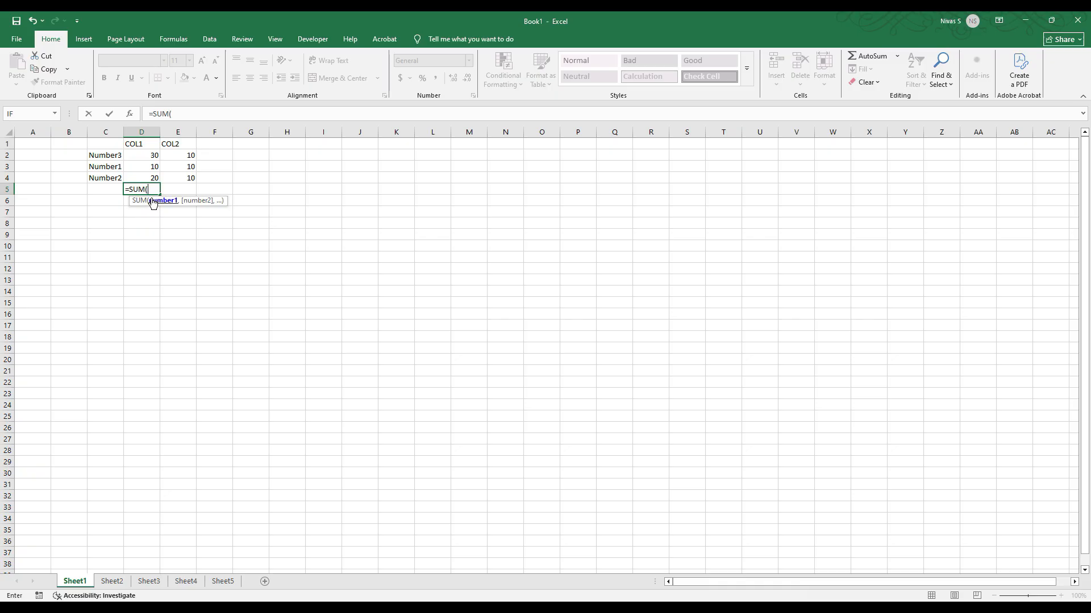
left_click_drag(145, 155, 174, 177)
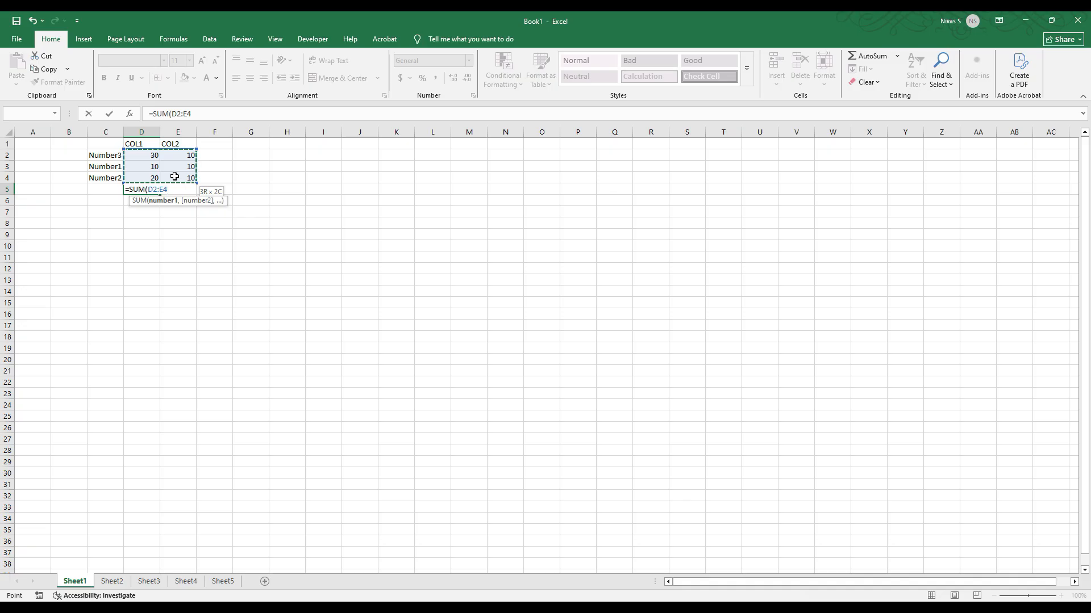
left_click_drag(174, 176, 175, 177)
type(")")
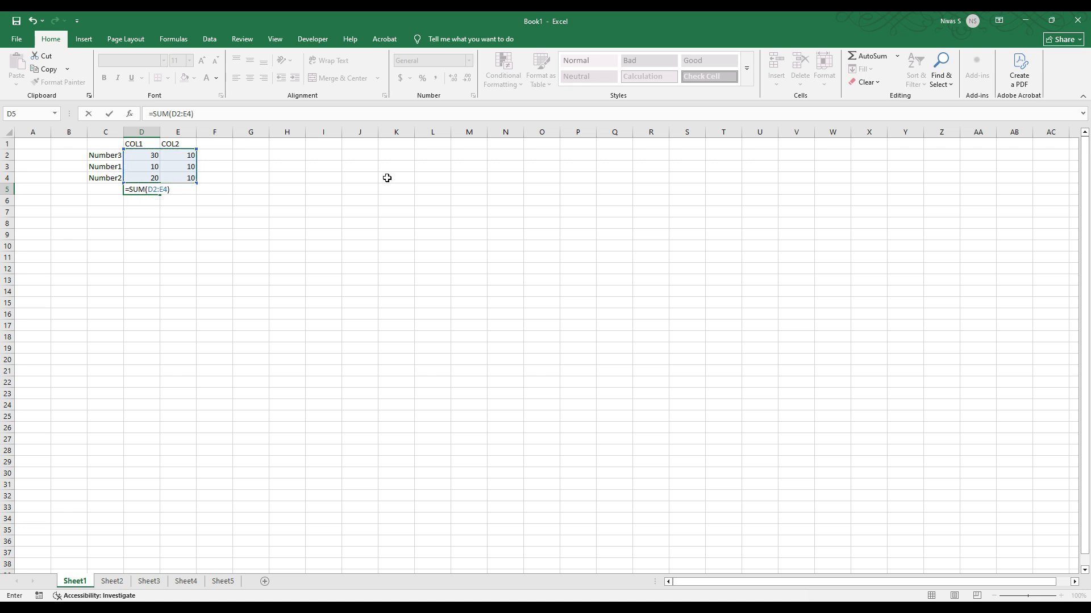
key("Return")
key("Up")
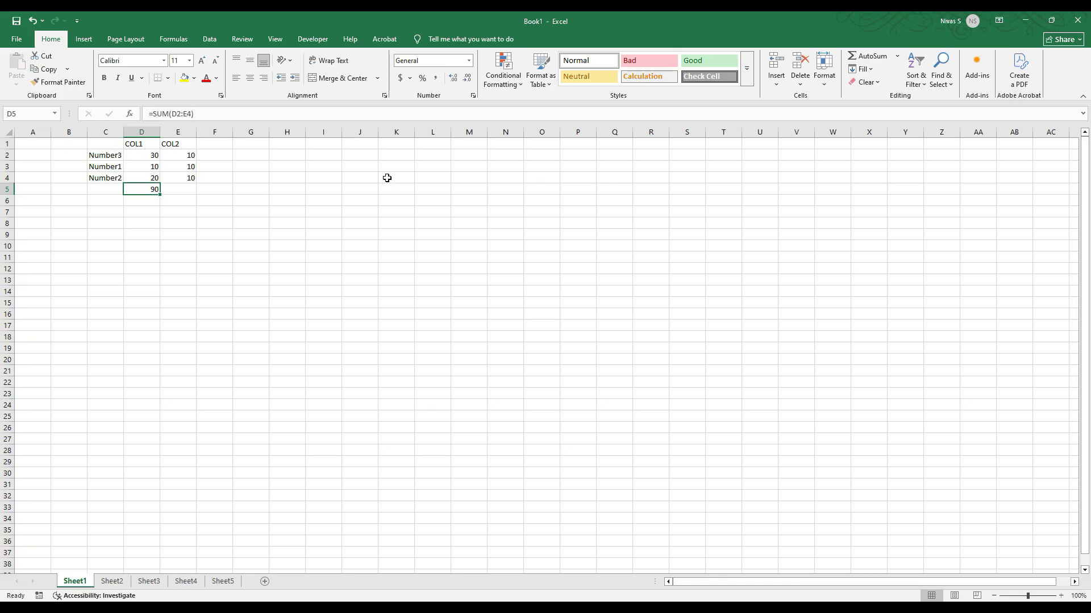
left_click_drag(152, 156, 189, 179)
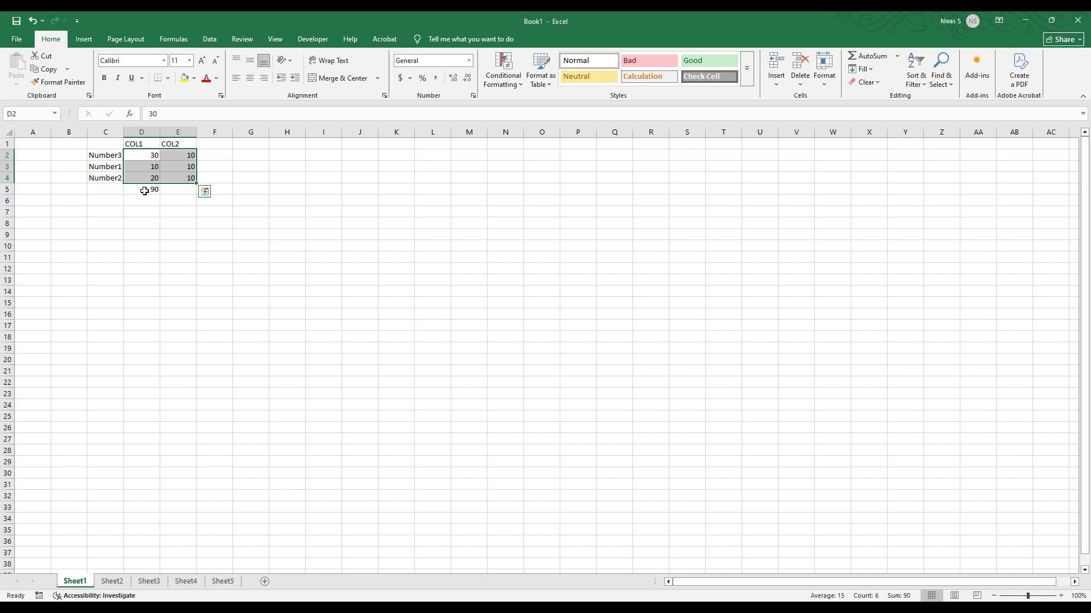
Step: Replace the formula in D5 with =MIN(D2:D4) to find the smallest COL1 value
left_click(145, 191)
key("Delete")
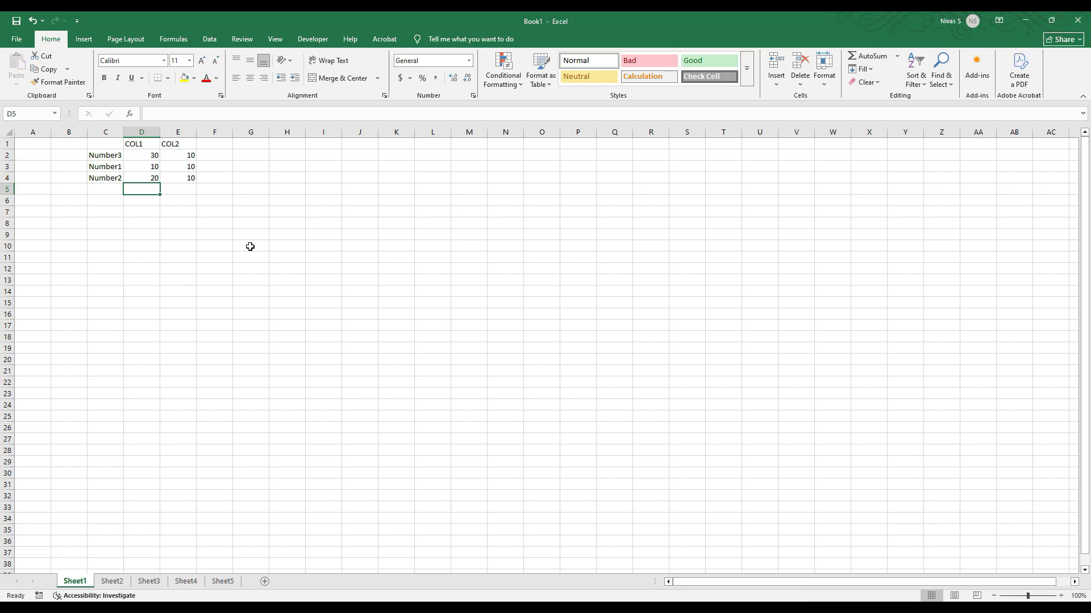
type("=")
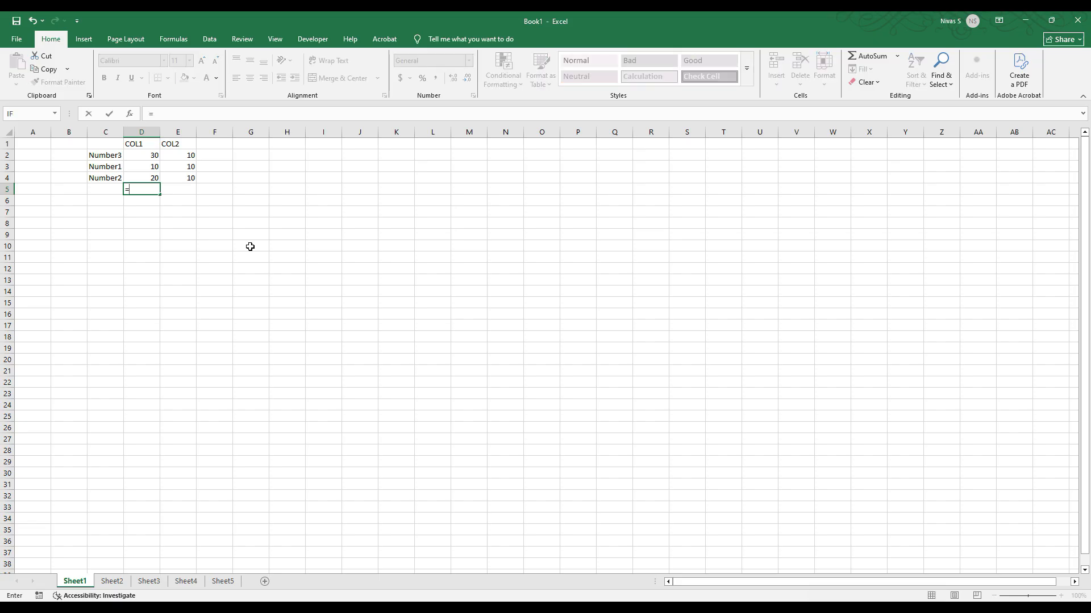
type("MIN")
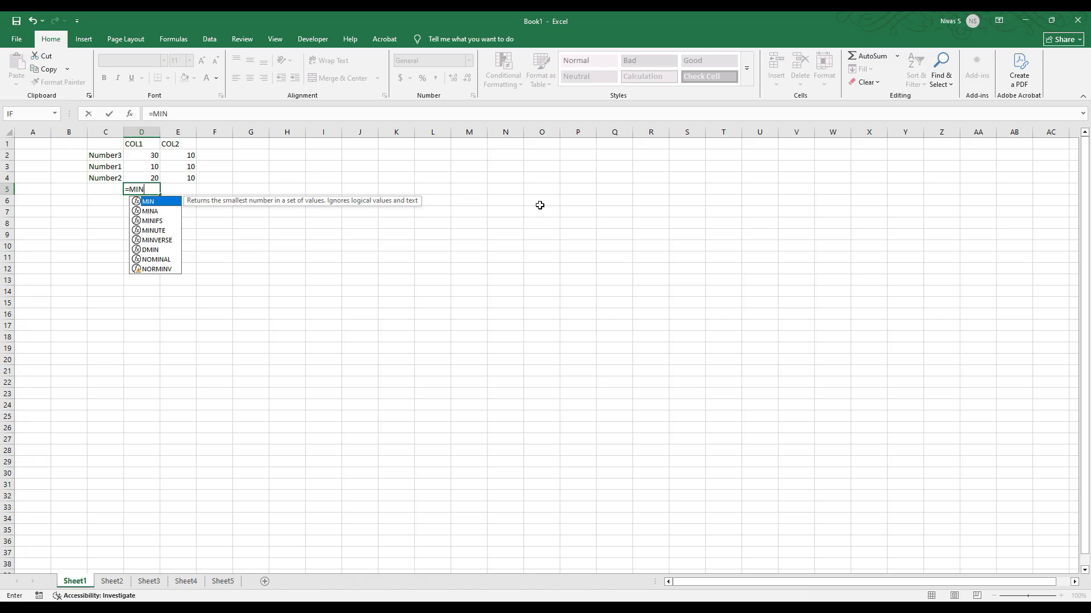
type("(")
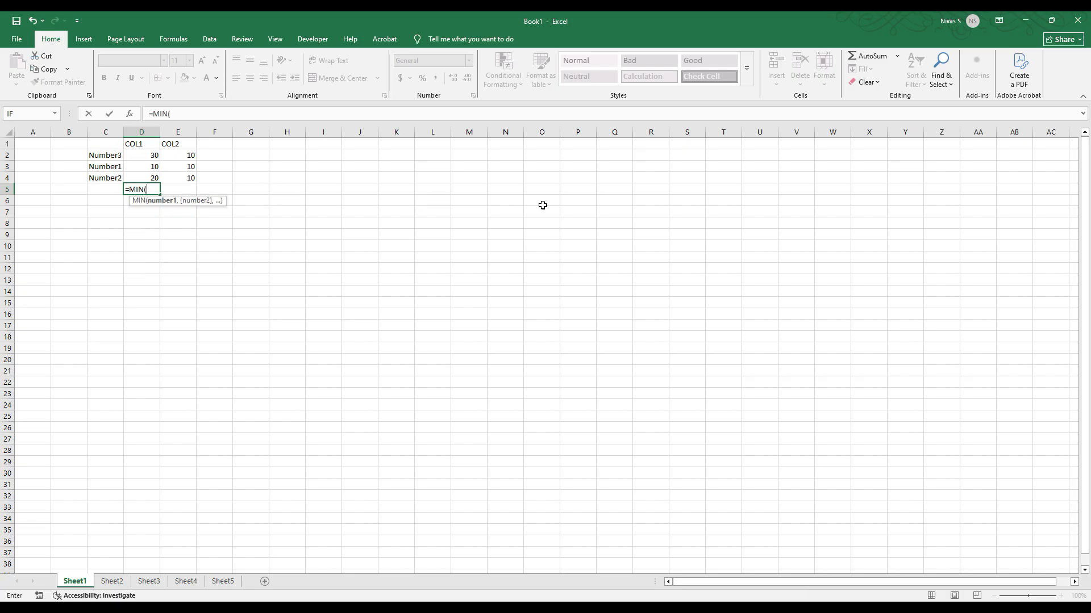
left_click_drag(143, 155, 145, 178)
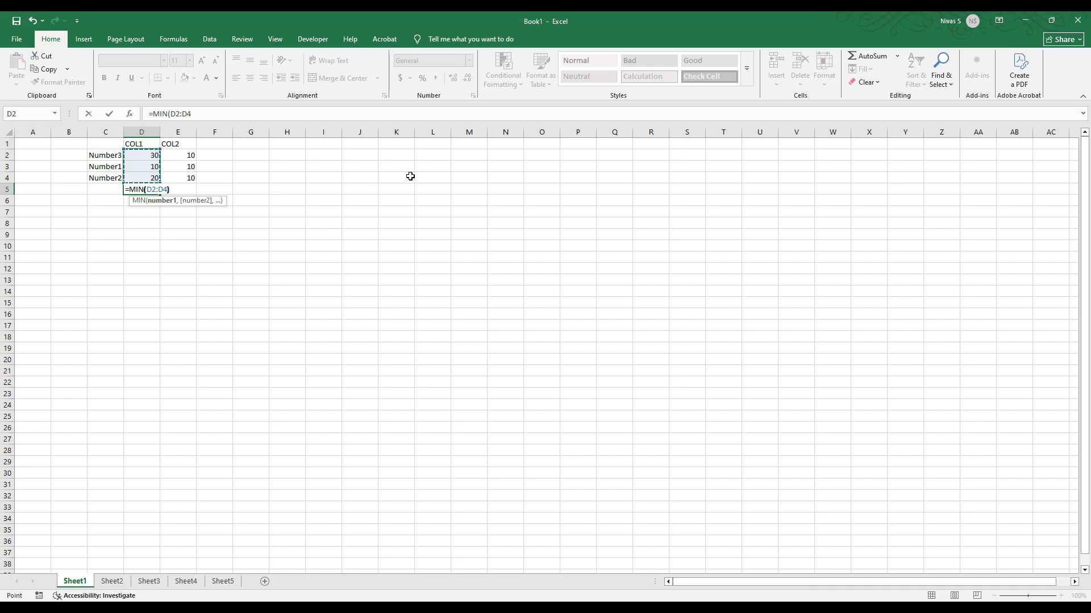
type(")")
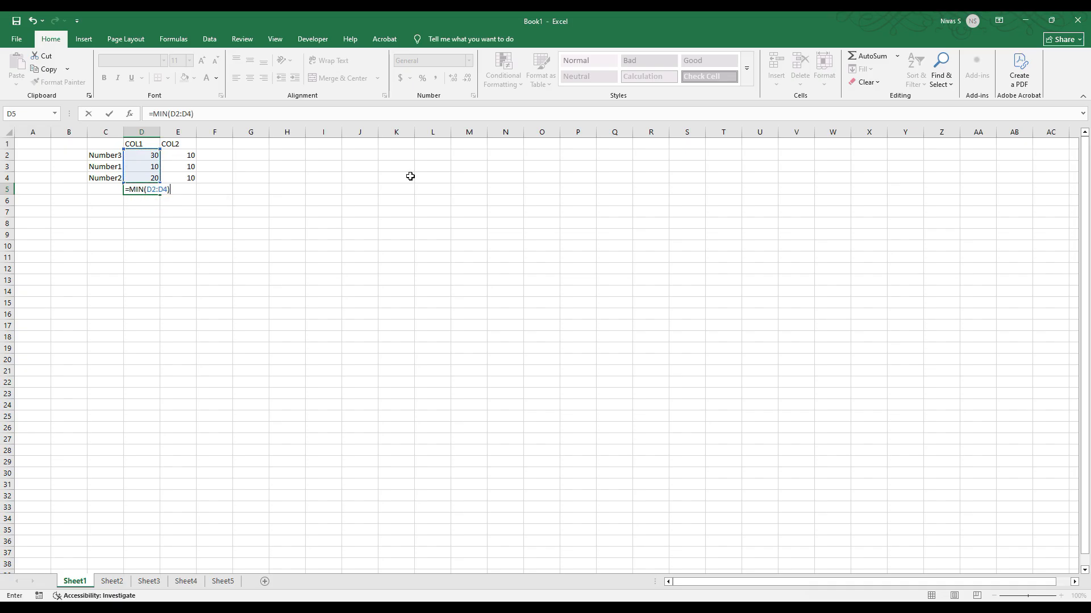
key("Return")
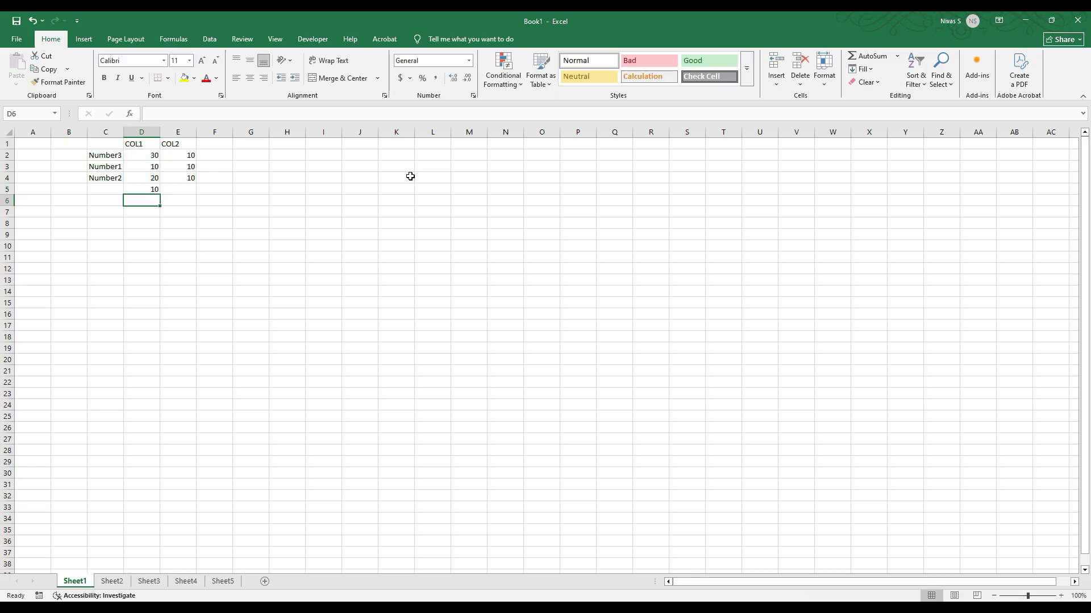
Step: Find the smallest COL1 value in the distant cell P2 as well, using the formula =MIN(D2:D4)
key("Right")
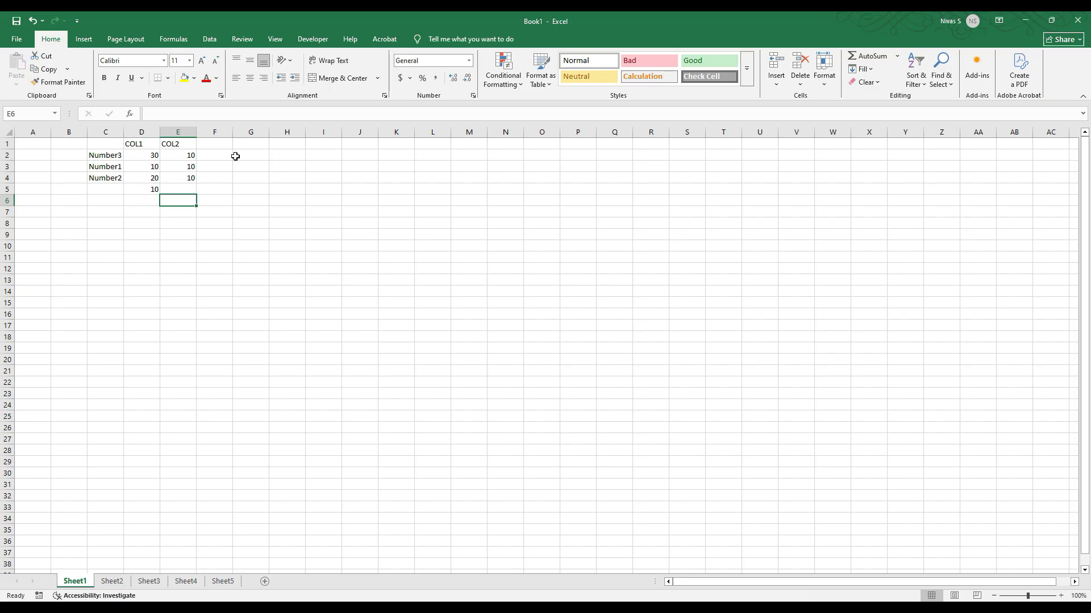
left_click(263, 154)
left_click(563, 151)
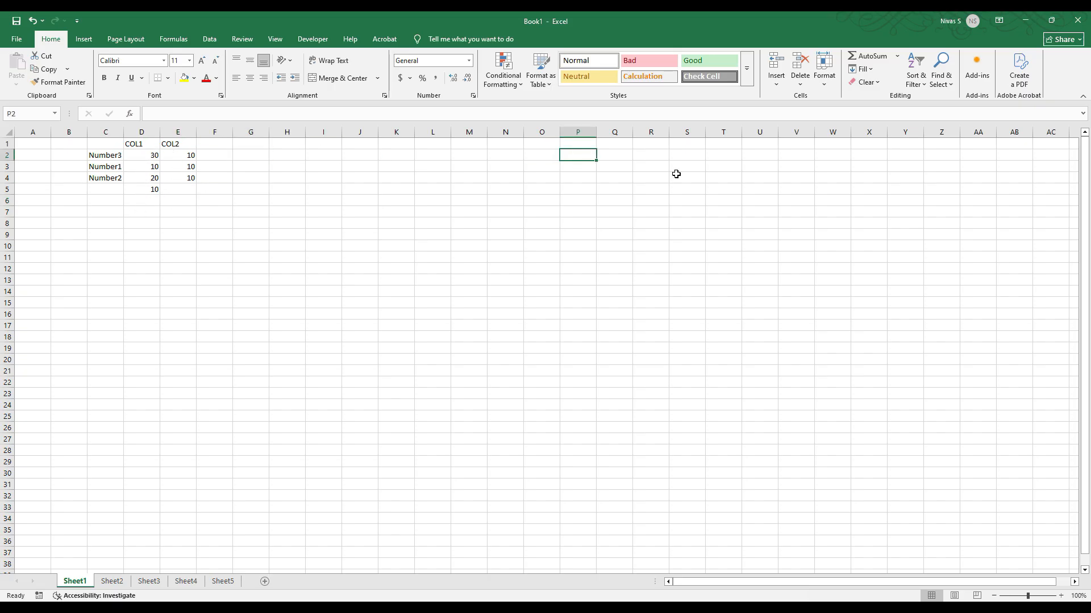
type("=")
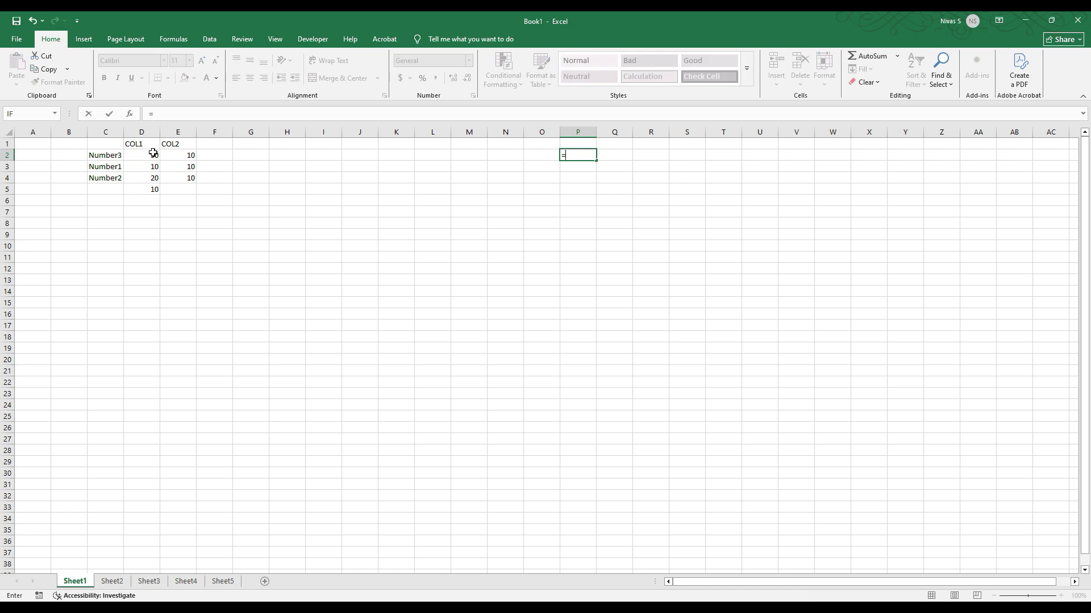
type("MIN(")
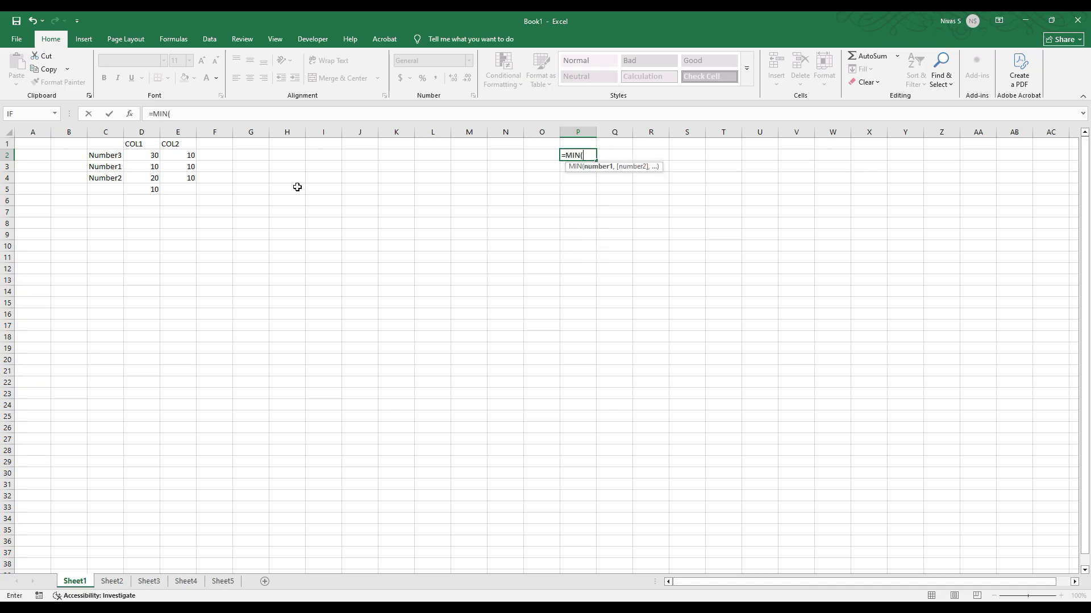
left_click_drag(147, 155, 150, 179)
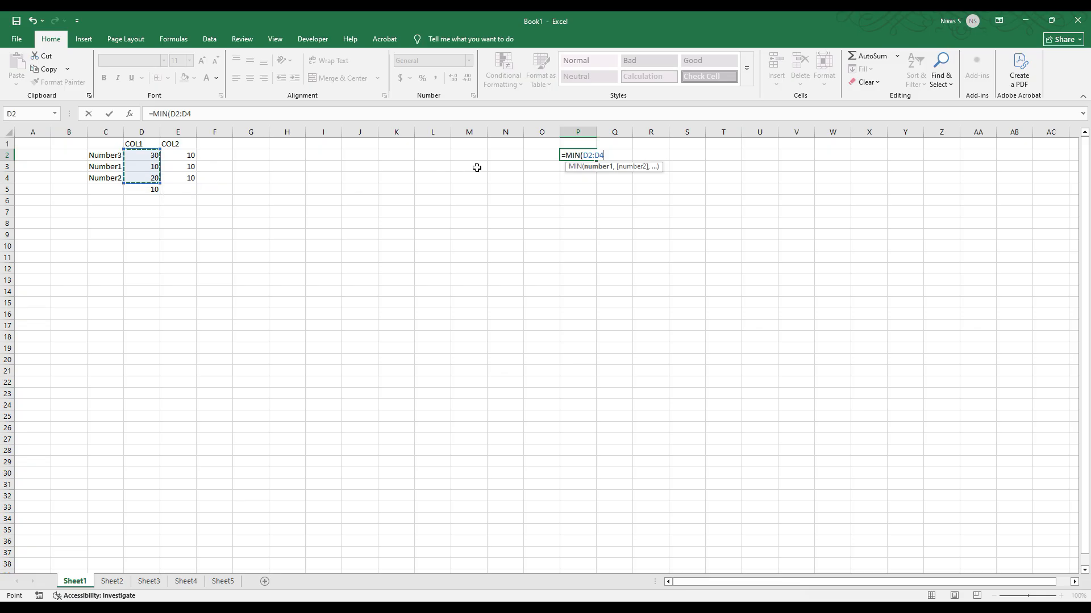
key("Return")
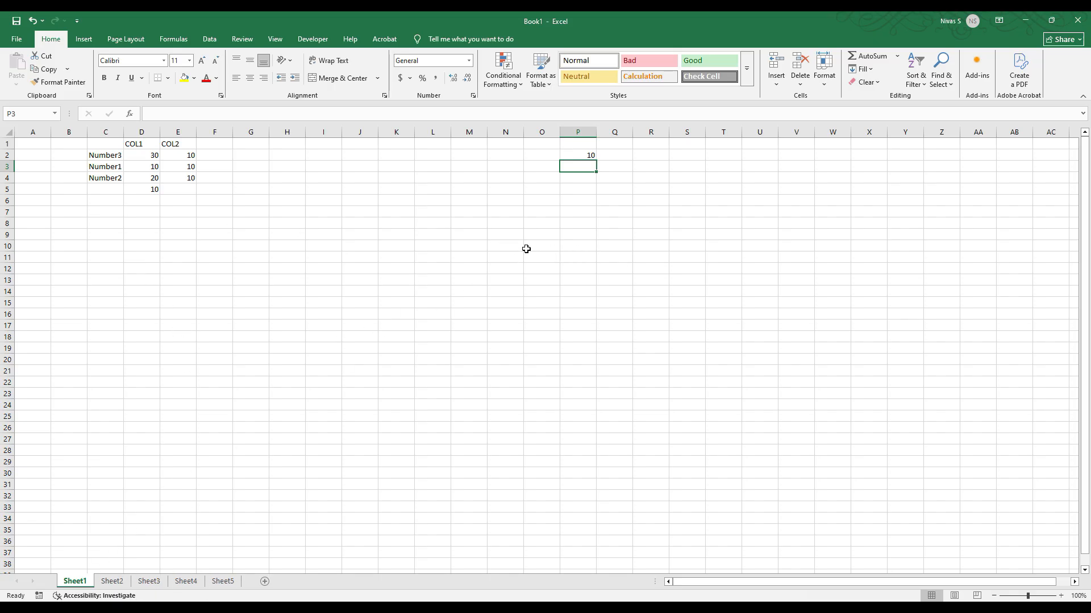
key("Up")
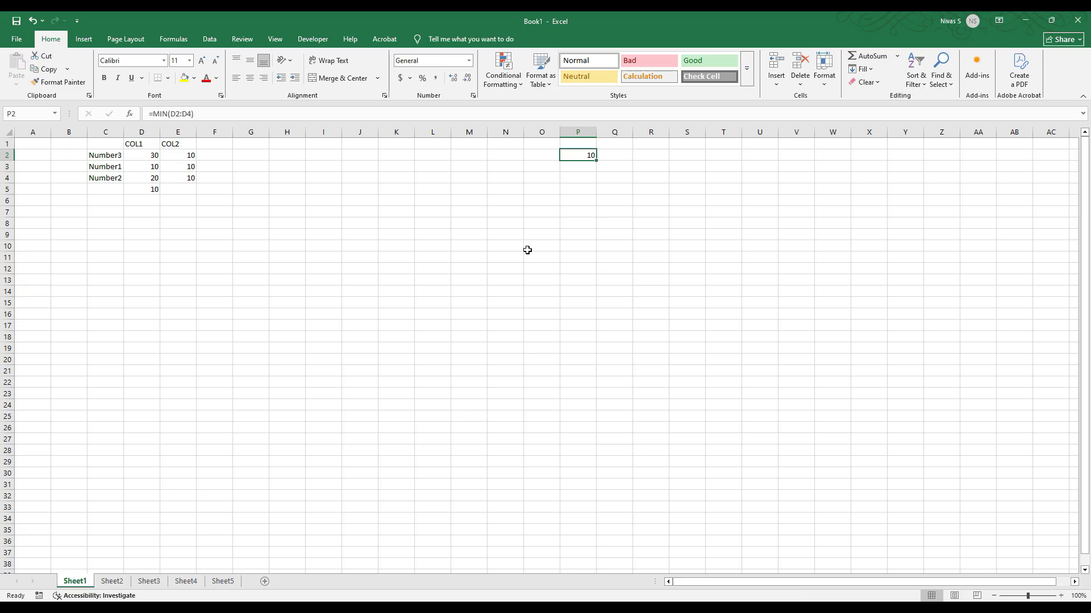
Step: Clear cell P2 and replace the formula in D5 with =MAX(D2:D4) to find the largest COL1 value
key("Delete")
left_click(146, 190)
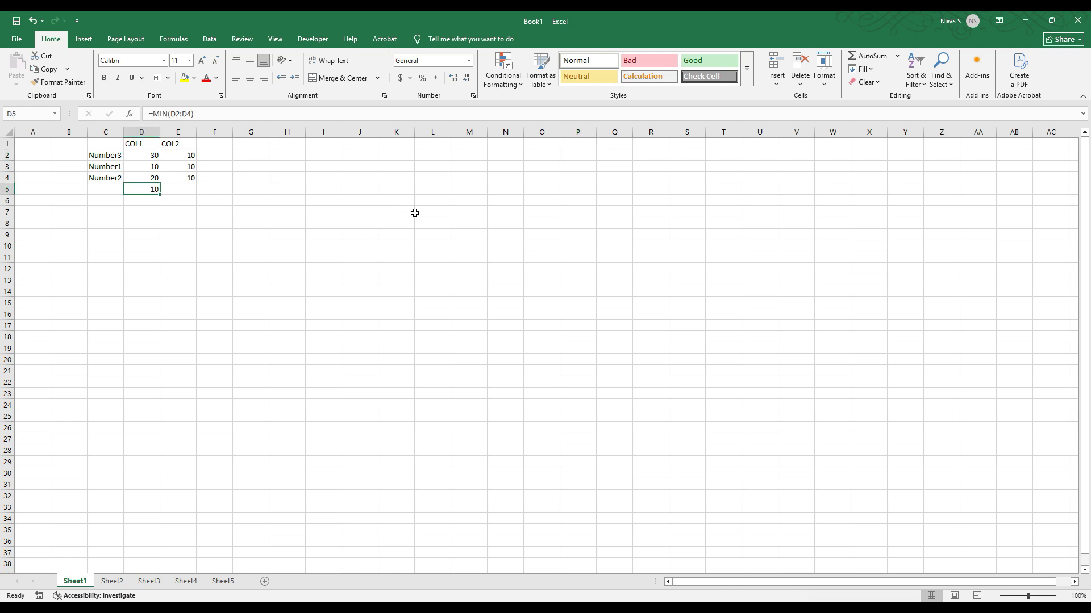
key("Delete")
type("=")
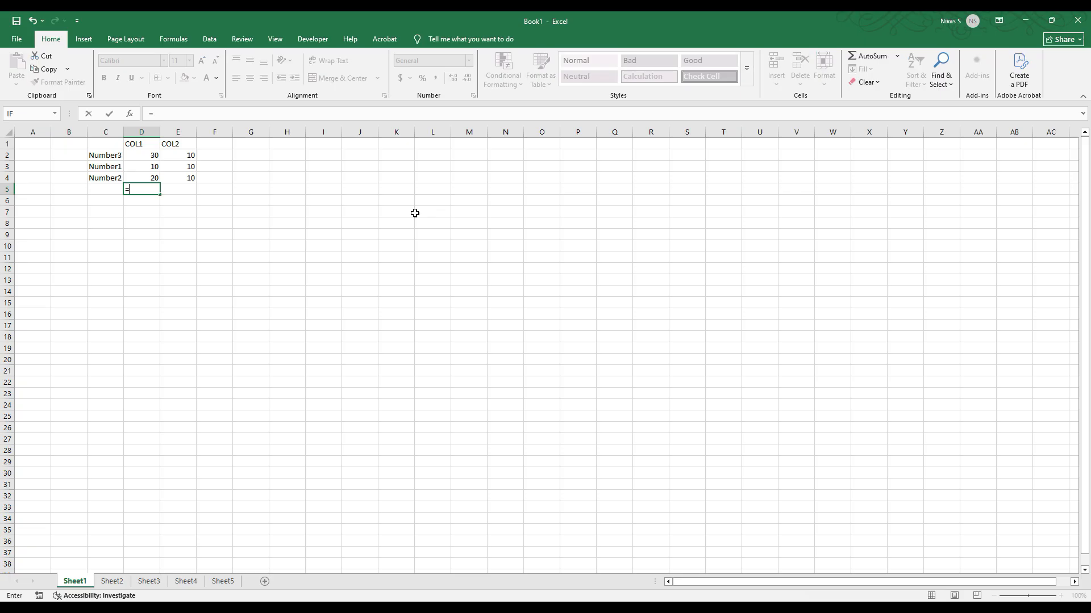
type("MAX")
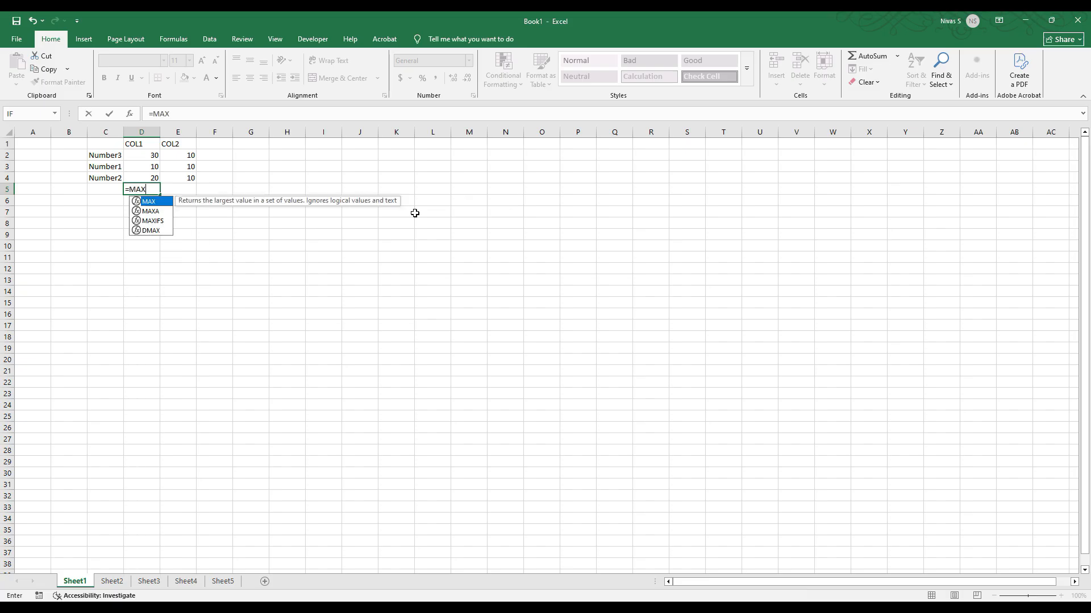
type("(")
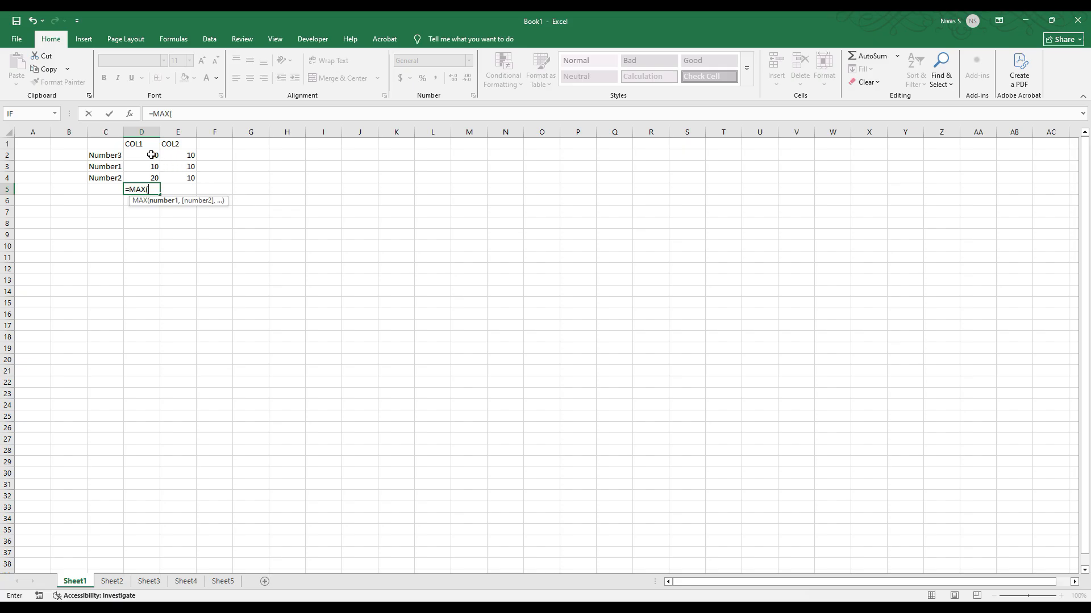
left_click_drag(151, 155, 151, 179)
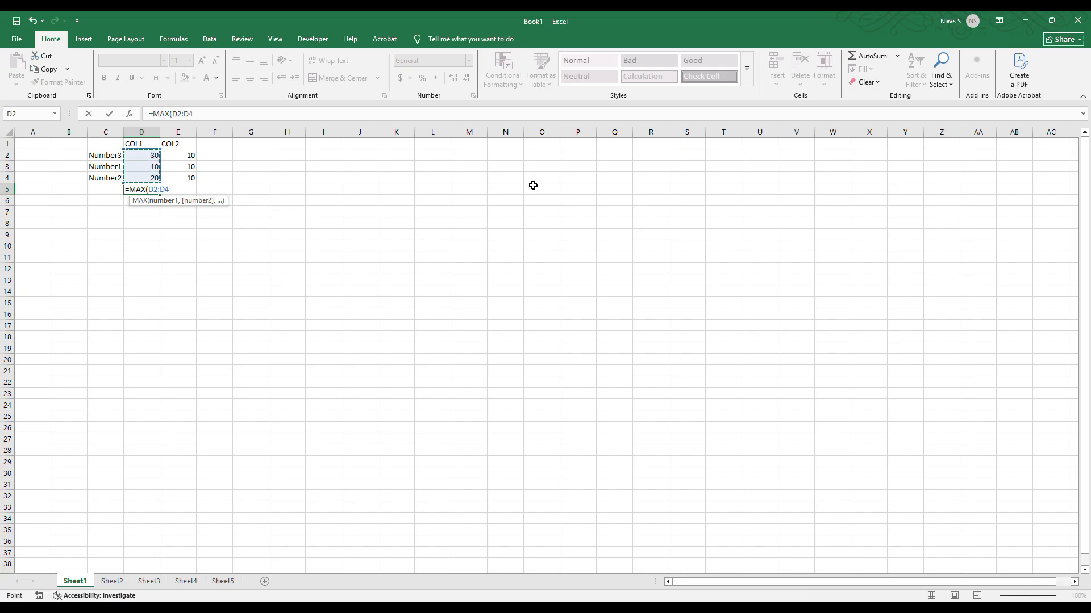
type(")))")
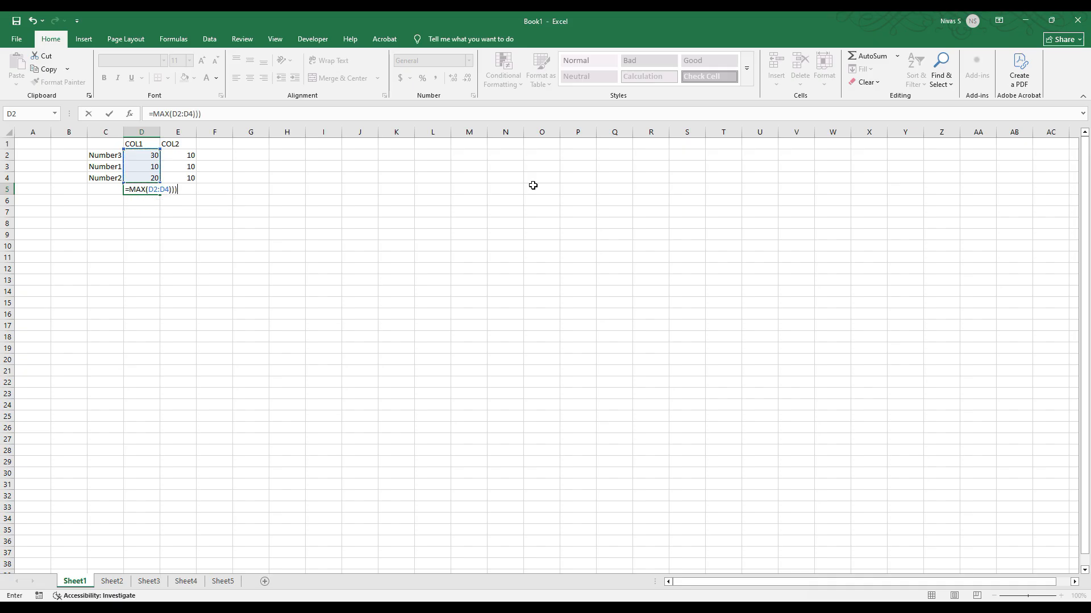
key("BackSpace")
key("BackSpace")
key("Return")
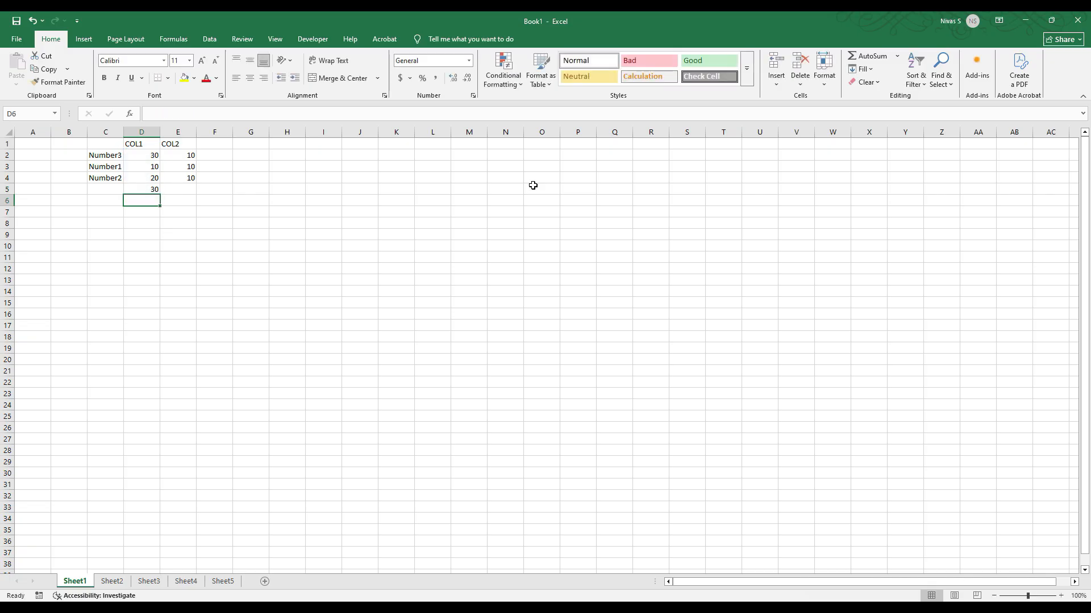
Step: Replace the formula in D5 with =SUM(D2:D4), writing the range reference by hand, and review the cells it refers to
key("Up")
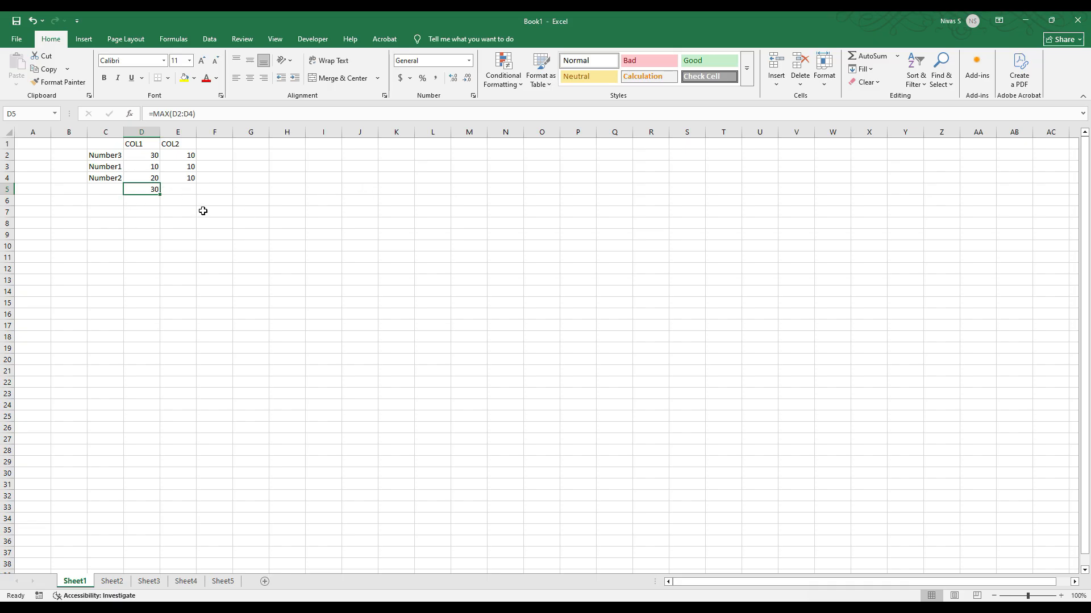
key("Delete")
left_click(180, 114)
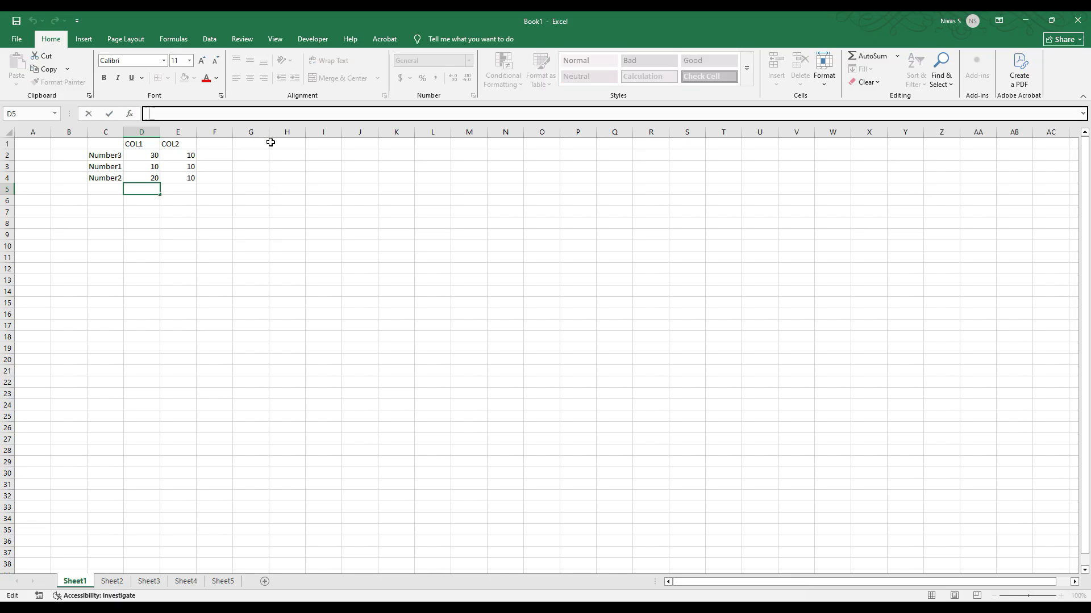
type("=")
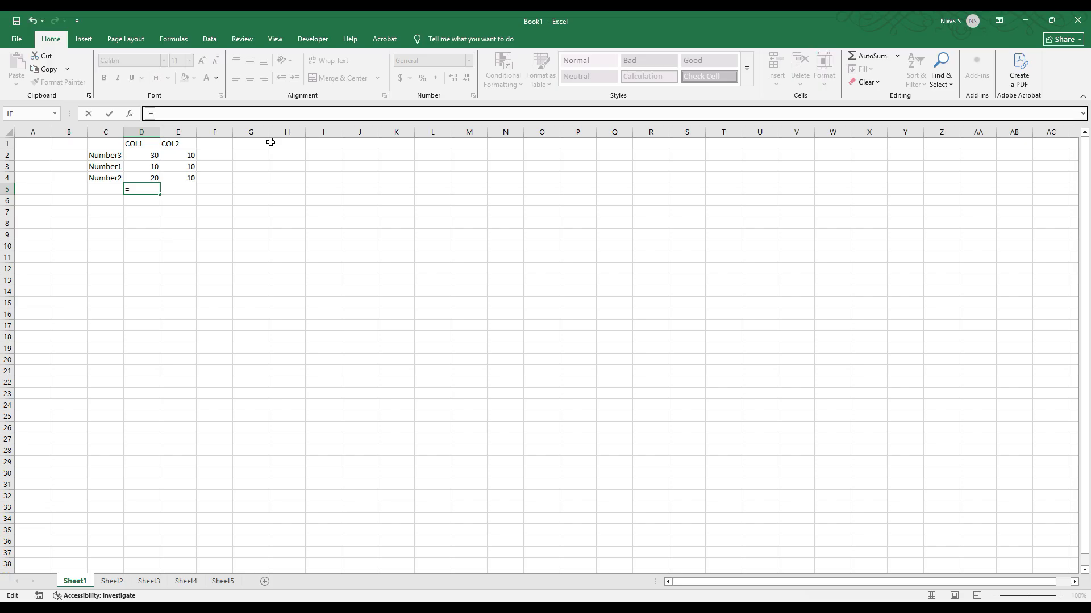
type("SUM")
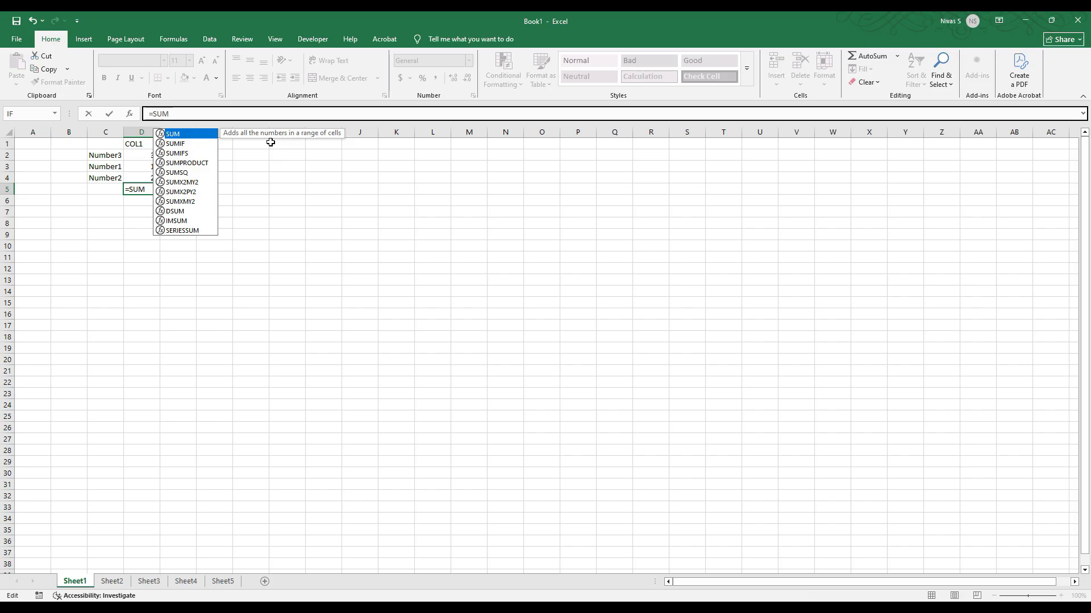
type("(")
left_click_drag(151, 157, 151, 178)
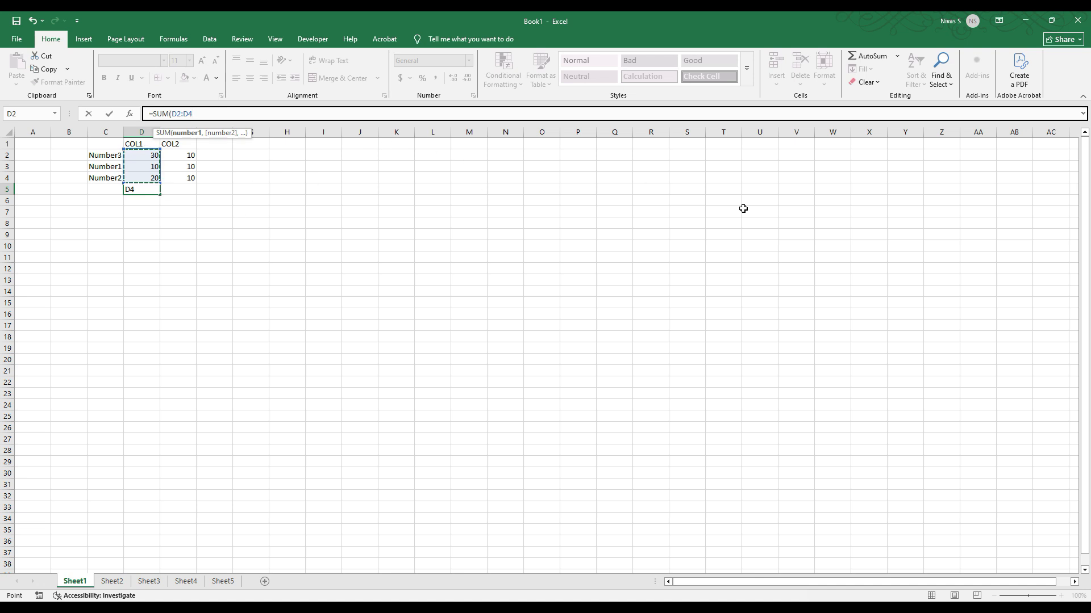
key("BackSpace")
key("BackSpace")
key("BackSpace")
key("BackSpace")
key("BackSpace")
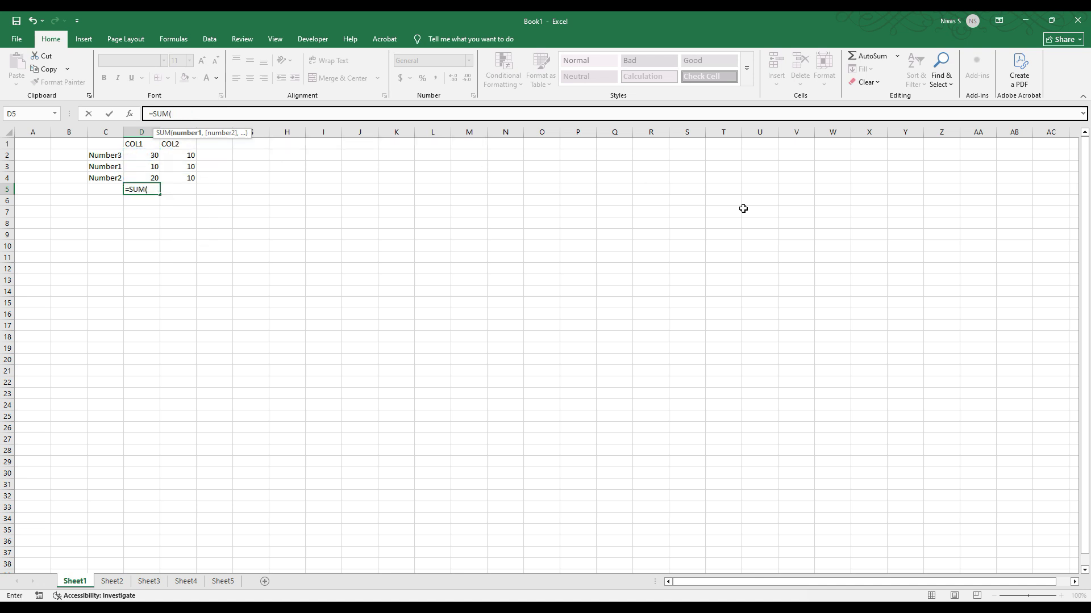
type("D2")
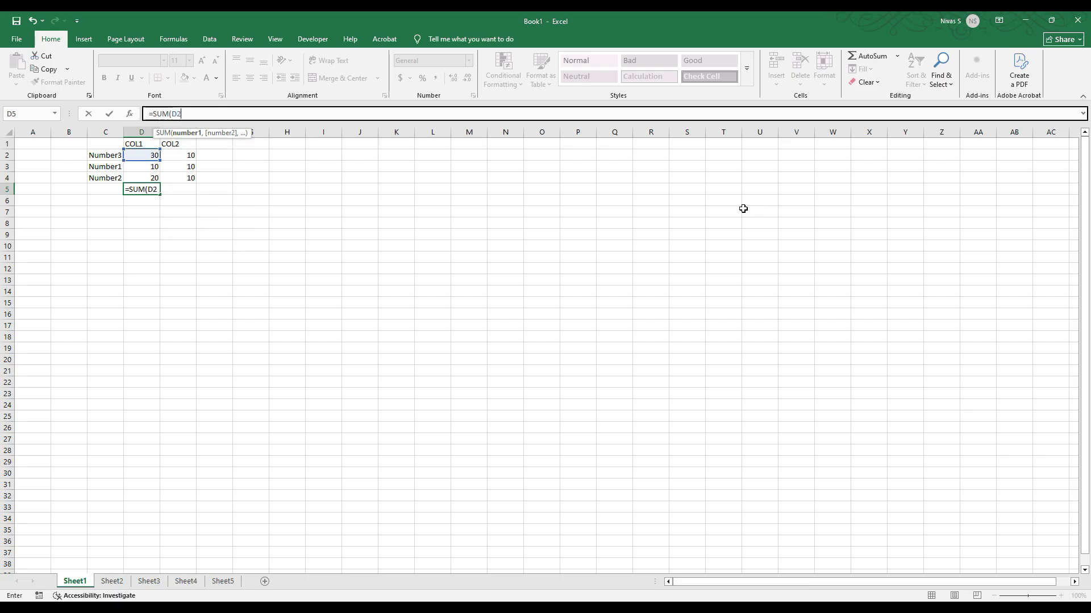
type(":D")
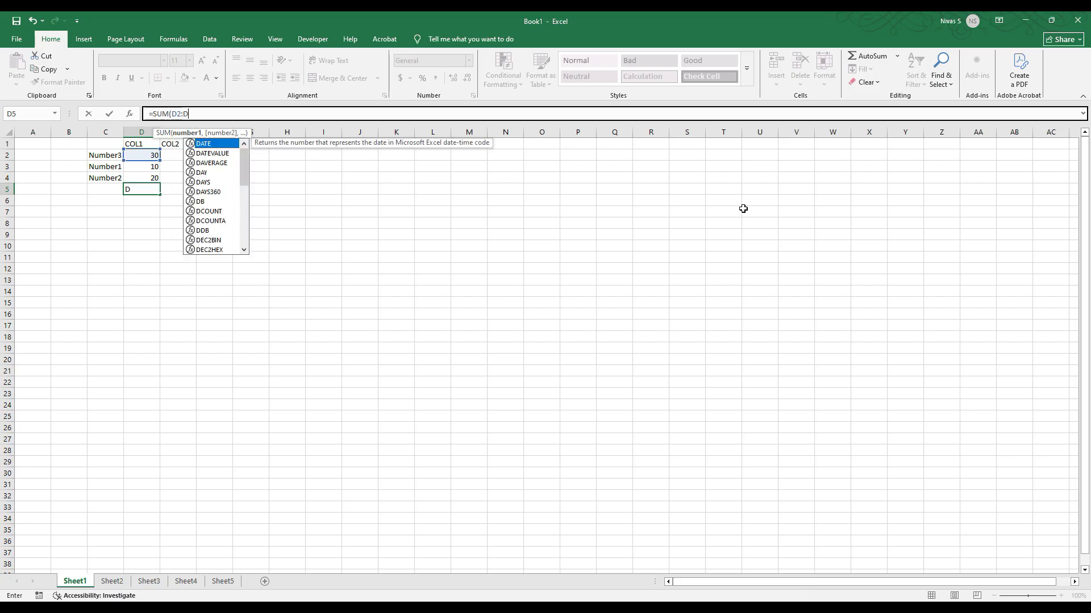
type("4)")
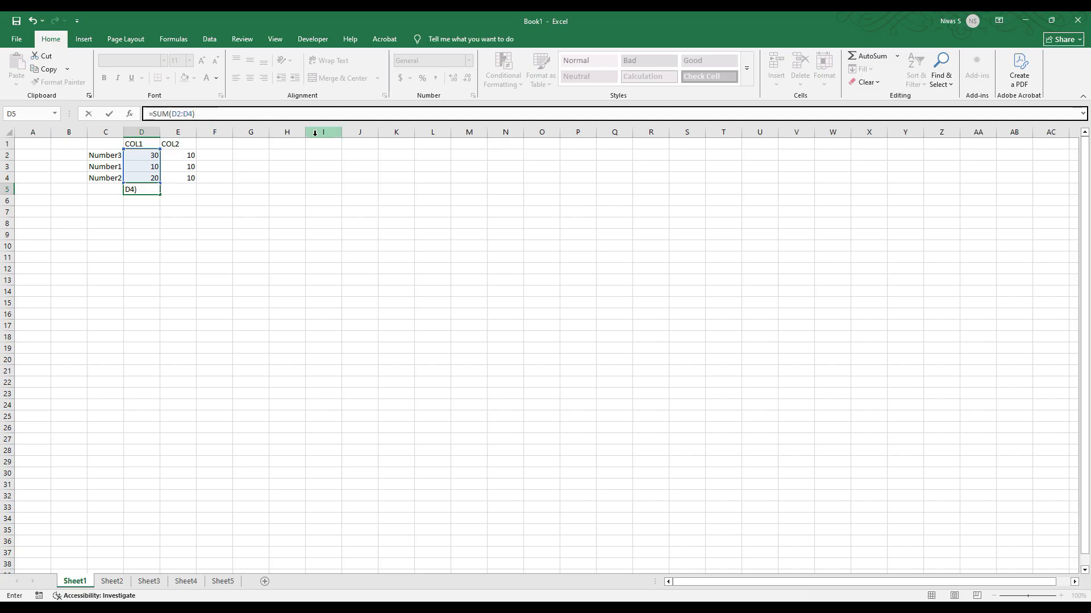
key("ctrl+Return")
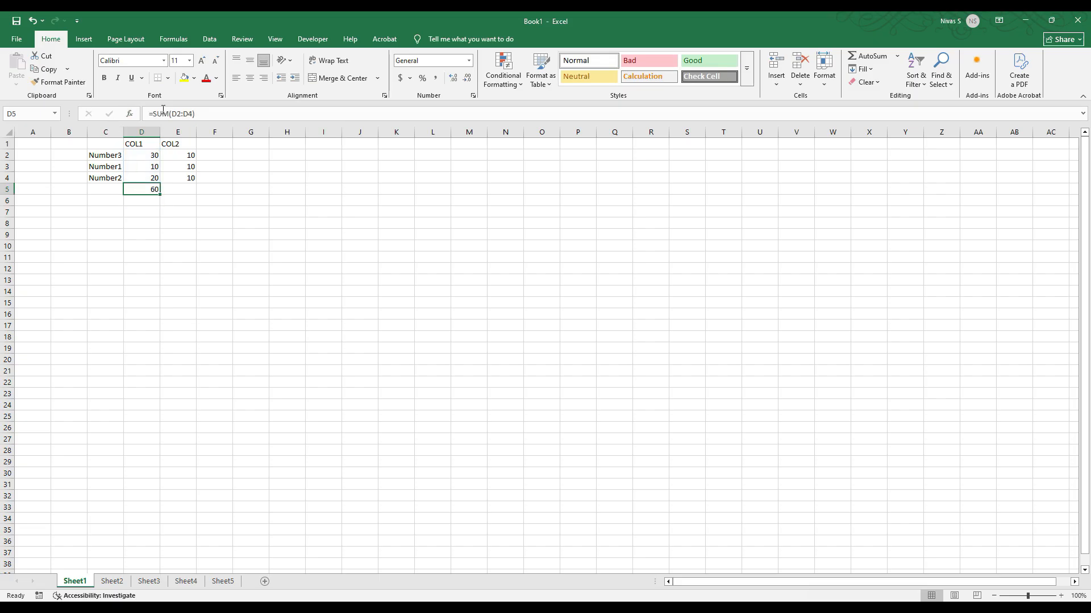
left_click(237, 110)
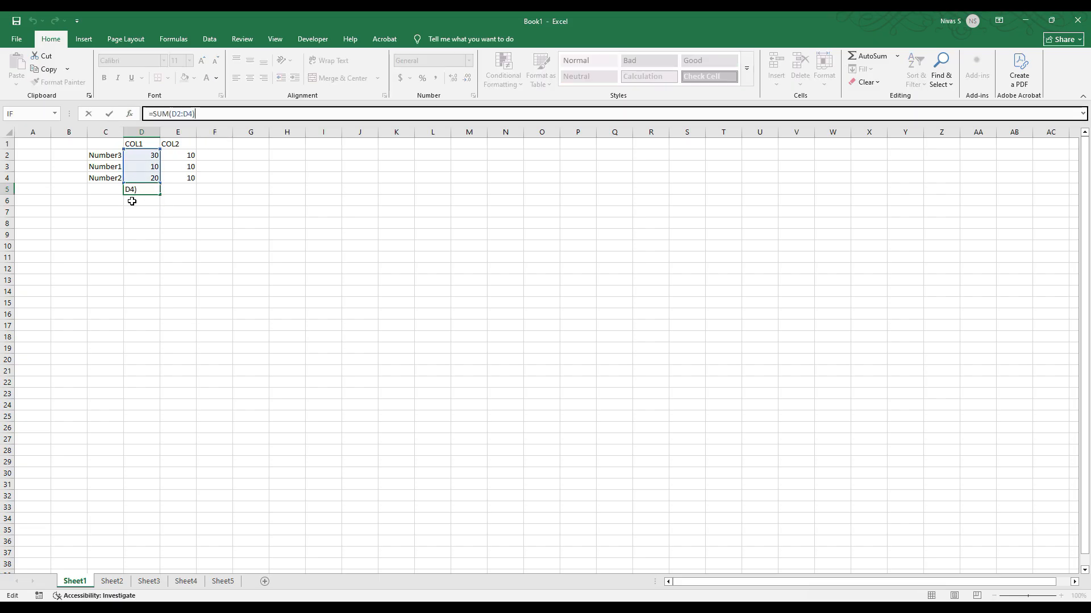
key("Escape")
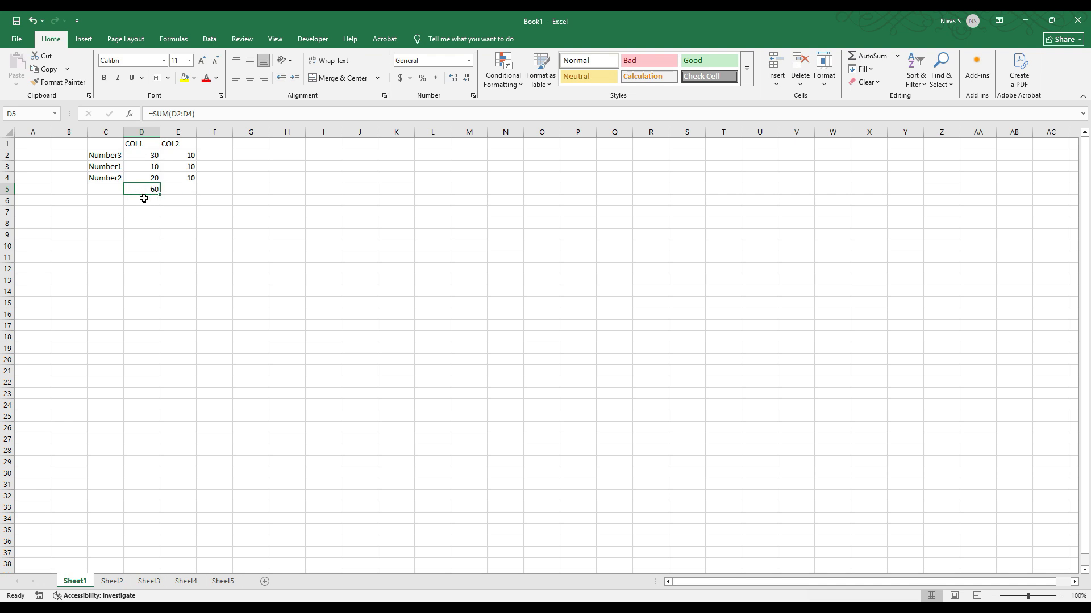
Step: Clear the formula from D5 and add the row labels Number4 in C5 and Number5 in C6
key("Delete")
left_click(218, 157)
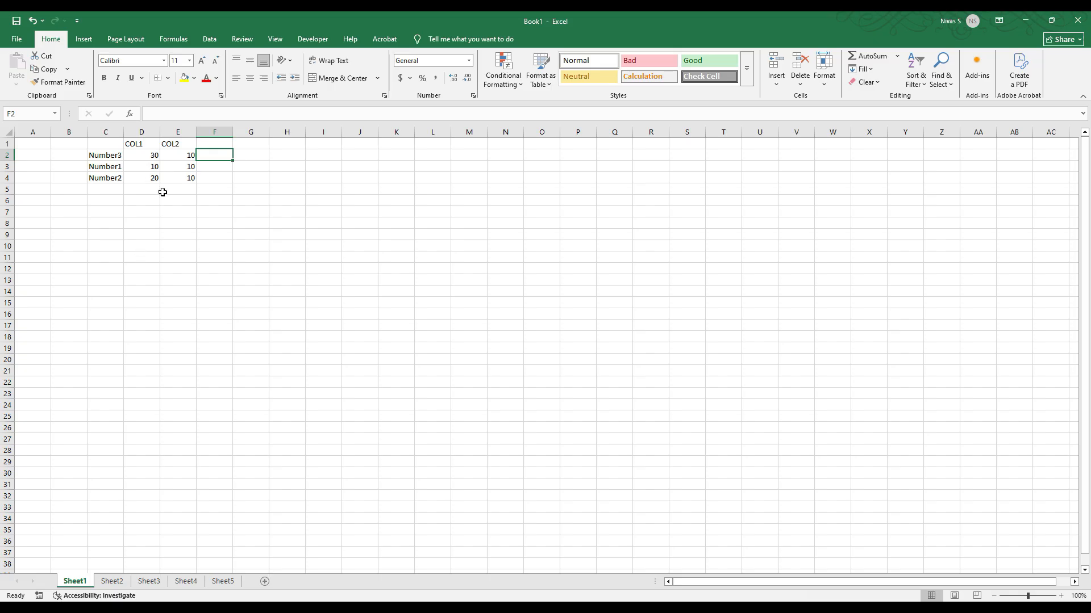
left_click(105, 189)
type("Nu")
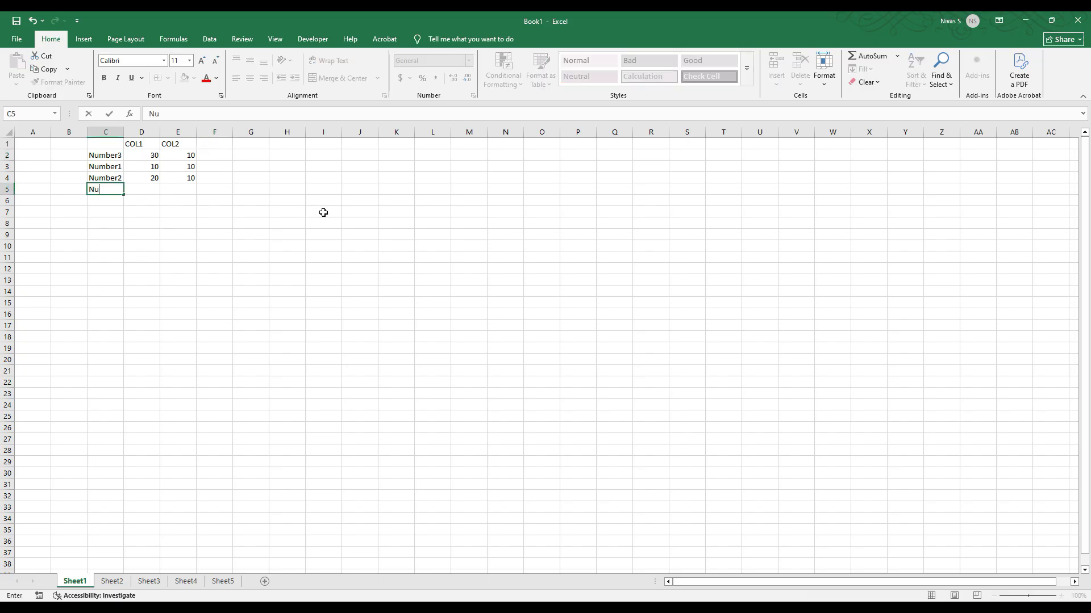
type("mber4")
key("Return")
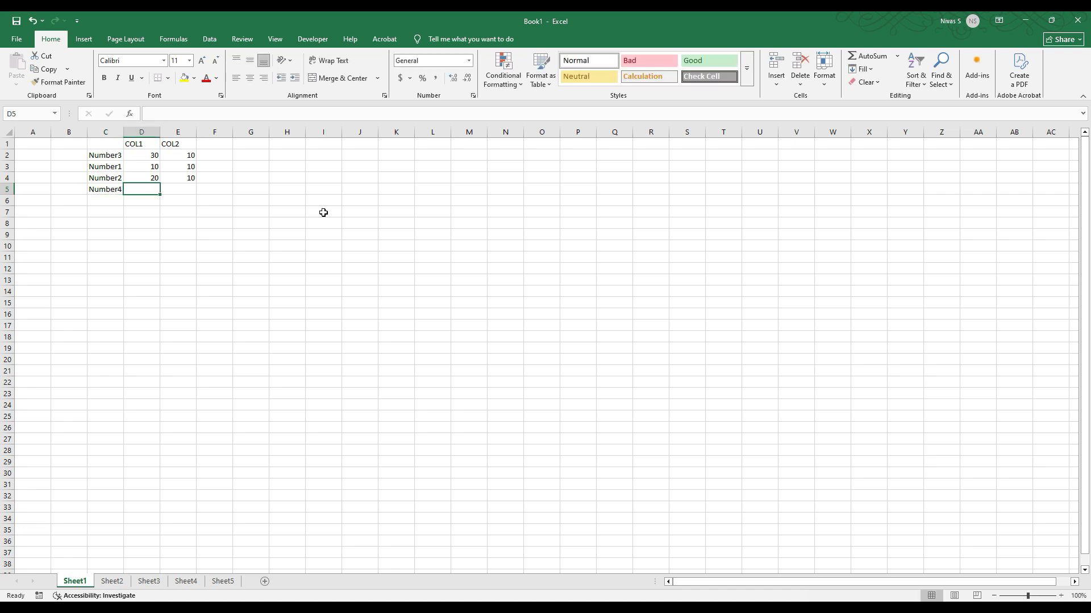
type("Nu")
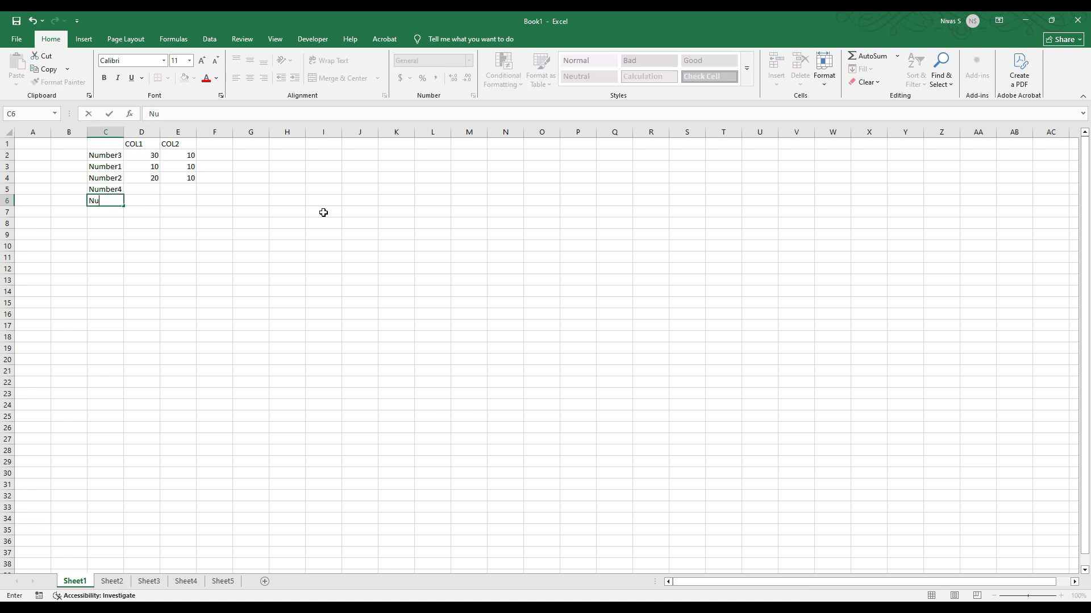
type("mber5")
key("Return")
Step: Fill in the new rows' values: 50 and 60 for Number4, 40 and 40 for Number5, under COL1 and COL2
key("Up")
key("Up")
key("Right")
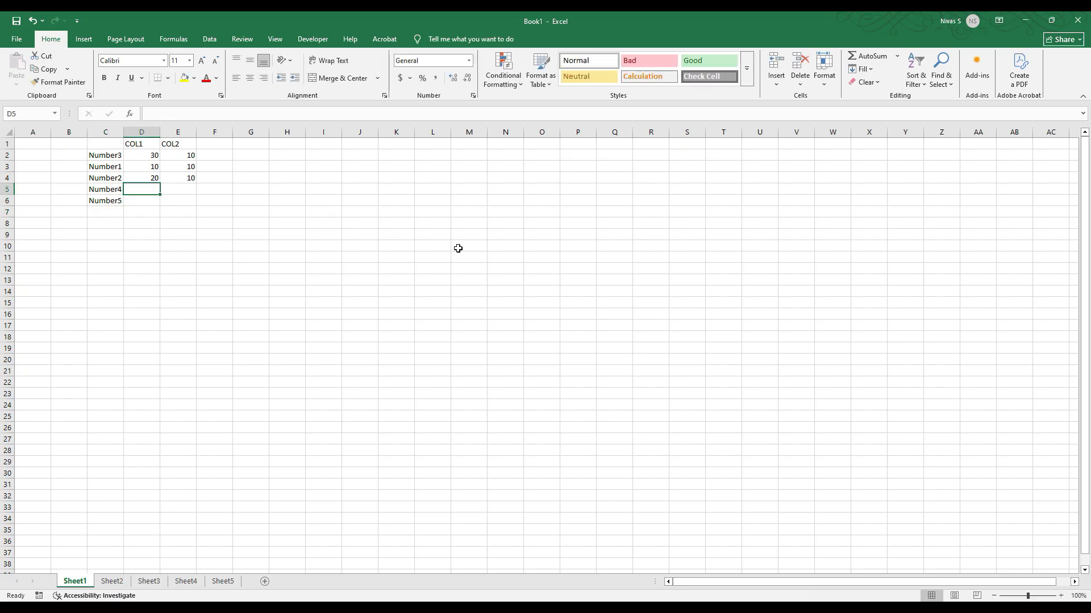
type("50")
key("Return")
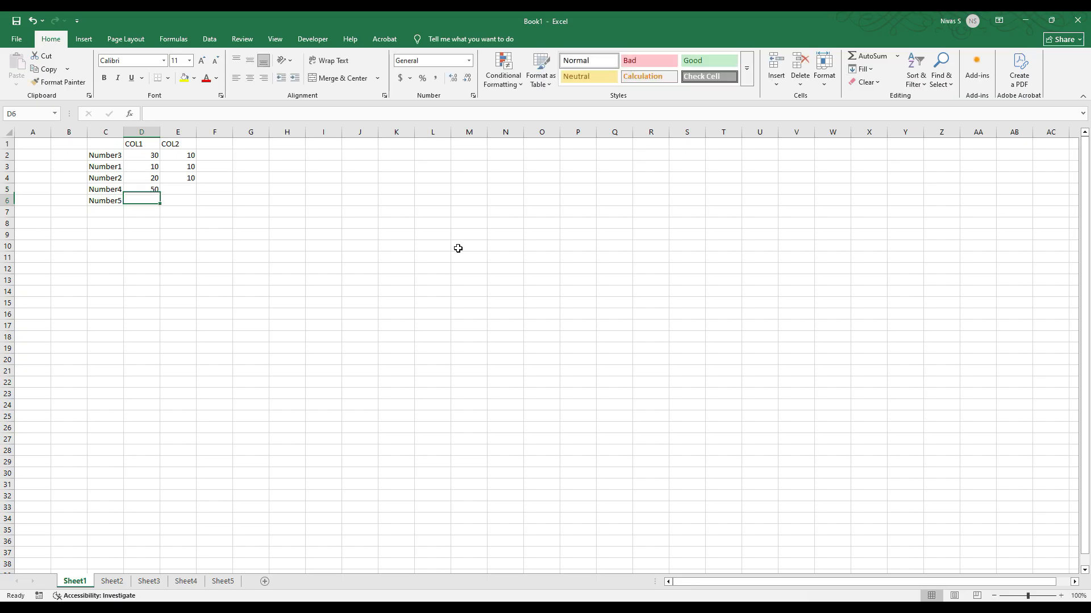
key("Up")
key("Right")
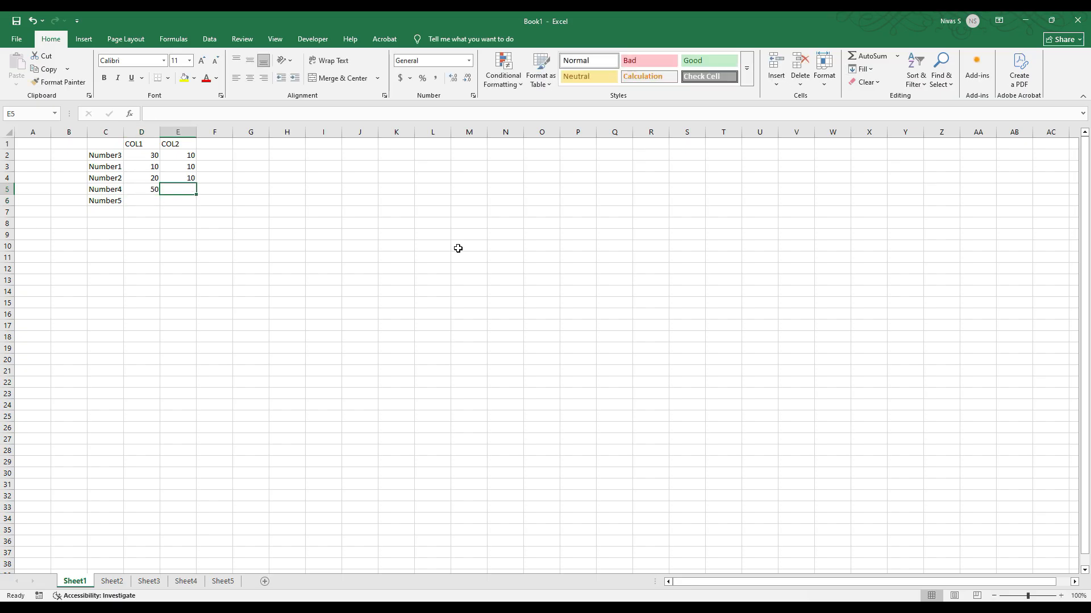
type("60")
key("Return")
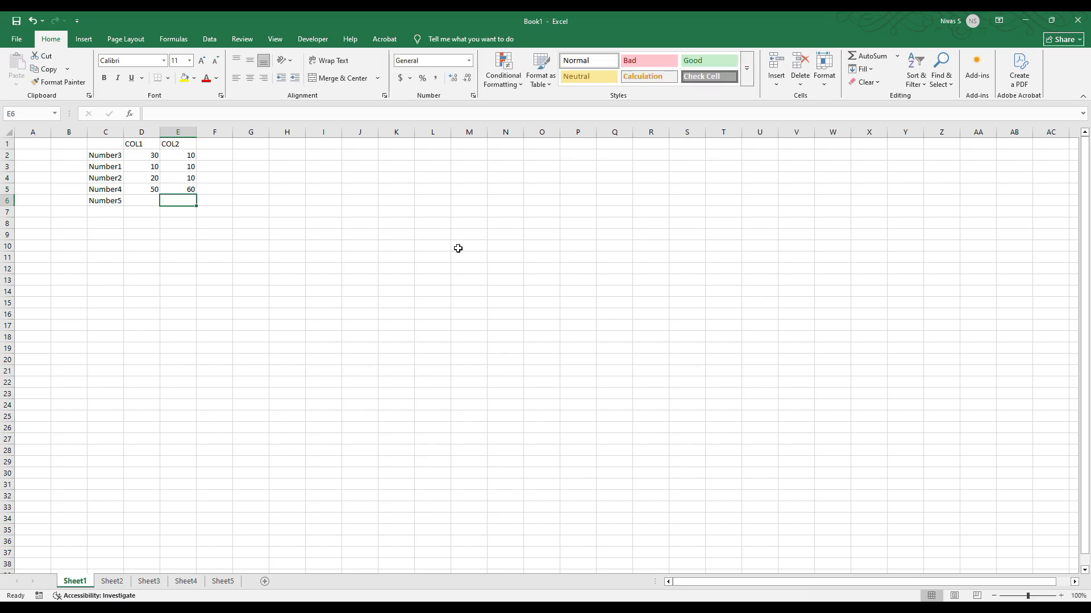
key("Left")
type("40")
key("Return")
key("Right")
type("40")
key("Return")
Step: Subtract COL2 from COL1 for the Number3 row with the cell-reference formula =D2-E2 in F2, and select that cell
key("Up")
key("Up")
key("Up")
key("Up")
key("Up")
key("Right")
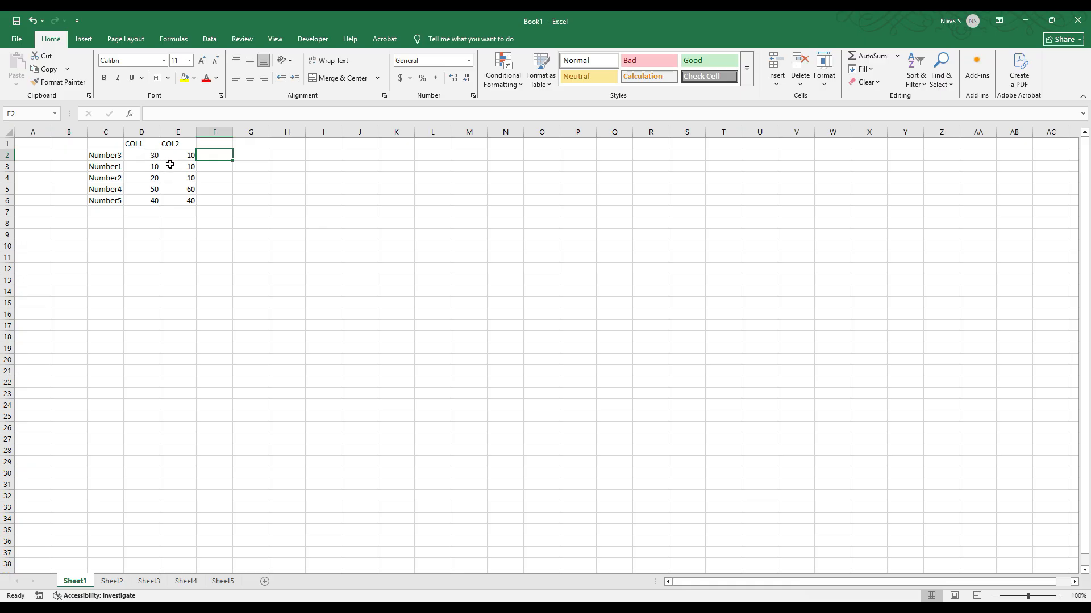
left_click(146, 156)
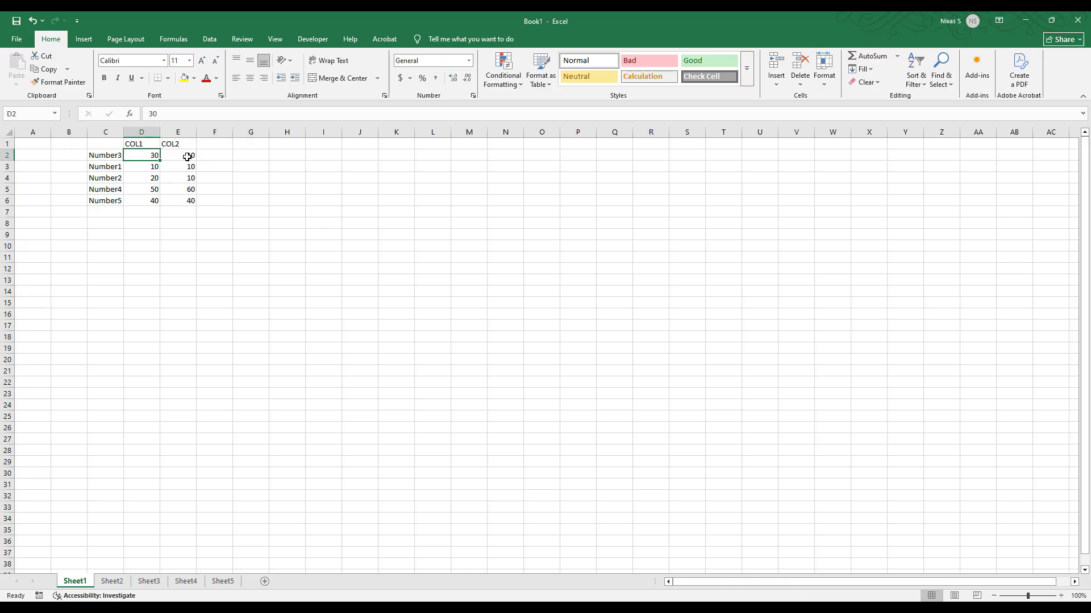
left_click(187, 157)
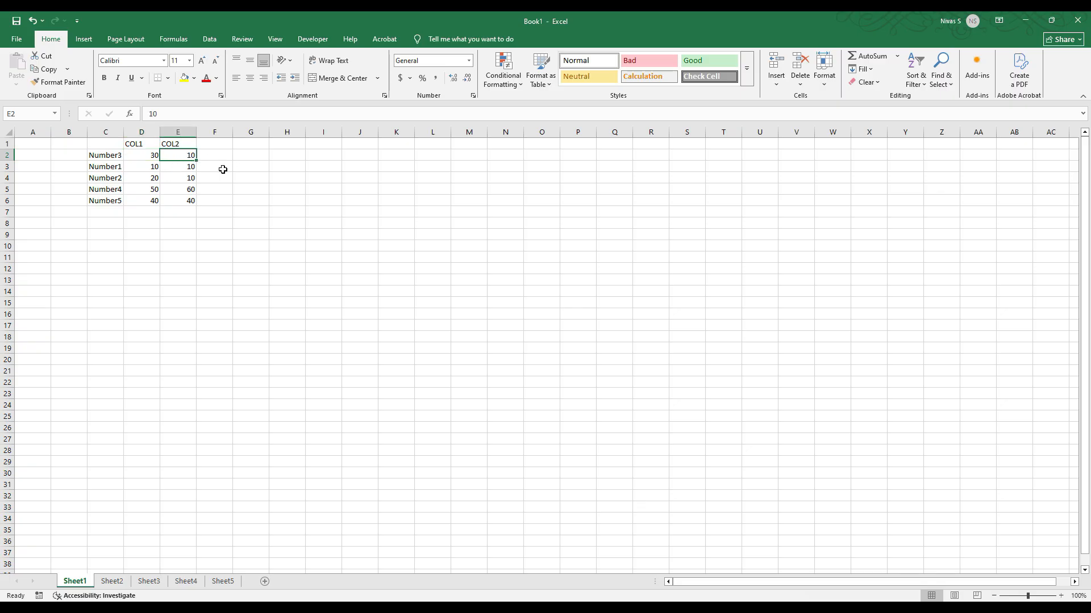
left_click(222, 158)
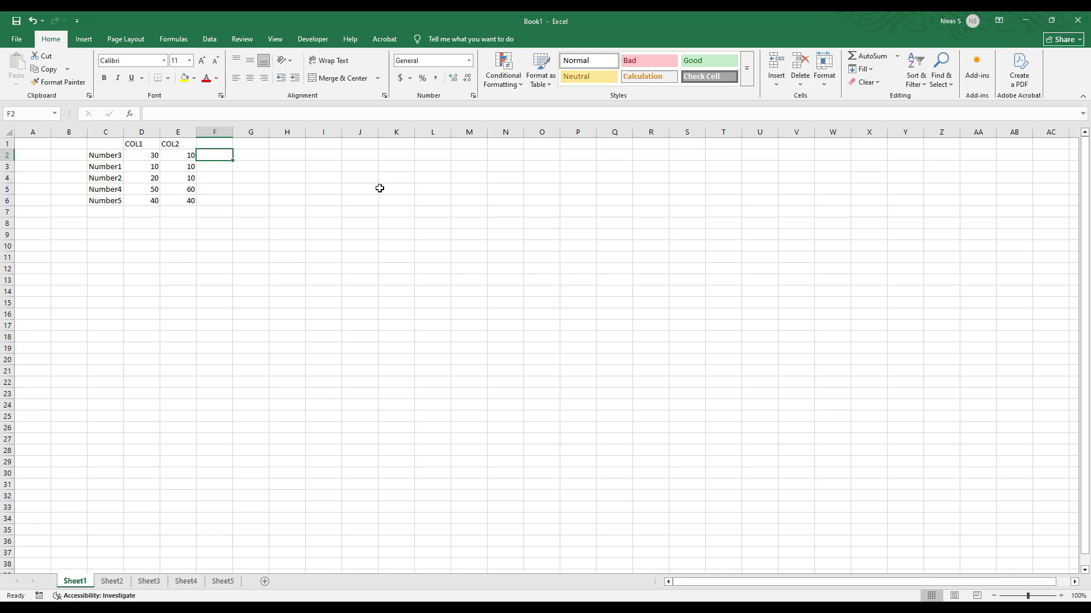
type("=")
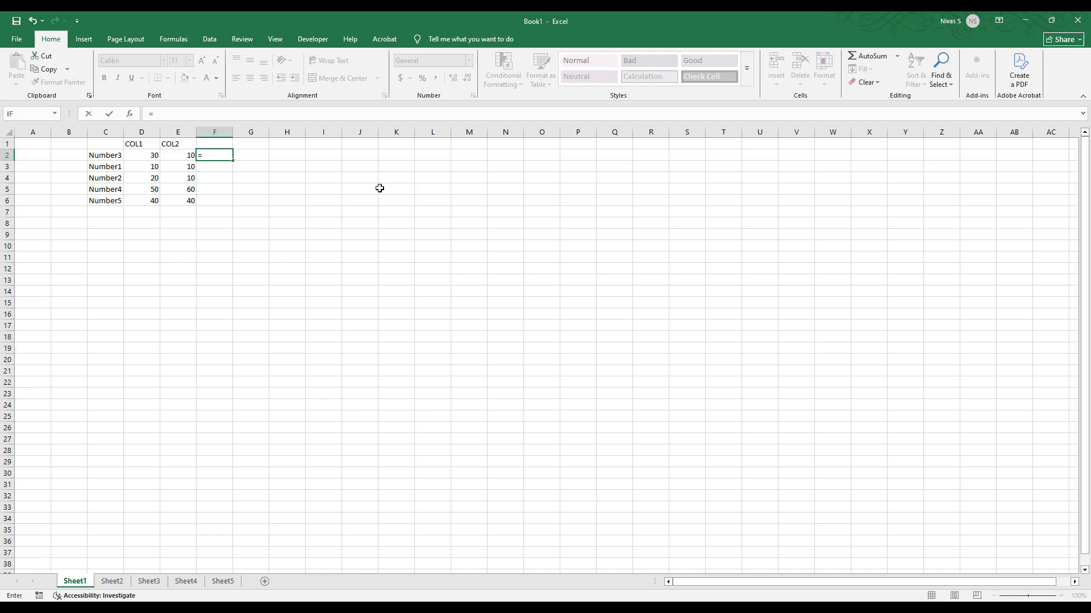
key("Left")
key("Left")
type("-")
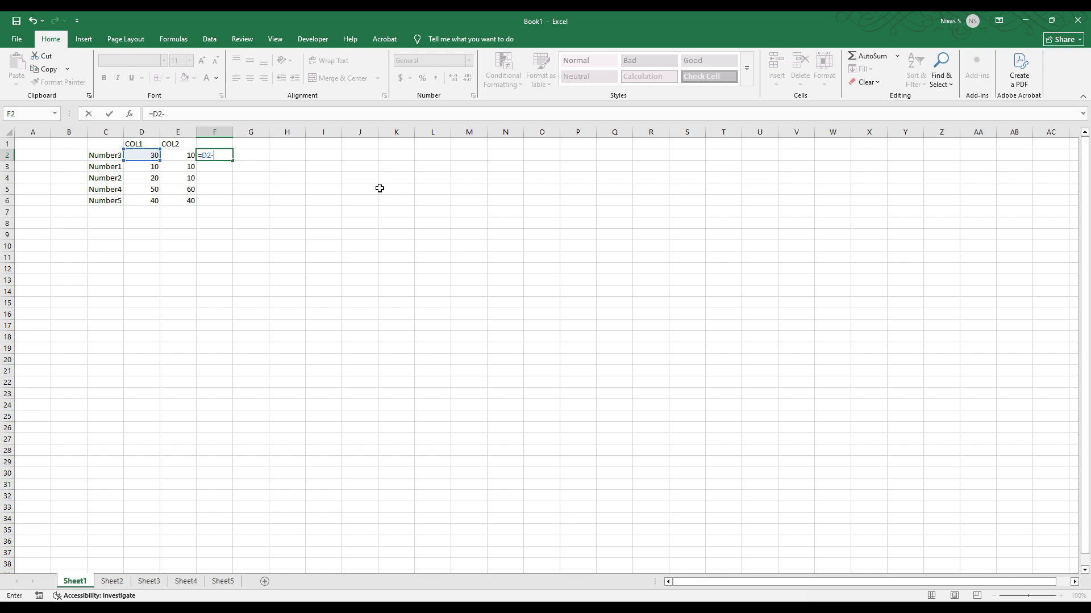
key("Left")
key("Return")
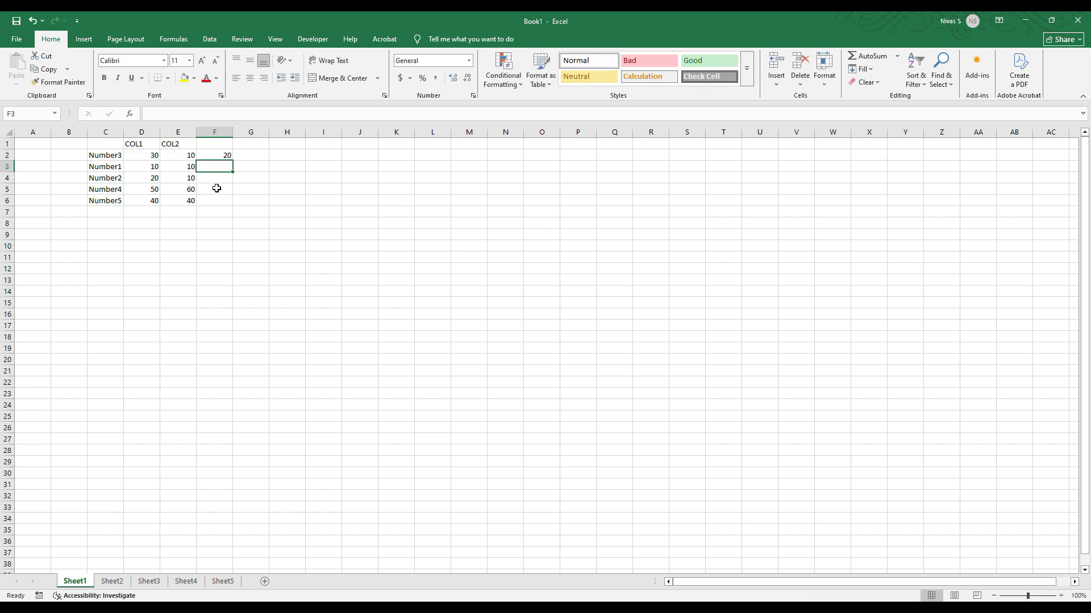
left_click(226, 154)
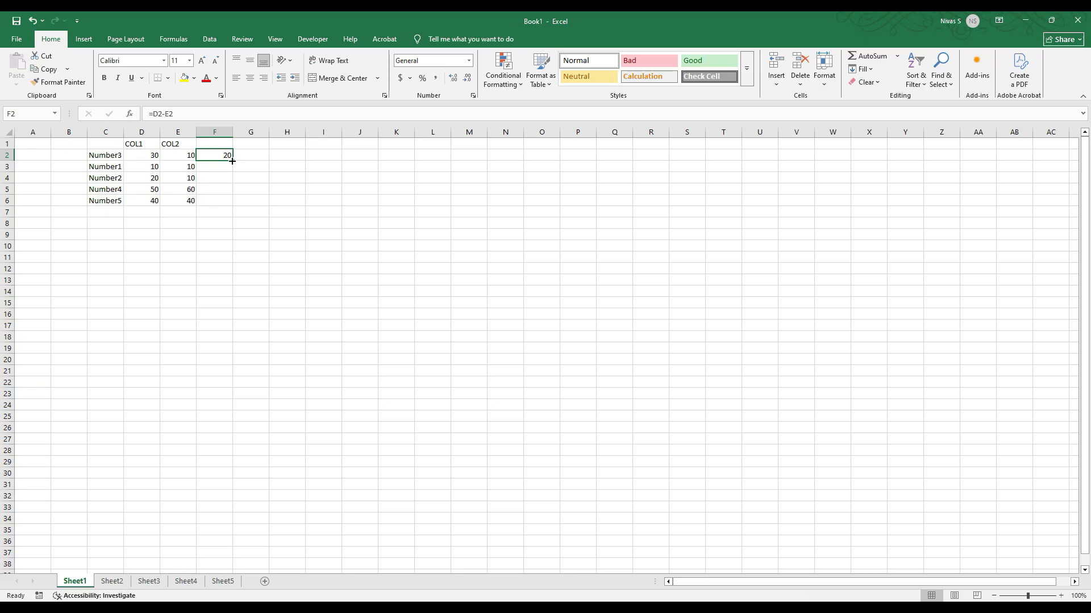
Step: Copy the subtraction formula in F2 down to F6, and review the Number5 and Number1 rows
left_click_drag(232, 162, 230, 204)
left_click(345, 254)
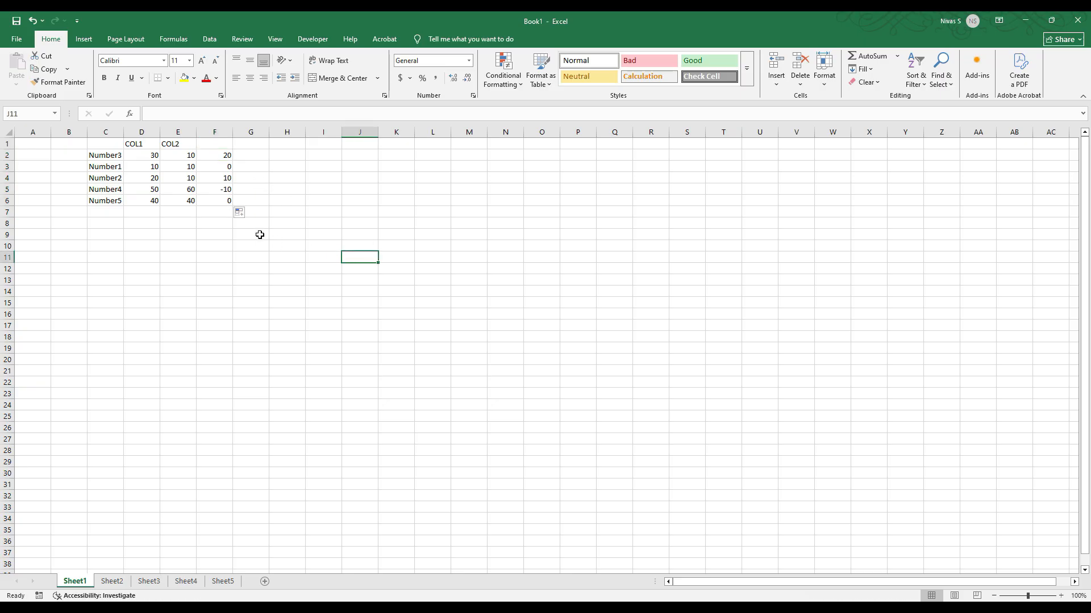
left_click(221, 203)
left_click_drag(105, 203, 230, 201)
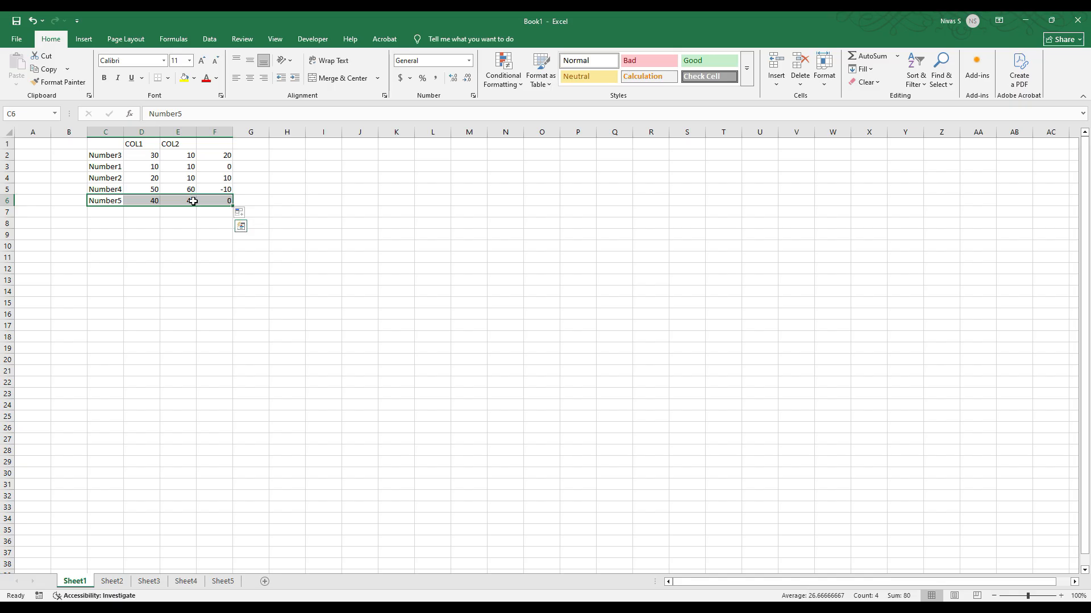
left_click_drag(91, 168, 213, 166)
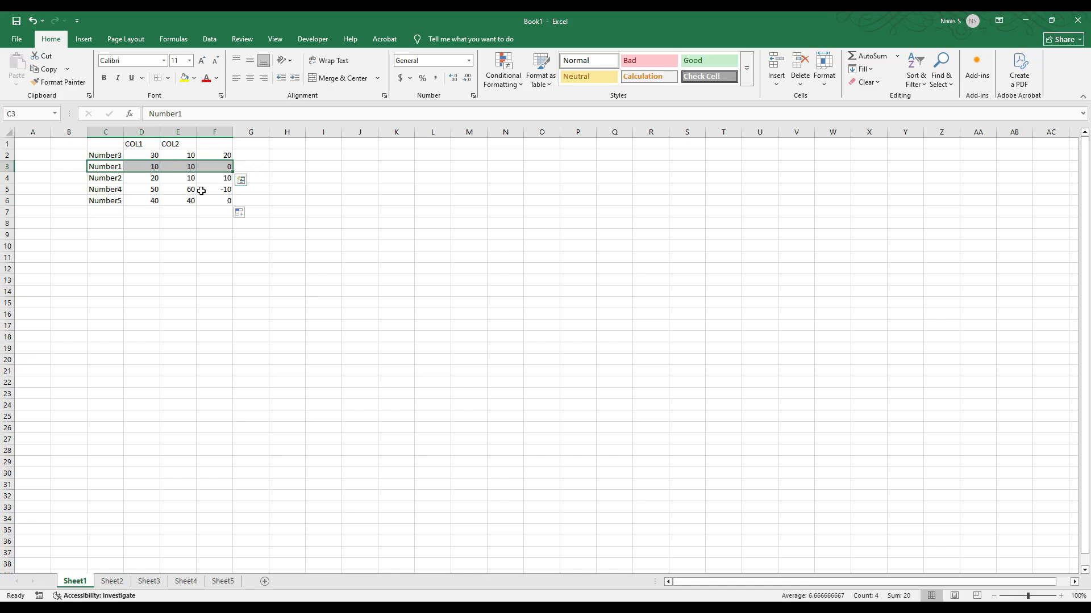
left_click(216, 201)
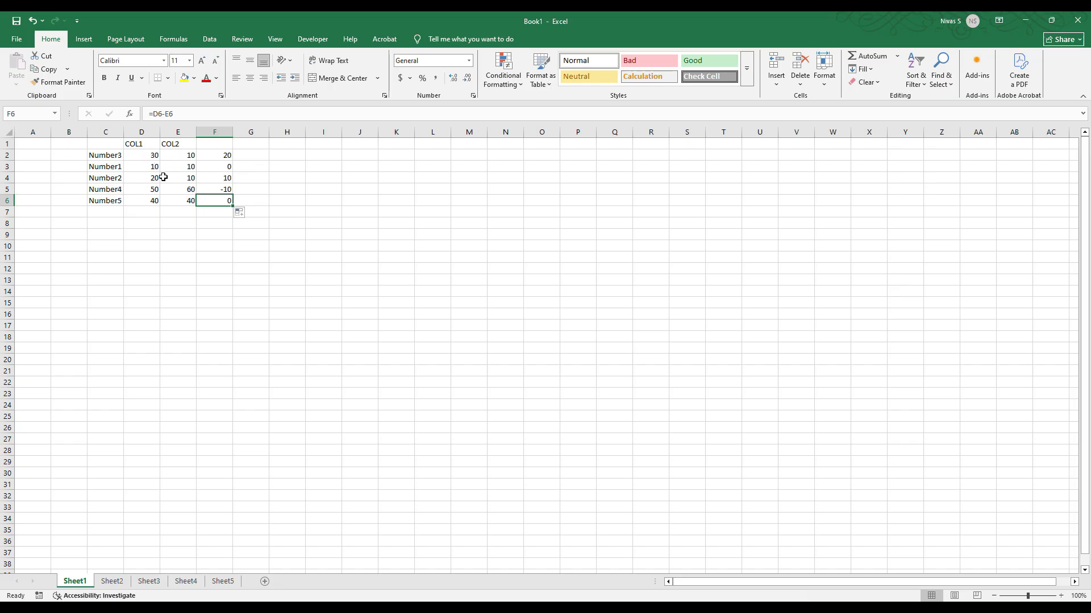
Step: Clear the subtraction formulas from F2:F6
left_click_drag(225, 156, 224, 202)
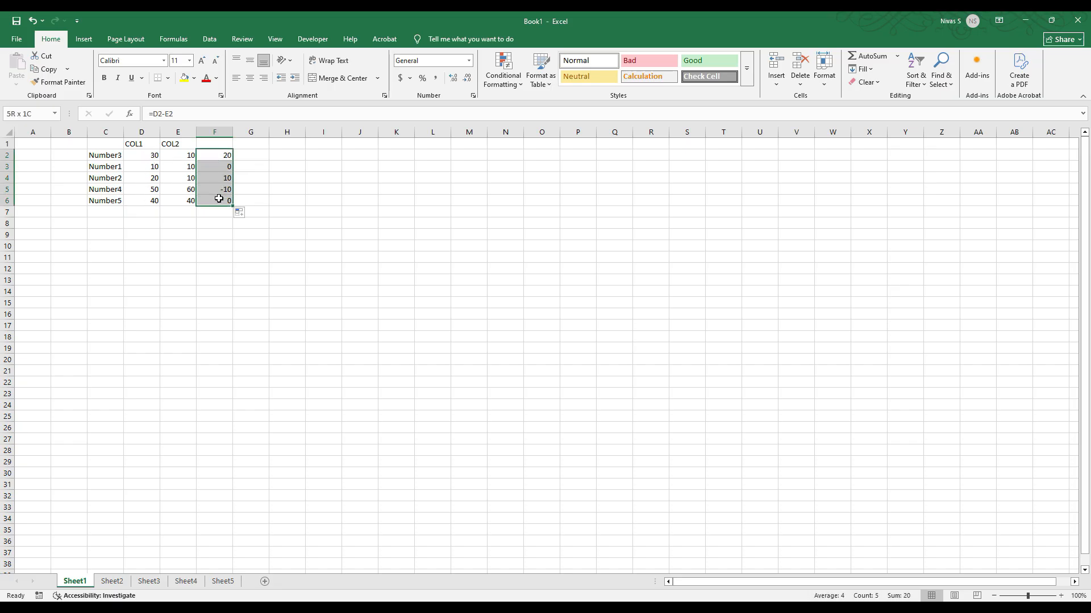
key("Delete")
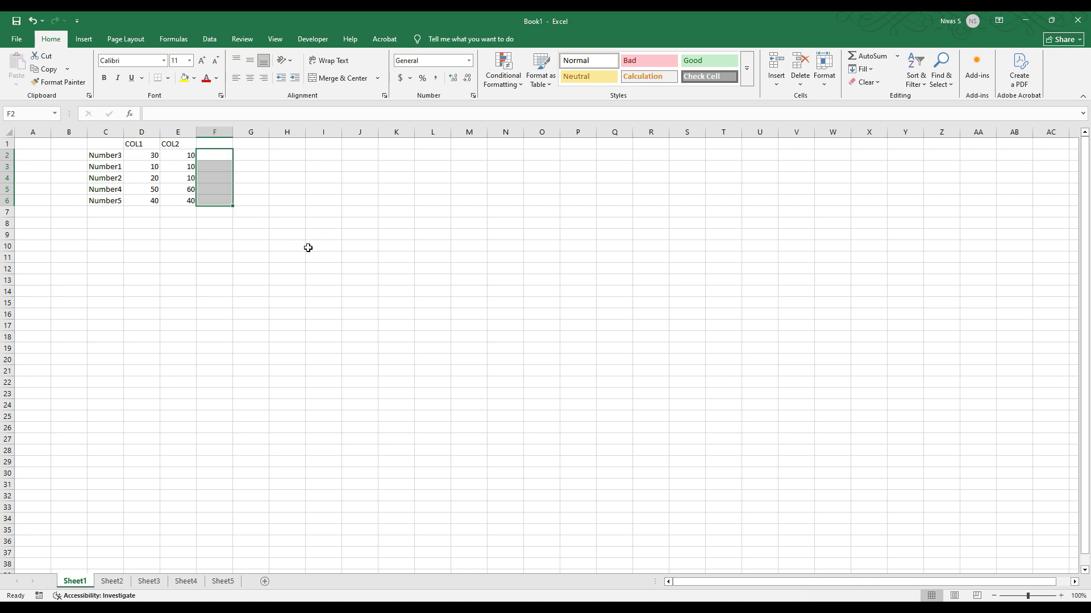
key("Up")
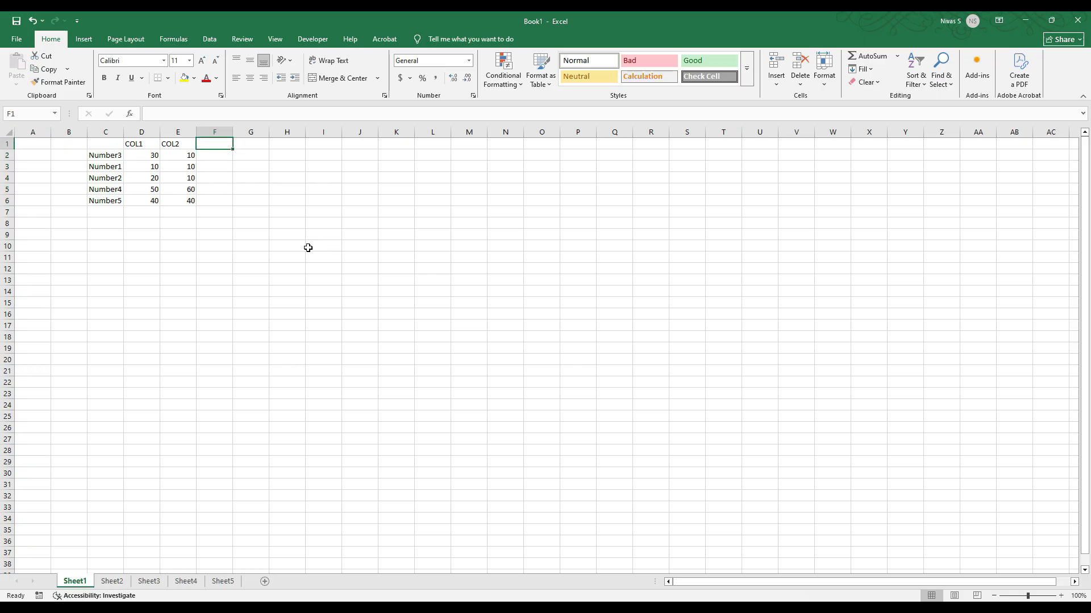
Step: Compare COL1 and COL2 for the Number3 row with the formula =EXACT(D2,E2) in F2
left_click(210, 156)
type("=")
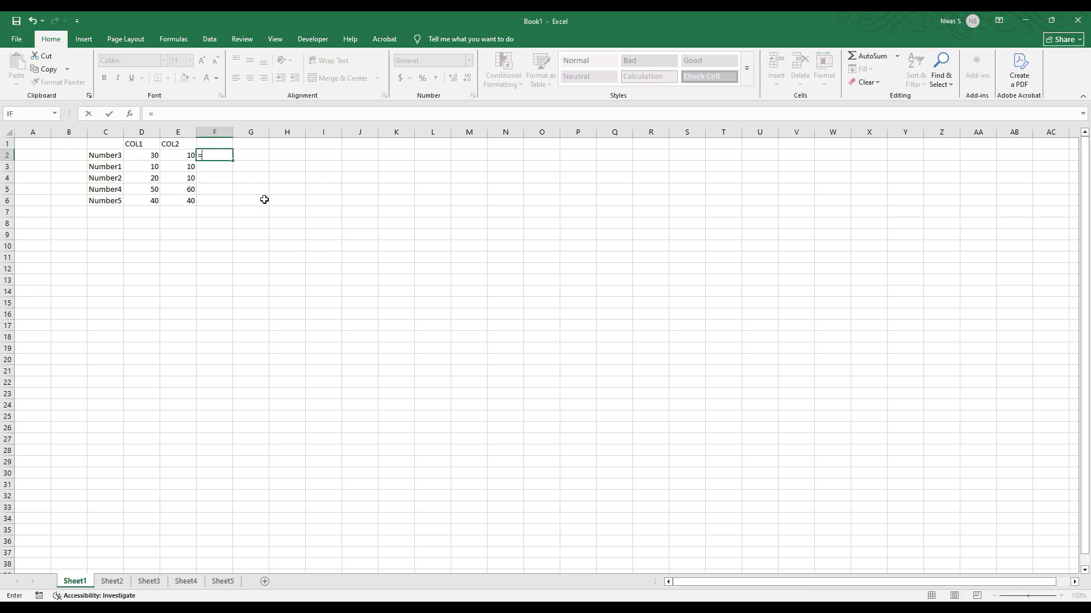
type("EXA")
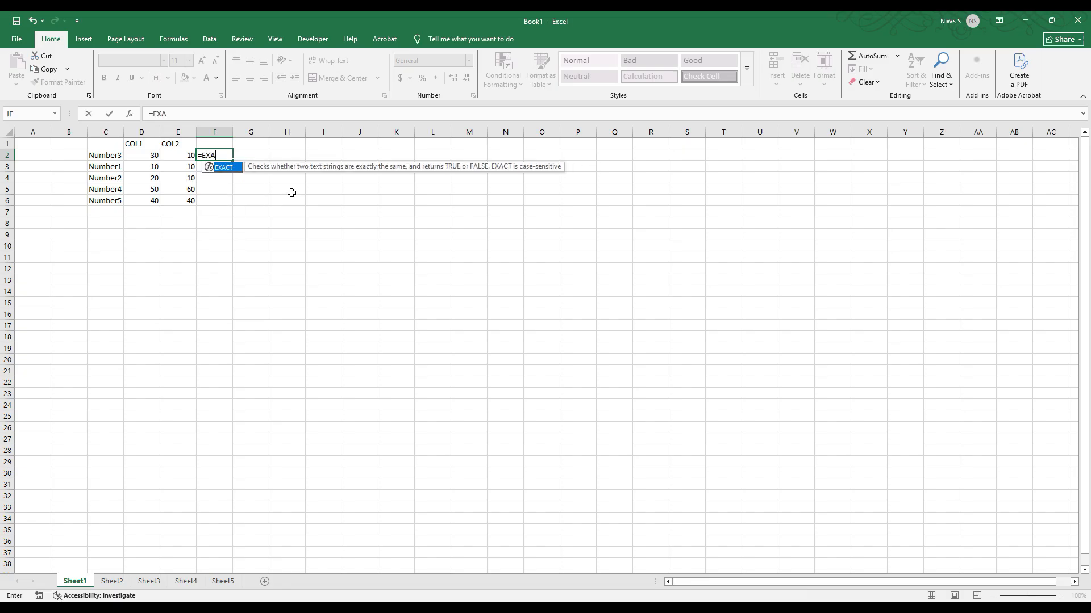
key("Tab")
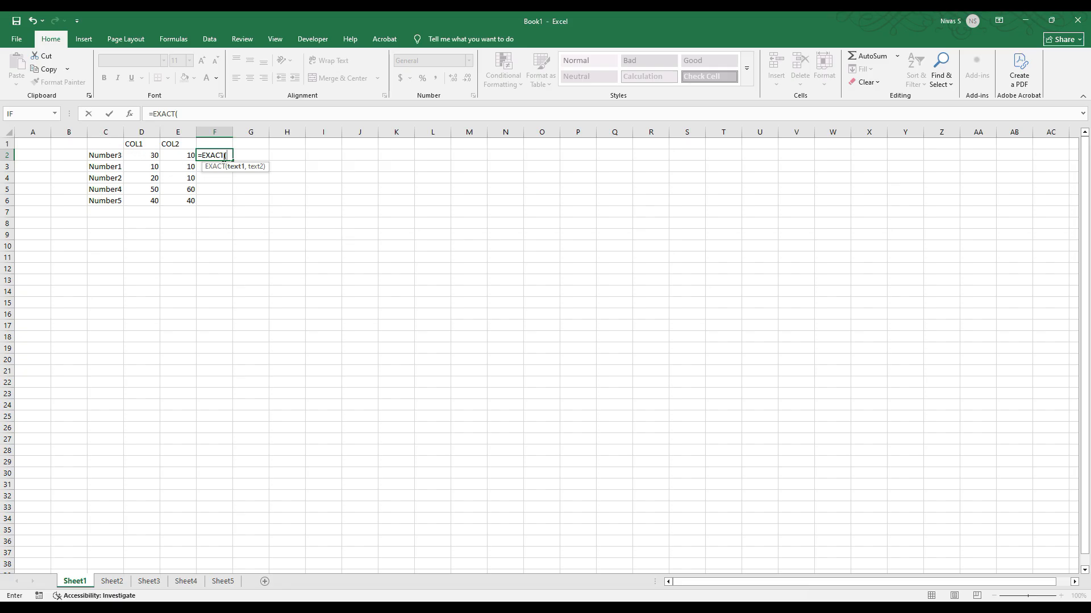
left_click(143, 154)
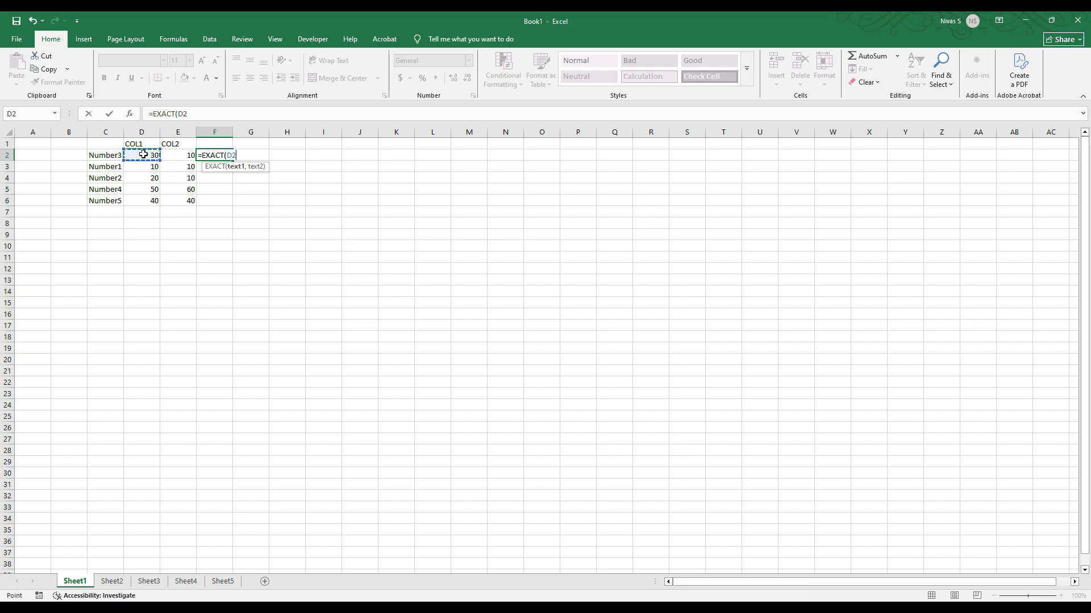
type(",")
left_click(185, 154)
type(")")
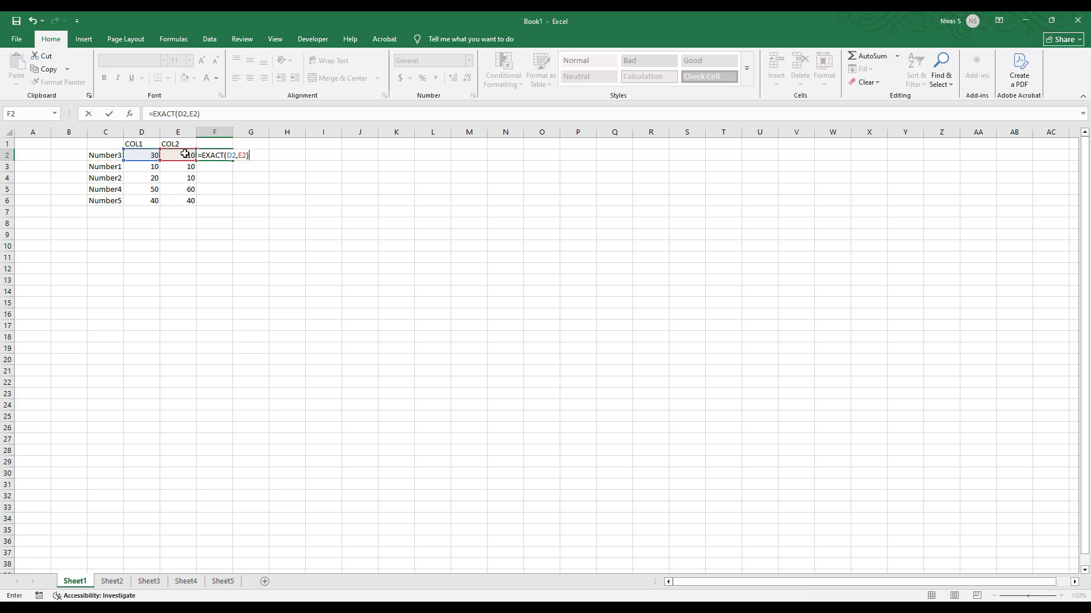
key("Return")
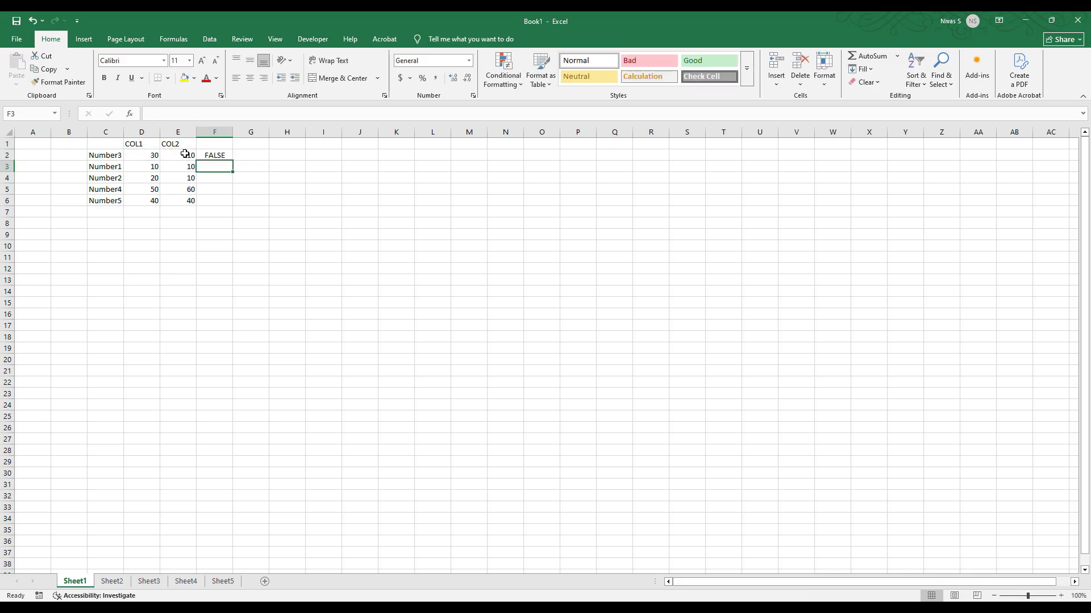
Step: Copy the EXACT formula from F2 down to F6, and check the values it compares
left_click(218, 154)
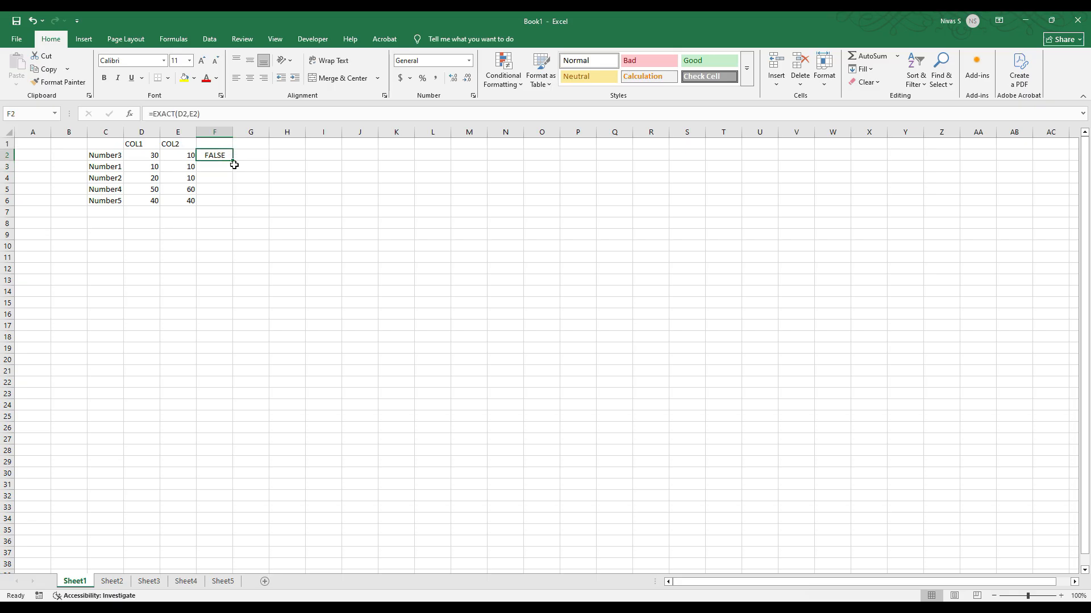
left_click_drag(234, 161, 234, 206)
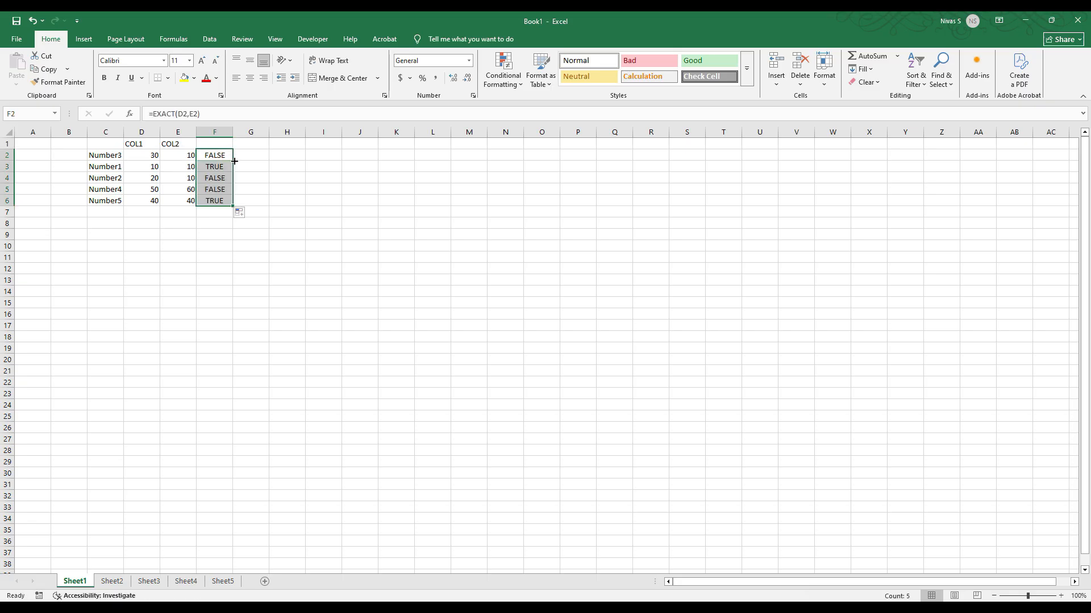
left_click(262, 167)
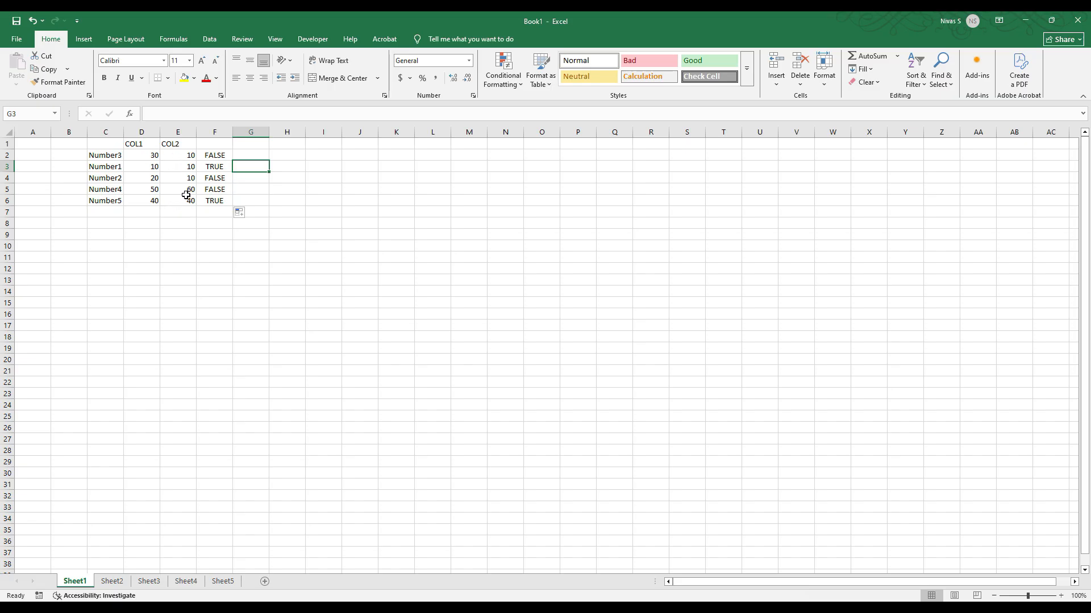
left_click(142, 159)
left_click(185, 170)
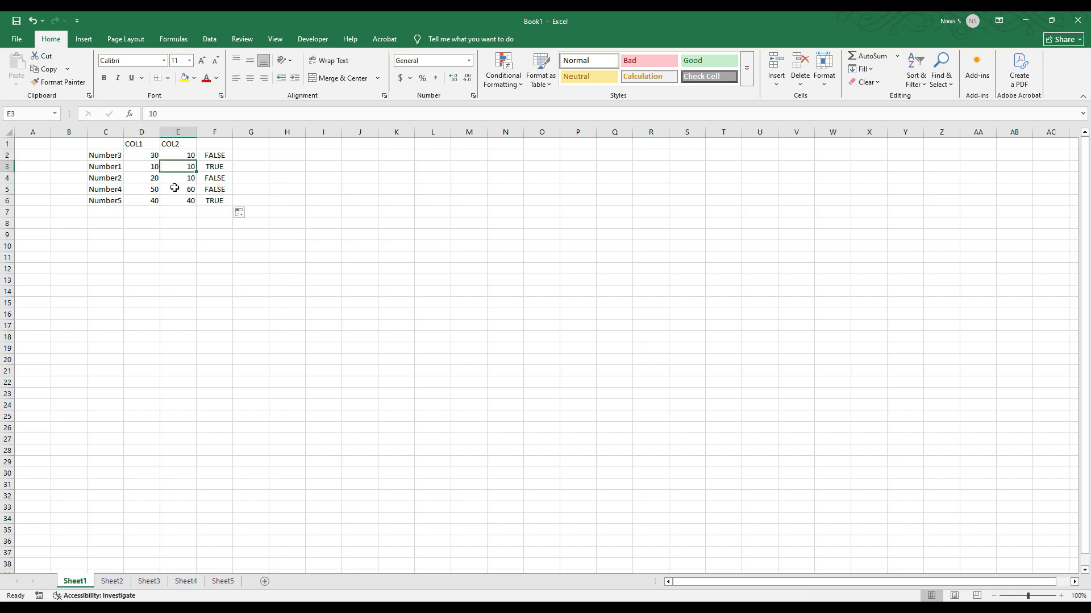
Step: Replace the Number1 row's COL1 value in D3 with the text ABC, and check the comparison in F3
left_click(146, 171)
type("AB")
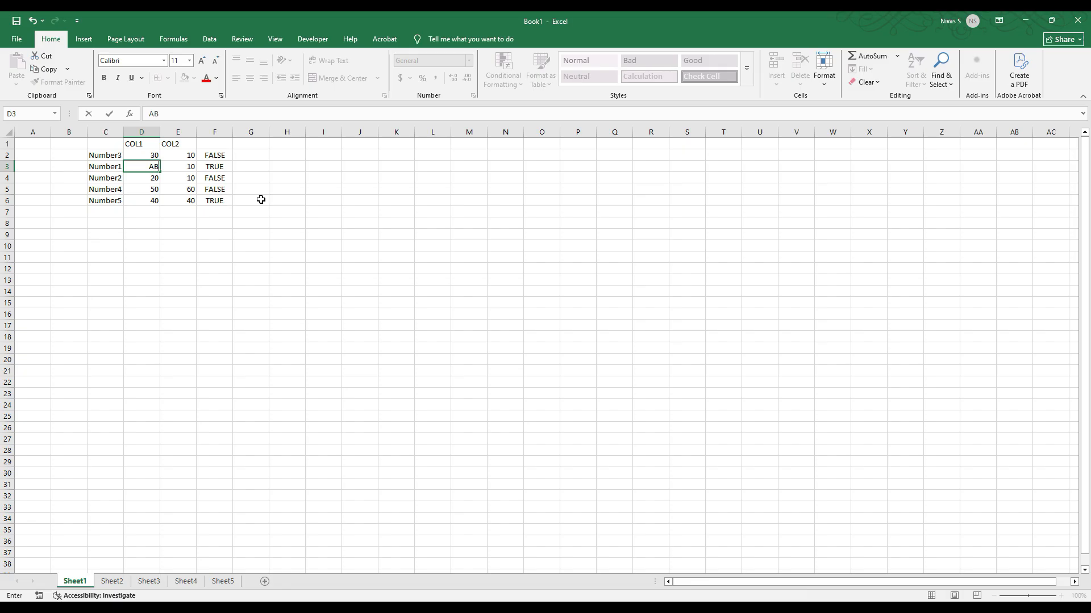
type("C")
key("Return")
key("Up")
key("Right")
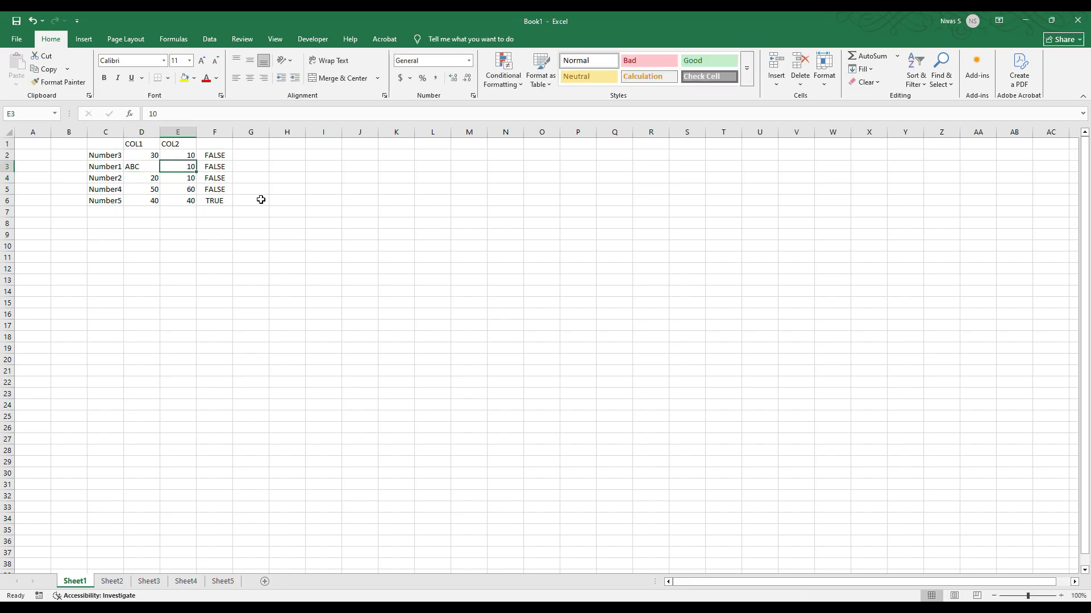
key("Right")
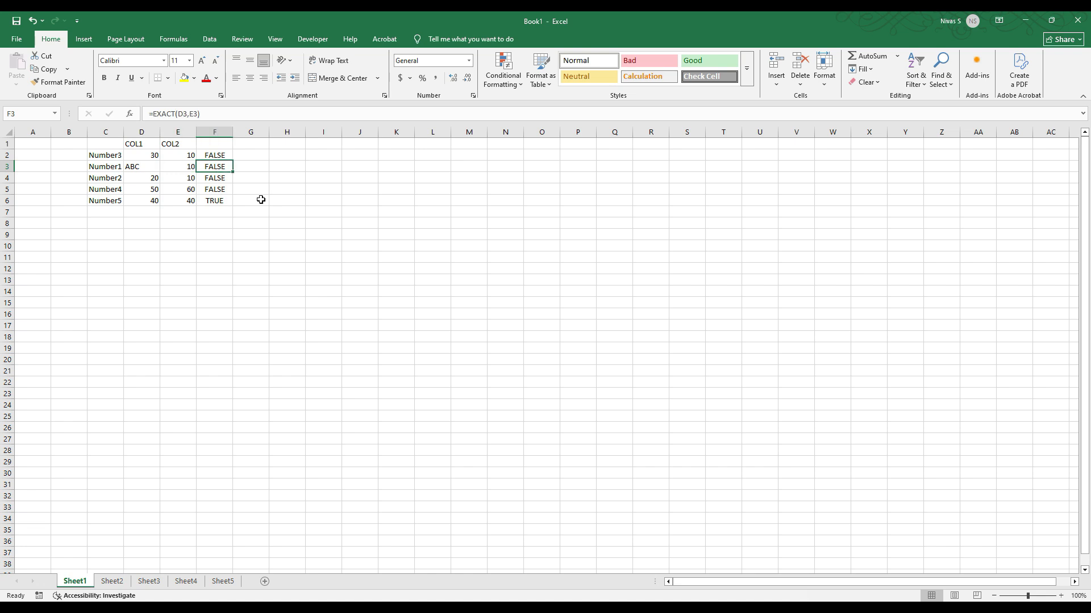
Step: Replace the Number1 row's COL2 value in E3 with ABC, and check the EXACT formula beside it
key("Left")
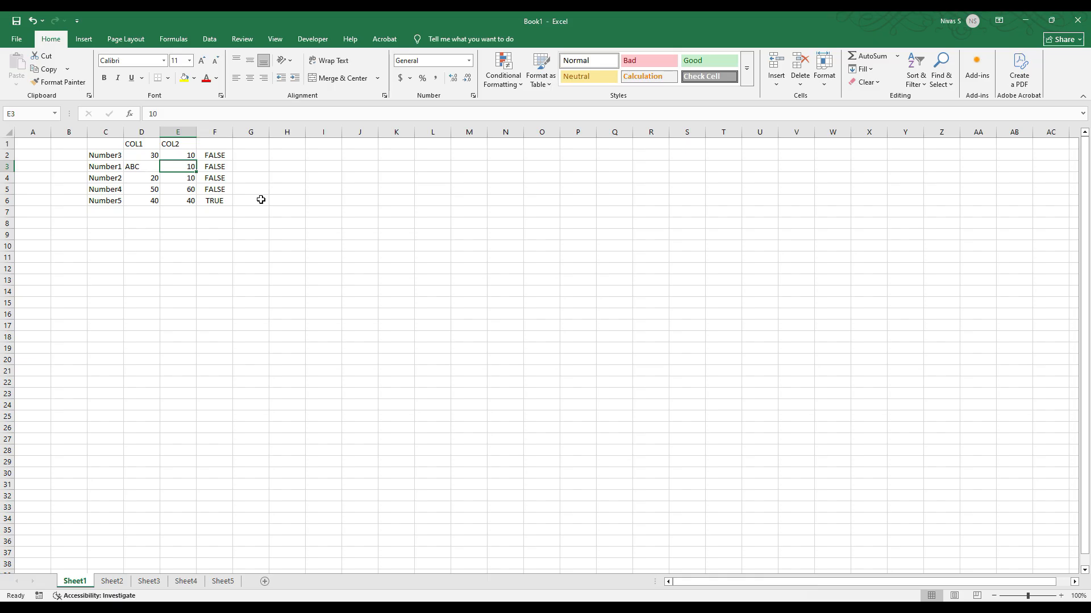
type("ABC")
key("Return")
key("Up")
key("Right")
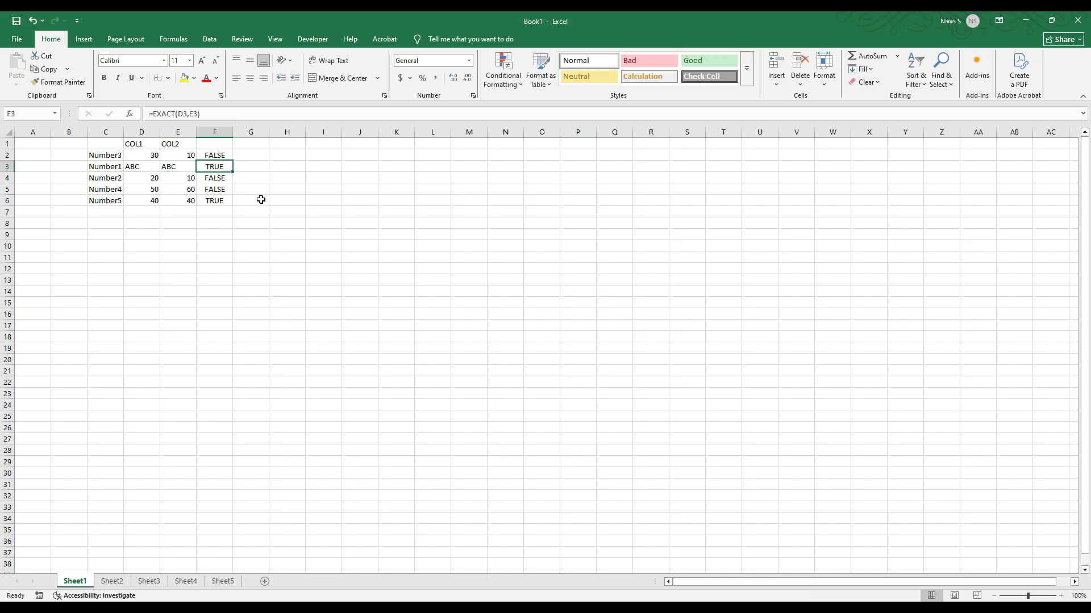
Step: Examine the compared values in the Number1 and Number5 rows and the EXACT formula in F6
key("Left")
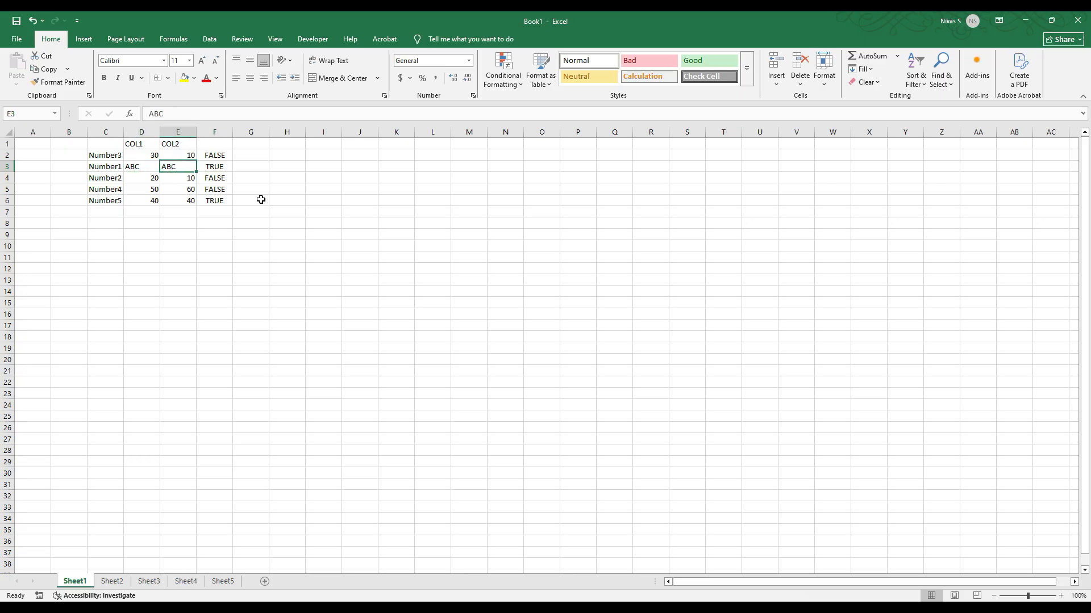
key("Left")
key("Down")
key("Down")
key("Down")
key("Right")
key("Right")
key("Left")
key("Right")
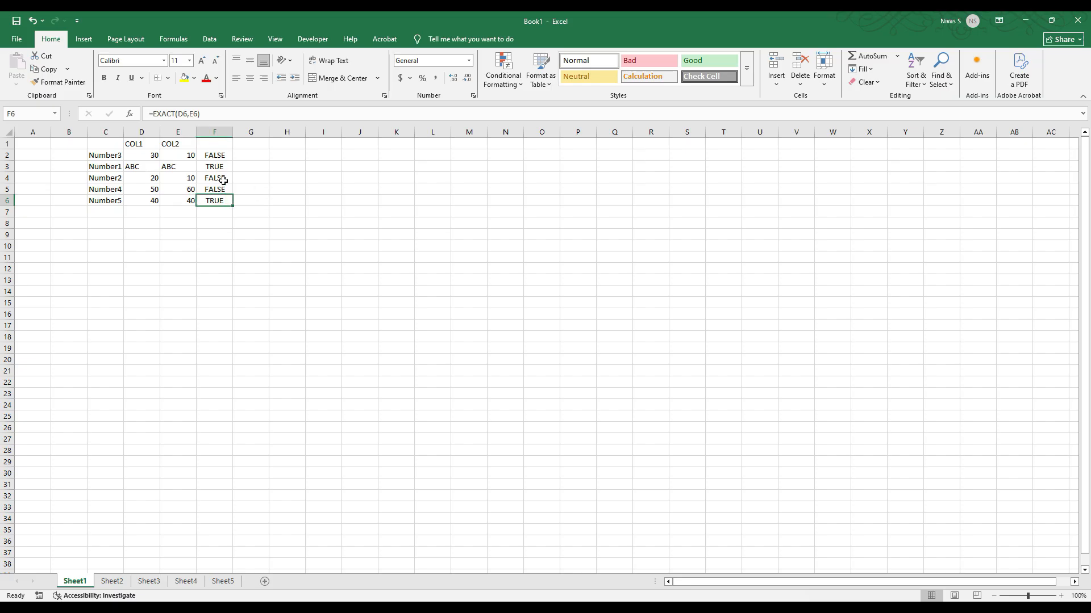
Step: Extend the EXACT formula from F6 down to F24 beside the blank rows, and clear F7:F24 again
left_click_drag(235, 209, 235, 410)
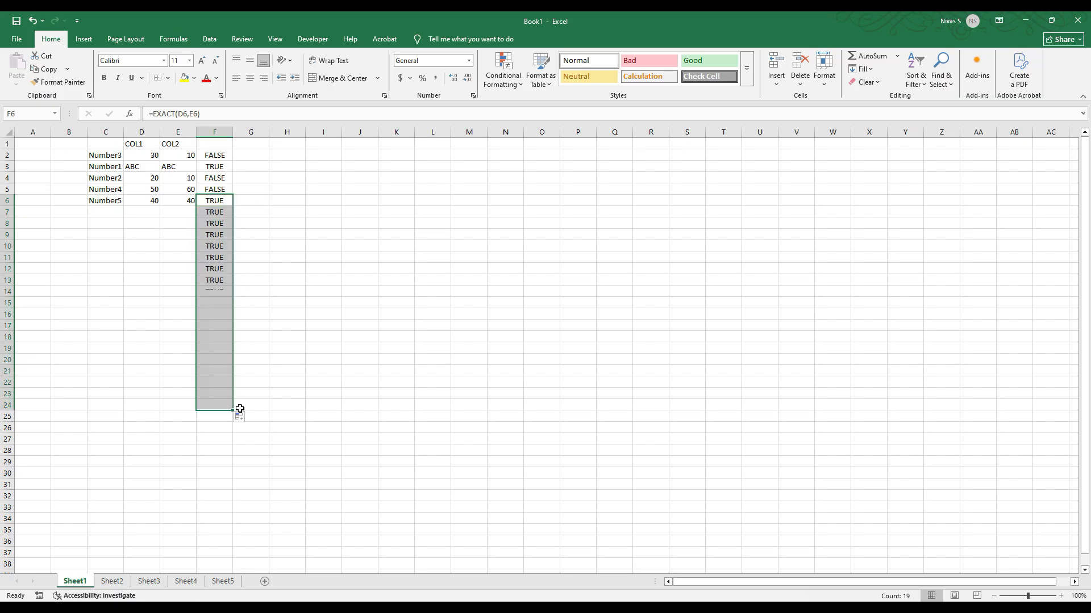
left_click(206, 235)
left_click_drag(145, 211, 190, 394)
left_click_drag(221, 213, 230, 406)
key("Delete")
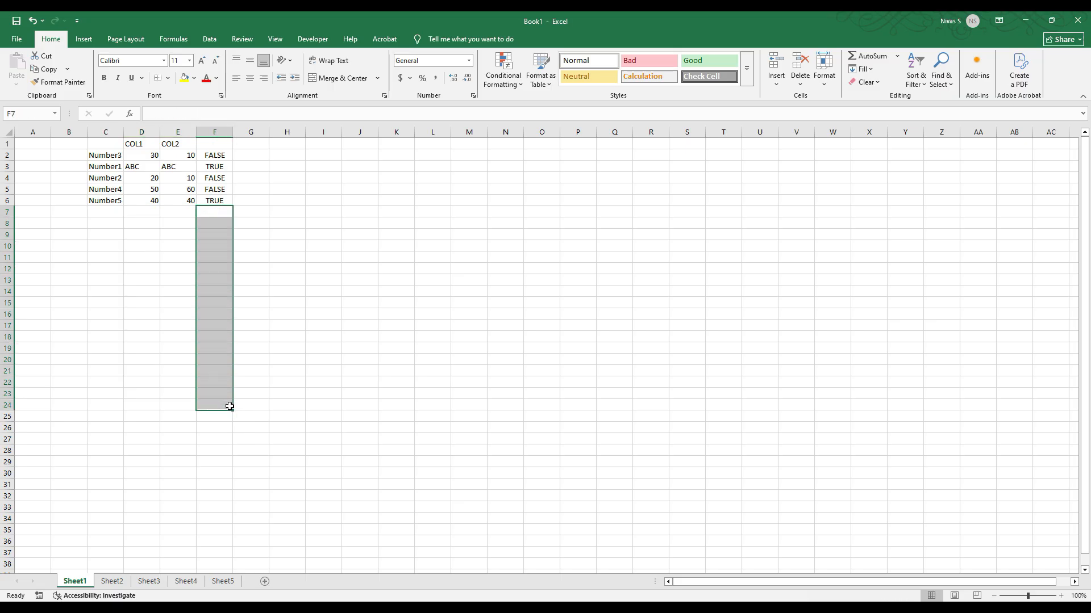
Step: Clear the EXACT formulas from F2:F6 and return to cell F2
left_click_drag(218, 158, 223, 196)
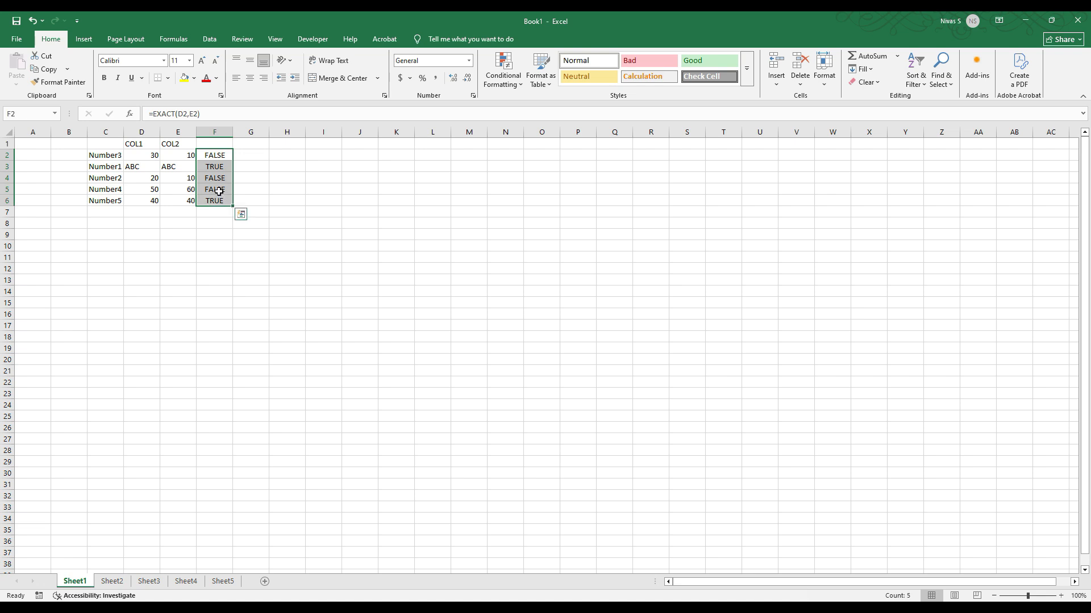
key("Delete")
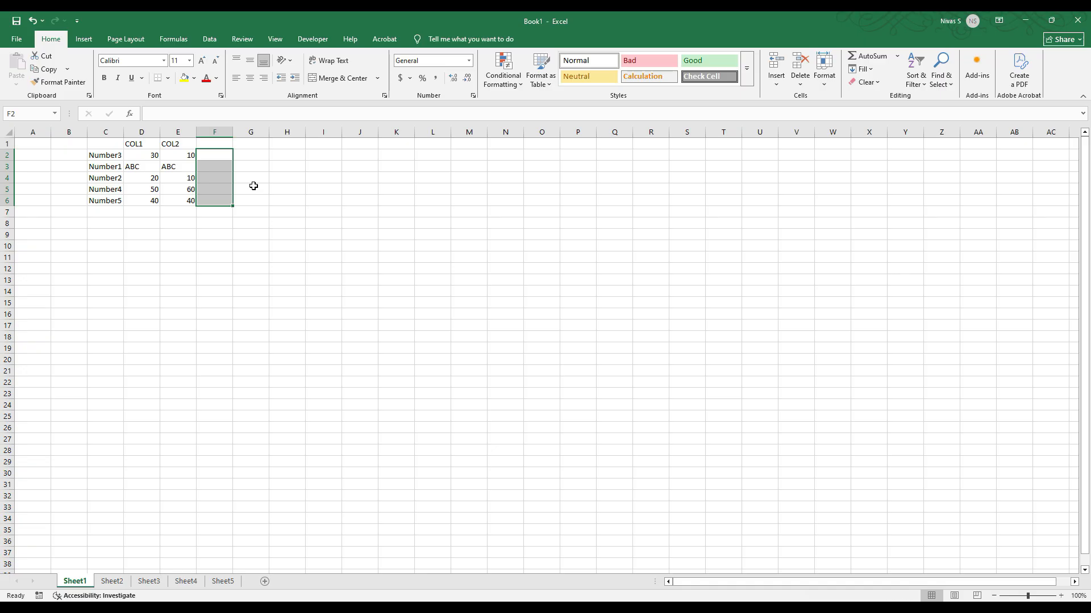
key("Left")
key("Left")
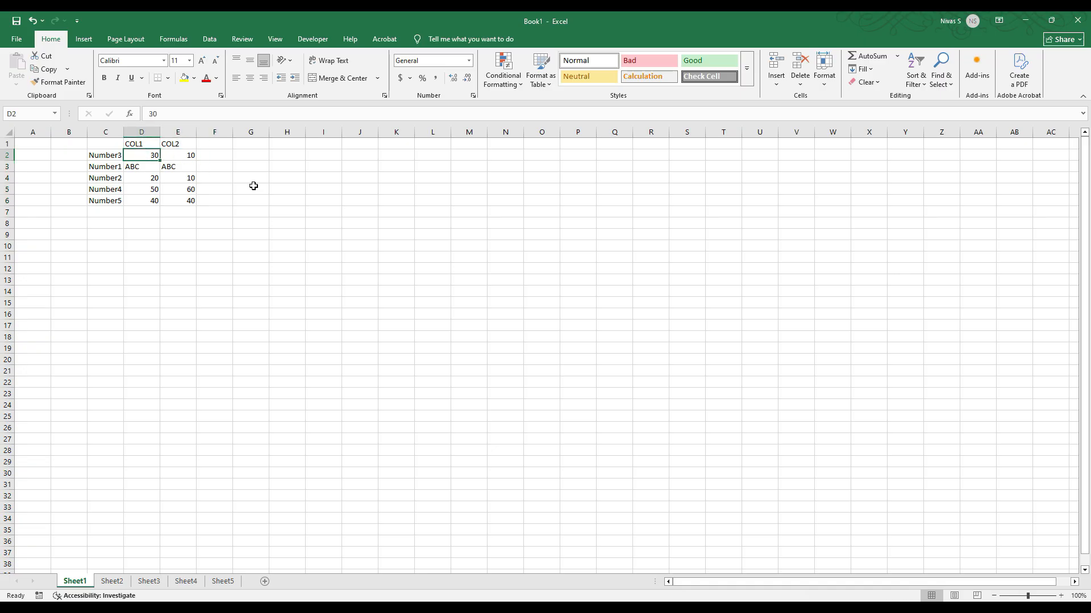
key("Right")
key("Right")
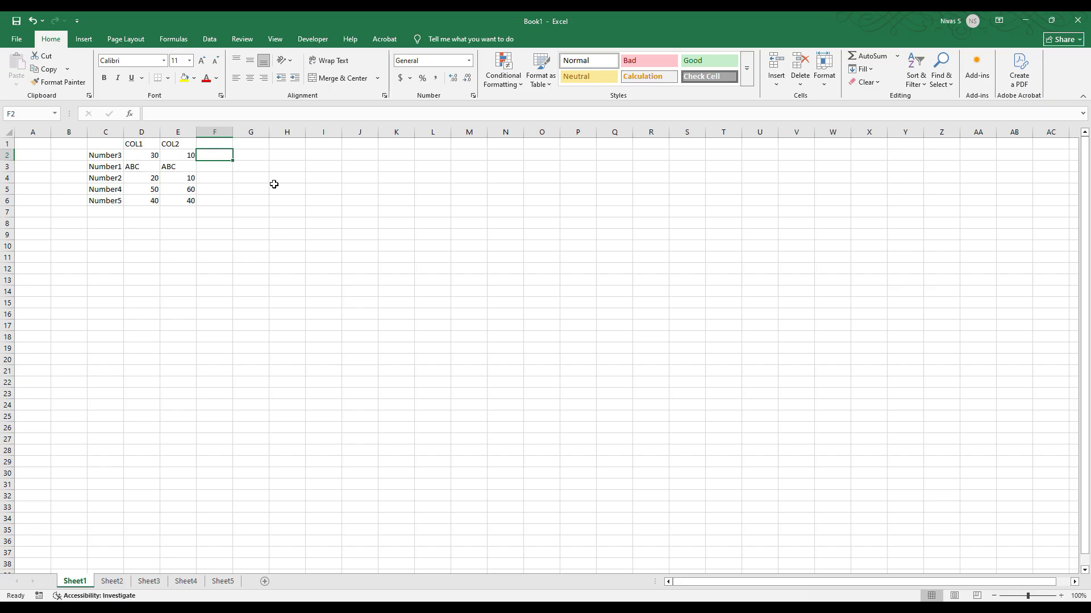
Step: Enter =EXACT(D2,E2) in F2 again, picking the two cell references directly from the Number3 row
type("=EXTAC")
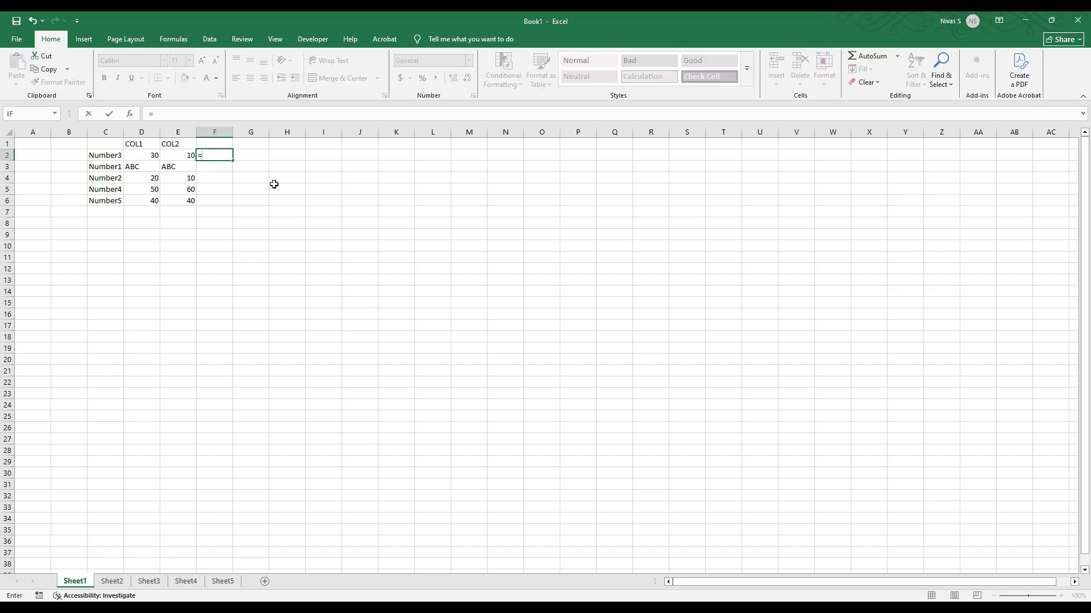
key("BackSpace")
key("BackSpace")
key("BackSpace")
type("ACT(")
key("Left")
key("Left")
type(",")
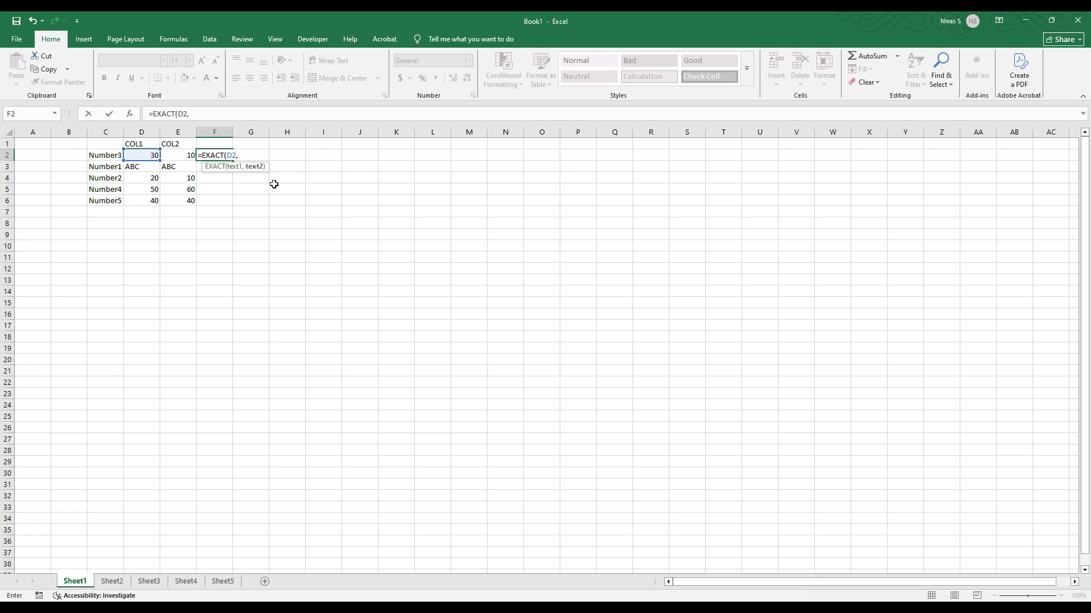
key("Left")
key("Return")
Step: Fill the EXACT formula from F2 down to F6, and review the Number5 row's comparison
left_click(228, 155)
double_click(233, 163)
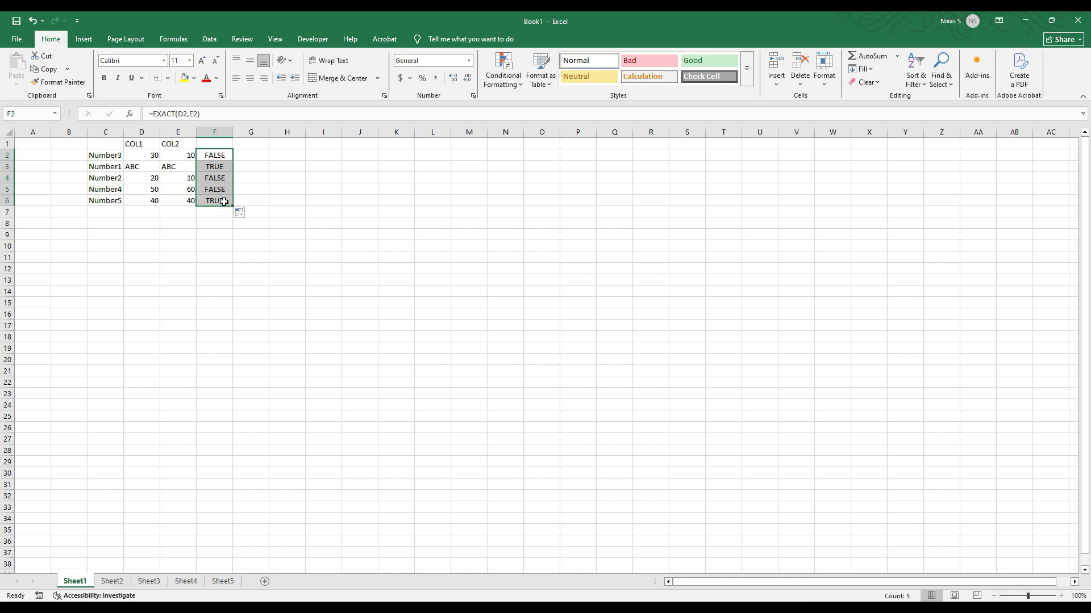
left_click_drag(148, 202, 233, 203)
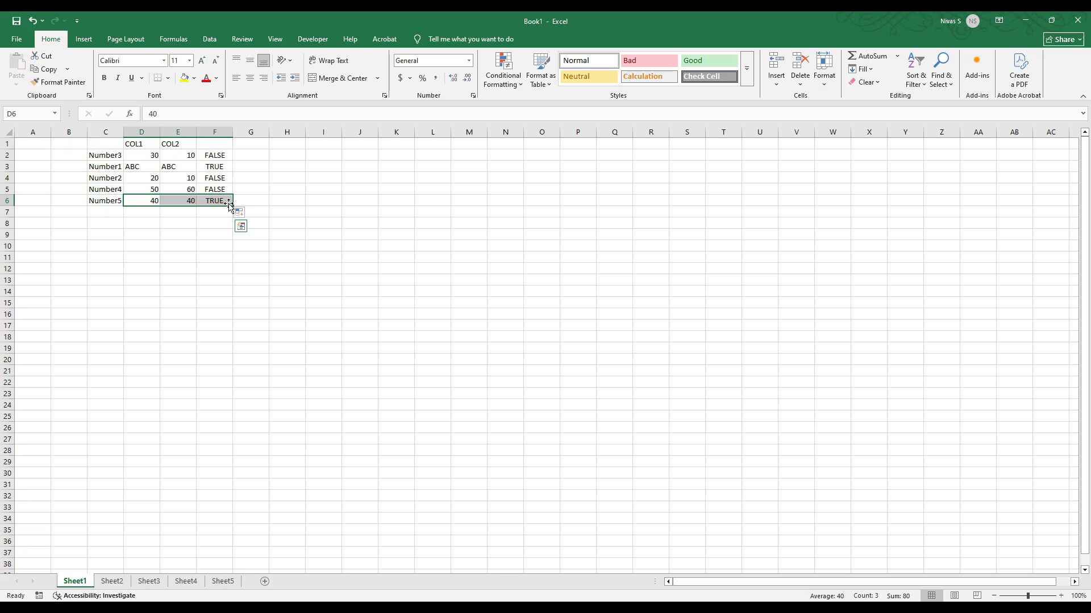
left_click(218, 199)
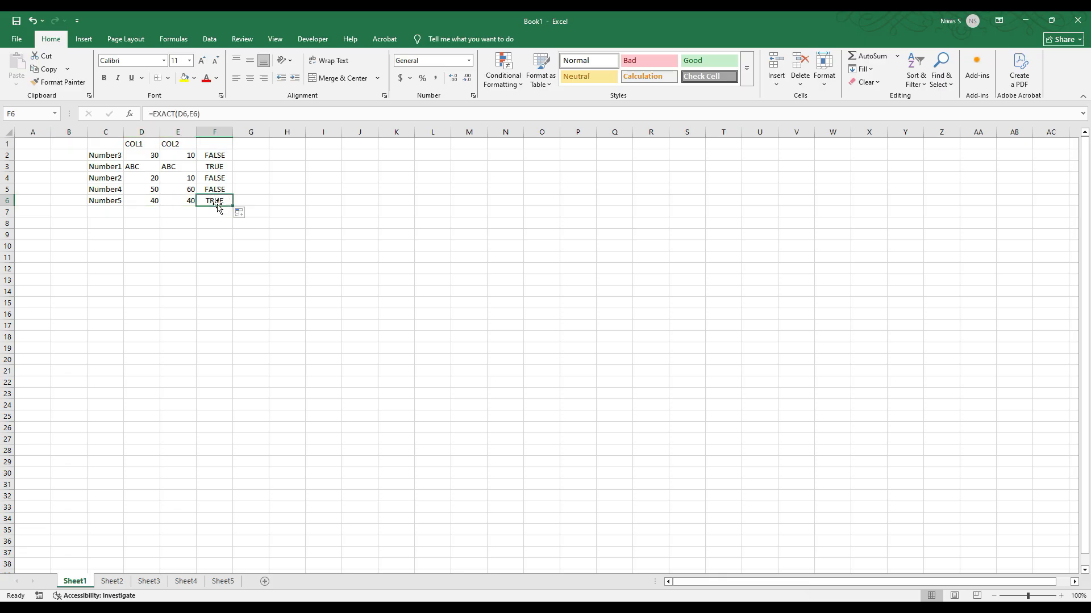
Step: Clear the EXACT formulas from F2:F6 and undo that deletion
left_click(218, 159)
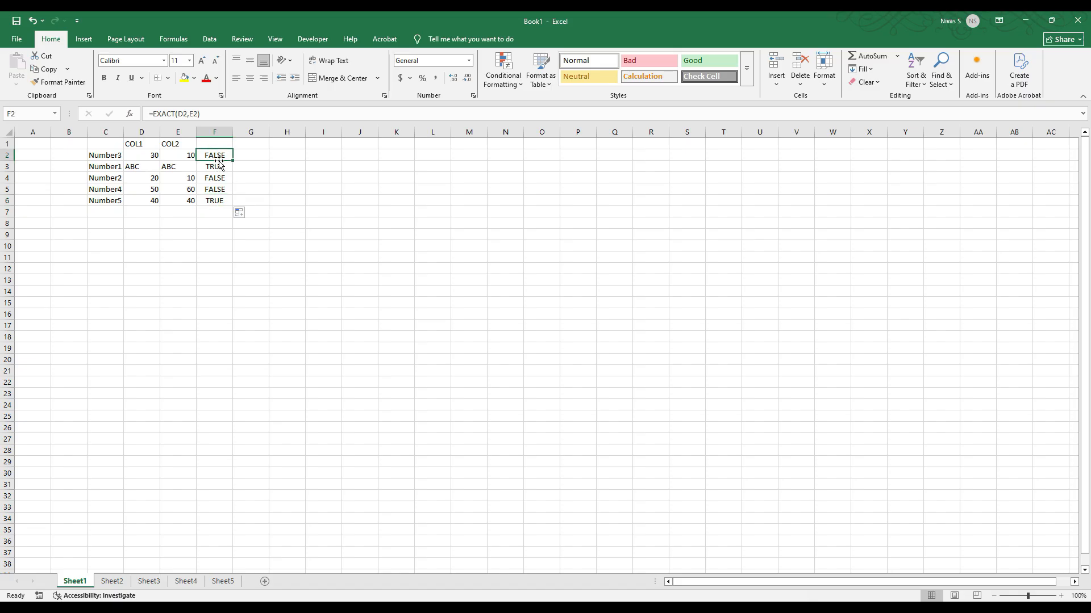
key("Down")
key("Down")
key("Down")
key("Up")
key("Up")
key("Up")
key("shift+Down")
key("shift+Down")
key("shift+Down")
key("shift+Down")
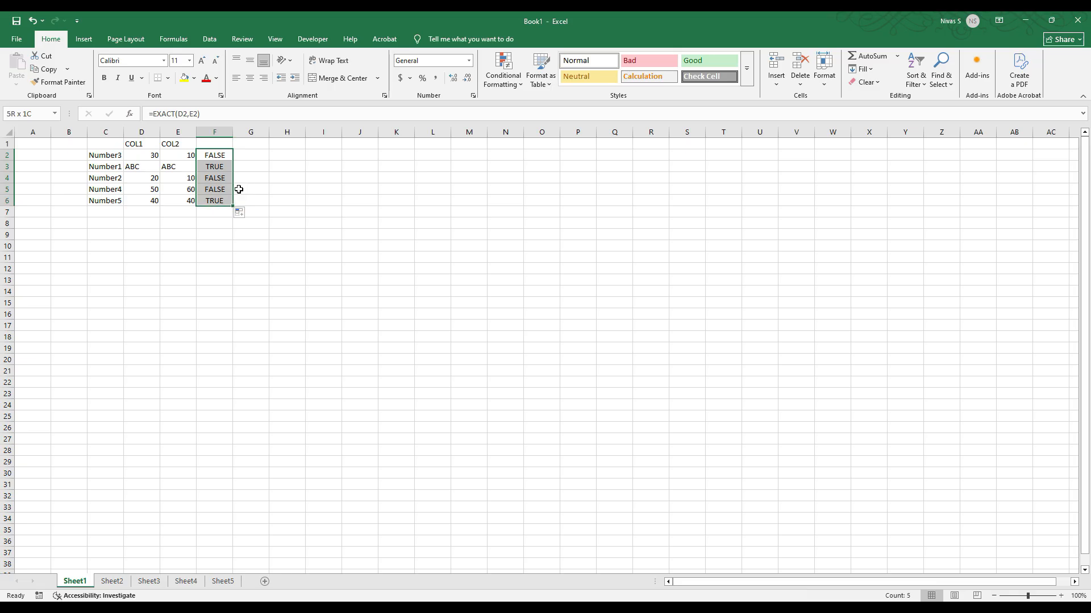
key("Delete")
left_click(224, 152)
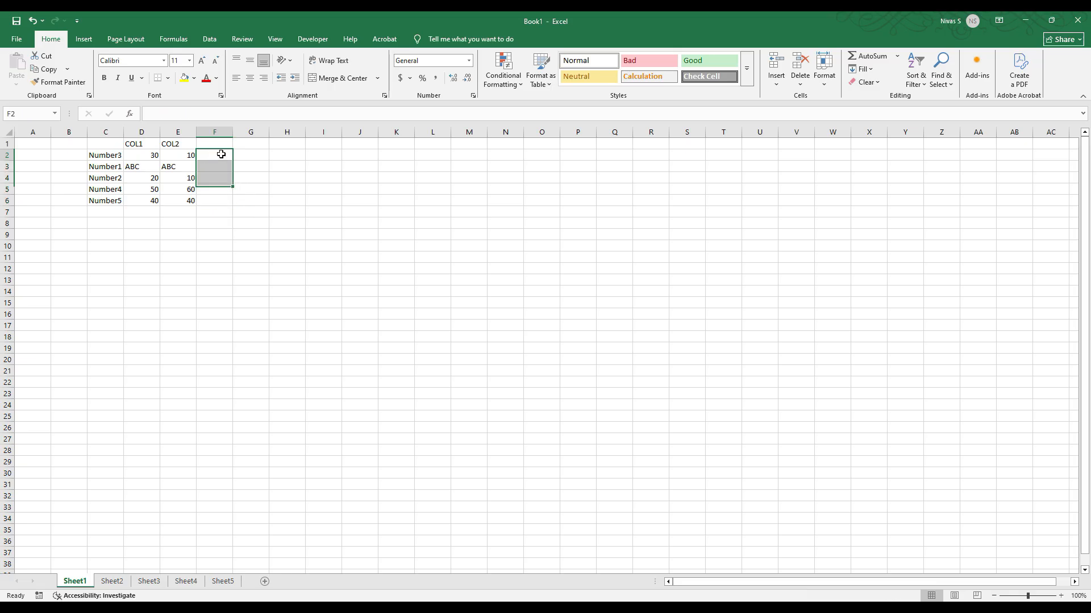
key("ctrl+z")
Step: Clear F3:F7 below the first EXACT formula and refill the formula from F2 down to F4
left_click(219, 168)
left_click_drag(219, 167, 223, 209)
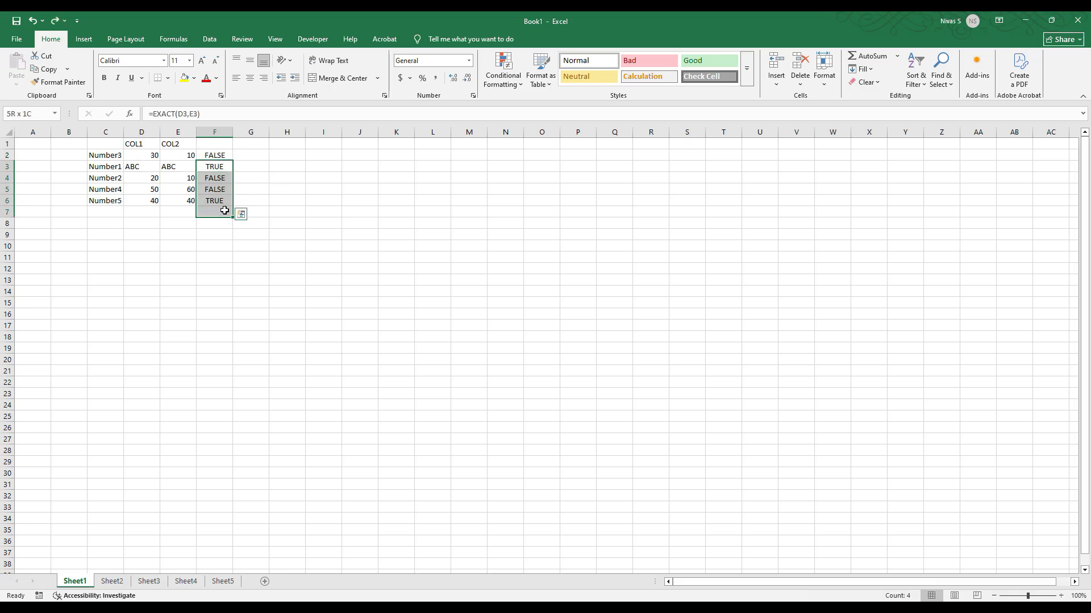
key("Delete")
left_click(220, 156)
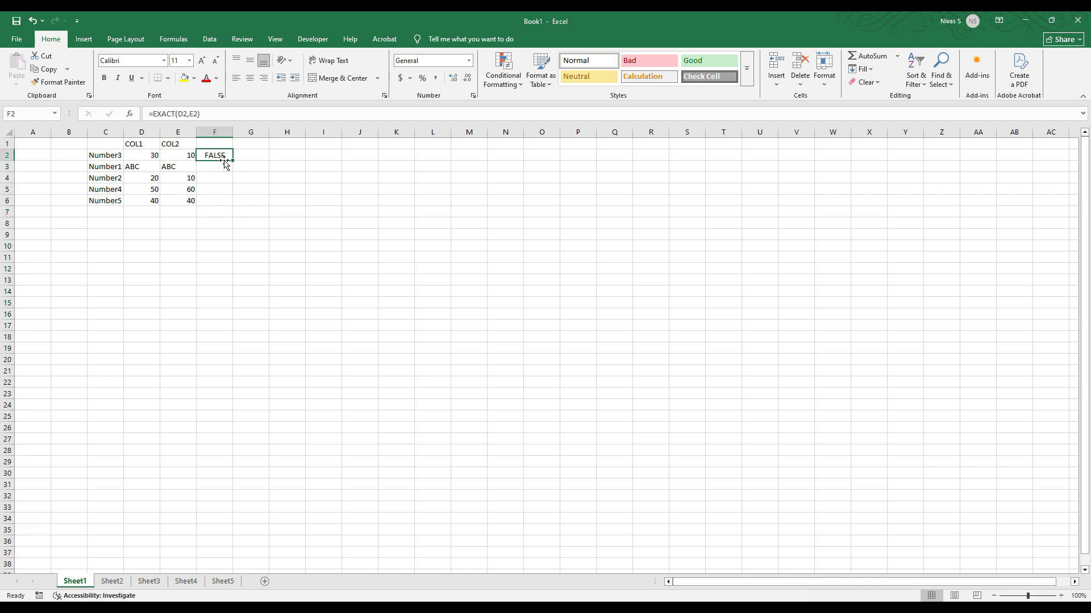
left_click_drag(235, 161, 235, 184)
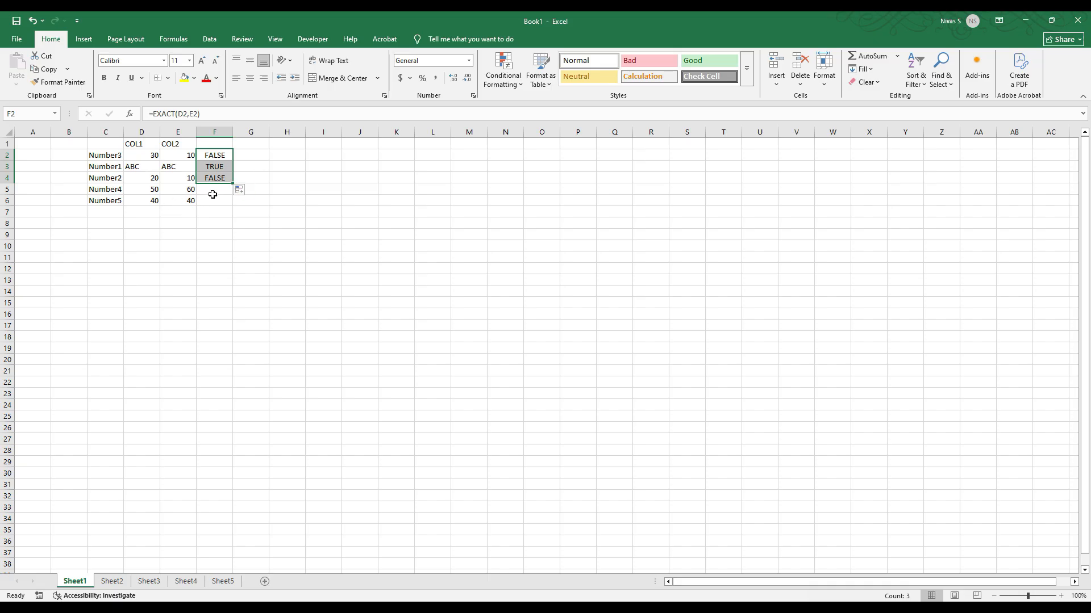
left_click(213, 194)
left_click(214, 205)
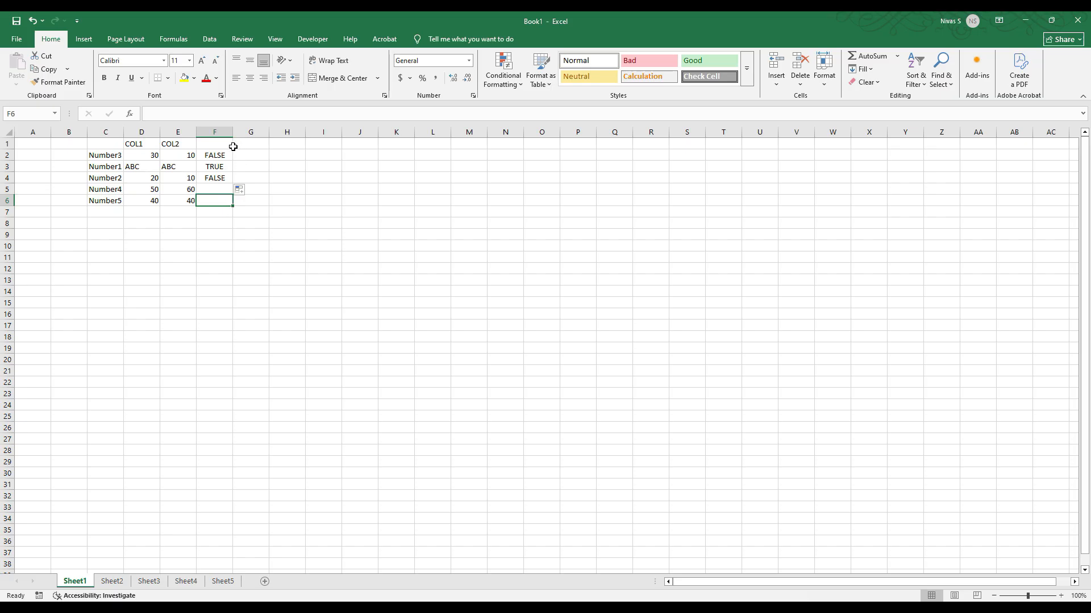
Step: Clear all EXACT formulas from F2:F6 and return to F2
left_click_drag(222, 149, 221, 199)
key("Delete")
left_click(215, 153)
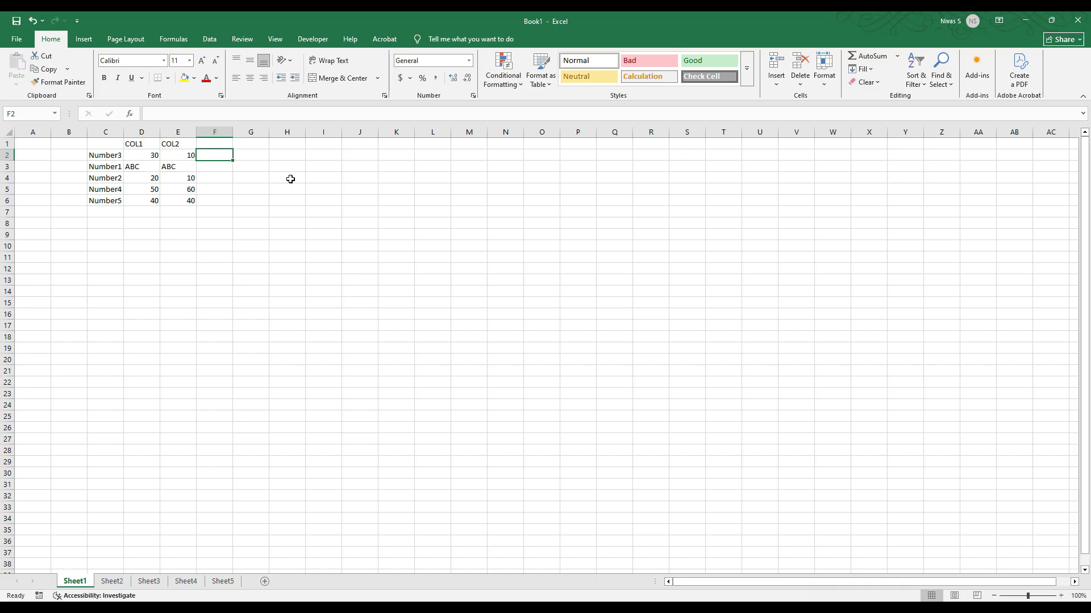
Step: Replace both ABC entries in the Number1 row, D3 and E3, with 10
key("Left")
key("Left")
key("Down")
key("shift+Right")
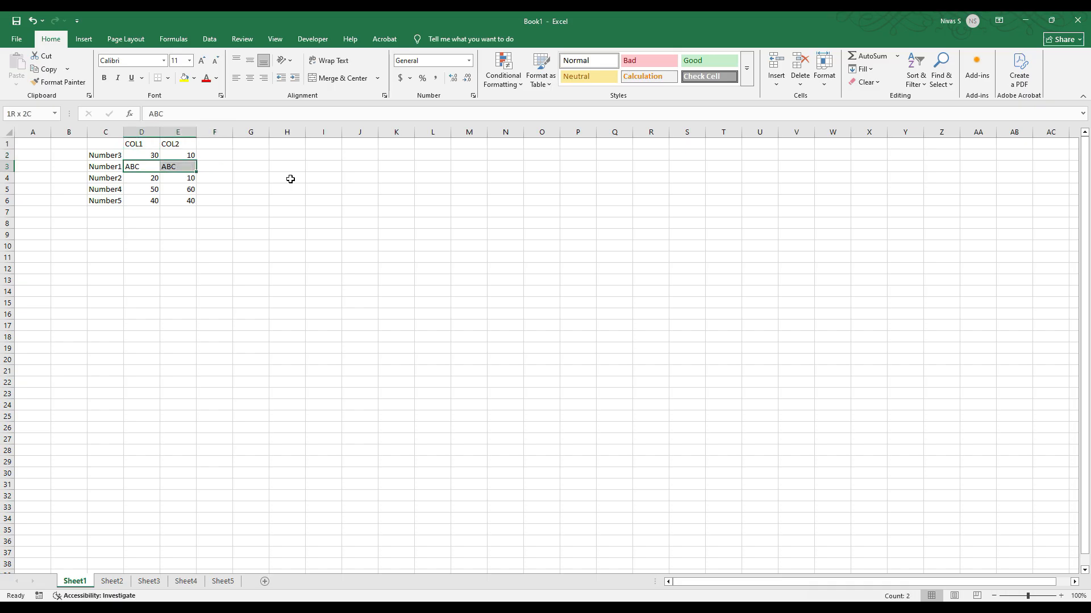
key("shift+Left")
key("shift+Left")
key("shift+Right")
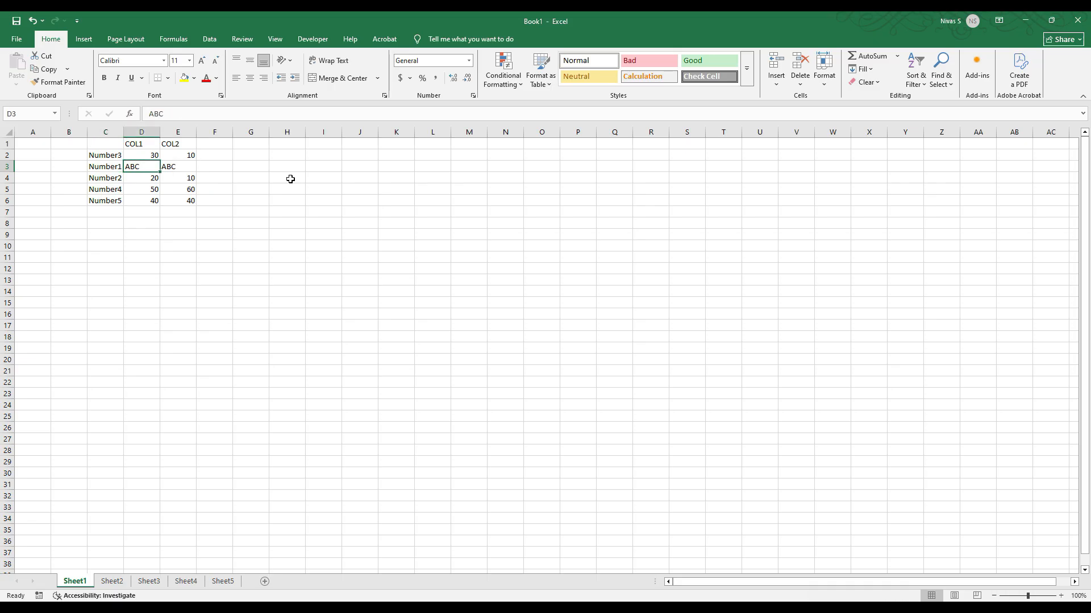
type("10")
key("Tab")
type("10")
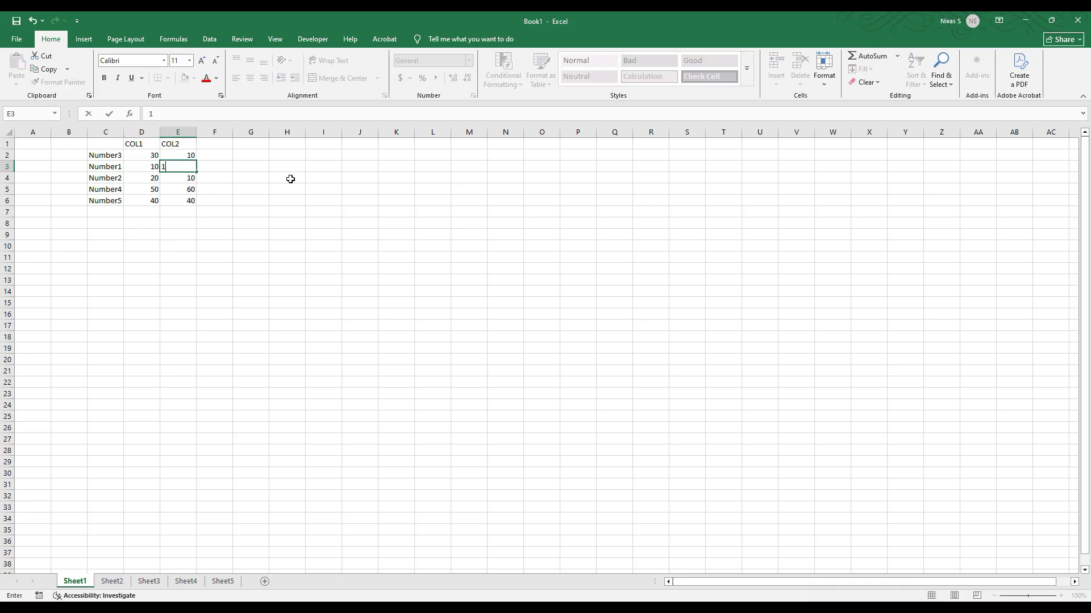
key("Return")
Step: Enter an IF formula in F2 that tests D2>40 and has an empty text string as its true value
key("Up")
key("Right")
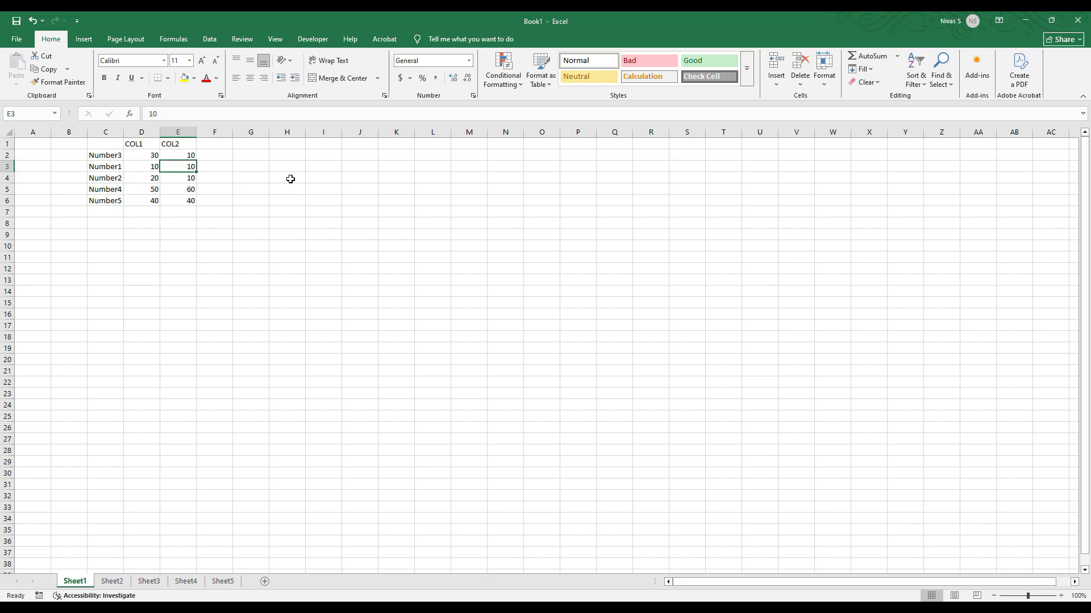
key("Right")
key("Up")
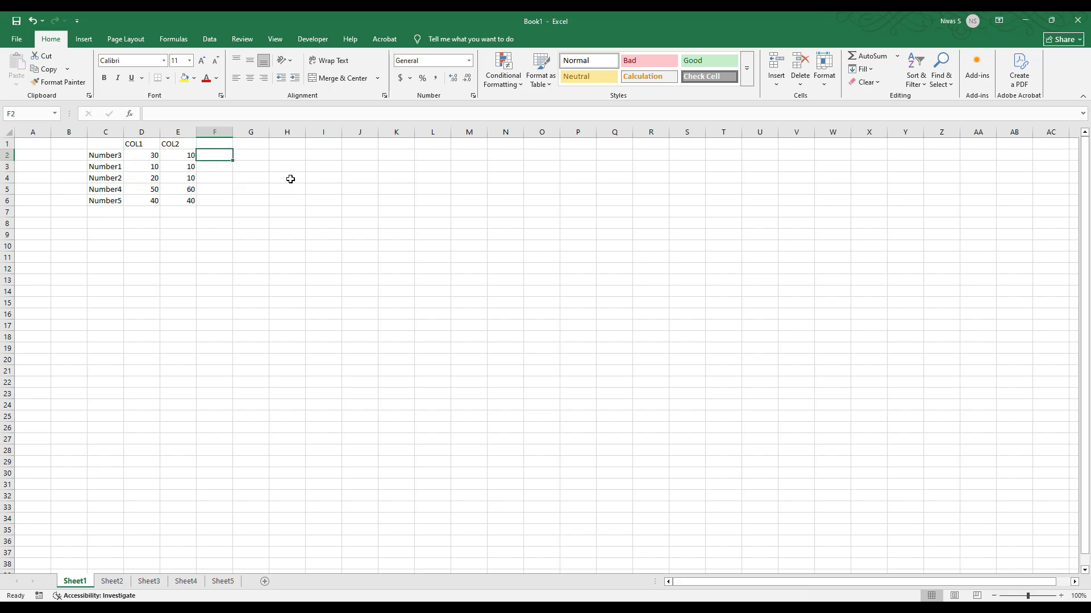
type("=")
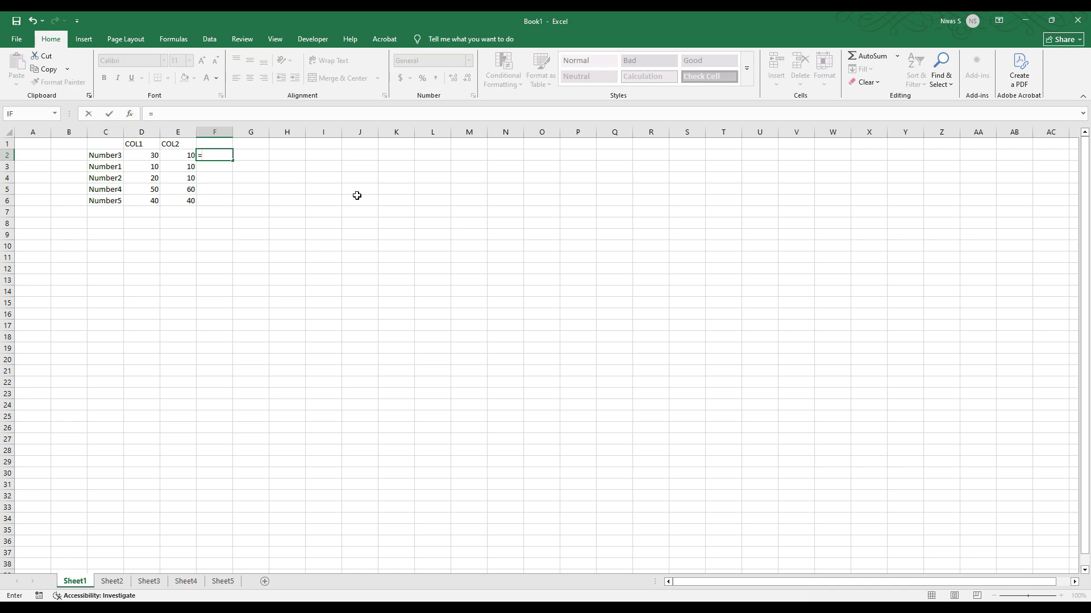
type("IF")
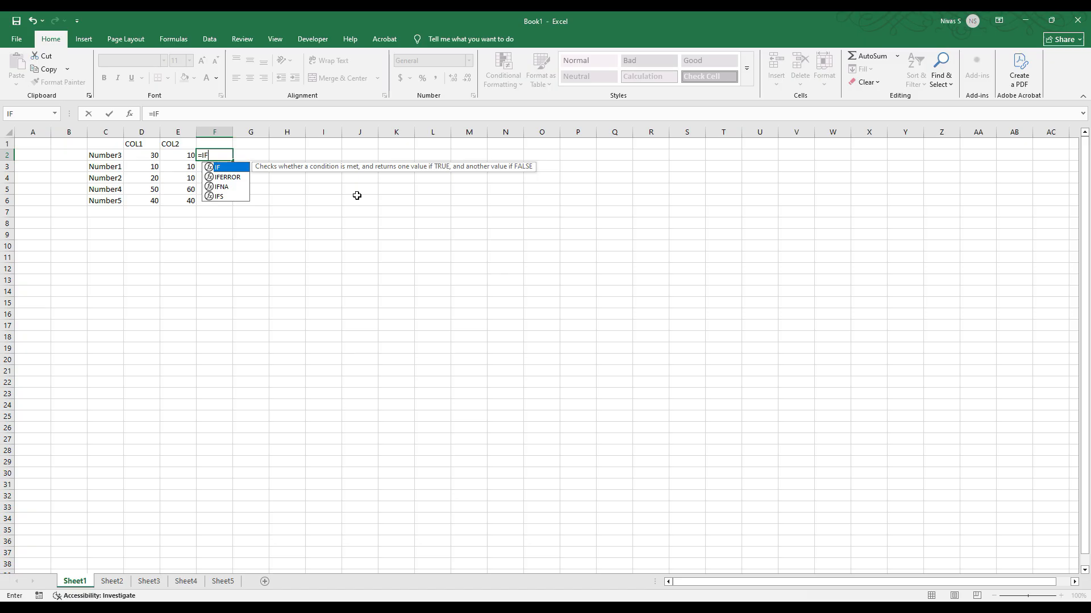
type("(")
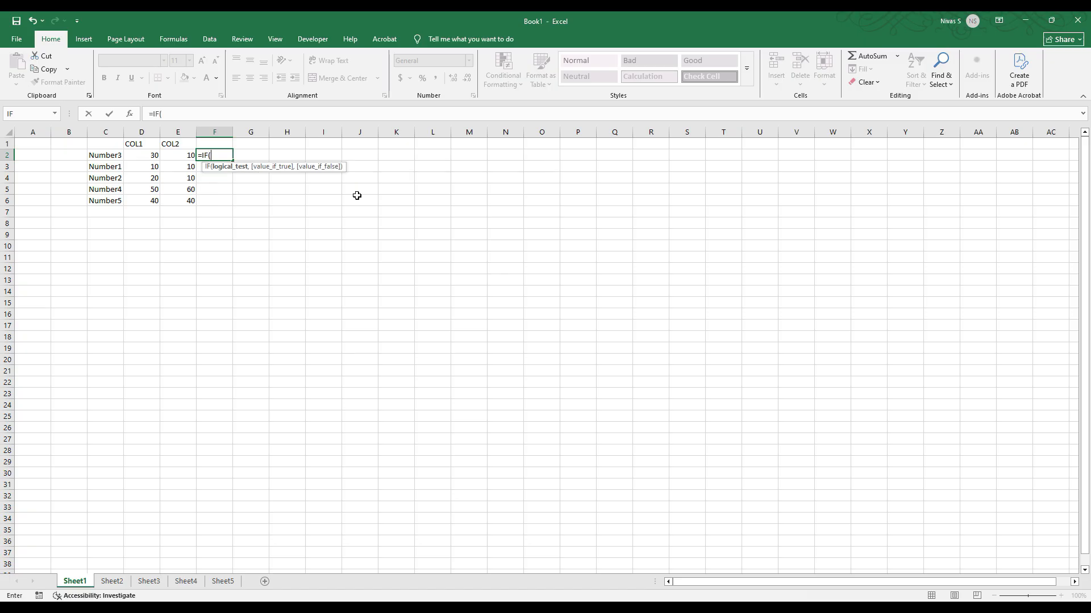
left_click(147, 156)
type(">")
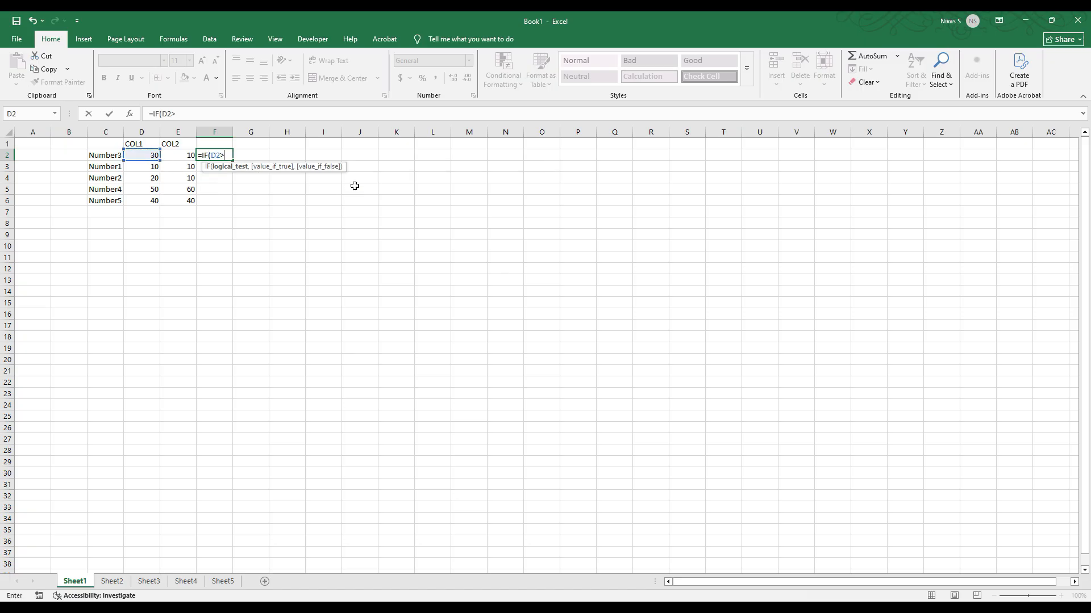
type("40)")
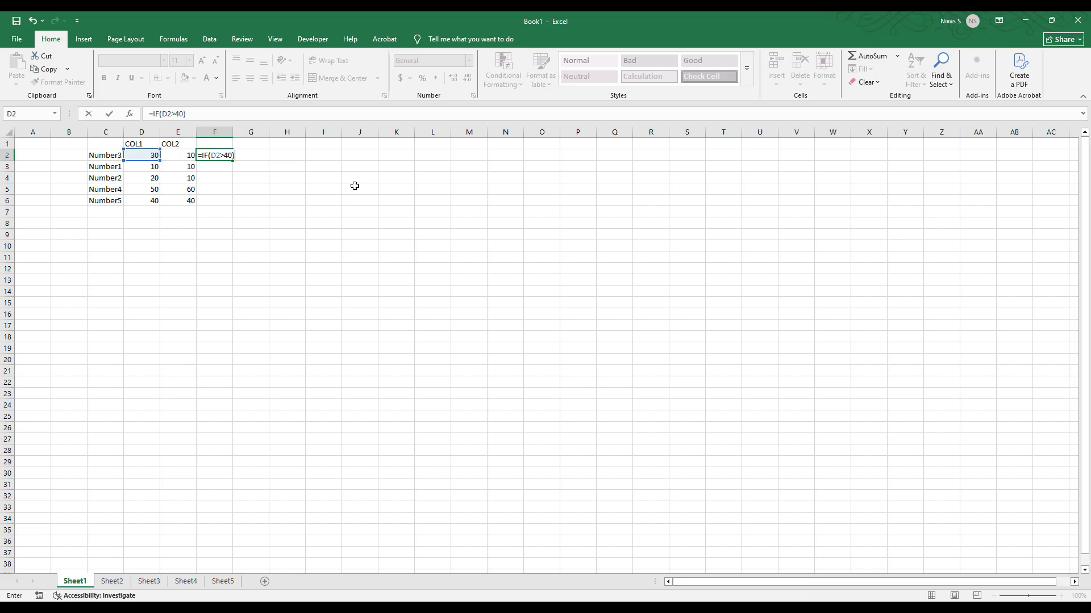
key("BackSpace")
type(",")
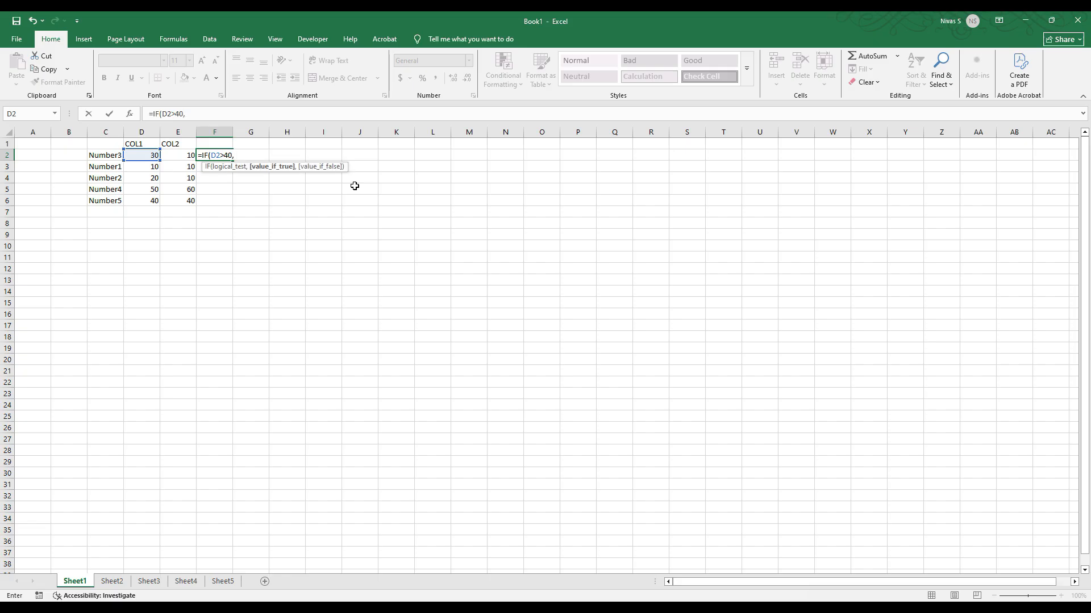
type("\"\"")
key("Return")
Step: Complete the F2 formula as =IF(D2>40,"BIG","SMALL")
key("Up")
left_click(190, 110)
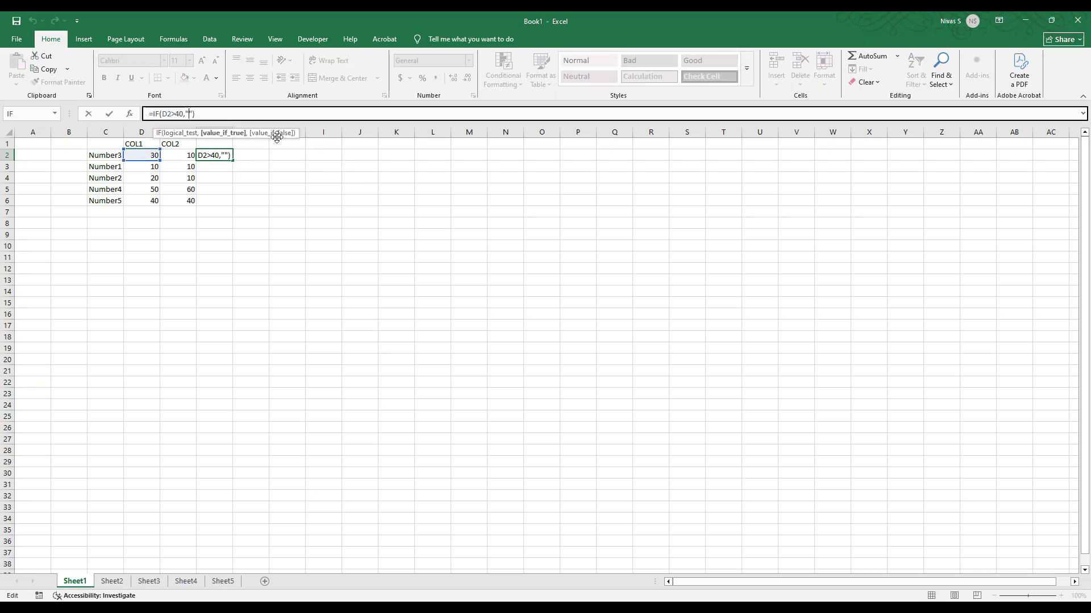
type("BIG\"")
type(",")
type("\"S\"")
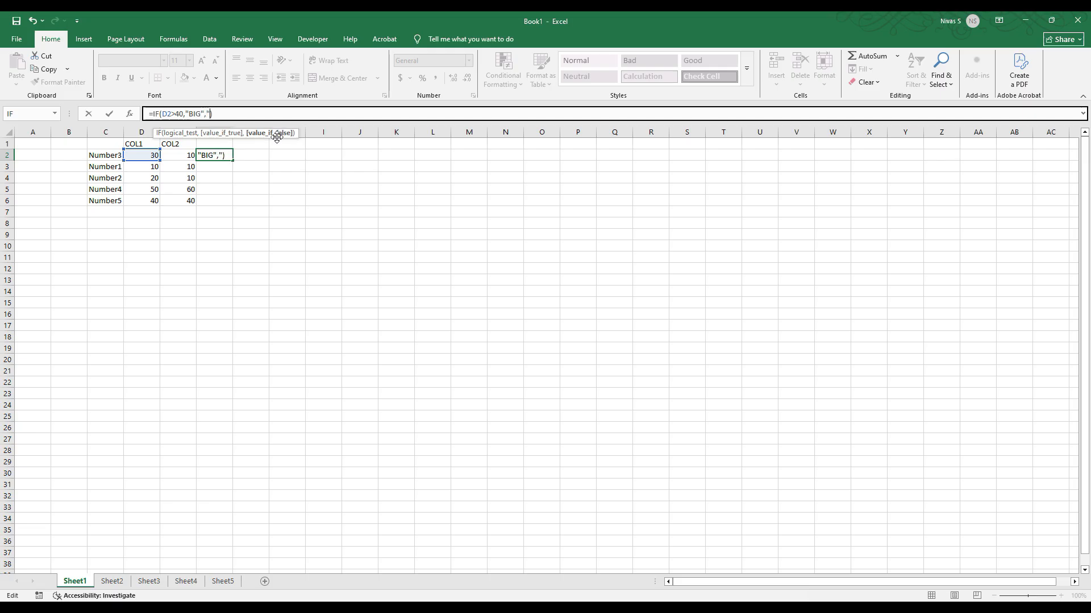
key("Left")
type("SMALL")
key("Return")
Step: Review the IF formula in F2, highlighting its "BIG" and "SMALL" arguments, and keep it as is
left_click(227, 155)
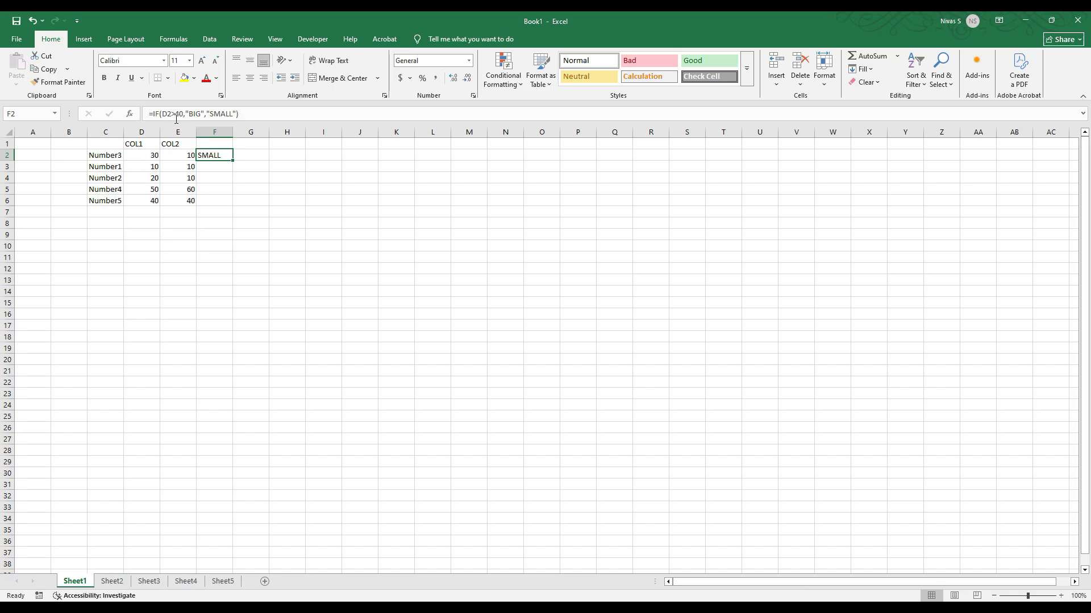
key("F2")
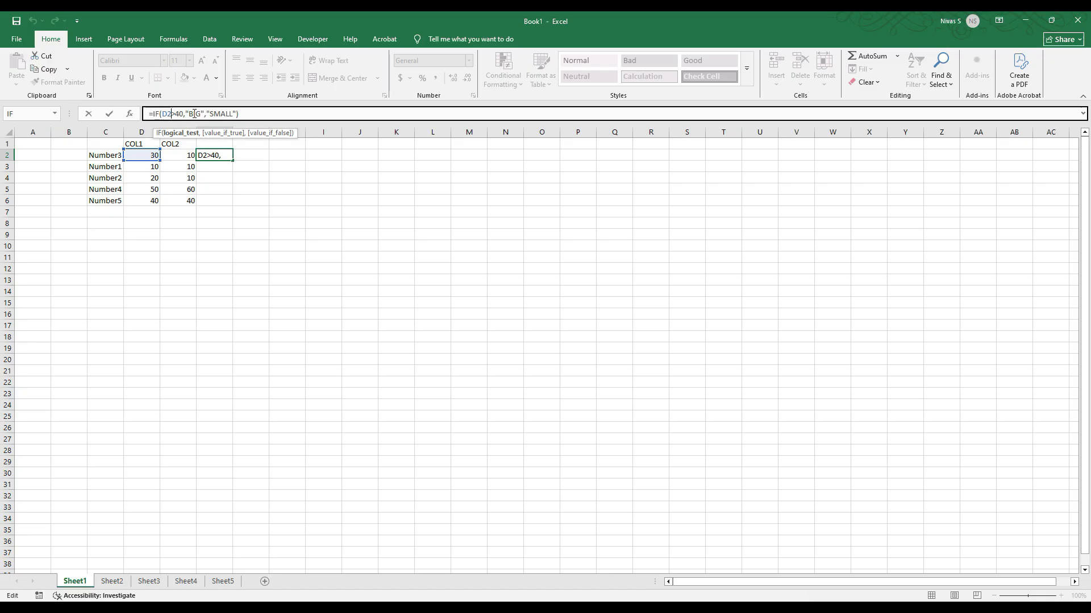
left_click_drag(183, 114, 205, 114)
left_click(210, 114)
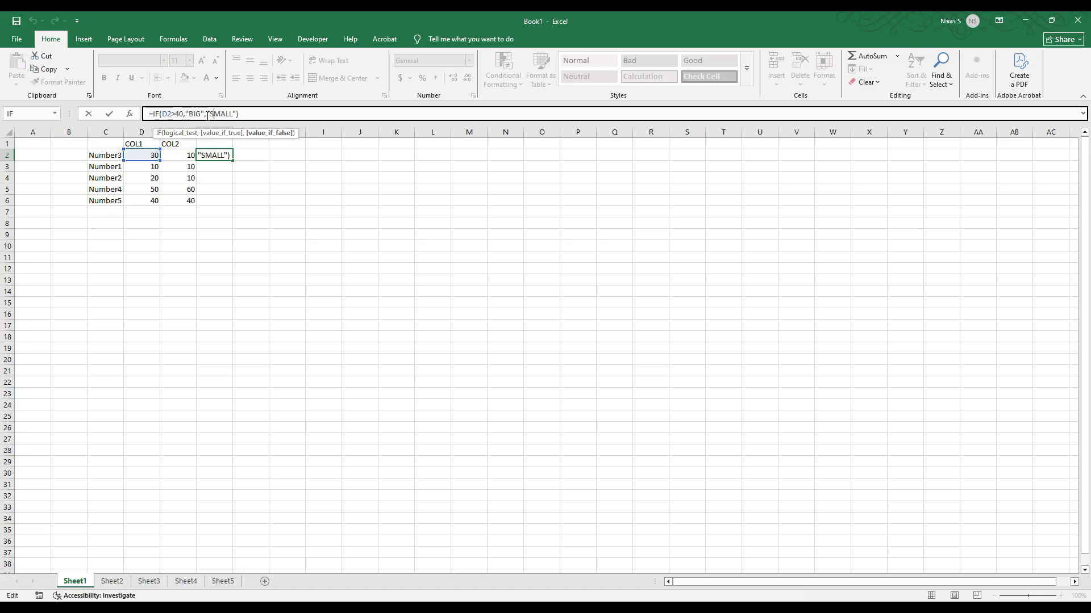
left_click_drag(210, 115, 237, 113)
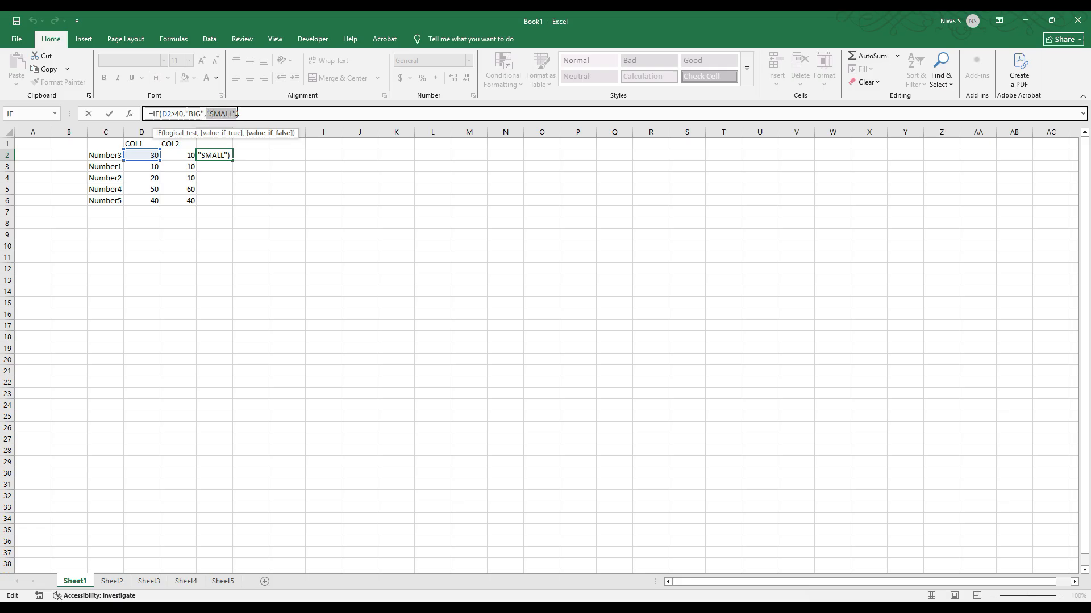
left_click(238, 114)
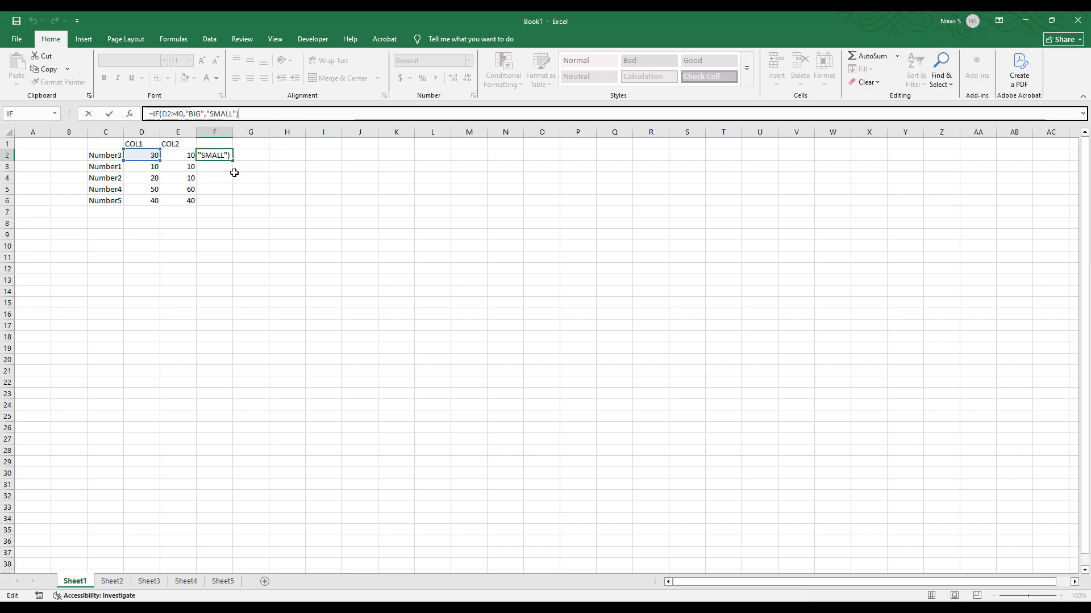
key("ctrl+Return")
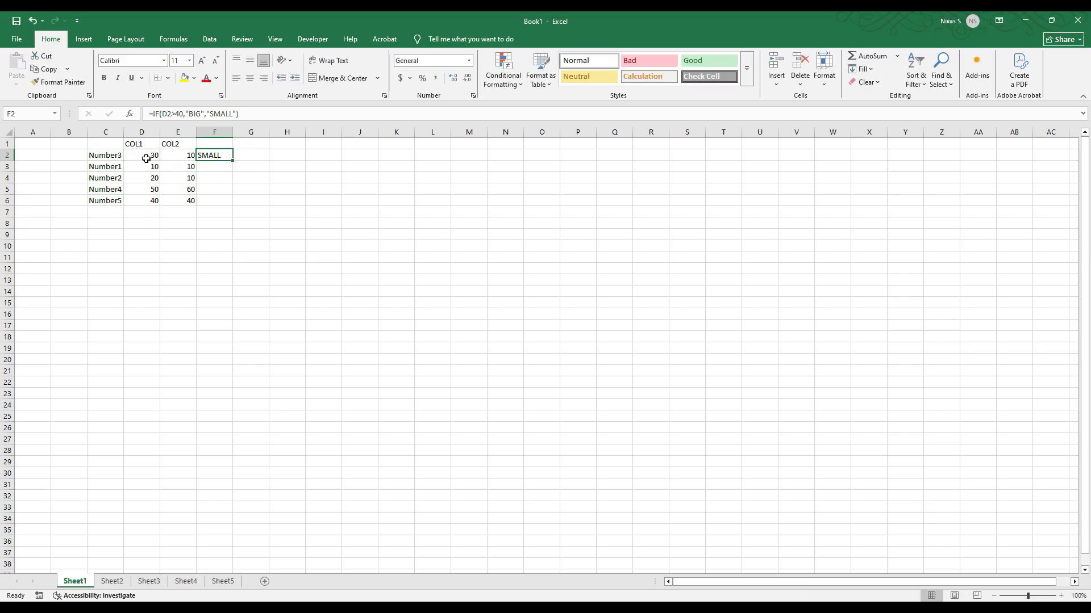
Step: Replace the Number3 and Number1 labels in C2 and C3 with people's first names
left_click(106, 158)
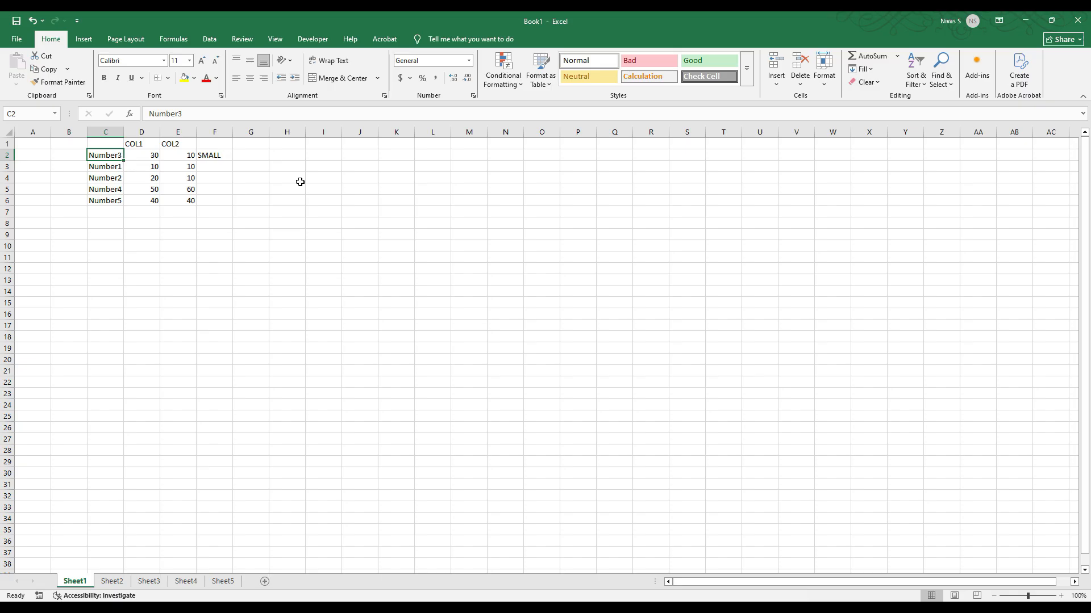
type("Tm")
key("Return")
key("Up")
type("Tom")
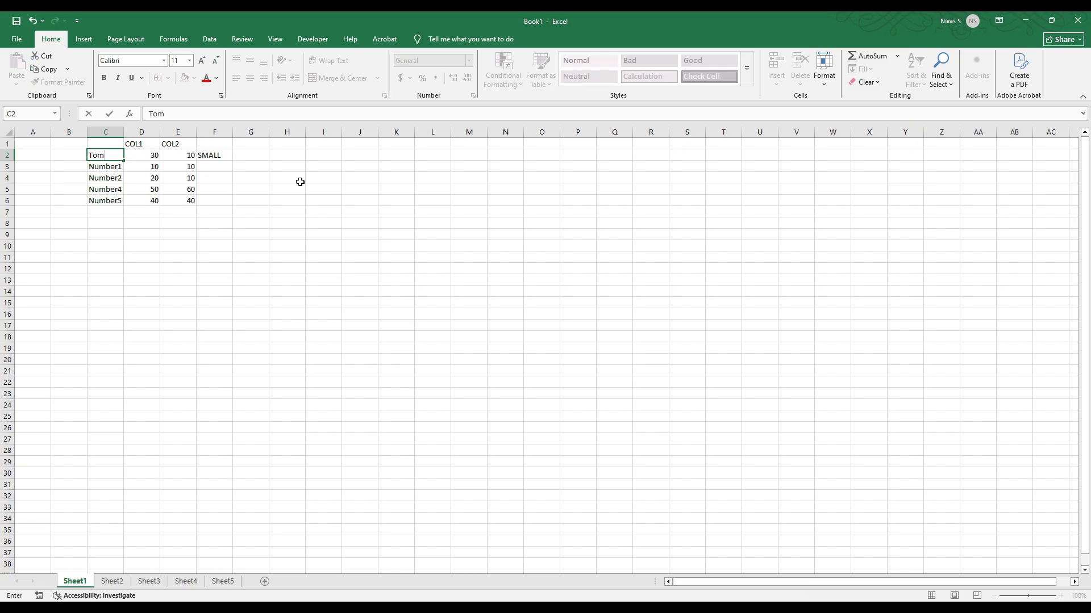
key("Return")
type("Jerry")
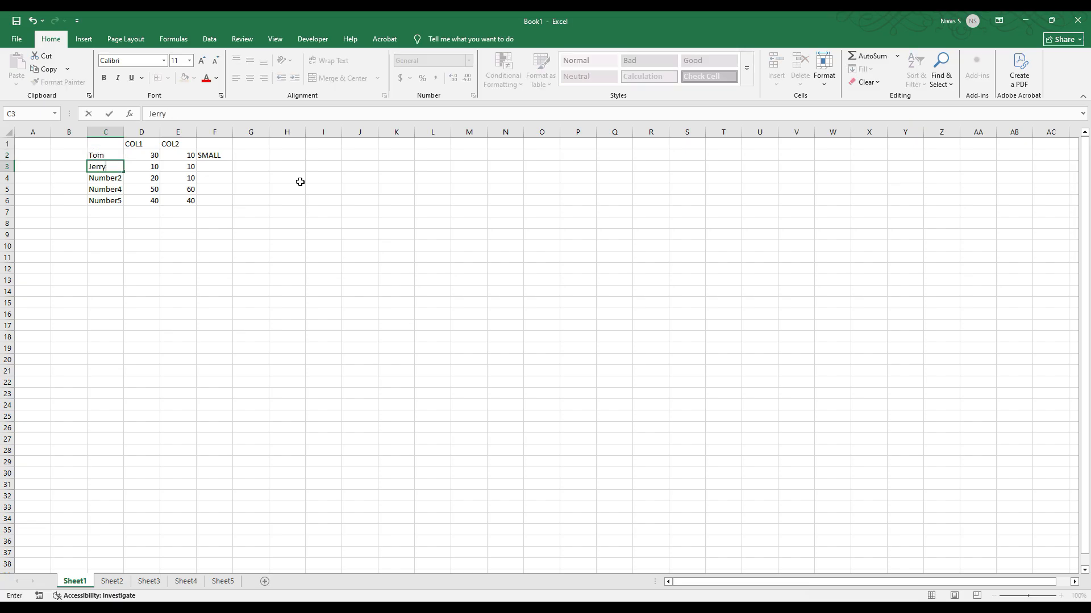
key("Return")
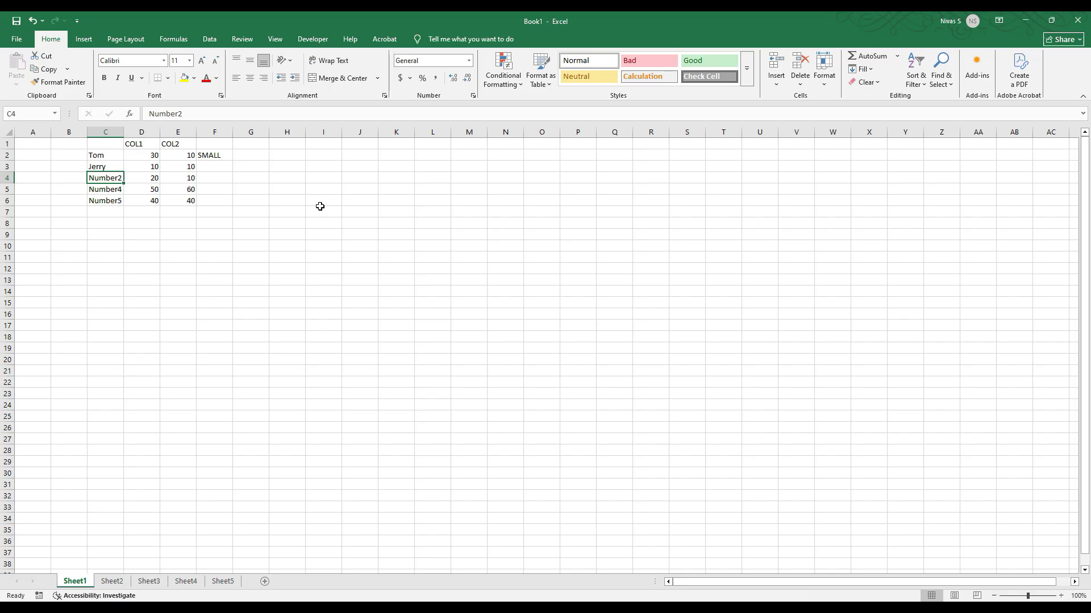
Step: Replace the Number2 and Number4 labels in C4 and C5 with people's first names
left_click(1025, 595)
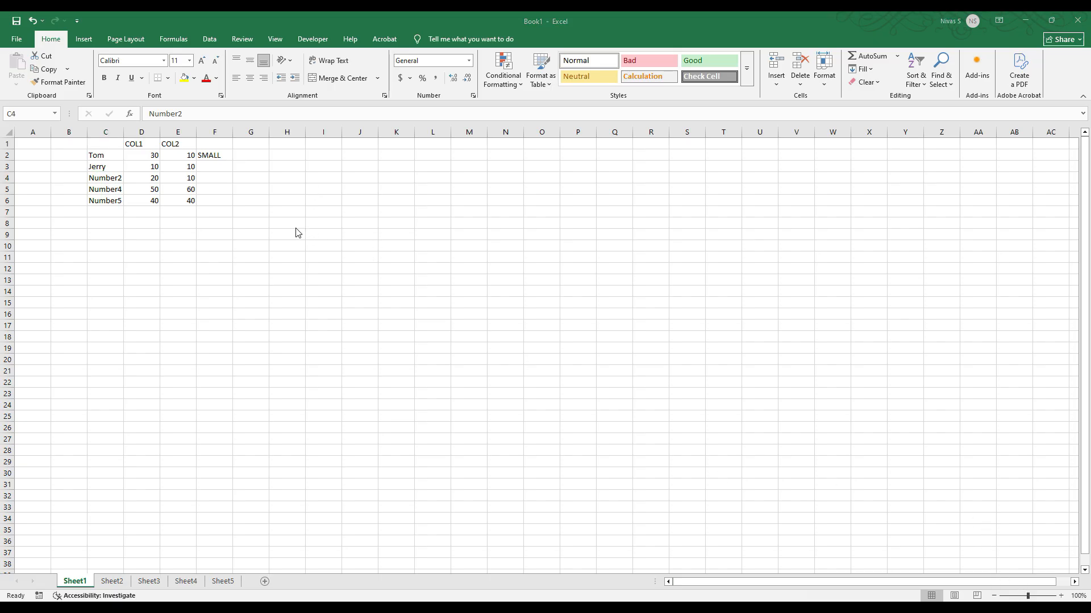
left_click(111, 180)
type("Marry")
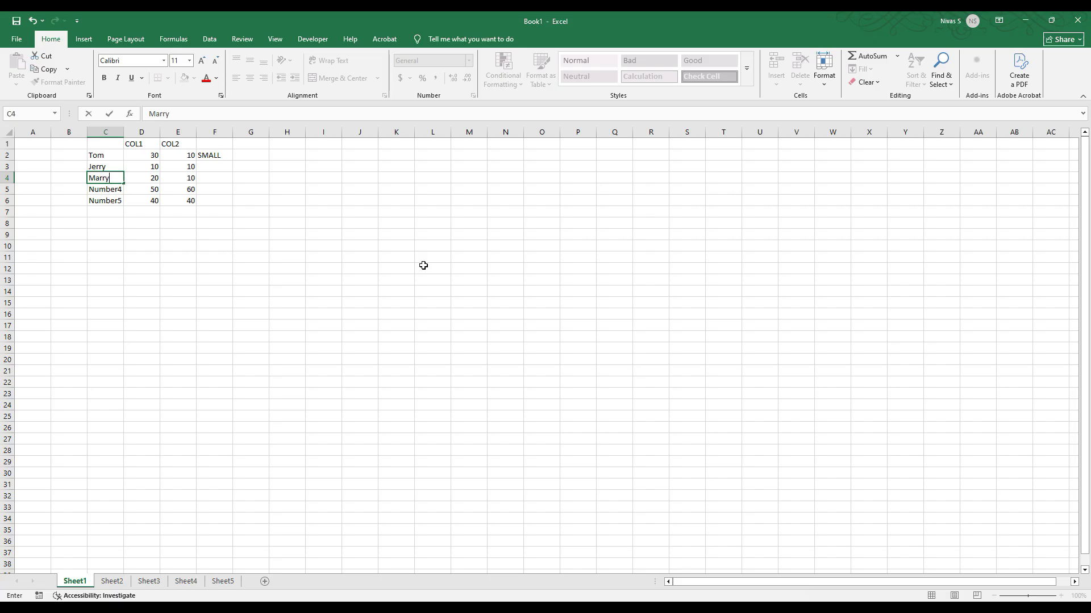
key("Return")
type("John")
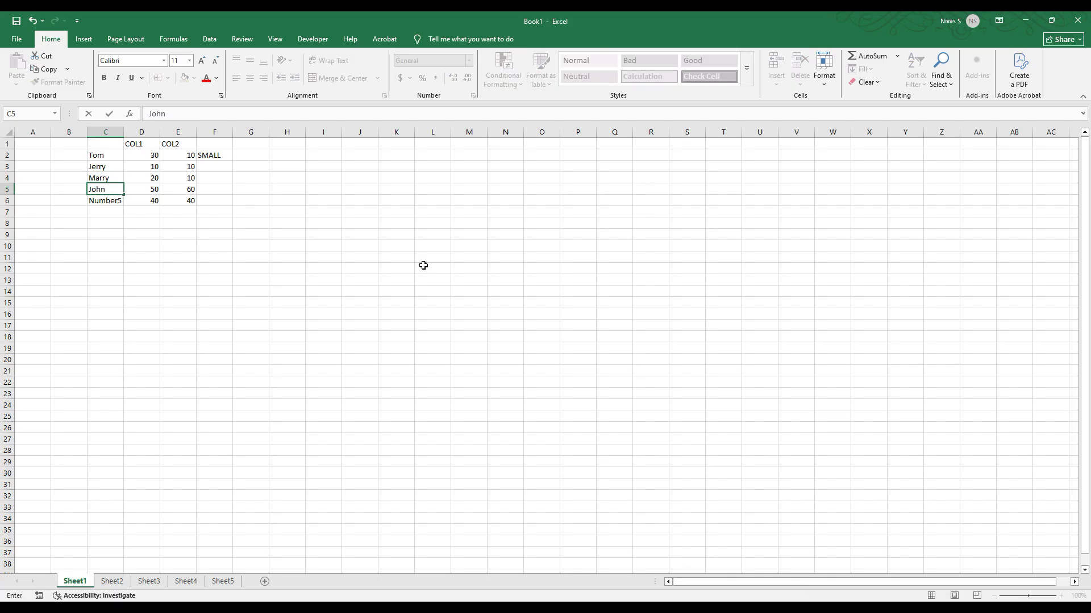
key("Return")
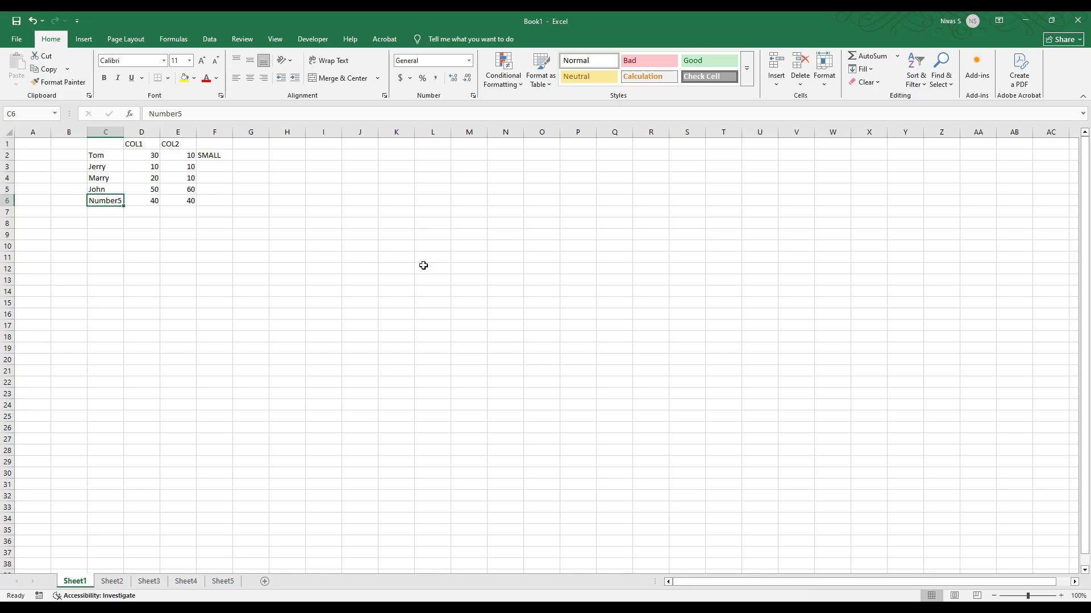
Step: Replace the Number5 label in C6 with a person's first name and rename headers D1 and E1 as Maths and Science
type("Susan")
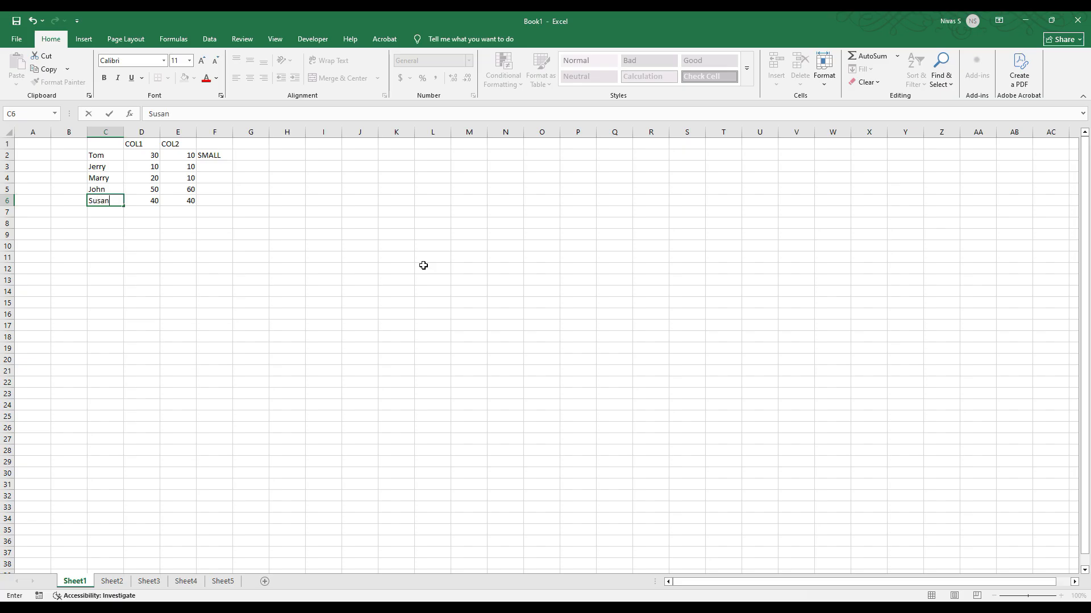
key("Return")
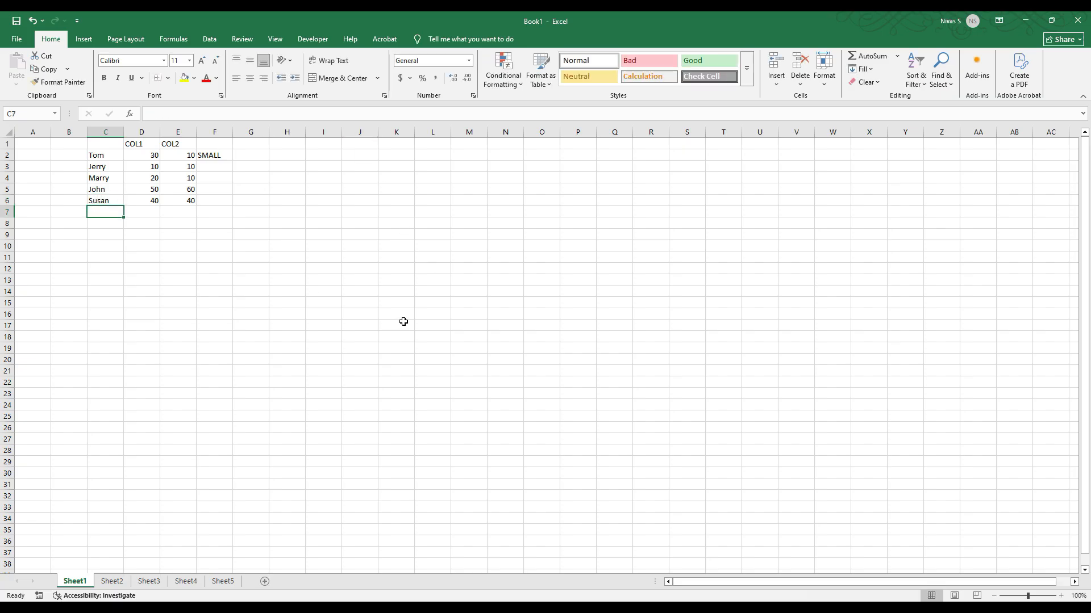
left_click(142, 145)
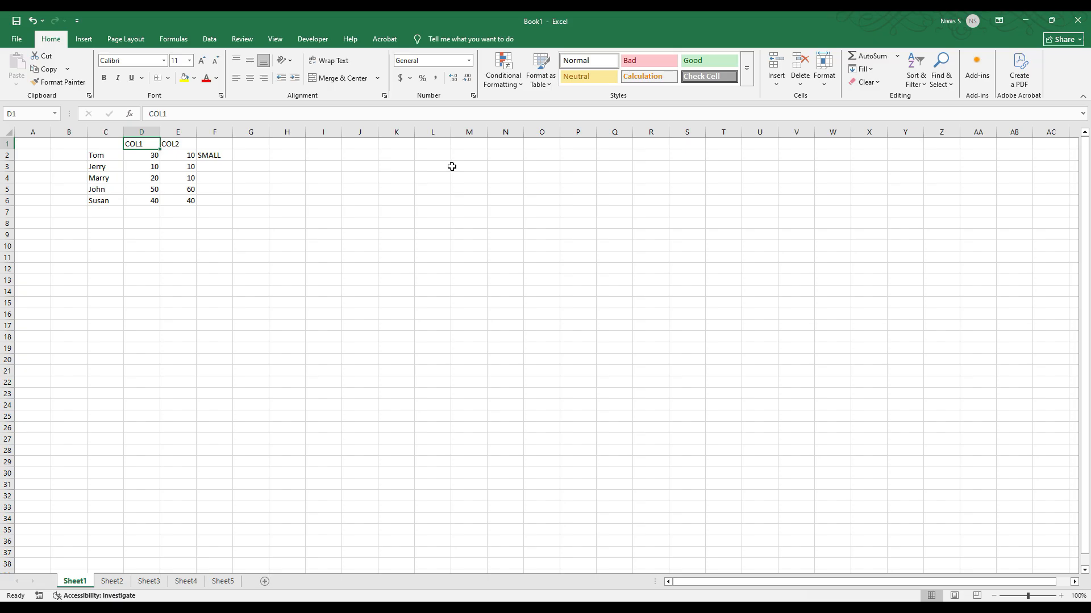
type("Subject")
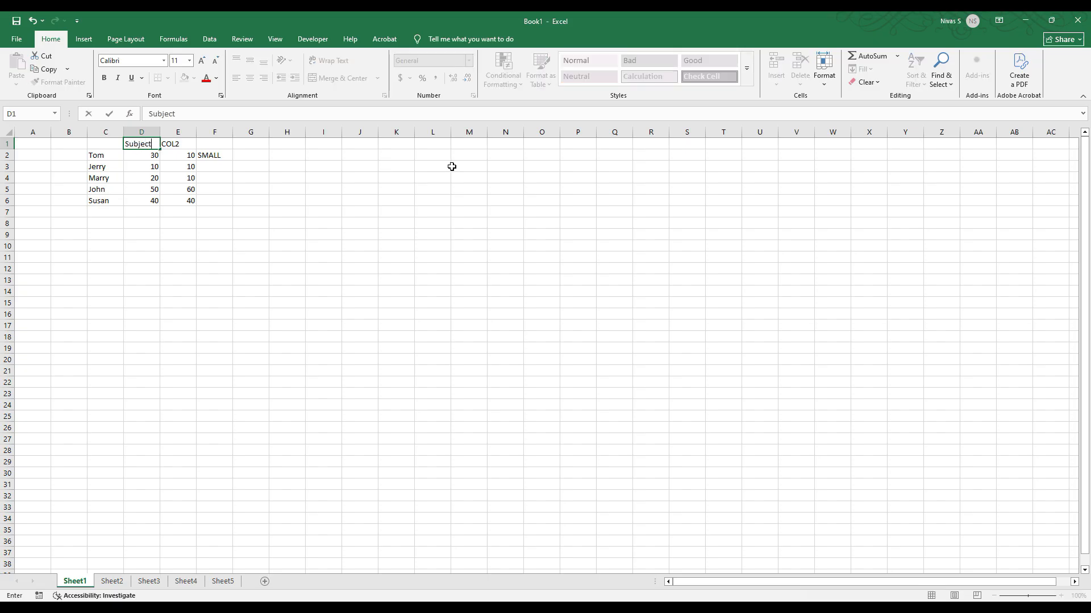
type(" 1")
key("Escape")
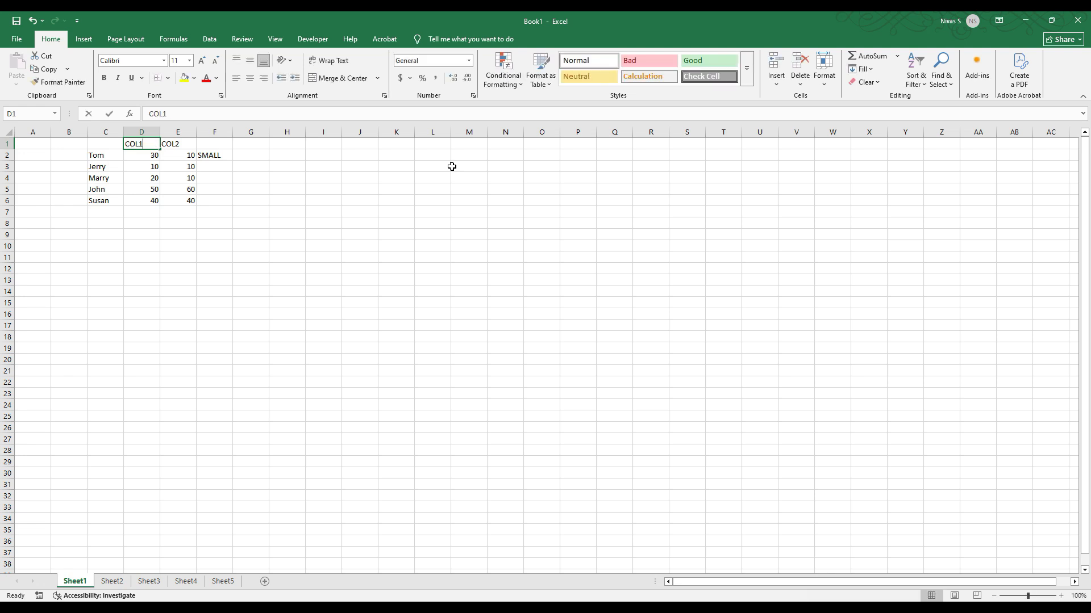
type("Maths")
key("Tab")
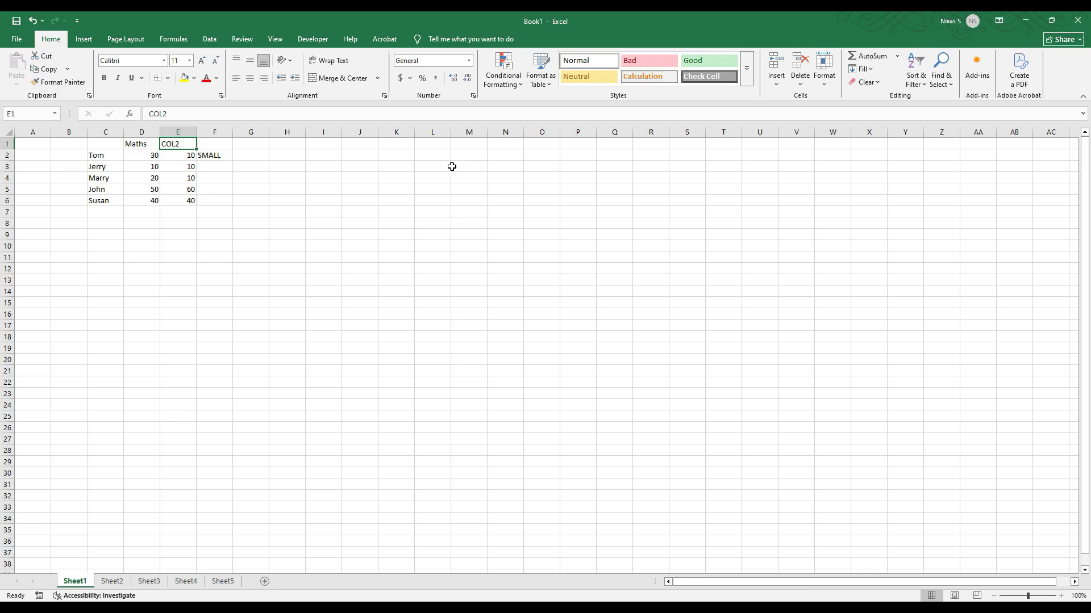
type("Science")
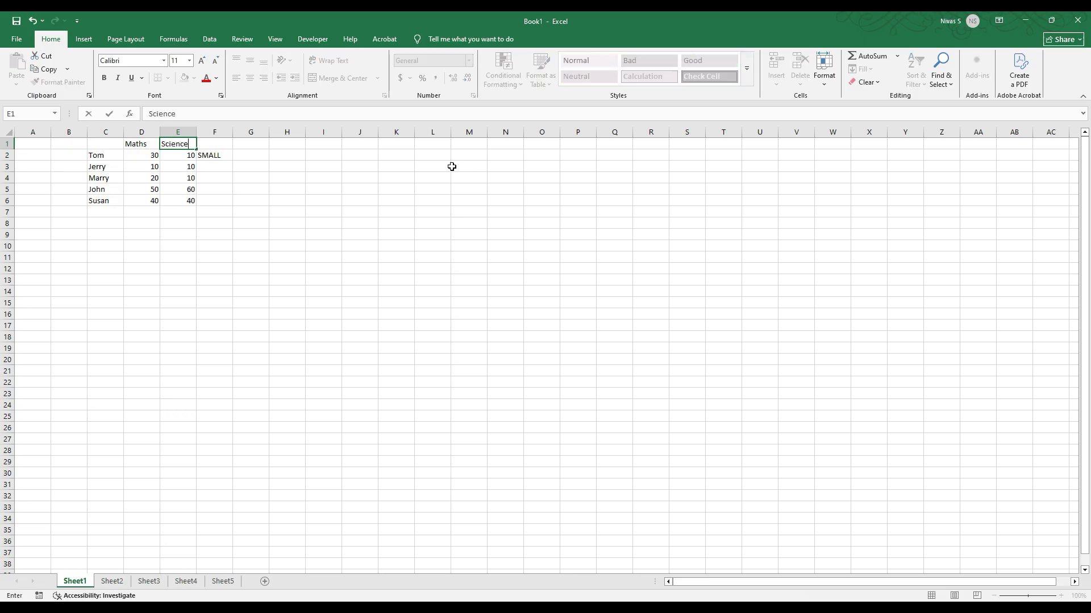
key("Return")
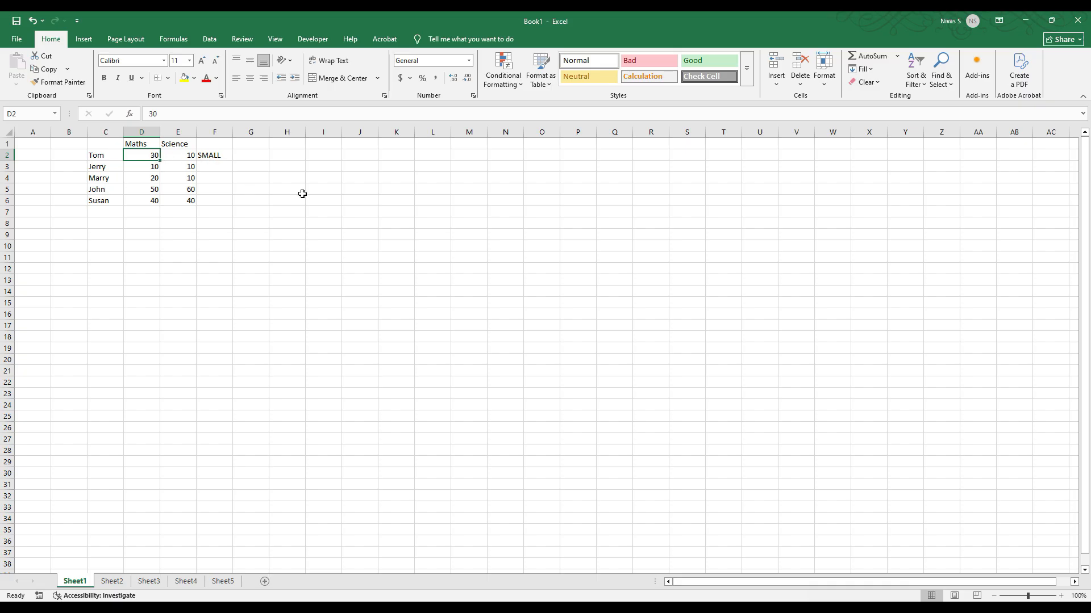
key("Right")
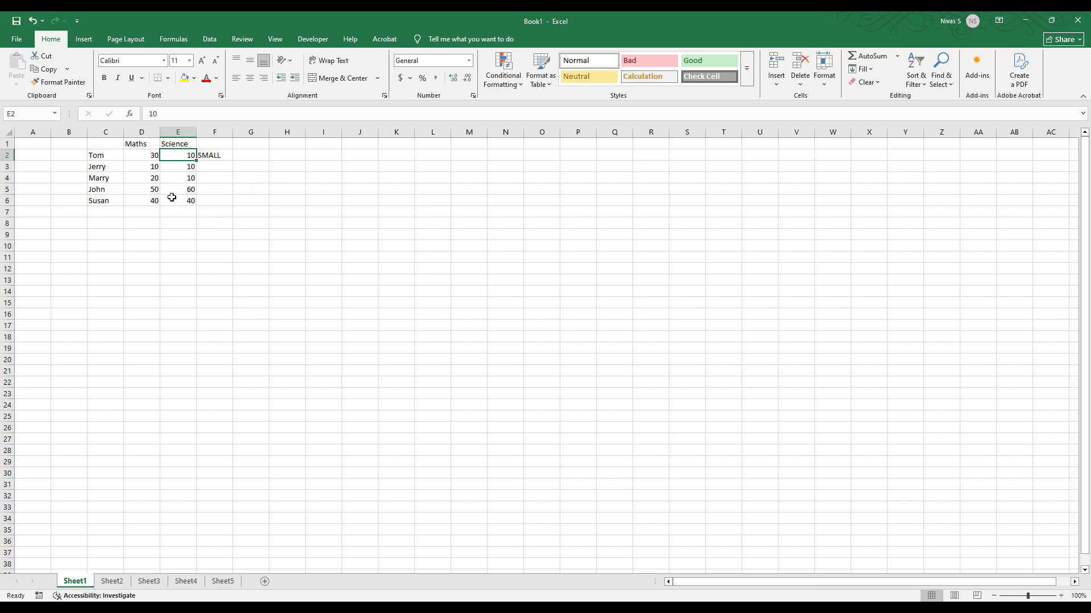
left_click(219, 159)
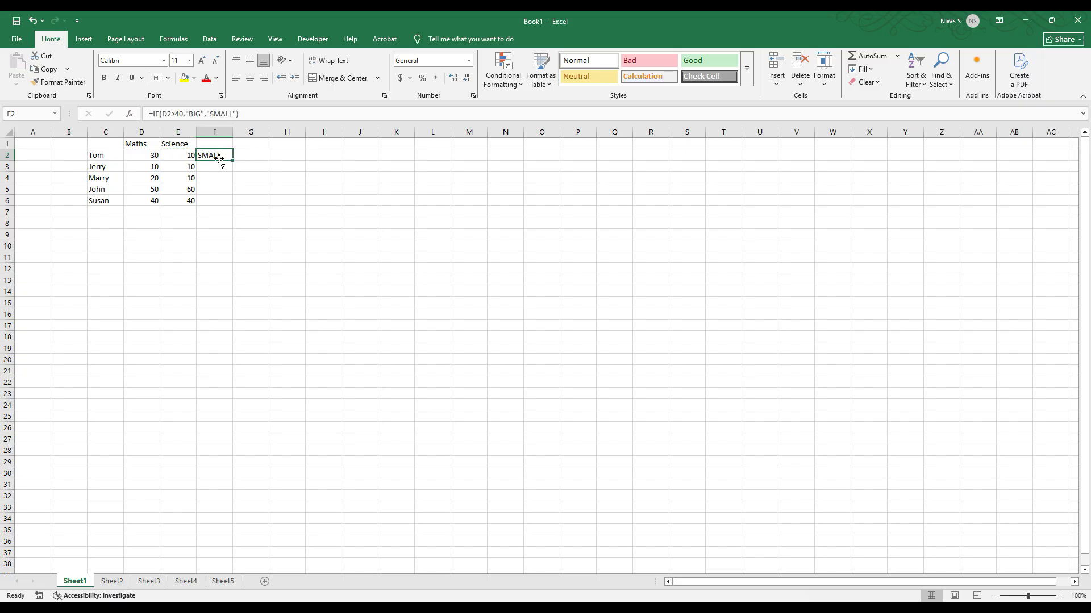
left_click(233, 163)
mouse_move(232, 163)
left_mouse_down()
mouse_move(234, 180)
mouse_move(231, 160)
left_mouse_up()
left_click(191, 186)
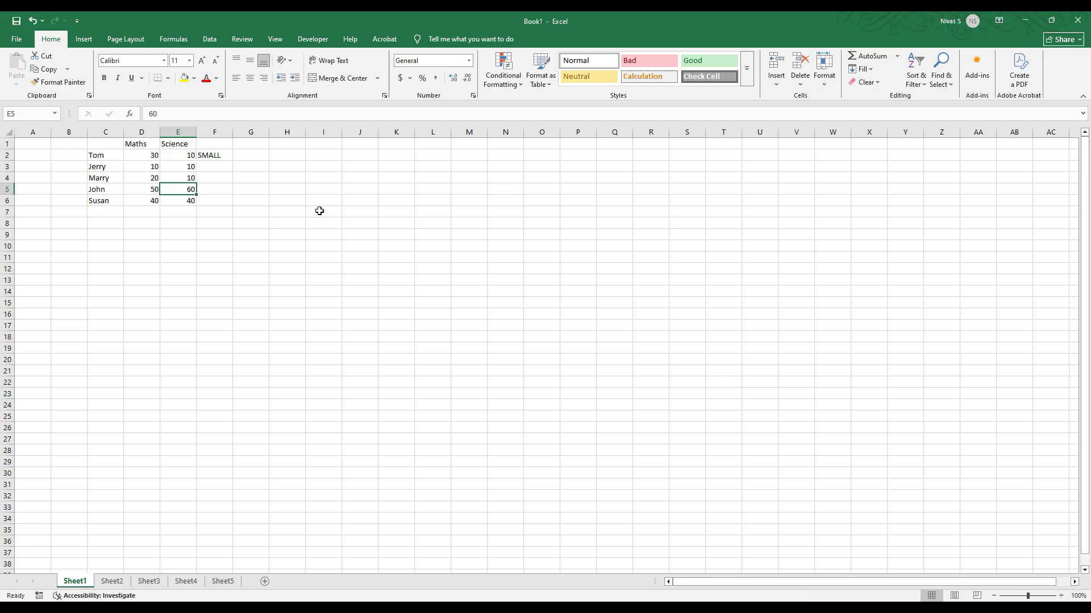
key("Right")
key("Right")
key("Up")
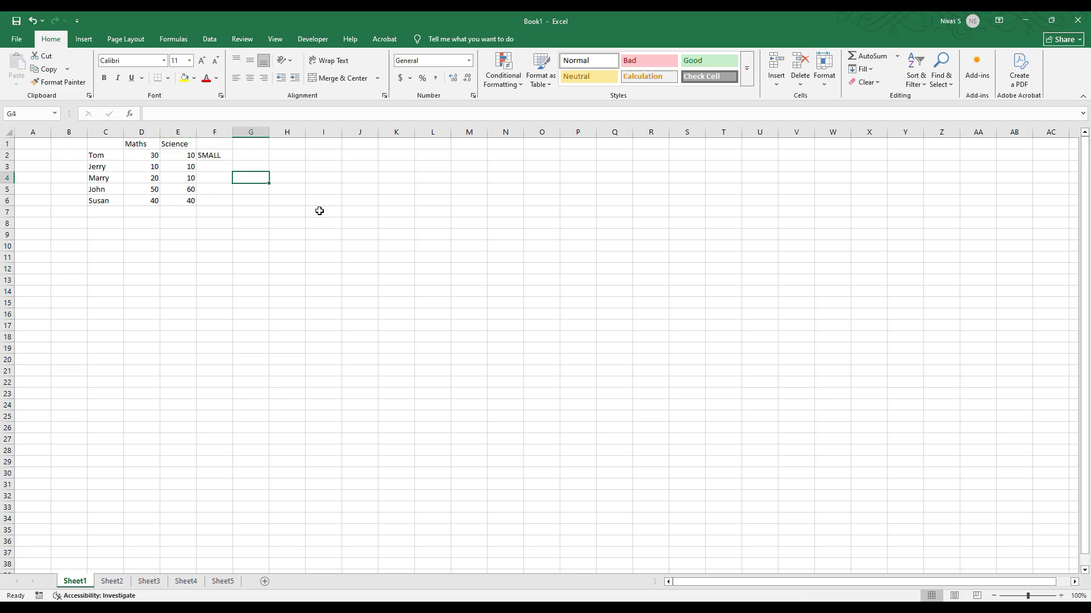
key("Left")
key("Left")
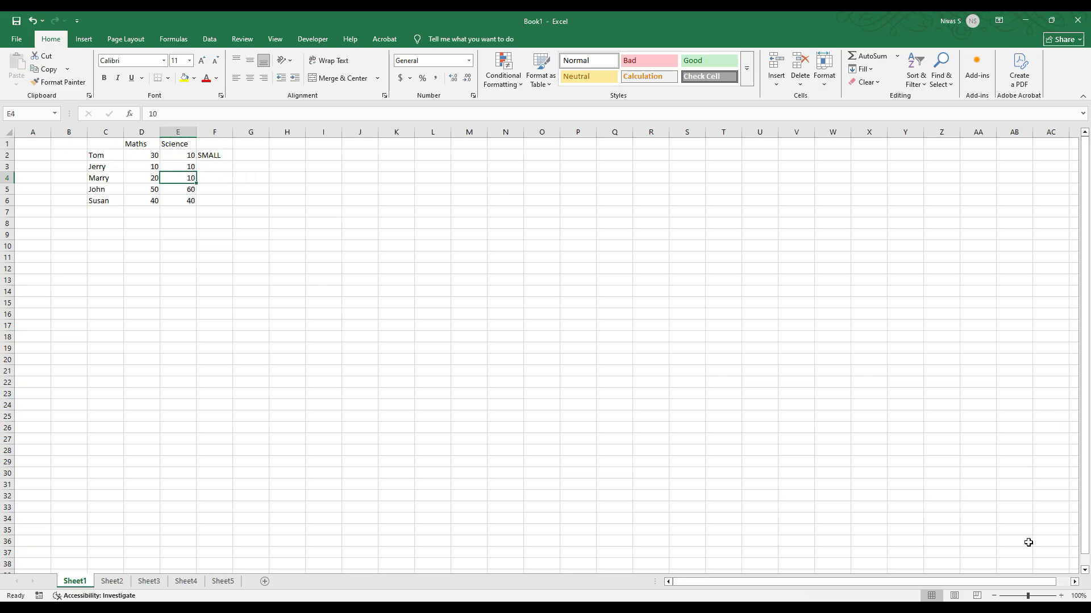
left_click(1029, 604)
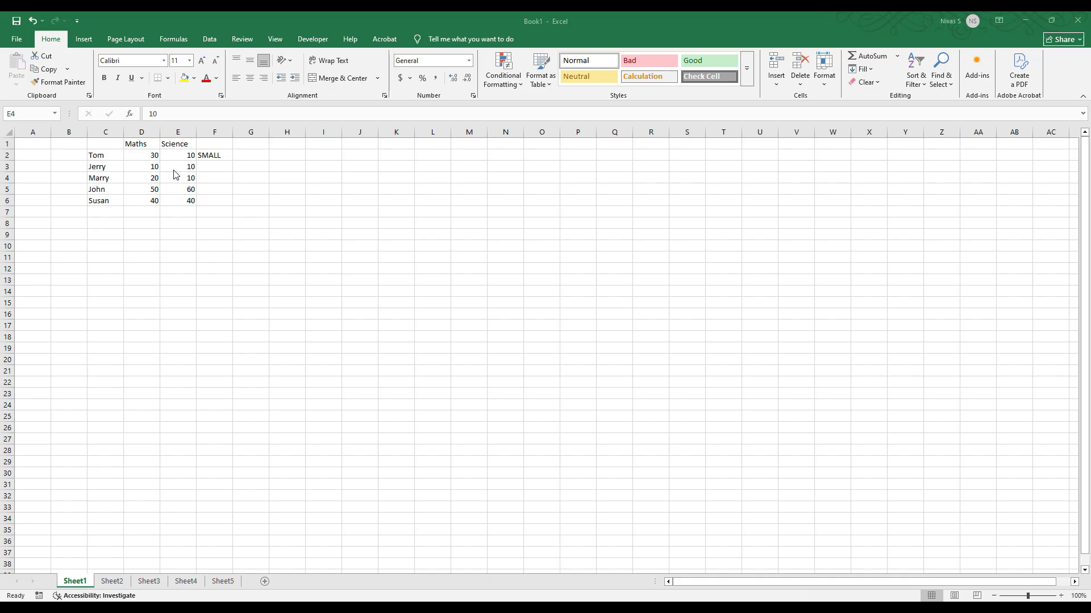
left_click(217, 159)
left_click(216, 155)
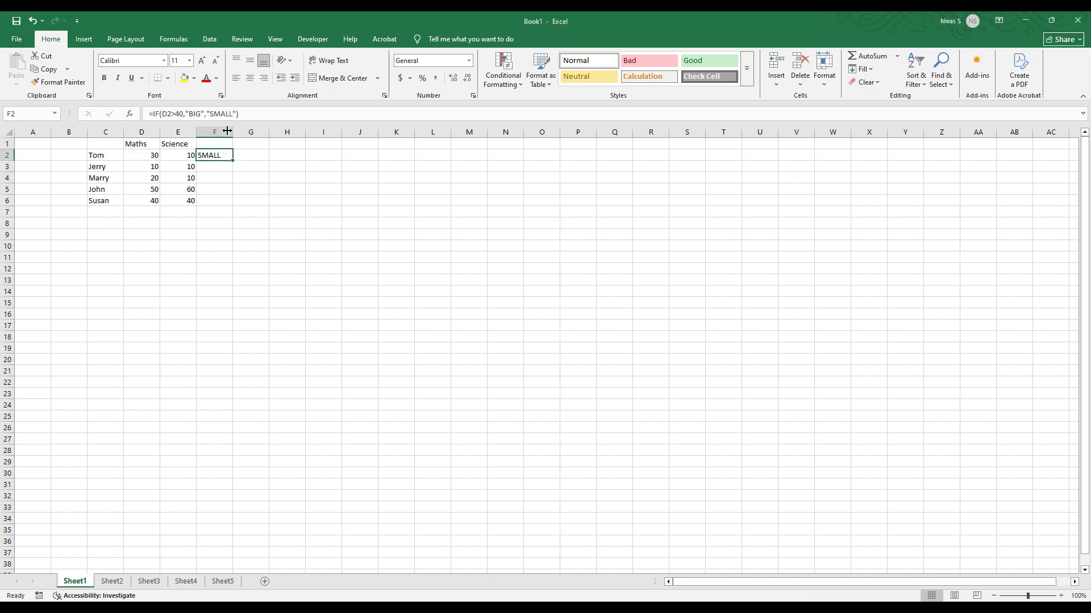
left_click(254, 115)
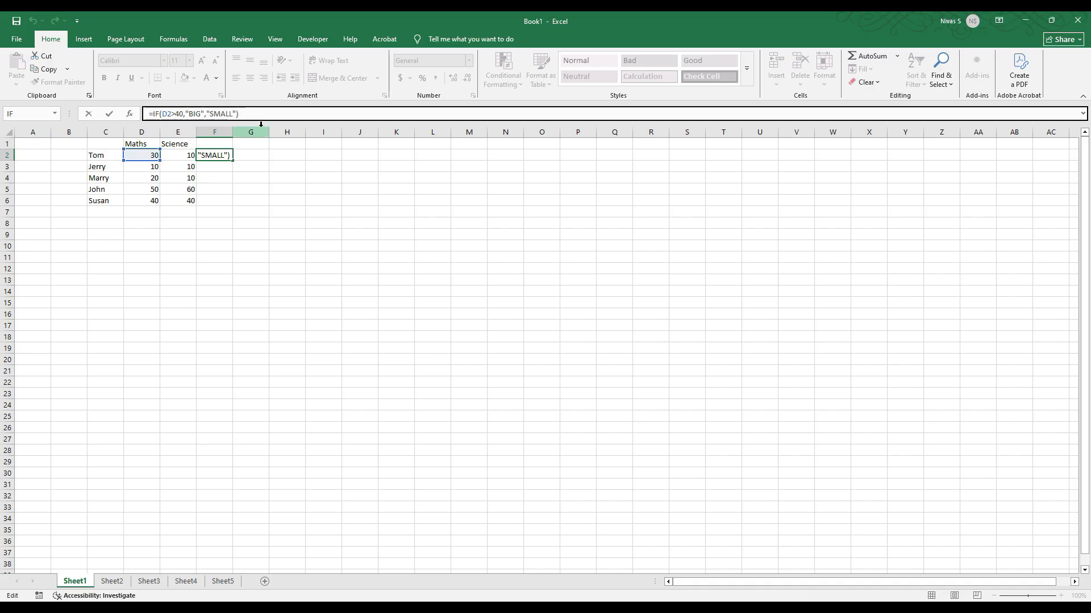
key("Return")
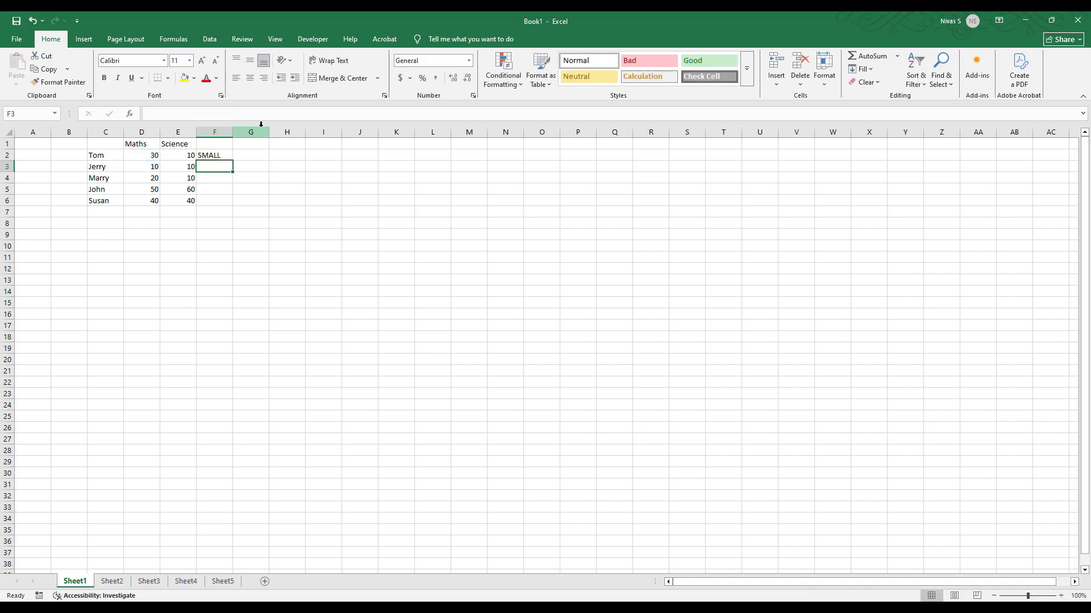
Step: Change the value-if-true text in the F2 IF formula to "GOOD"
left_click(223, 155)
left_click(194, 114)
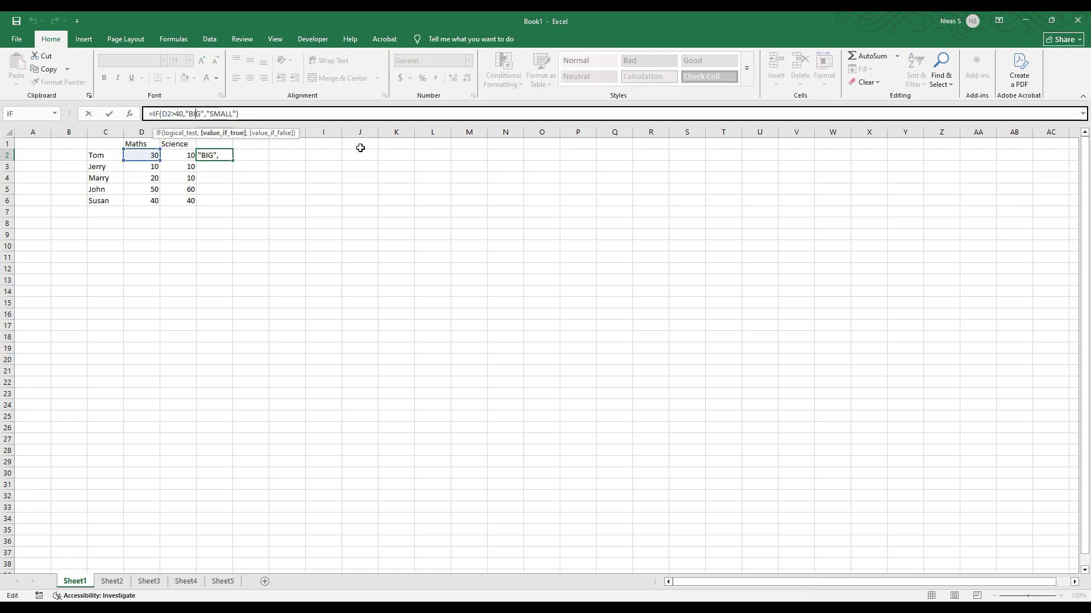
key("shift+Right")
key("shift+Right")
key("shift+Right")
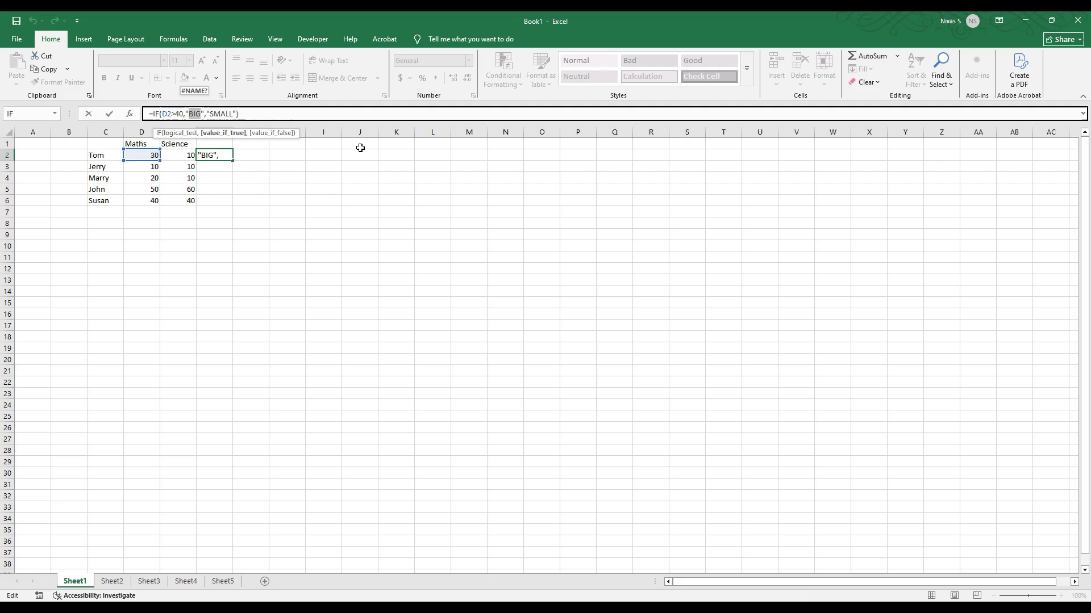
type("GOD")
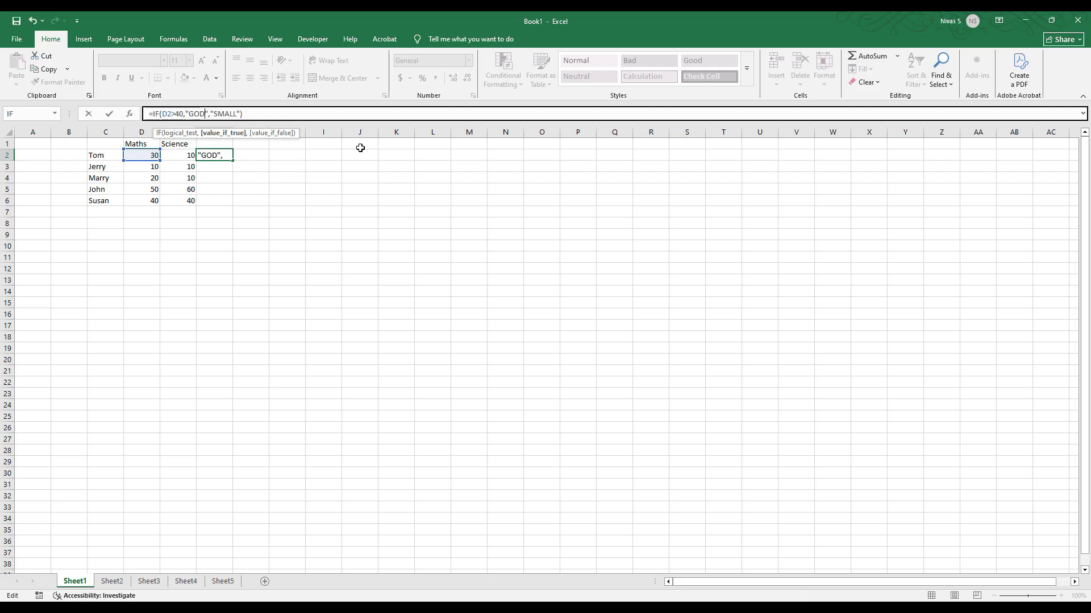
key("BackSpace")
type("OD")
key("Return")
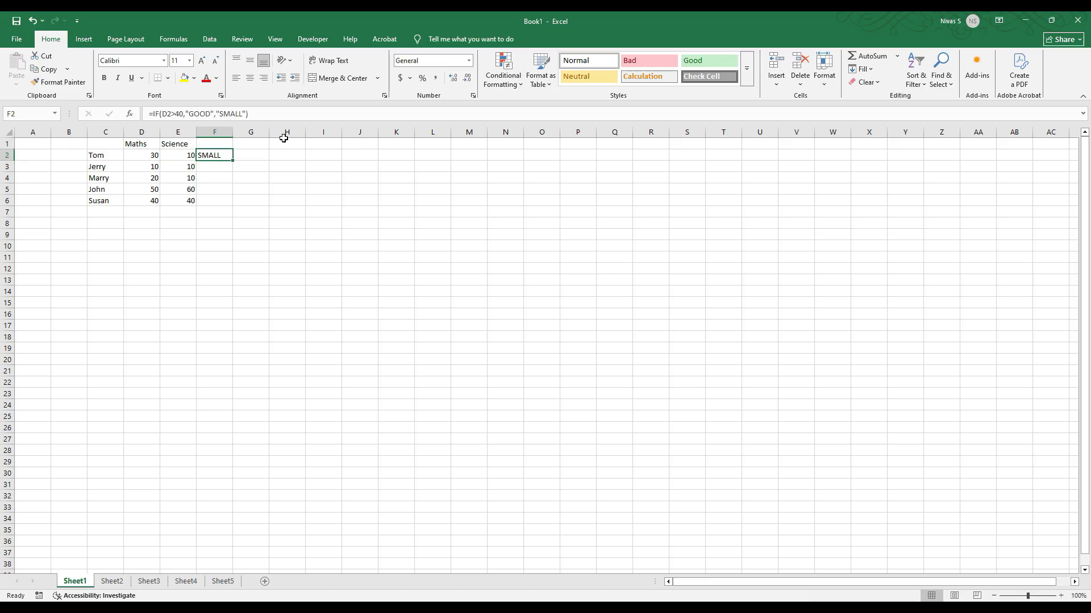
Step: Change the value-if-false text in the F2 IF formula to "AVERAGE"
left_click_drag(221, 113, 243, 114)
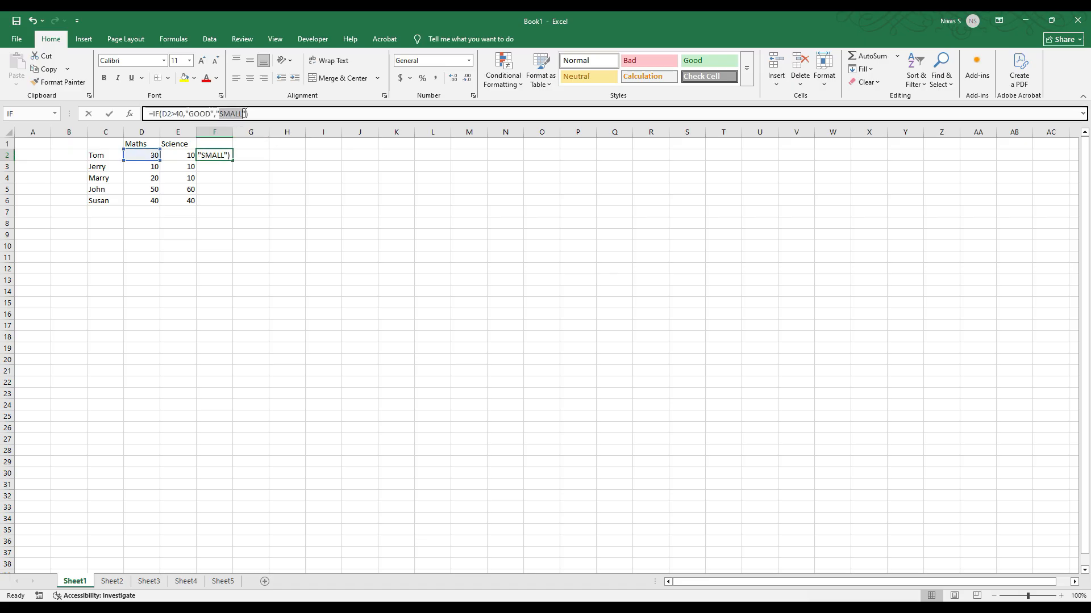
type("AVERAGE")
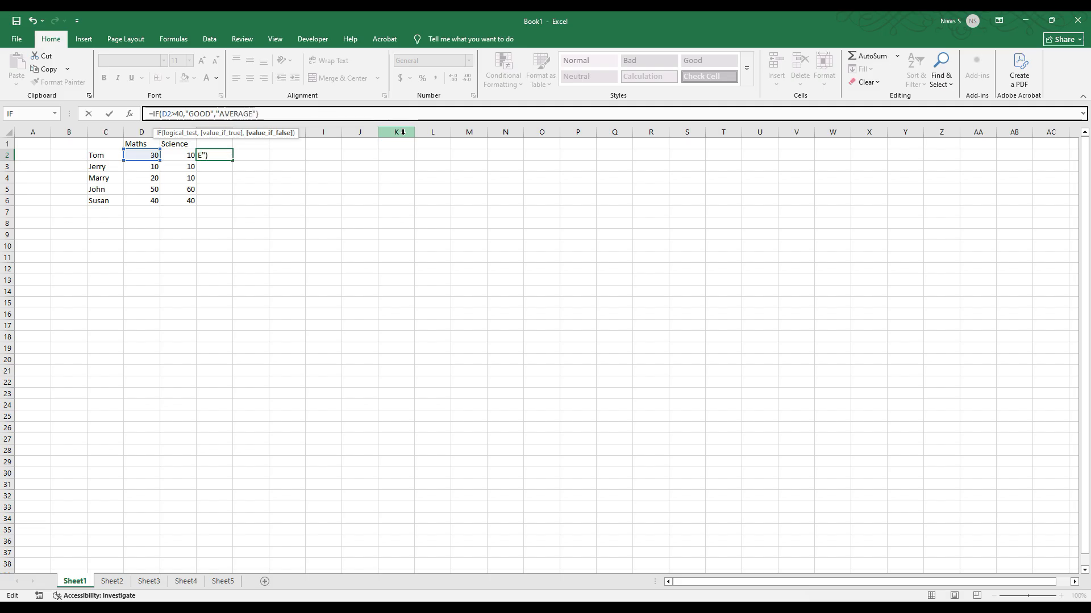
key("Return")
key("Up")
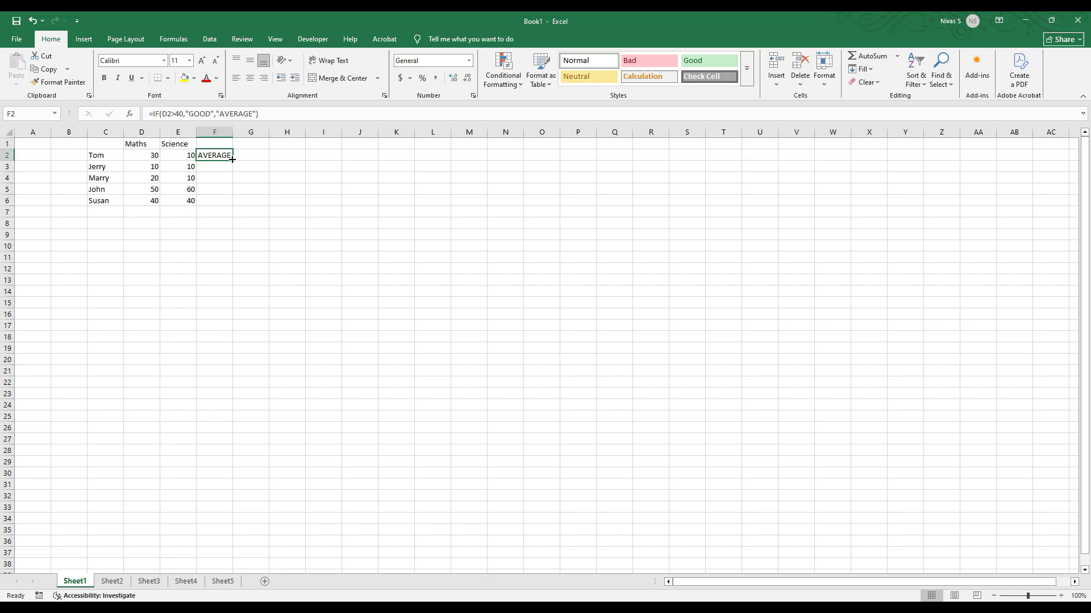
Step: Enter the header Maths Score in F1 and autofit the width of column F
left_click(221, 142)
type("Ma")
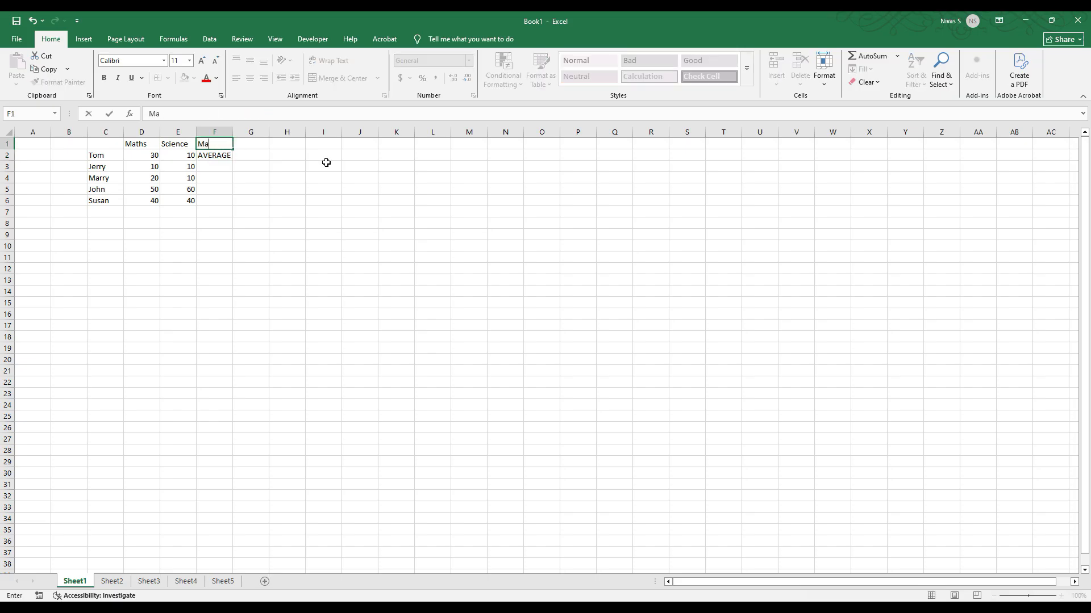
type("ths Score")
key("Return")
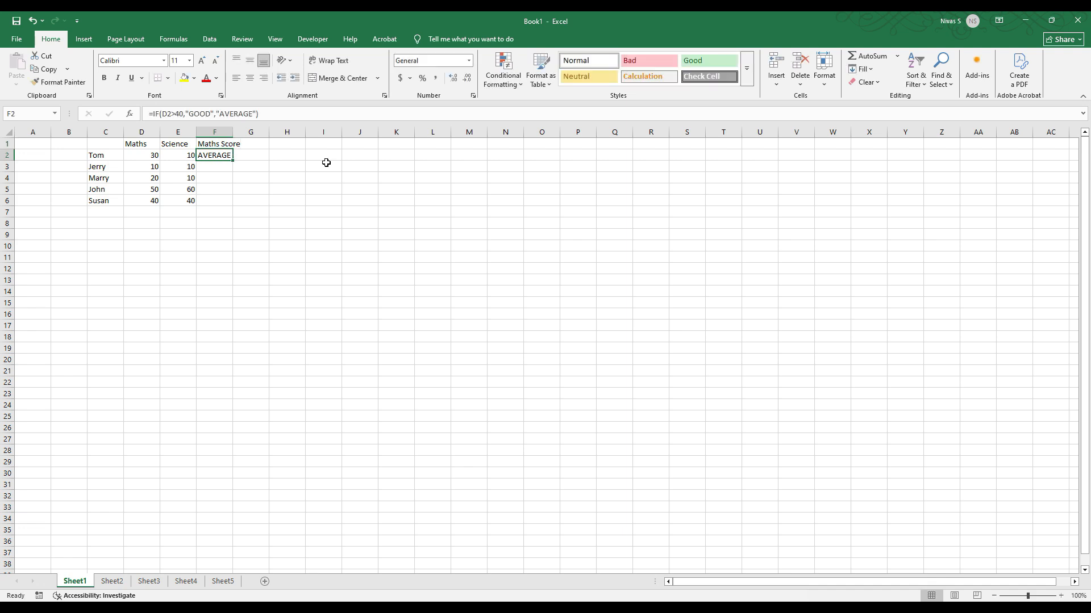
double_click(234, 130)
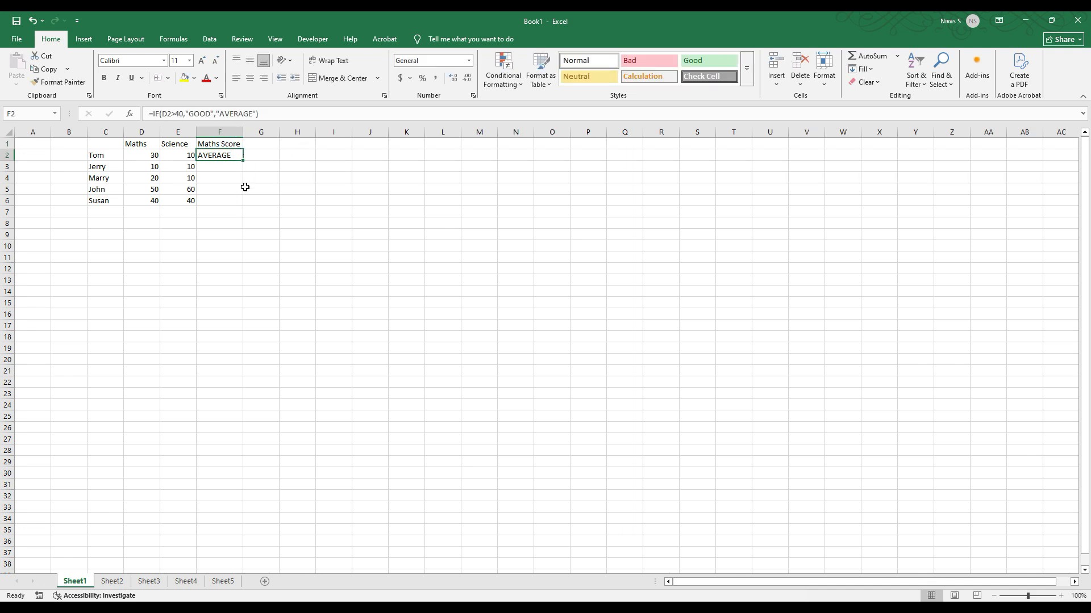
Step: Fill the IF formula from F2 down through F6 for the remaining students
left_click_drag(244, 160, 245, 208)
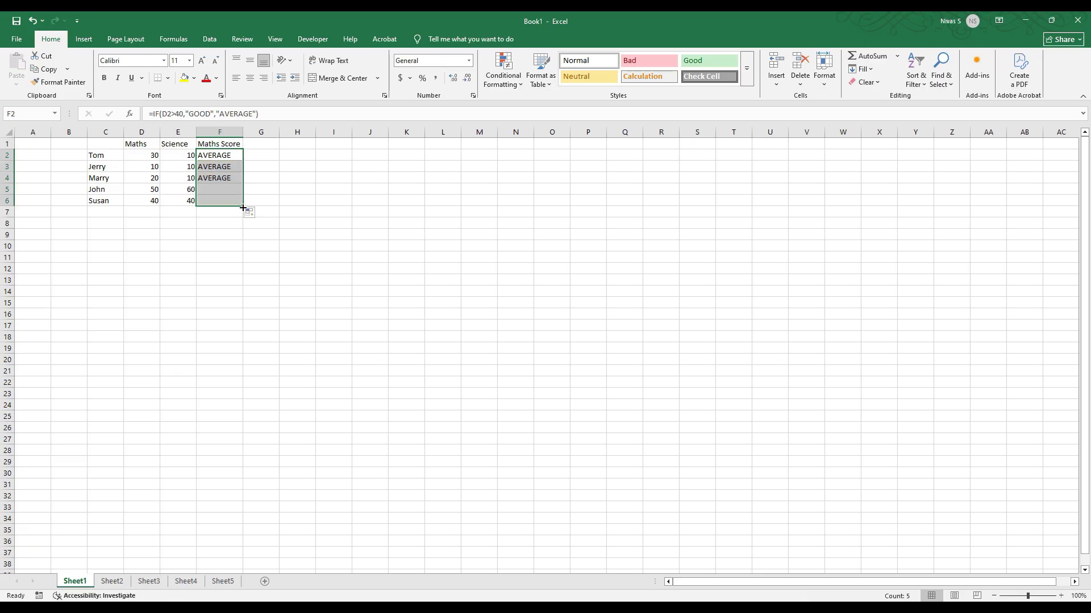
left_click(214, 231)
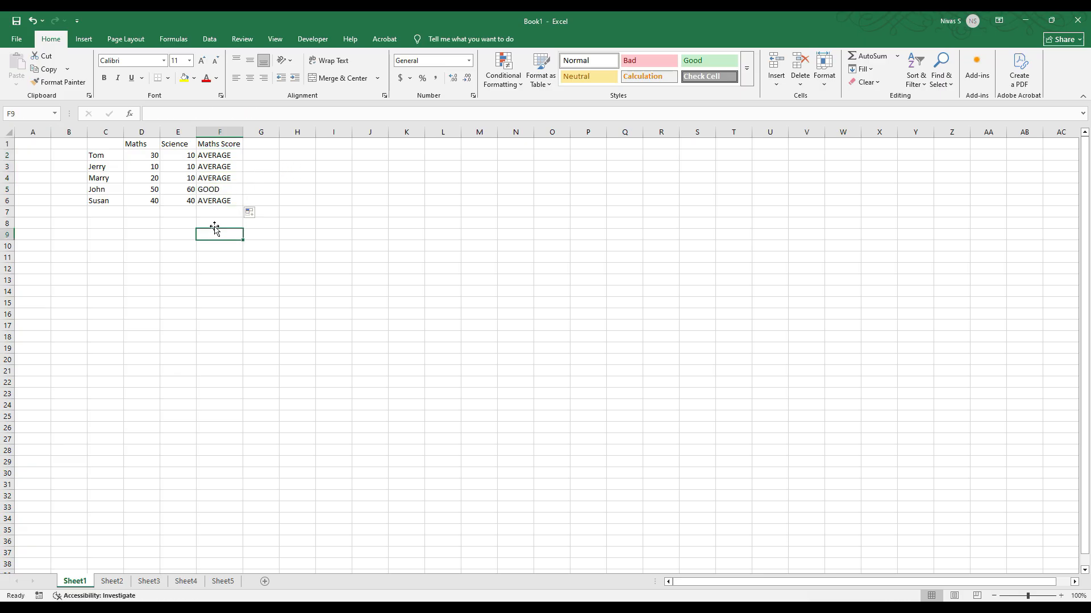
Step: Compare the Maths Score results and copied formulas in F2:F6 with the Maths marks in D2:D6
left_click(208, 190)
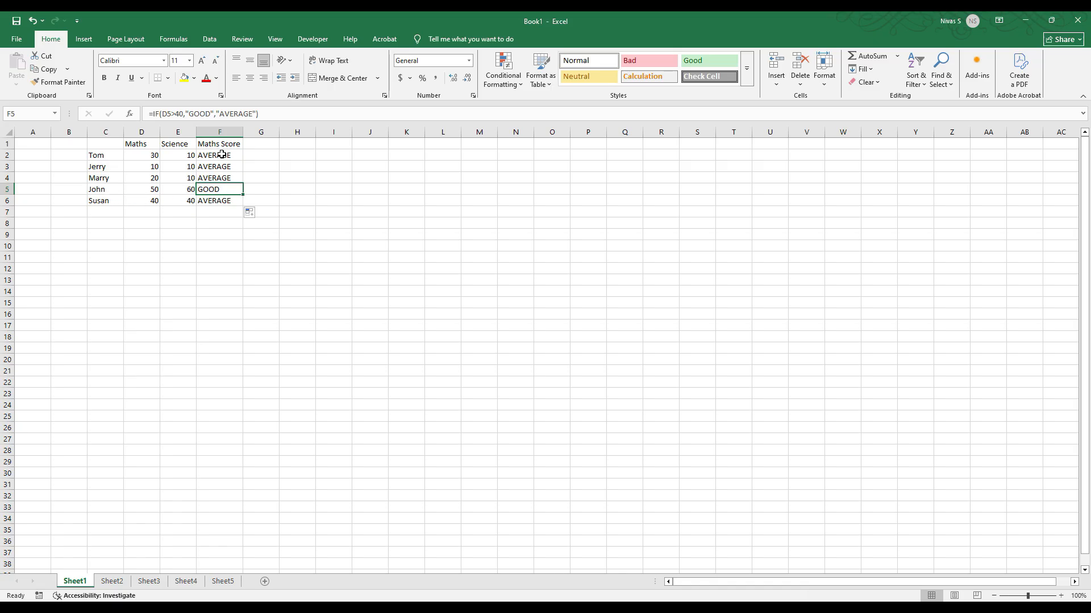
left_click_drag(222, 155, 223, 199)
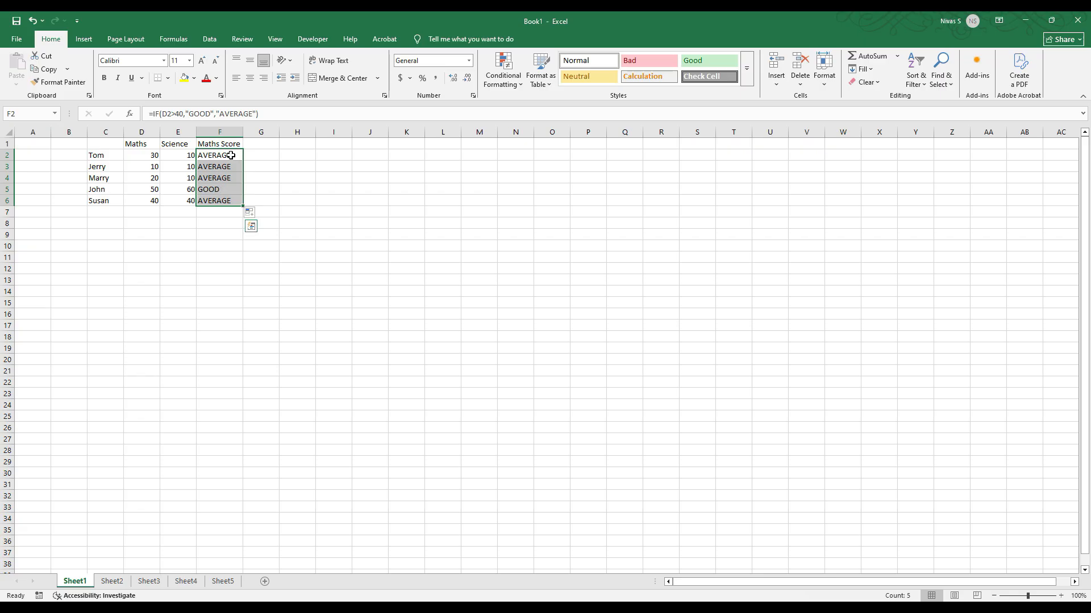
left_click(231, 184)
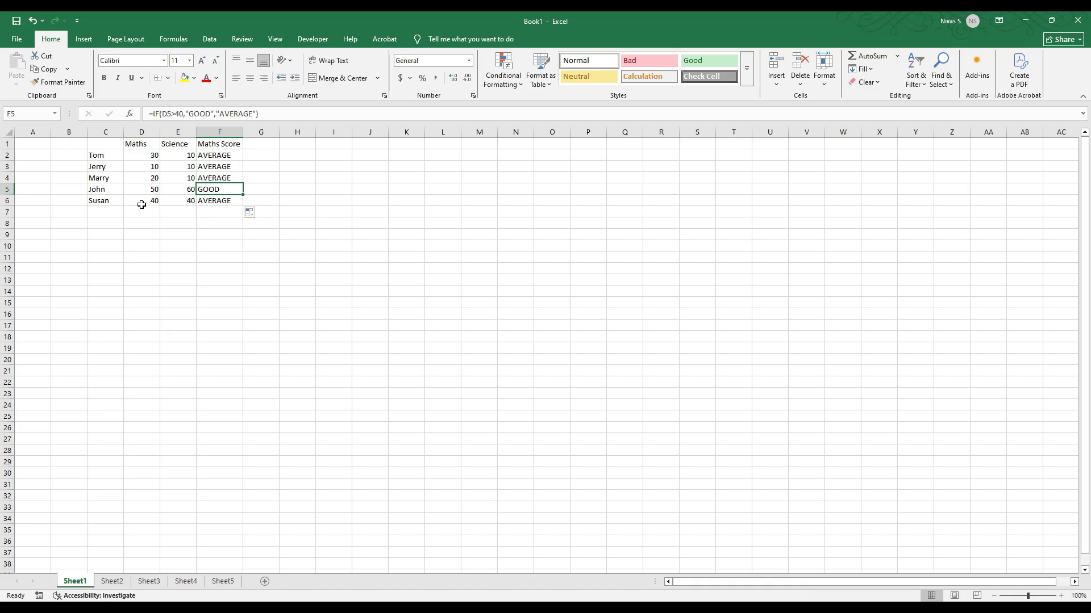
left_click_drag(147, 156, 149, 203)
left_click(226, 153)
left_click(222, 205)
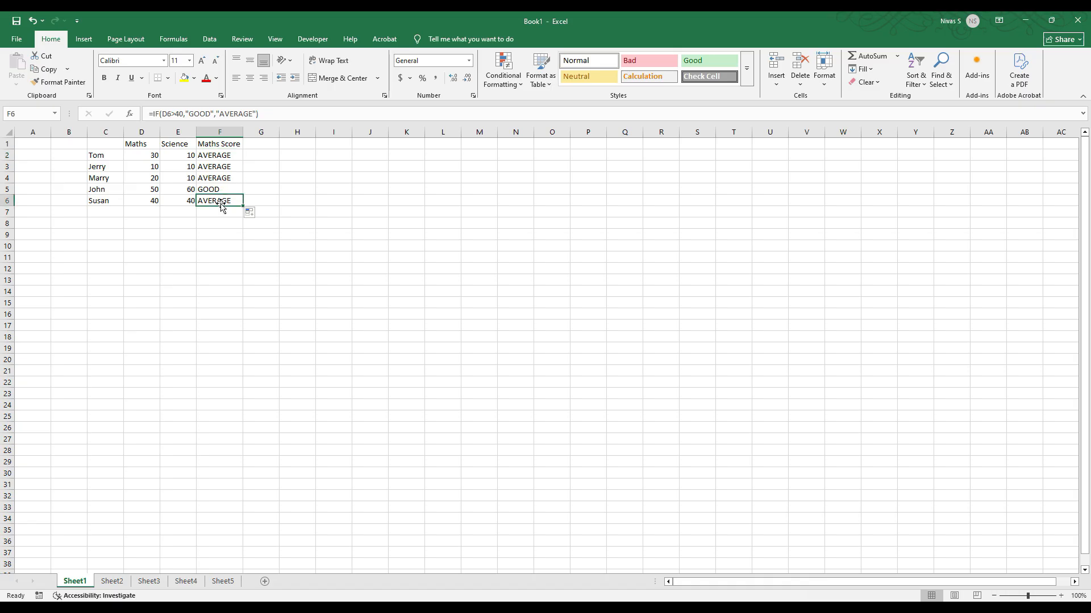
left_click(230, 166)
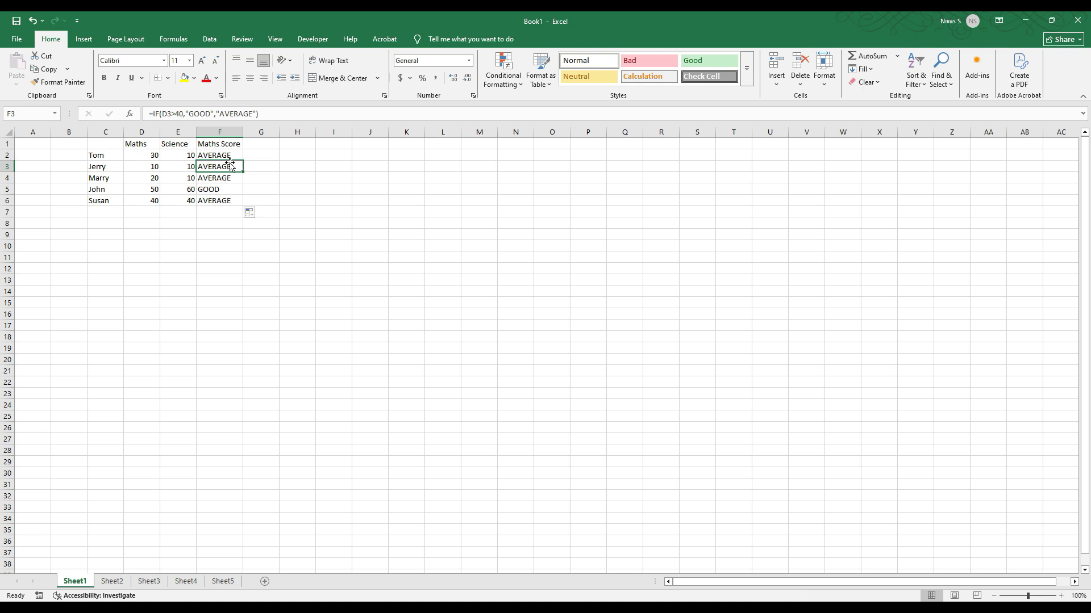
left_click(226, 200)
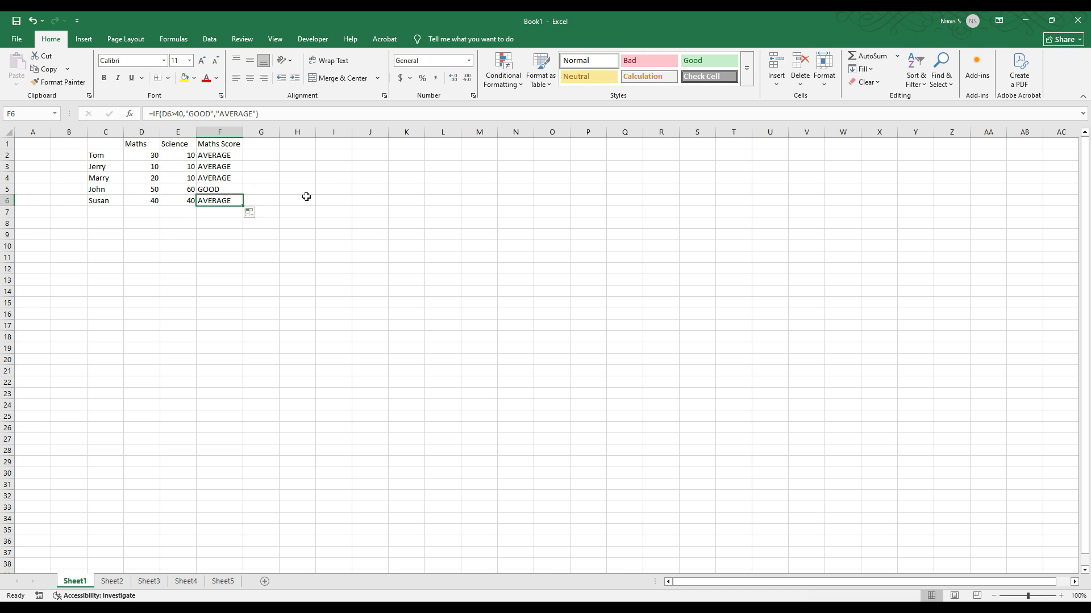
Step: Copy the Science marks in E2:E6
left_click_drag(181, 155, 184, 201)
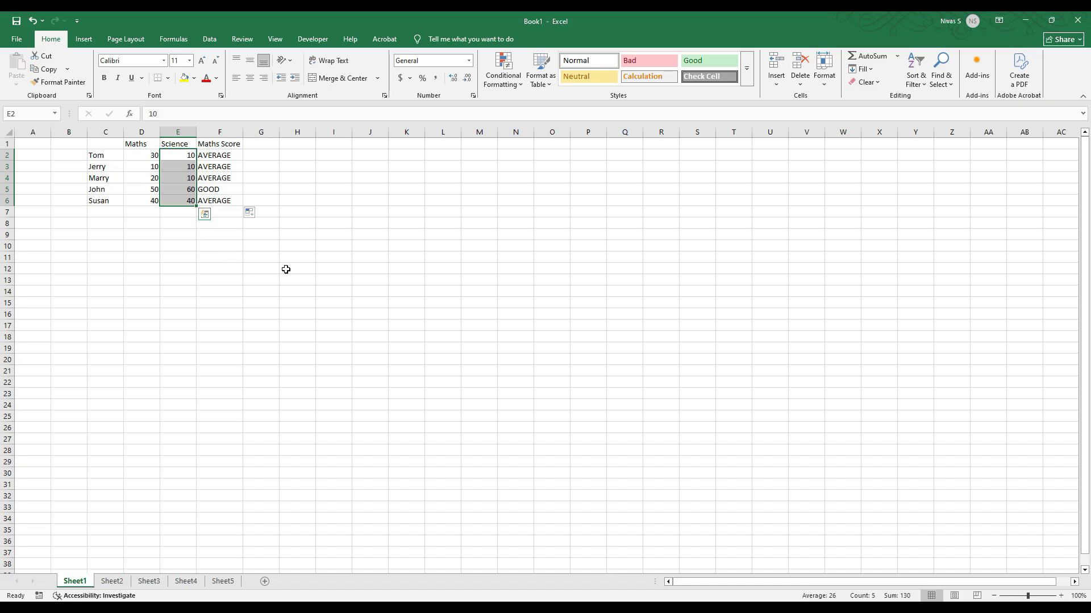
key("ctrl+c")
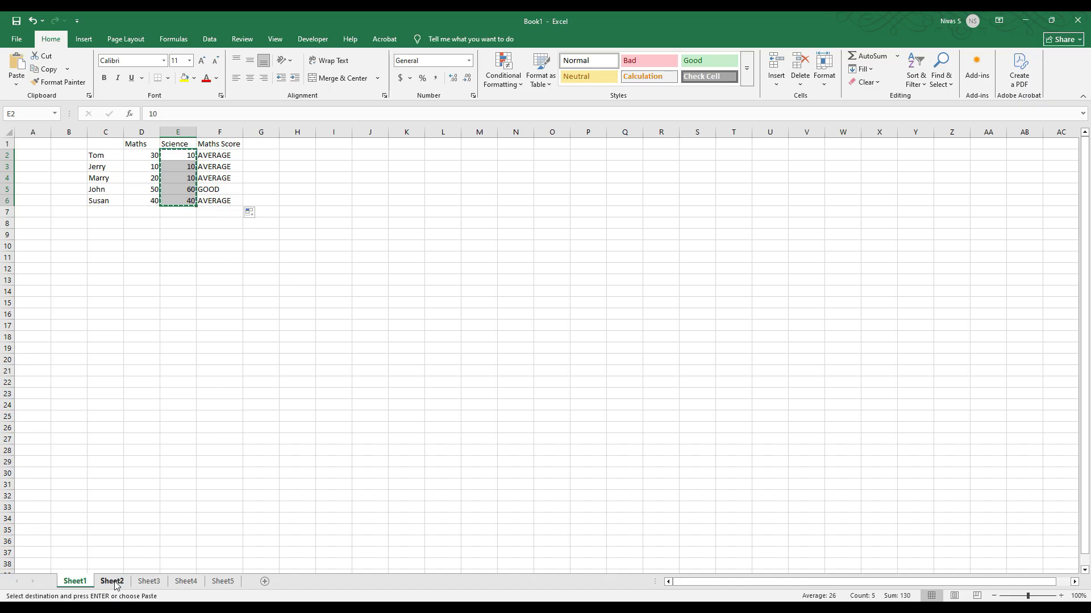
right_click(183, 178)
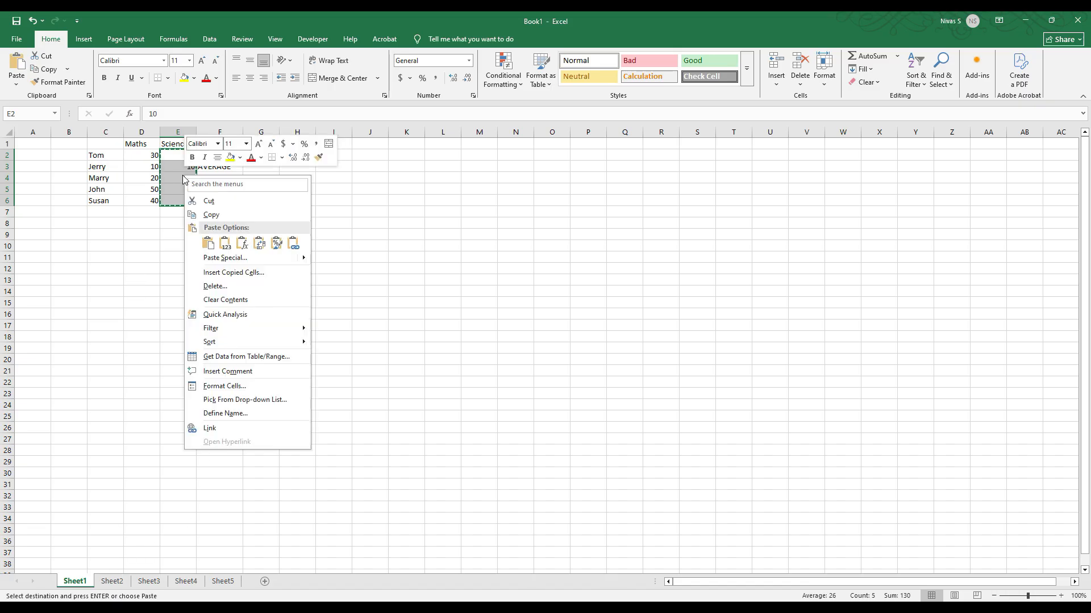
left_click(216, 219)
left_click_drag(181, 155, 186, 200)
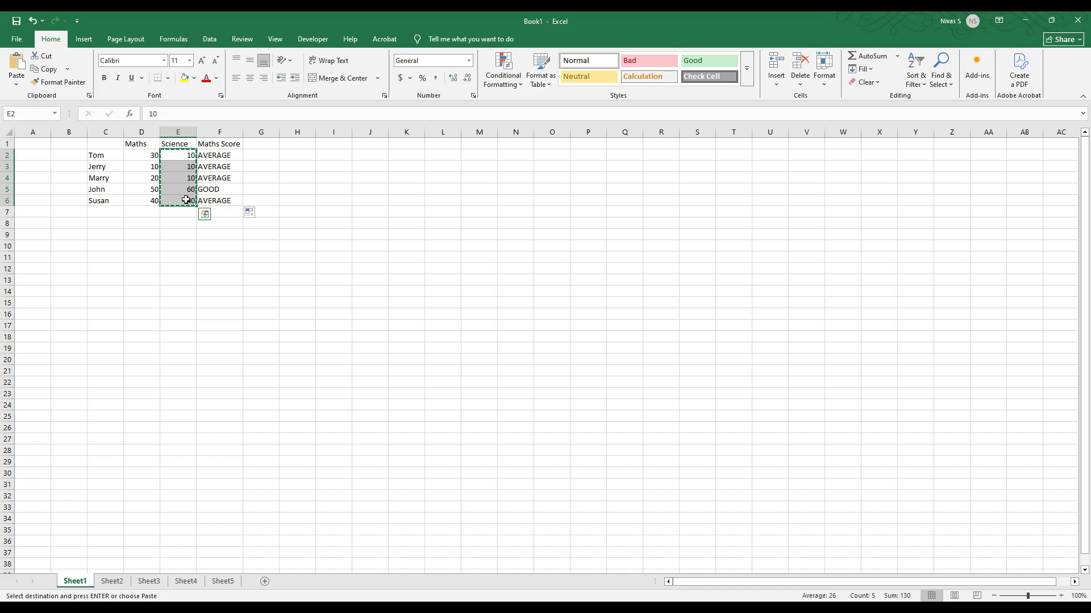
right_click(185, 187)
left_click(212, 217)
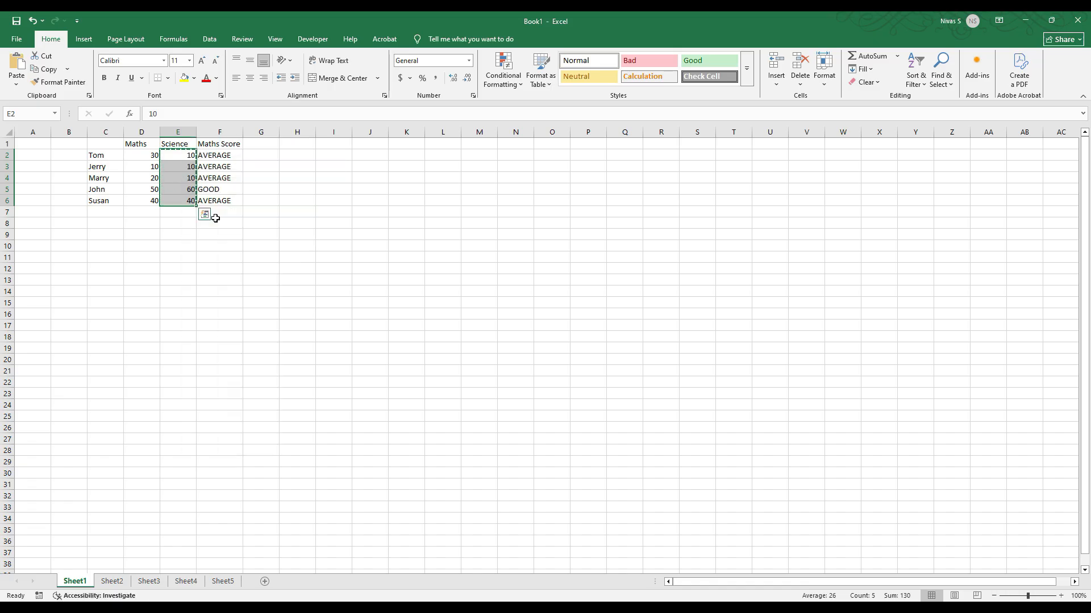
Step: Paste the copied Science marks into Sheet2 starting at cell A1
left_click(112, 581)
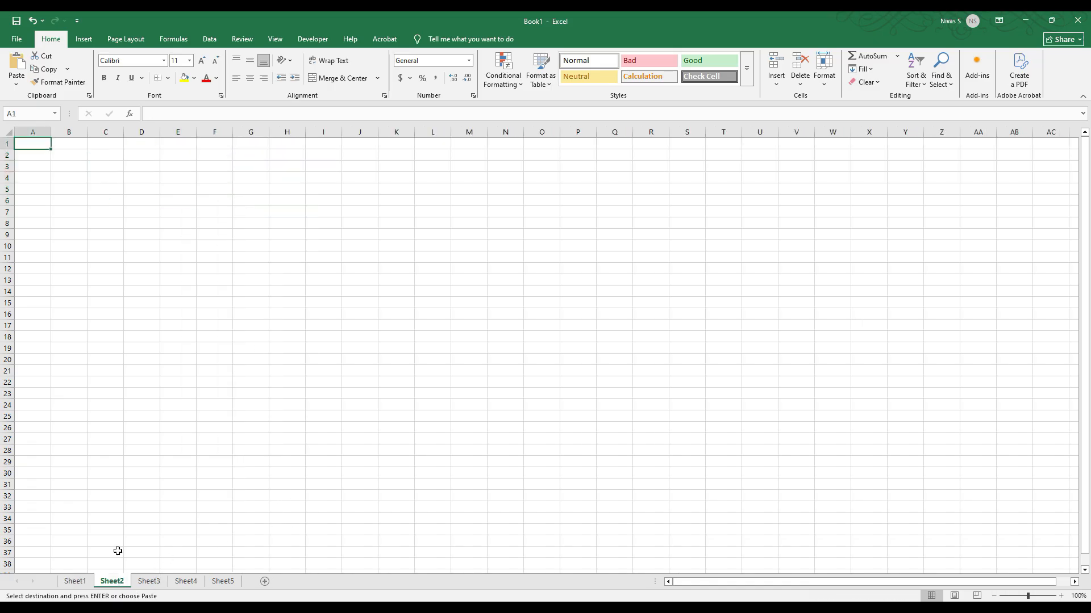
right_click(41, 143)
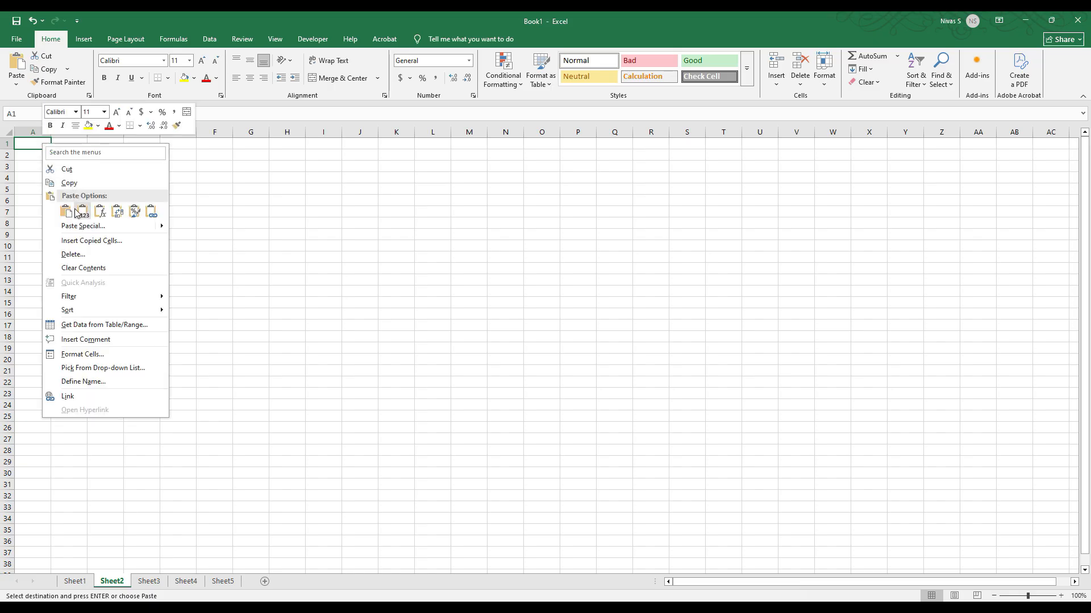
key("Escape")
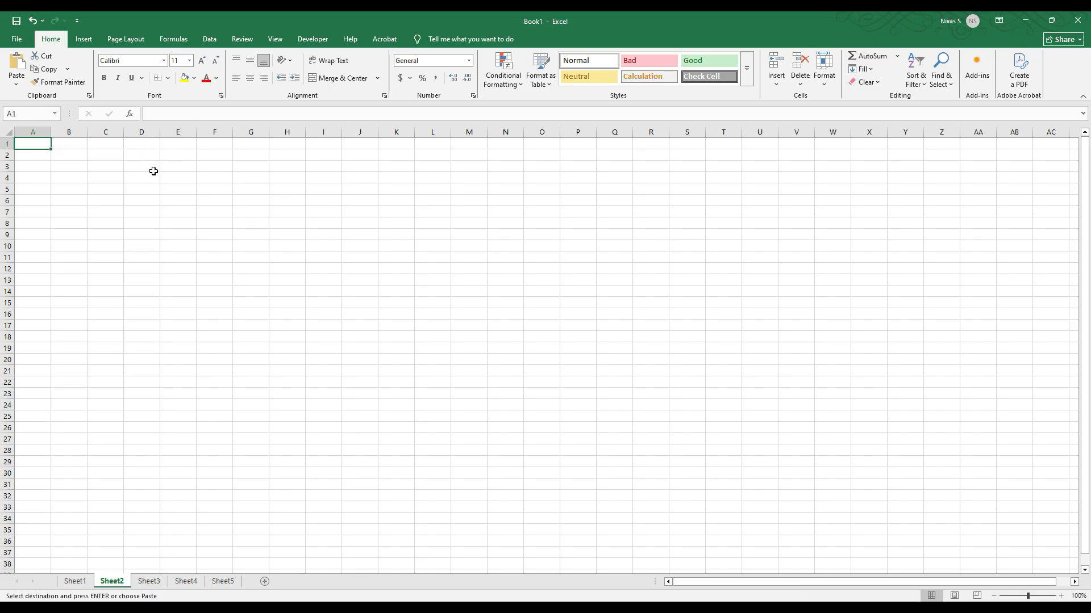
right_click(36, 142)
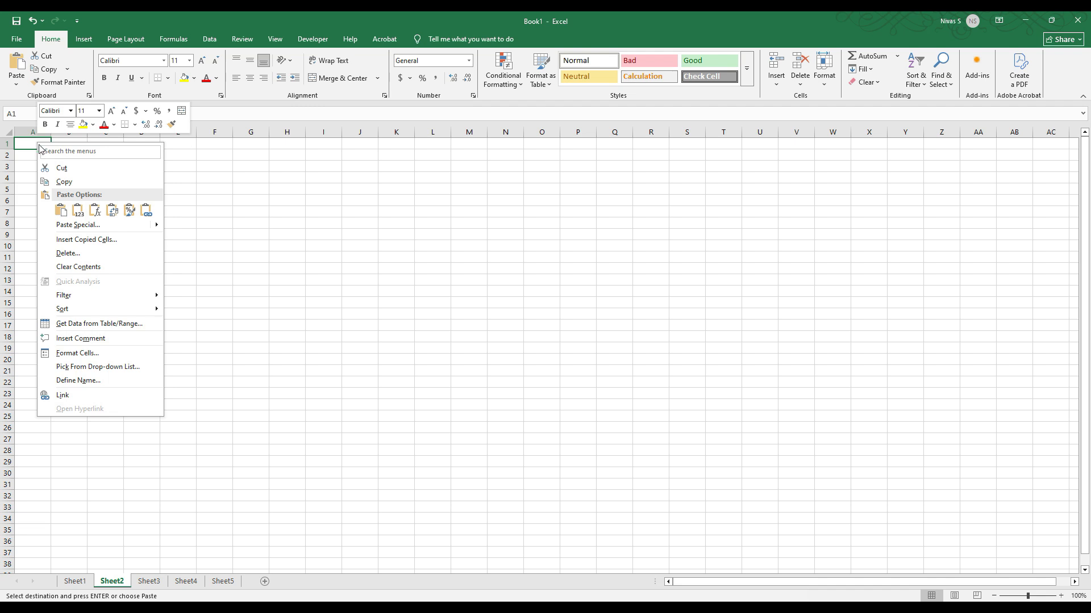
left_click(62, 211)
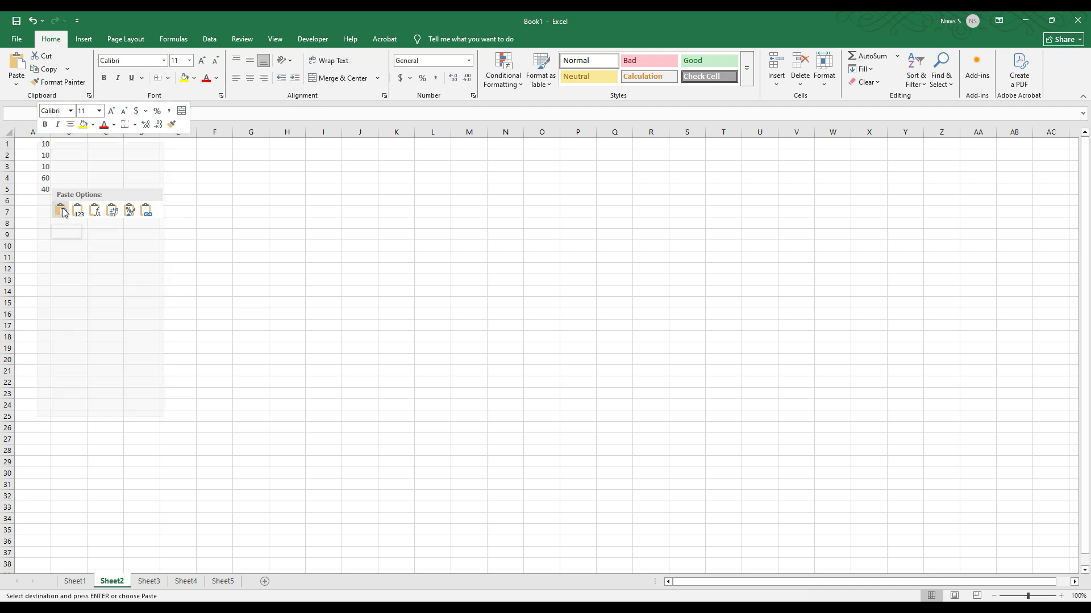
left_click(206, 175)
right_click(42, 142)
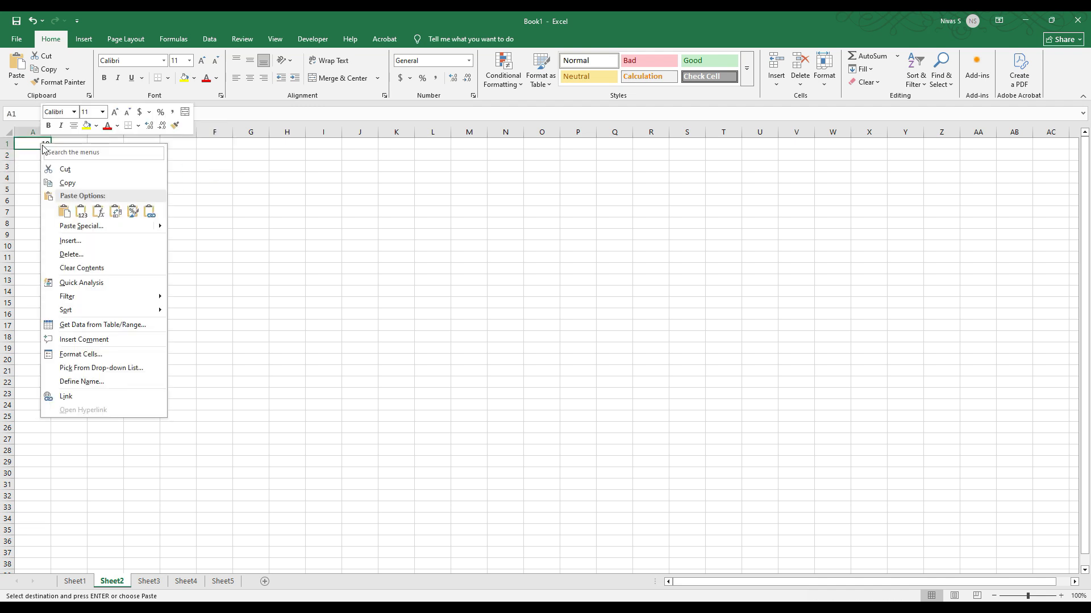
left_click(63, 212)
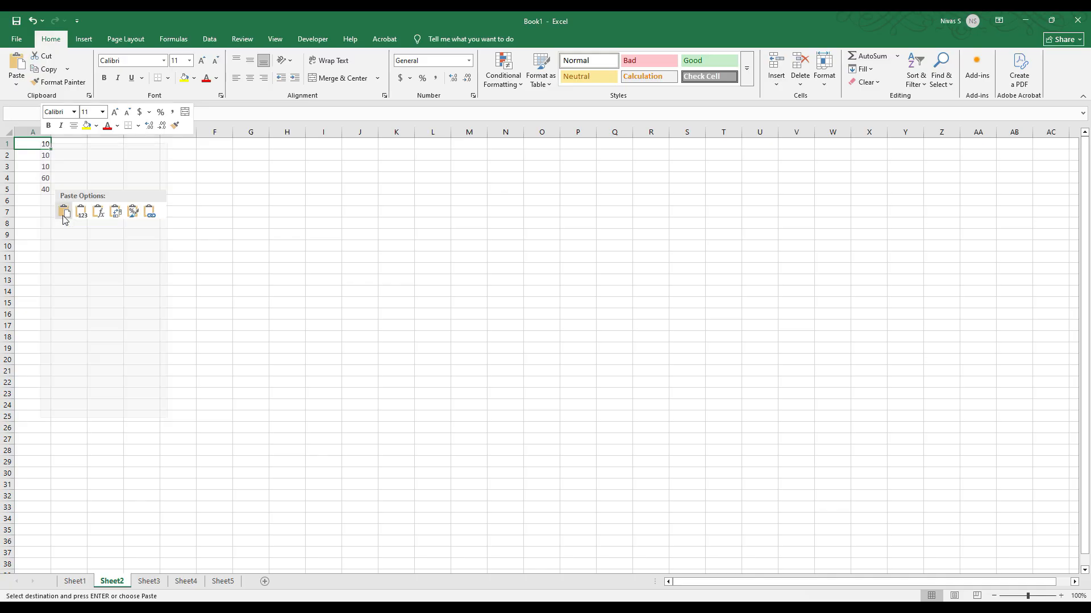
Step: Examine the pasted marks in A1:A5 of Sheet2 for repeated values
left_click(24, 155)
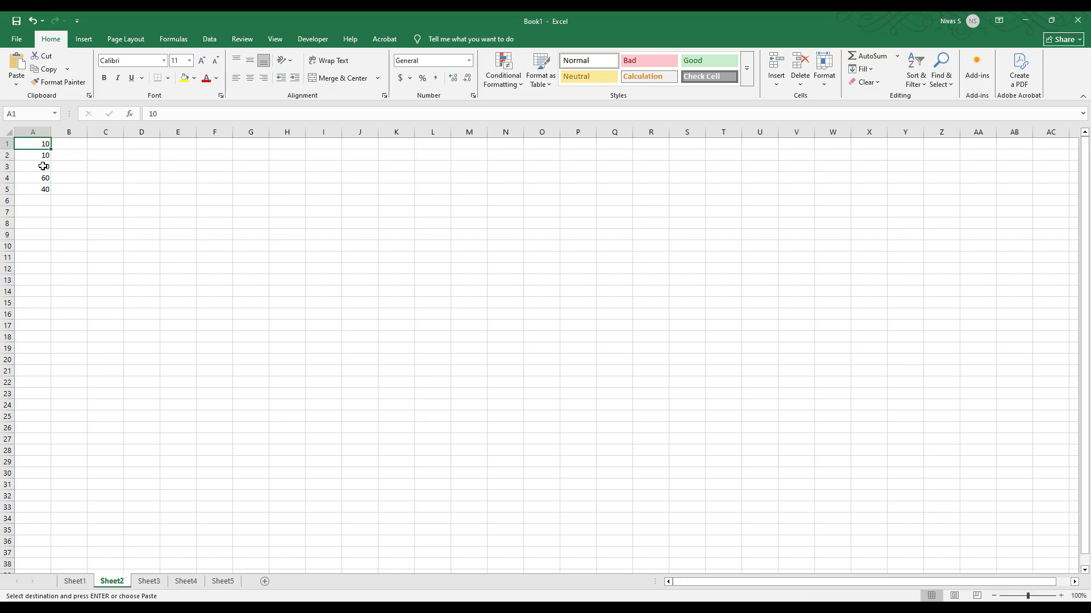
left_click_drag(42, 166, 43, 145)
key("ctrl+v")
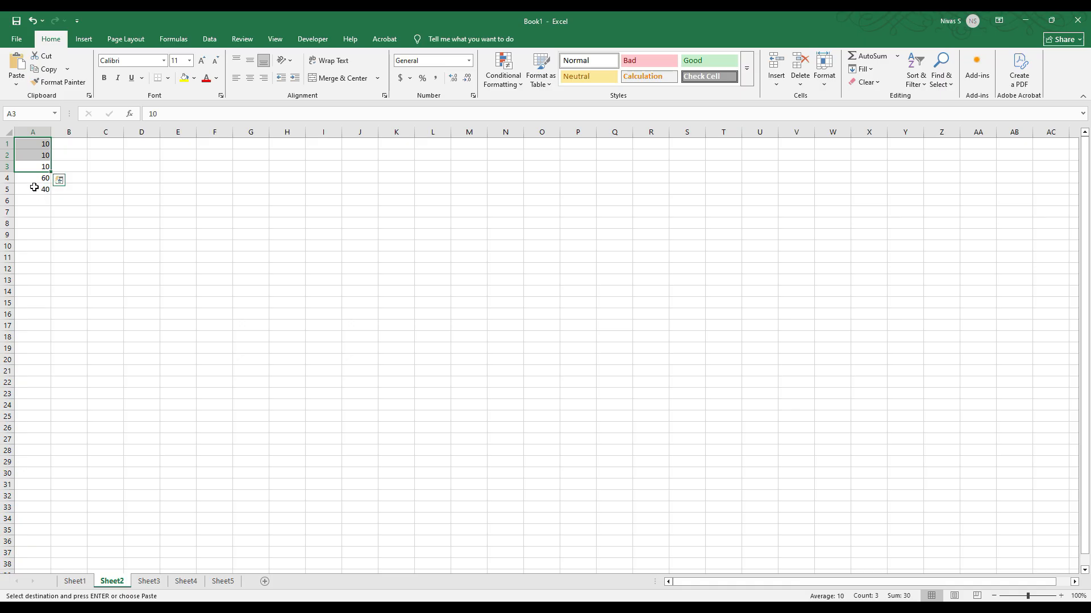
left_click(34, 187)
left_click(34, 179)
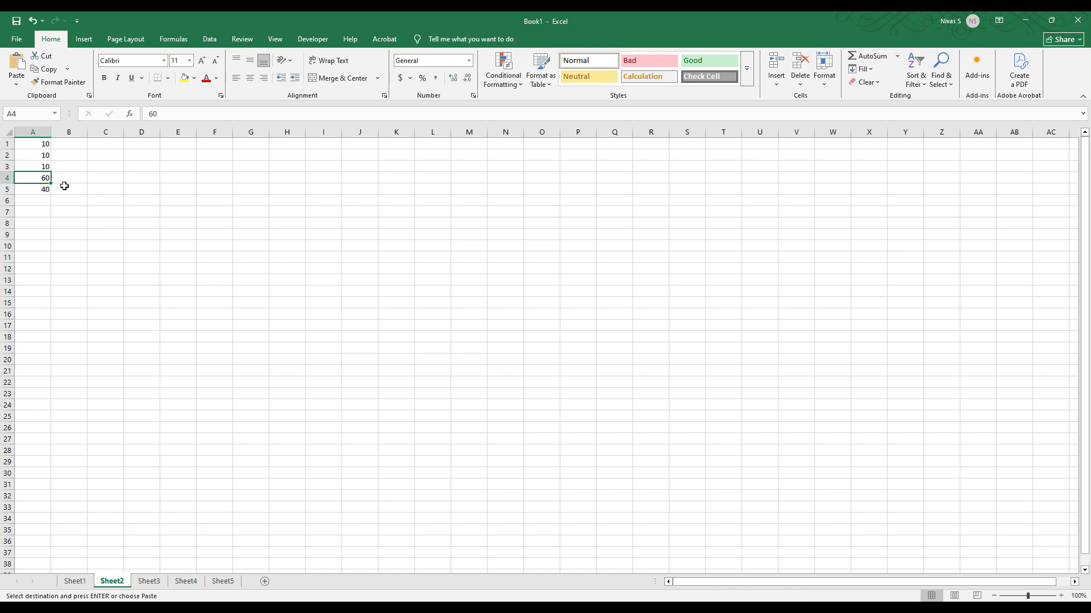
Step: Try deleting the repeated mark in A1 by hand, and undo the deletion
left_click(22, 144)
key("Delete")
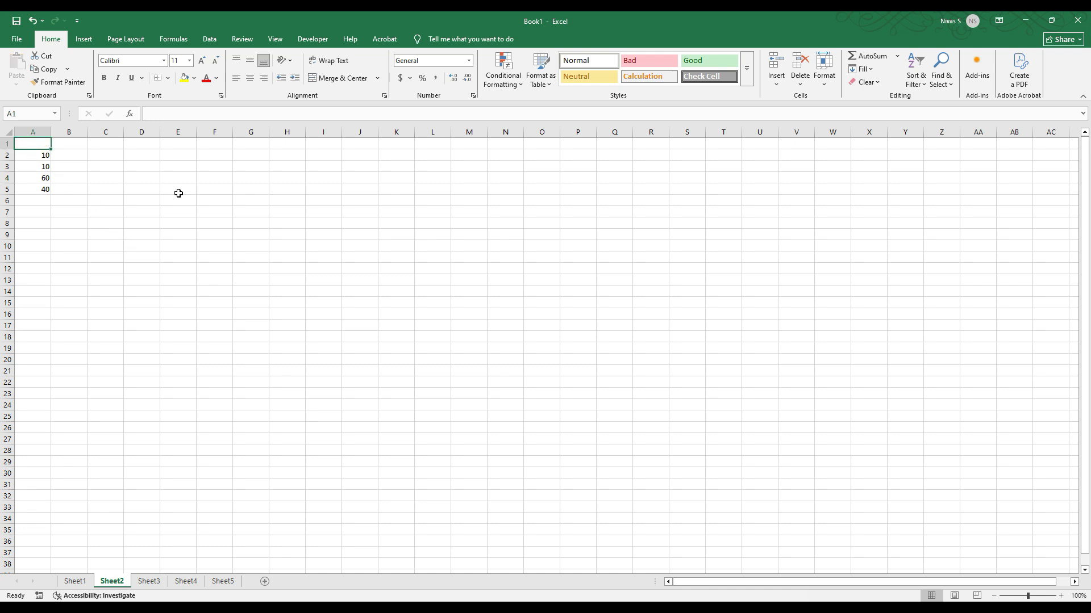
key("Down")
key("ctrl+z")
key("ctrl+z")
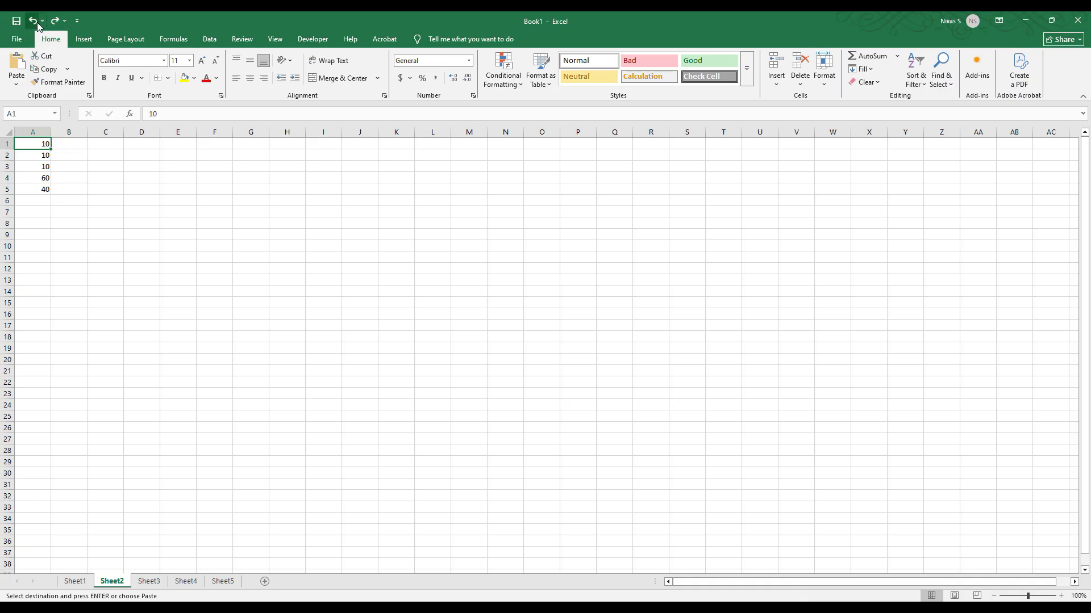
Step: Run Remove Duplicates on the marks in A1:A5, checking Column A and treating the data as having no headers
left_click(83, 183)
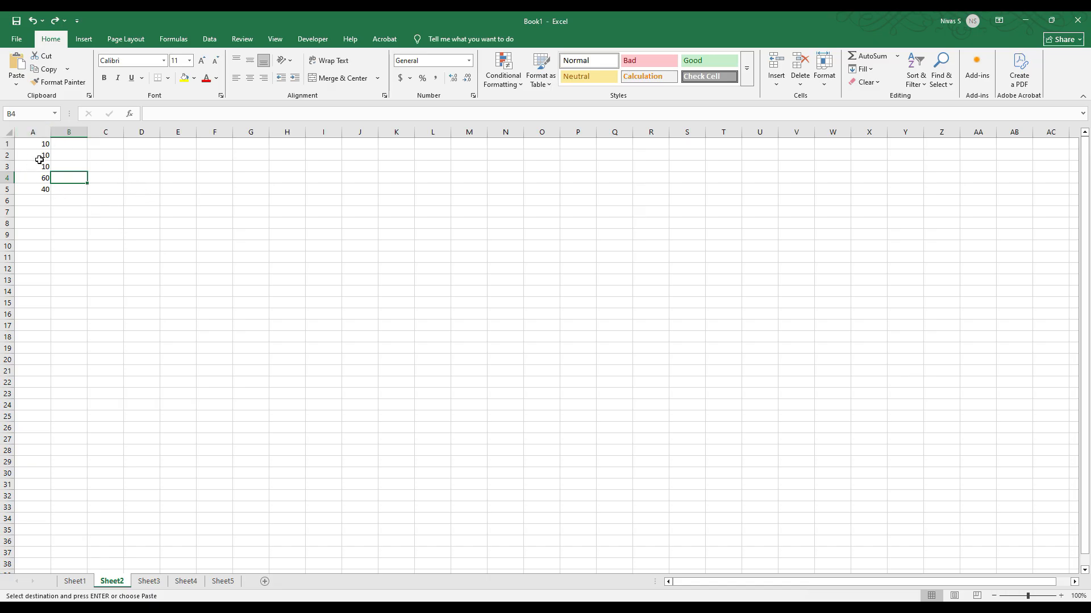
left_click(42, 129)
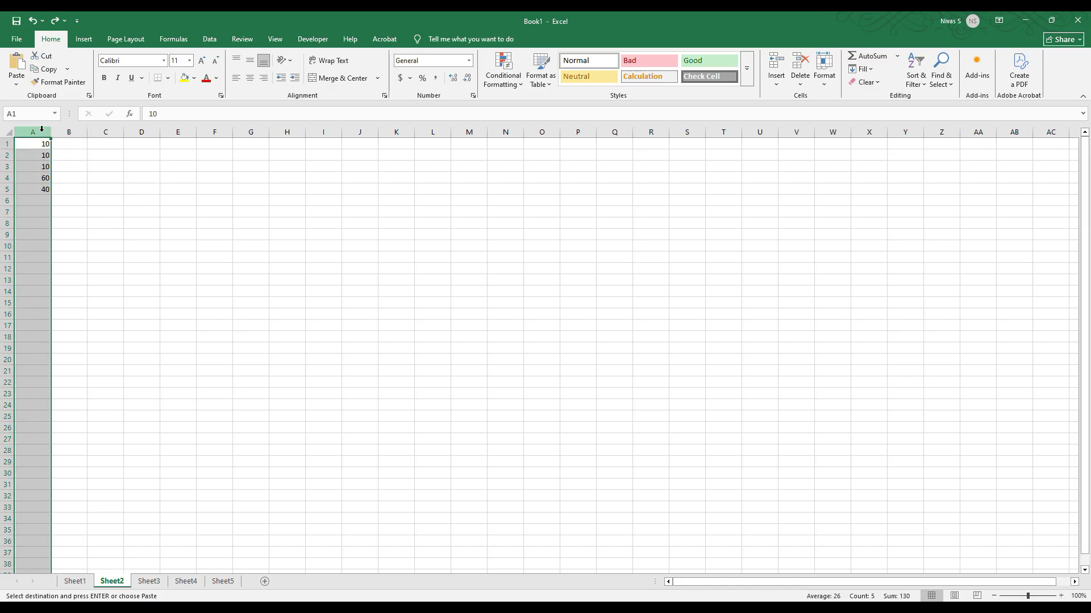
left_click_drag(42, 144, 44, 191)
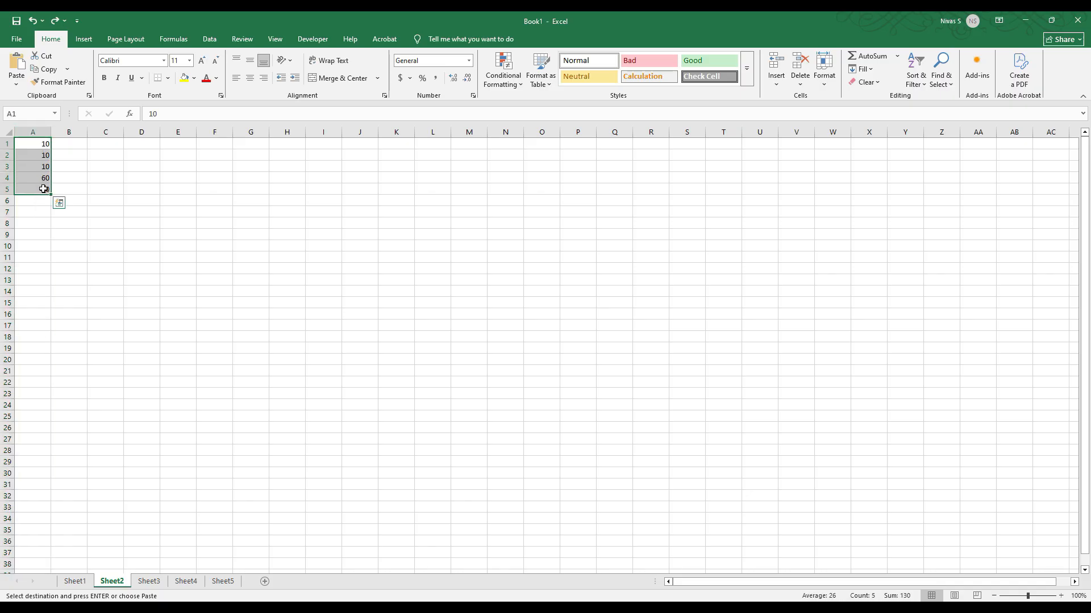
left_click(209, 40)
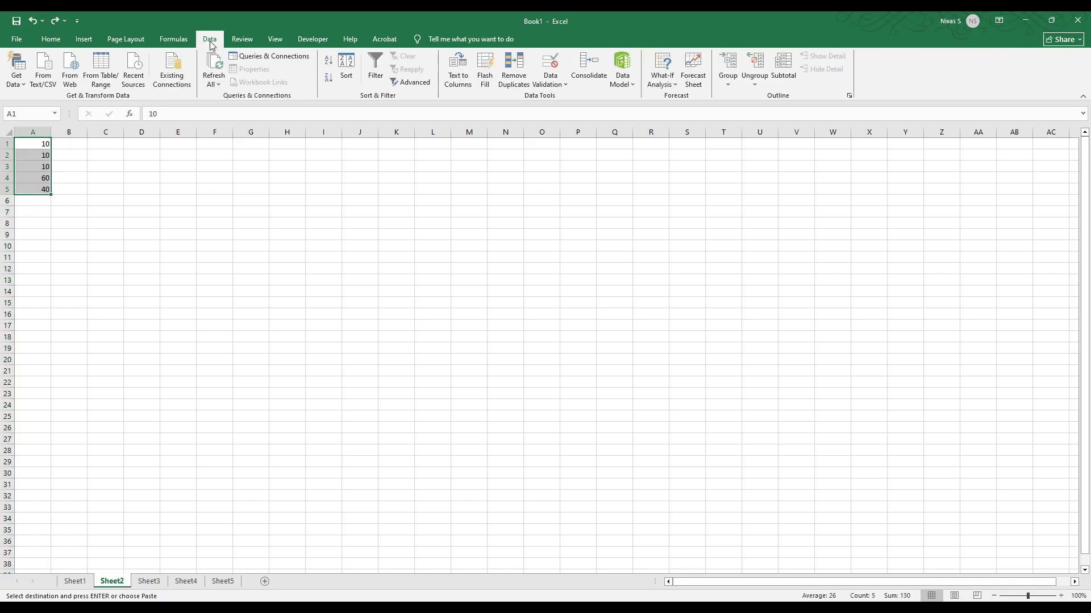
left_click(522, 71)
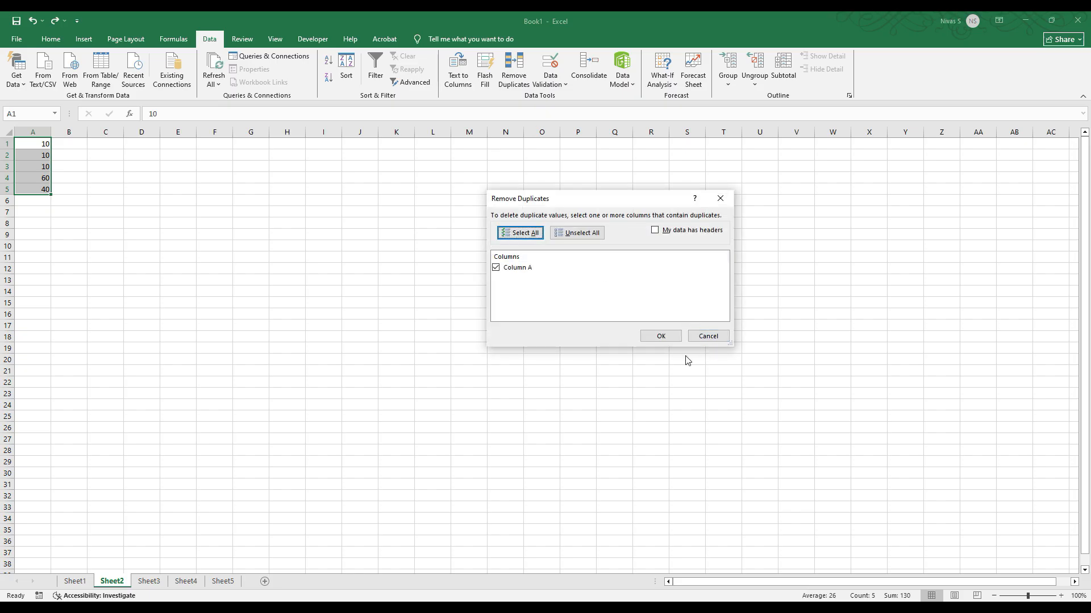
left_click(660, 338)
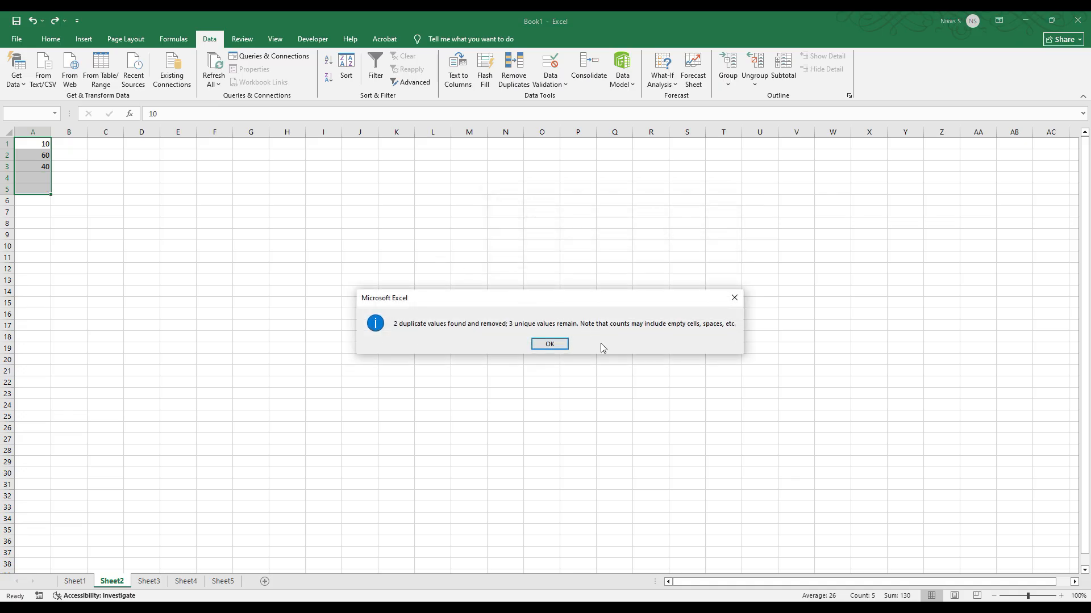
left_click(545, 347)
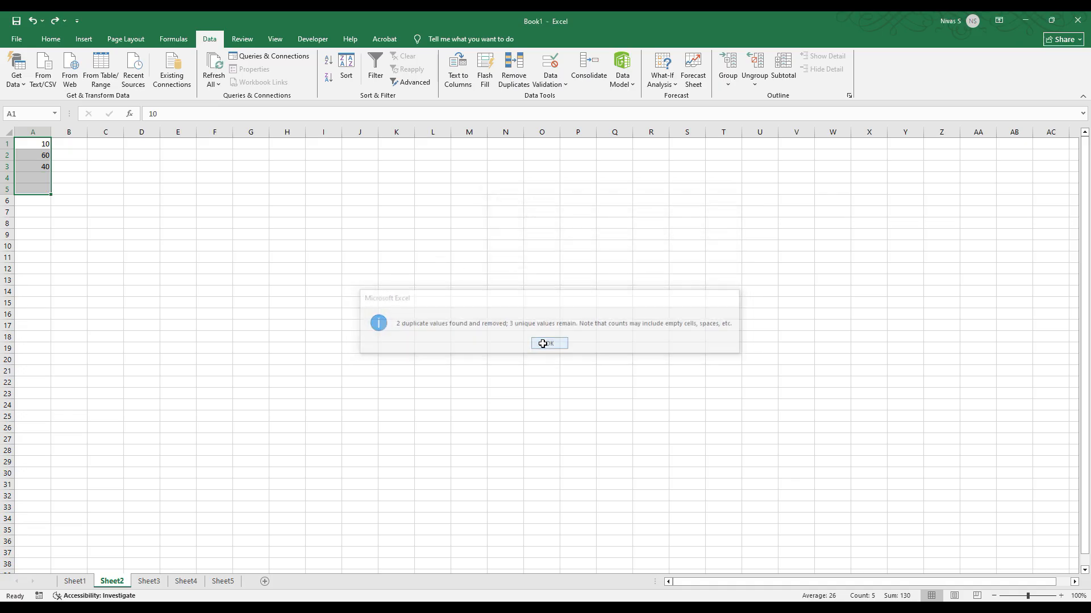
left_click(95, 263)
left_click(33, 180)
left_click(36, 190)
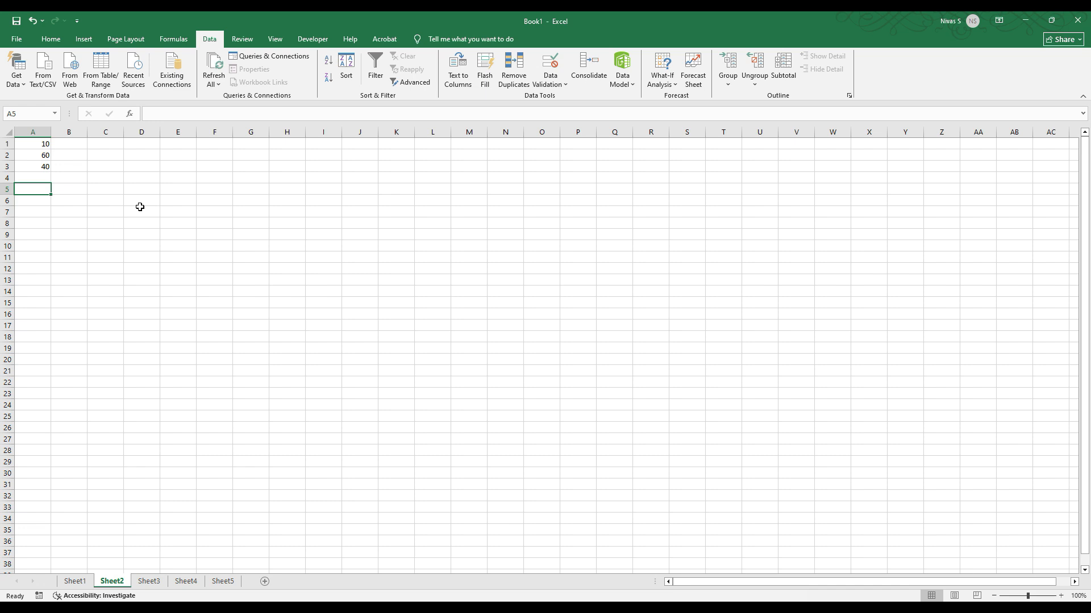
Step: Clear the remaining marks from column A and empty the range A1:G16 on Sheet2
left_click_drag(43, 146, 35, 177)
key("Delete")
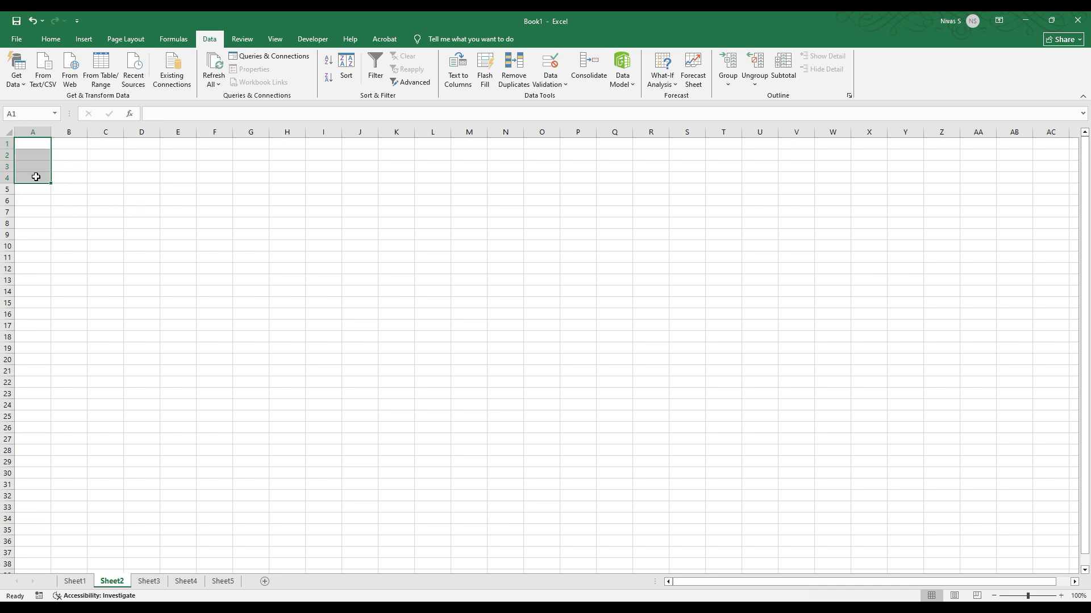
left_click(117, 212)
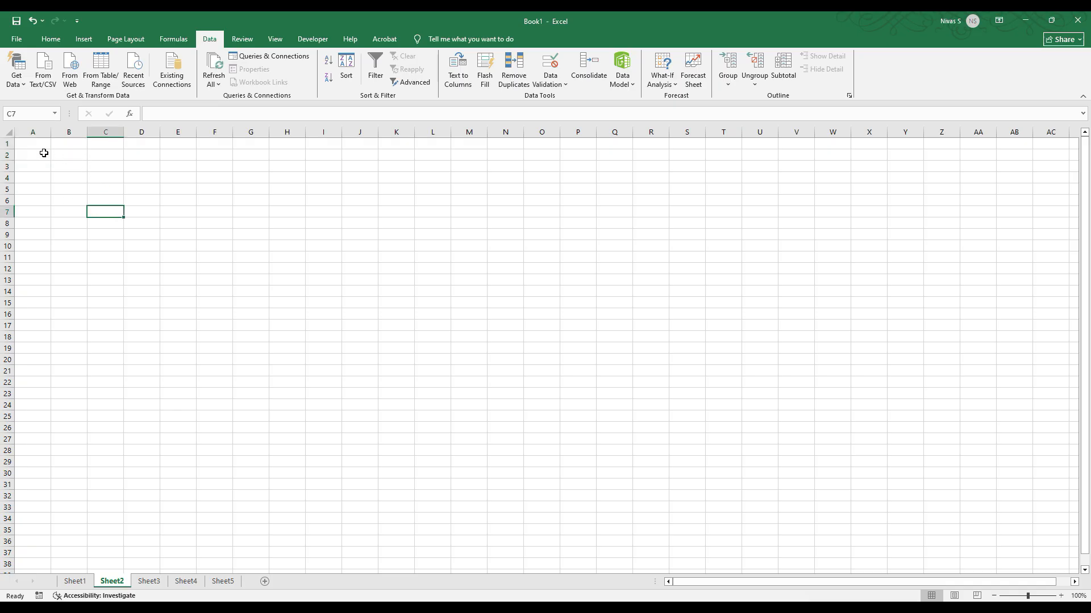
key("ctrl+z")
left_click_drag(46, 146, 267, 320)
key("Delete")
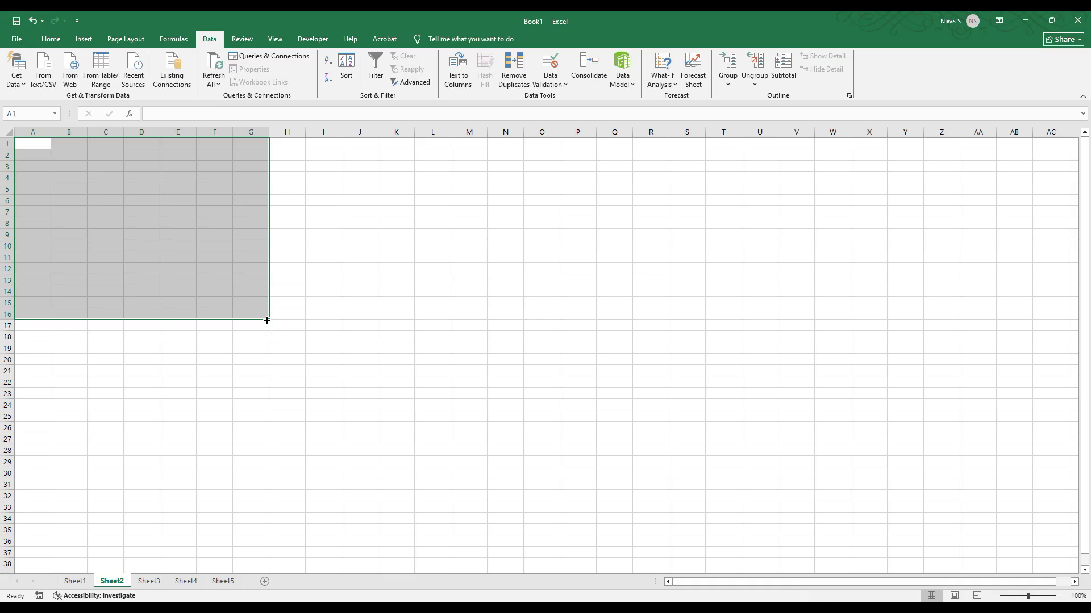
left_click(214, 233)
left_click_drag(78, 176, 520, 434)
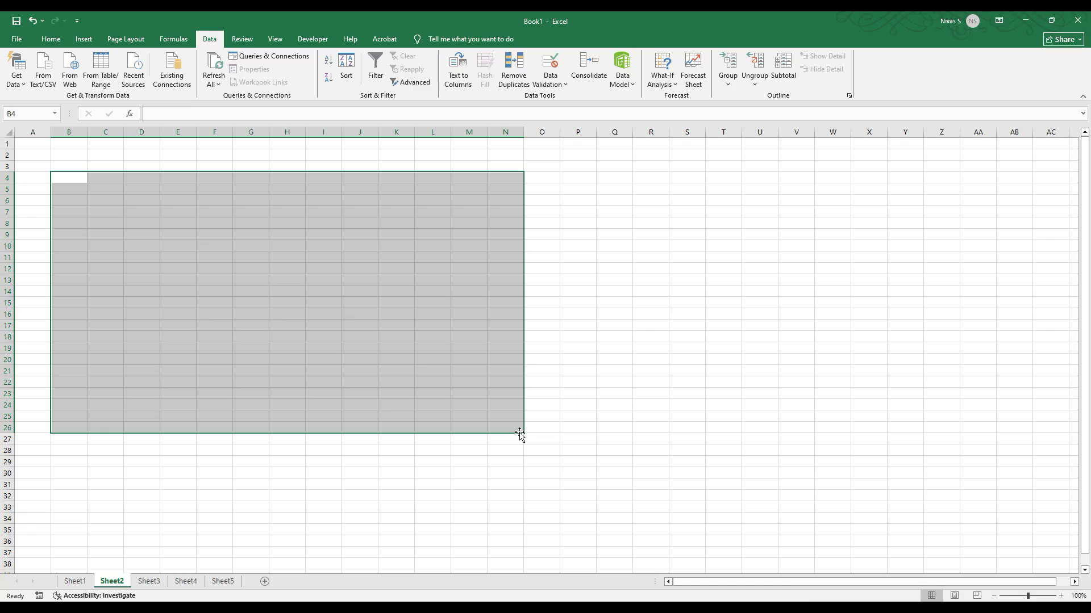
left_click(29, 154)
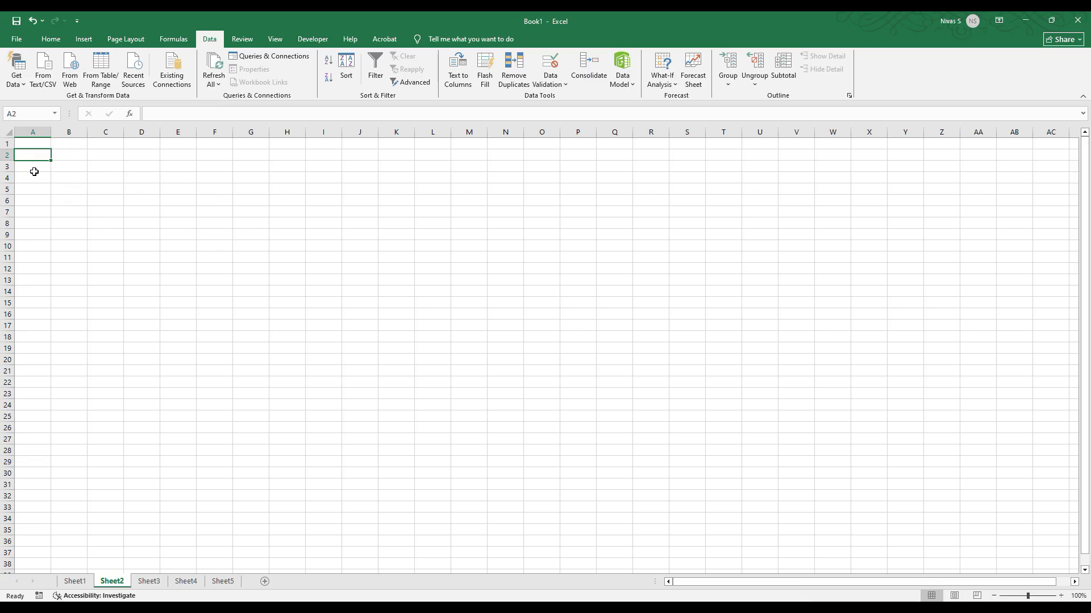
Step: Switch to Sheet1 and select the whole of row 5
left_click(75, 580)
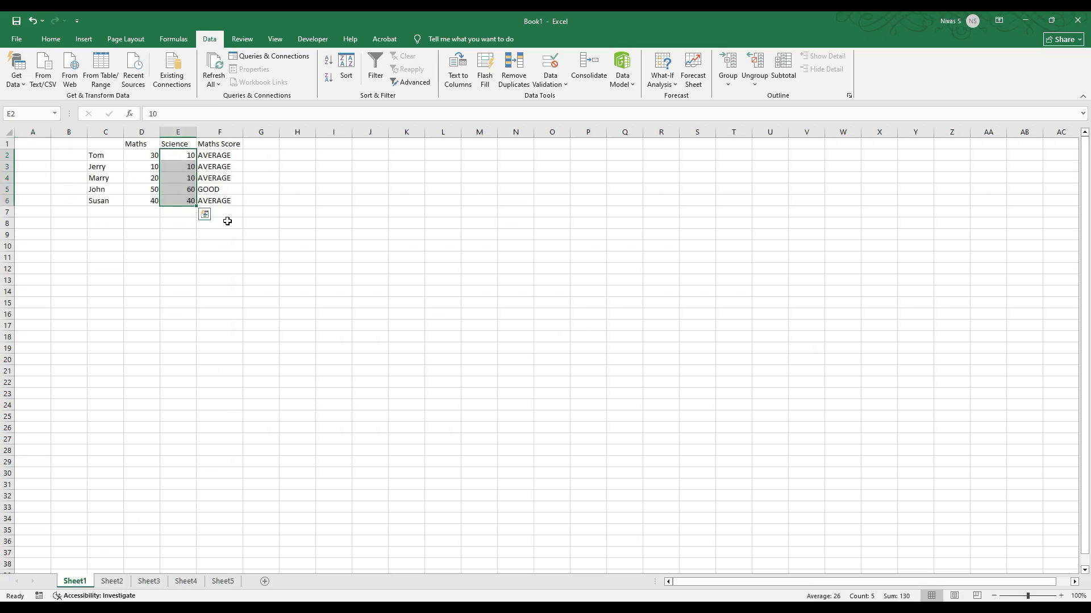
left_click(255, 247)
right_click(5, 191)
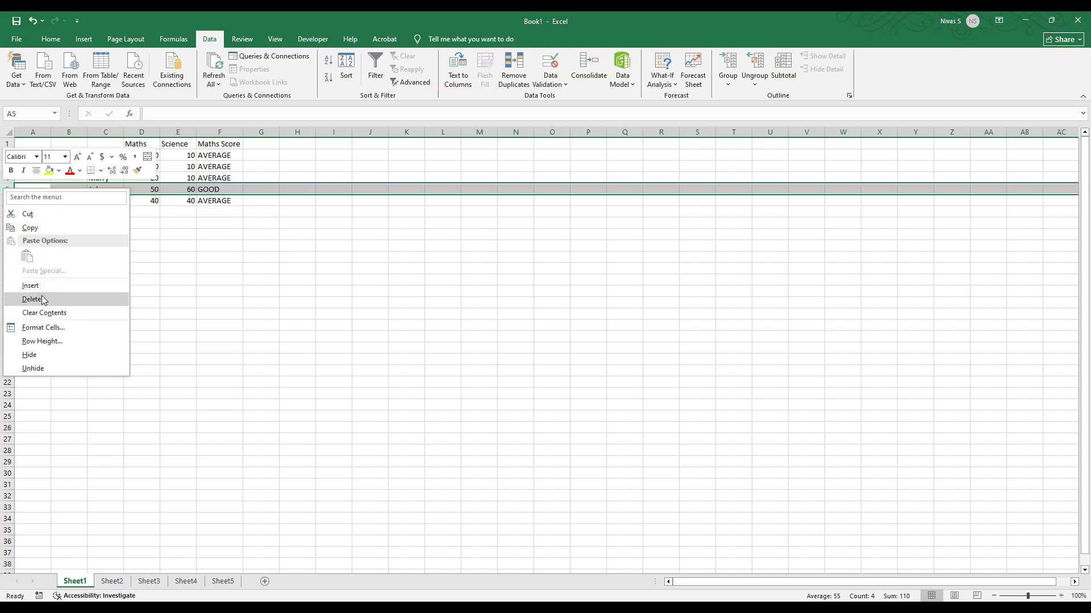
left_click(203, 285)
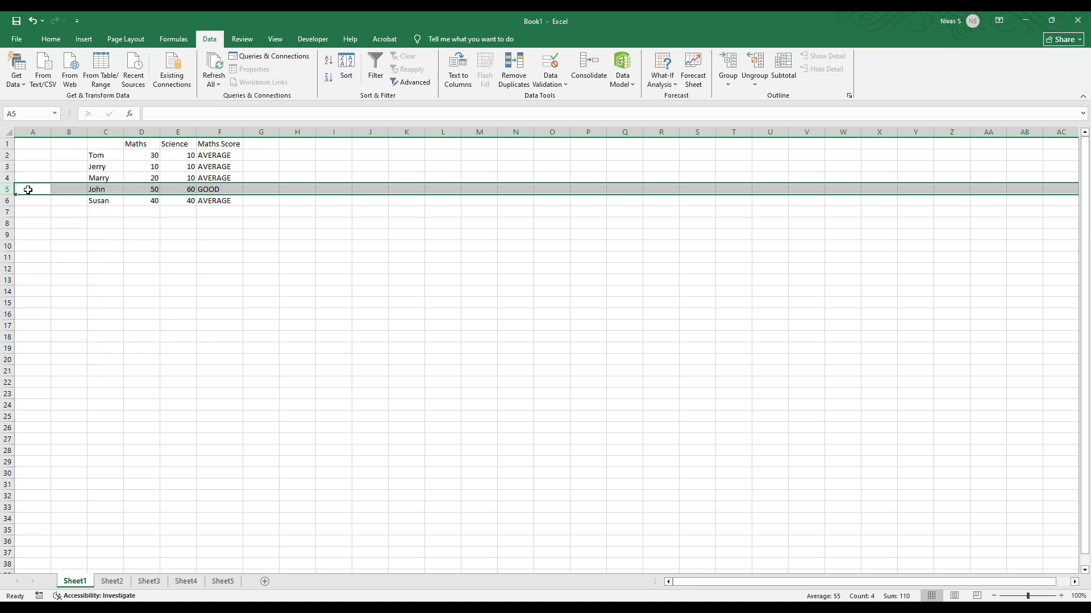
right_click(8, 189)
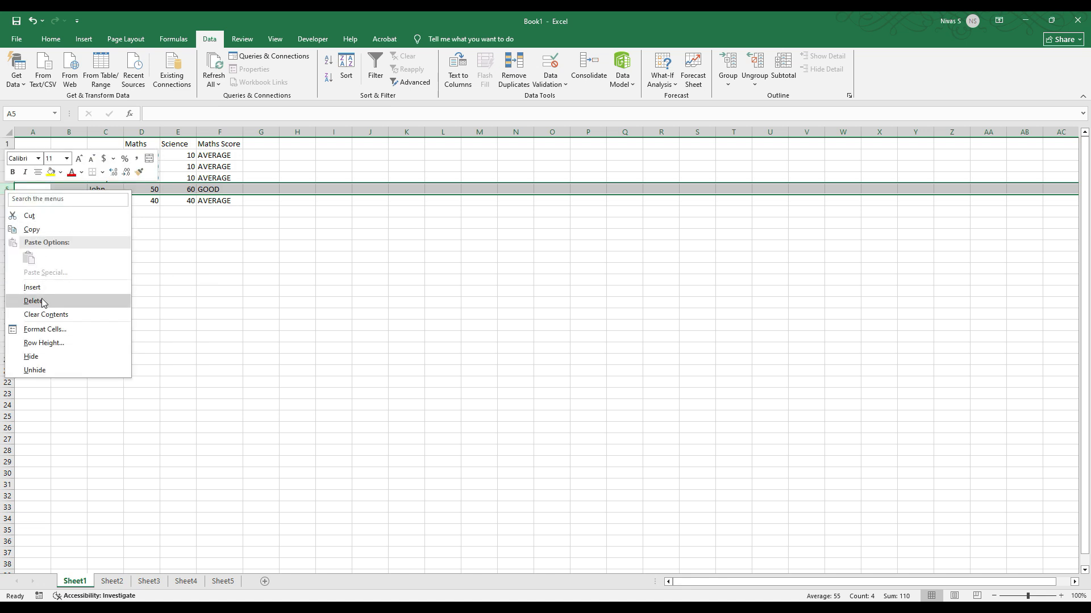
left_click(182, 297)
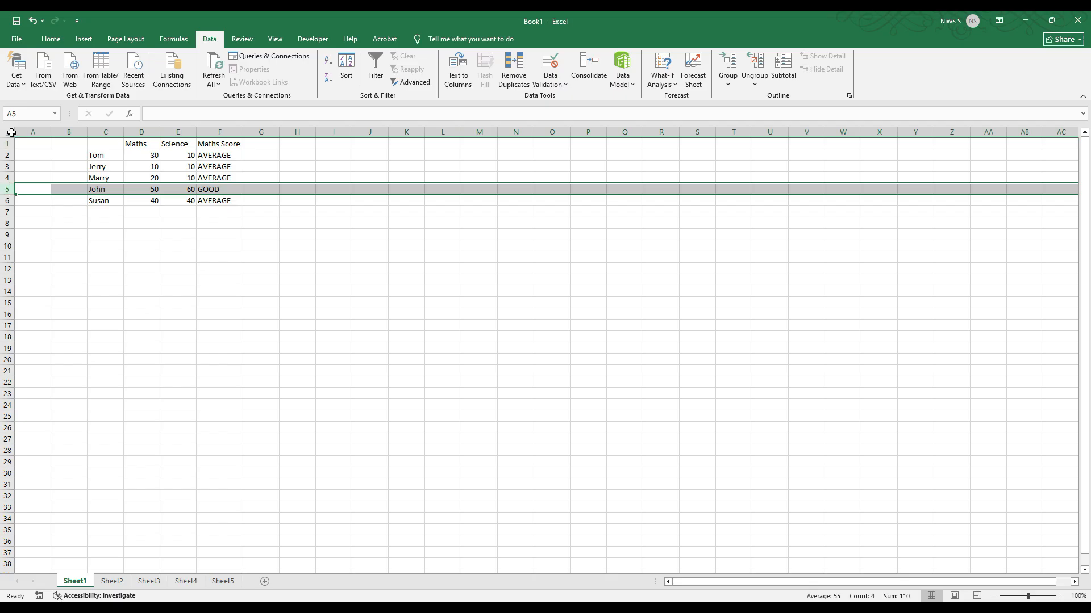
Step: Delete column F, which holds the Maths Score data
left_click(226, 130)
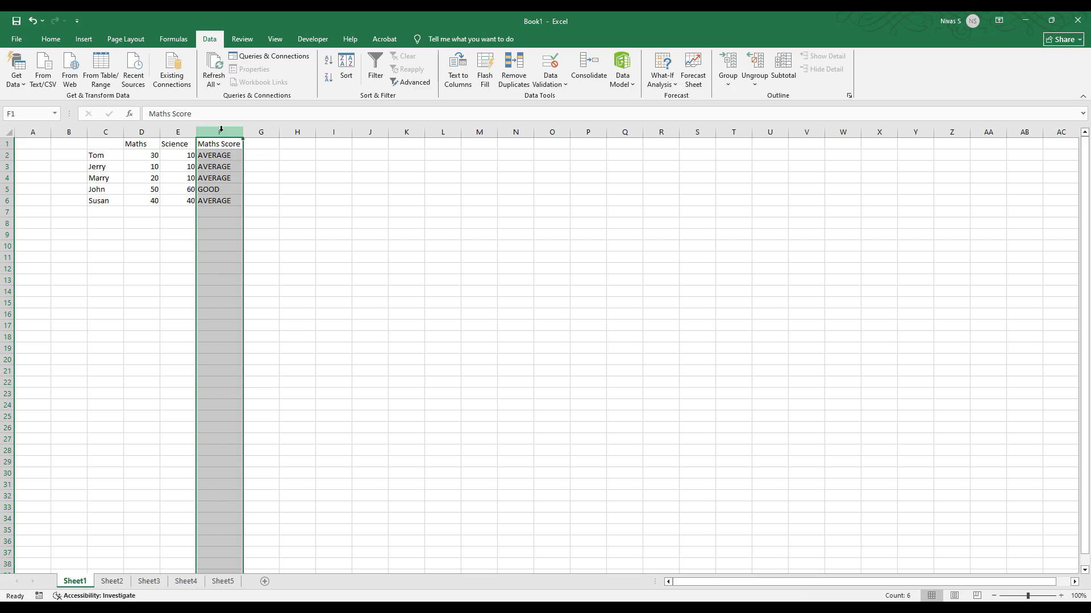
right_click(221, 129)
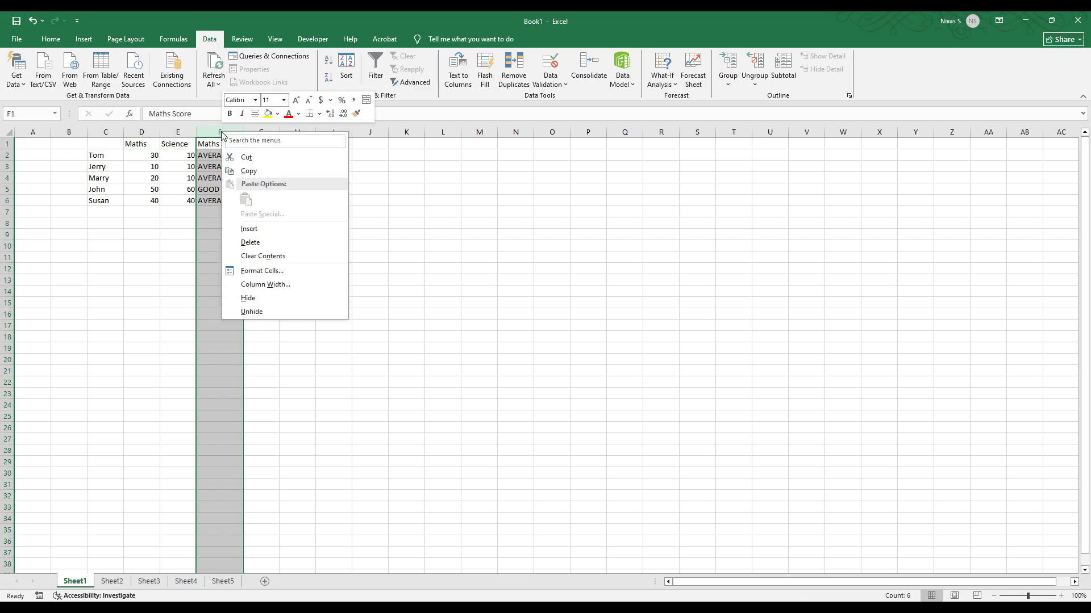
left_click(253, 243)
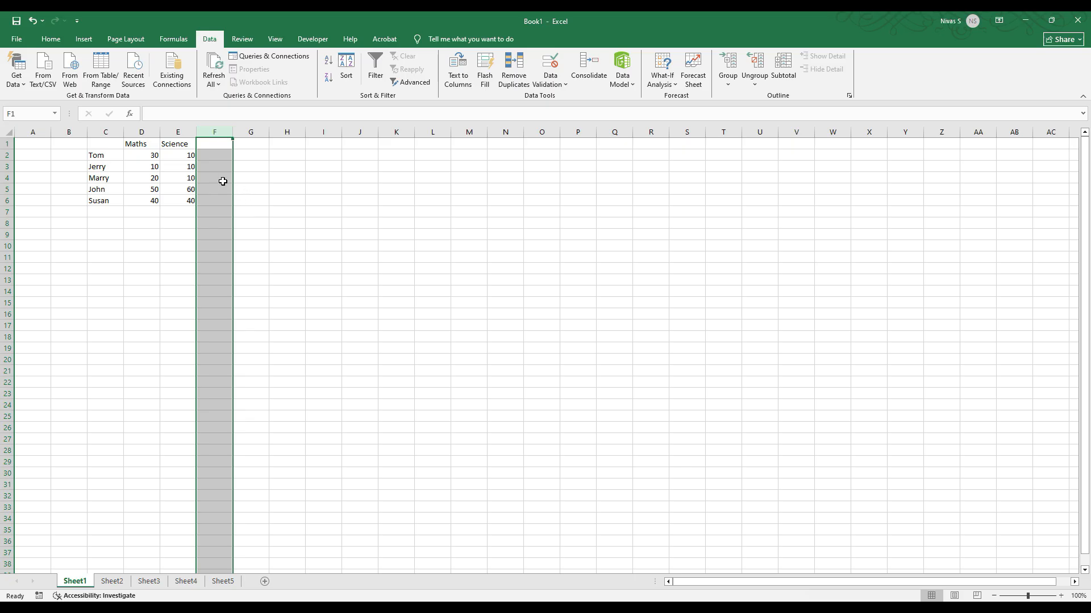
Step: Delete the whole of row 6, the last student record in the table
left_click(9, 201)
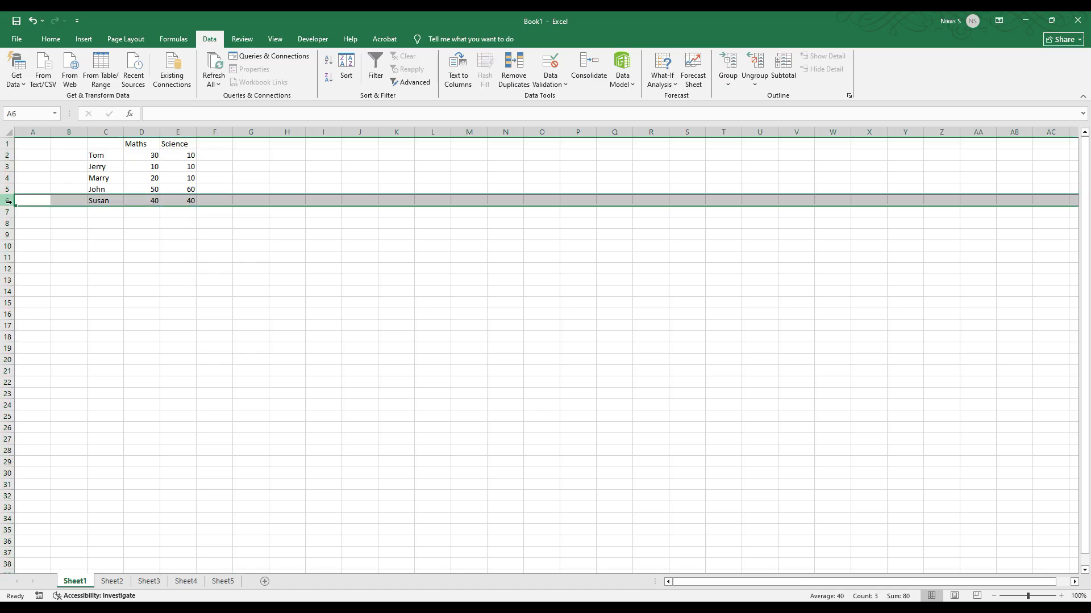
right_click(9, 201)
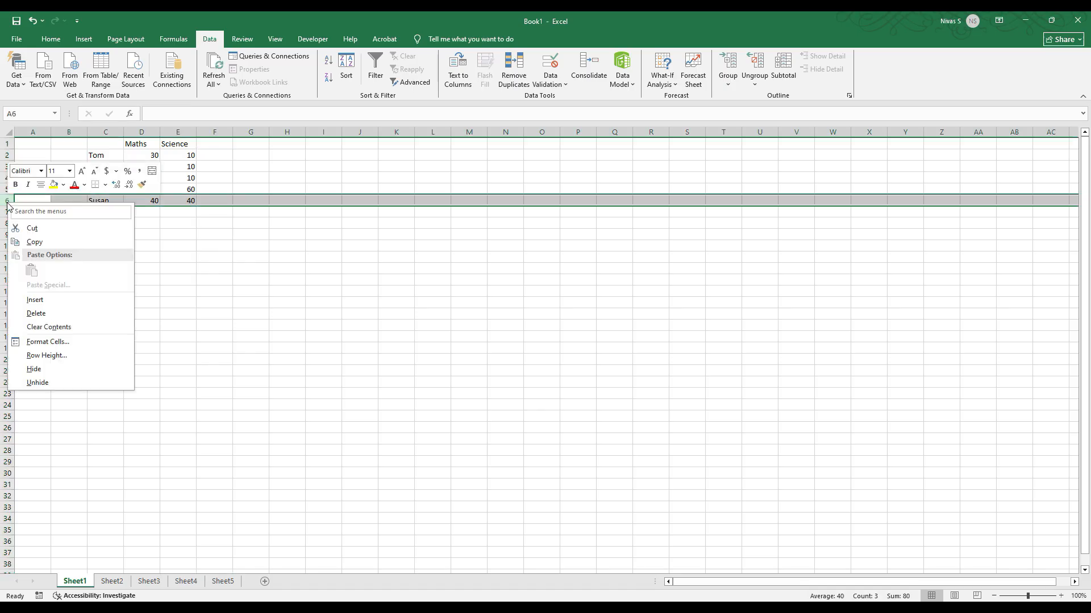
left_click(39, 314)
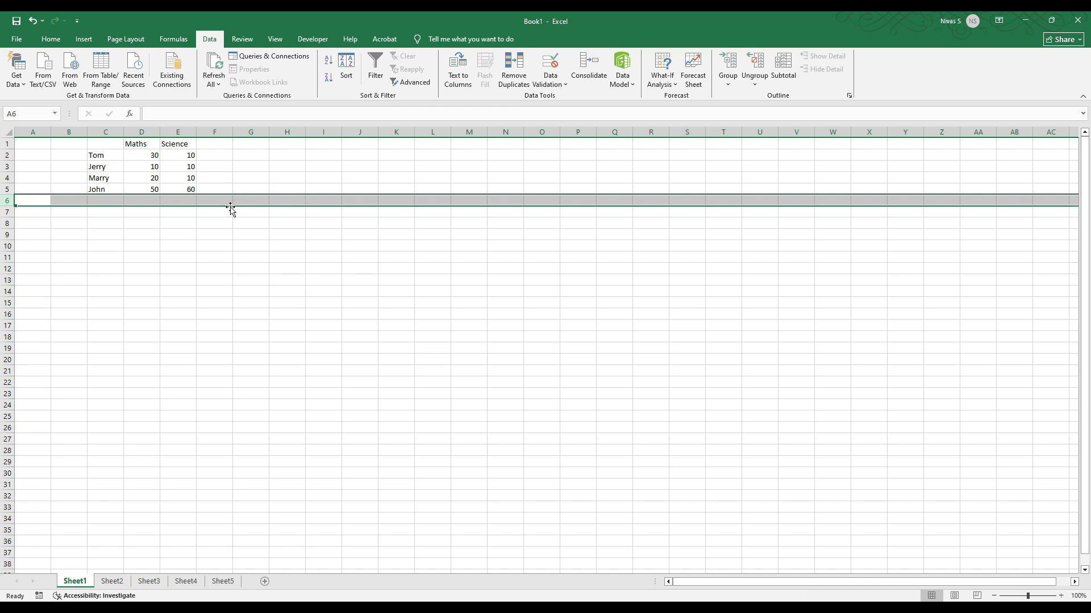
Step: Hide row 5 of the marks table and select an empty cell below it
left_click(166, 189)
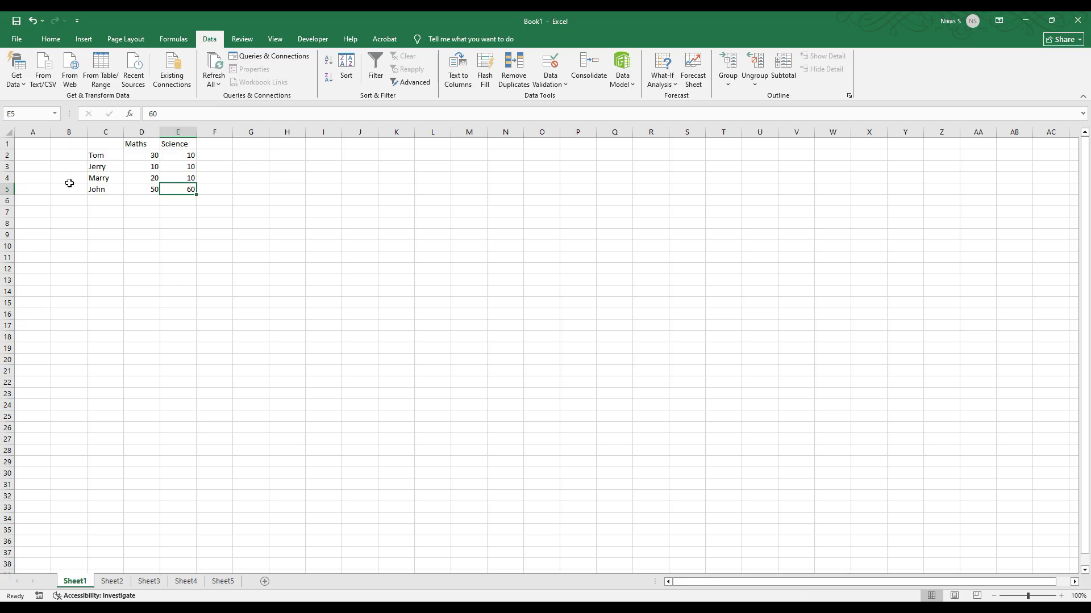
left_click(8, 190)
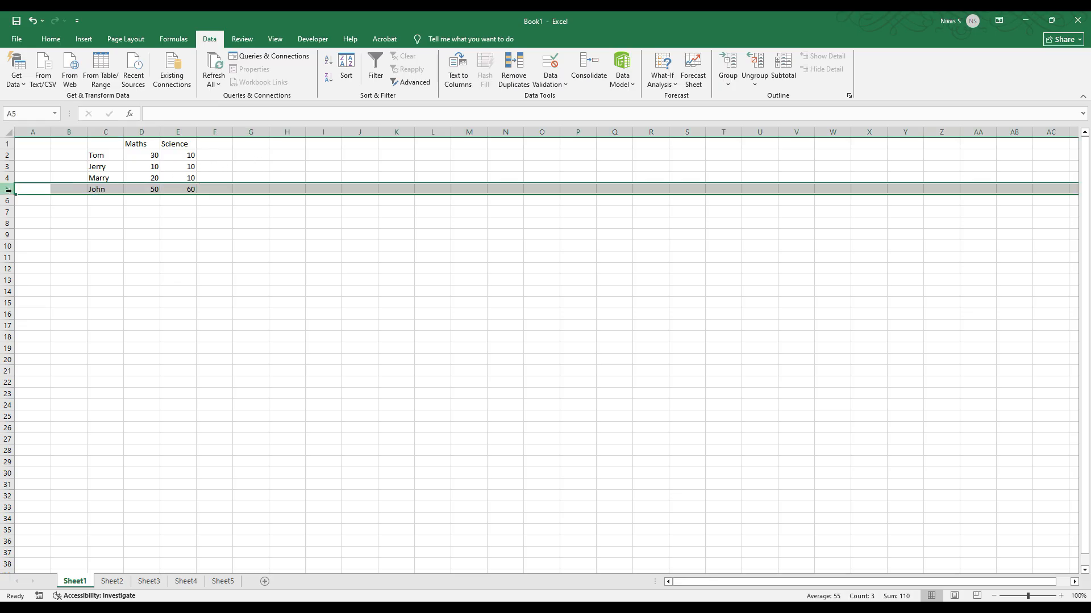
right_click(8, 192)
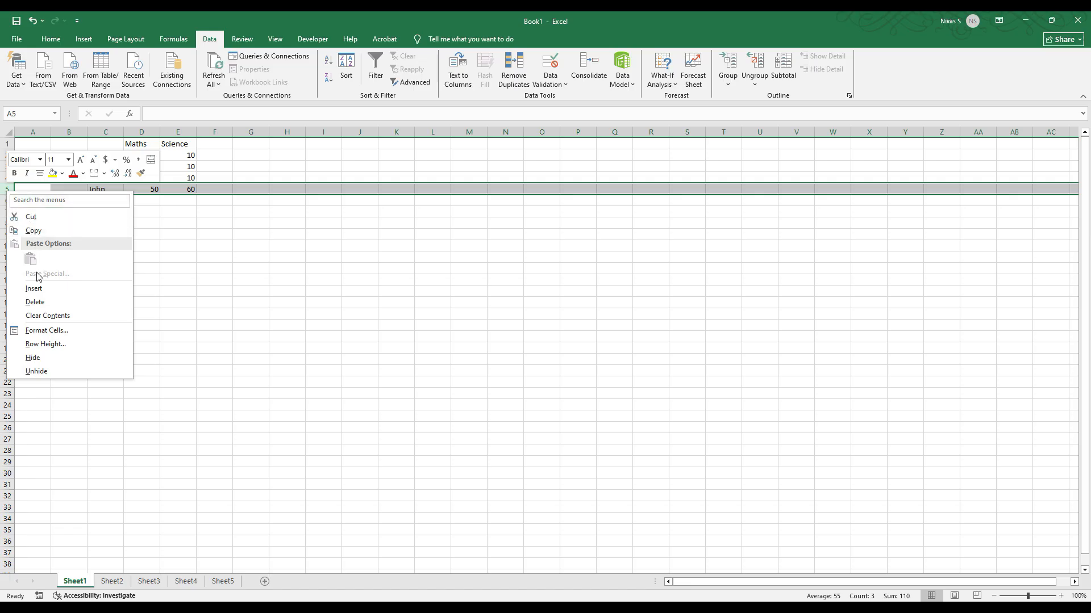
left_click(37, 359)
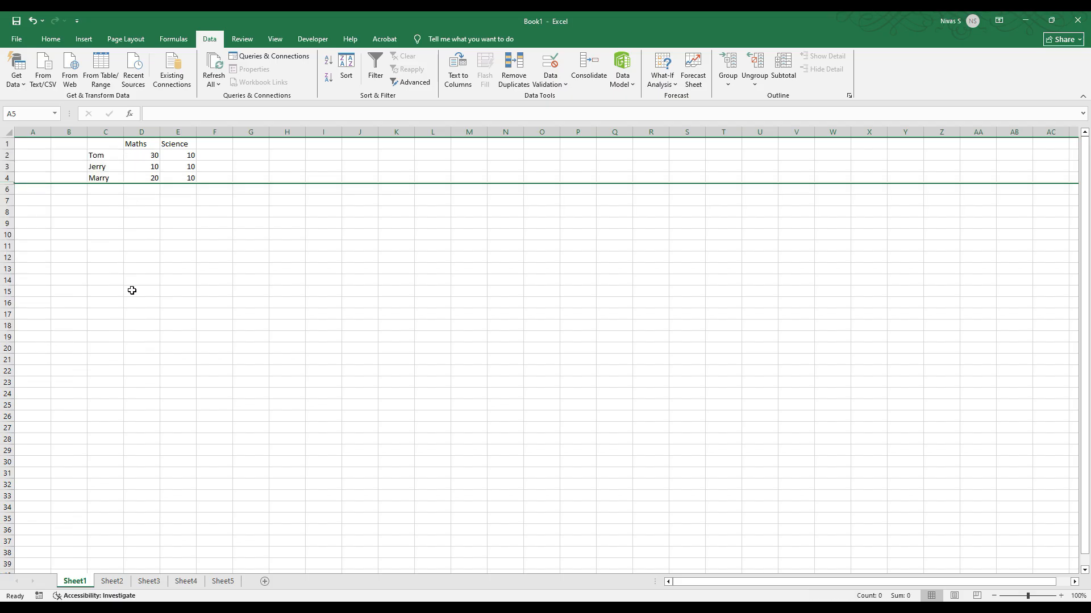
left_click(151, 278)
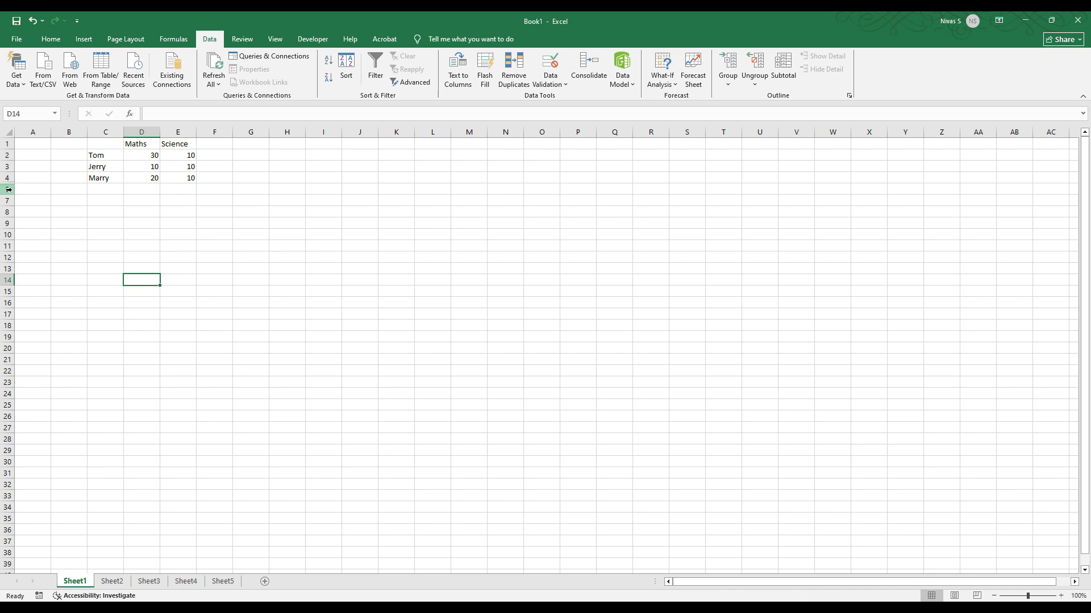
Step: Step the active cell up and down past hidden row 5 in columns B and D to check how cell navigation treats it
left_click(82, 181)
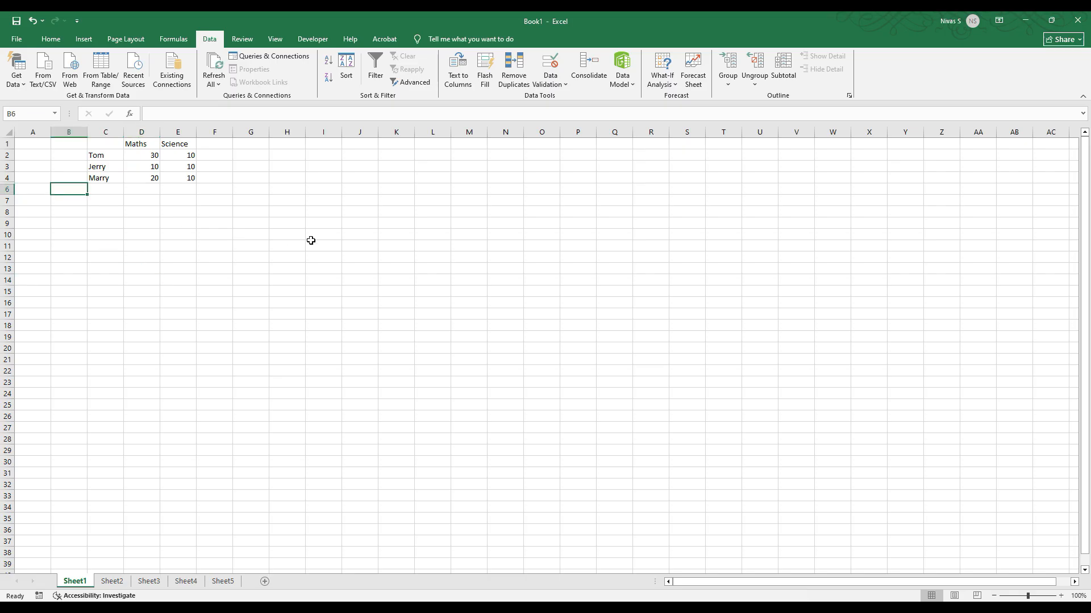
key("Down")
key("Down")
key("Up")
key("Up")
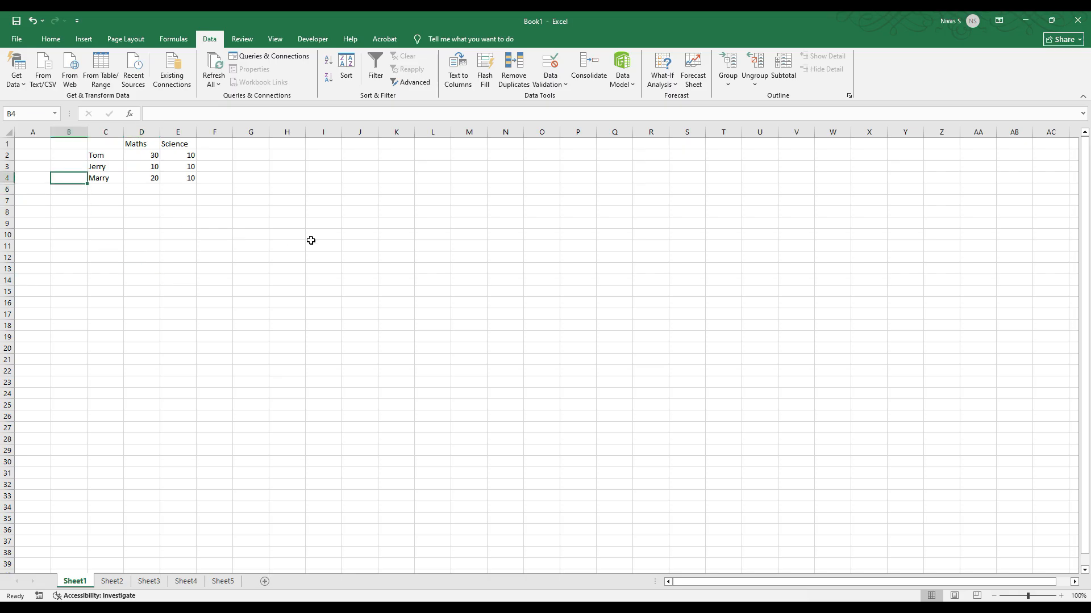
key("Right")
key("Right")
key("Down")
key("Down")
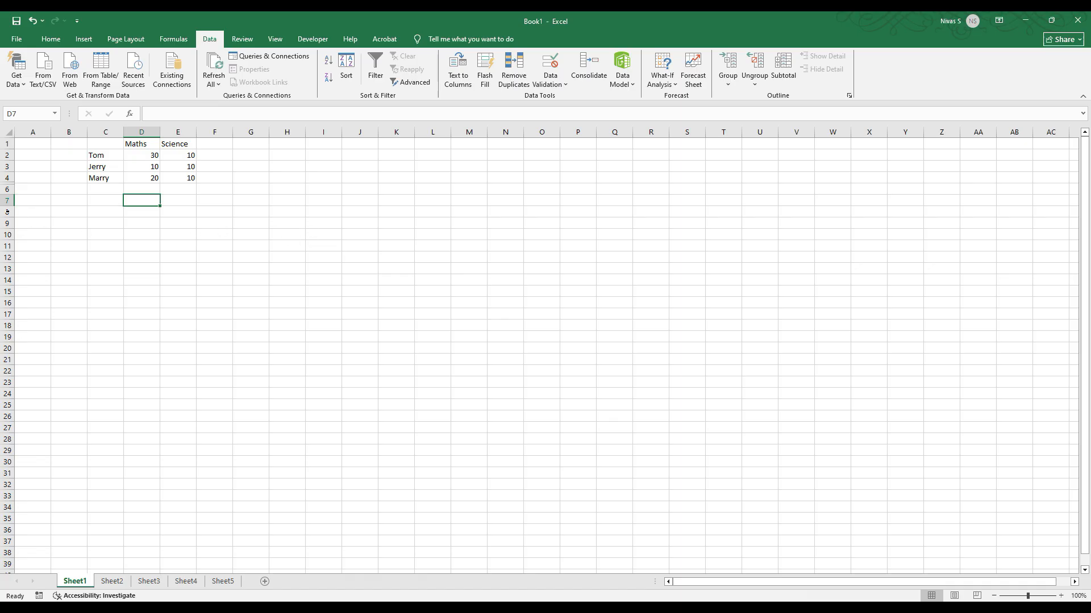
Step: Unhide row 5 by selecting the neighbouring rows 4 and 6, and clear the row selection
left_click_drag(5, 193, 6, 178)
right_click(5, 178)
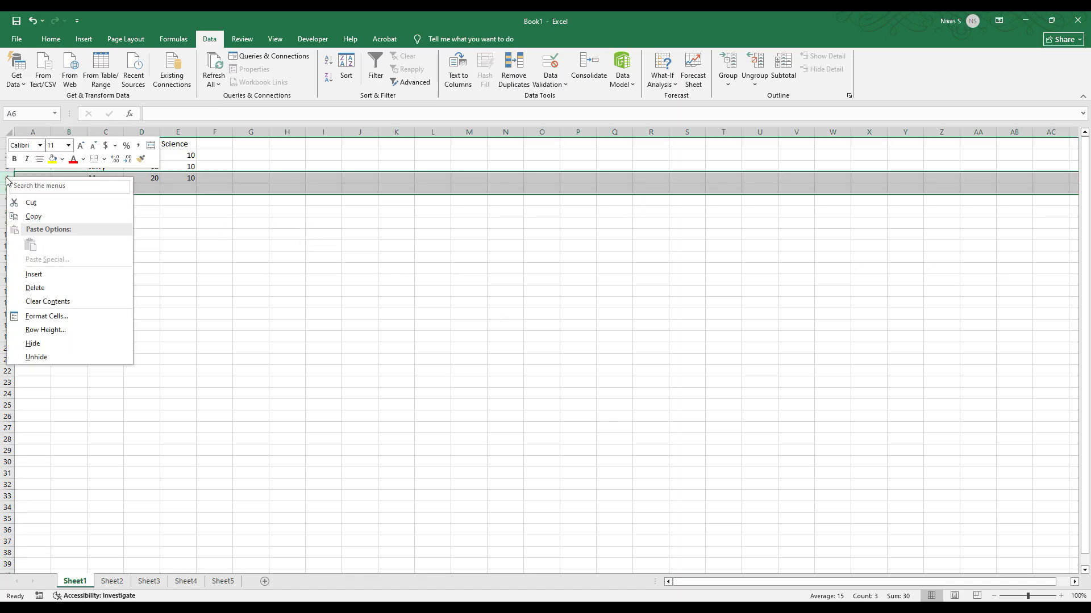
left_click(35, 358)
left_click(96, 215)
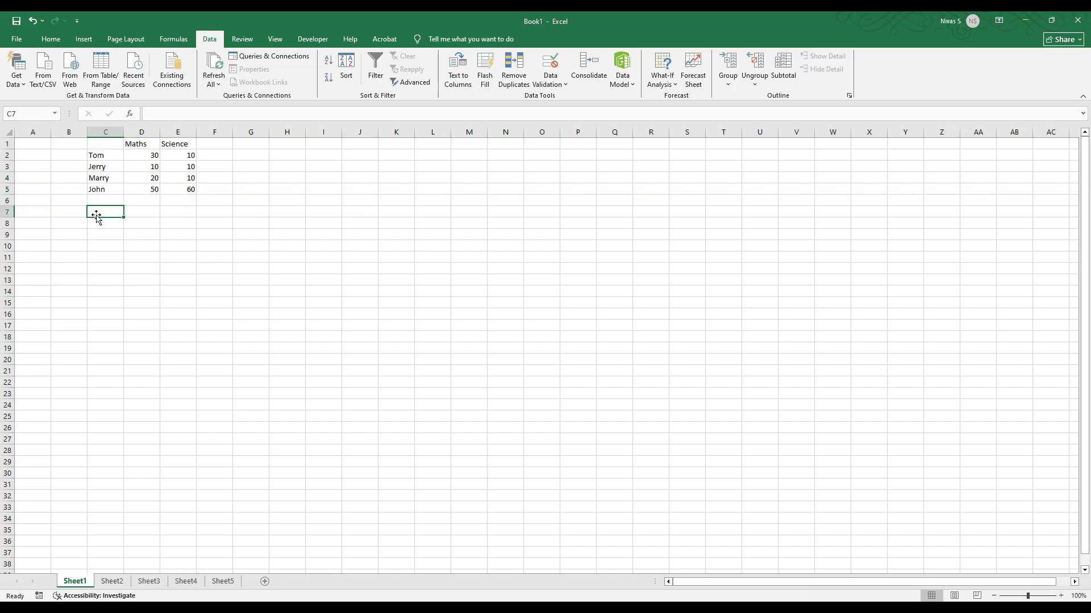
Step: Hide column E, which holds the Science marks
left_click(189, 132)
right_click(190, 133)
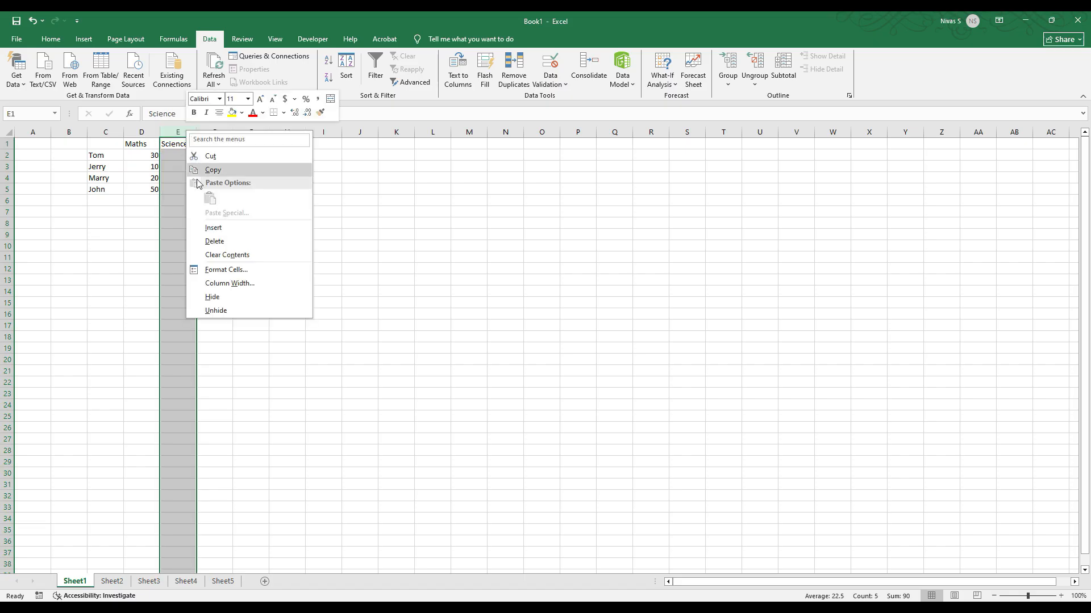
left_click(212, 297)
left_click(200, 190)
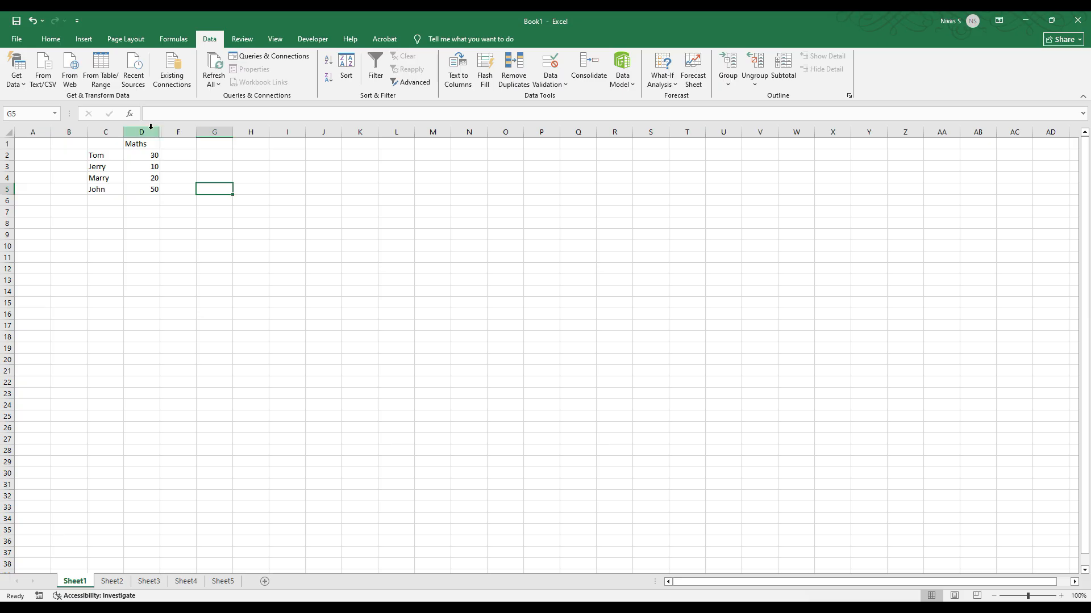
Step: Unhide the Science column E by selecting the neighbouring columns D and F
left_click_drag(149, 132, 168, 132)
right_click(168, 131)
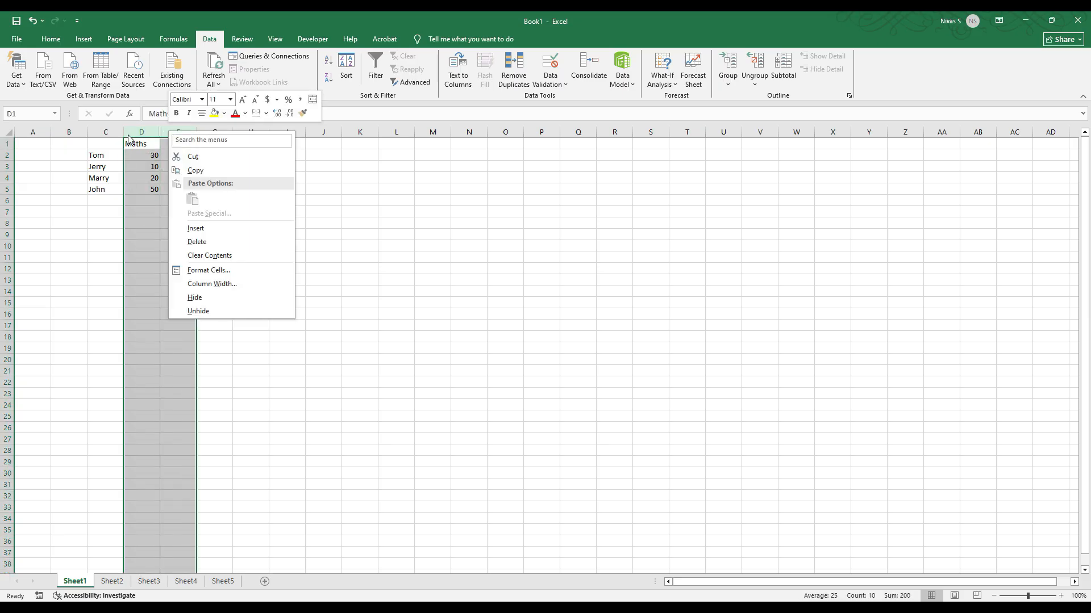
key("Escape")
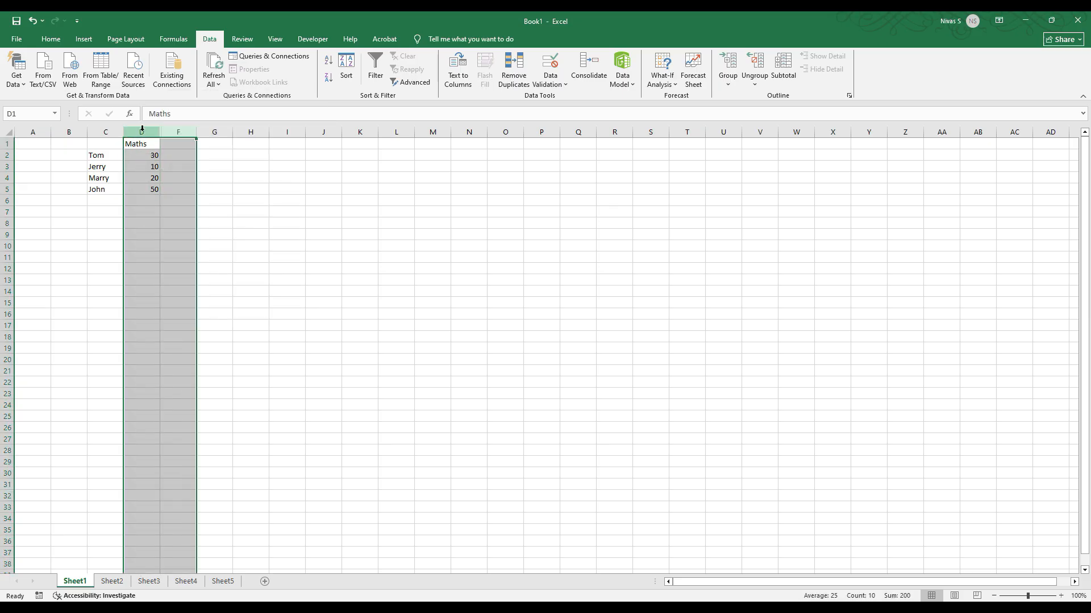
right_click(177, 133)
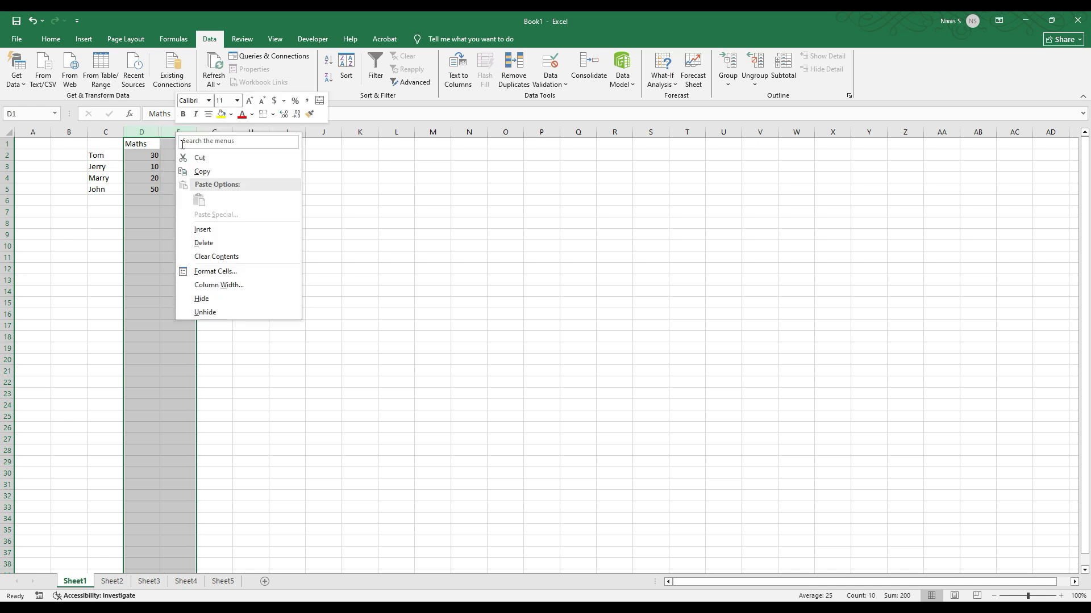
left_click(205, 312)
left_click(167, 269)
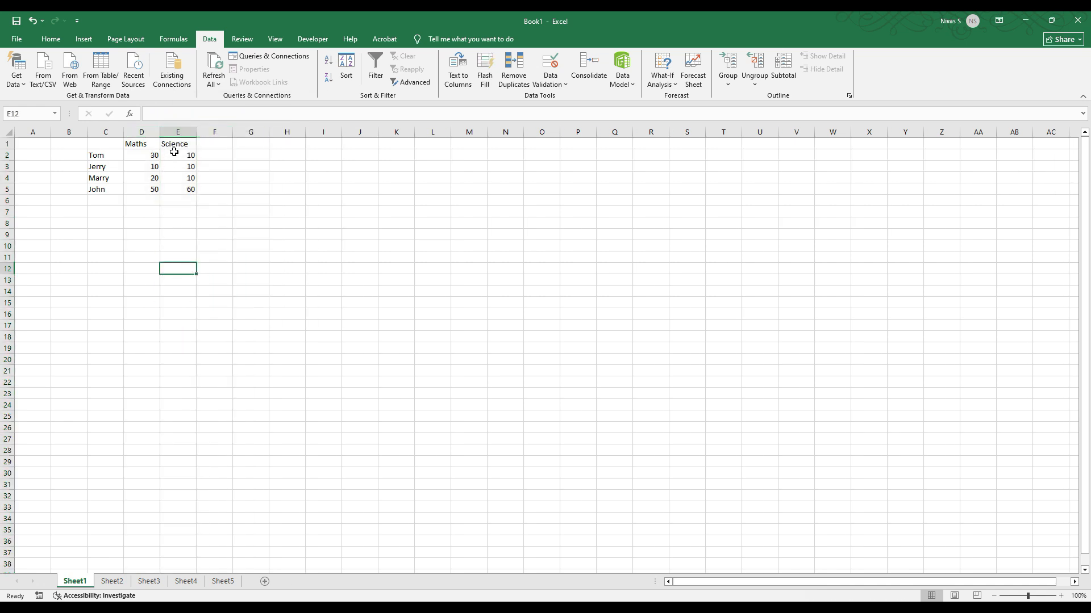
left_click(163, 208)
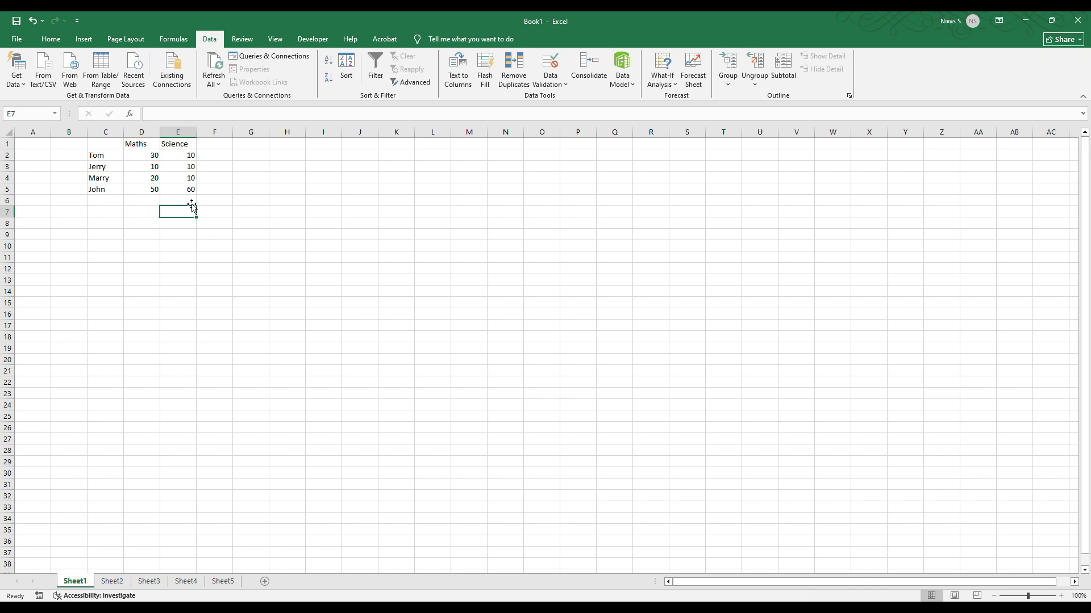
left_click(213, 199)
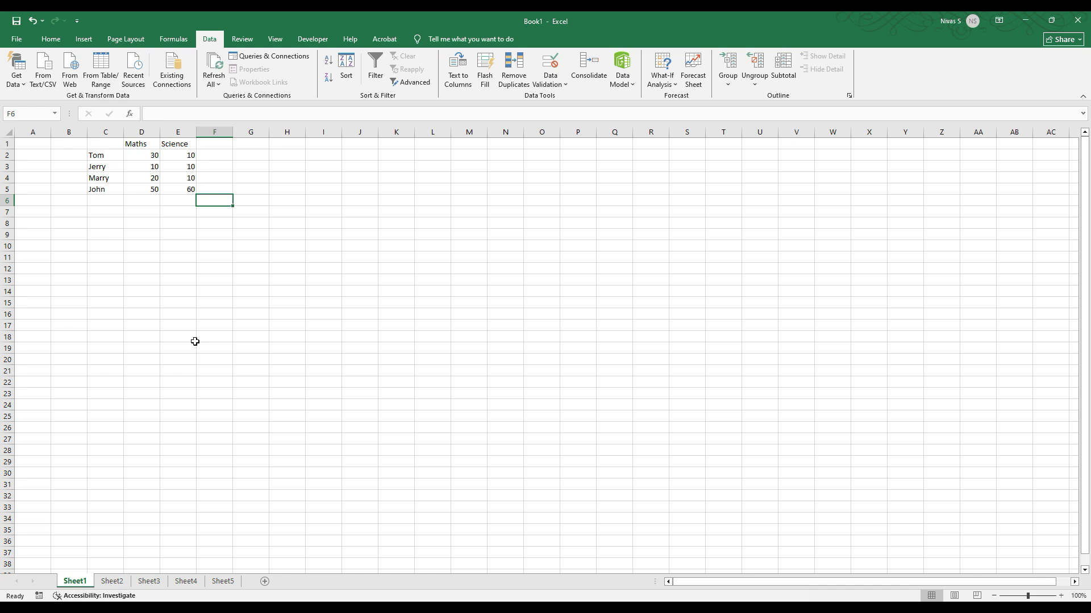
Step: Search the sheet for the value 10 with Find and go to the first match
left_click(214, 256)
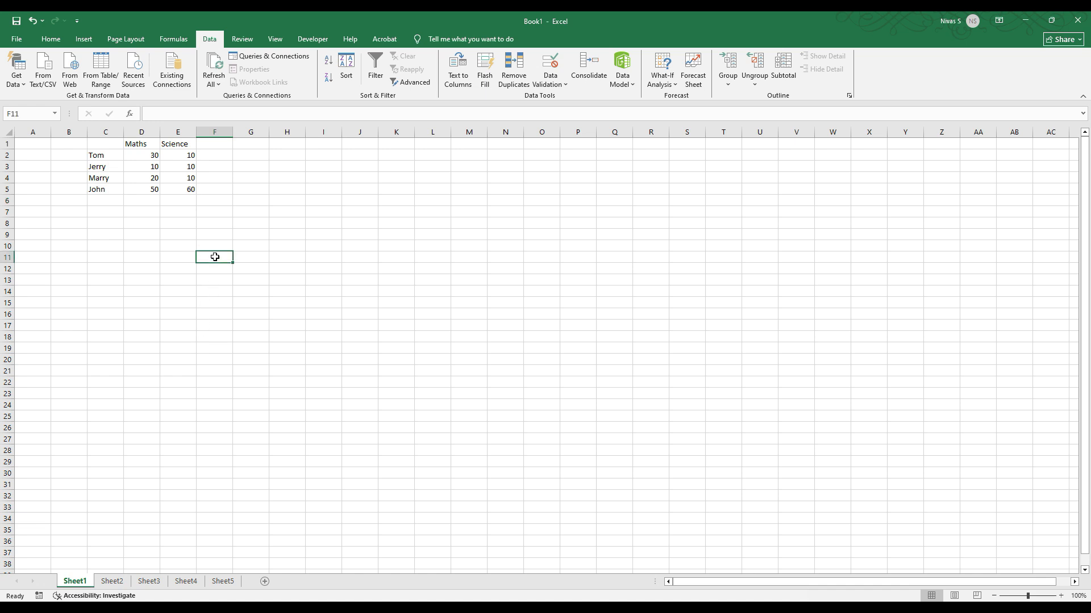
key("ctrl+f")
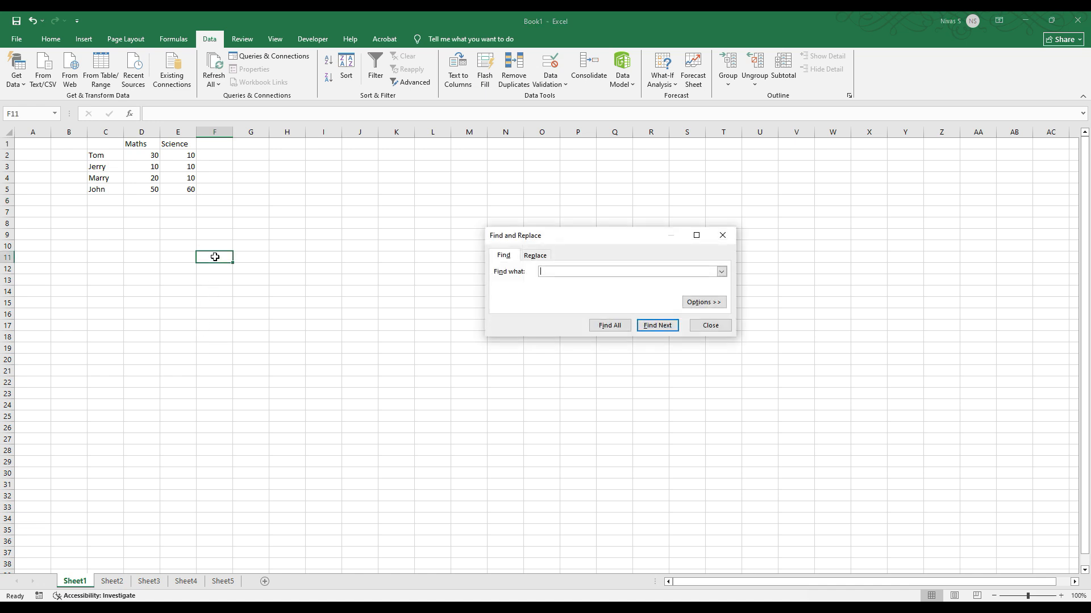
left_click(722, 235)
key("ctrl+f")
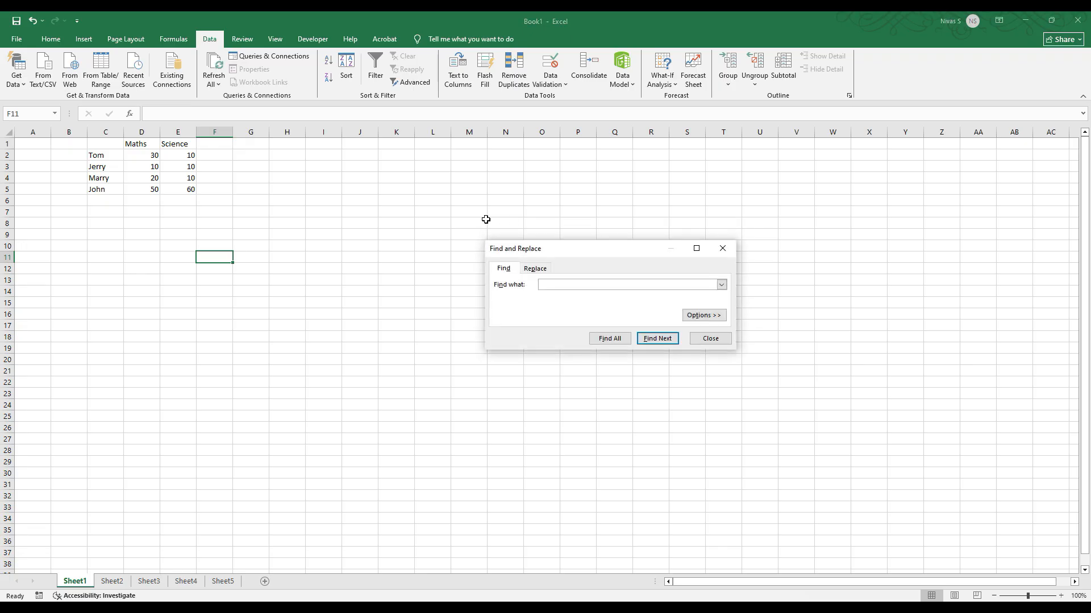
key("Return")
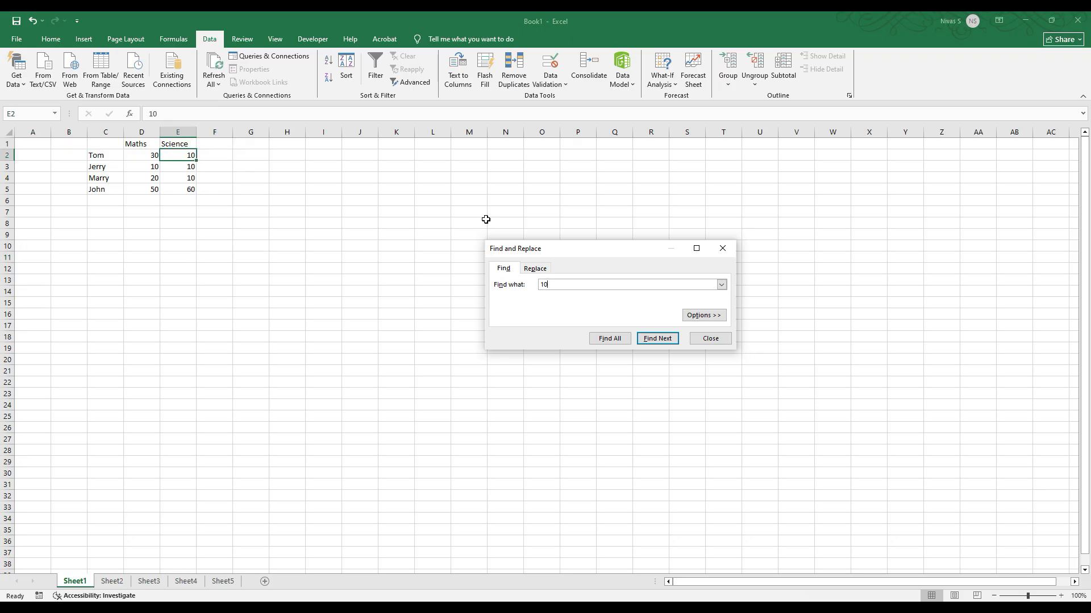
Step: Step through the remaining matches for 10 in the sheet, and close the Find and Replace dialog
key("Return")
key("Return")
key("Return")
key("Return")
key("Escape")
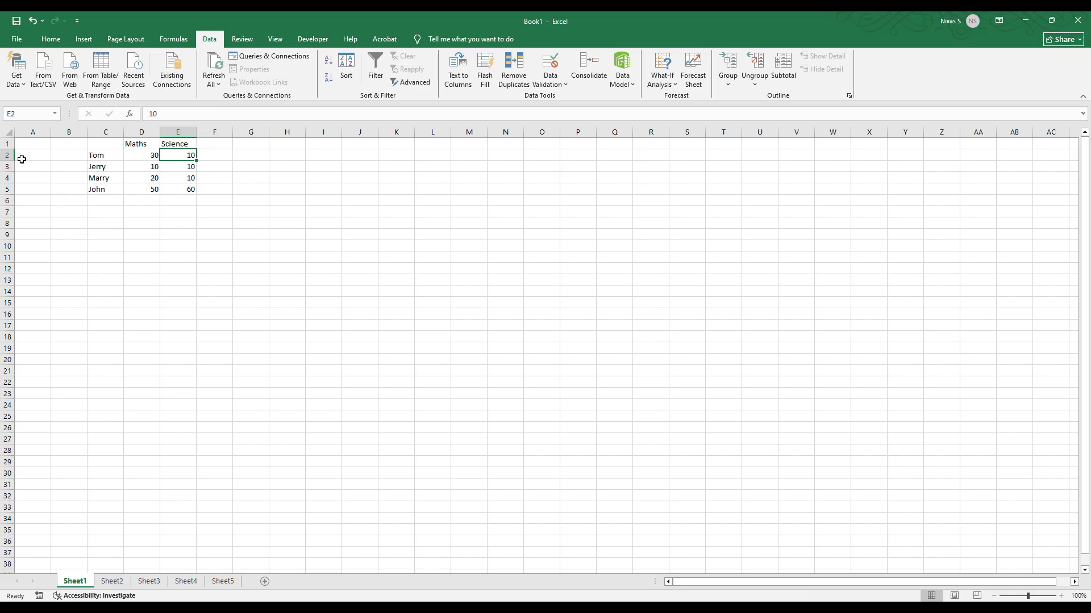
Step: Turn on filtering for the Maths and Science columns D and E, and clear the column selection
right_click(8, 143)
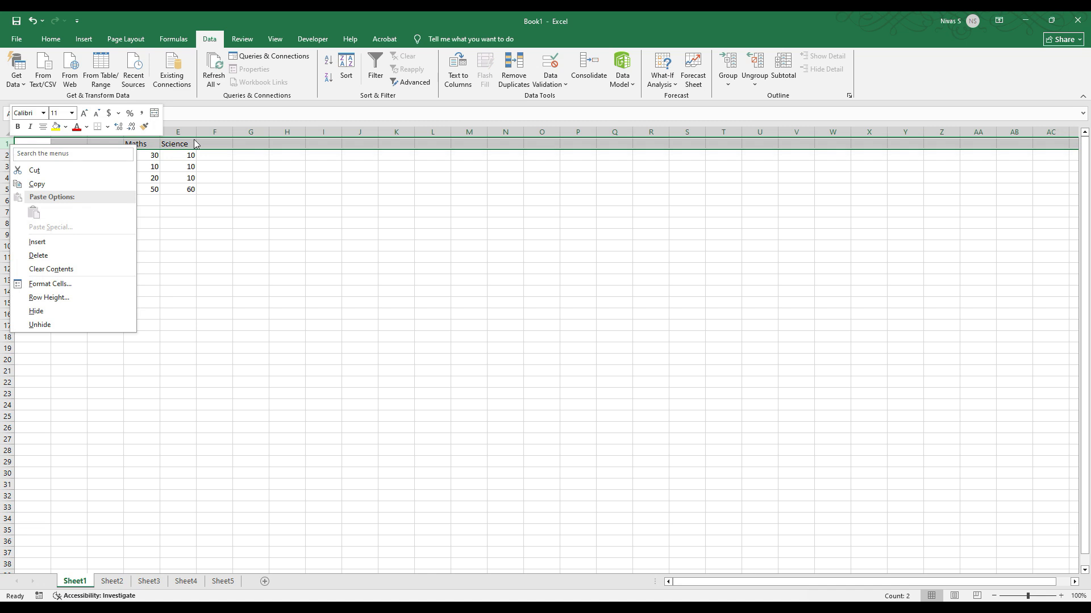
left_click(350, 165)
left_click_drag(147, 133, 187, 132)
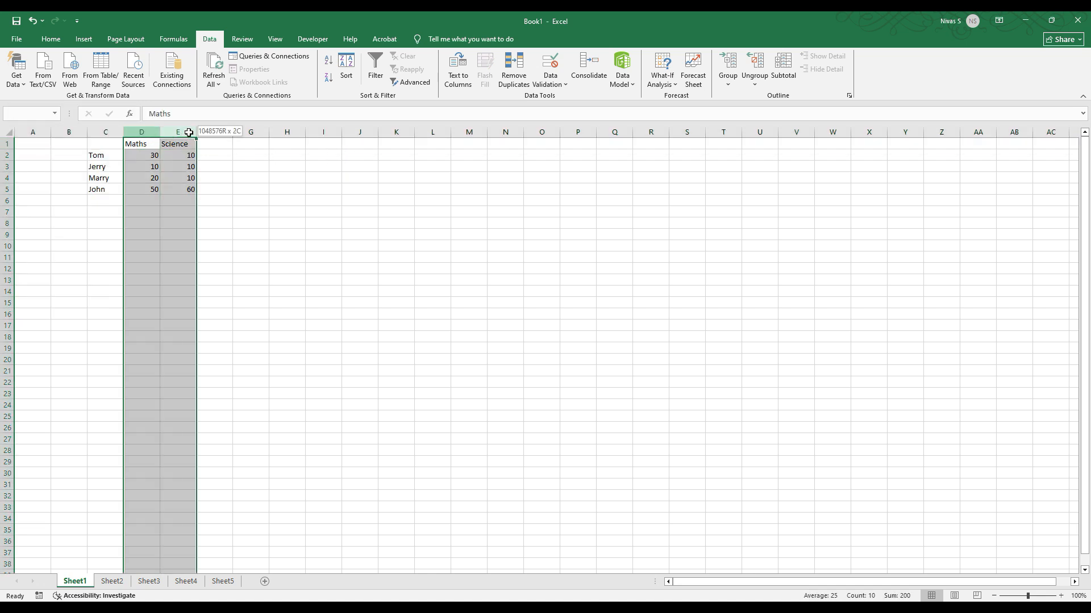
left_click(374, 75)
left_click(259, 176)
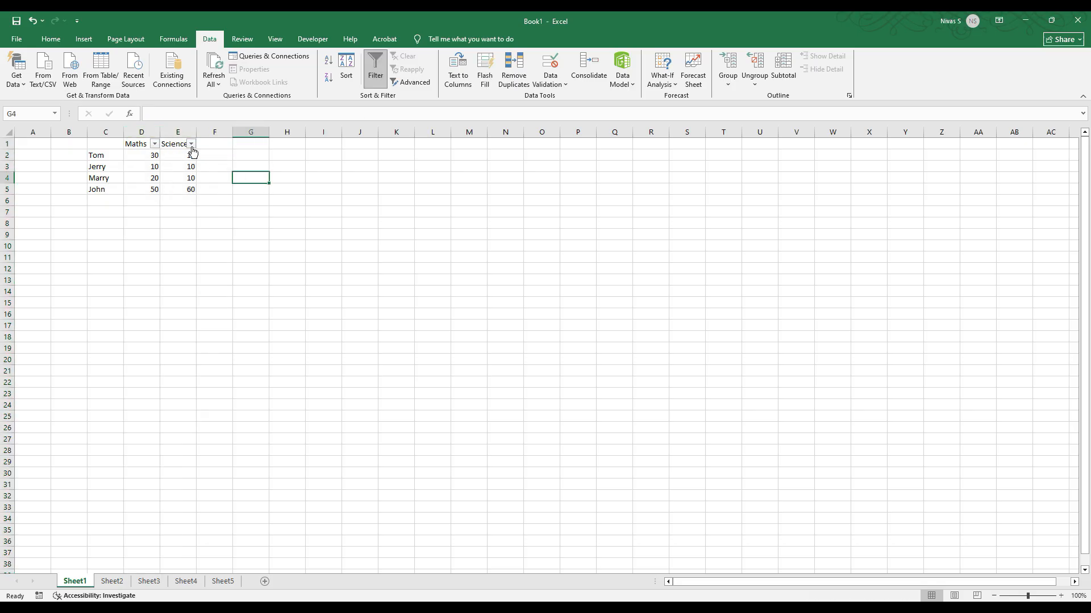
Step: Filter the Maths column so that only rows with the value 10 are shown
left_click(155, 146)
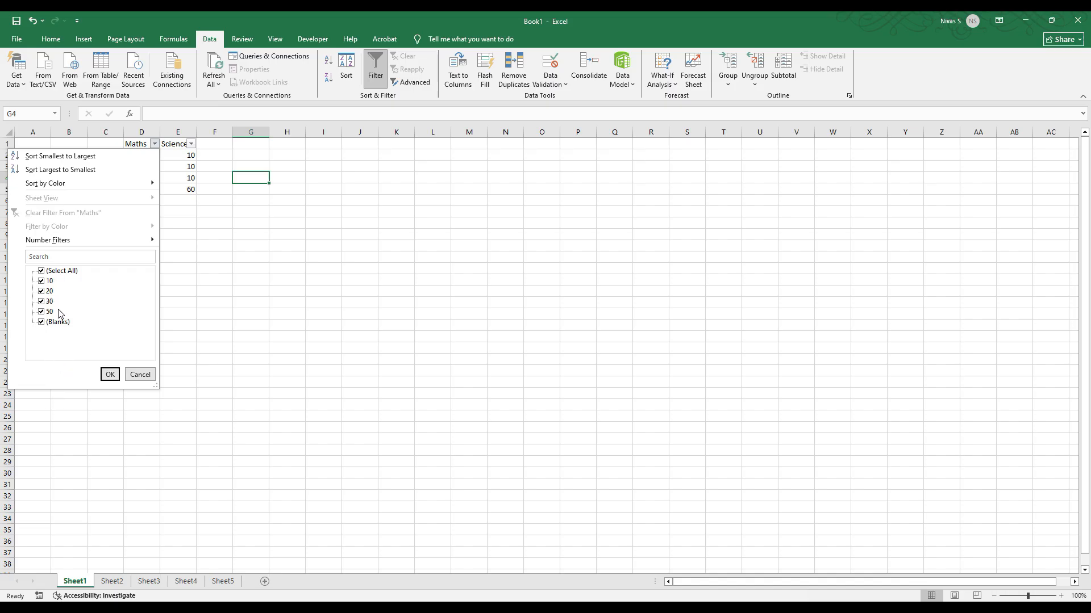
left_click(48, 271)
left_click(47, 282)
left_click(46, 273)
left_click(43, 273)
left_click(41, 282)
left_click(111, 376)
left_click(110, 376)
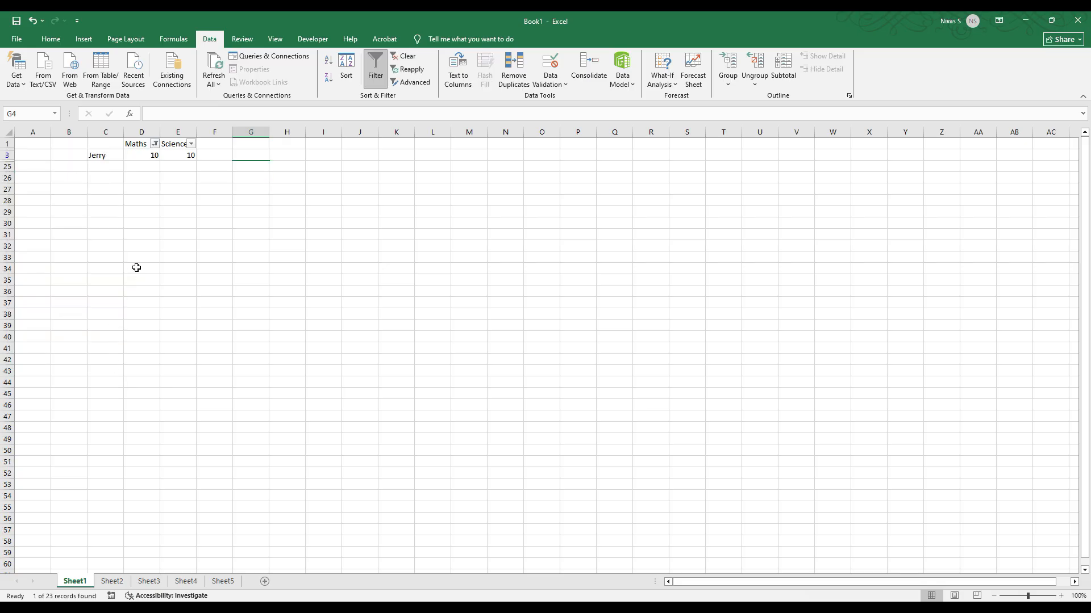
Step: Extend the Maths filter to also include the value 50
left_click(155, 144)
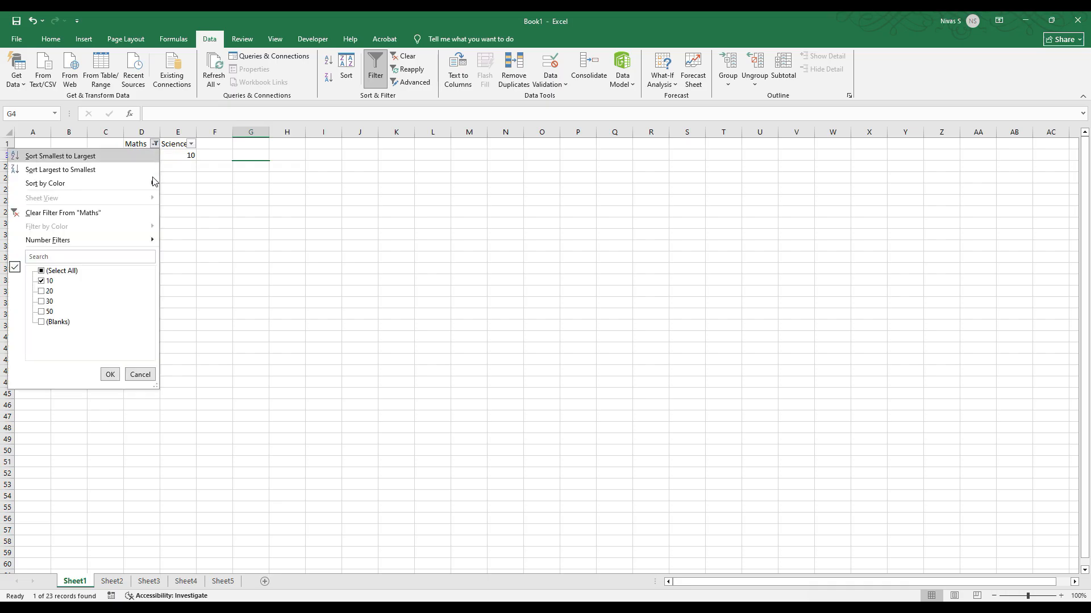
left_click(46, 311)
left_click(110, 376)
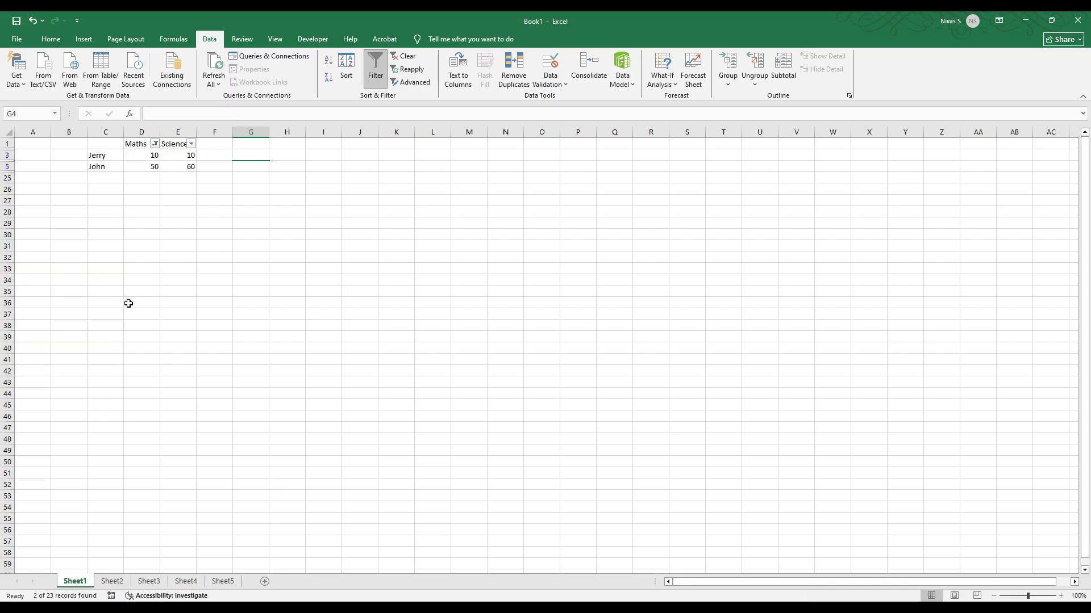
Step: Reselect all values in the Maths filter to show every row of the table
left_click(154, 144)
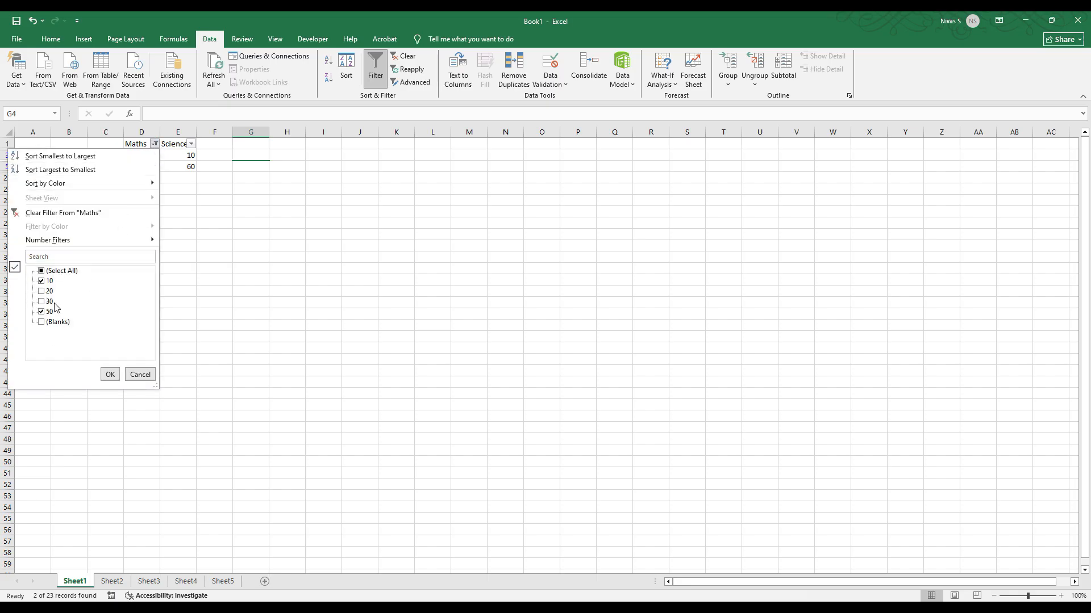
left_click(58, 272)
left_click(111, 375)
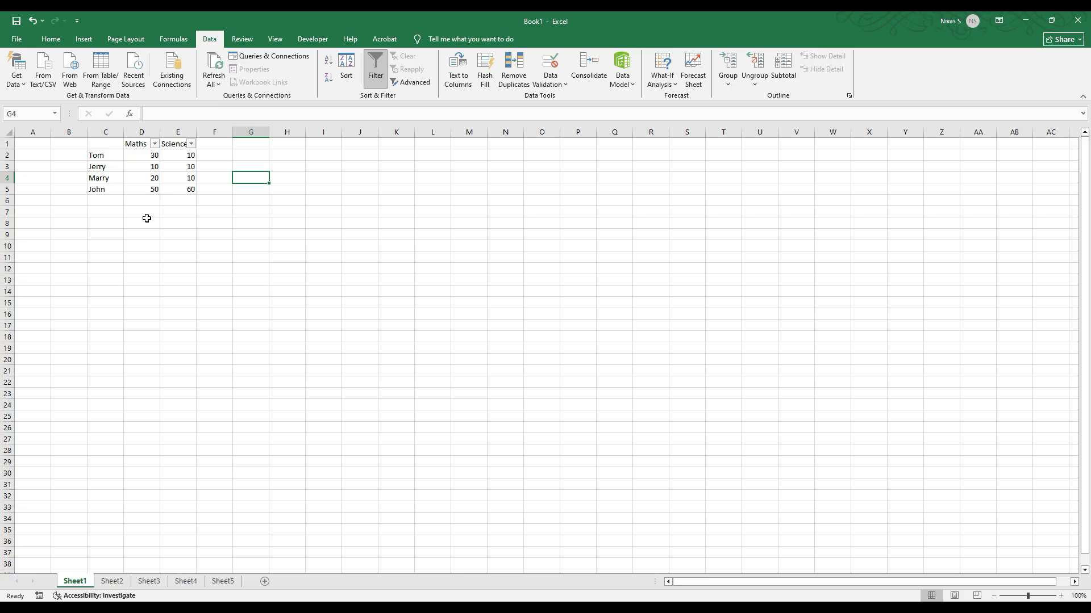
left_click(154, 144)
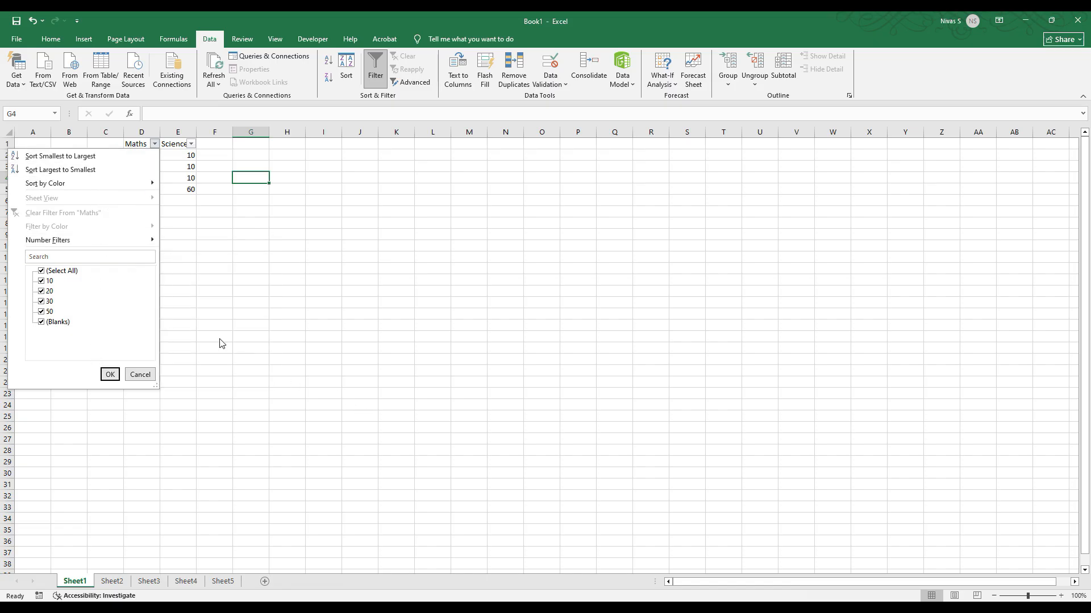
mouse_move(152, 185)
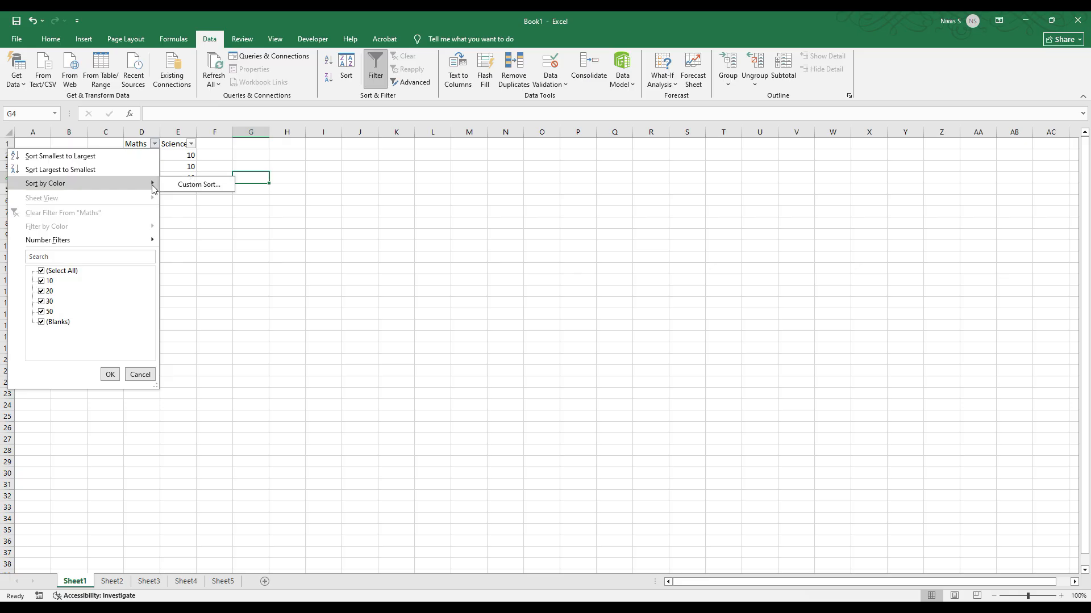
left_click(253, 246)
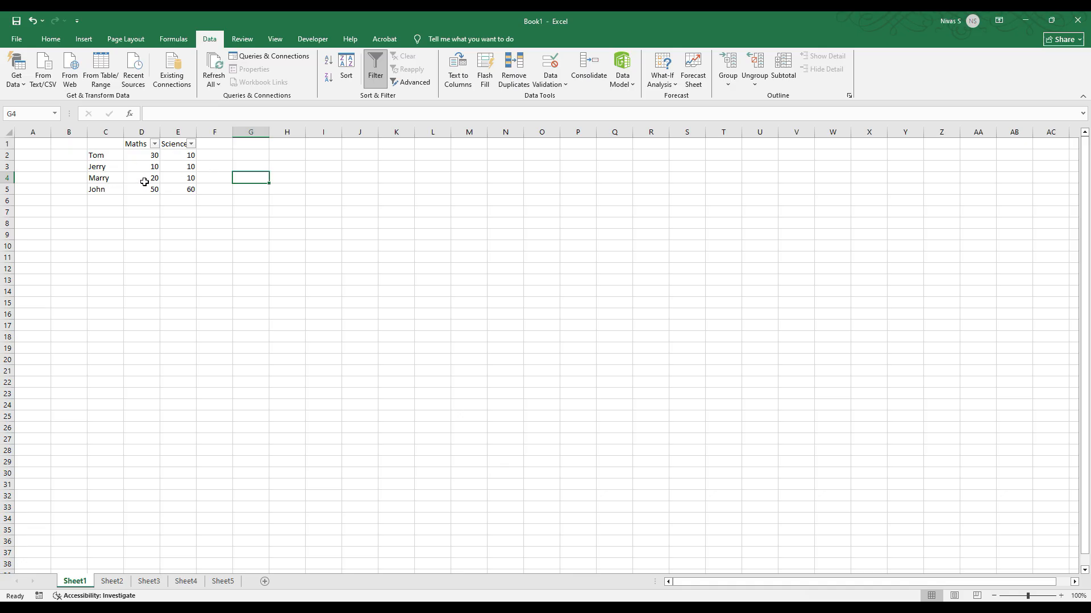
Step: Filter the Science column so that only rows with the value 10 are shown
left_click(191, 144)
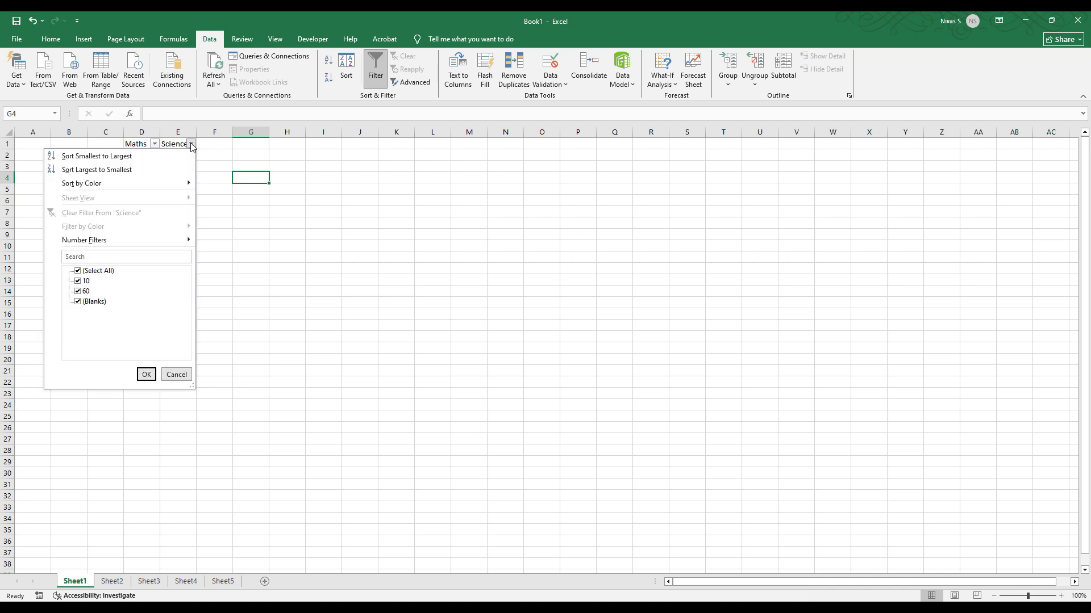
left_click(110, 272)
left_click(88, 282)
left_click(146, 375)
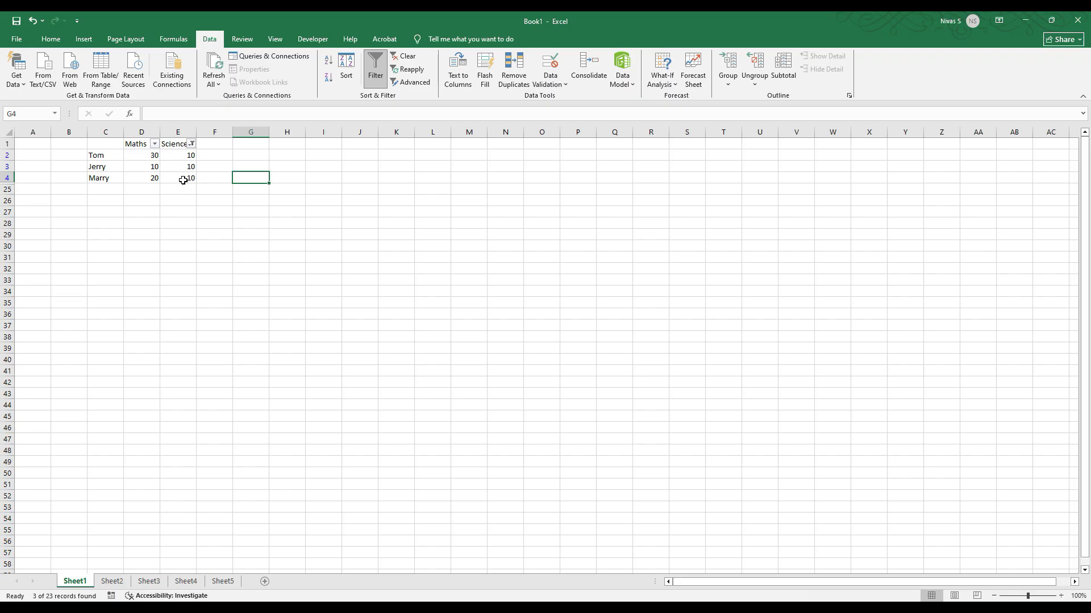
Step: Look over the marks in row 3, and turn off filtering for the Maths and Science columns
left_click(152, 167)
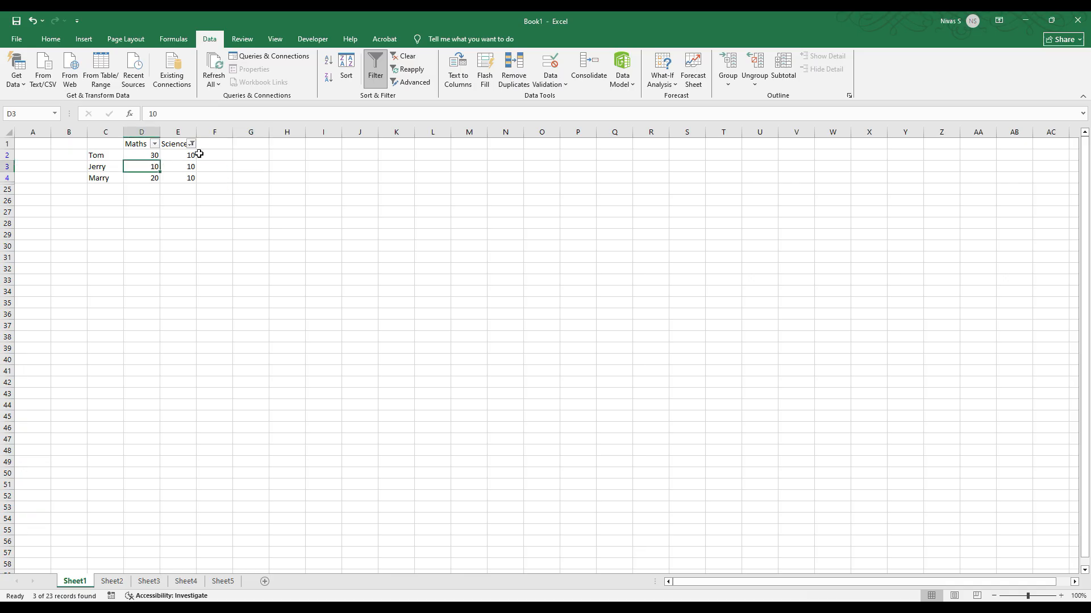
left_click(188, 168)
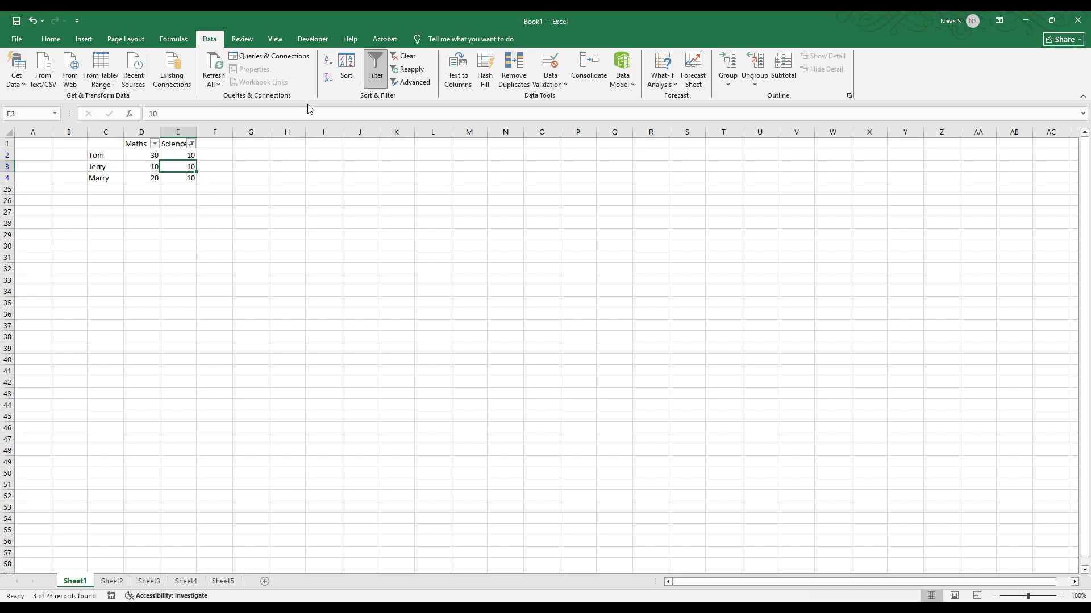
left_click(371, 69)
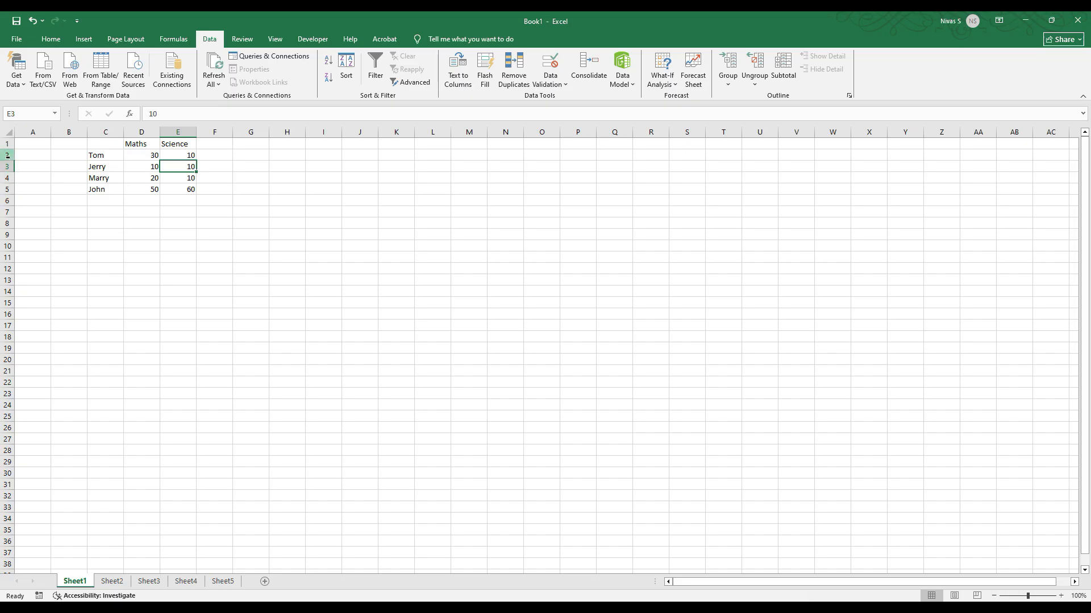
left_click(182, 210)
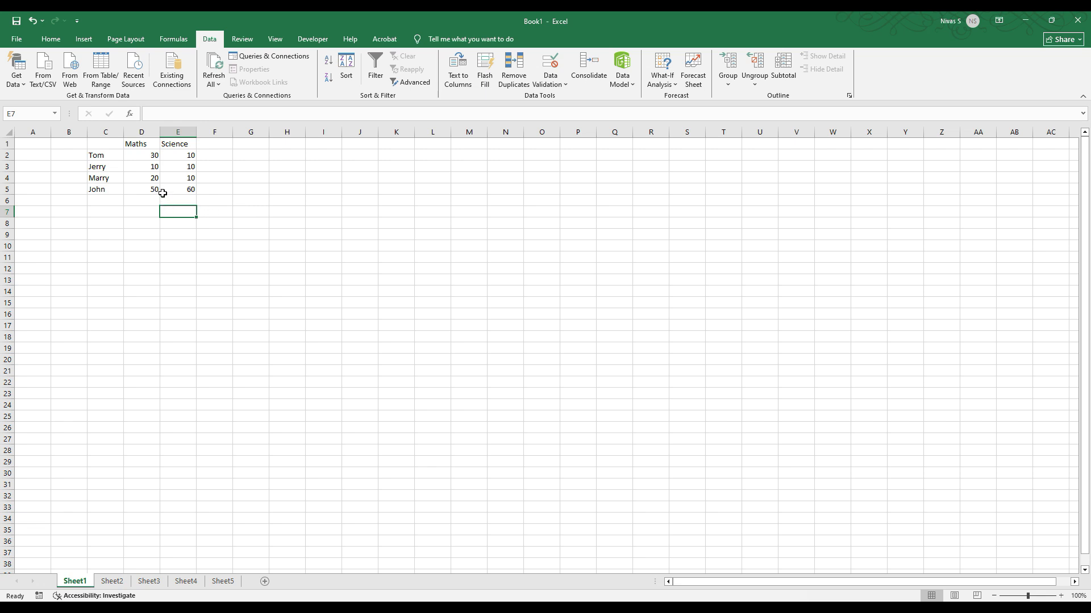
Step: Sort the marks table C1:E5 by Maths on cell values from smallest to largest, and clear the selection
left_click(145, 157)
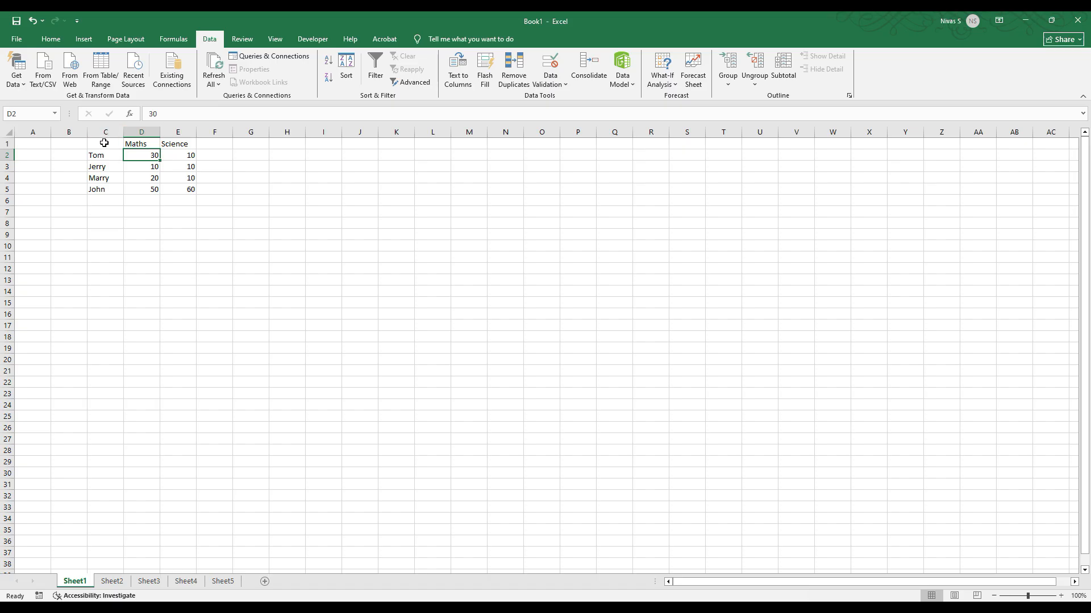
left_click_drag(106, 144, 183, 189)
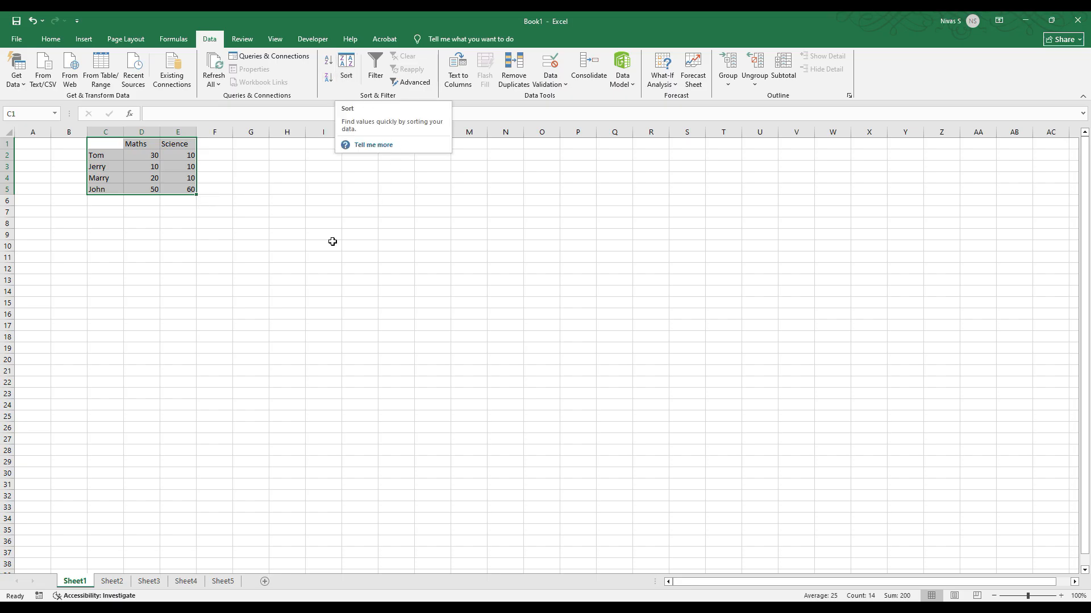
left_click(347, 75)
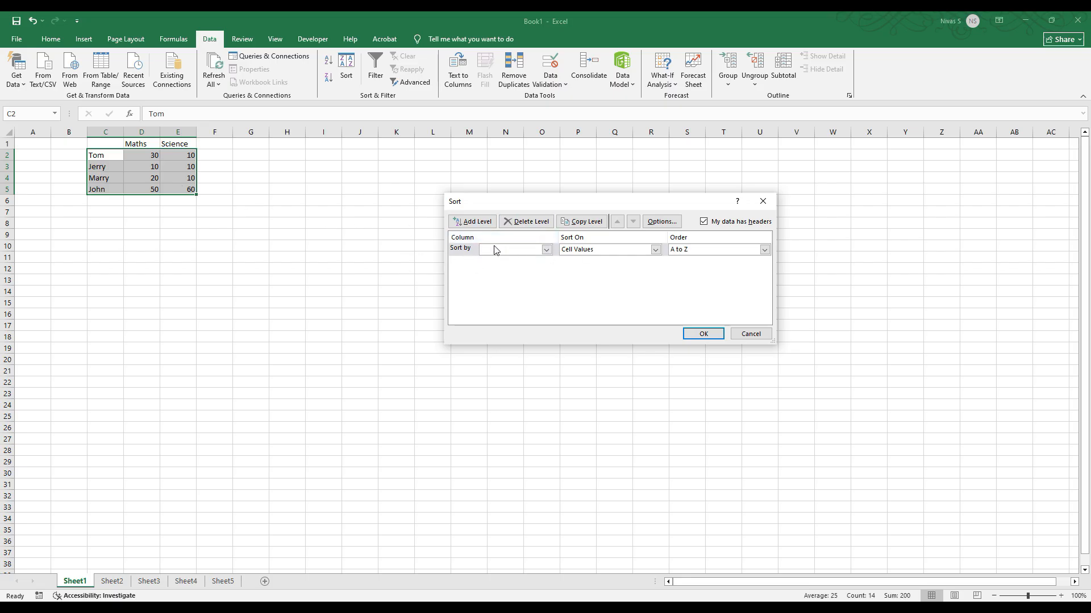
left_click(544, 250)
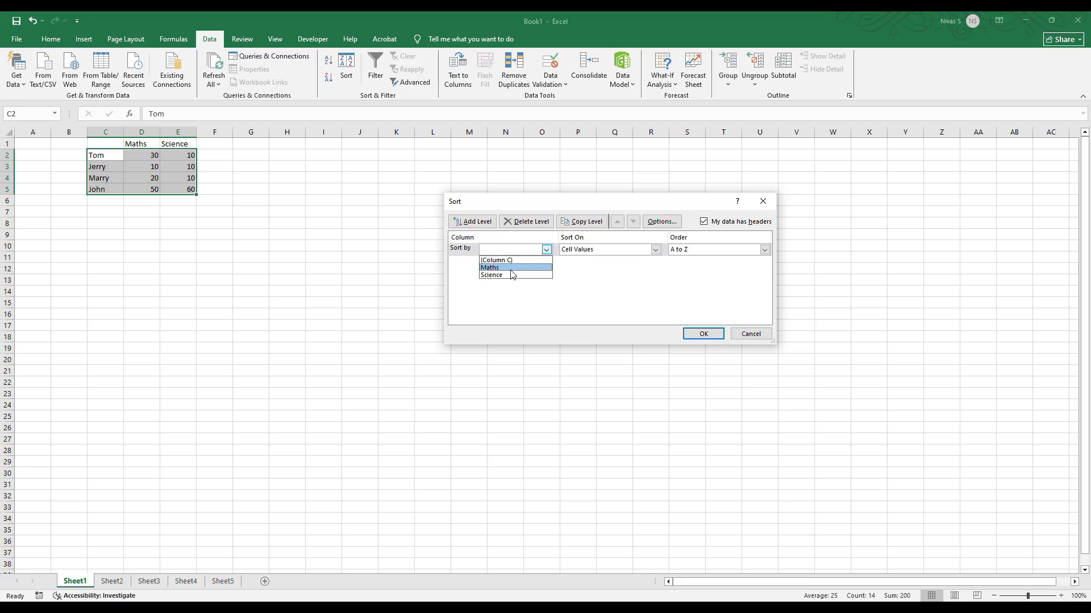
left_click(510, 270)
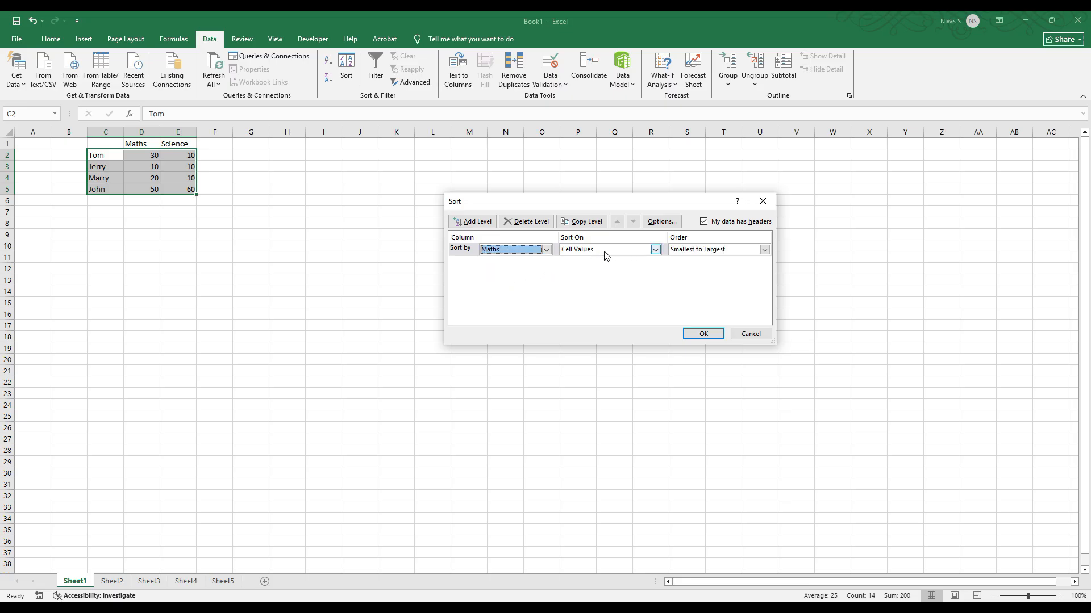
left_click(716, 250)
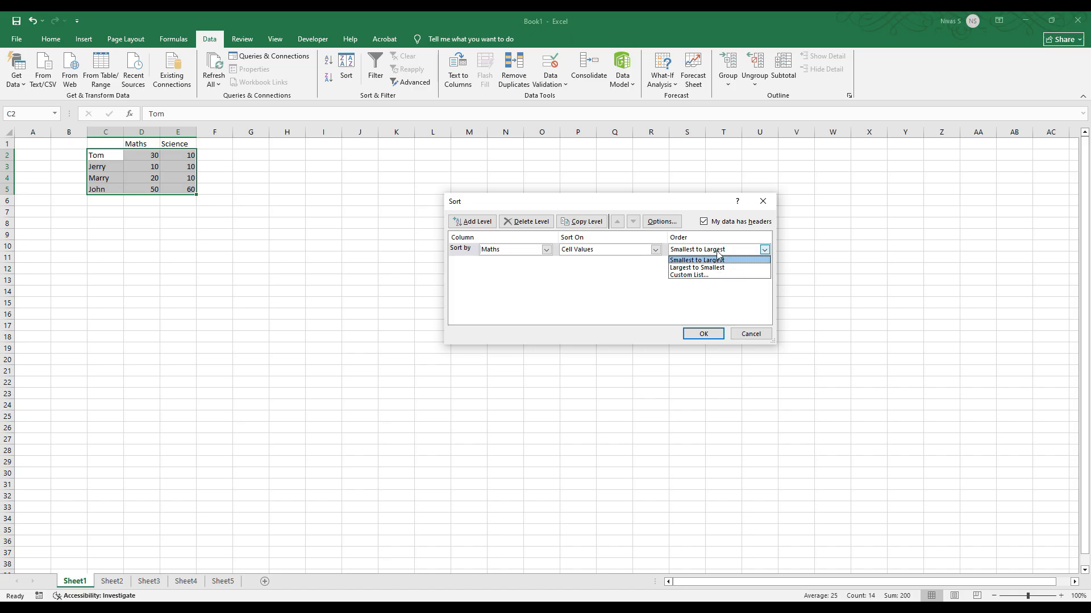
left_click(718, 259)
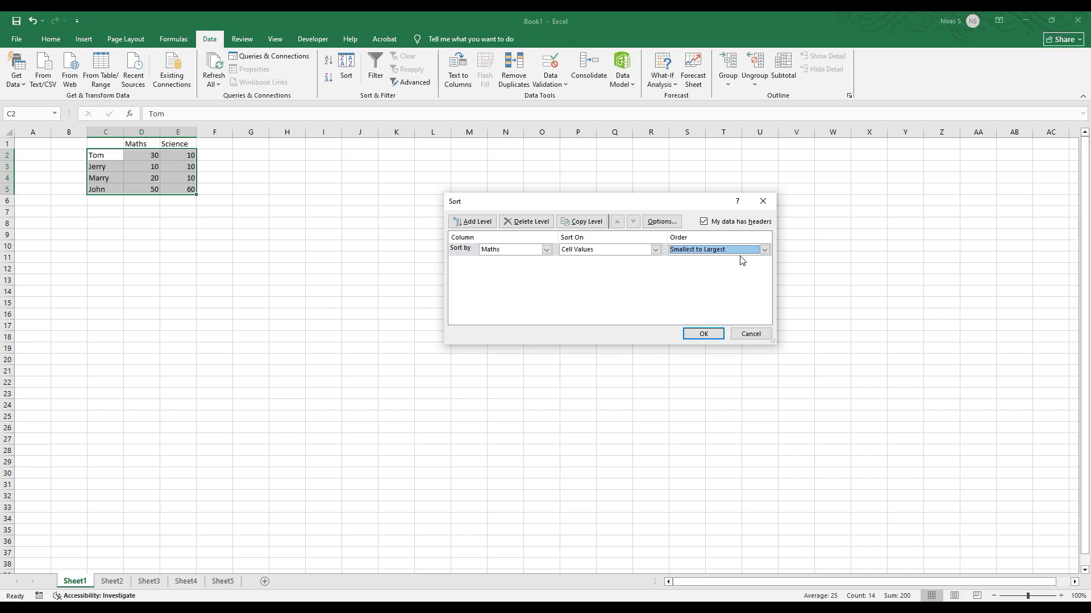
left_click(704, 335)
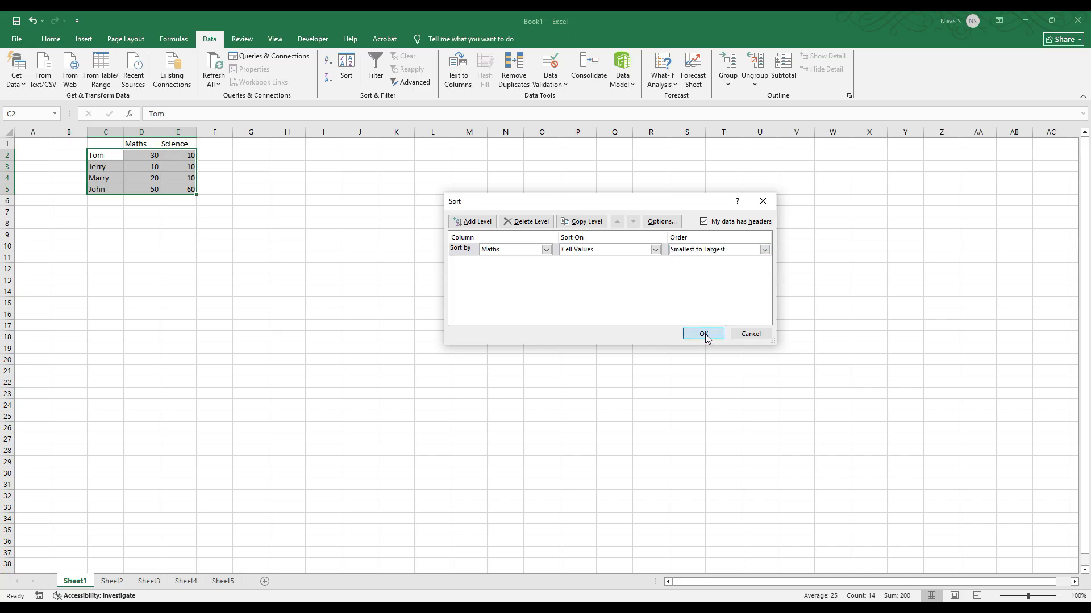
left_click(229, 263)
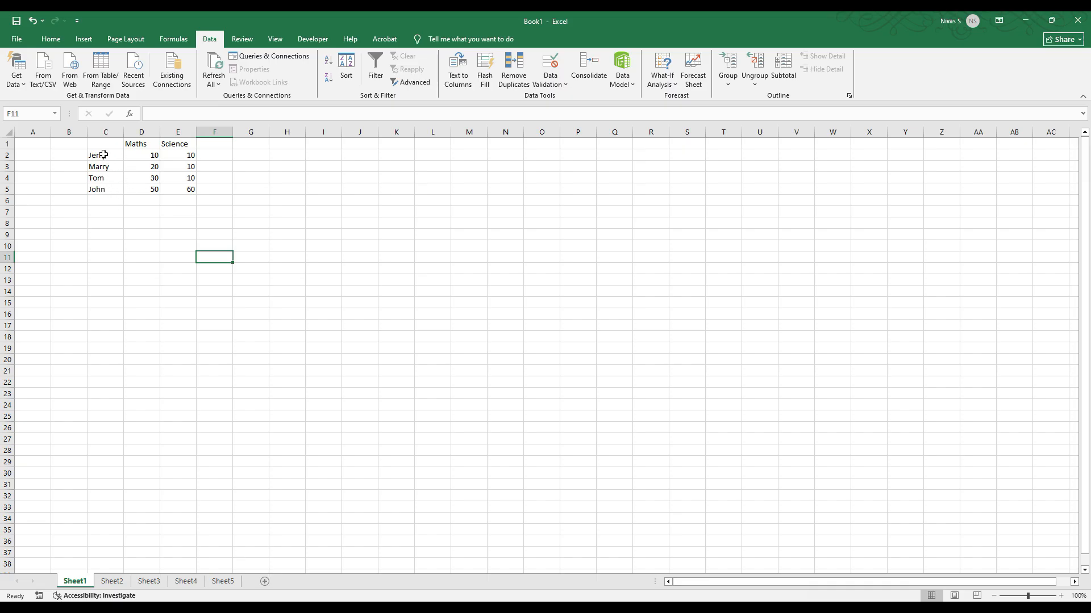
Step: Go through the sorted Maths marks in D2 to D5, and undo the sort
left_click(134, 154)
left_click(142, 168)
left_click(144, 179)
left_click(146, 190)
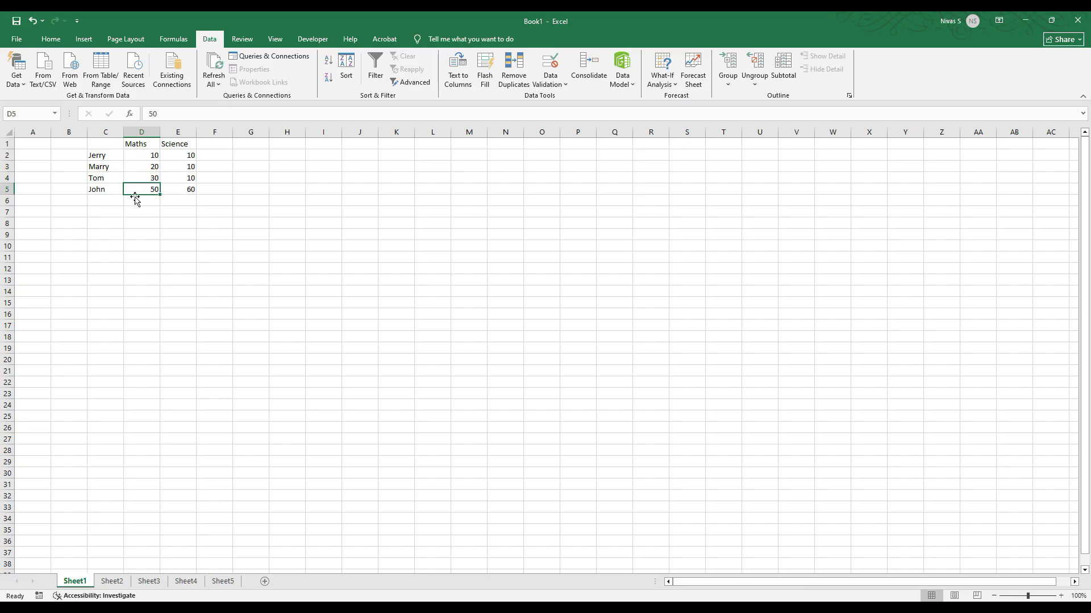
left_click(32, 21)
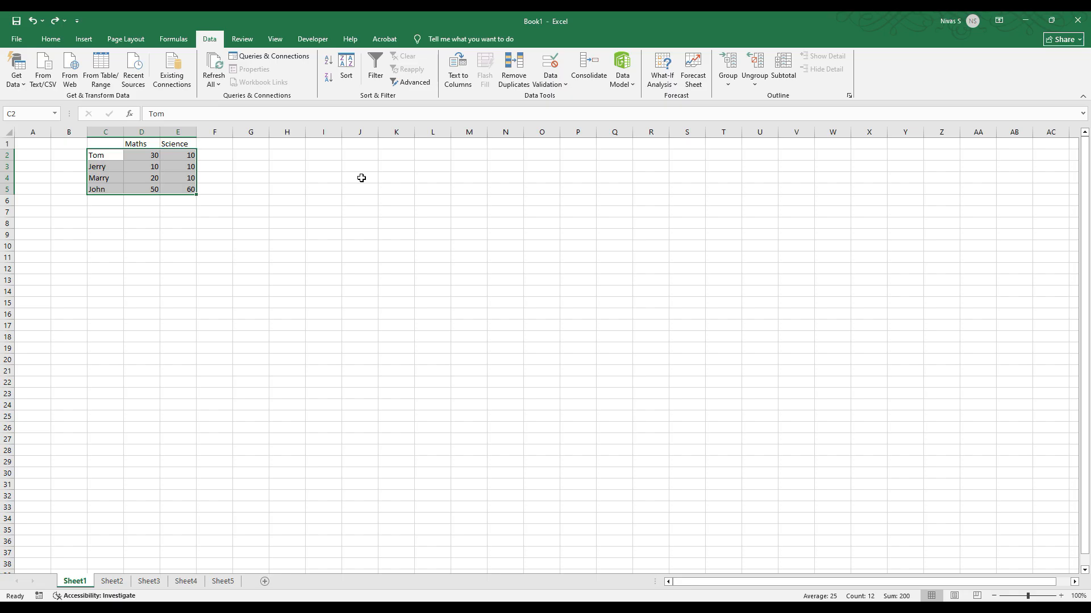
Step: Try adding three extra sort levels for the marks data, discard the sort setup, and clear the table selection
mouse_move(204, 184)
left_click(350, 74)
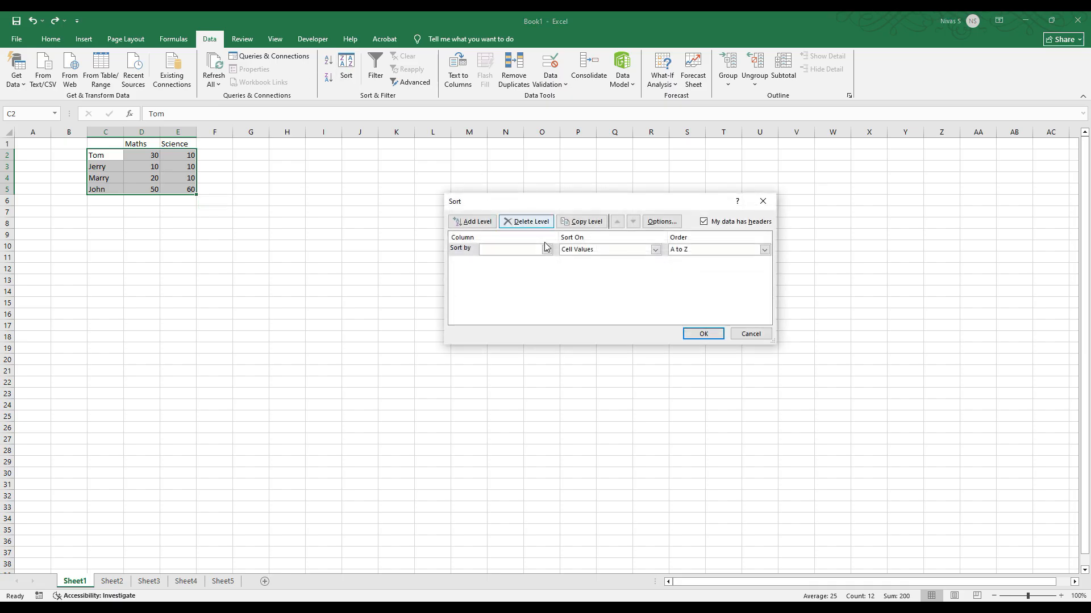
left_click(469, 224)
left_click(474, 225)
left_click(478, 224)
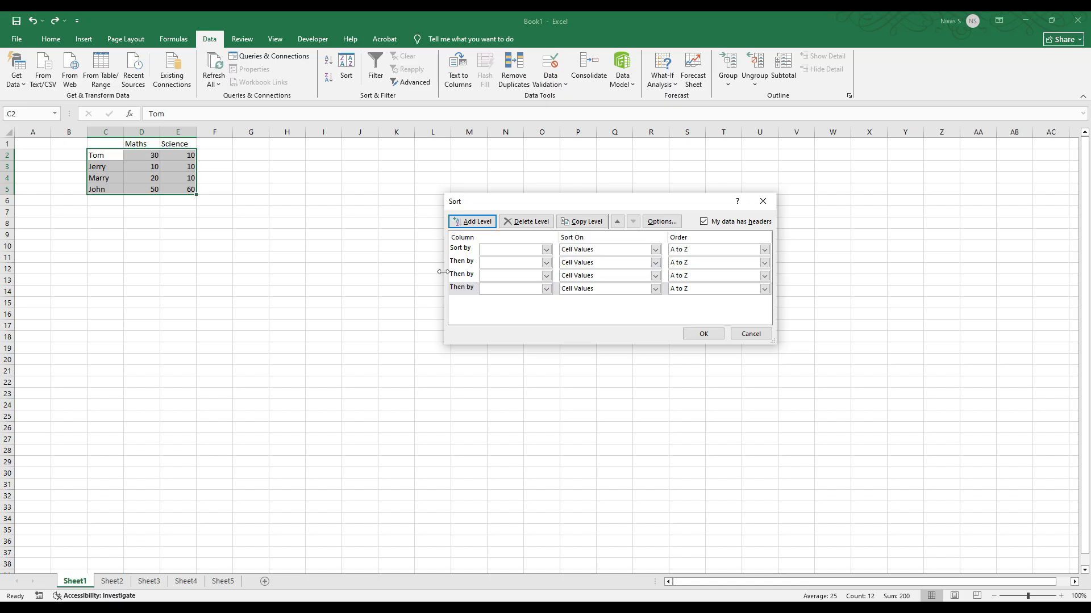
left_click(753, 335)
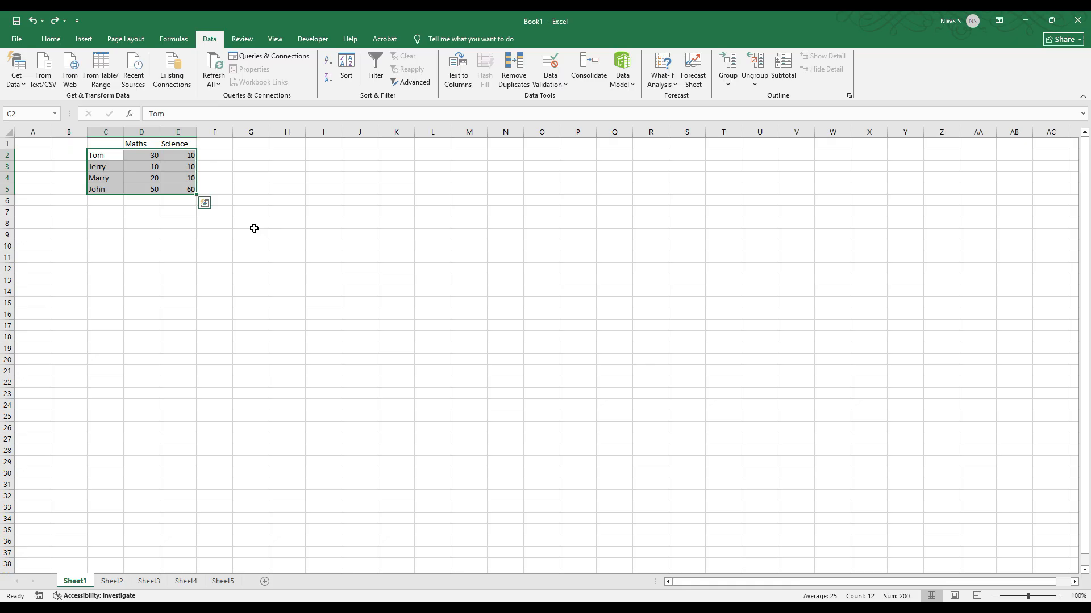
left_click(147, 227)
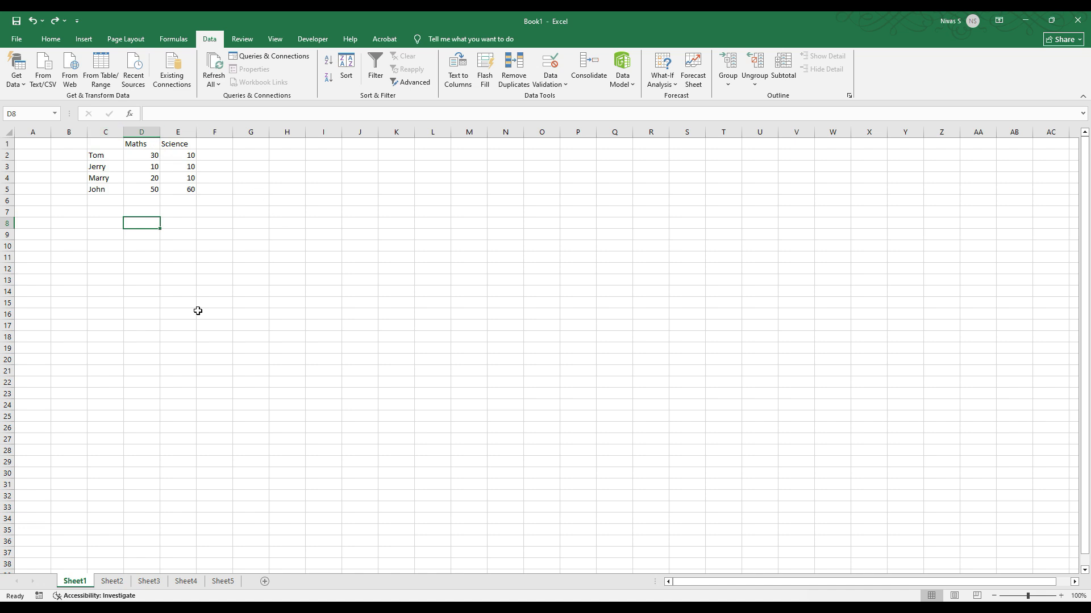
Step: Insert a blank row above the Maths and Science header row, and clear the row selection
right_click(8, 144)
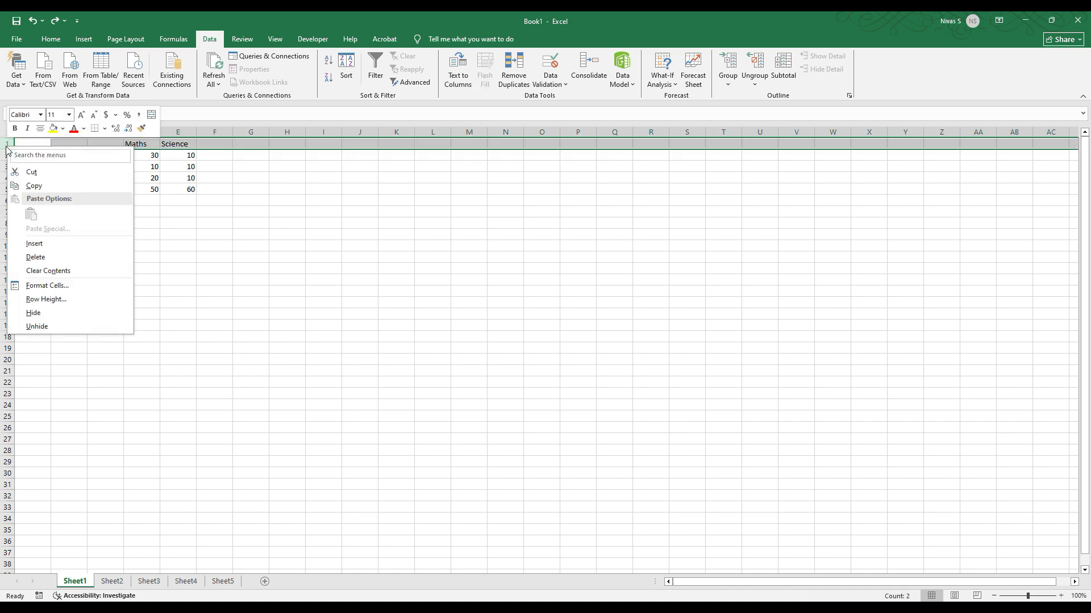
left_click(35, 245)
left_click(161, 290)
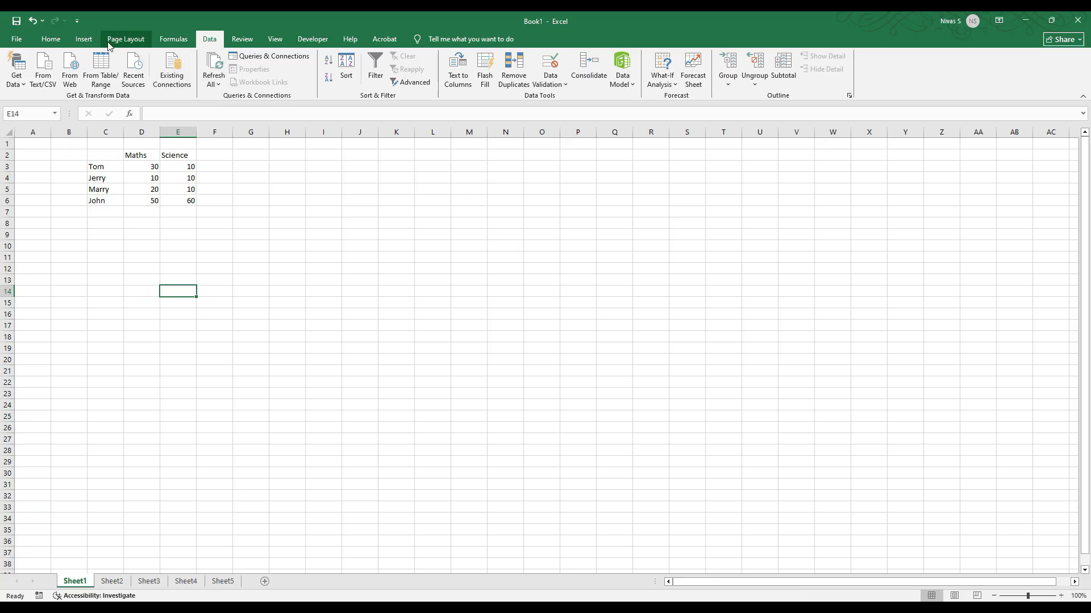
Step: Apply all borders to the marks table in C2:E6
left_click(50, 40)
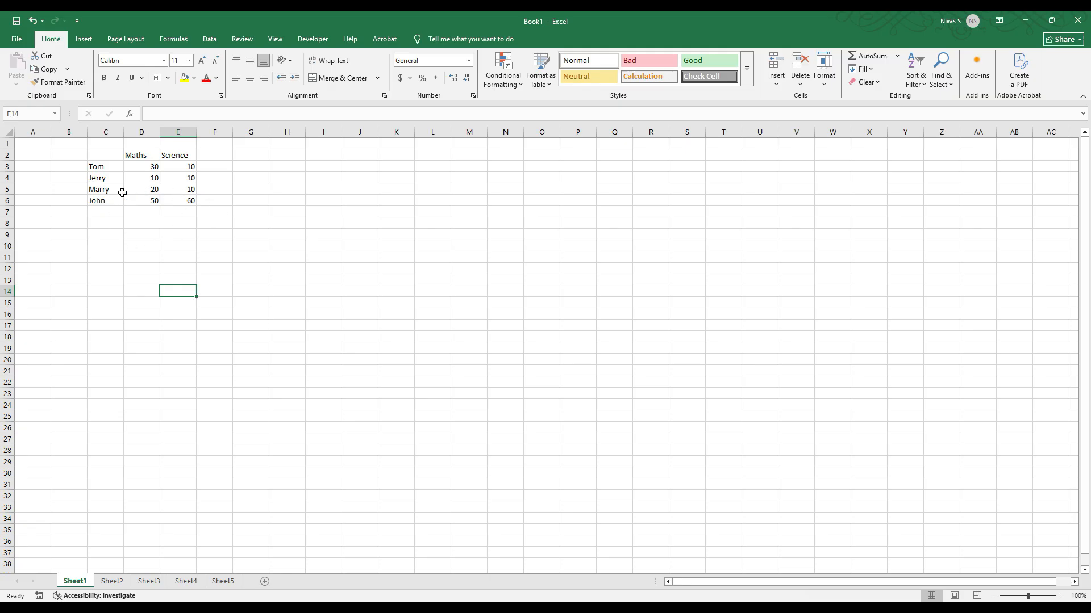
left_click_drag(97, 155, 181, 201)
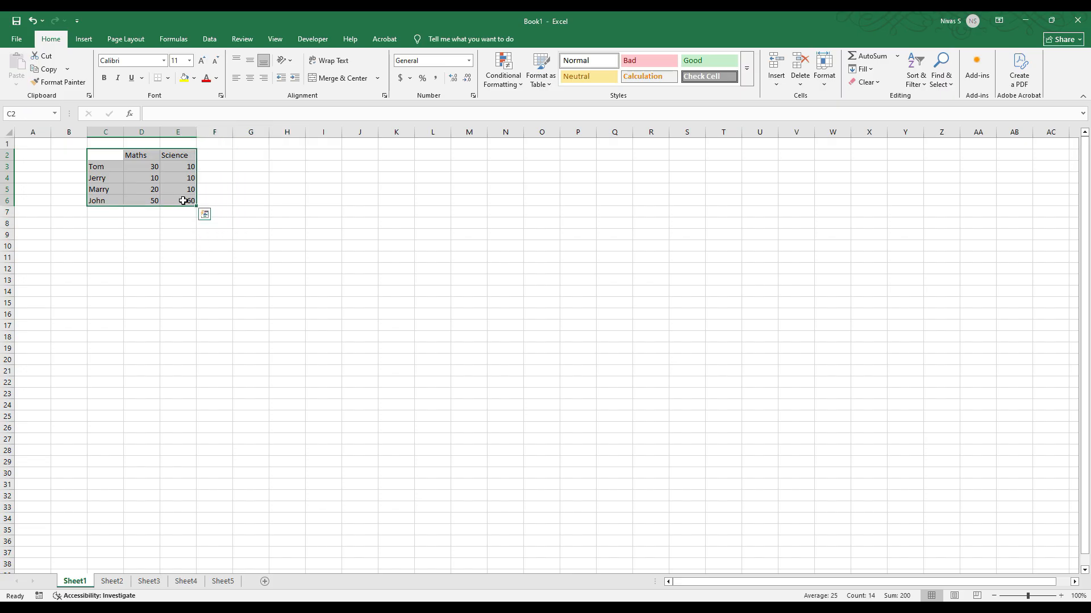
left_click(169, 79)
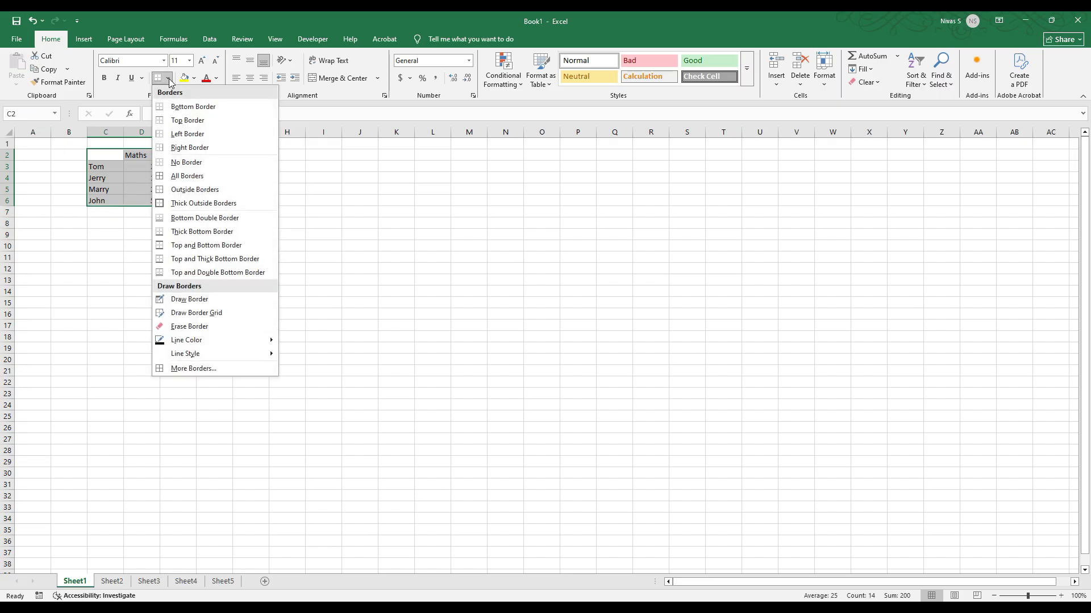
left_click(188, 176)
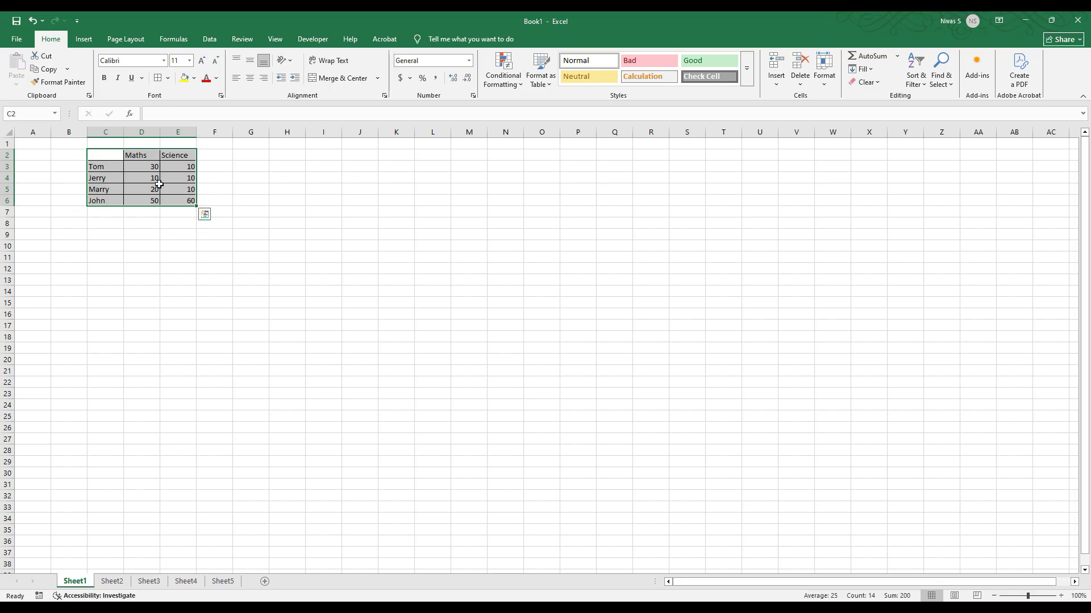
left_click(168, 80)
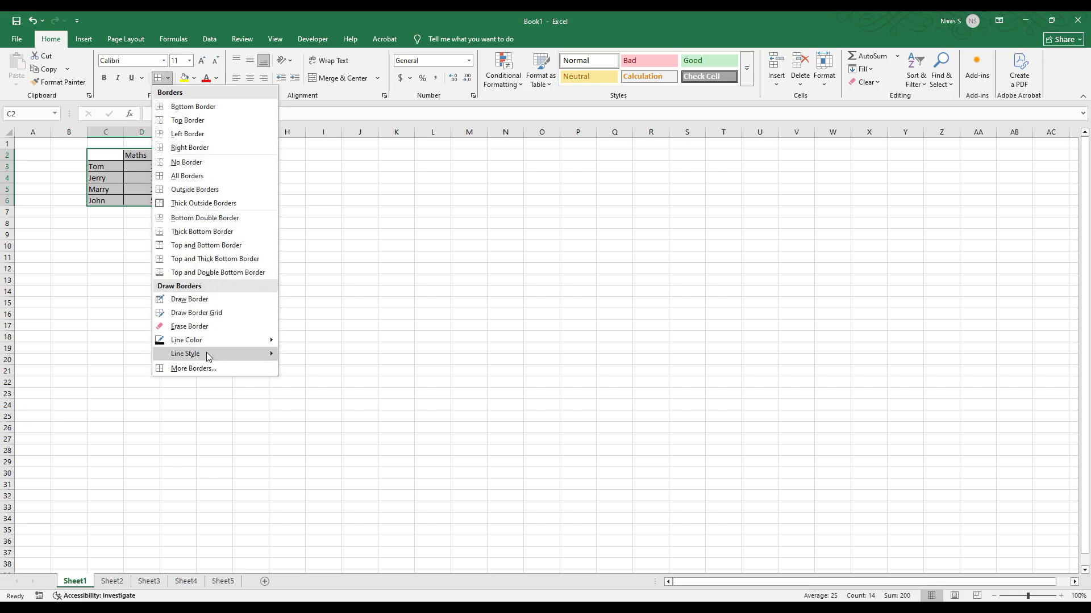
left_click(217, 175)
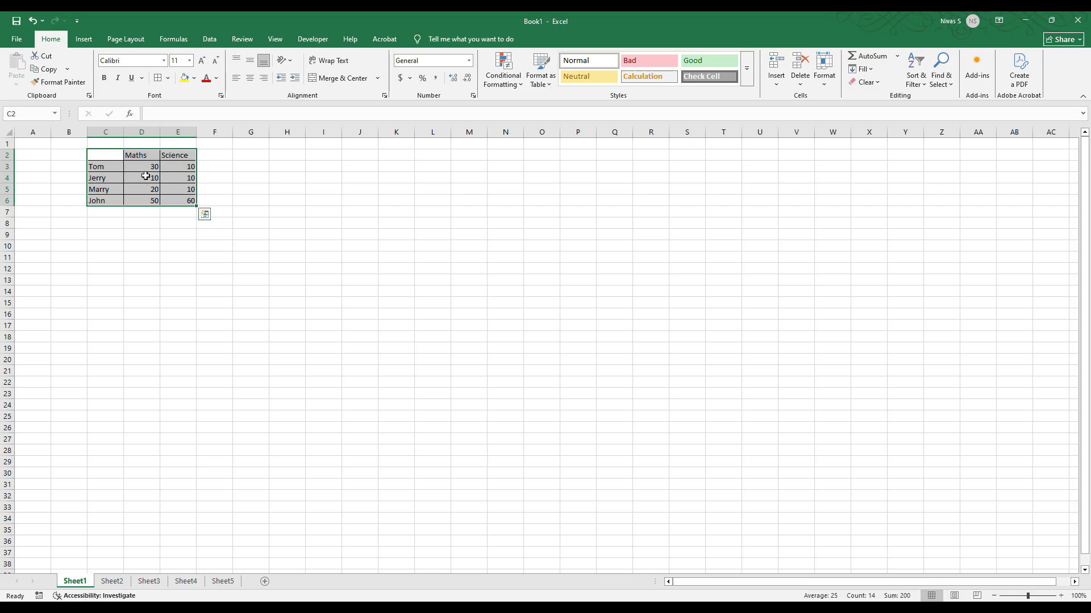
Step: Set the border line color to blue, and draw a border over the marks table
left_click(168, 77)
mouse_move(263, 341)
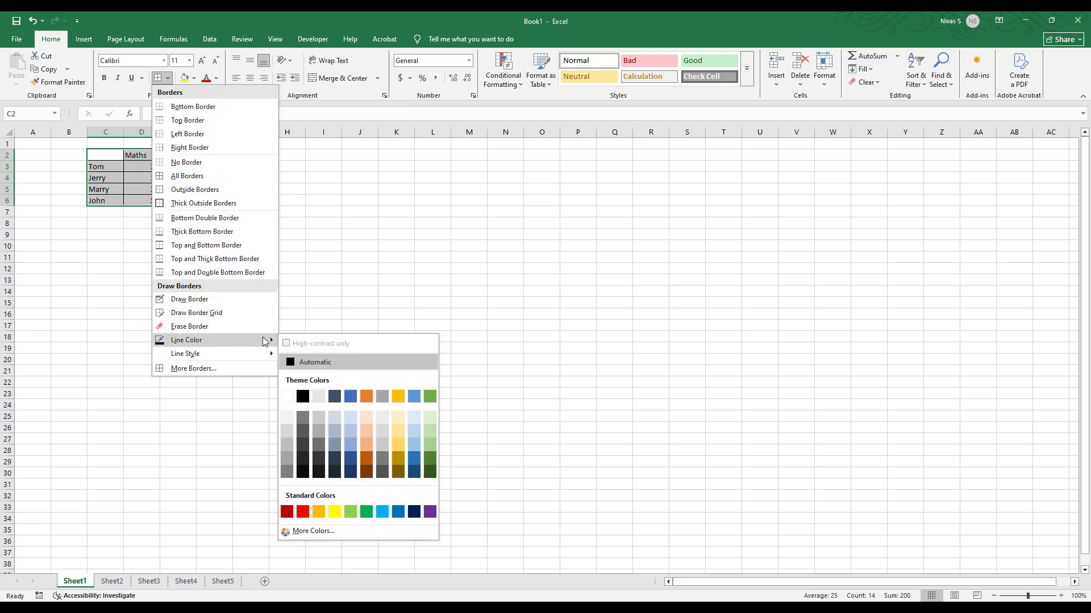
left_click(351, 396)
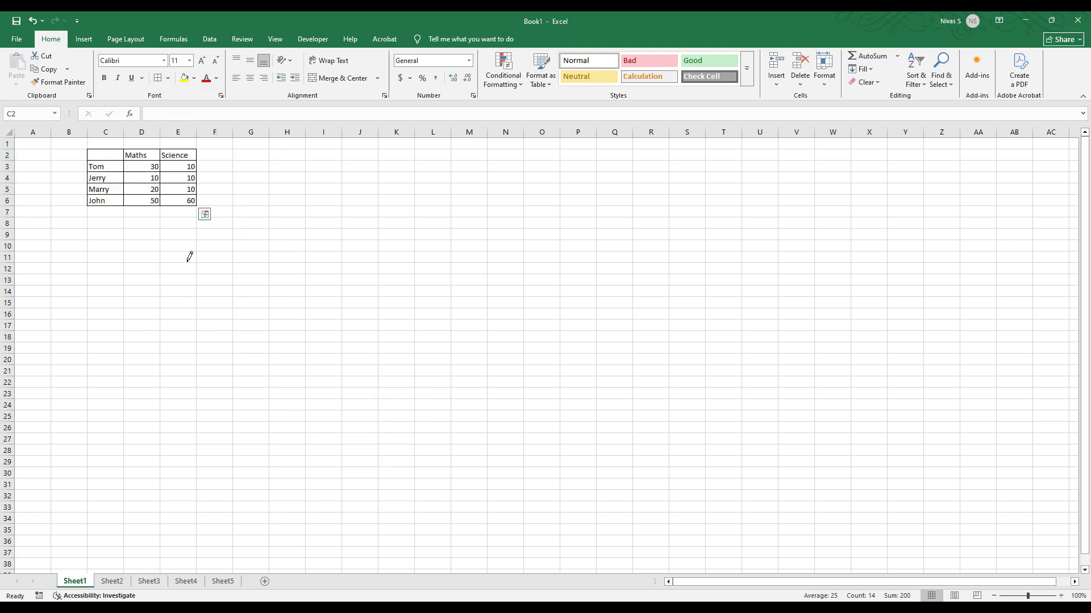
left_click_drag(101, 152, 189, 193)
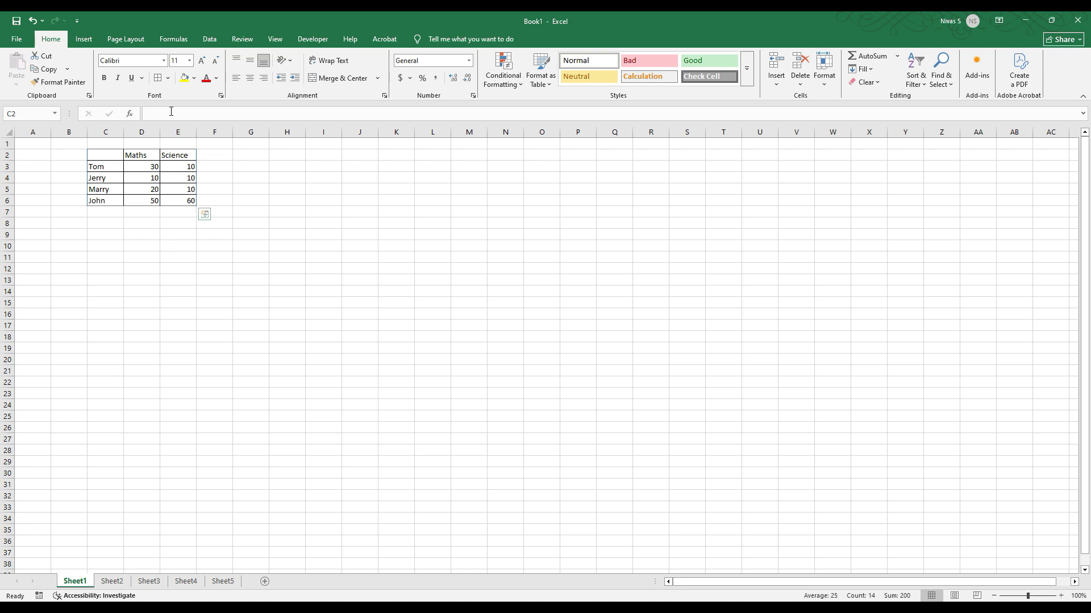
Step: Set the border line color back to Automatic, and reapply all borders to the marks table C2:E6
left_click(169, 78)
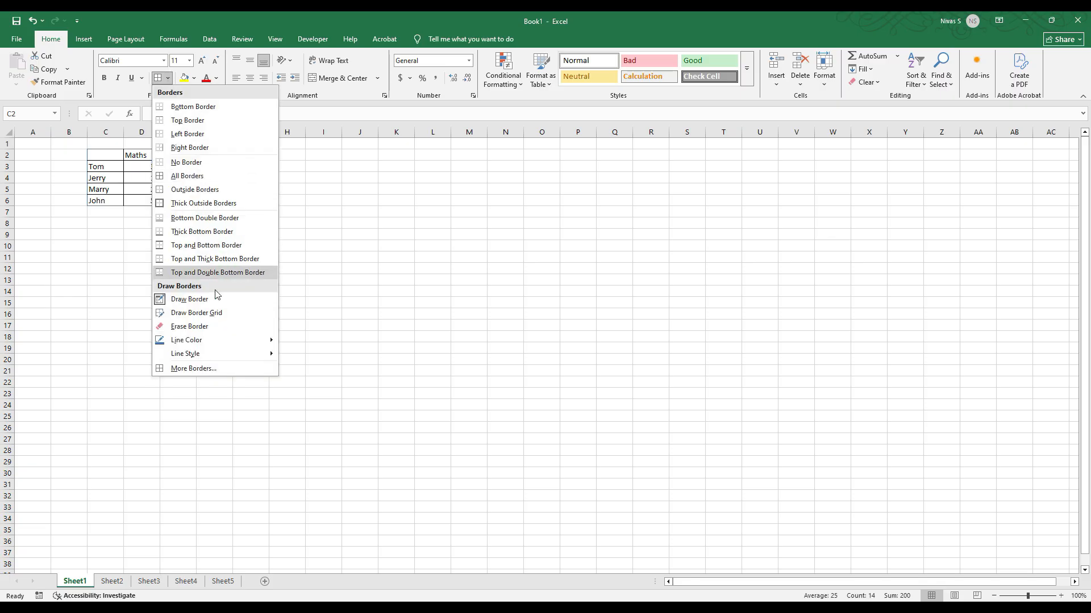
mouse_move(215, 340)
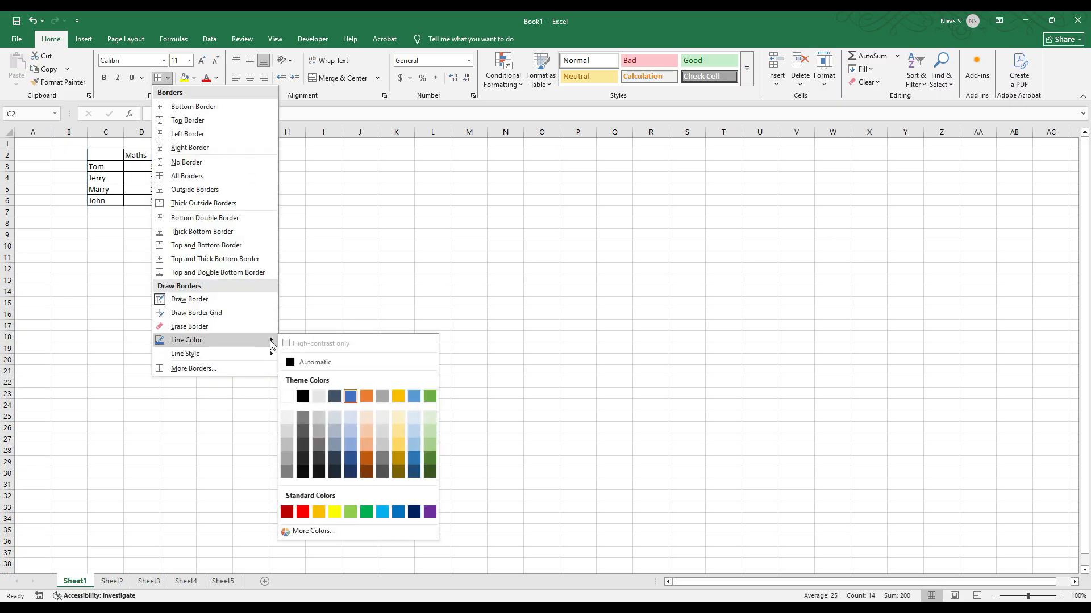
left_click(299, 363)
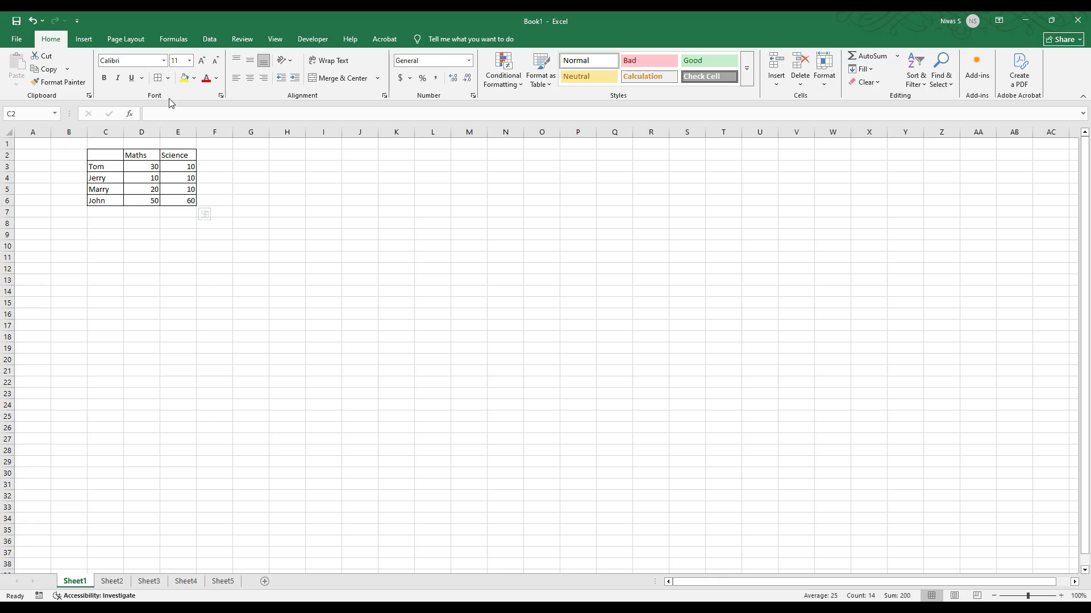
left_click(168, 78)
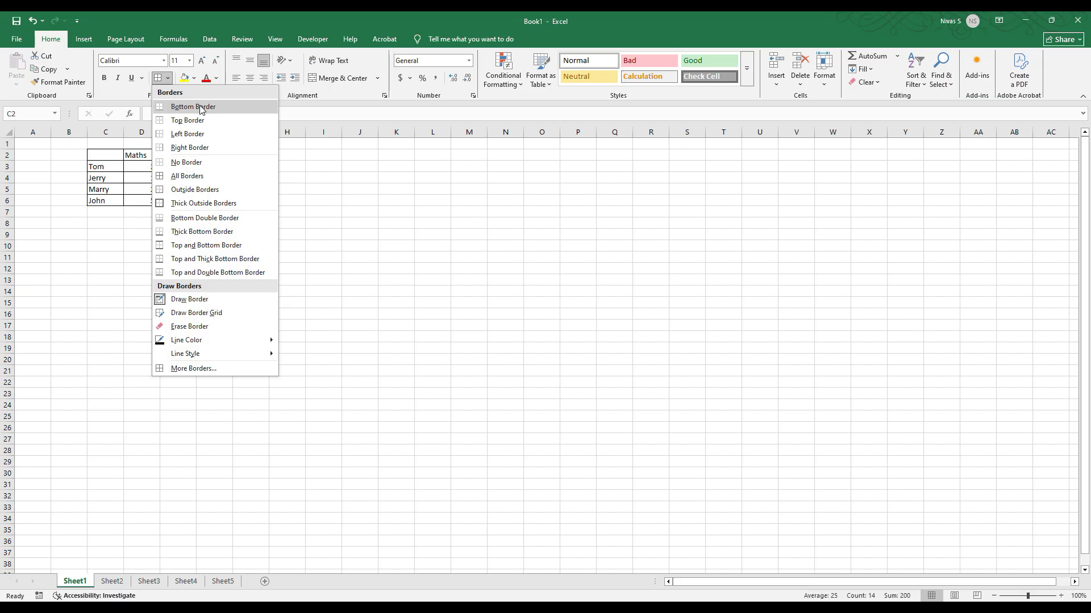
left_click(190, 177)
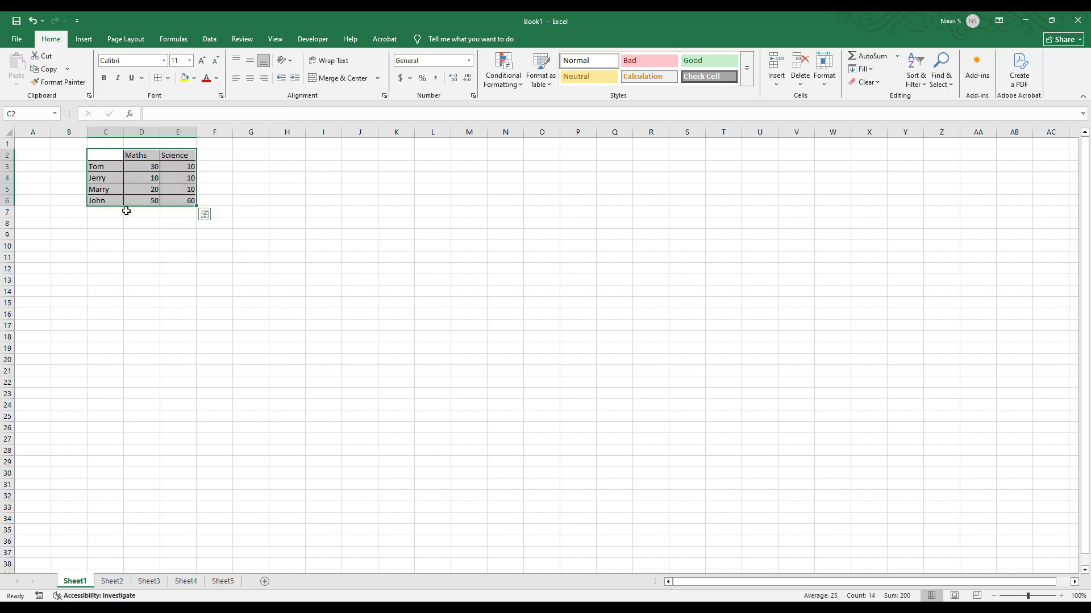
Step: Fill the Maths mark in D4 with light gold and the one in D6 with light green
left_click(145, 178)
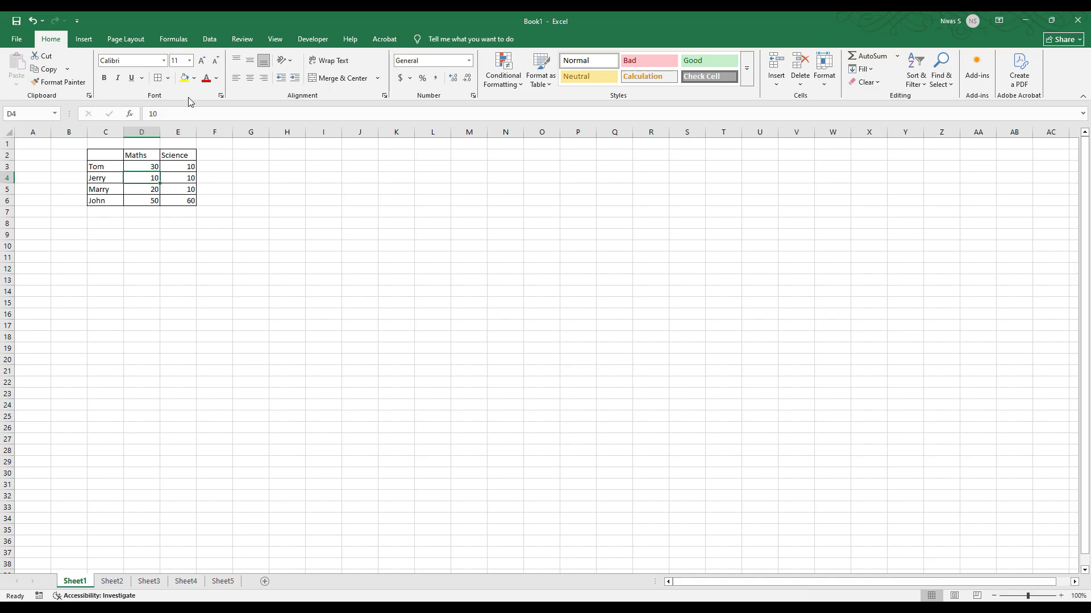
left_click(194, 78)
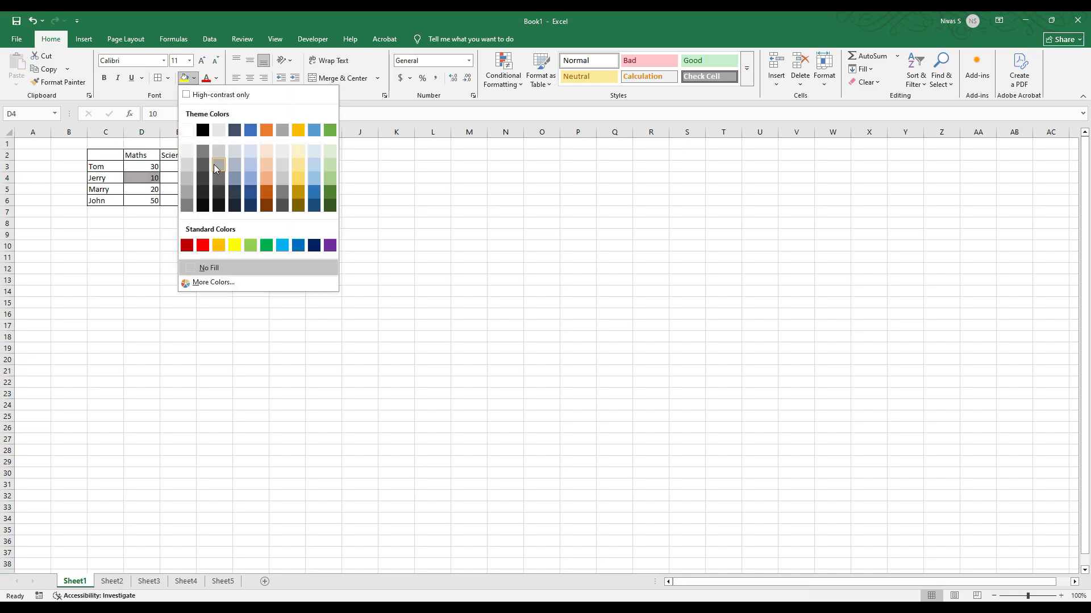
left_click(300, 178)
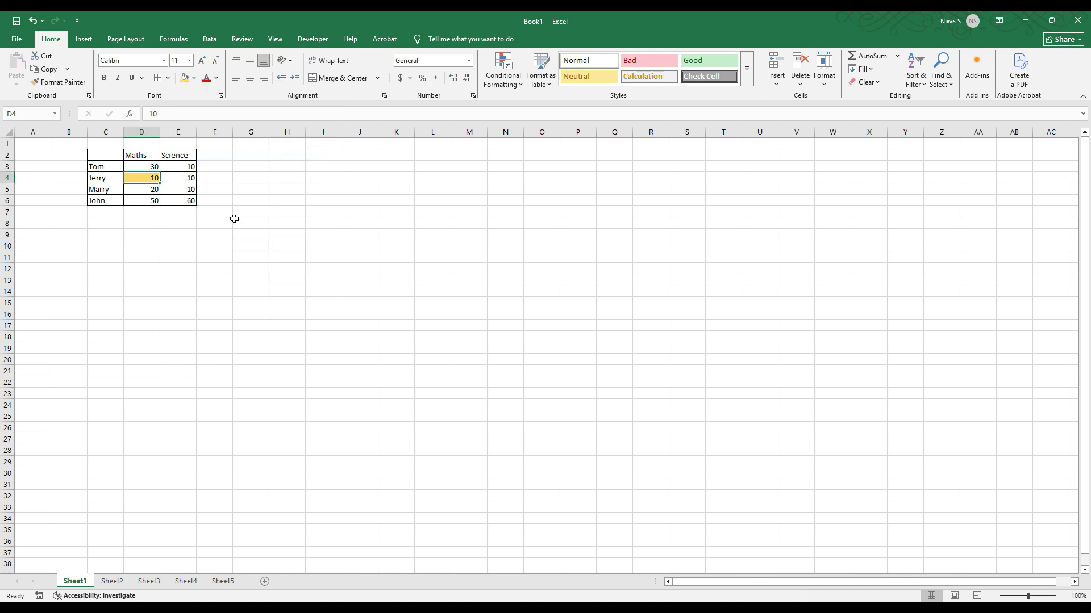
left_click(151, 203)
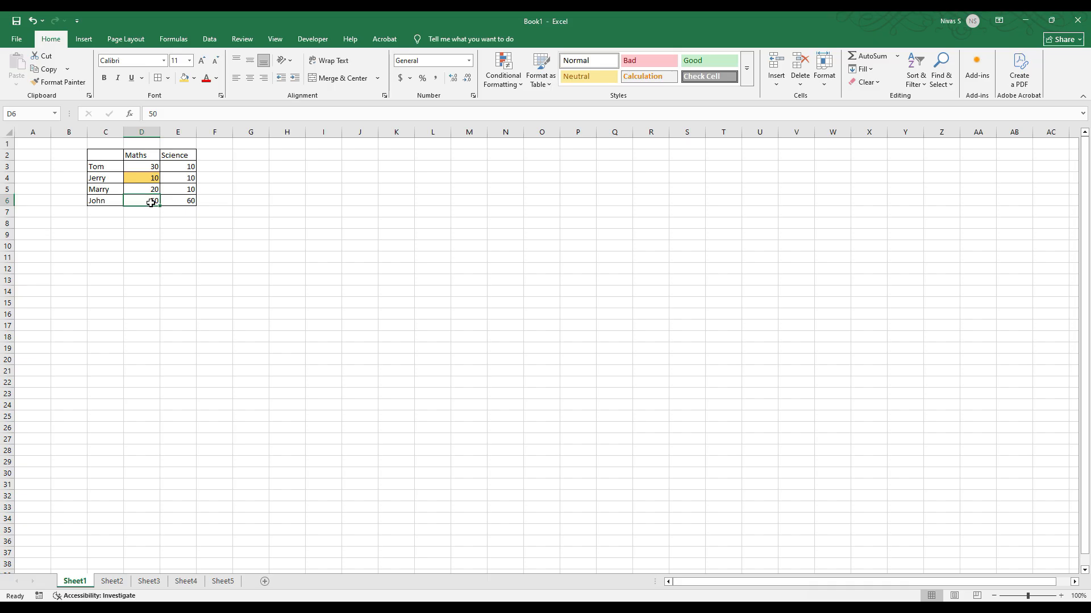
left_click(195, 79)
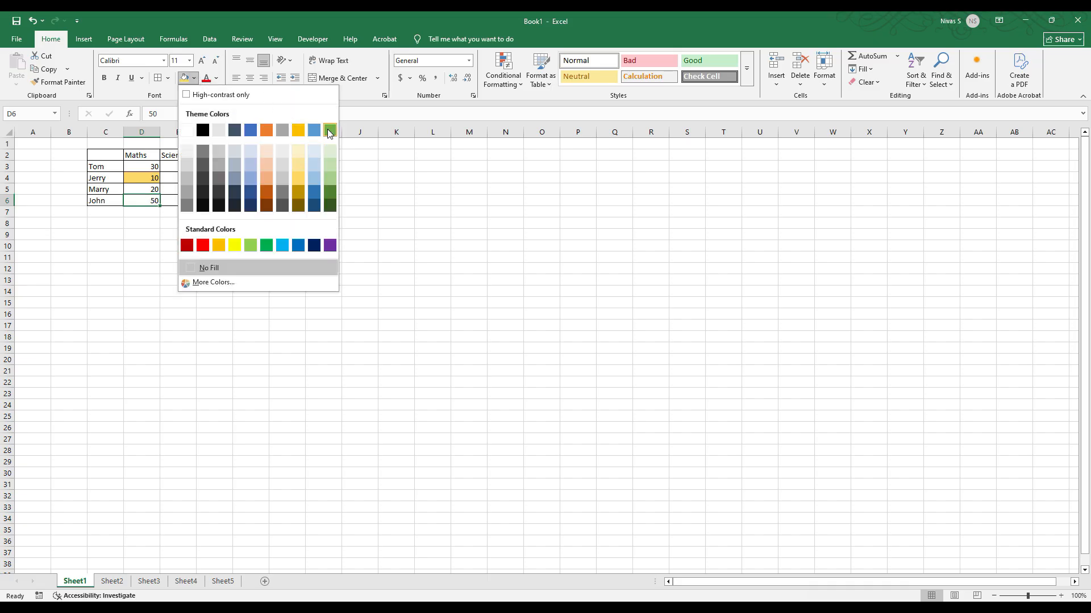
left_click(326, 167)
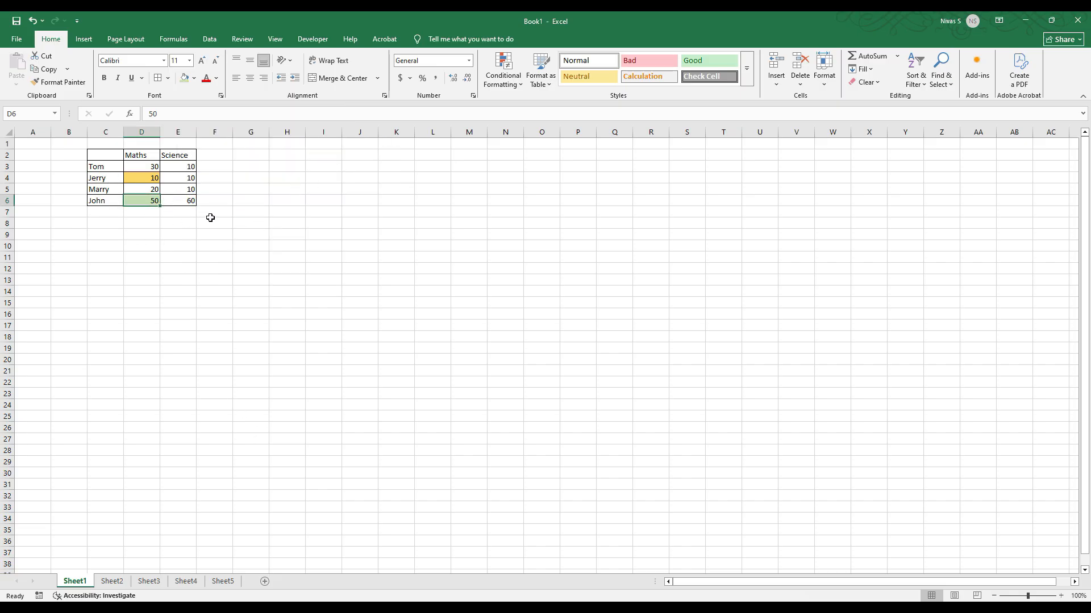
left_click_drag(185, 182, 182, 212)
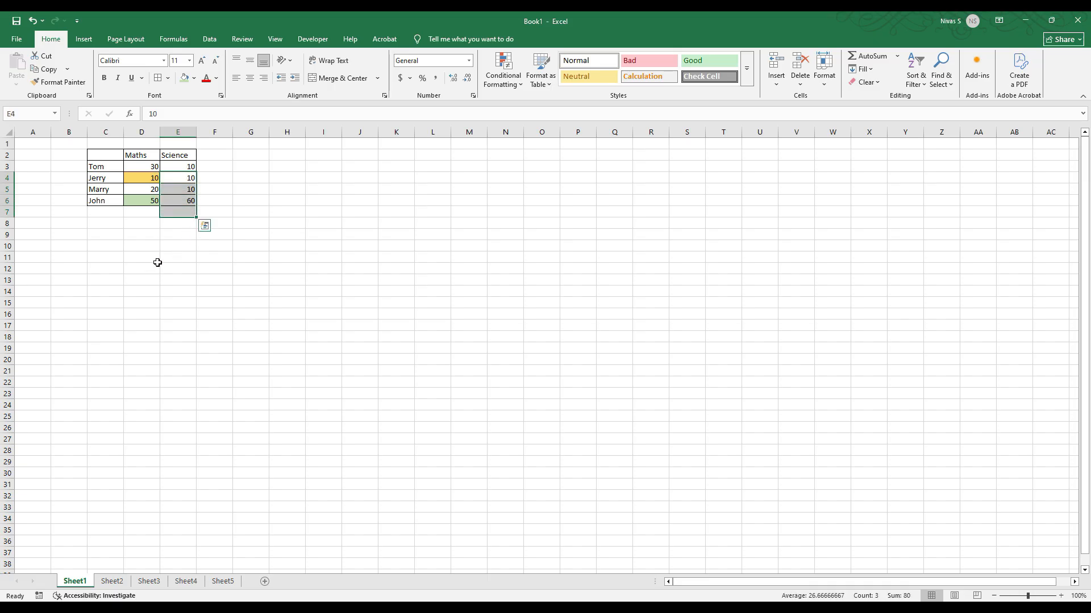
left_click(158, 262)
left_click_drag(105, 156, 185, 204)
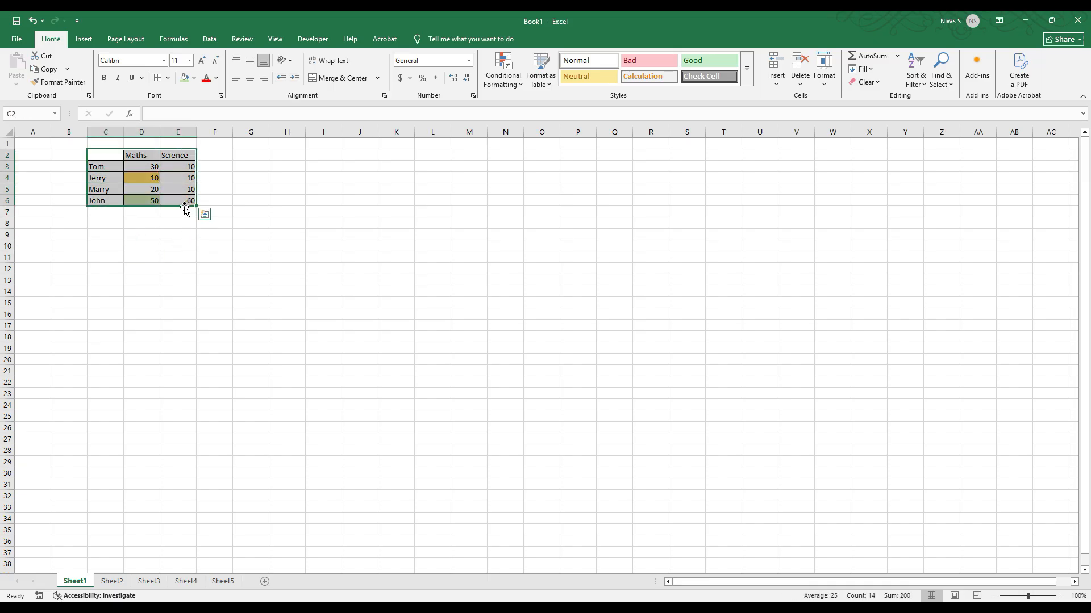
left_click(180, 267)
Step: Make the Maths and Science headers in D2:E2 and the student names in C3:C6 bold
left_click_drag(135, 155, 179, 155)
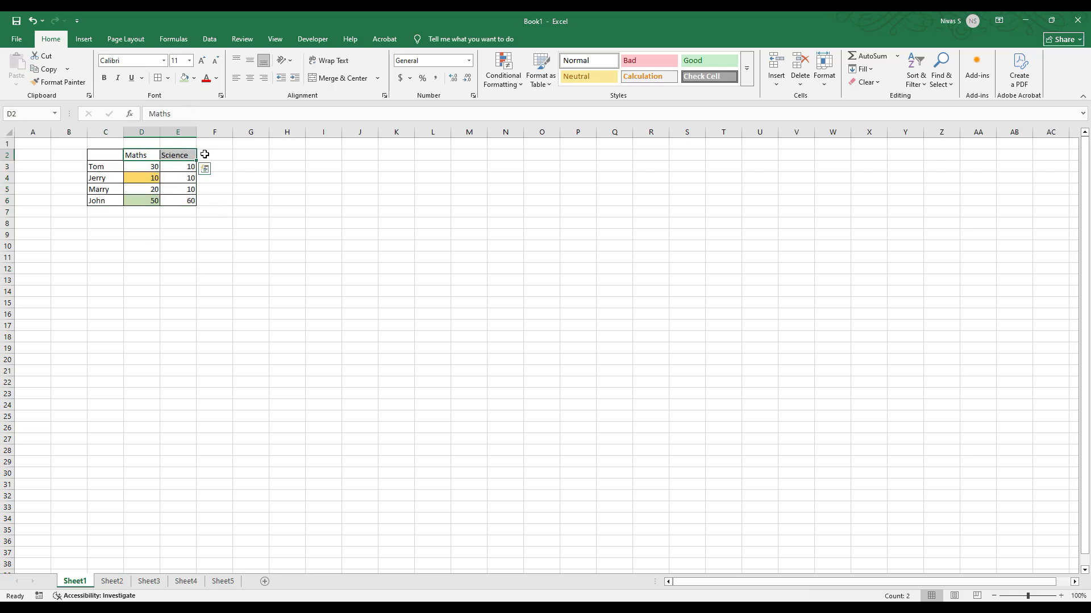
left_click(104, 80)
left_click_drag(108, 165, 108, 200)
left_click(105, 79)
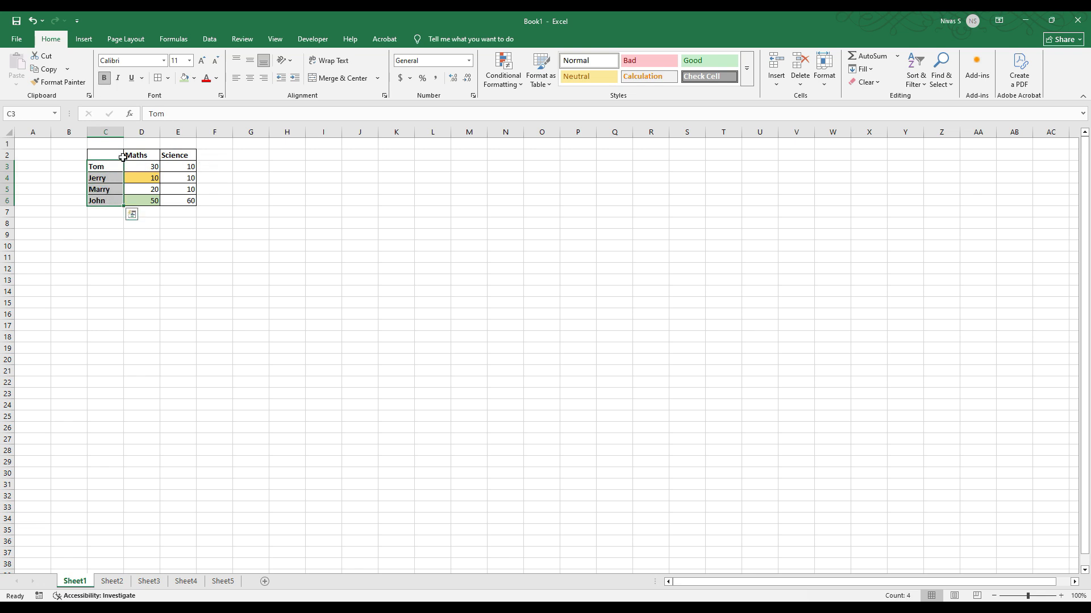
Step: Give the Maths and Science headers in D2:E2 a dark blue fill and a light blue font color
left_click_drag(131, 153, 179, 155)
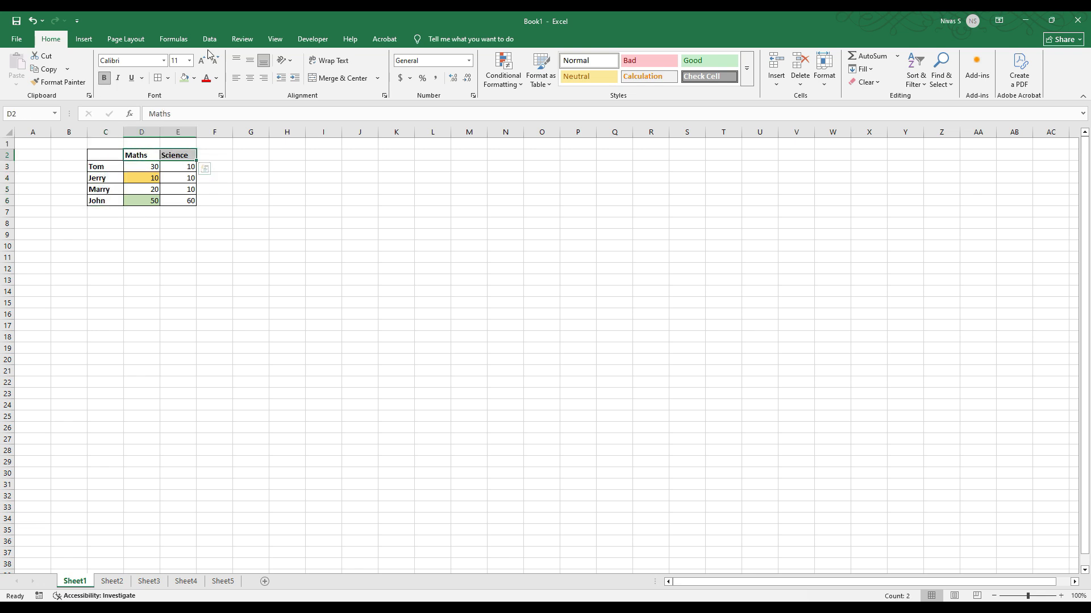
left_click(195, 79)
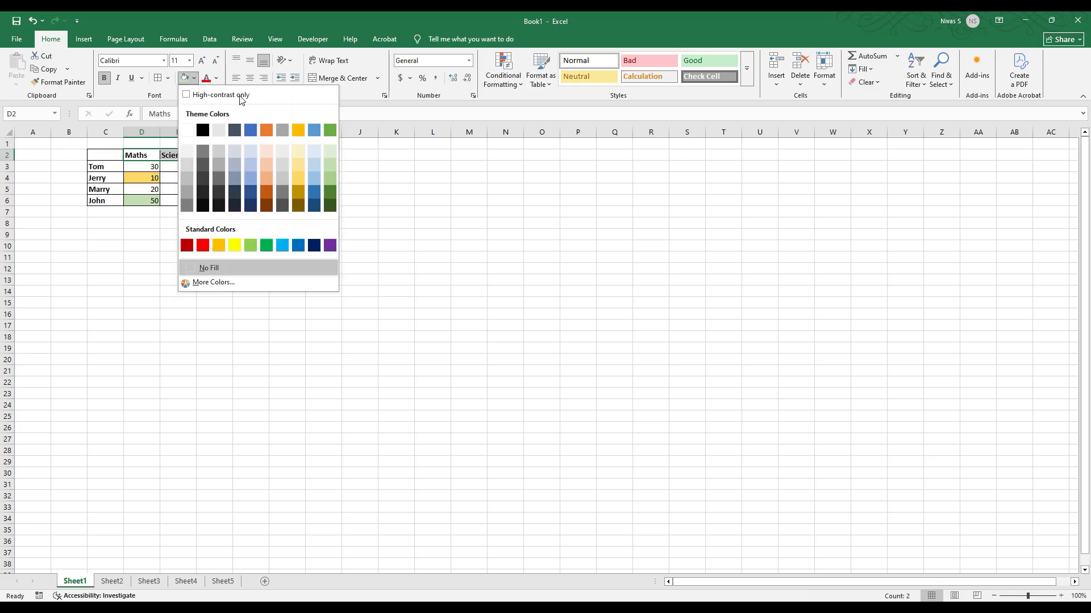
left_click(250, 206)
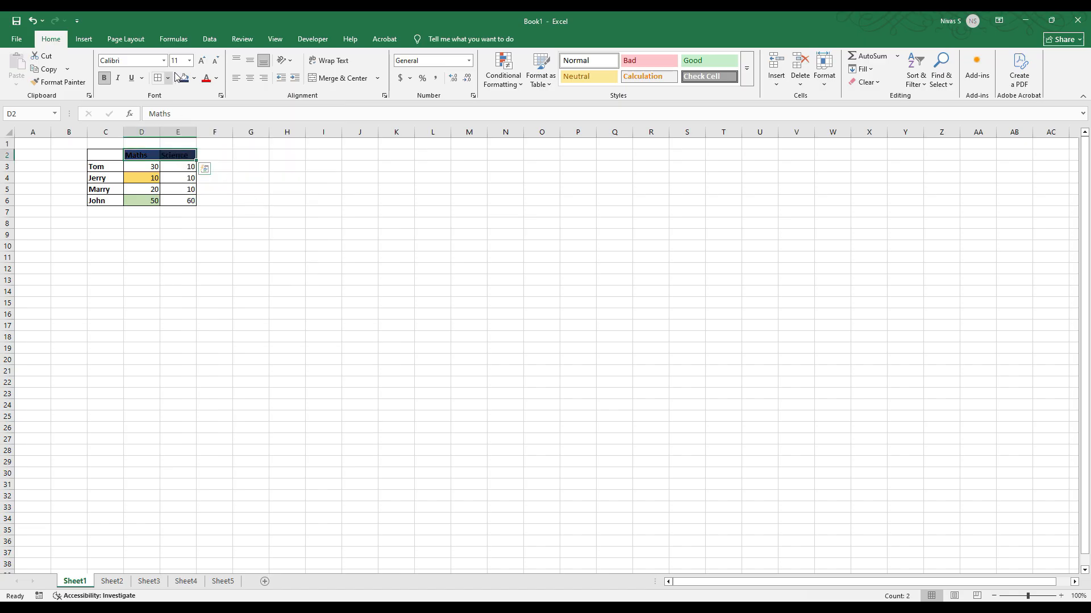
left_click(216, 80)
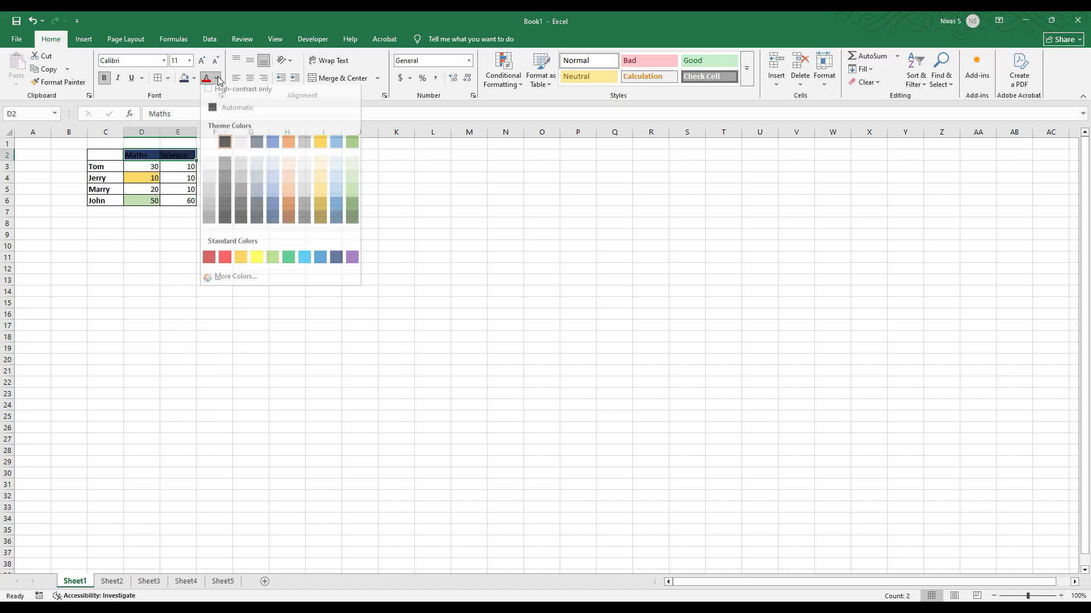
left_click(271, 169)
left_click(174, 252)
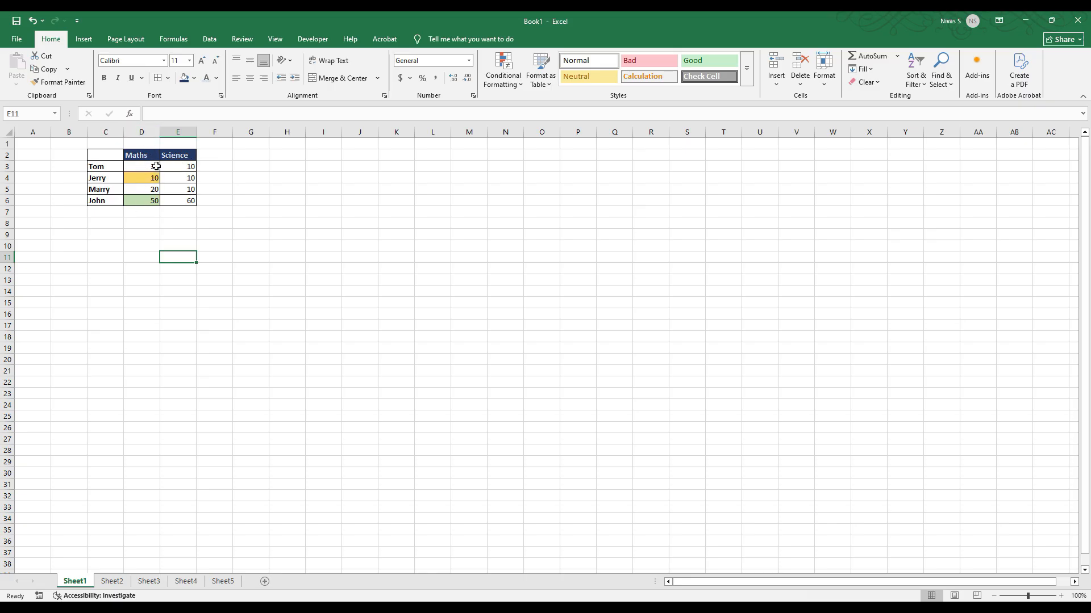
Step: Center the contents of columns D and E horizontally, and clear the column selection
left_click_drag(142, 132, 191, 133)
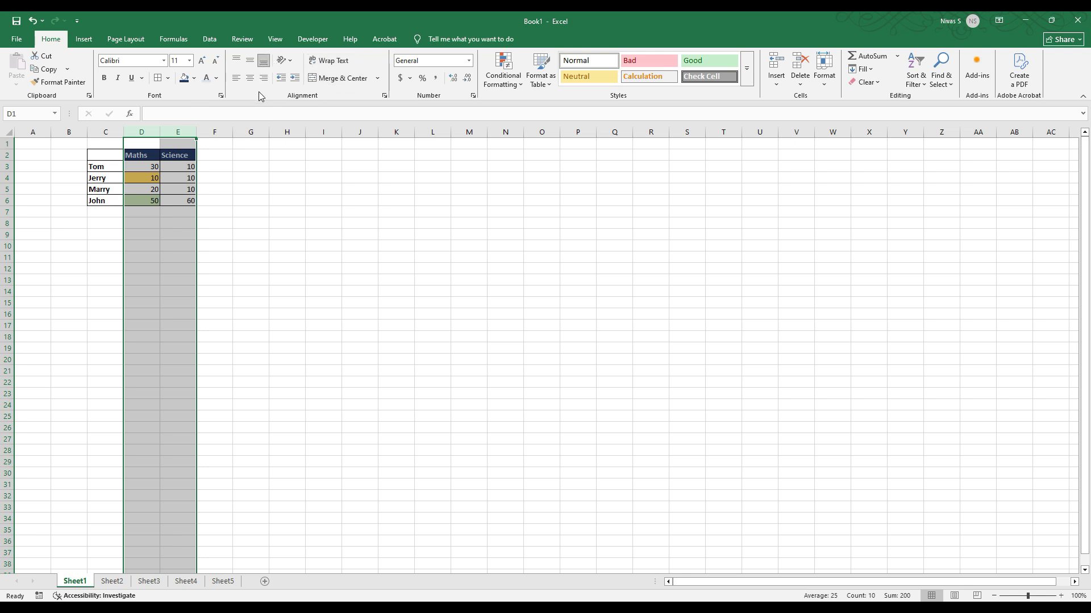
left_click(250, 80)
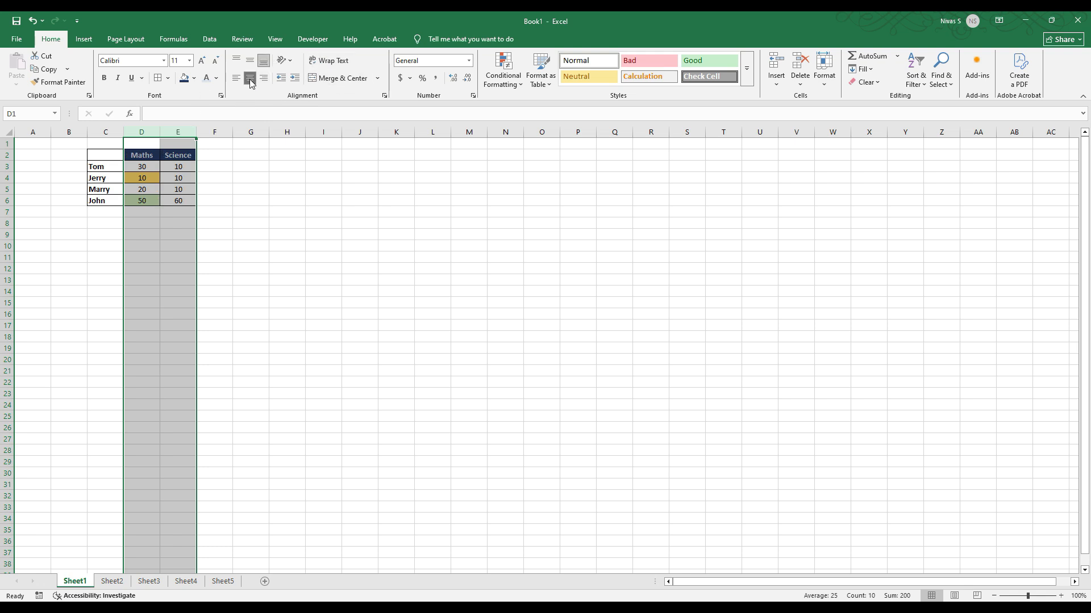
left_click(173, 209)
left_click(9, 133)
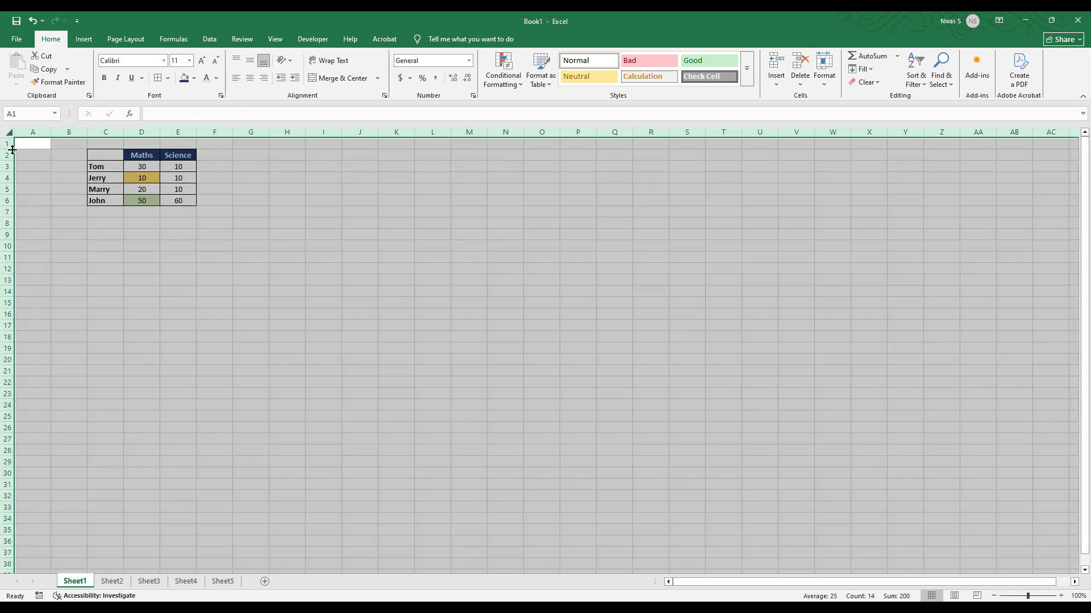
left_click(178, 189)
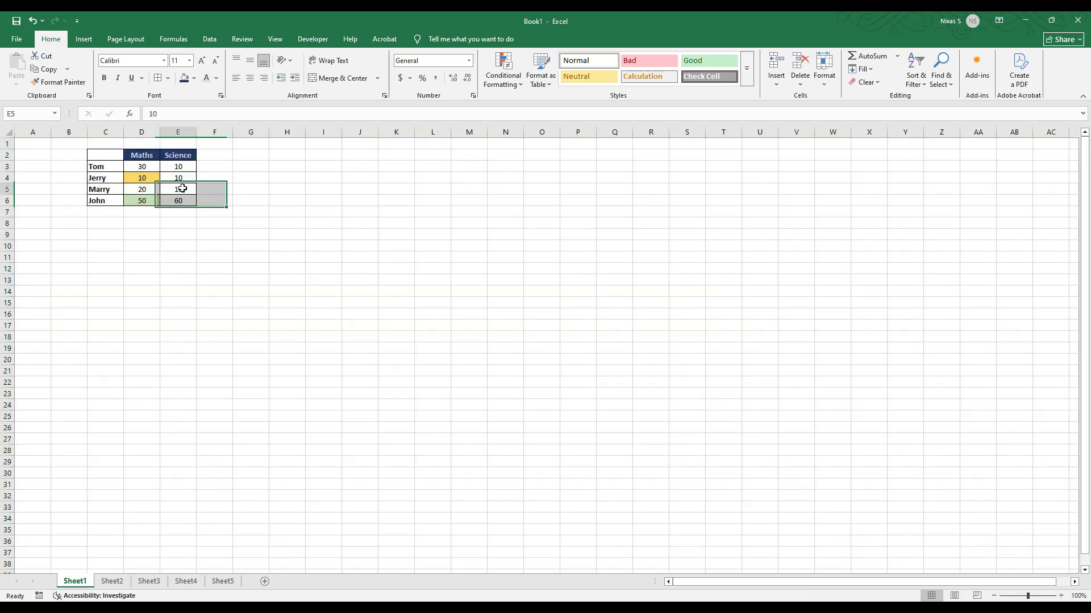
left_click_drag(150, 167, 175, 201)
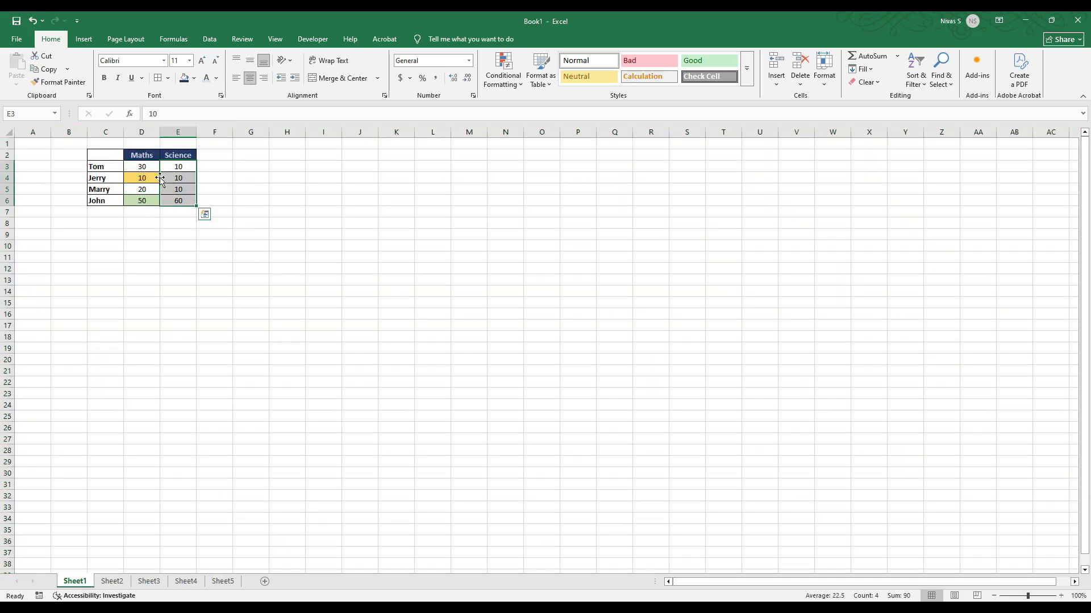
left_click_drag(100, 168, 100, 202)
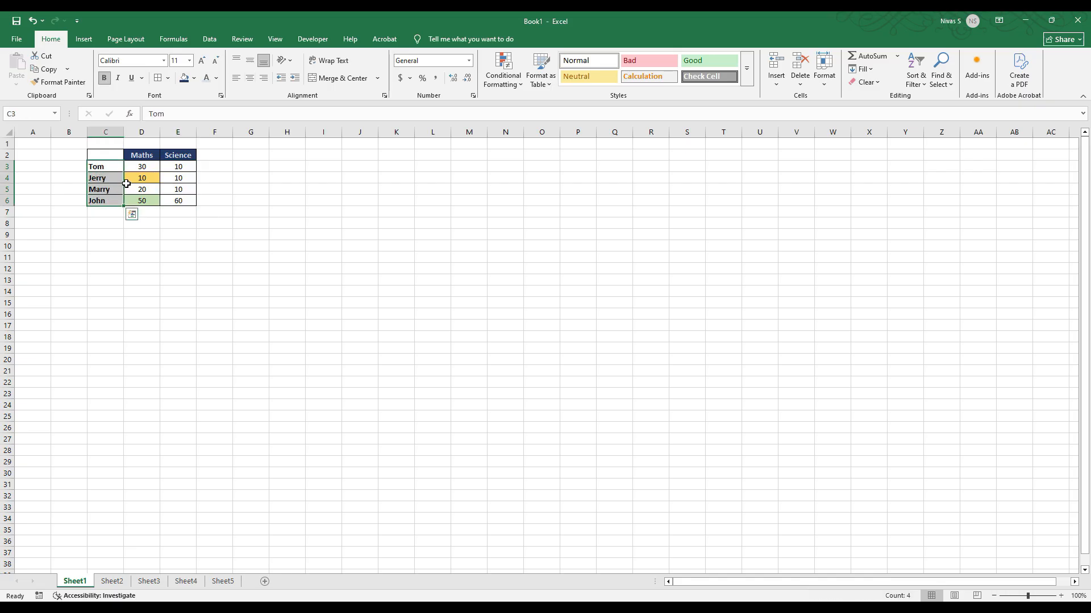
left_click(149, 180)
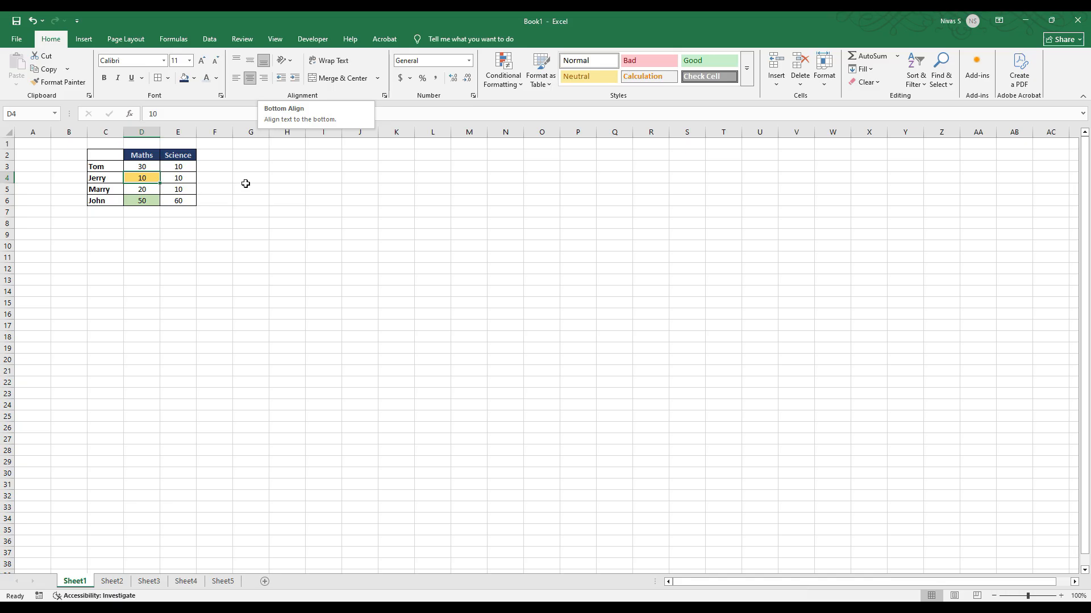
left_click(154, 260)
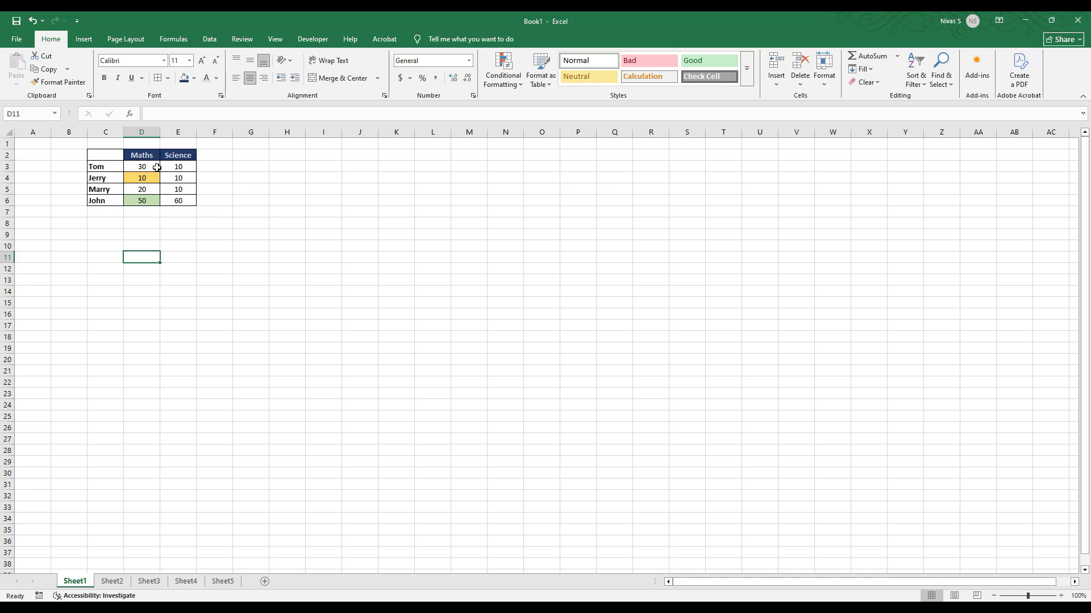
Step: Merge and center the header cells D2:E2, keeping only the upper-left value
left_click_drag(149, 156, 184, 155)
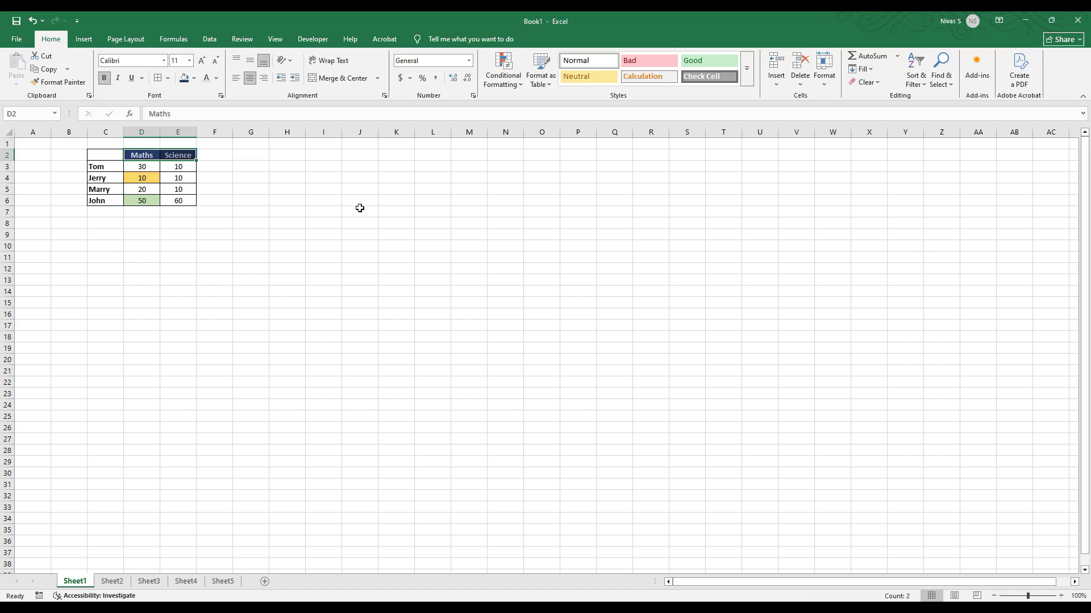
left_click(214, 268)
left_click_drag(142, 156, 179, 153)
left_click(339, 78)
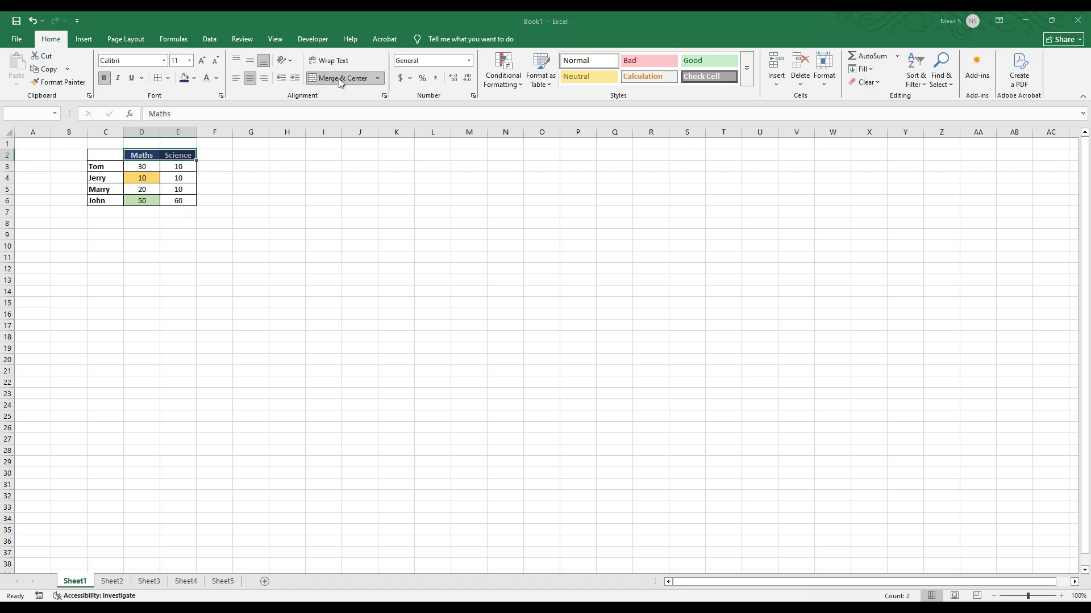
left_click(520, 344)
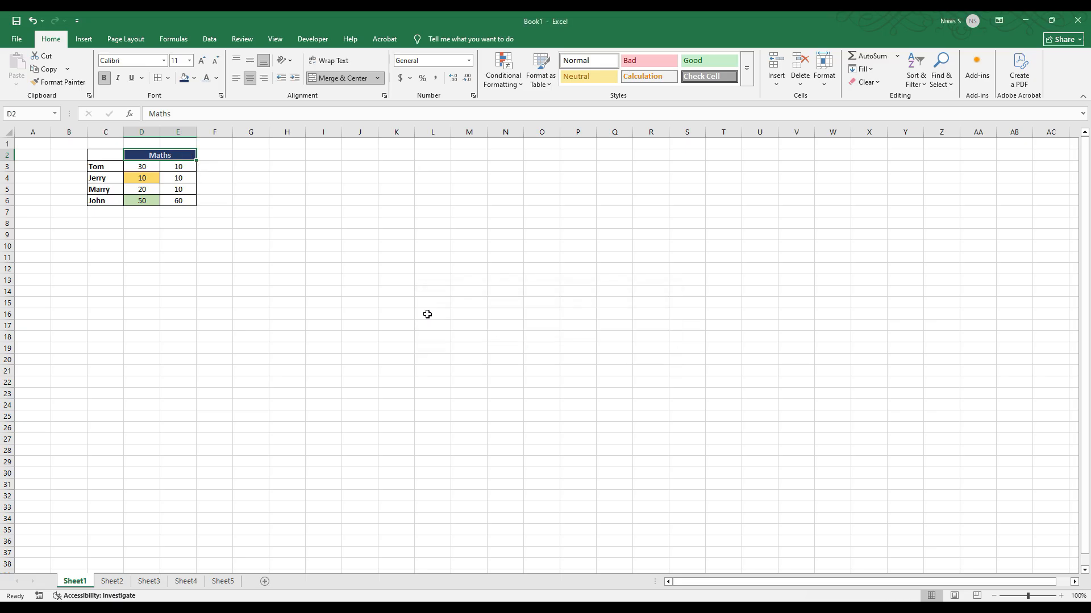
Step: Replace the text of the merged header D2:E2 with Marks
double_click(181, 157)
left_click_drag(182, 157, 100, 160)
type("Marks")
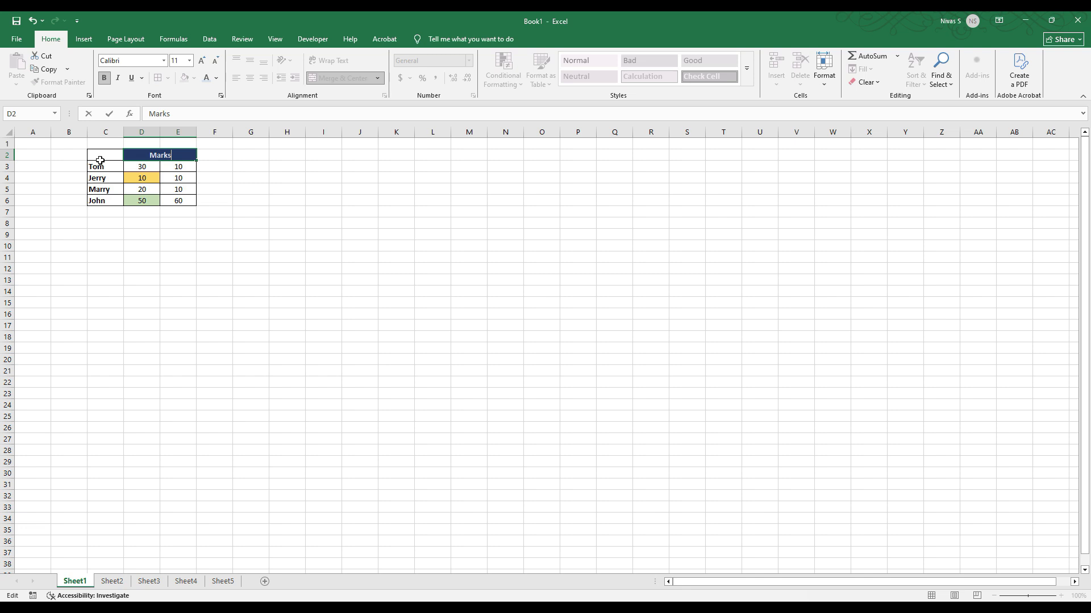
key("Return")
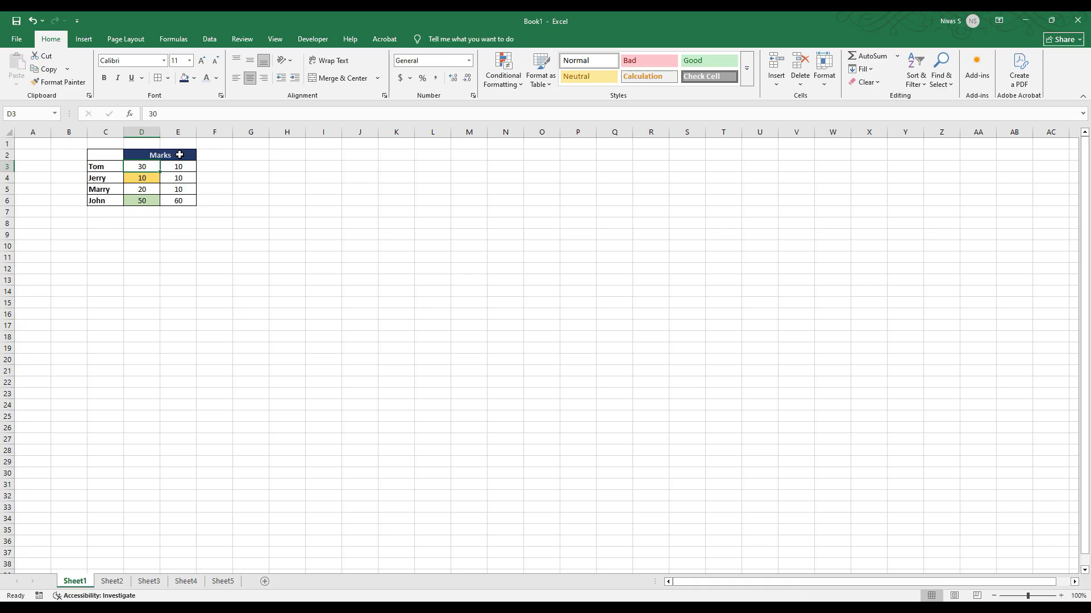
left_click(162, 156)
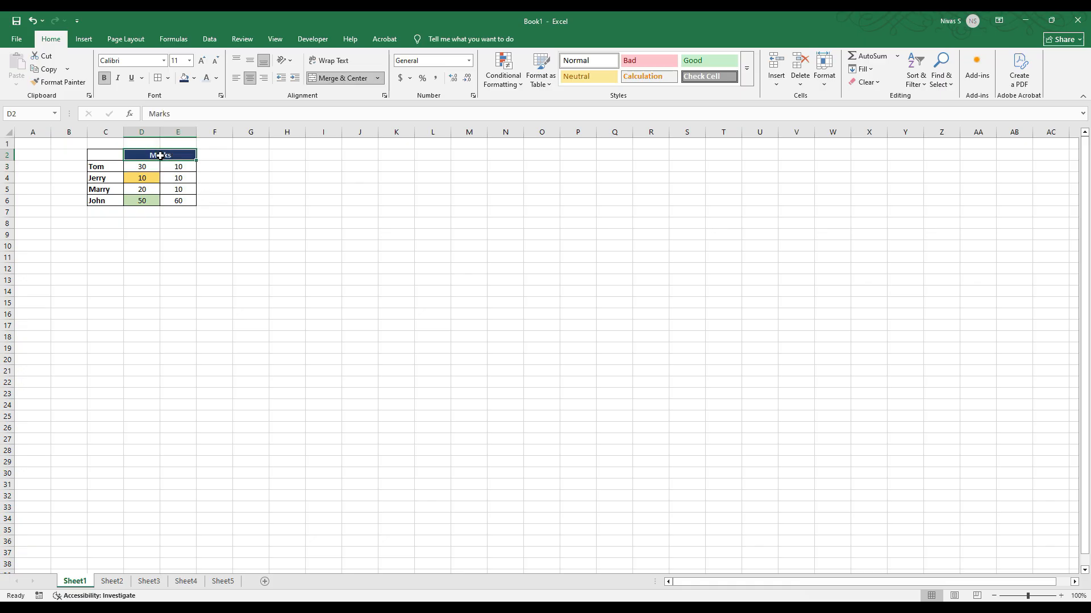
left_click(180, 267)
left_click_drag(145, 171, 173, 206)
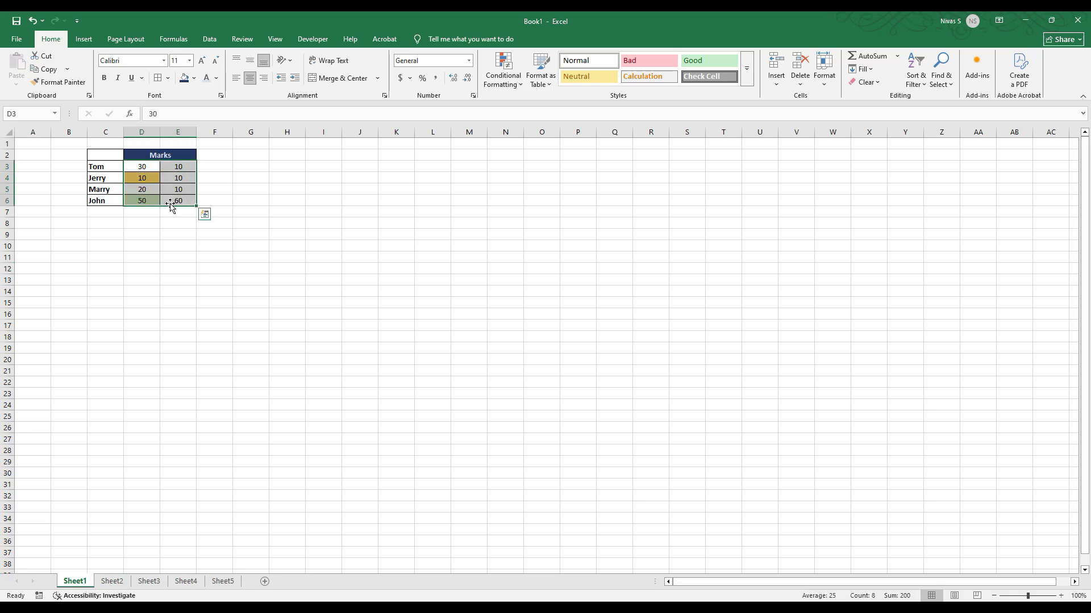
left_click(189, 153)
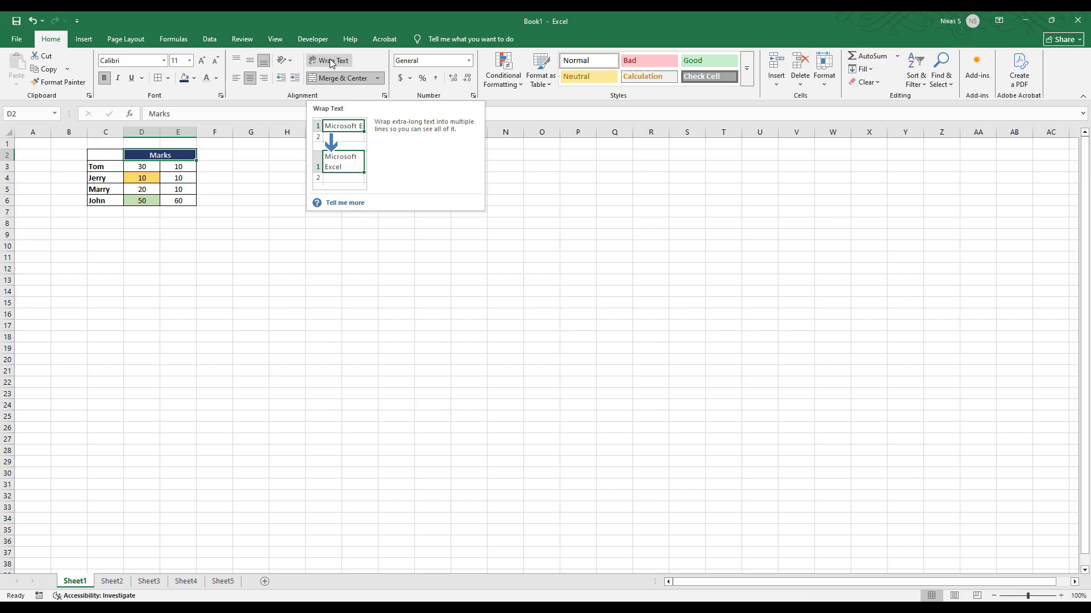
Step: Enter a long sentence in G3: "Hi,This is", the presenter's name, and "your You Tube Partner"
left_click(239, 170)
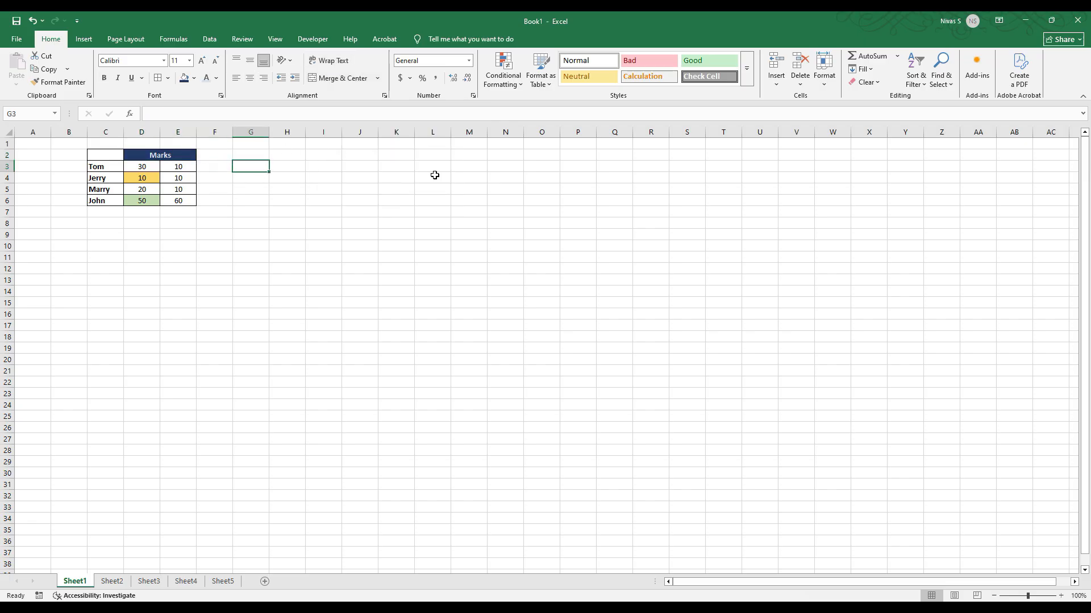
type("sfsdhfhsdkfhkdskfksdfkdskhfkdhsfkhdkshf")
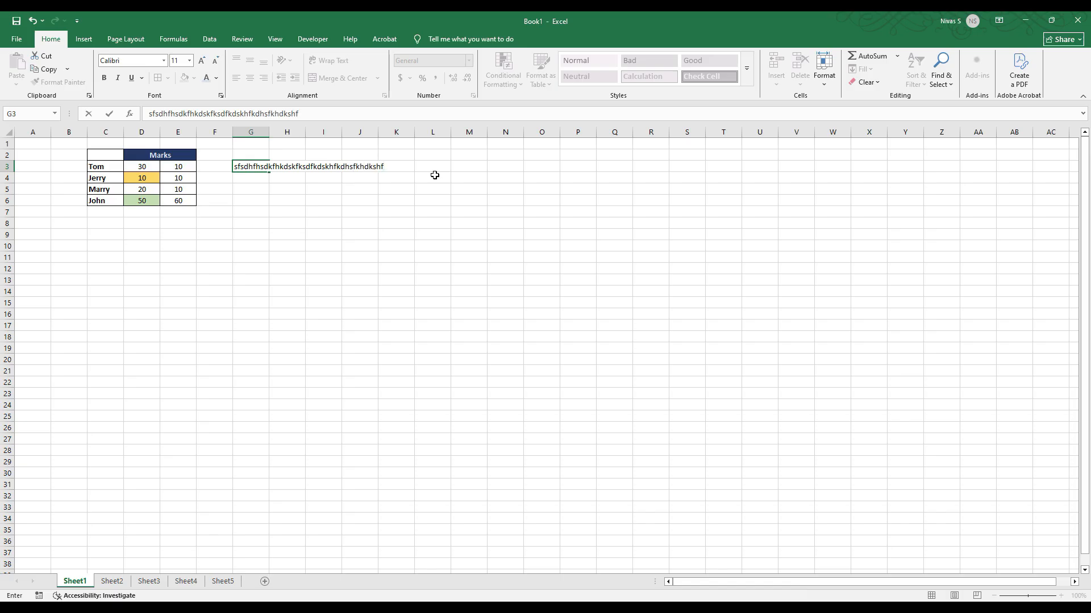
key("BackSpace")
key("BackSpace")
key("BackSpace")
key("BackSpace")
key("BackSpace")
key("BackSpace")
key("BackSpace")
key("BackSpace")
key("BackSpace")
key("BackSpace")
key("BackSpace")
key("BackSpace")
key("BackSpace")
key("BackSpace")
key("BackSpace")
key("BackSpace")
key("BackSpace")
key("BackSpace")
key("BackSpace")
key("BackSpace")
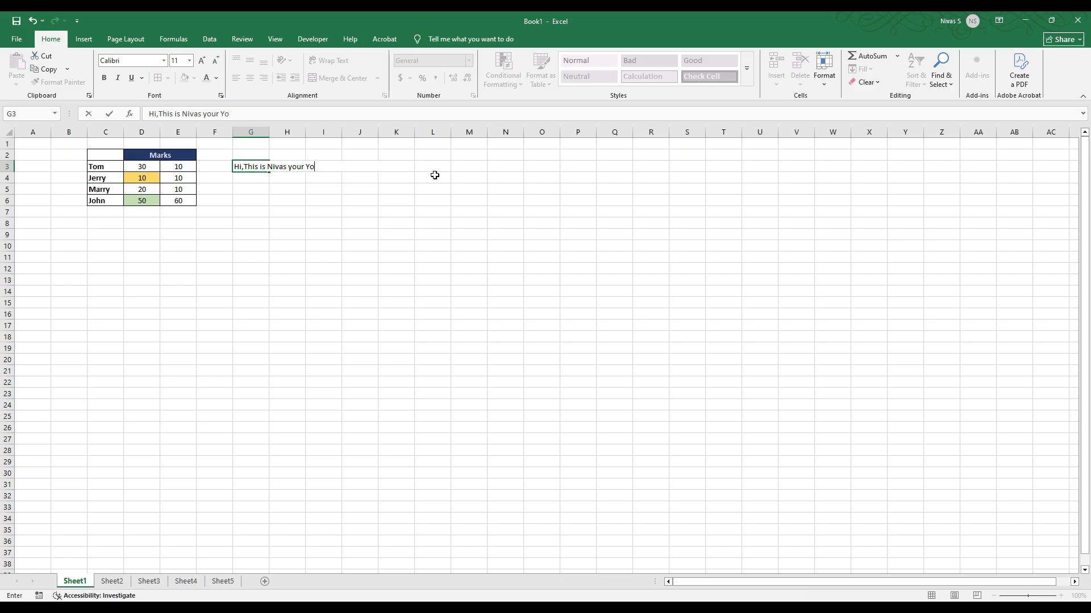
type("be Partner")
key("Return")
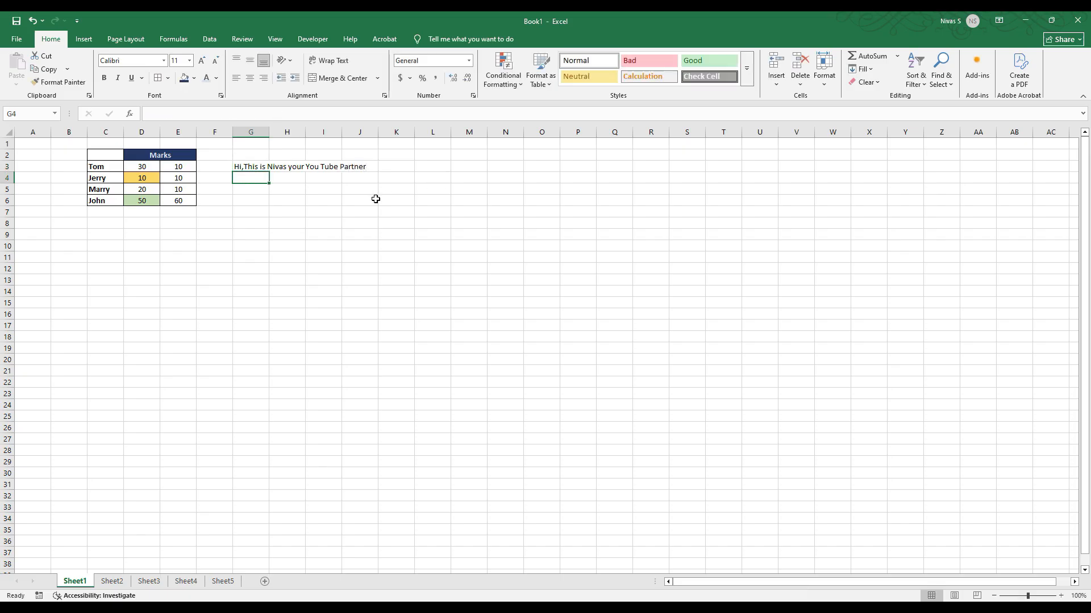
Step: Wrap the text in G3 and resize column G and row 3 so the sentence fits on two lines
left_click(252, 169)
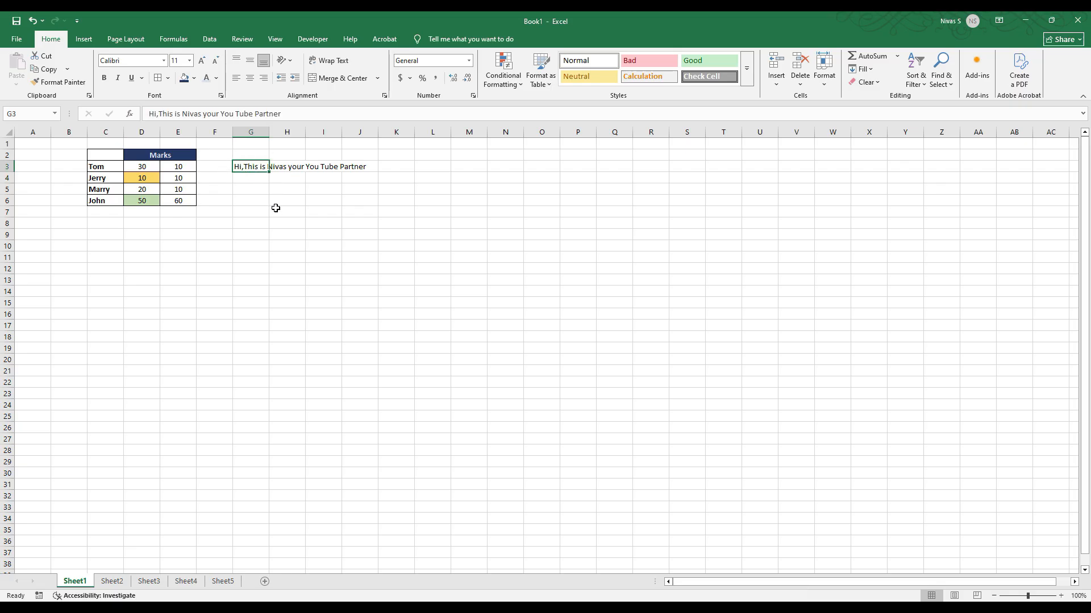
left_click(340, 62)
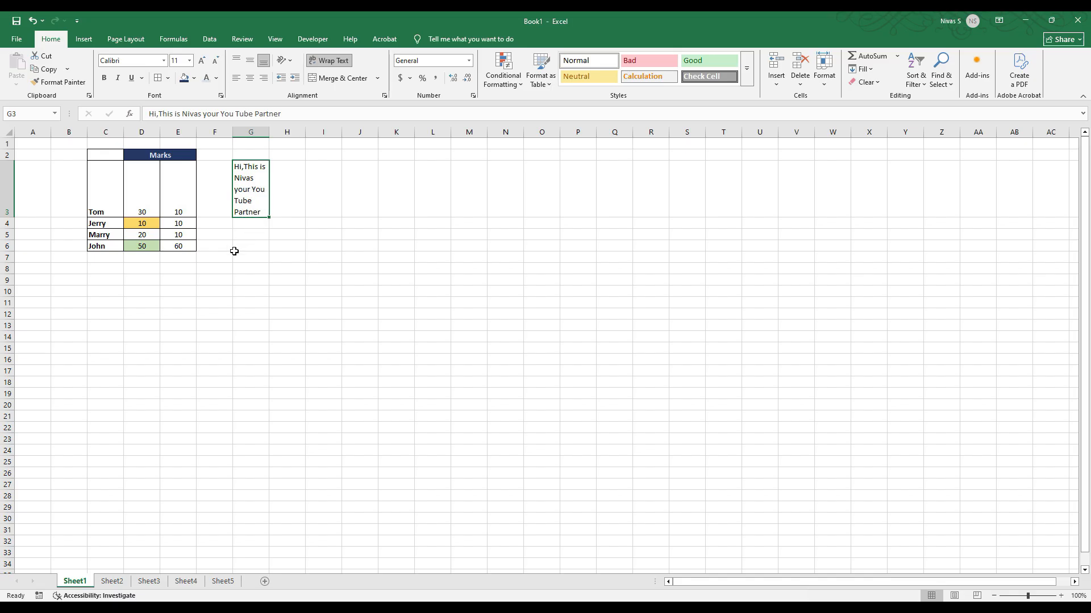
left_click_drag(271, 133, 343, 134)
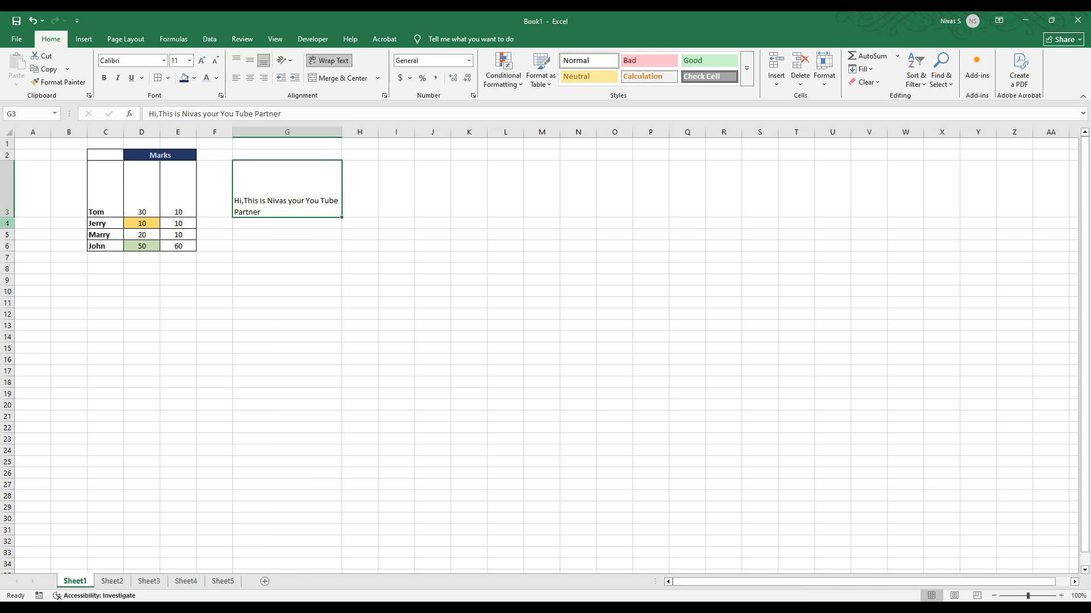
left_click_drag(9, 217, 11, 188)
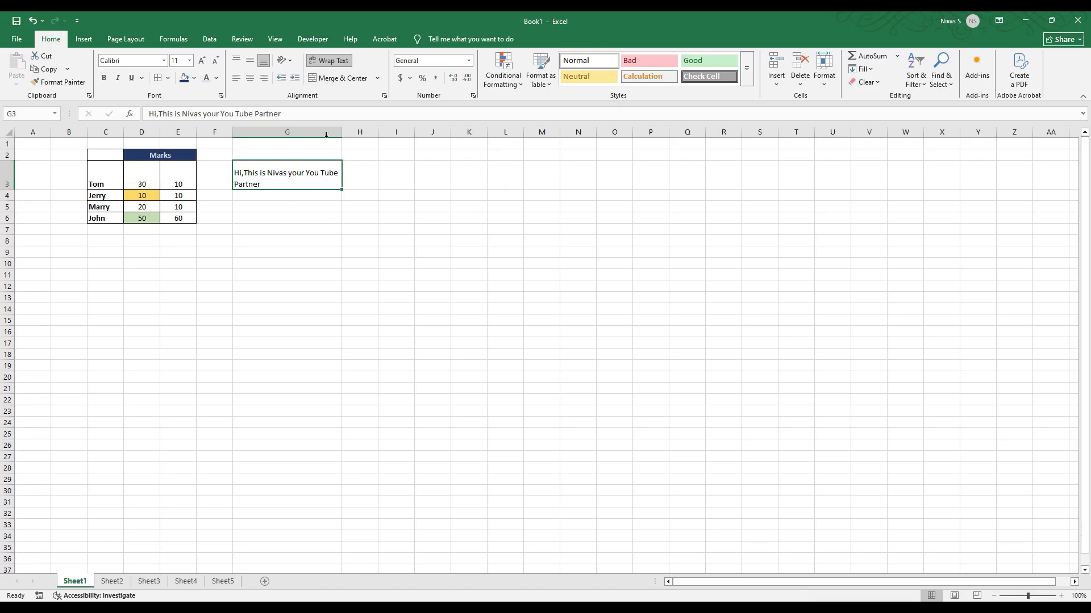
mouse_move(341, 133)
left_mouse_down()
mouse_move(277, 133)
mouse_move(320, 132)
left_mouse_up()
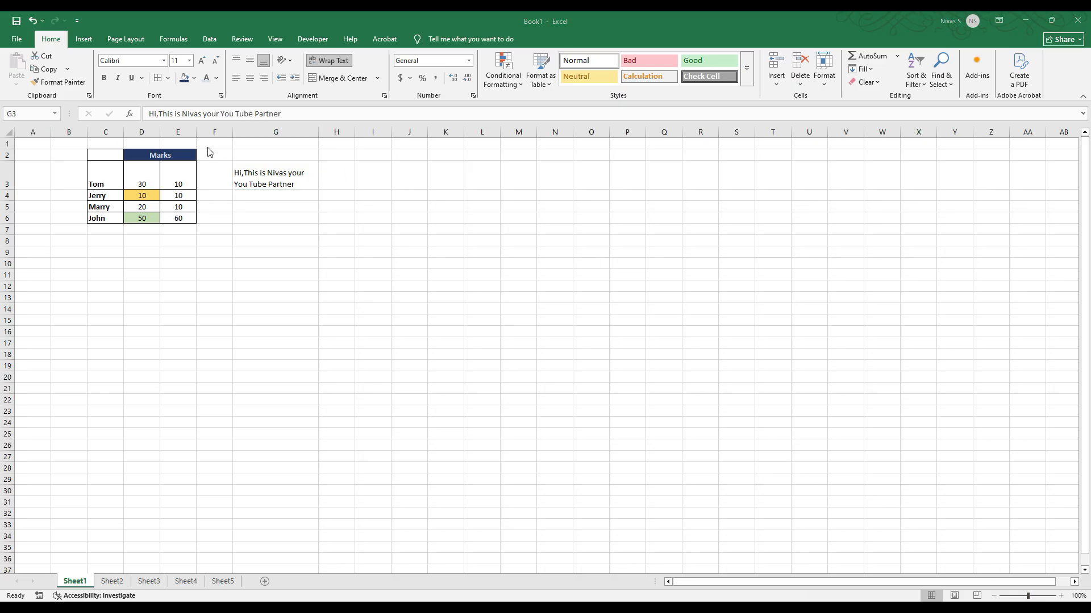
Step: Increase the height of row 3 and try middle and top vertical alignment on the text in G3
left_click(283, 183)
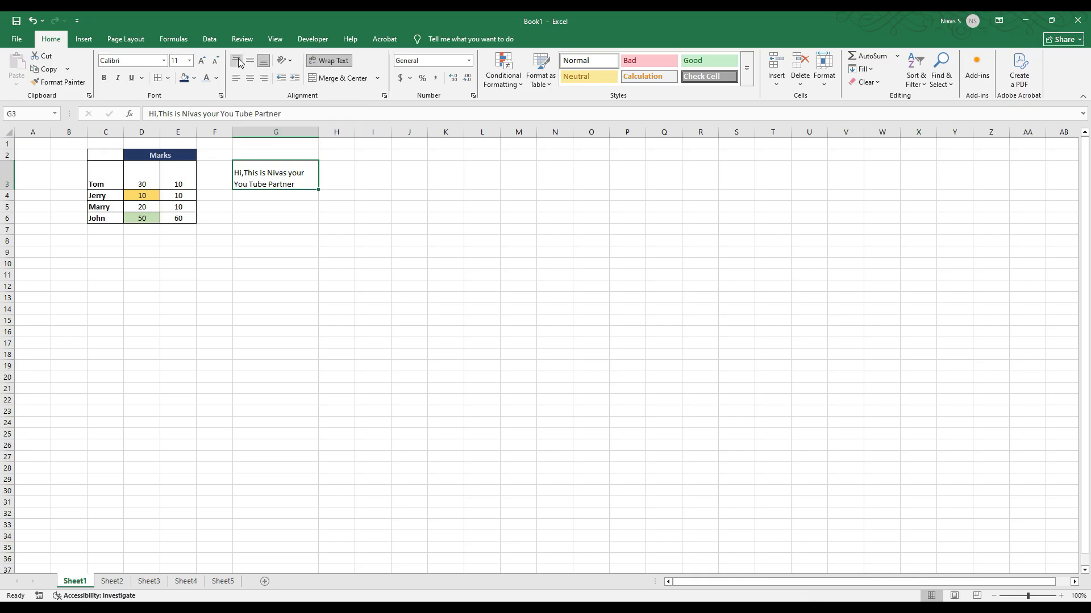
left_click_drag(14, 189, 10, 206)
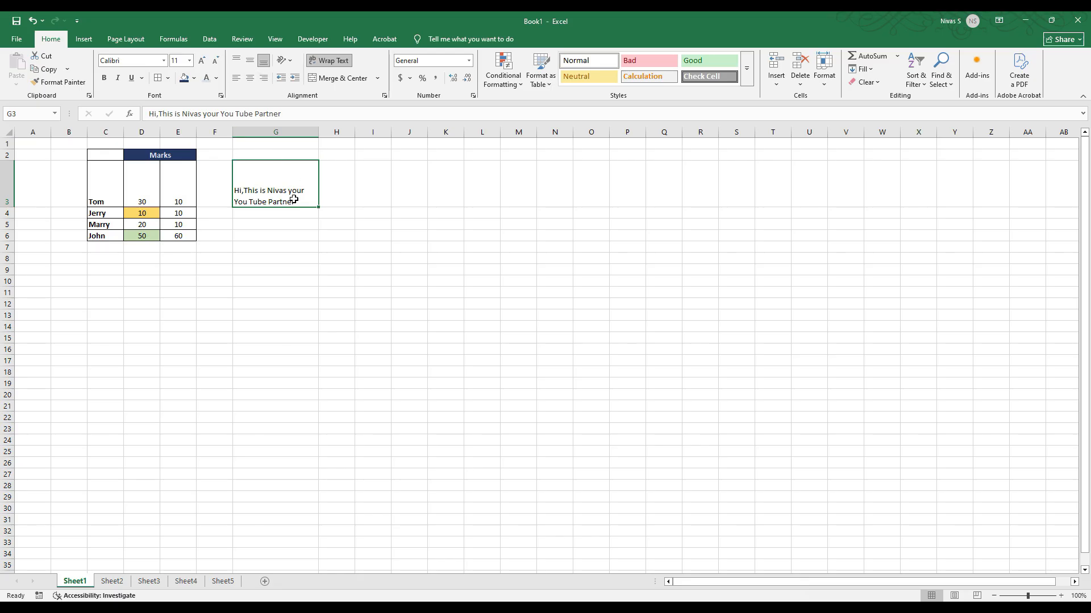
left_click(250, 61)
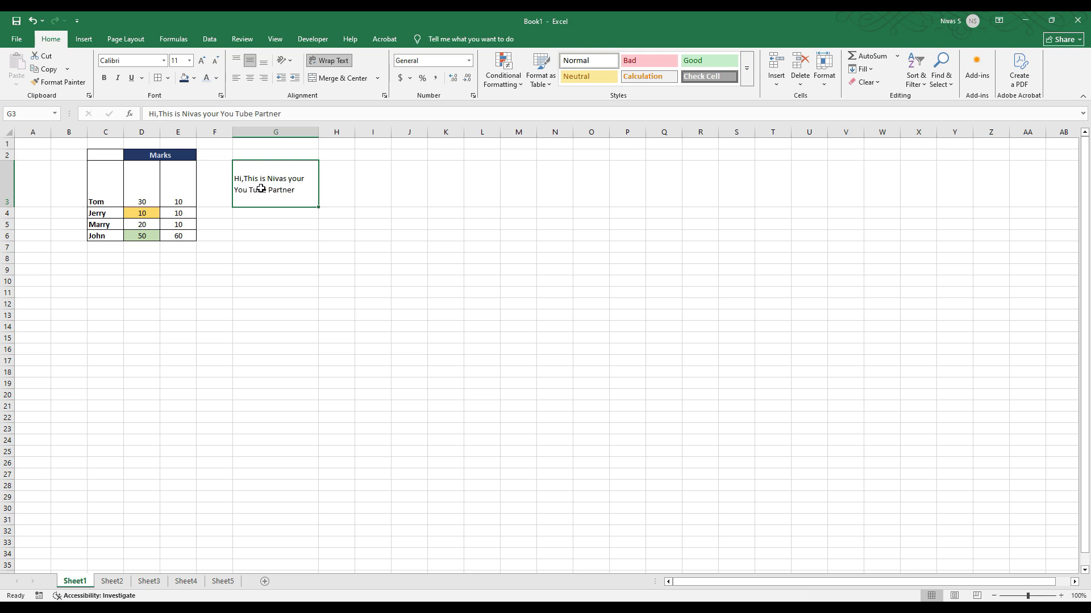
left_click(237, 61)
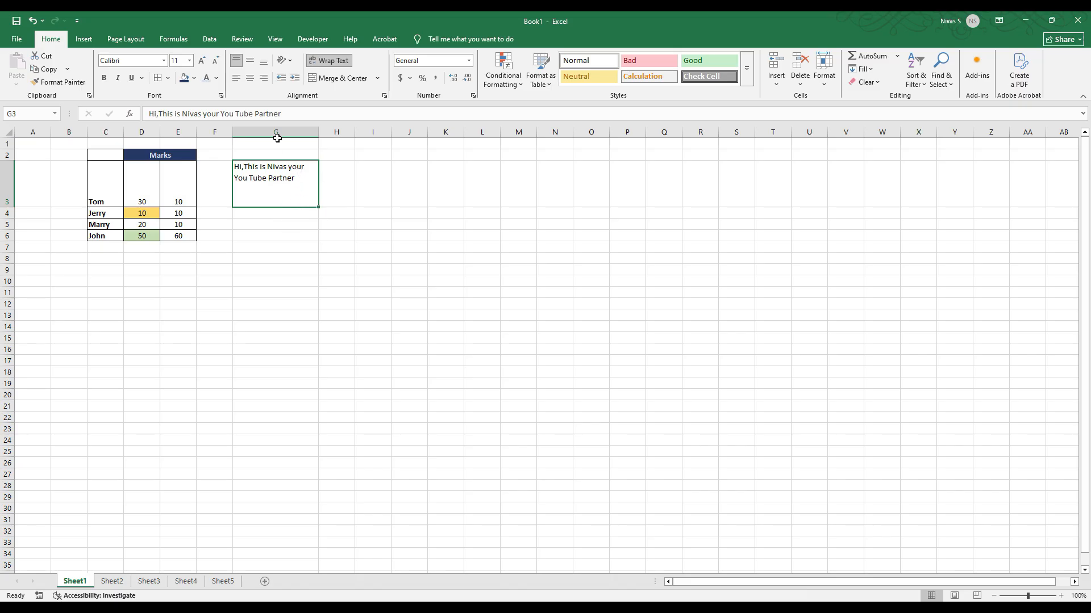
Step: Try various horizontal and vertical alignments on the text in G3, ending with bottom and left alignment
left_click(250, 79)
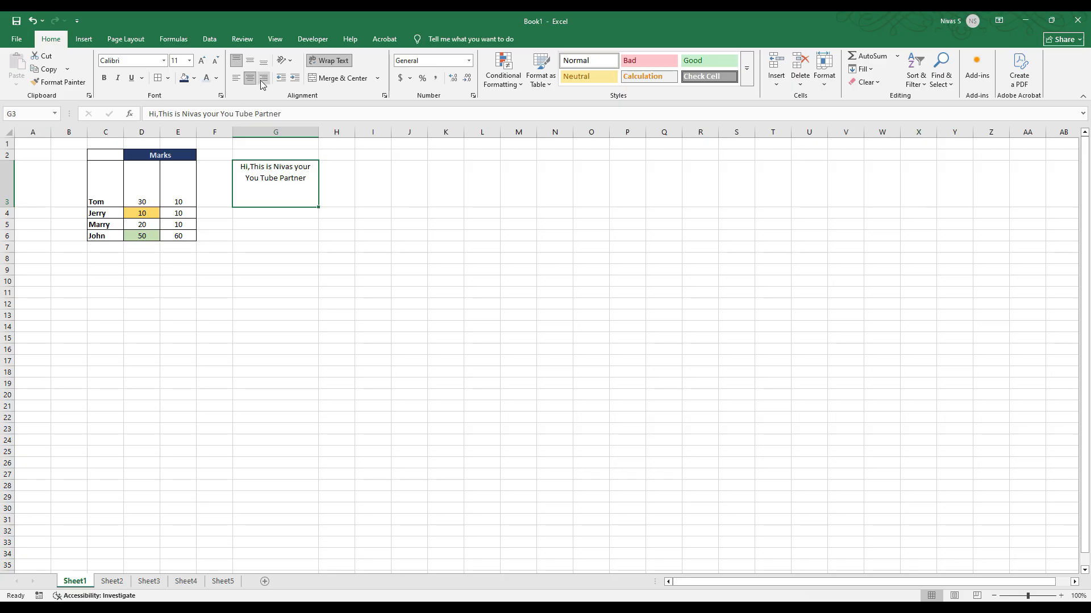
left_click(262, 83)
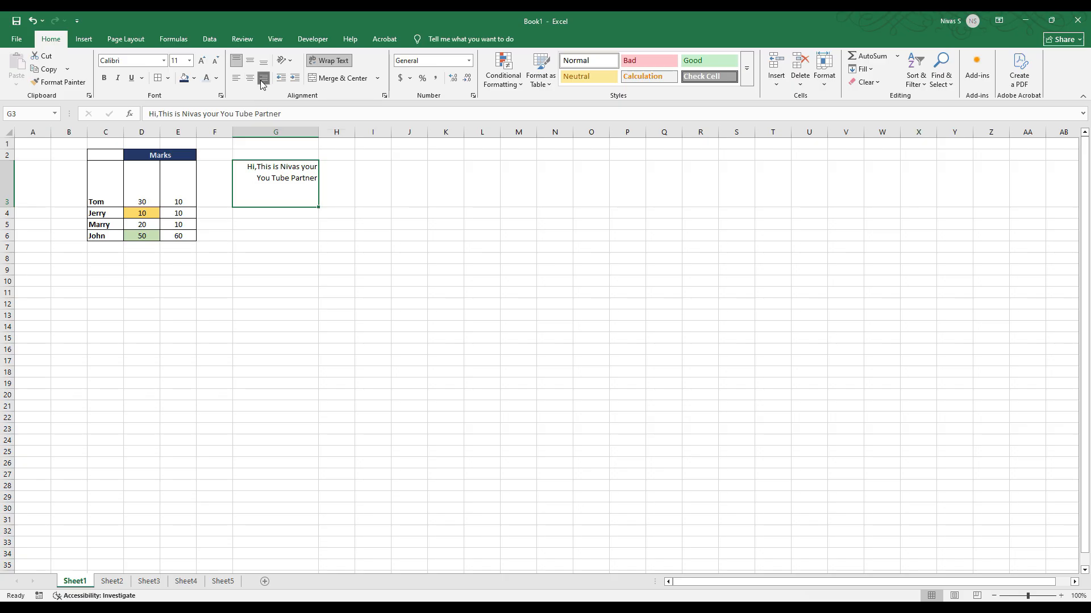
left_click(250, 61)
left_click(251, 80)
left_click(236, 78)
left_click(263, 81)
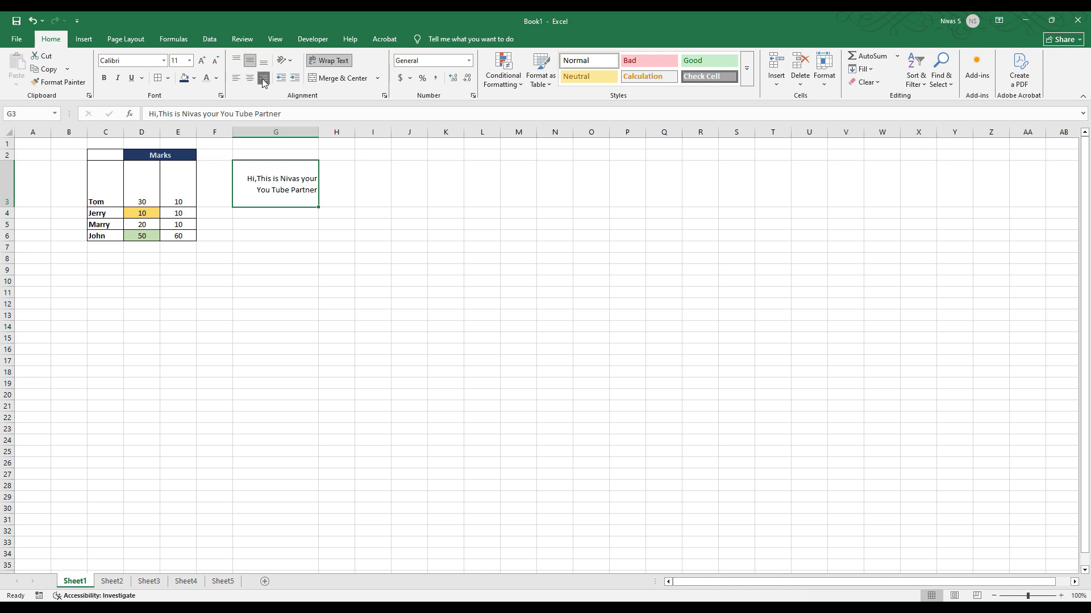
left_click(263, 65)
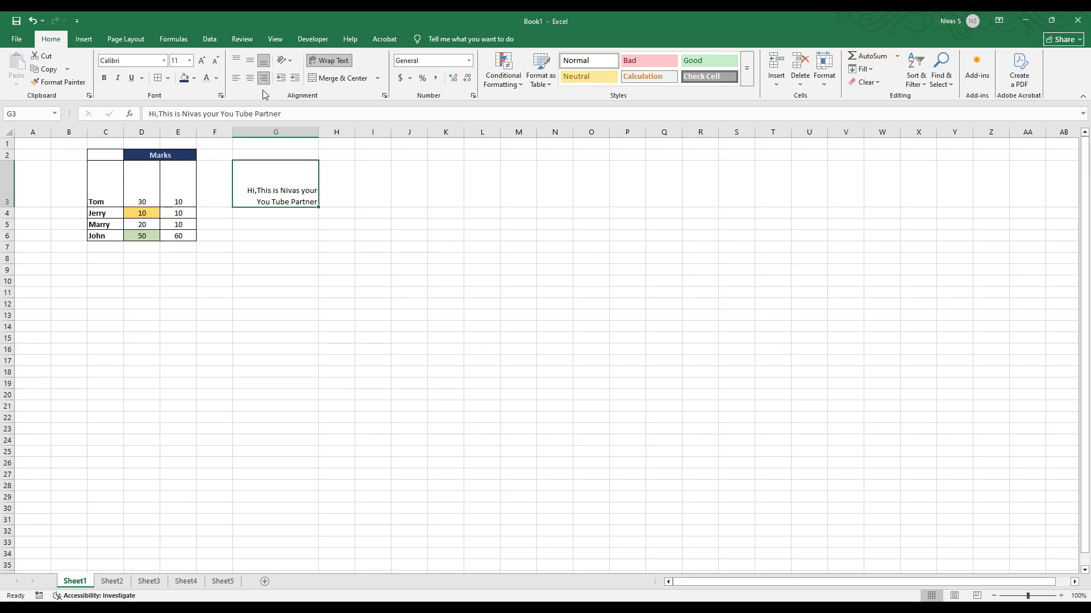
left_click(250, 80)
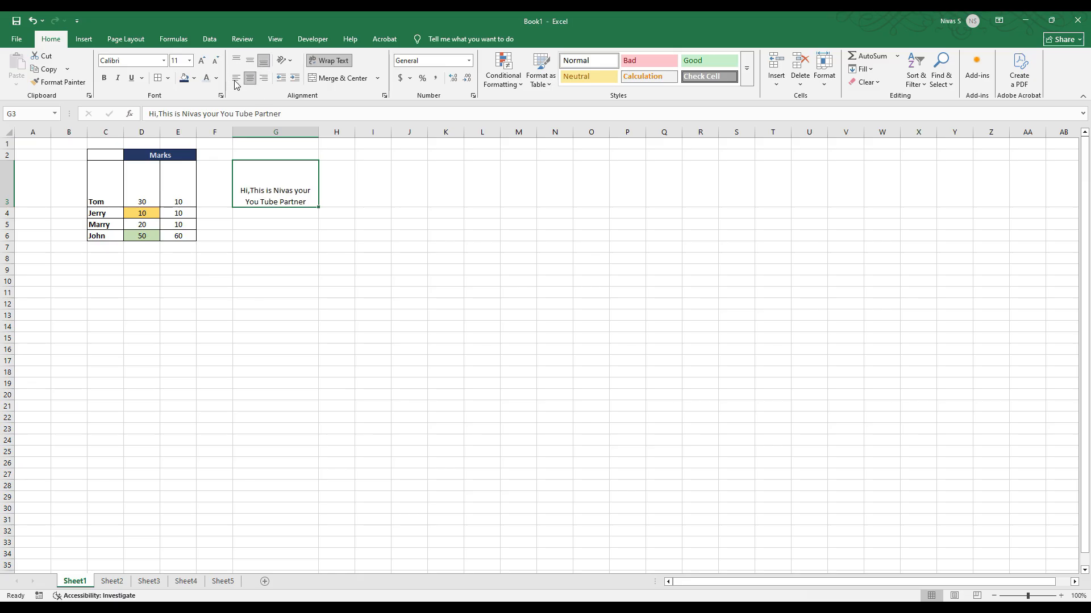
left_click(237, 81)
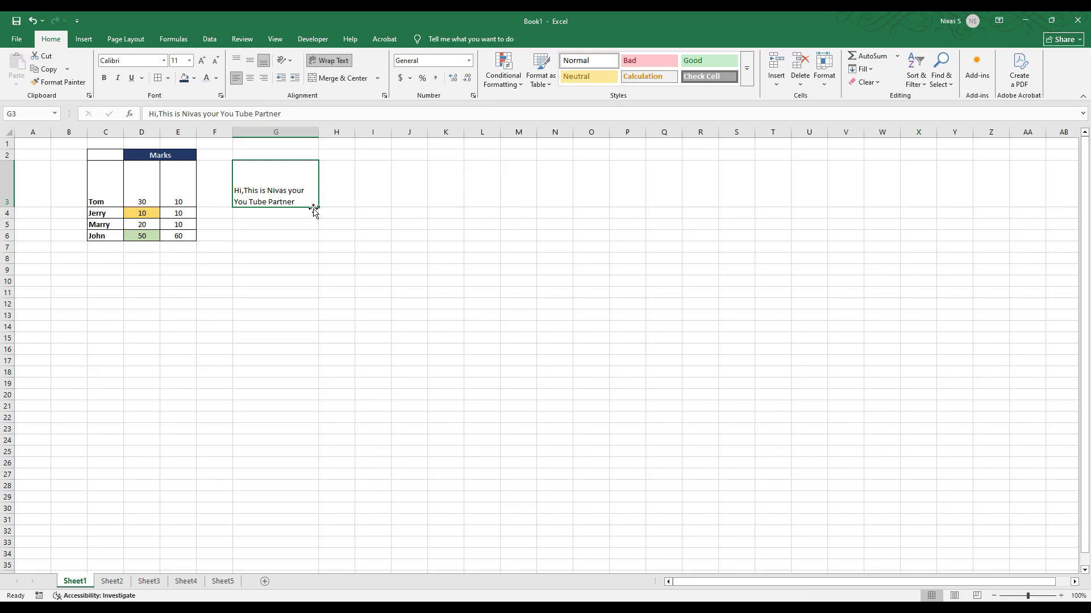
Step: Delete the sentence from G3 and autofit the height of row 3
left_click(265, 238)
left_click(251, 189)
key("Delete")
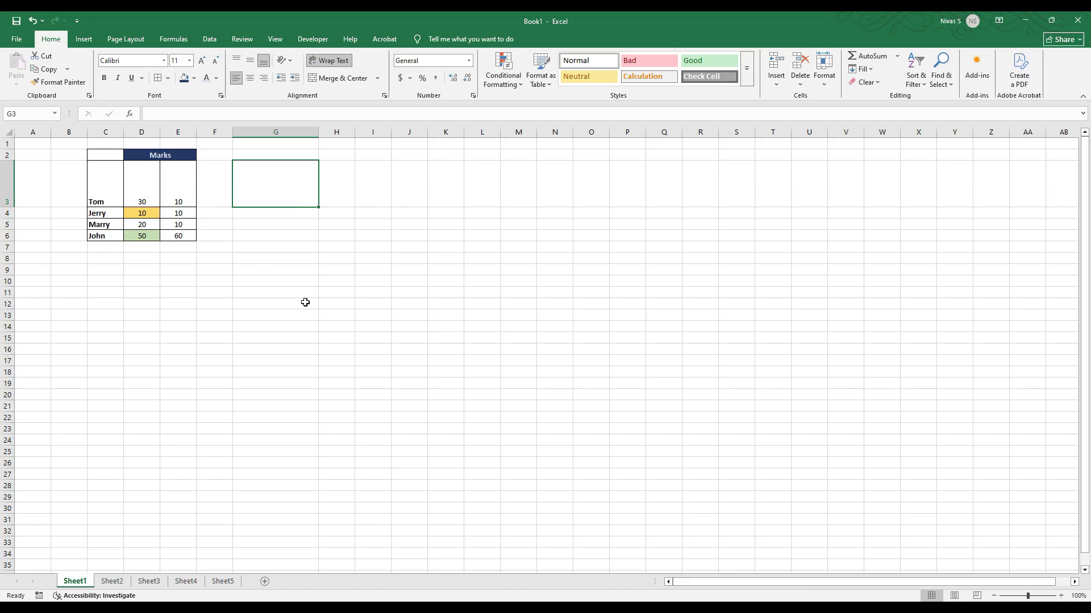
double_click(8, 208)
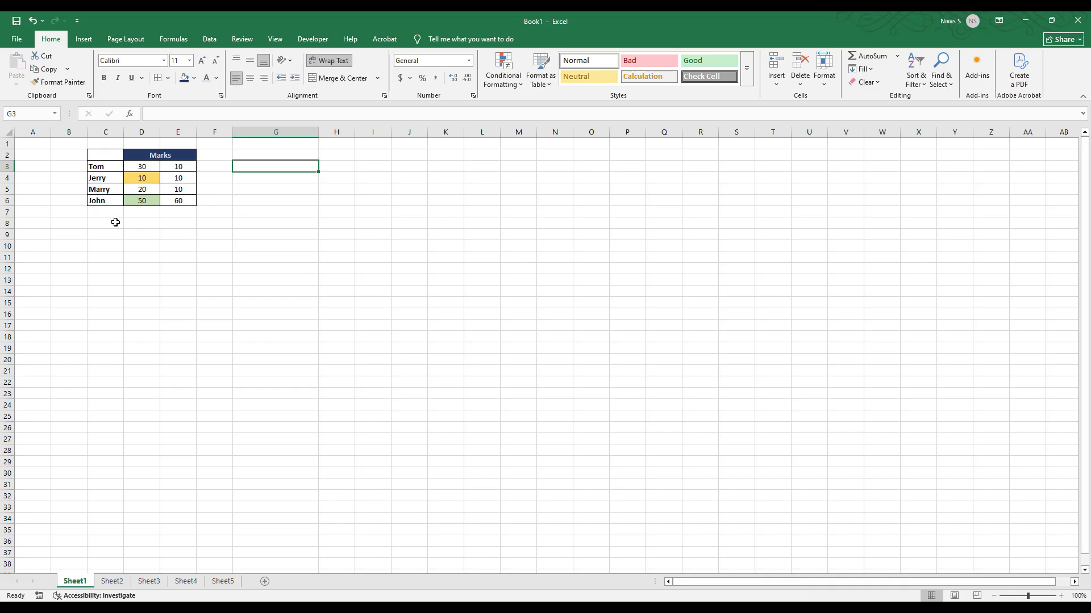
Step: Enter another student's first name in C7, directly below the last name in the marks table, correcting the spelling
left_click(110, 212)
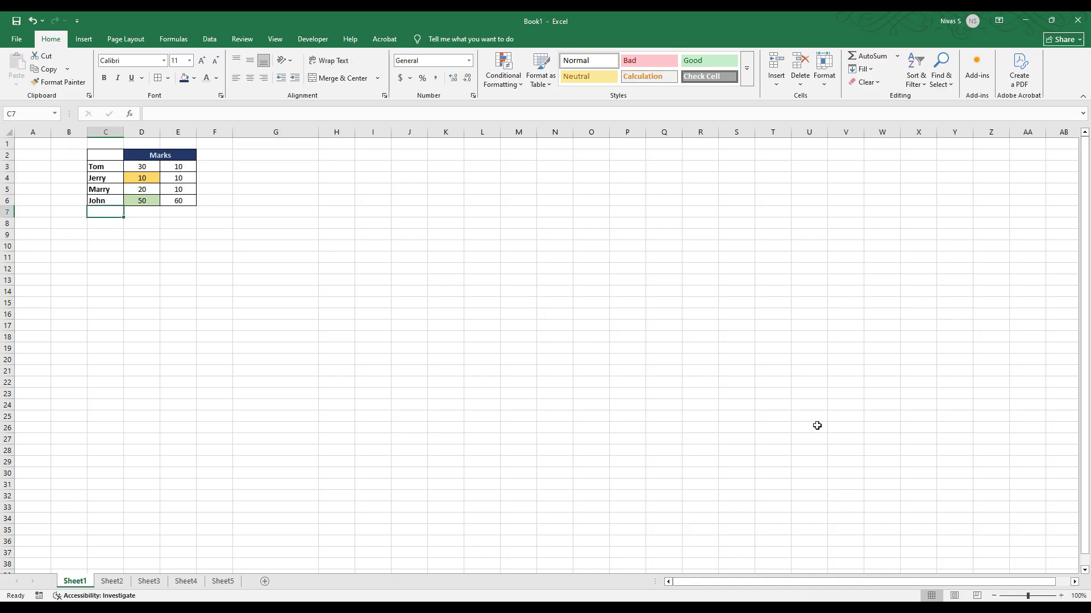
type("Robsert")
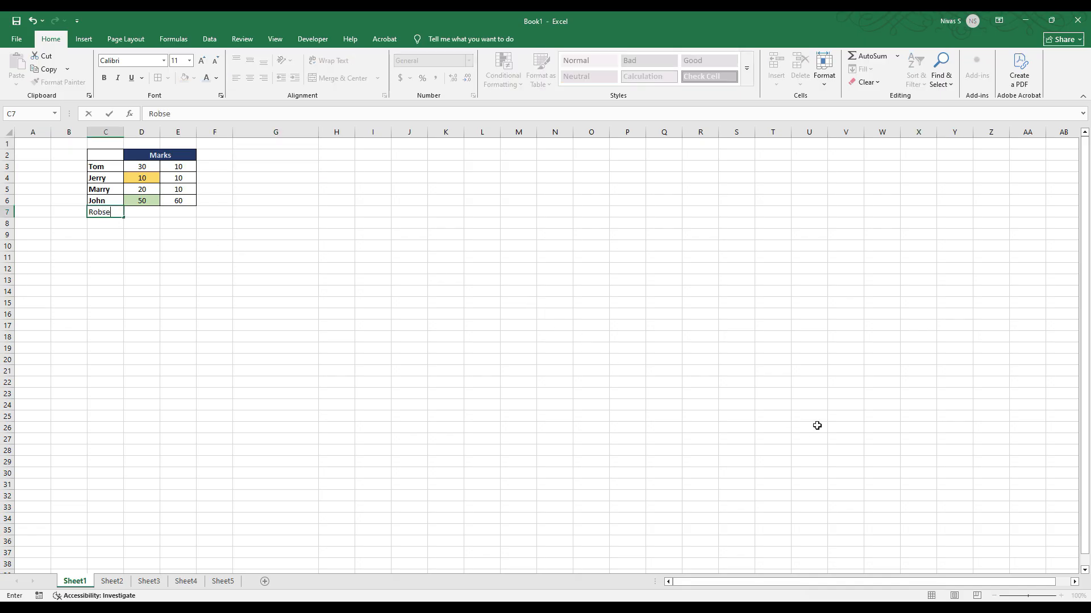
key("BackSpace")
key("BackSpace")
key("BackSpace")
key("BackSpace")
type("ert")
key("Return")
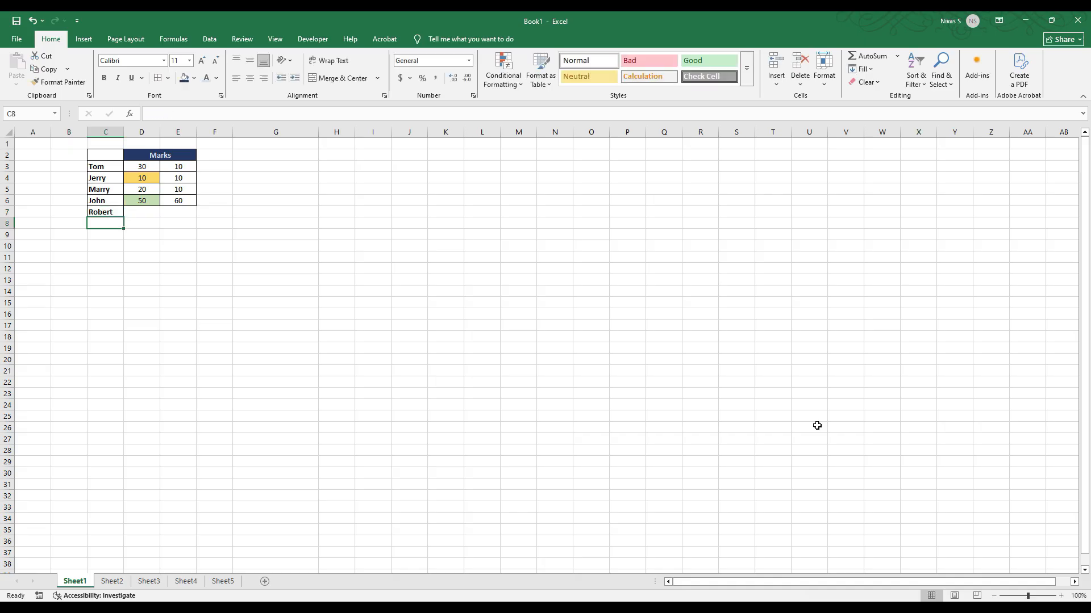
Step: Enter another student's first name in C8, correcting its ending before committing it
type("Wiliamm")
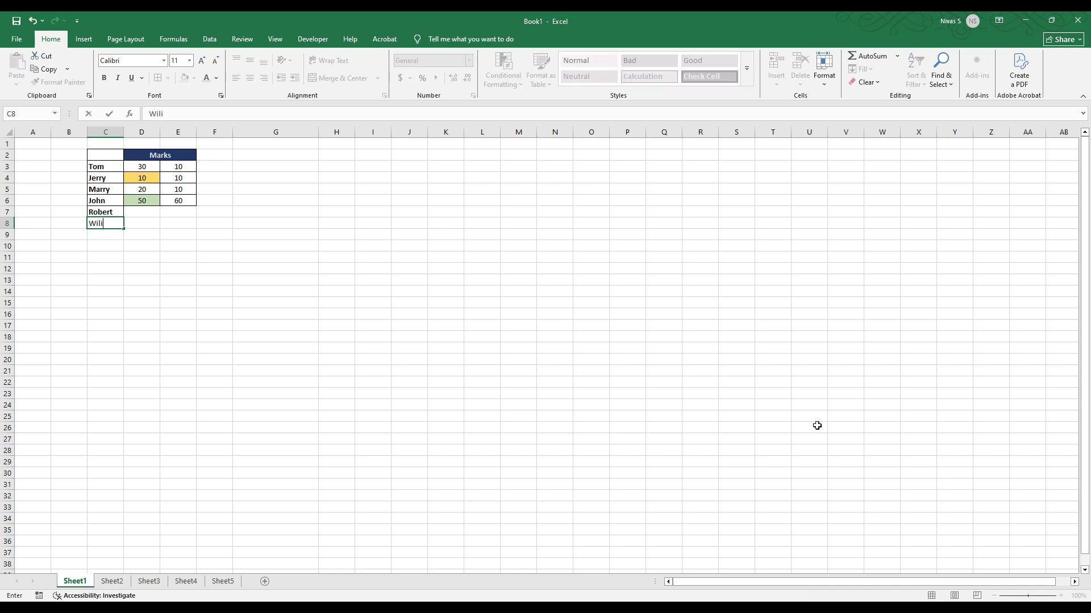
key("BackSpace")
key("BackSpace")
key("BackSpace")
key("BackSpace")
type("liam")
key("Return")
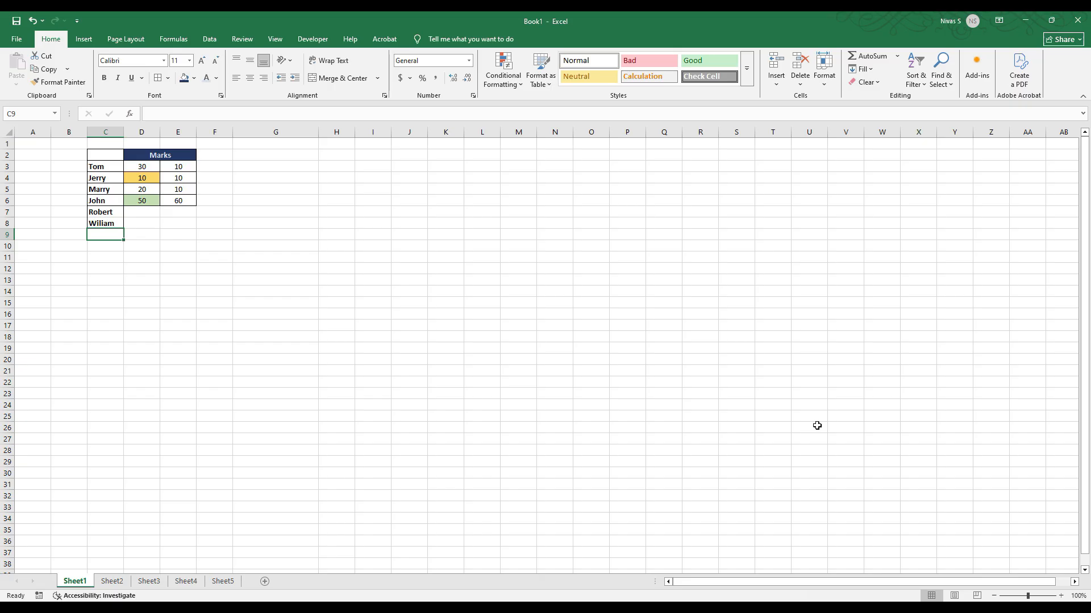
Step: Add two more students' first names in C9 and C10
type("Noa")
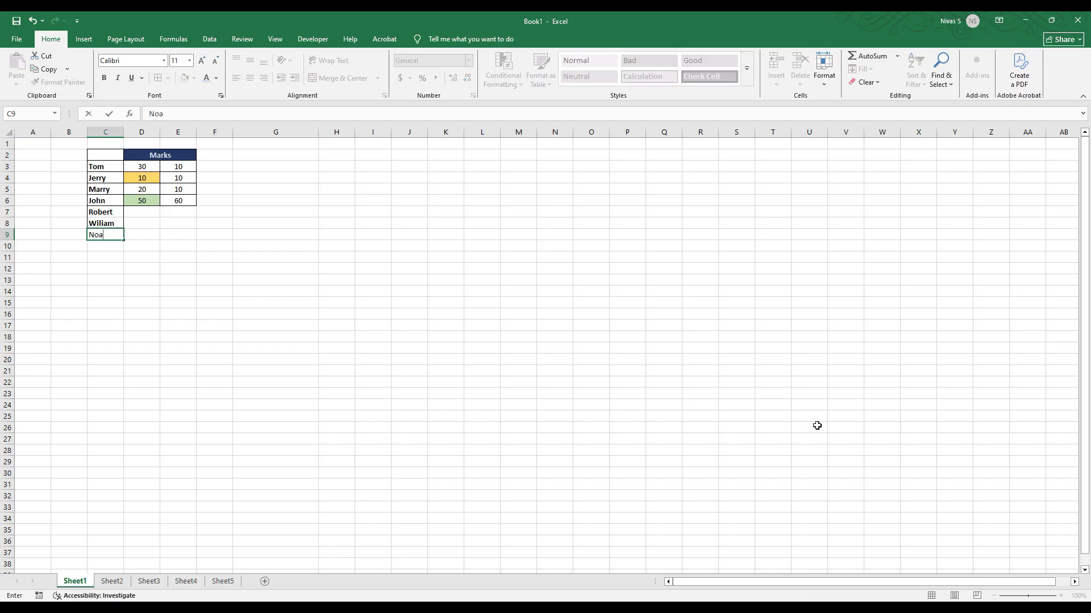
type("h")
key("Return")
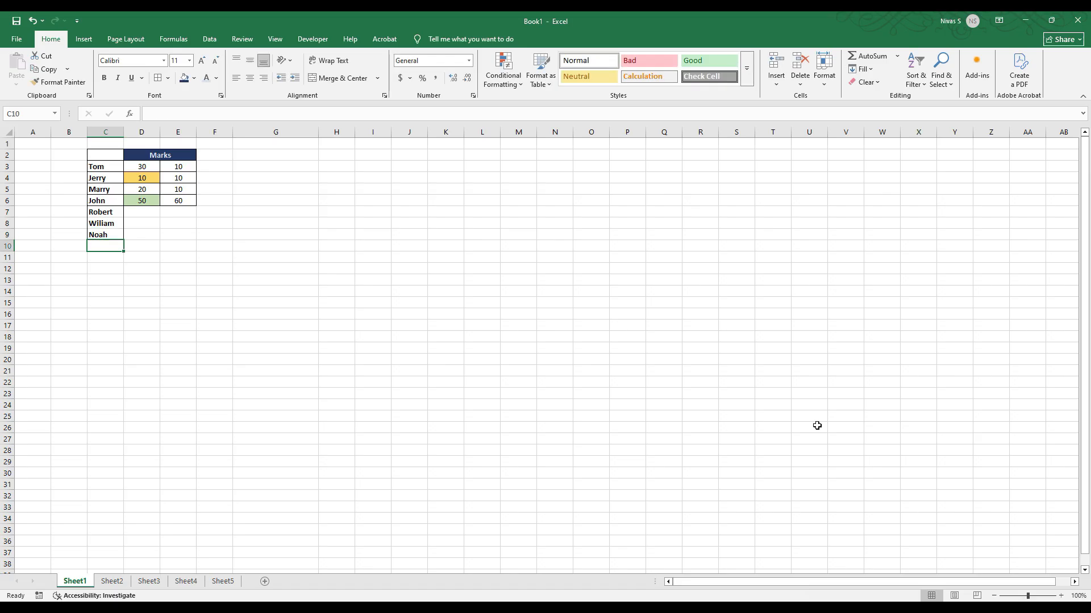
type("Richa")
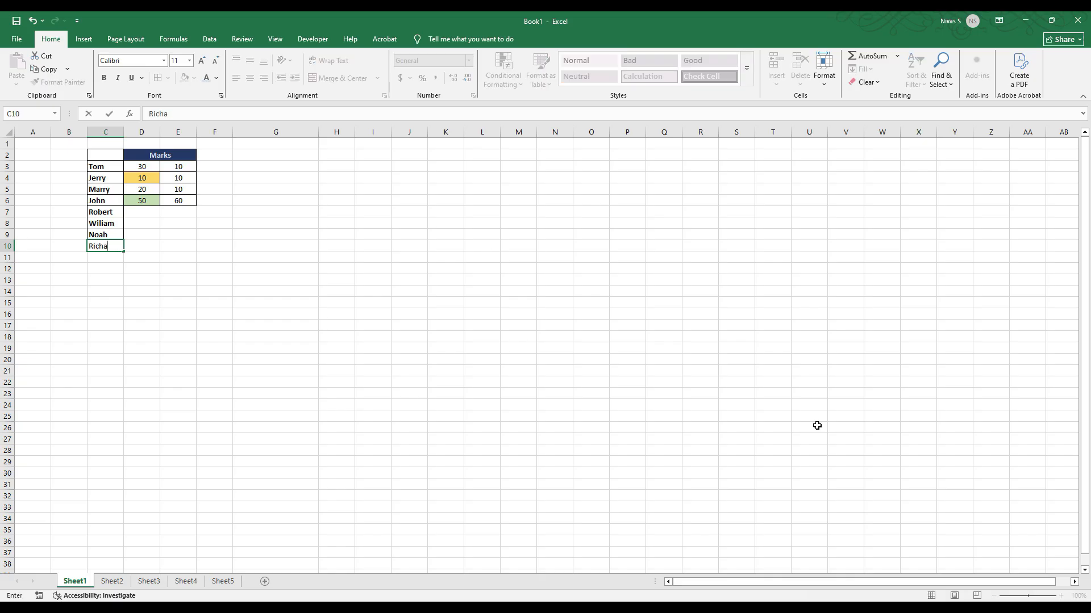
type("rd")
key("Return")
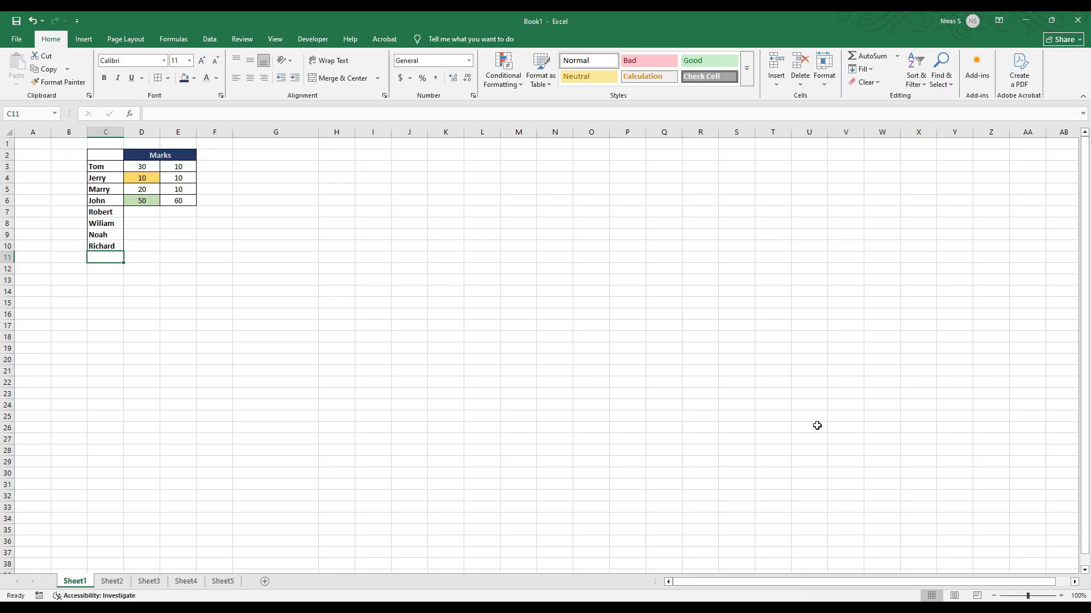
Step: Enter a student's first name in C11, replacing the first attempt with the corrected name
type("C")
type("arlos")
key("BackSpace")
key("BackSpace")
key("BackSpace")
key("BackSpace")
key("BackSpace")
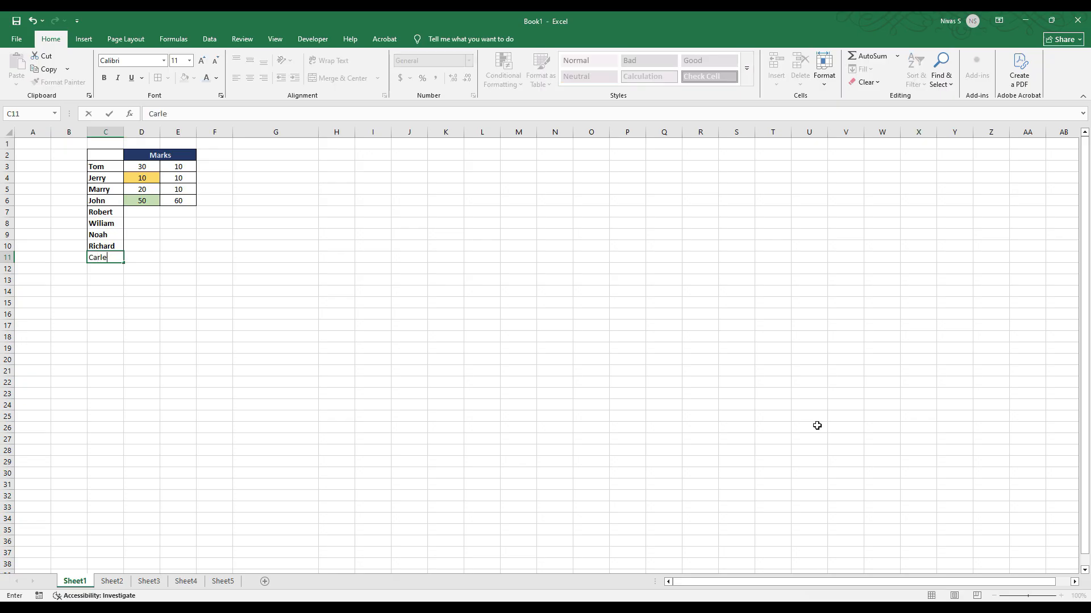
type("a")
key("BackSpace")
type("harles")
key("Return")
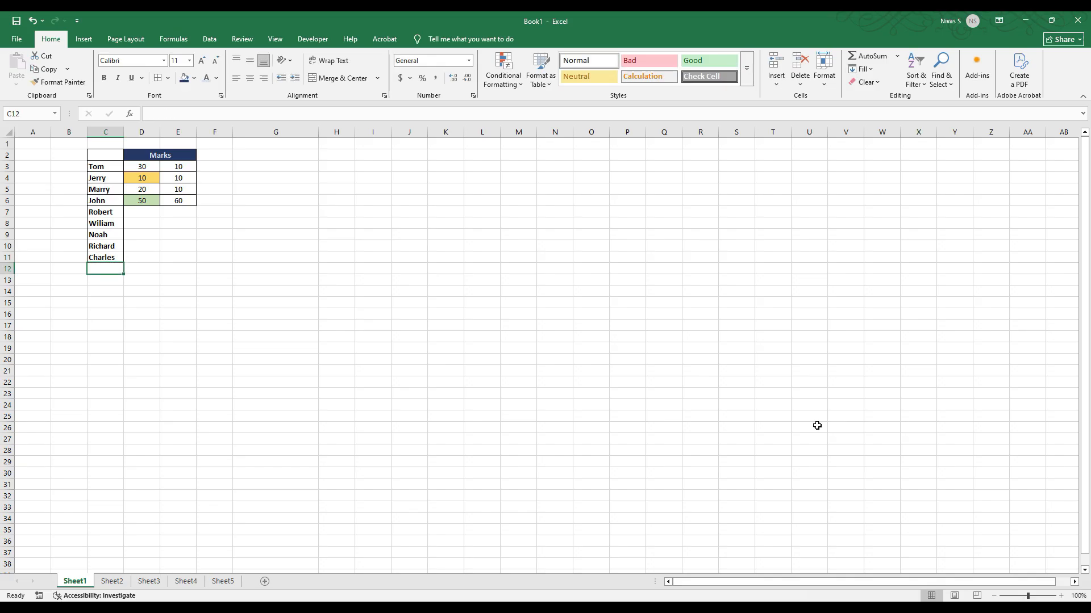
Step: Add the last two students' first names in C12 and C13
type("J")
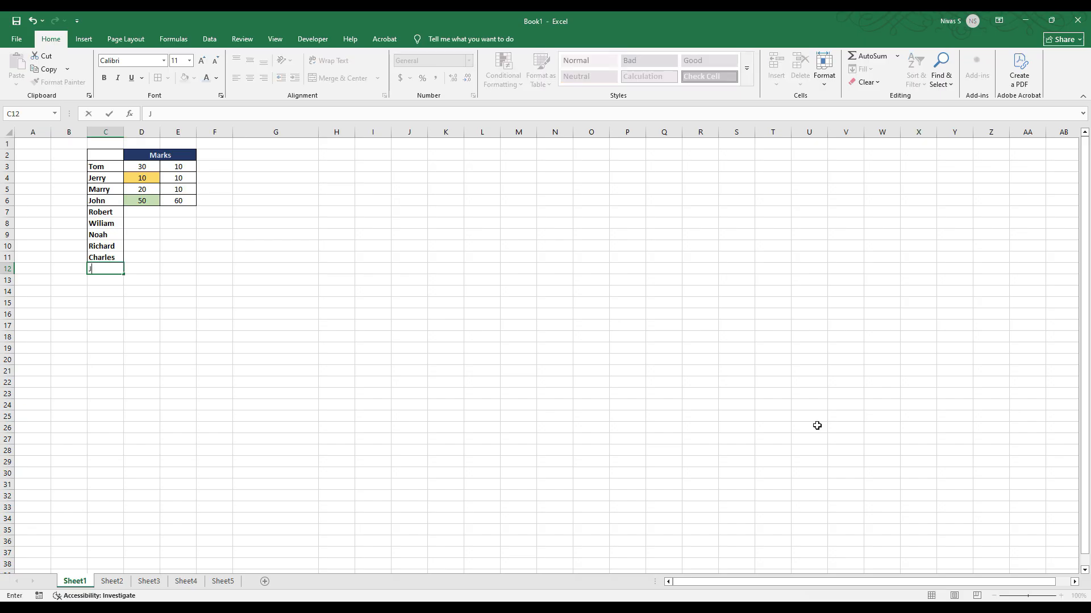
type("essica")
key("Return")
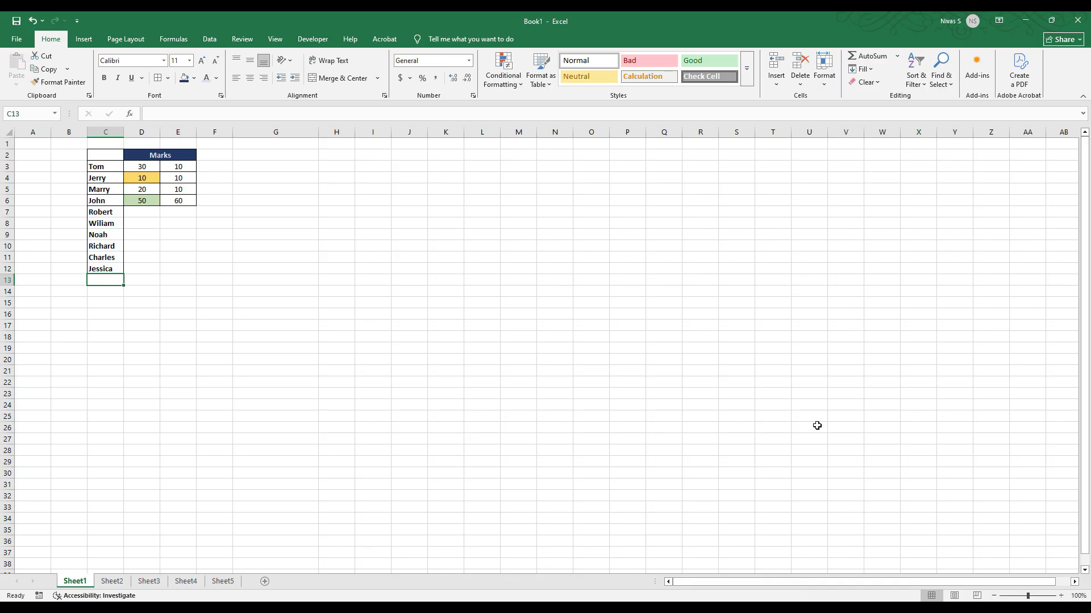
type("Mi")
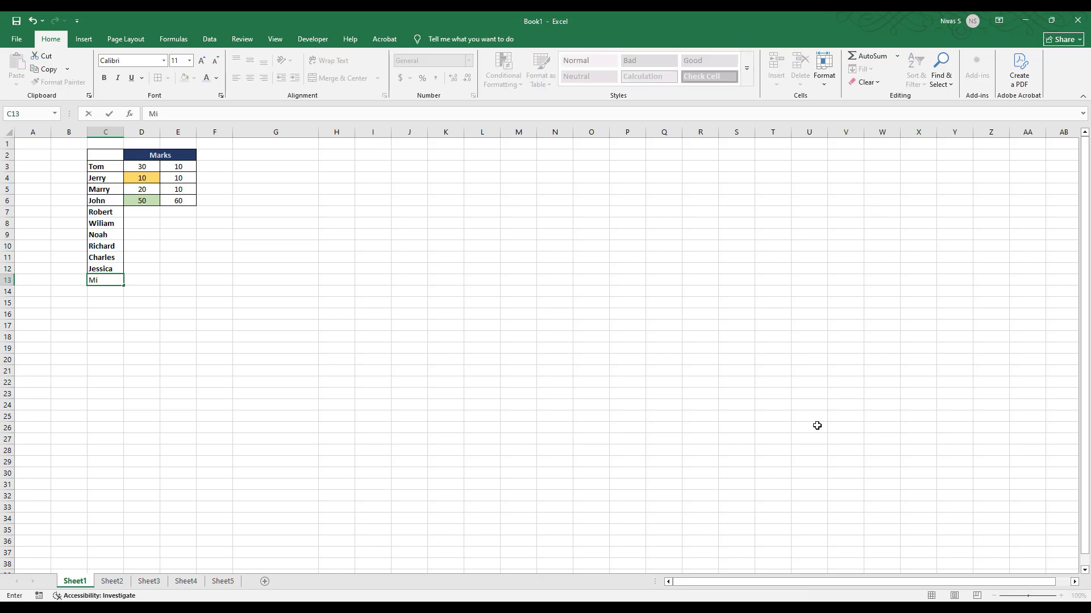
type("cheal")
key("Return")
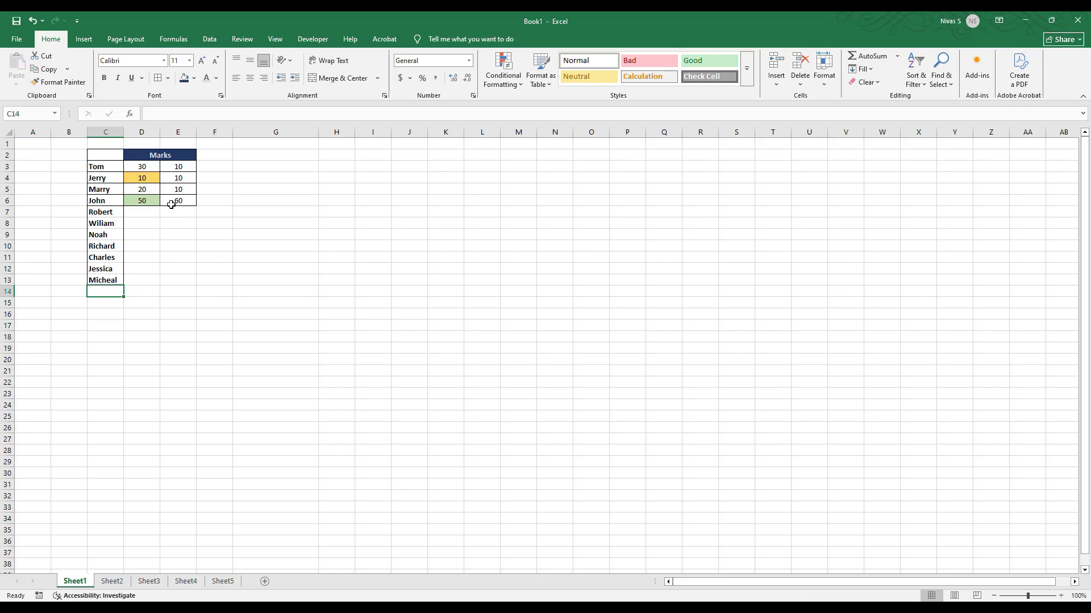
Step: Enter the serial numbers 1, 2 and 3 in B3:B5 beside the first three names
left_click(146, 215)
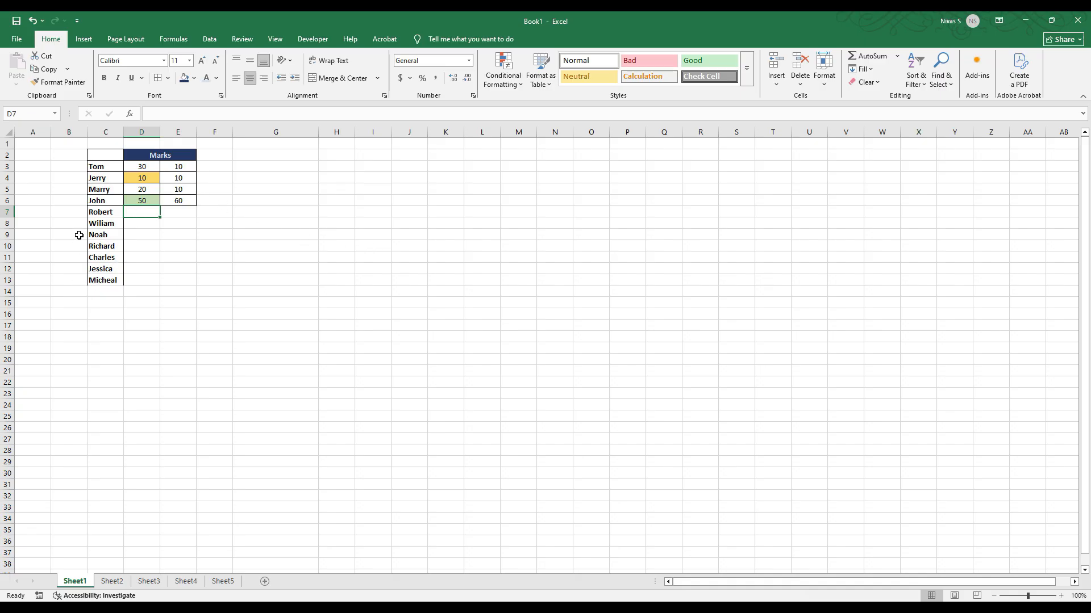
left_click(76, 164)
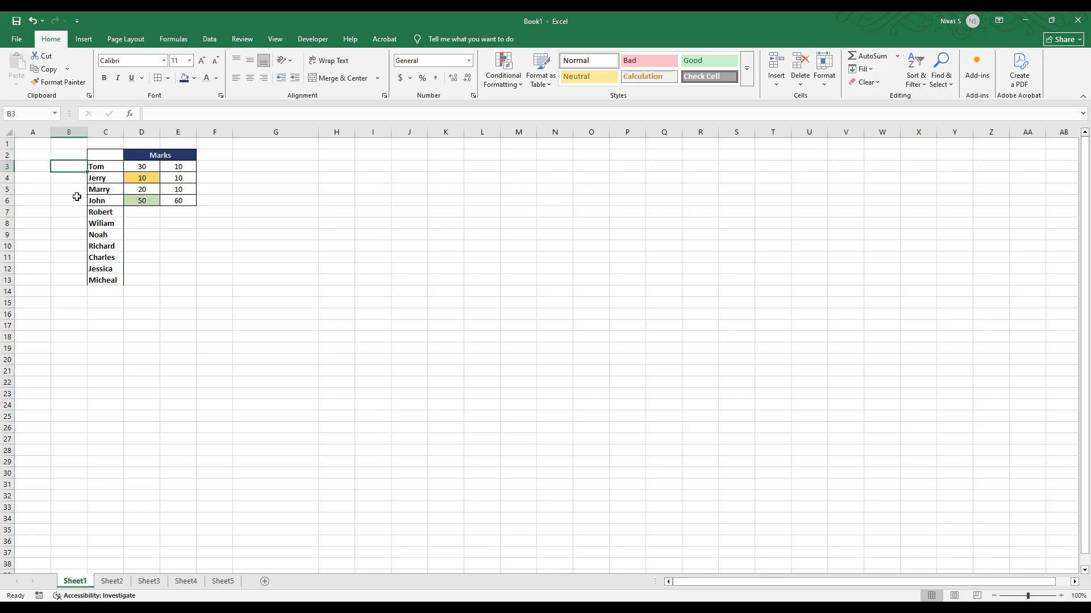
key("Return")
type("2")
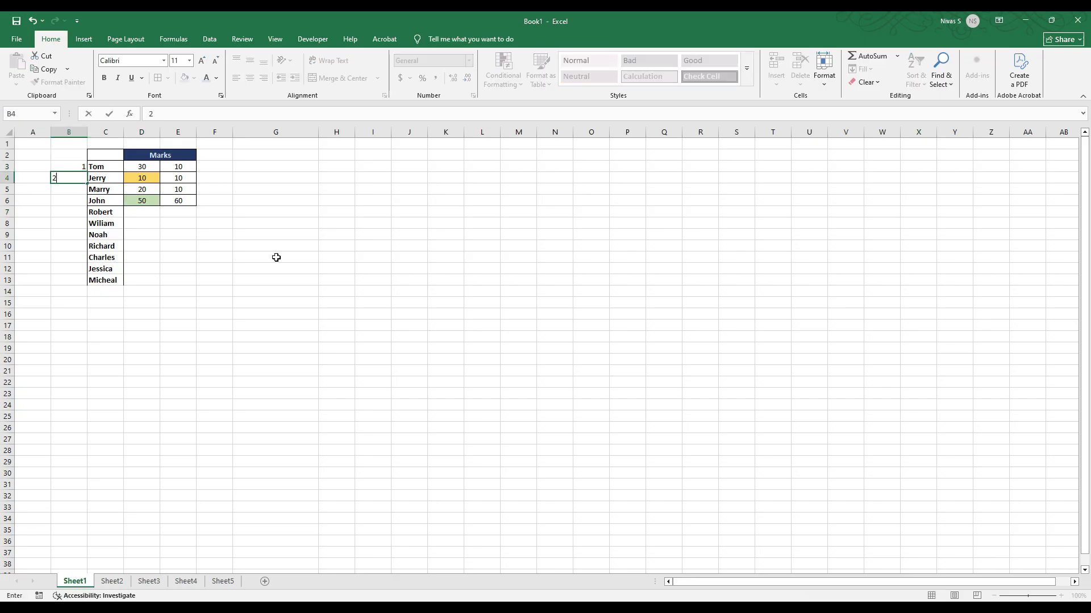
key("Return")
type("3")
key("Return")
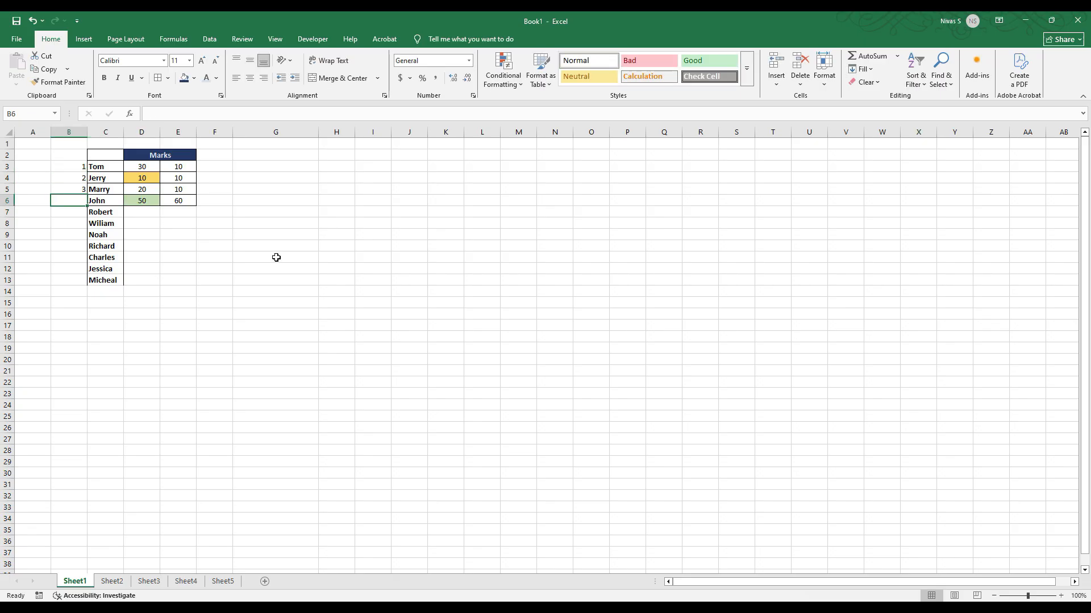
key("Up")
key("Up")
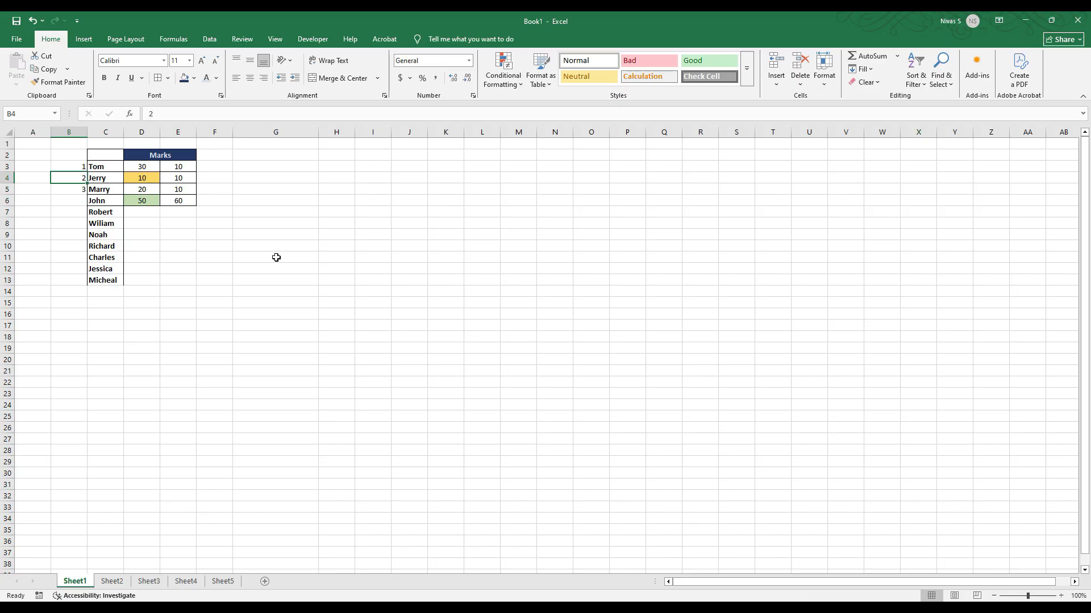
Step: Check the count of the names in C3:C13 and view the status bar's customization options
left_click_drag(115, 167, 114, 286)
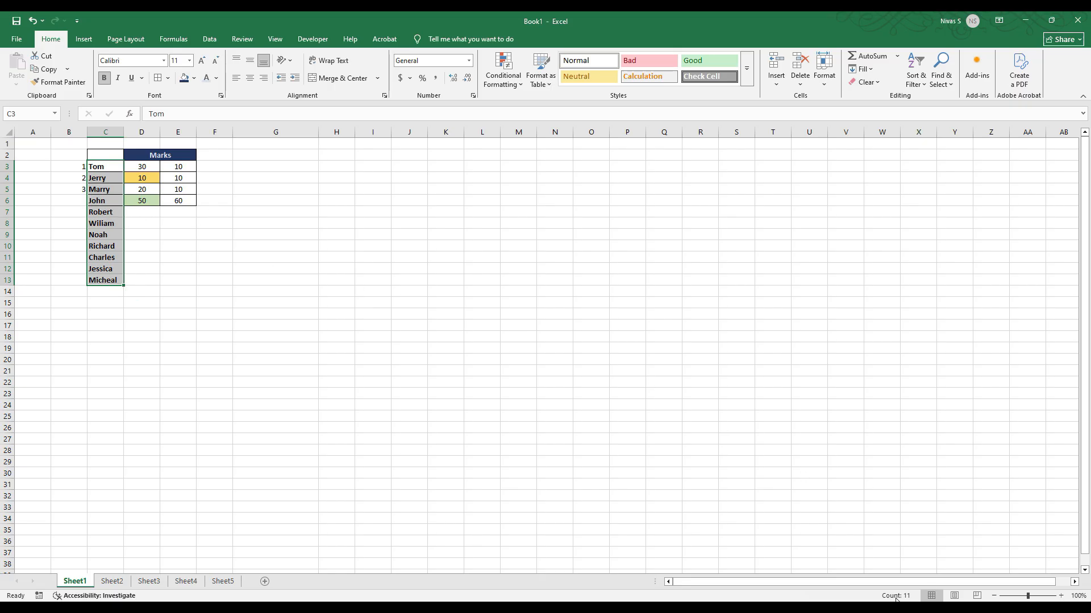
right_click(788, 598)
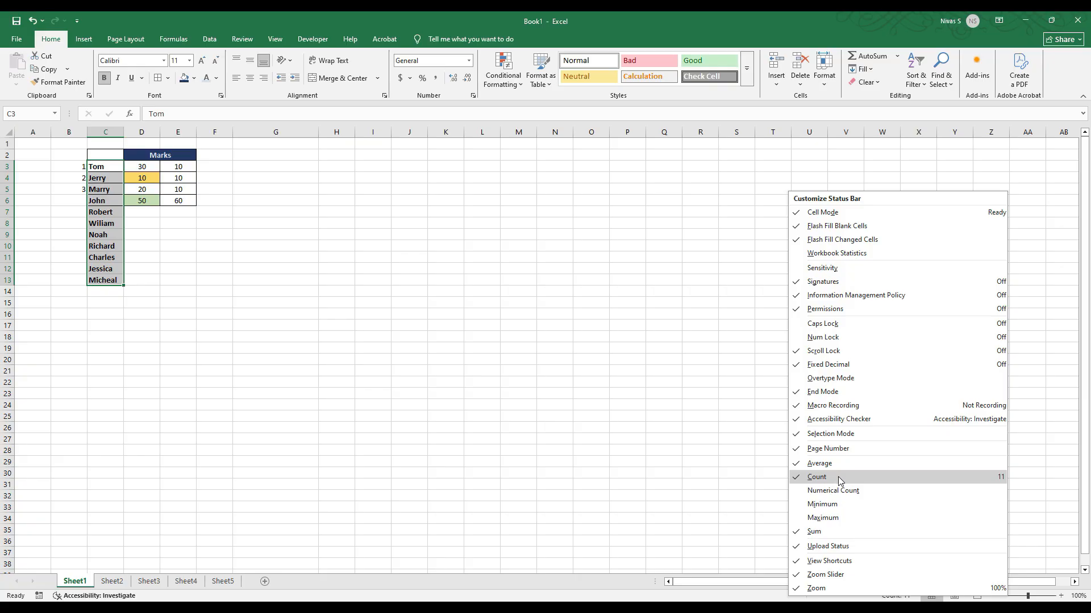
left_click(287, 382)
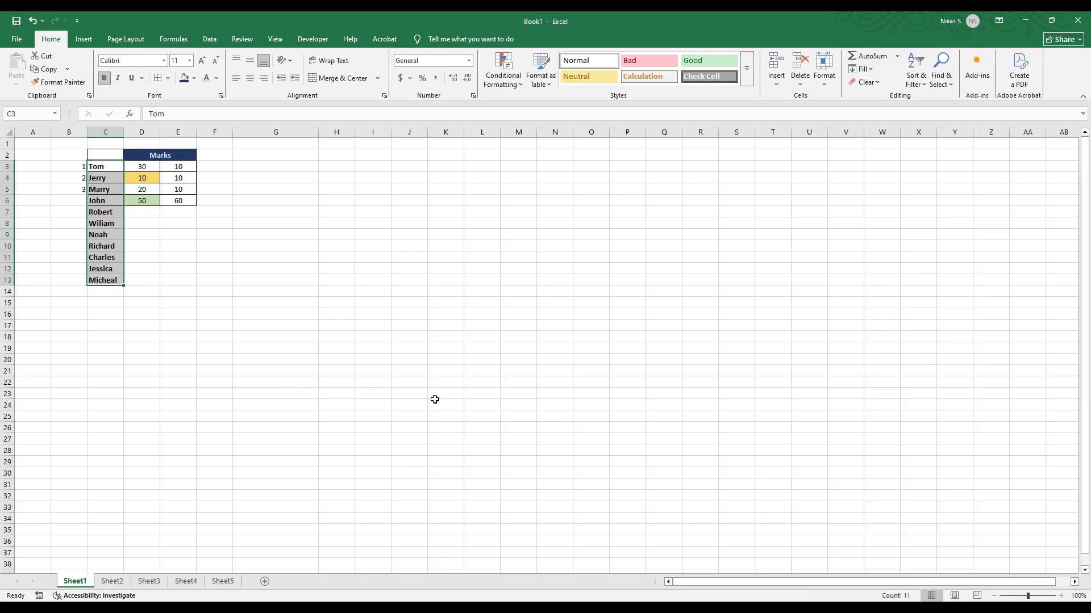
Step: Try the Numerical Count, Minimum and Maximum status bar options on the marks in D3:D6, and turn them off again
left_click_drag(144, 166, 145, 202)
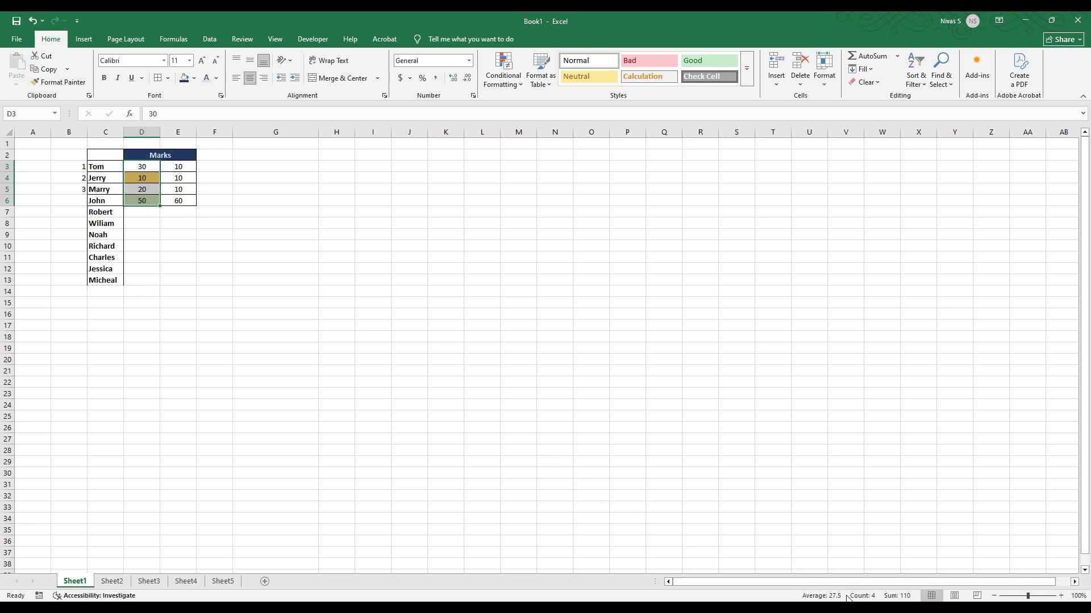
right_click(781, 600)
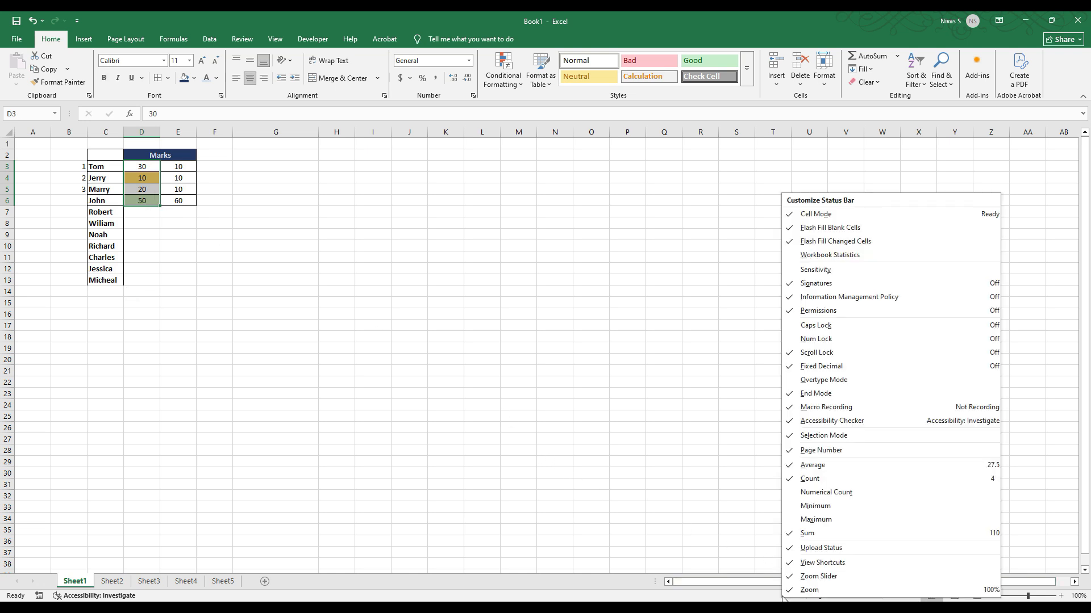
left_click(815, 505)
left_click(816, 520)
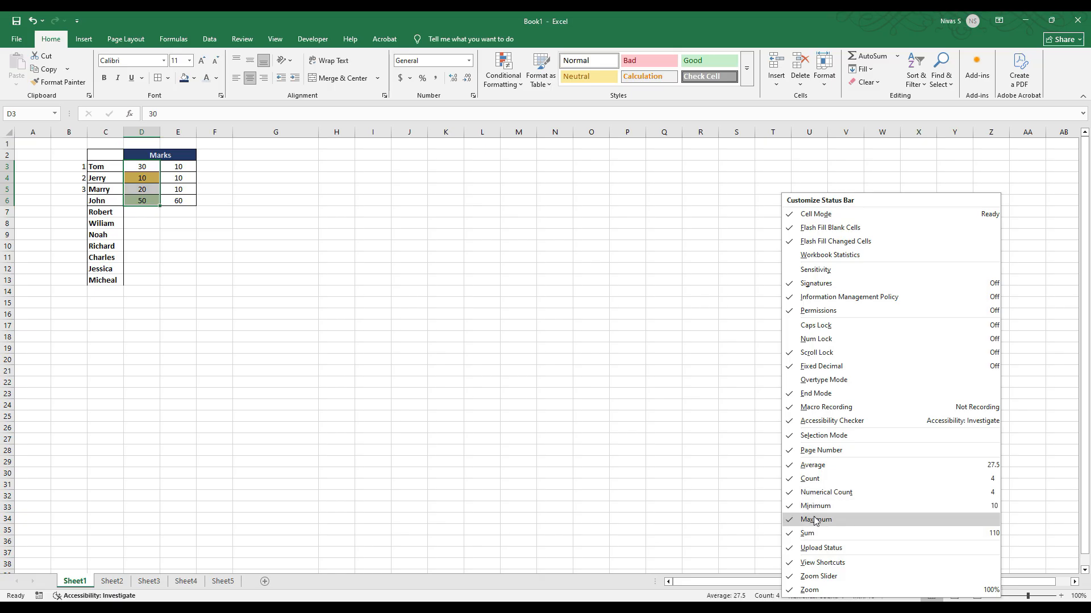
left_click(819, 492)
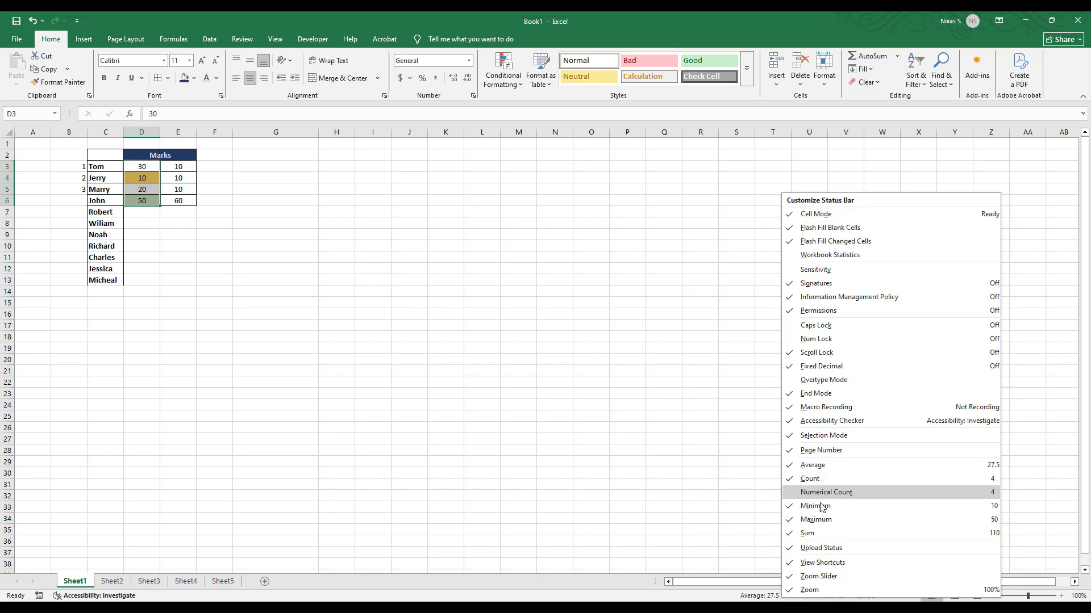
left_click(820, 505)
left_click(824, 520)
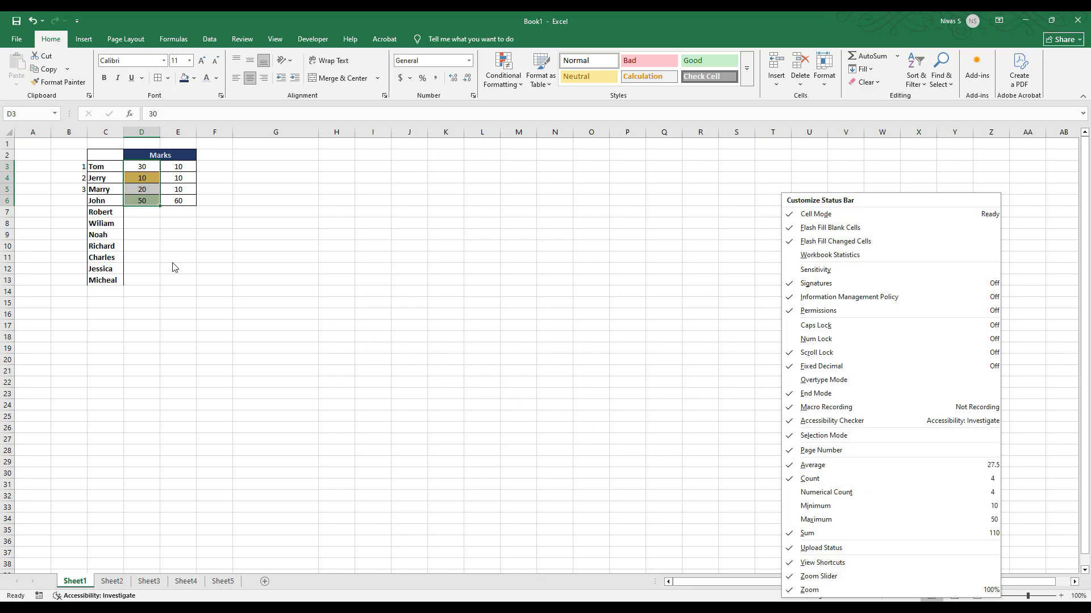
left_click(109, 199)
Step: Check the count of the names in C3:C13 again and look over the unnumbered rows
left_click_drag(102, 166, 104, 280)
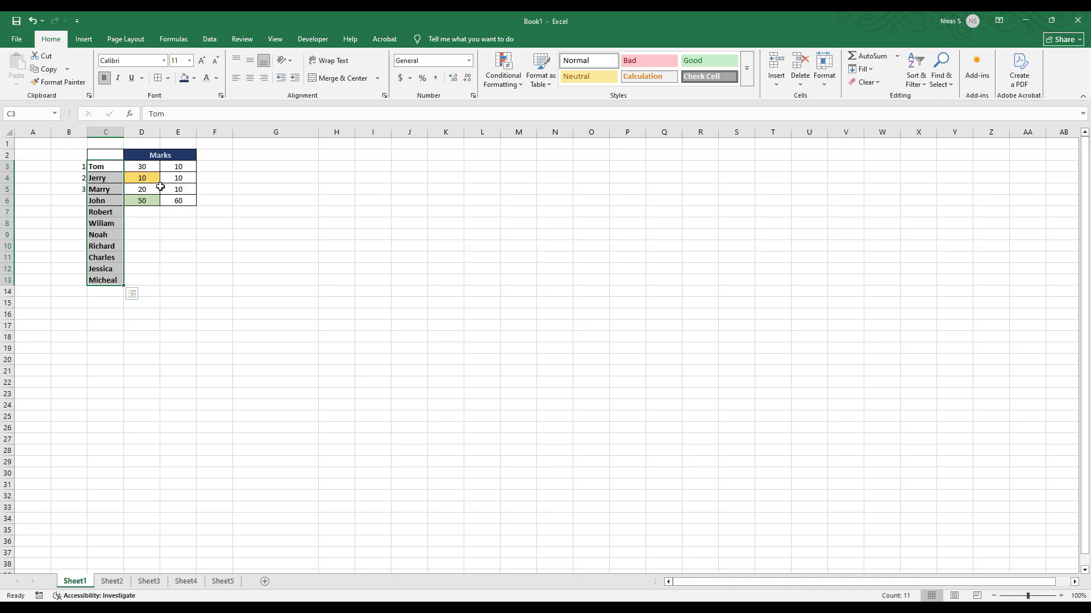
left_click(149, 213)
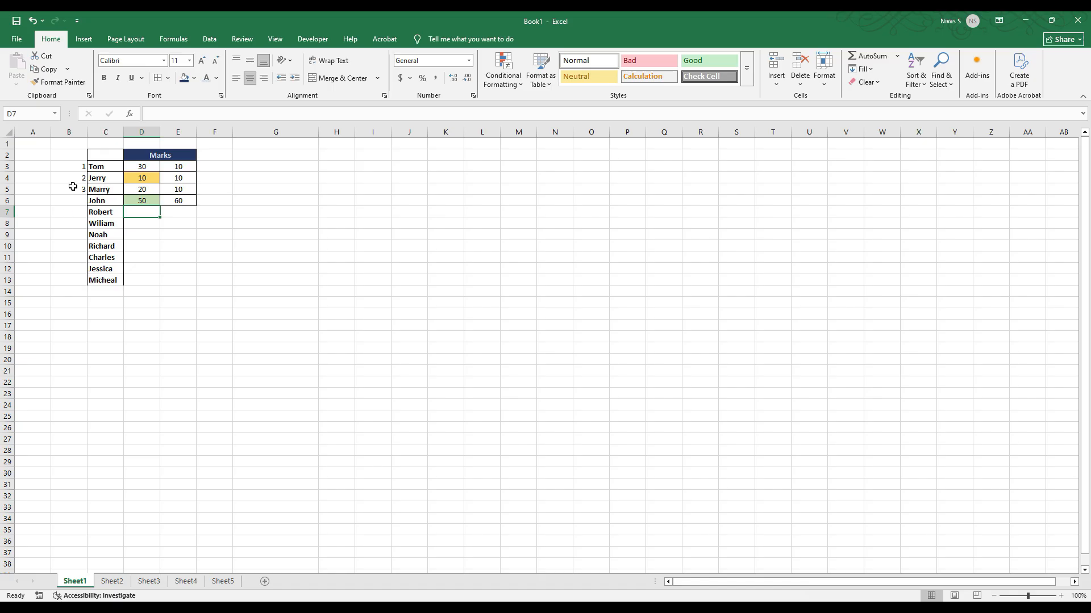
left_click(74, 169)
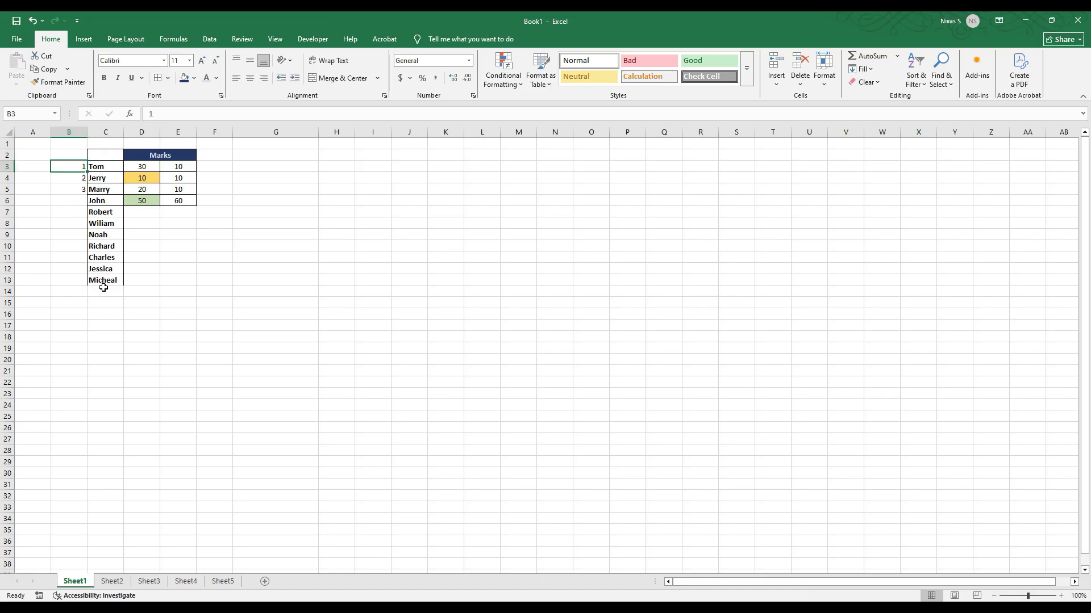
left_click(135, 213)
key("Left")
key("Left")
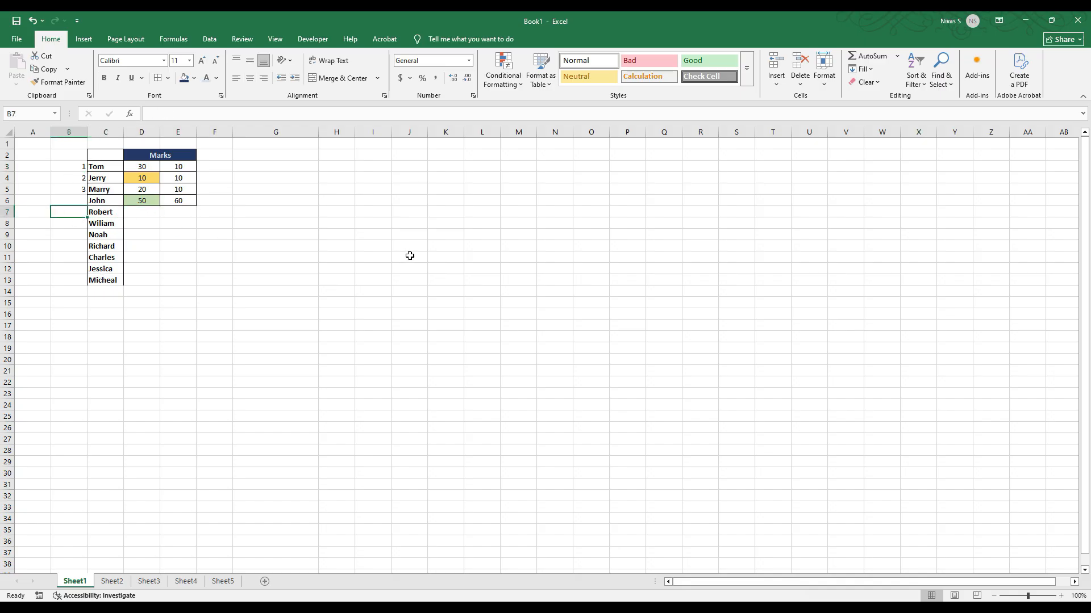
Step: Extend the number series from B3:B5 down to B13 and center the numbers horizontally
left_click_drag(83, 166, 83, 190)
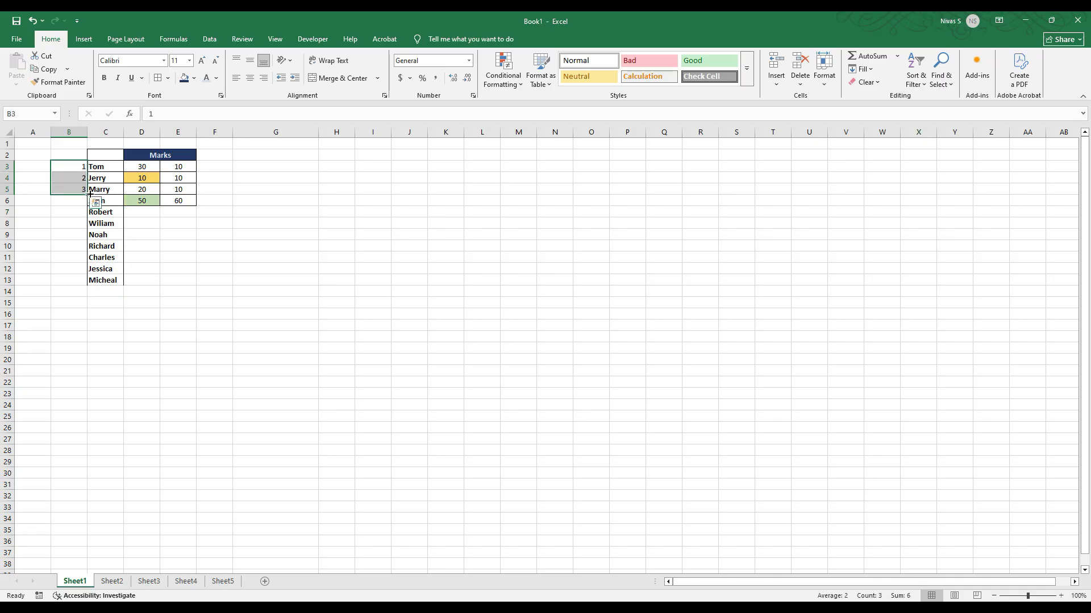
double_click(88, 196)
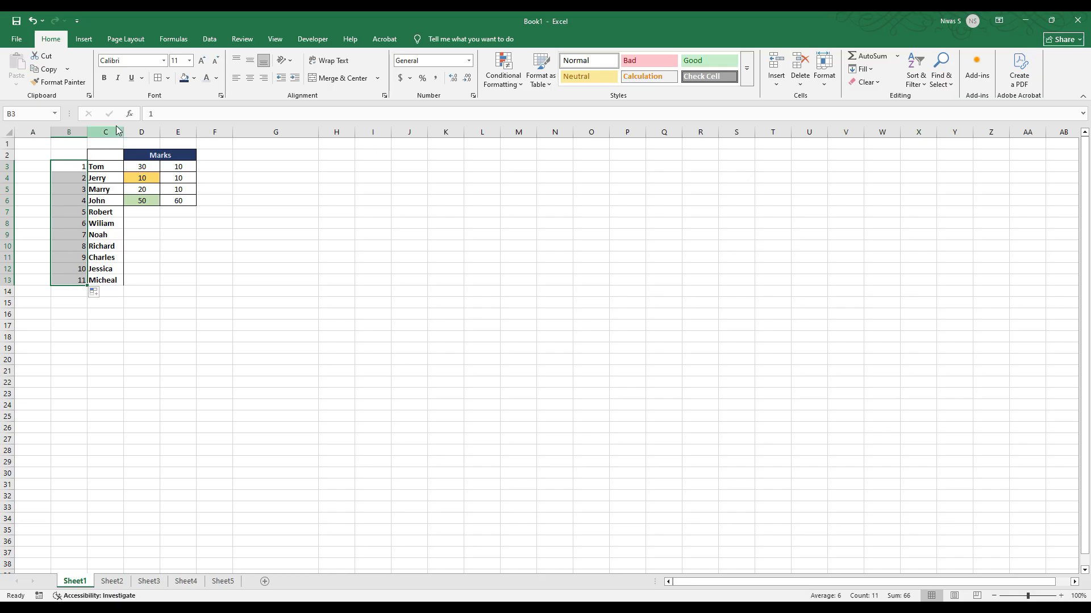
left_click(250, 78)
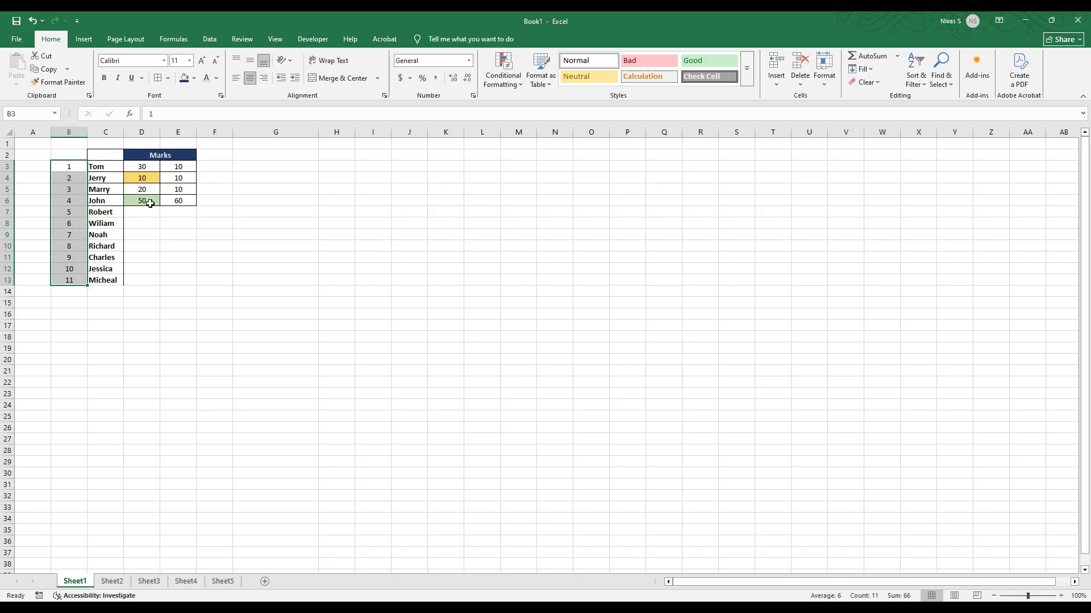
Step: Enter the column headers SrNo. in B2 and Name in C2
left_click(69, 156)
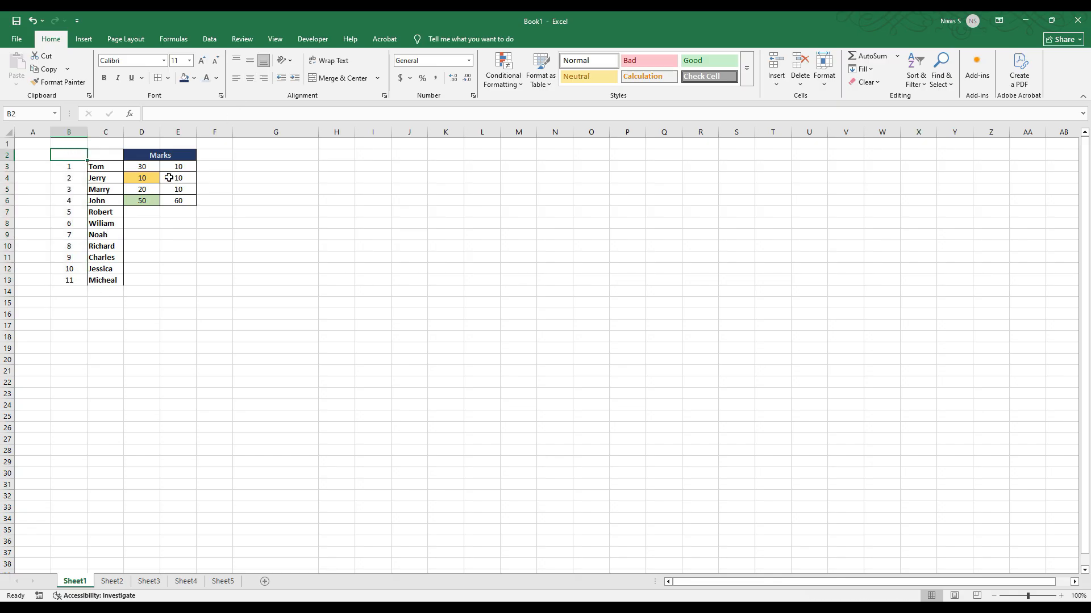
type("SrNo.")
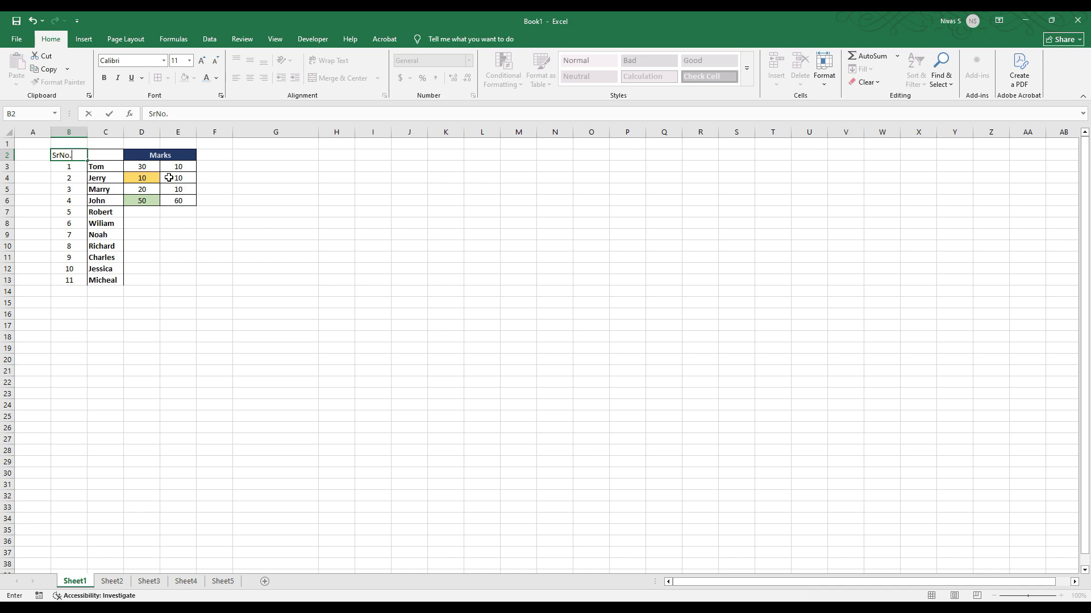
key("Tab")
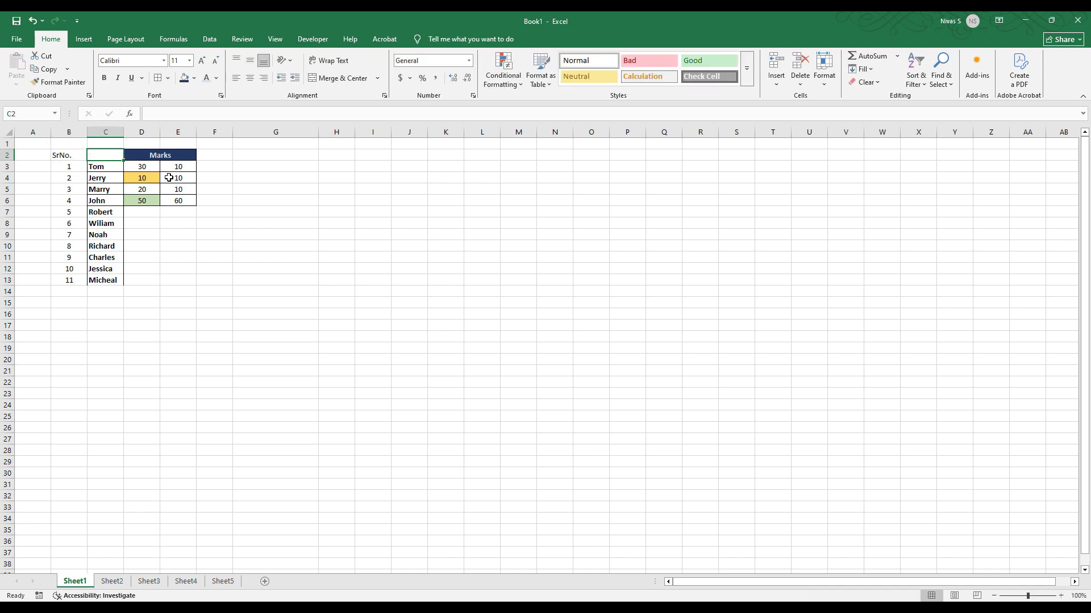
type("Name")
key("Tab")
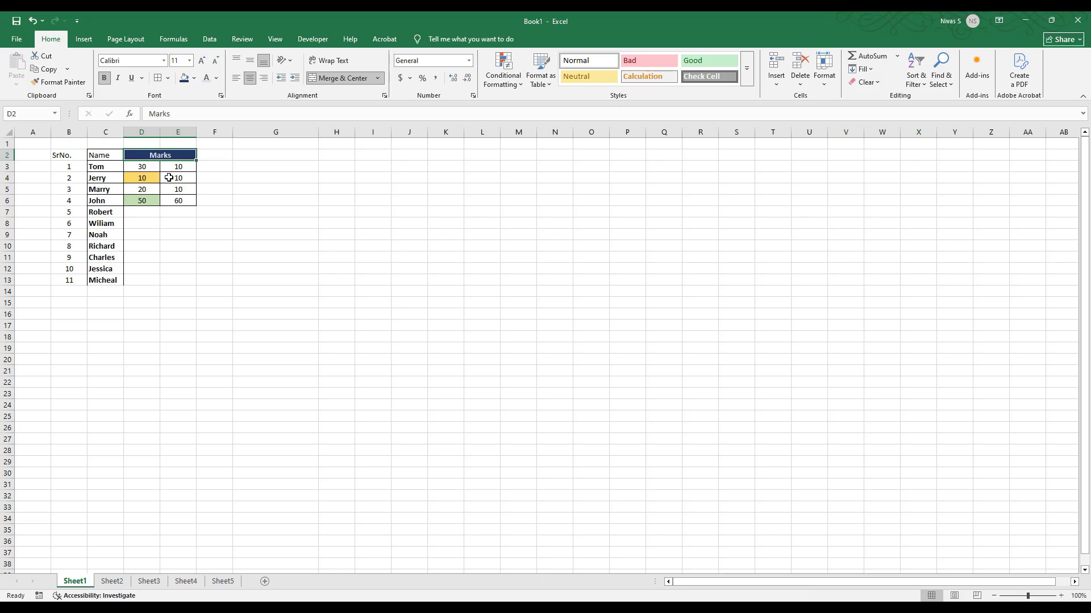
Step: Unmerge the Marks header and enter Maths in D2 and Science in E2
left_click(351, 79)
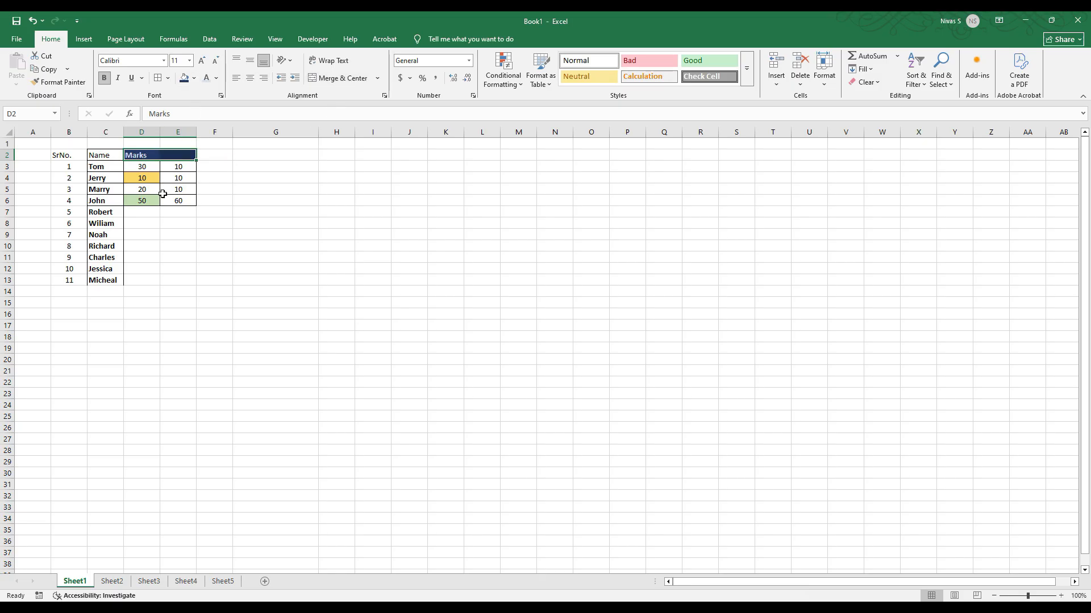
left_click(200, 244)
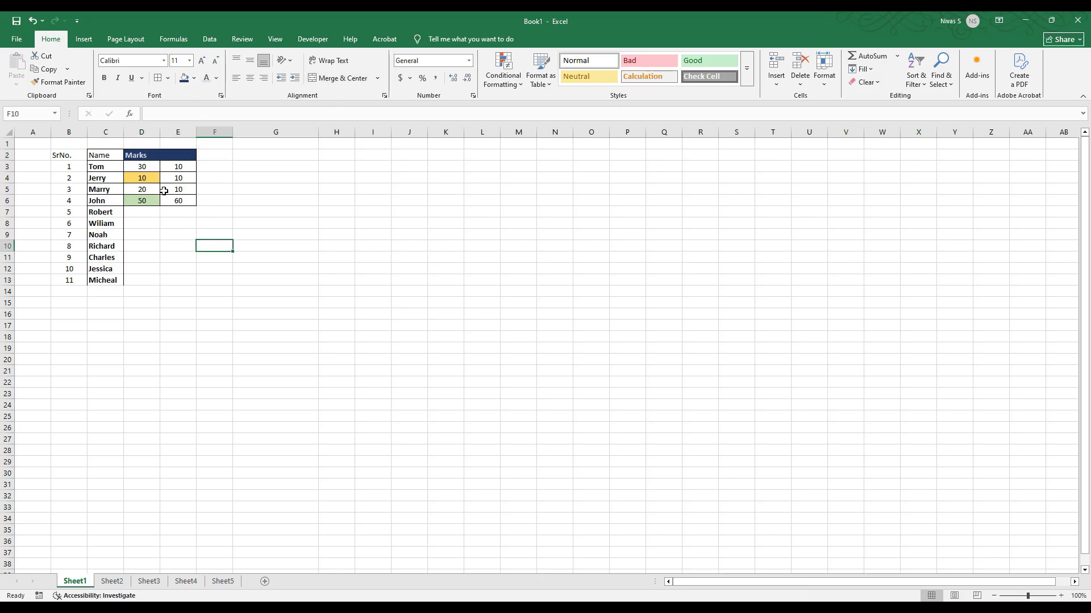
left_click(139, 155)
type("Mat")
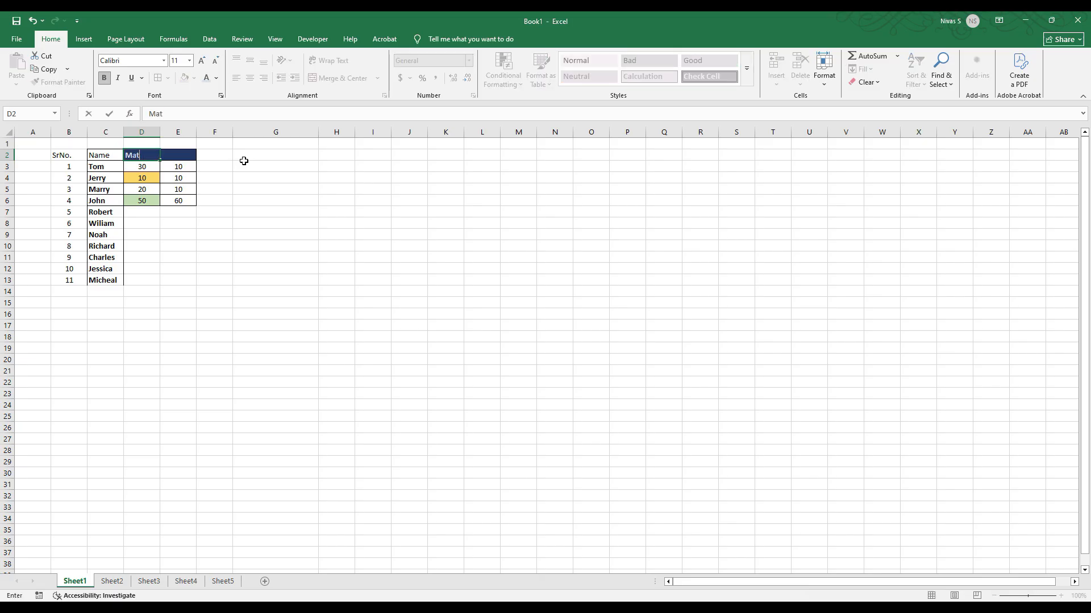
type("hs")
key("Tab")
type("S")
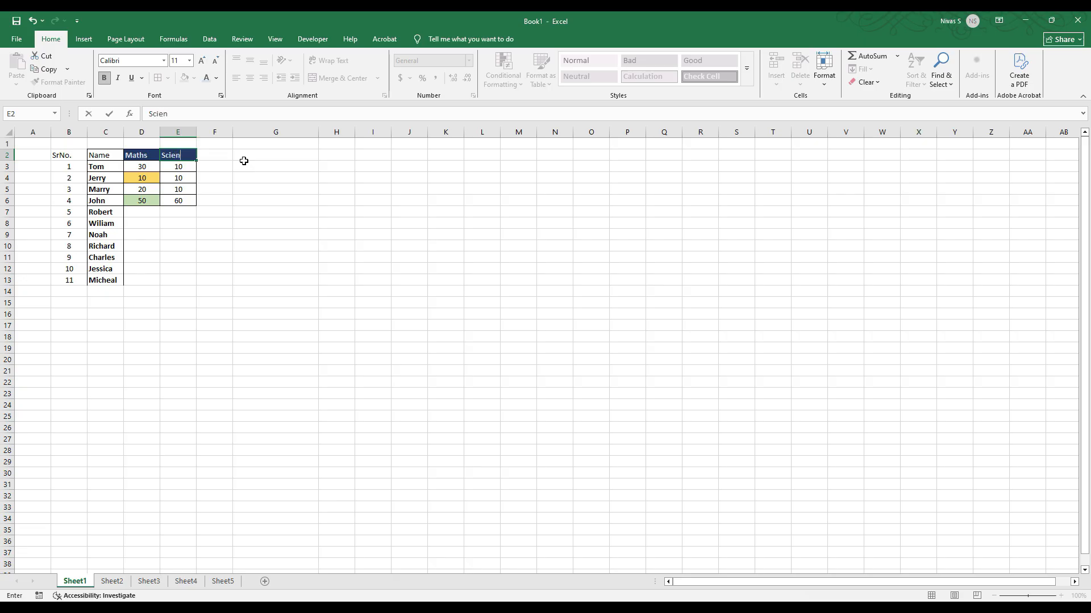
type("cience")
key("Return")
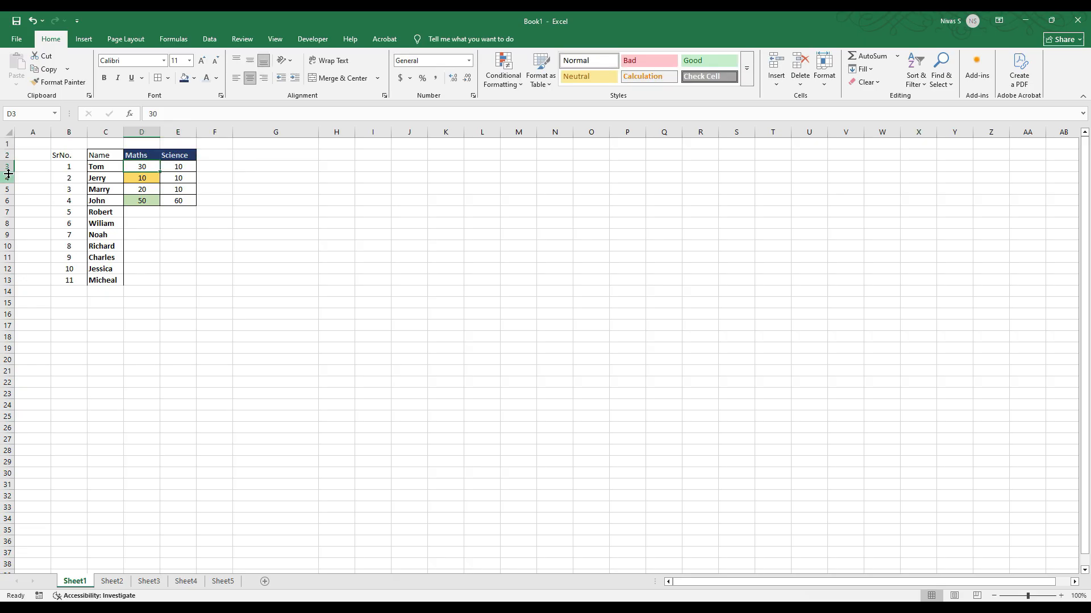
Step: Center the headers in row 2 horizontally and make them bold
left_click(8, 155)
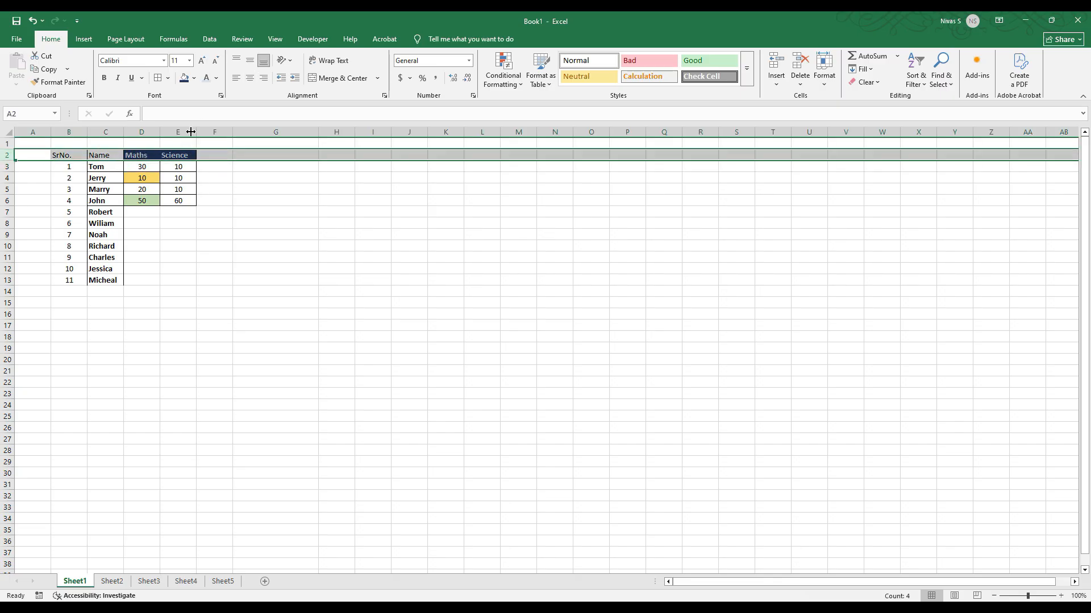
left_click(250, 80)
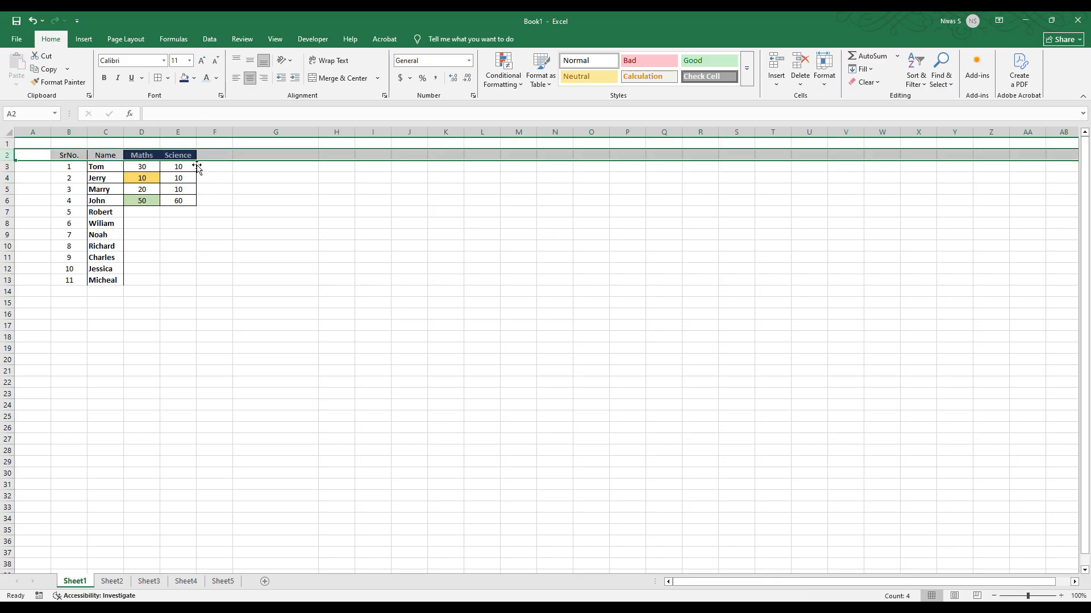
type("b")
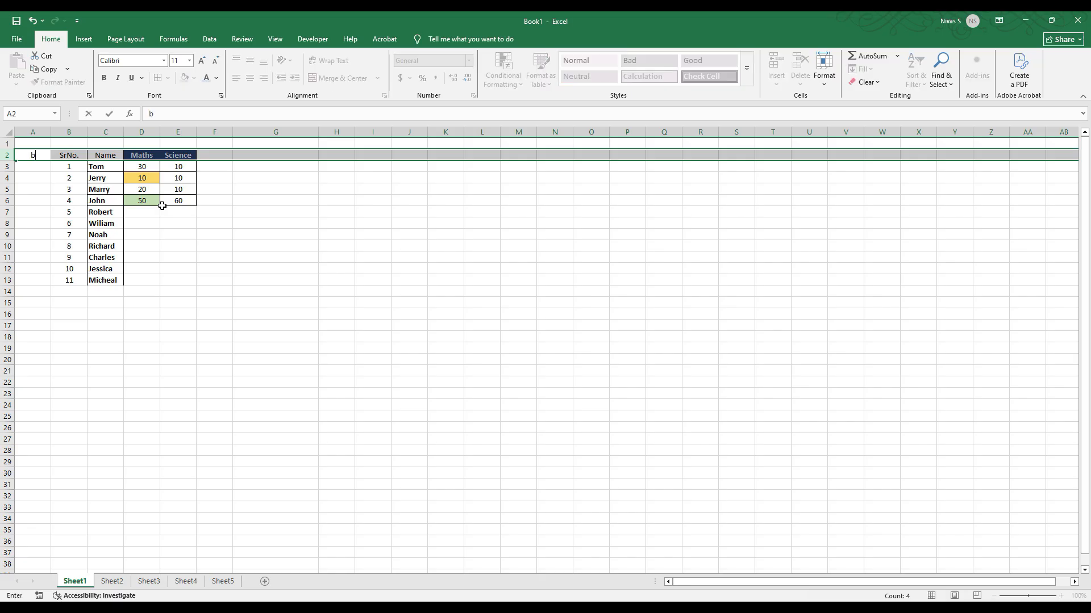
key("Escape")
key("ctrl+b")
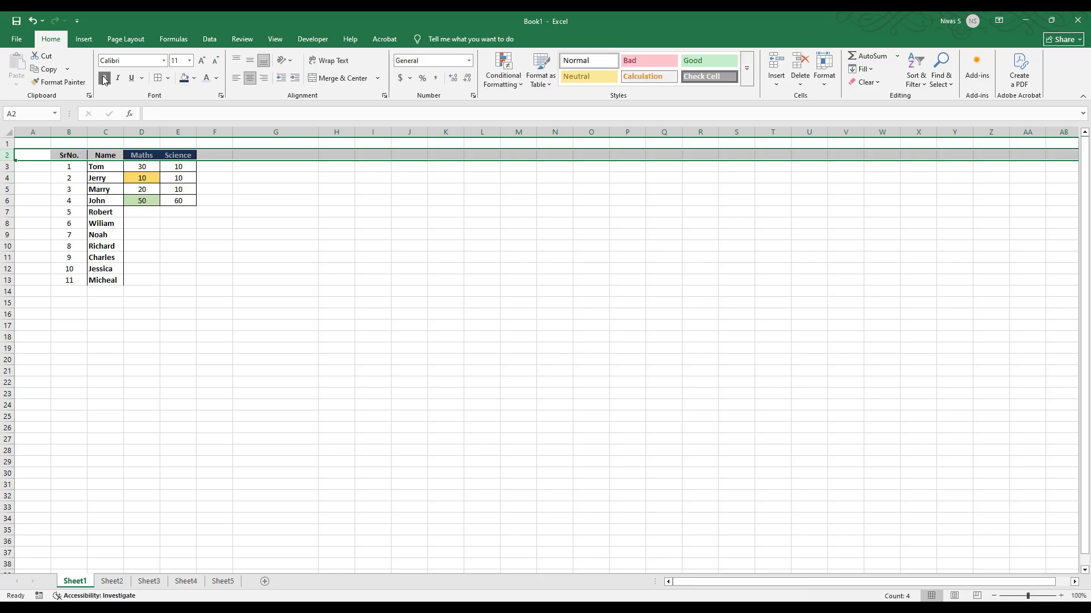
left_click(195, 257)
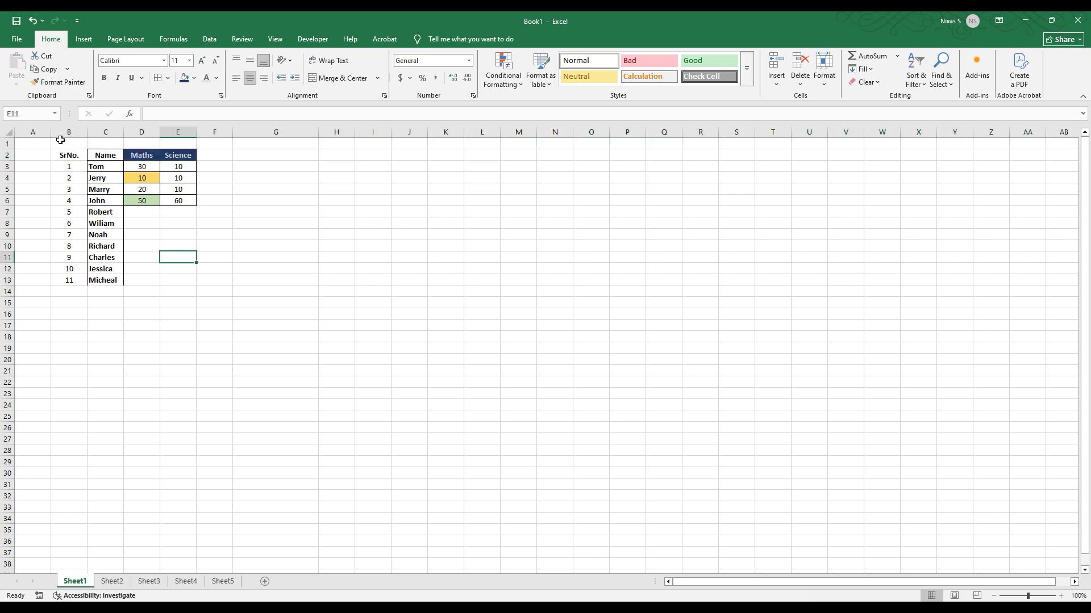
Step: Change the font of the entire sheet to Consolas
left_click(8, 132)
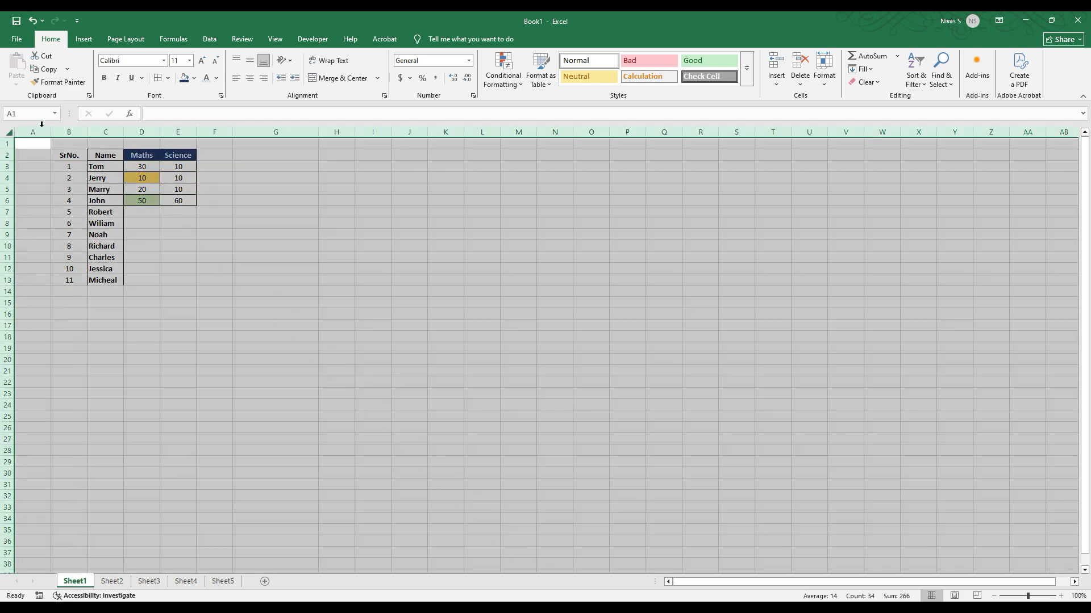
left_click(164, 61)
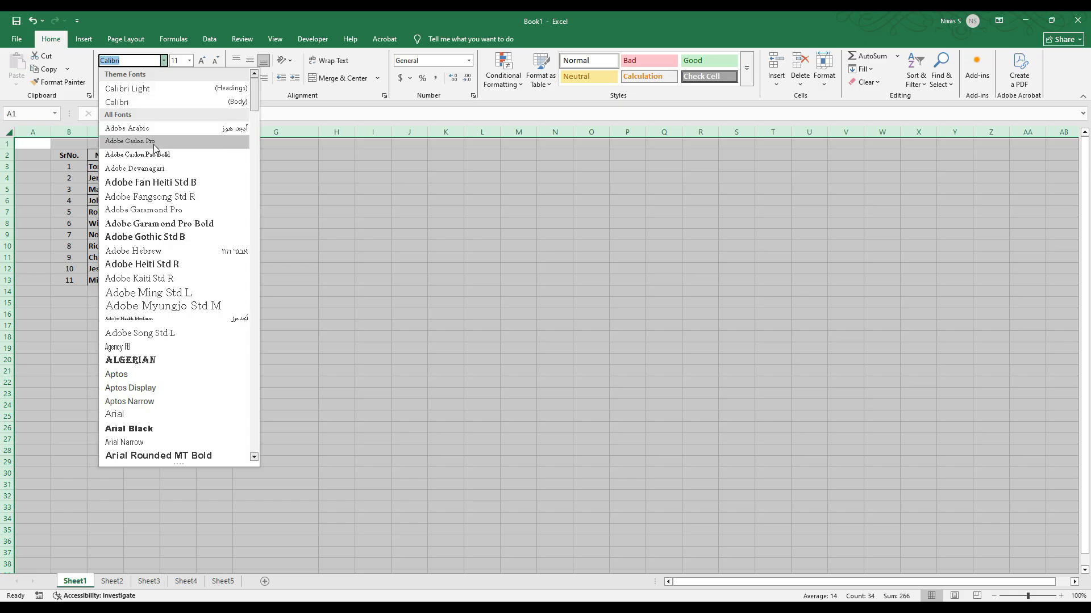
scroll(153, 218, "down", 18)
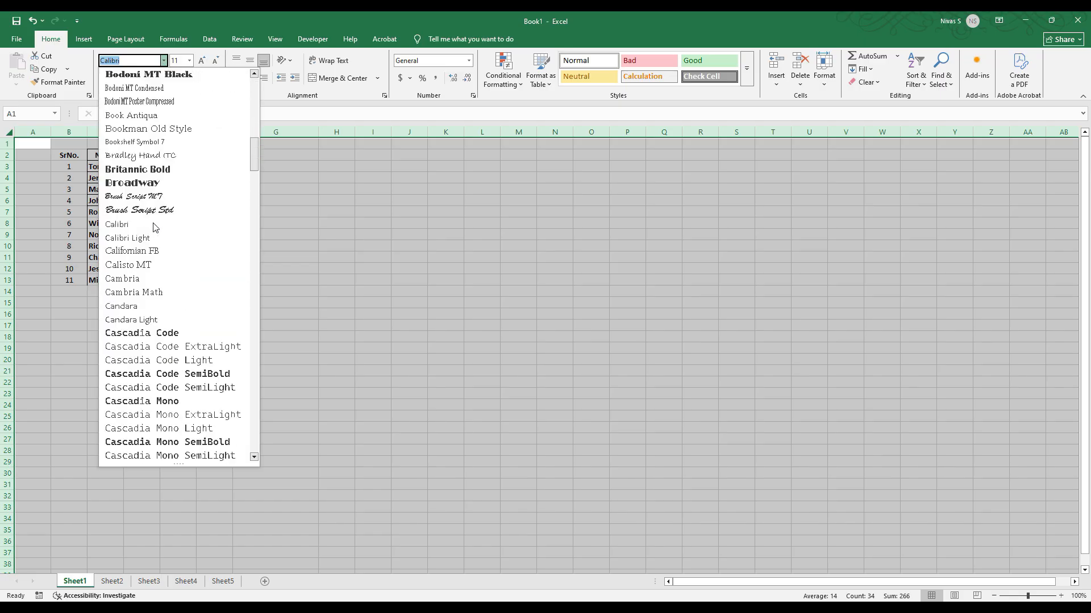
scroll(149, 294, "down", 2)
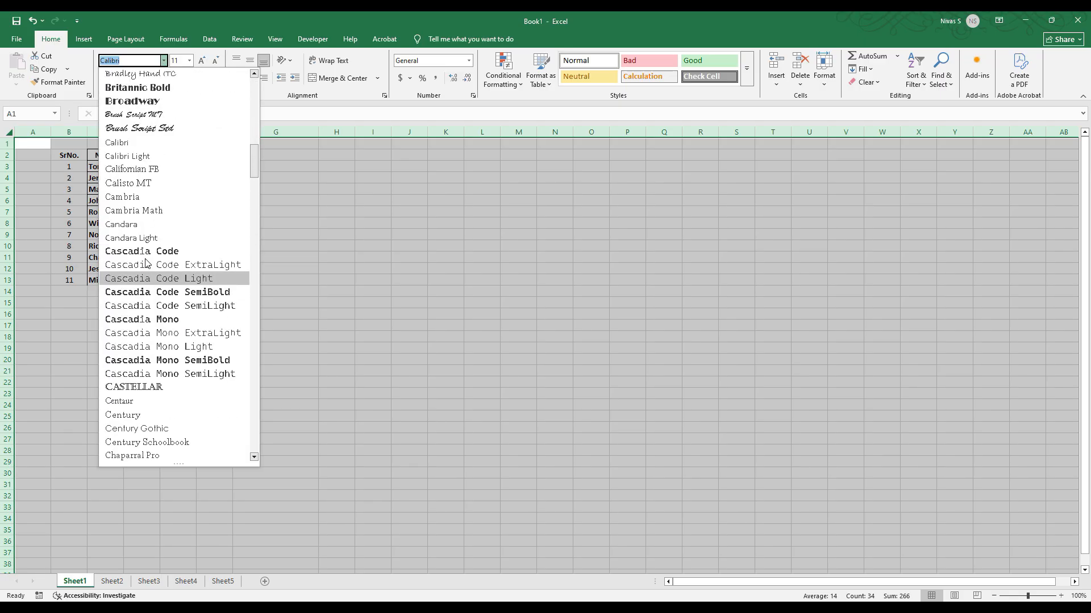
left_click(144, 144)
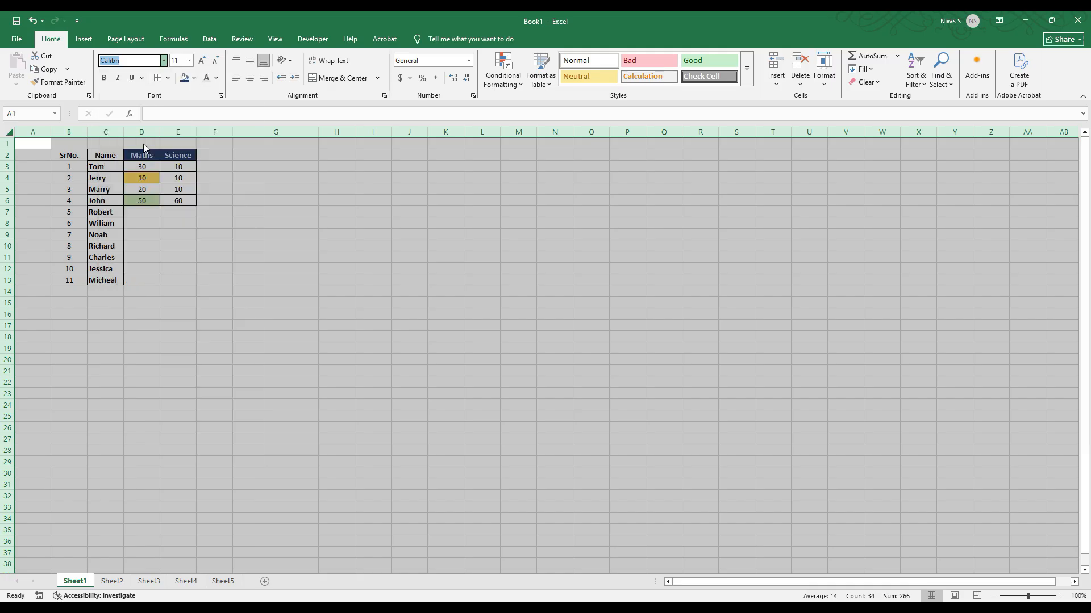
left_click(164, 60)
scroll(159, 244, "down", 3)
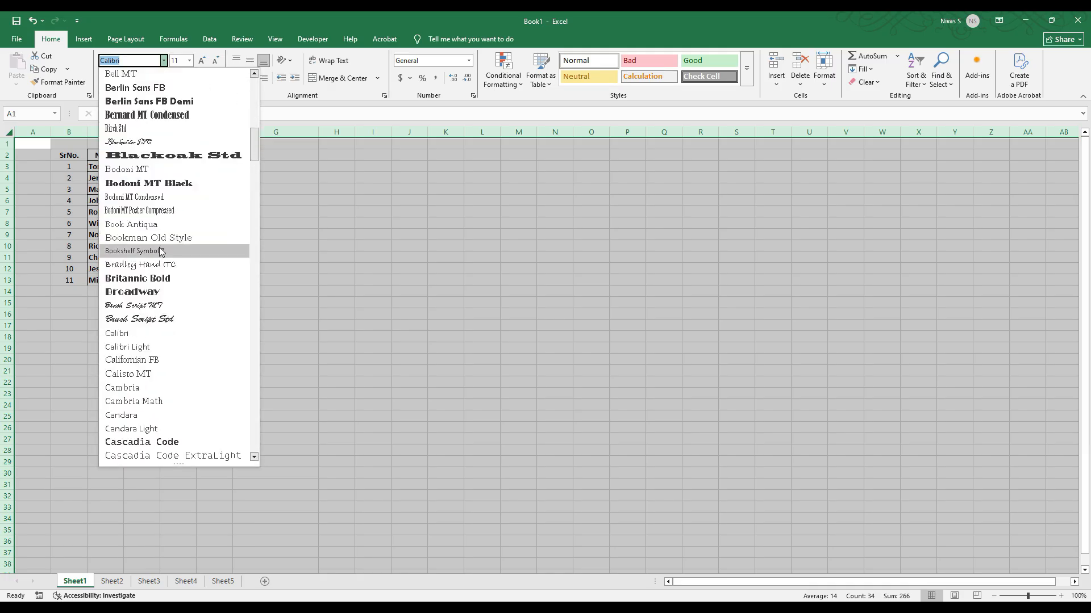
scroll(160, 252, "down", 10)
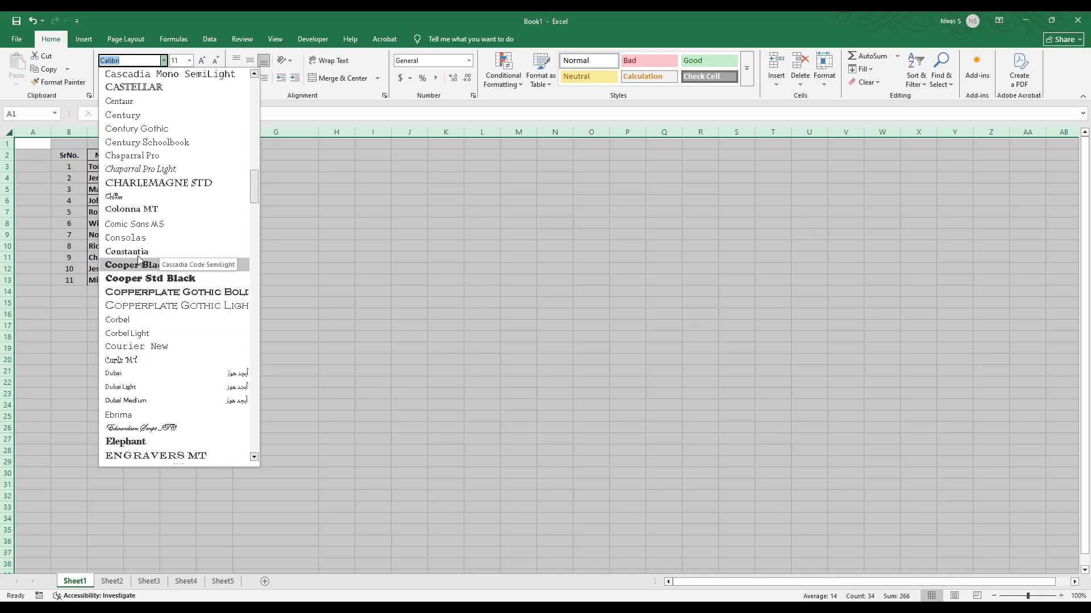
left_click(149, 237)
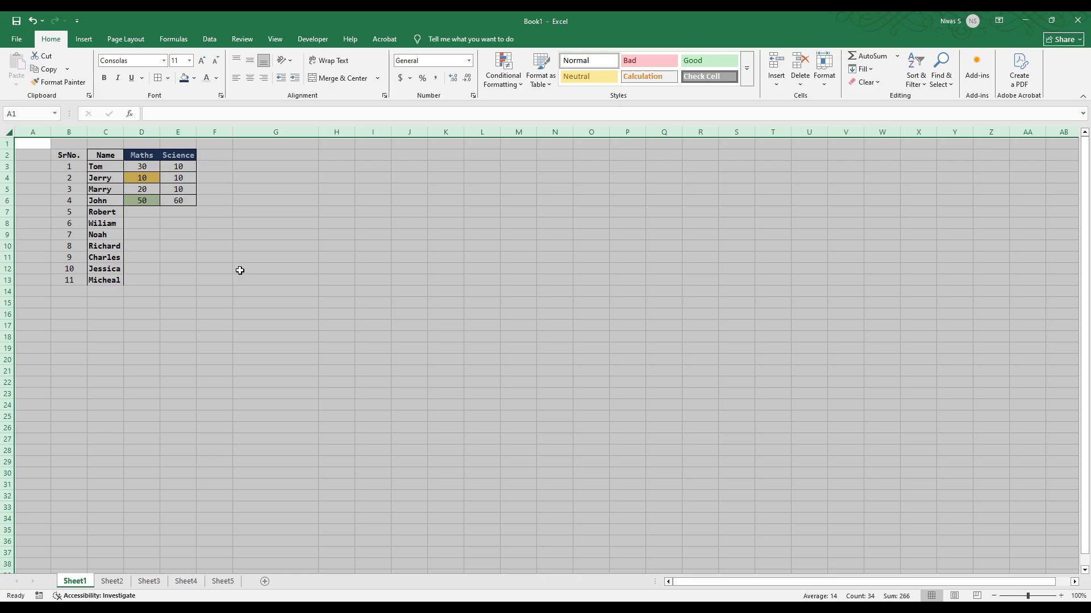
Step: Set the font of the table area A2:F17 to Century
left_click(142, 248)
left_click_drag(49, 152, 205, 323)
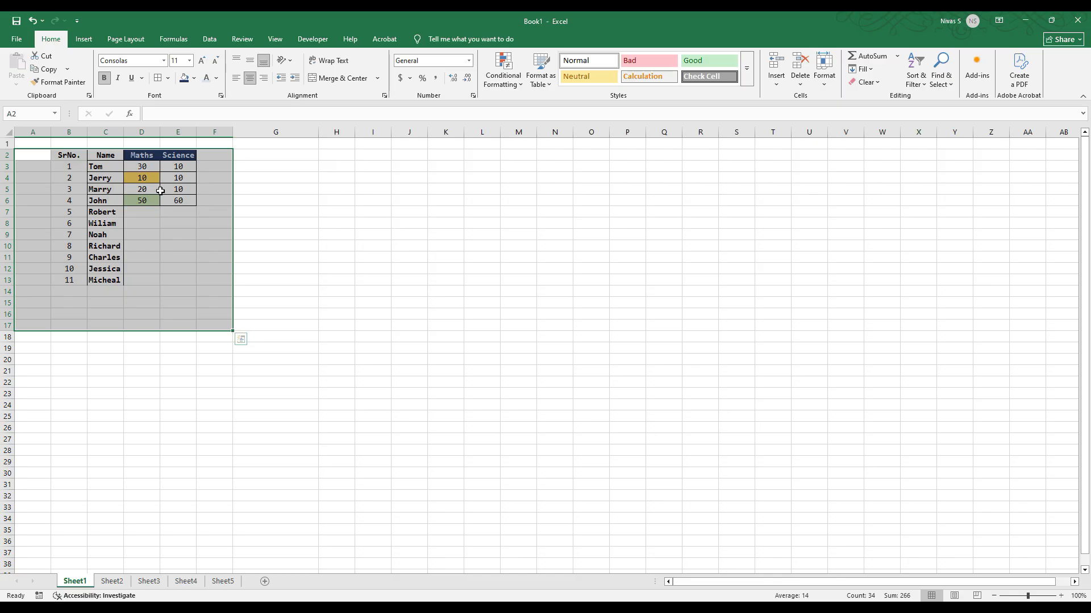
left_click(164, 61)
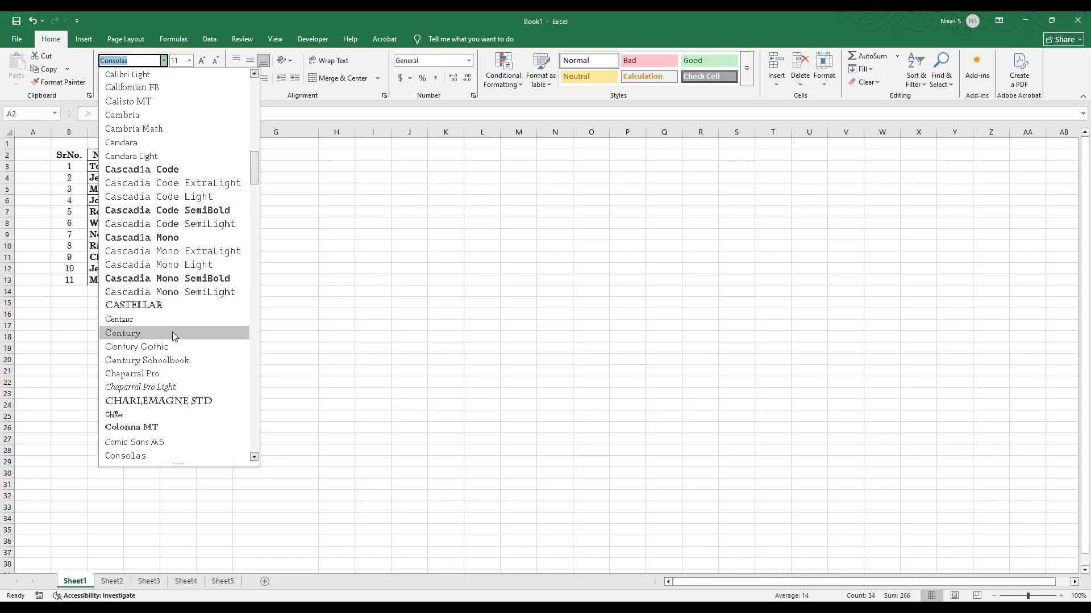
left_click(172, 334)
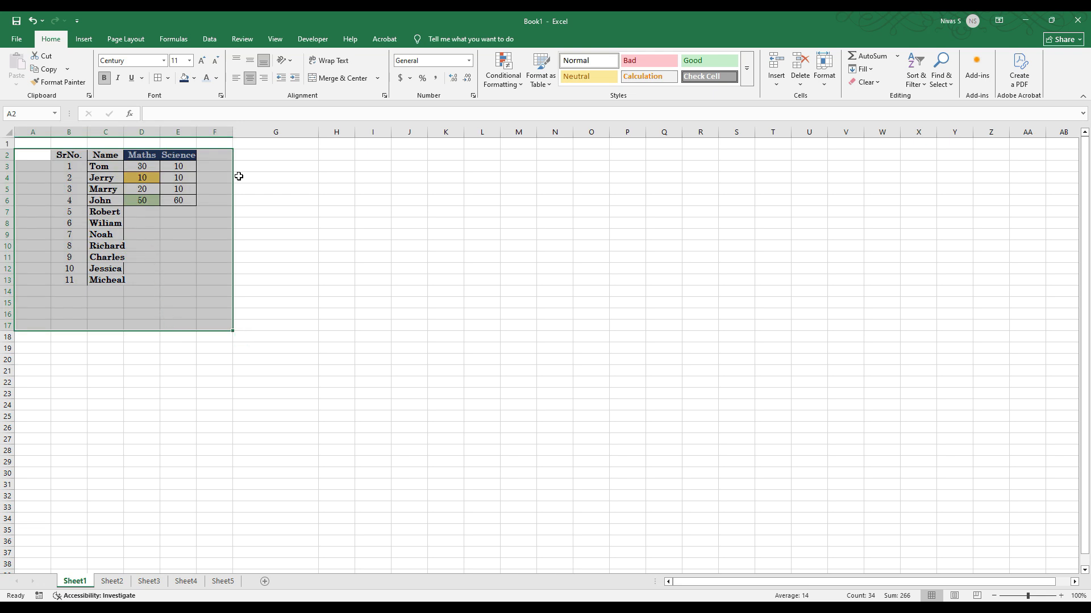
left_click(111, 199)
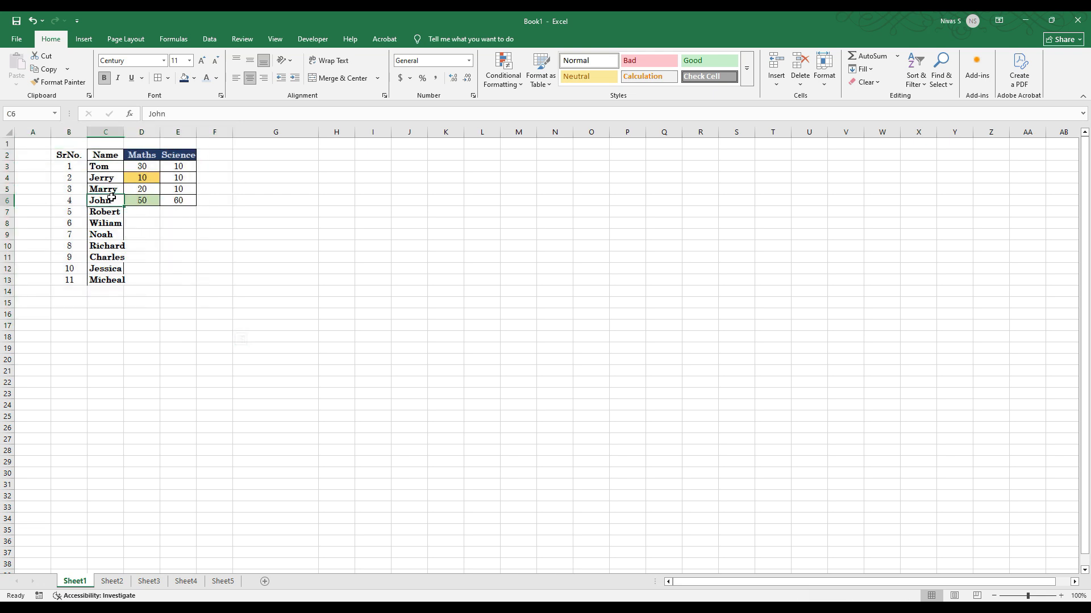
left_click(53, 154)
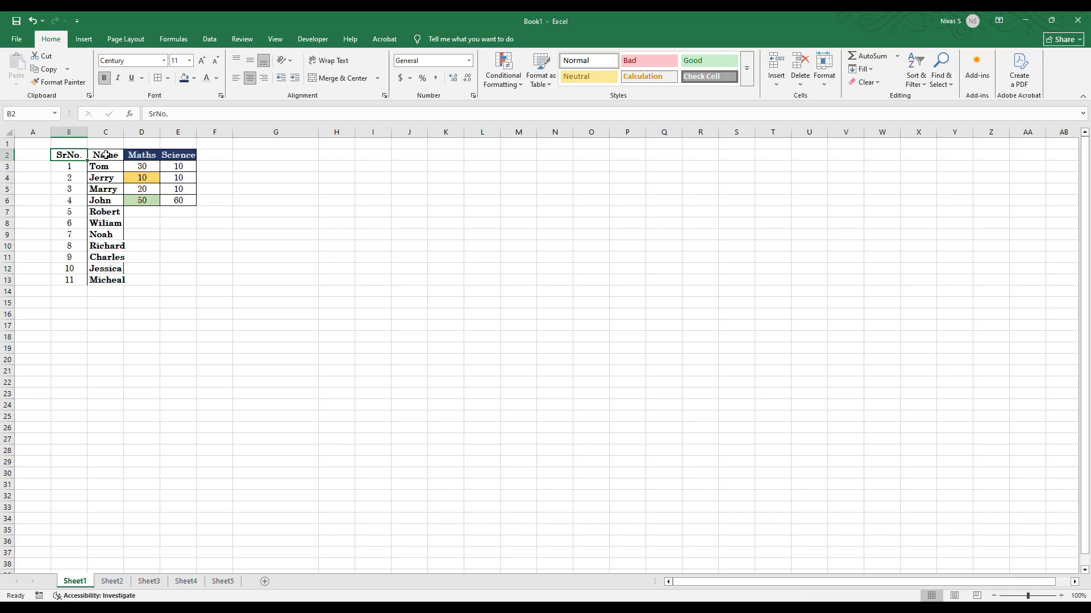
left_click(108, 155)
left_click(107, 169)
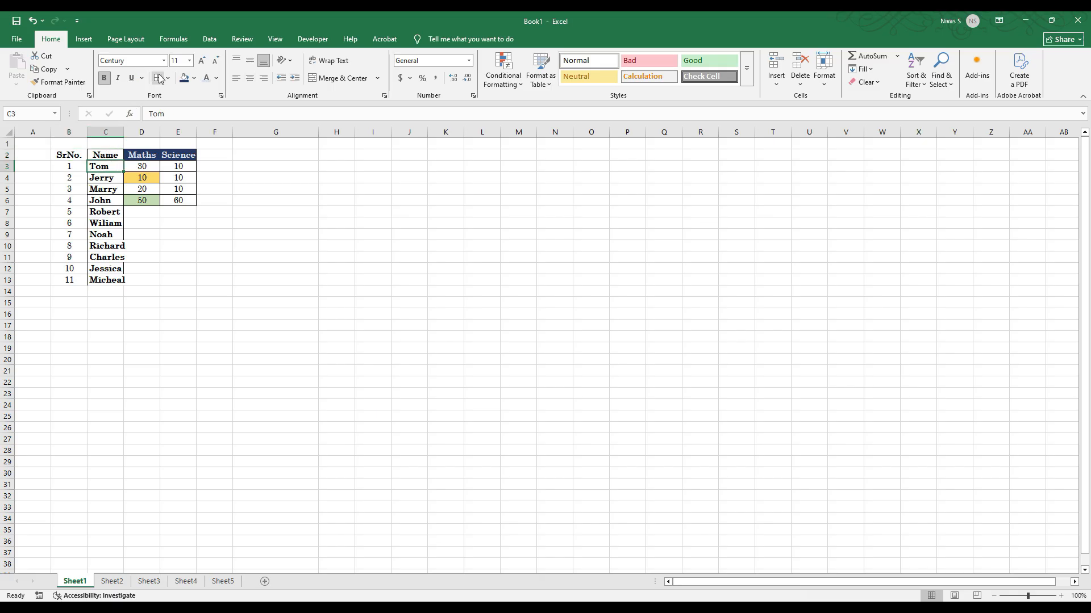
left_click(149, 233)
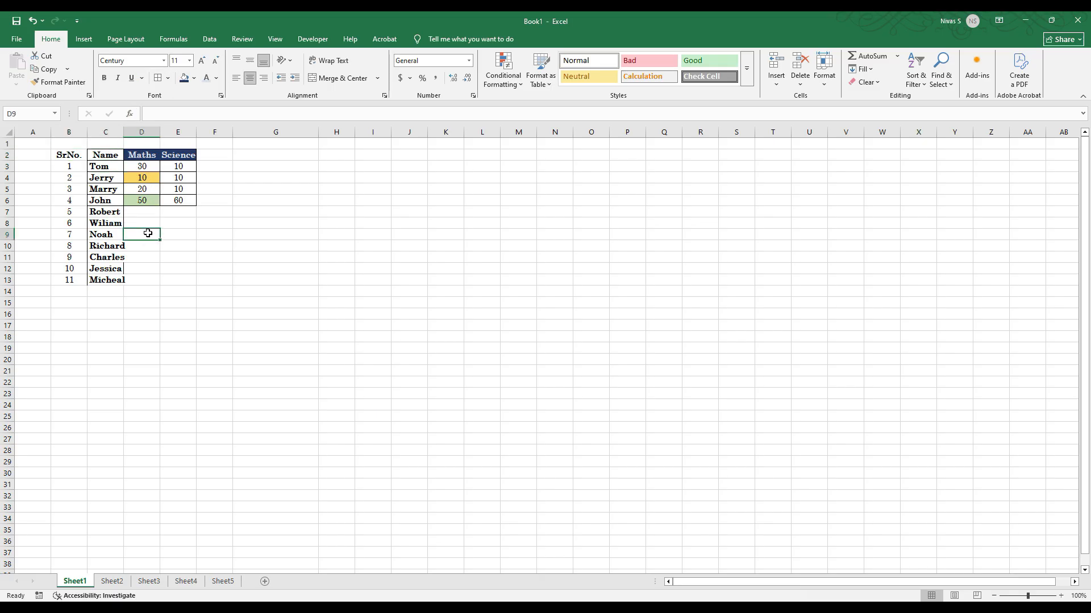
Step: Apply borders to all cells of the marks table in B2:E13
left_click(62, 153)
left_click_drag(62, 154, 193, 284)
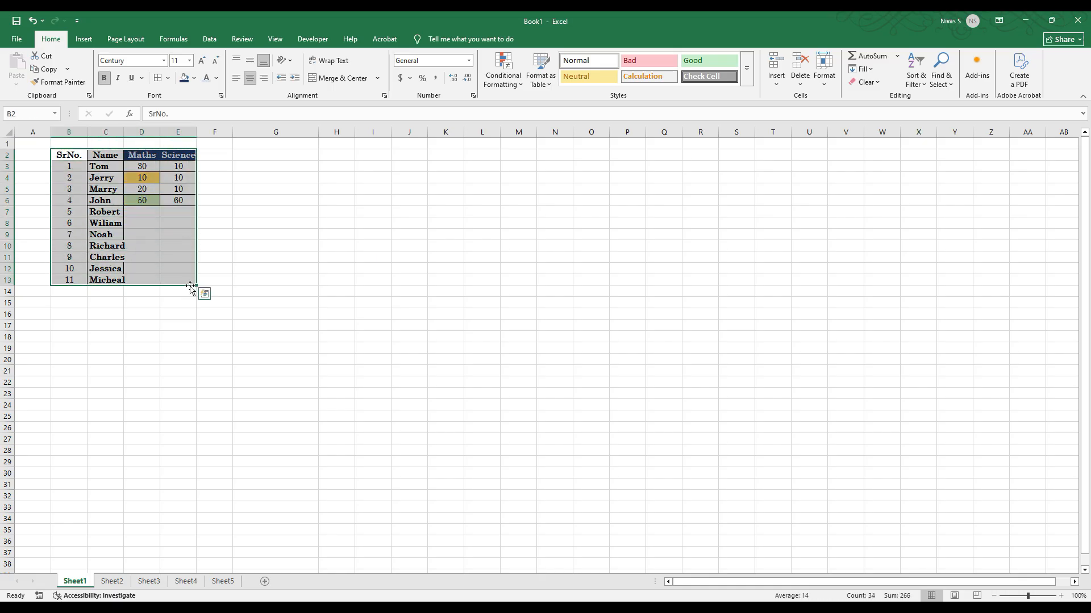
left_click(158, 78)
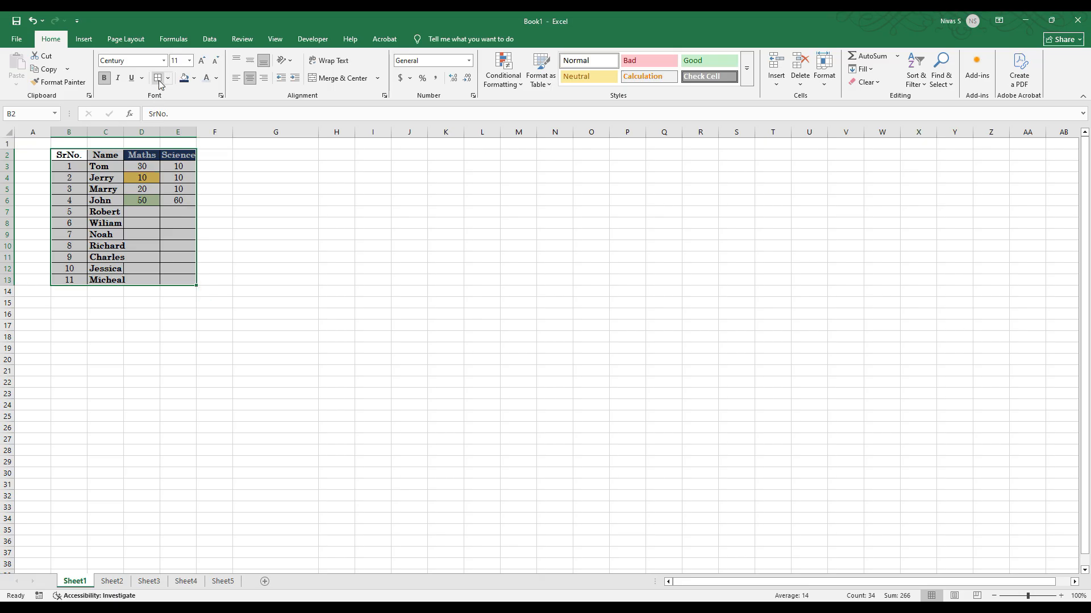
left_click(151, 242)
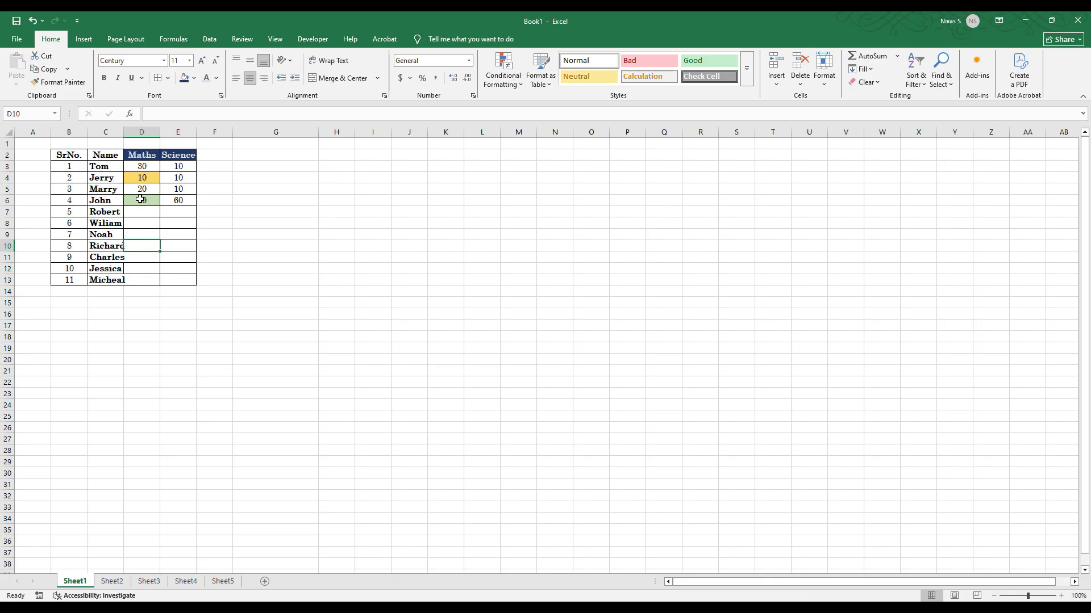
left_click(142, 157)
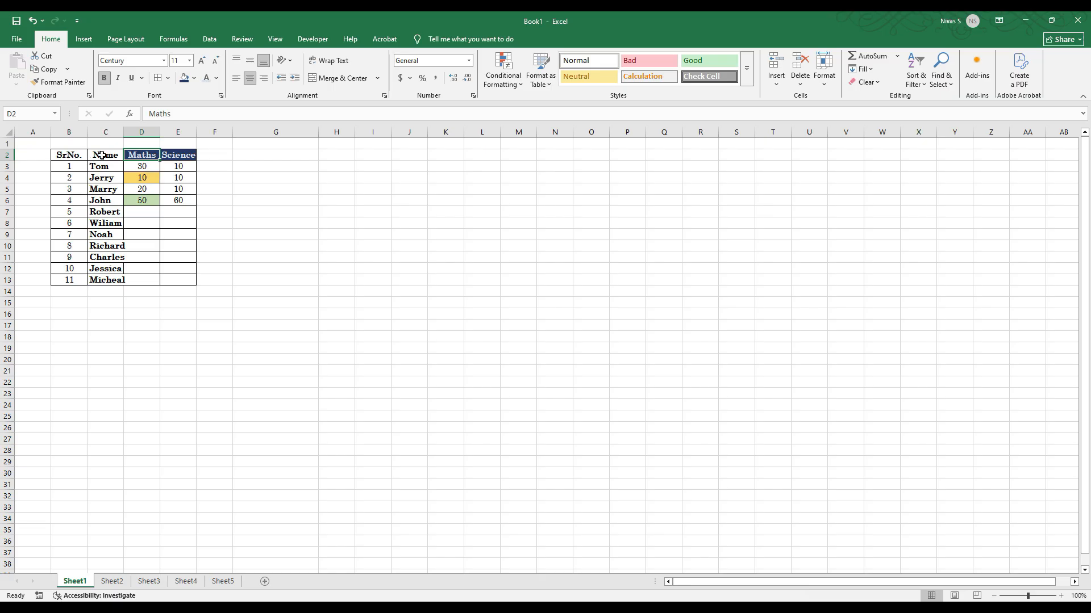
left_click_drag(74, 156, 105, 156)
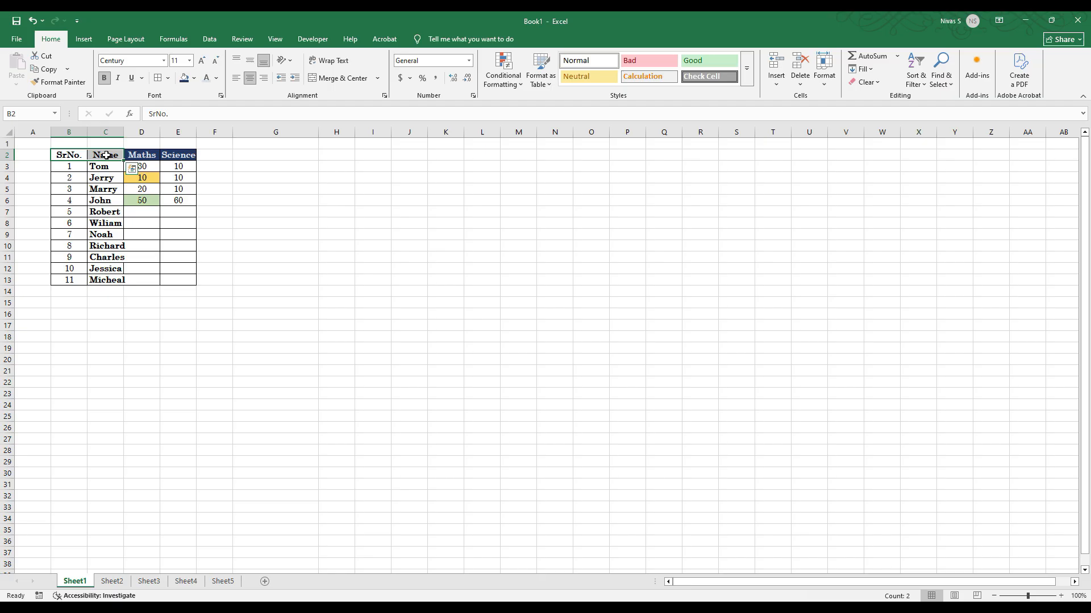
left_click(193, 79)
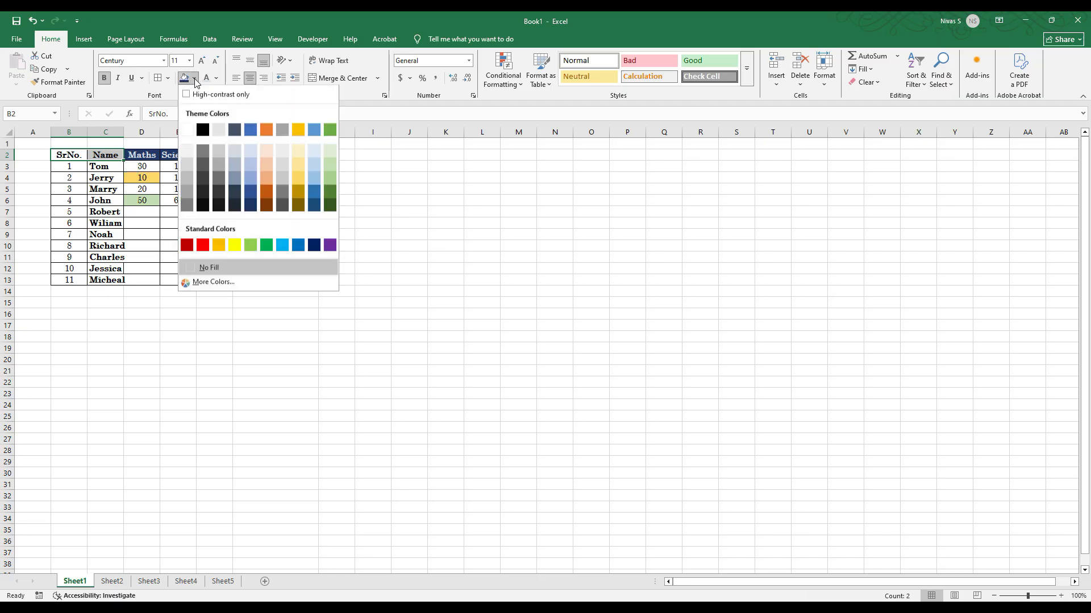
left_click(141, 223)
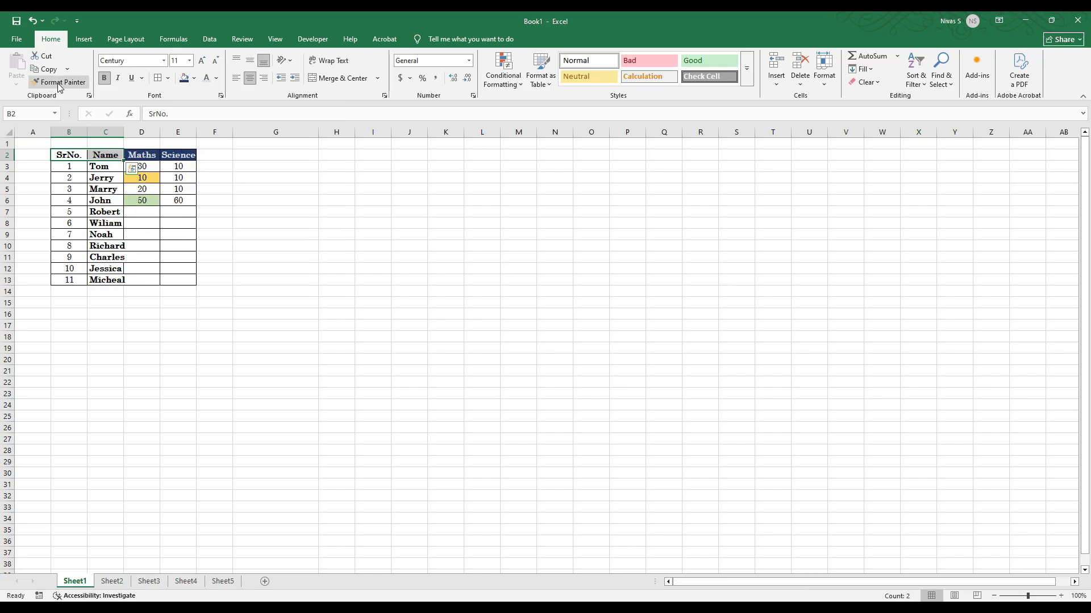
left_click(142, 241)
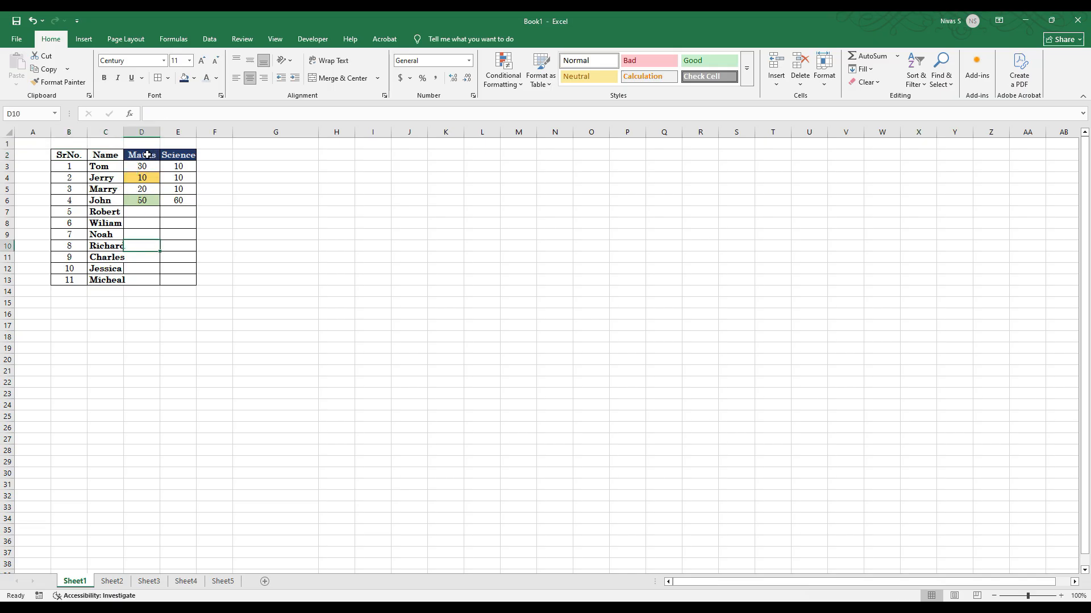
Step: Copy the formatting of the Maths header onto the SrNo. and Name headers in B2:C2 with Format Painter
left_click(141, 156)
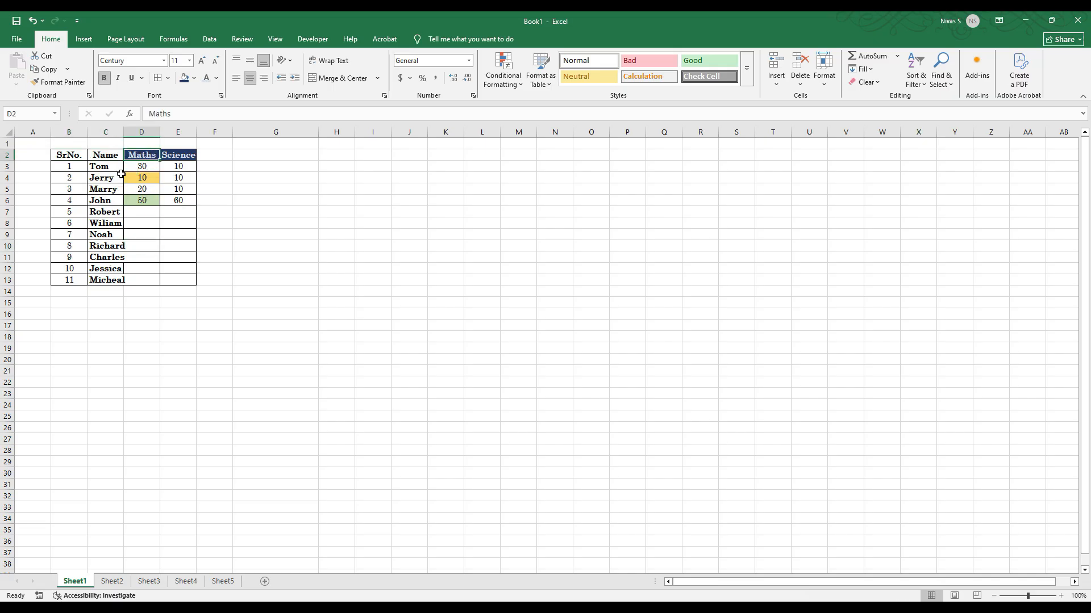
left_click(67, 85)
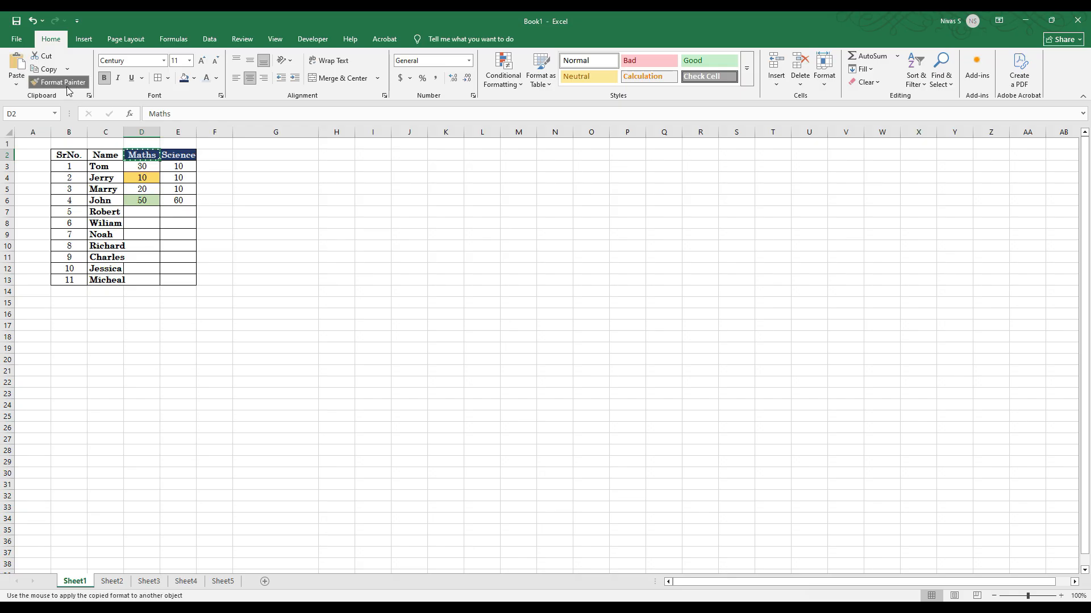
left_click_drag(57, 155, 103, 155)
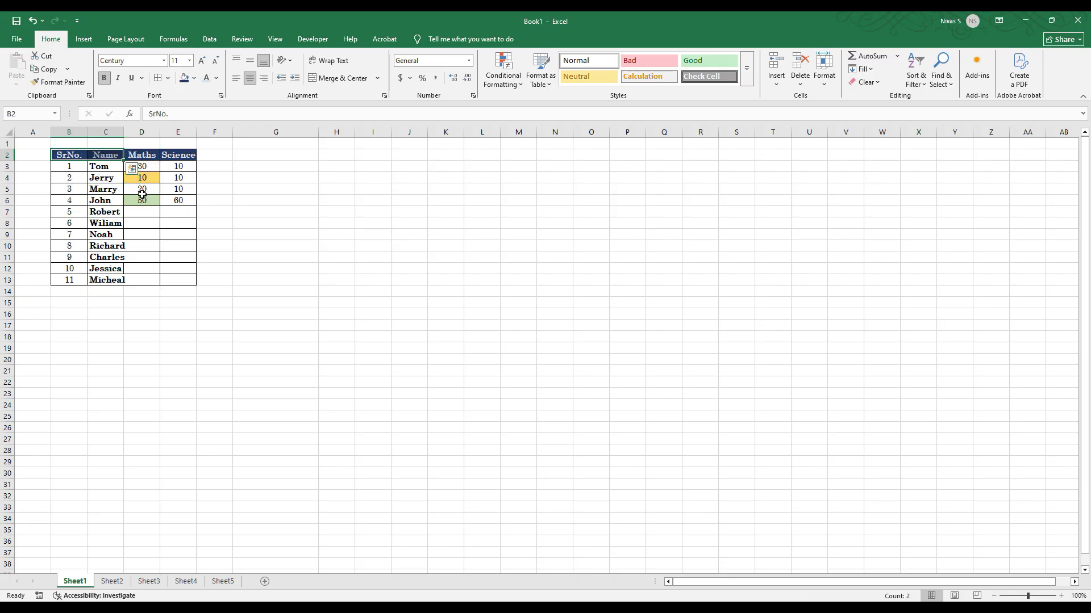
left_click(158, 234)
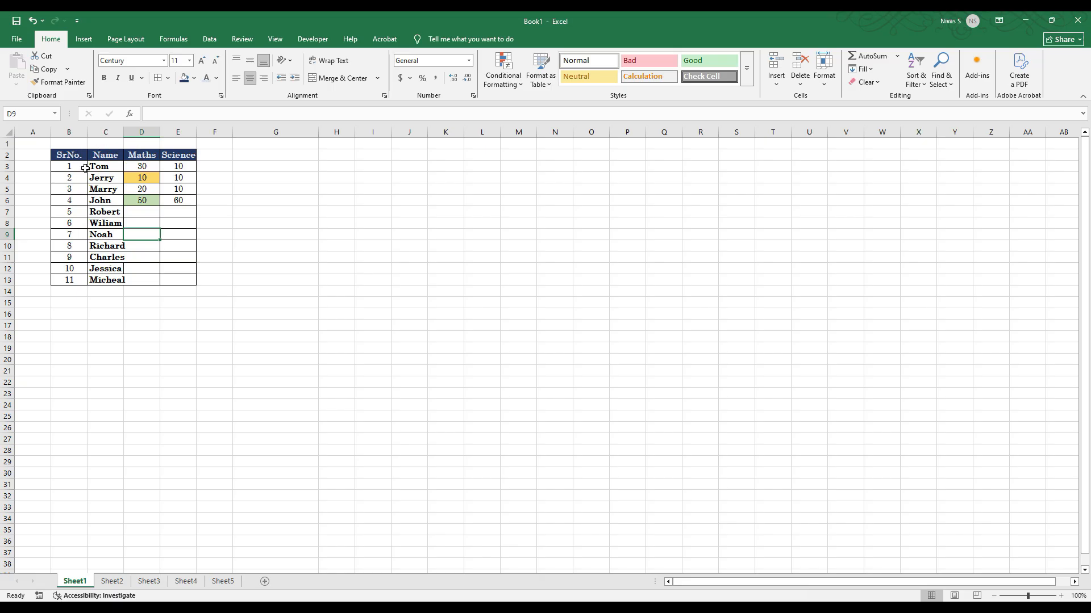
Step: Auto-fit the widths of columns C and E to their contents and narrow column D slightly
left_click(131, 212)
left_click(123, 132)
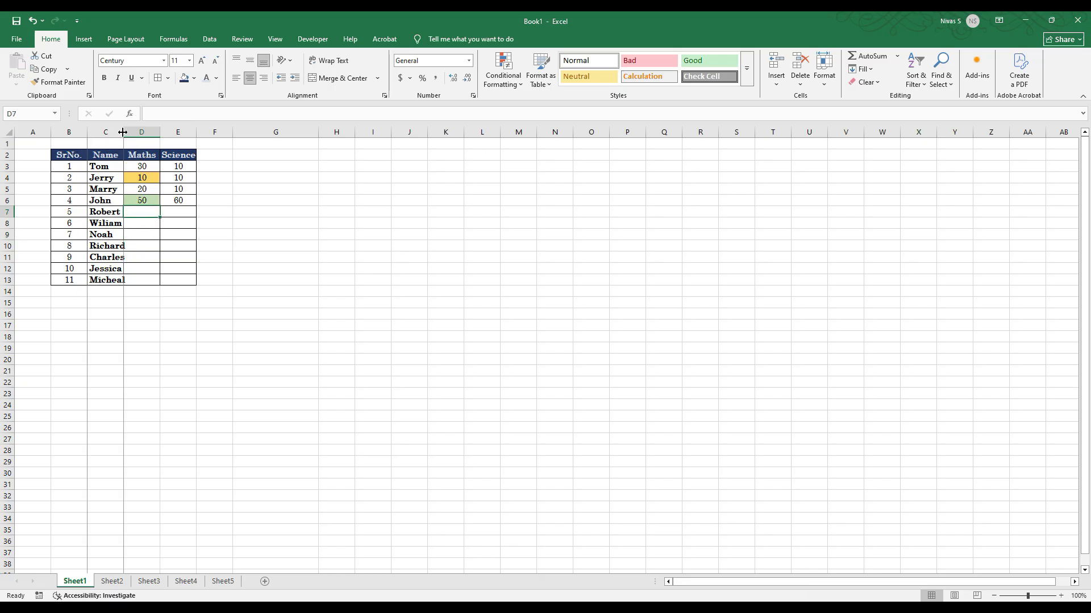
double_click(123, 131)
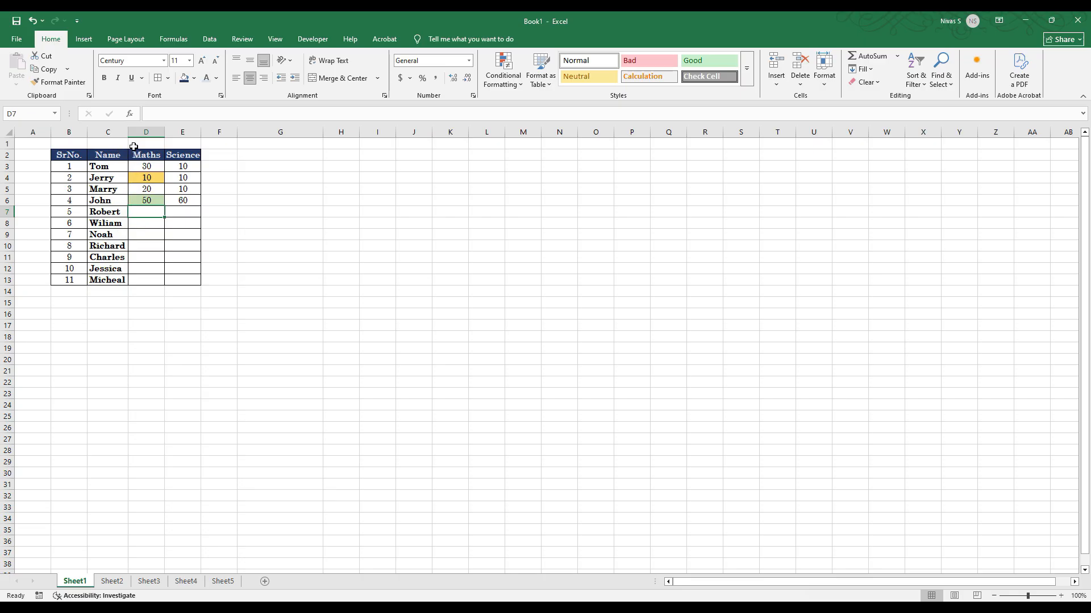
left_click_drag(164, 130, 161, 130)
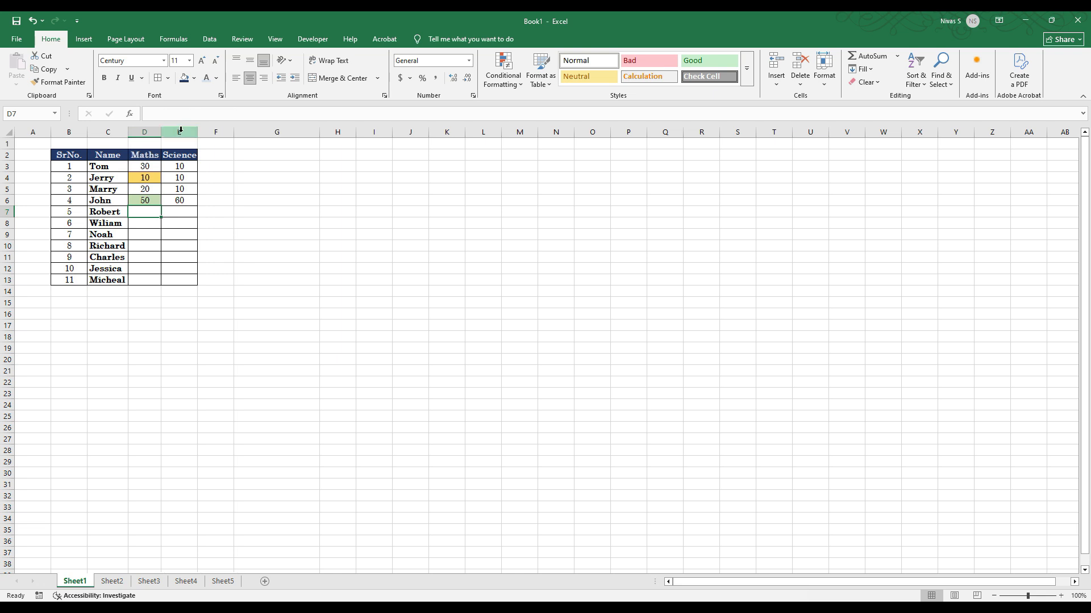
double_click(199, 132)
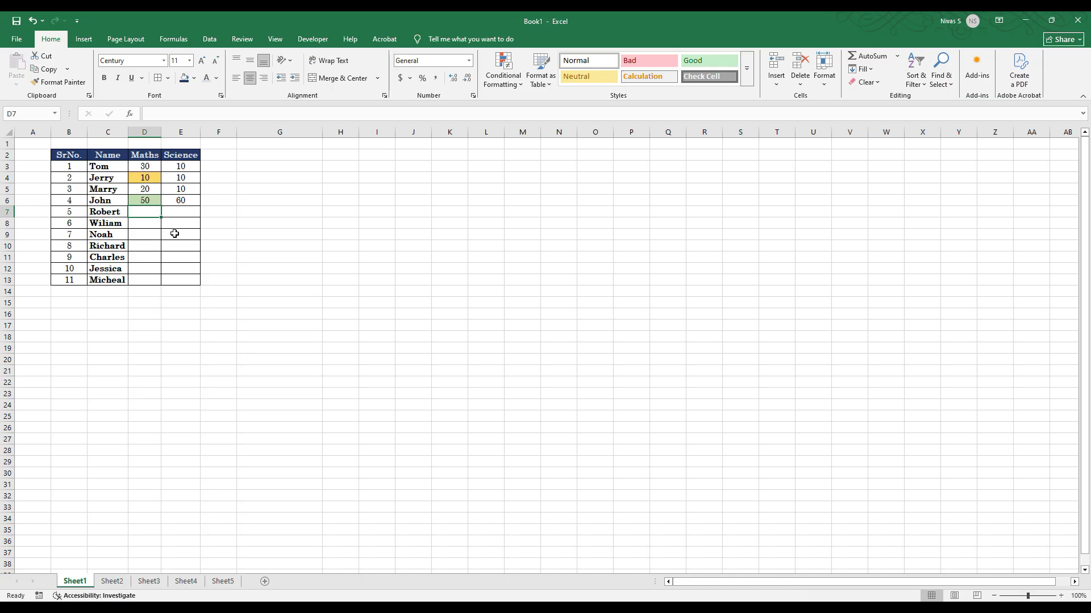
Step: Extend the header in E2 to "Science Marks" and auto-fit the width of column E
left_click(191, 155)
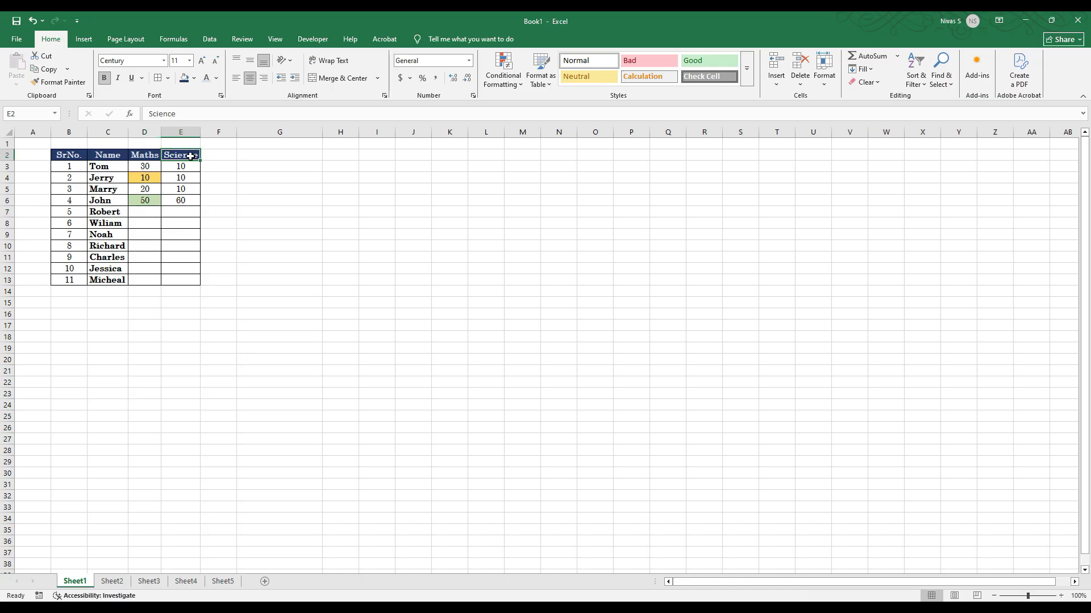
double_click(188, 154)
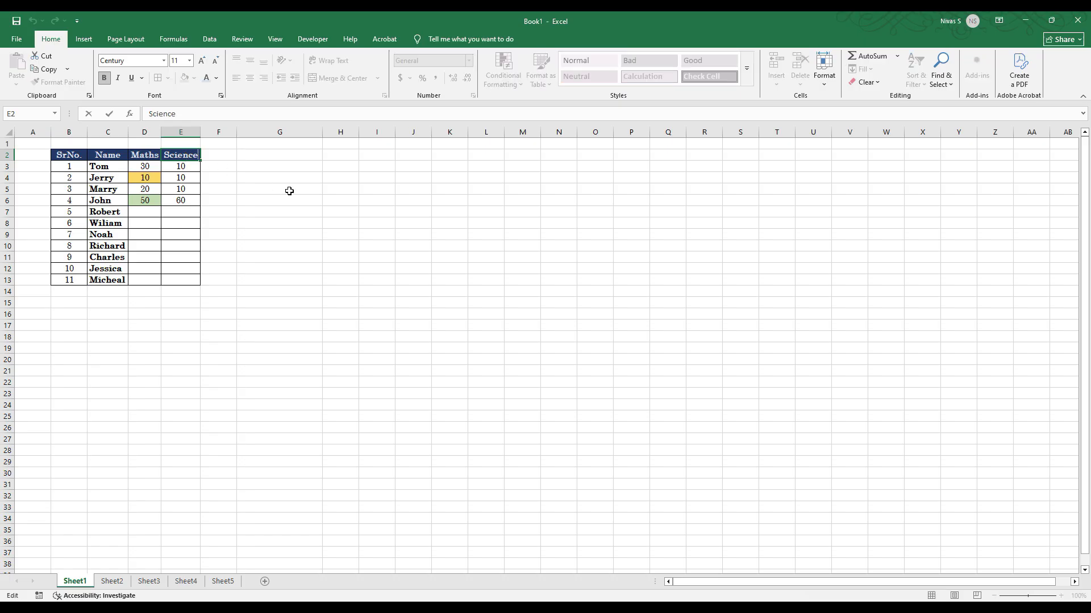
type("Marks")
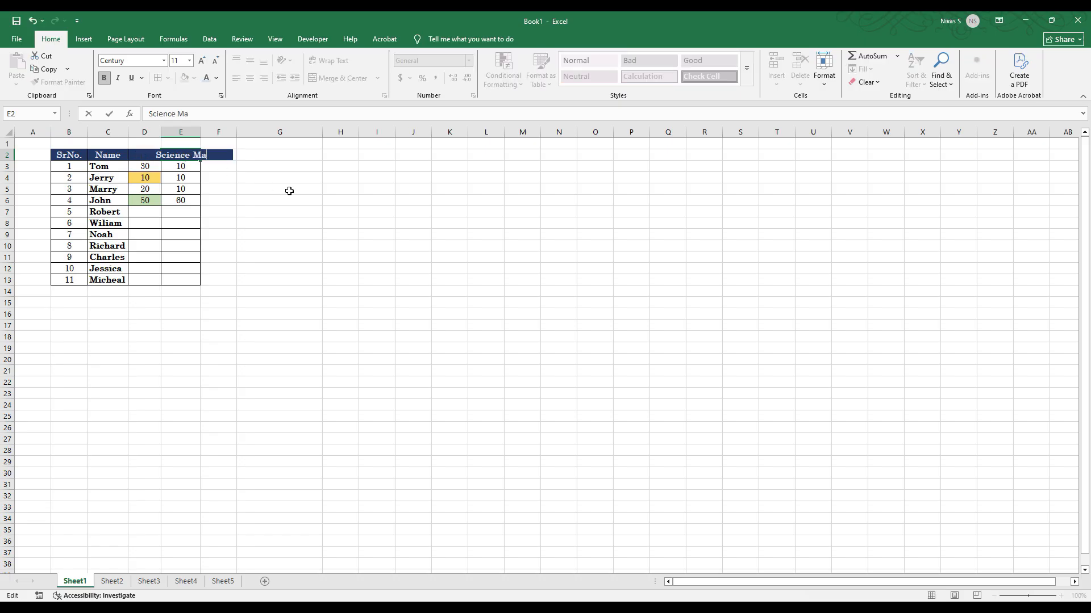
key("Return")
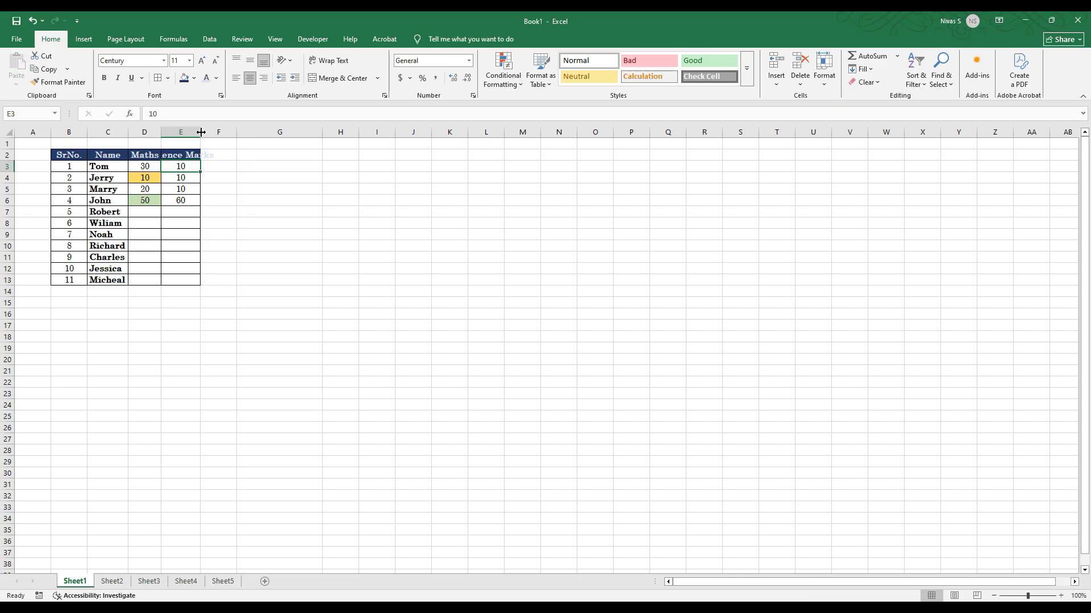
double_click(201, 132)
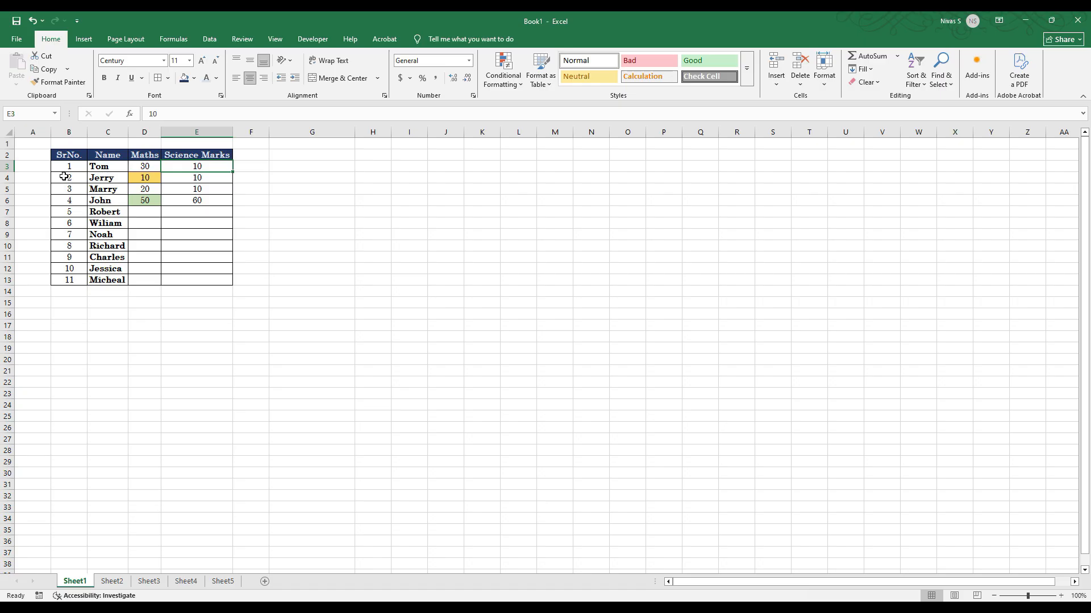
Step: Try a taller row 3, and shrink it back to single-line height
left_click_drag(10, 171, 10, 194)
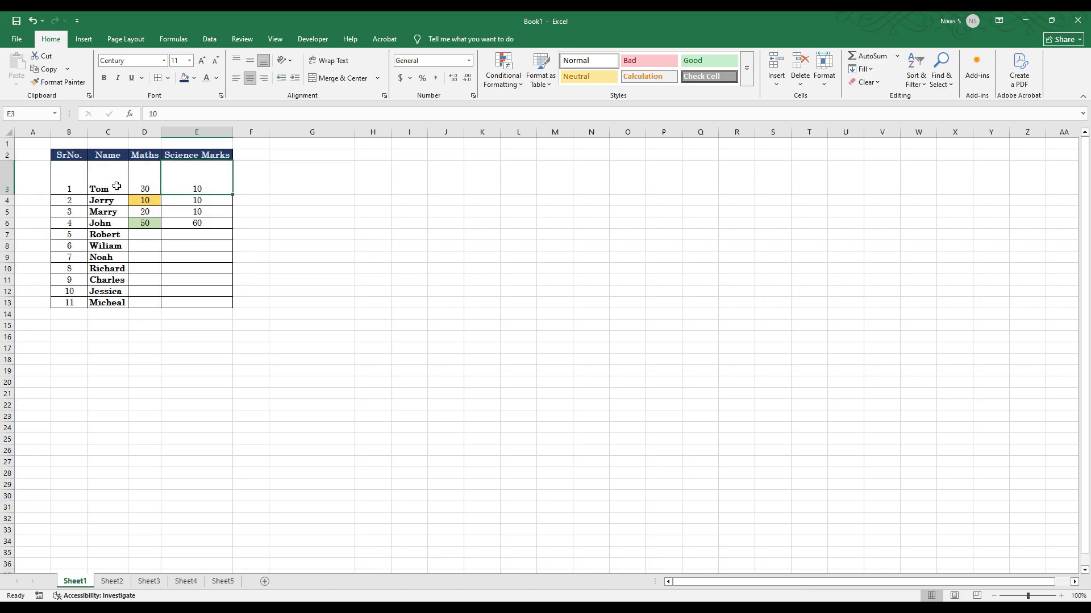
double_click(117, 188)
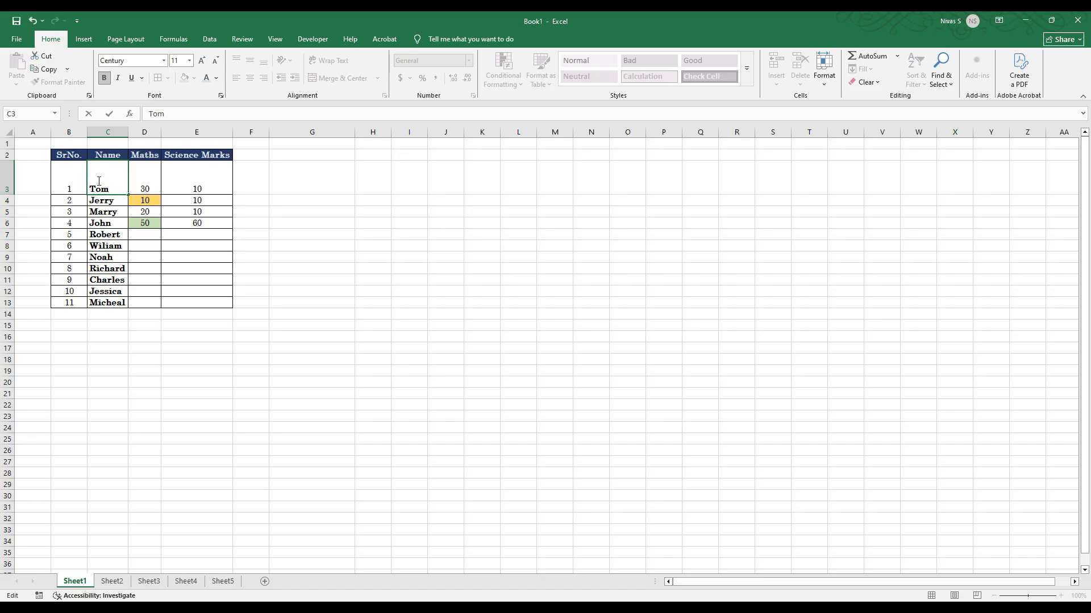
left_click(135, 180)
left_click_drag(10, 192, 10, 172)
Step: Append the word "Marks" to the first student's name in C3
double_click(119, 167)
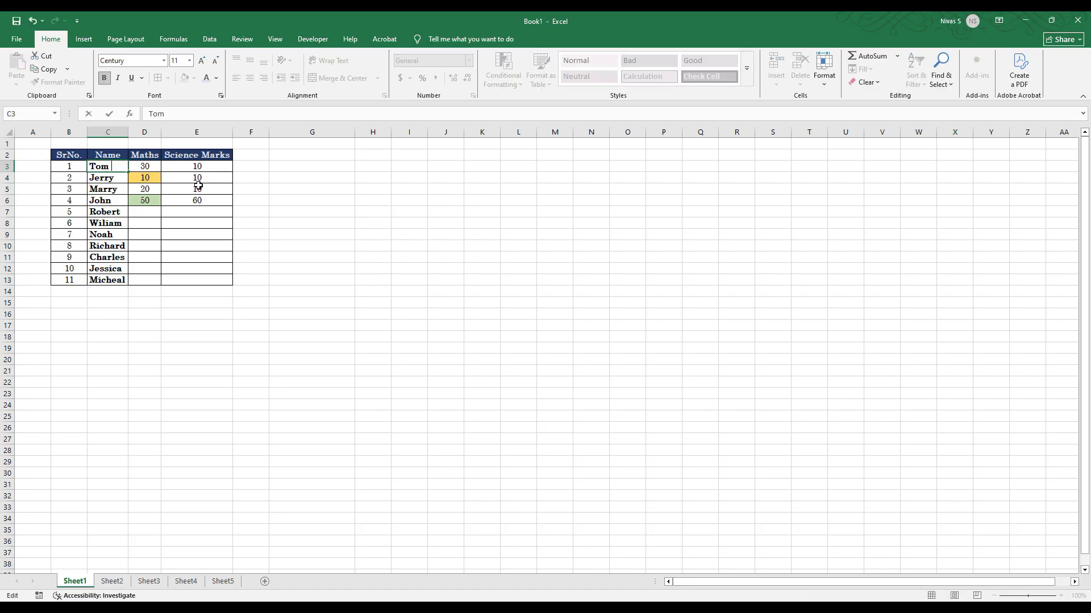
type("Marks")
key("Return")
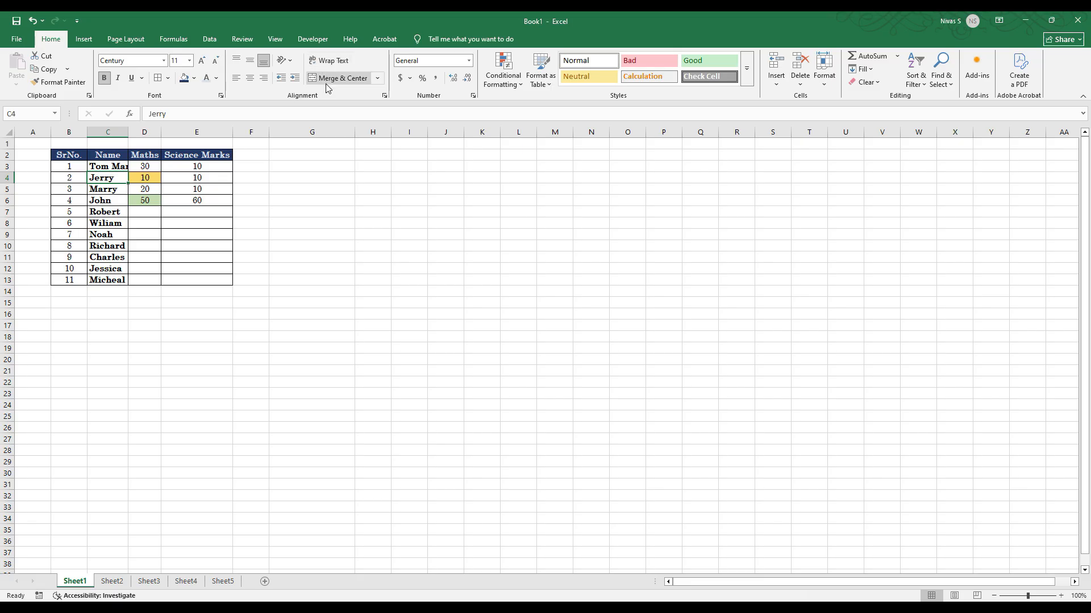
Step: Try wrapping the text in C3, and undo the wrap
left_click(329, 61)
left_click(124, 164)
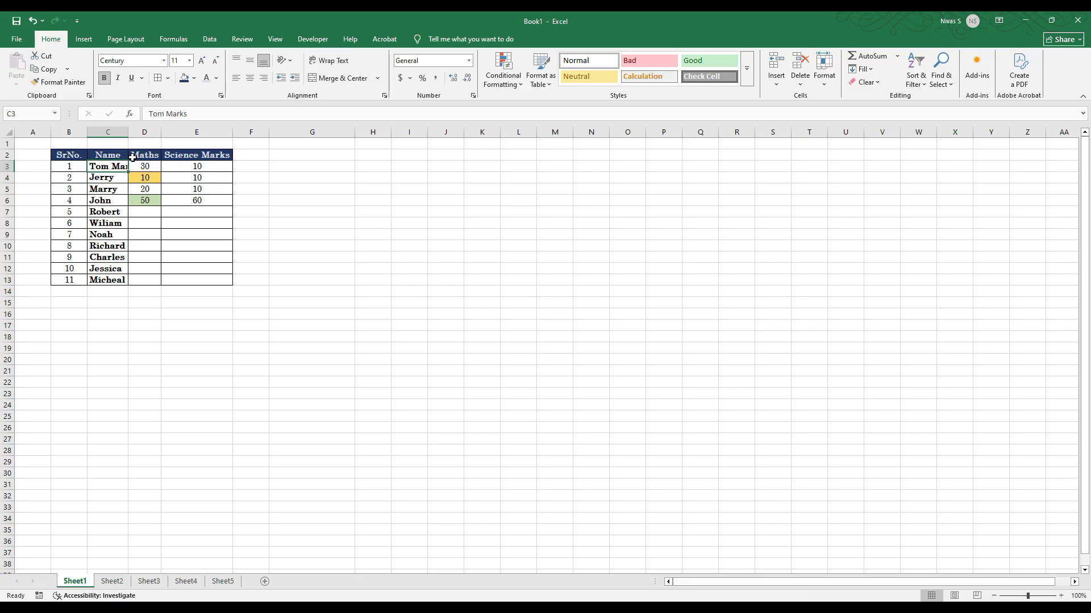
left_click(321, 57)
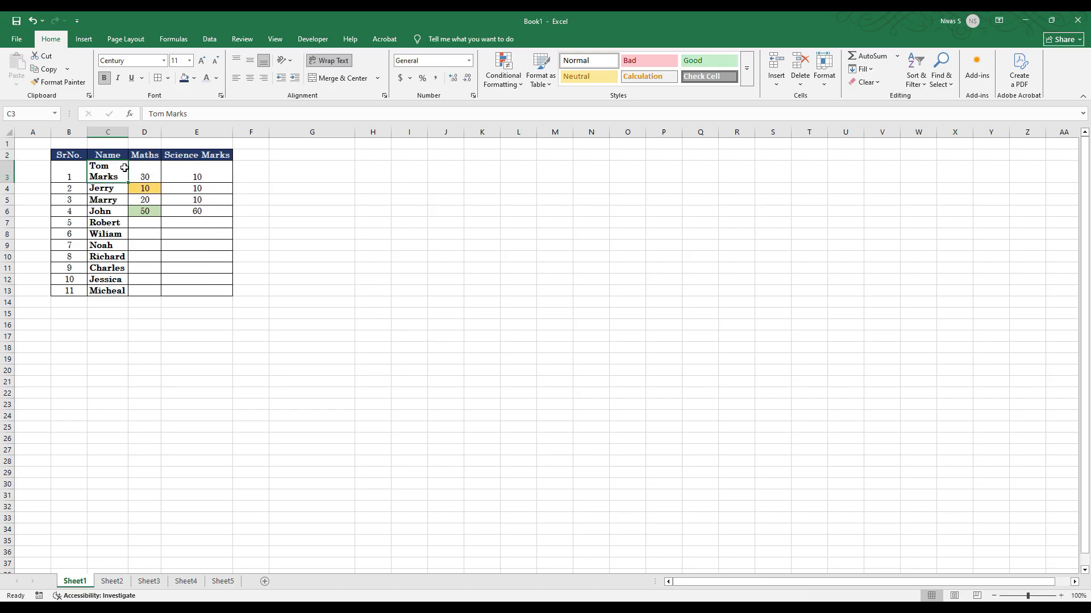
key("ctrl+z")
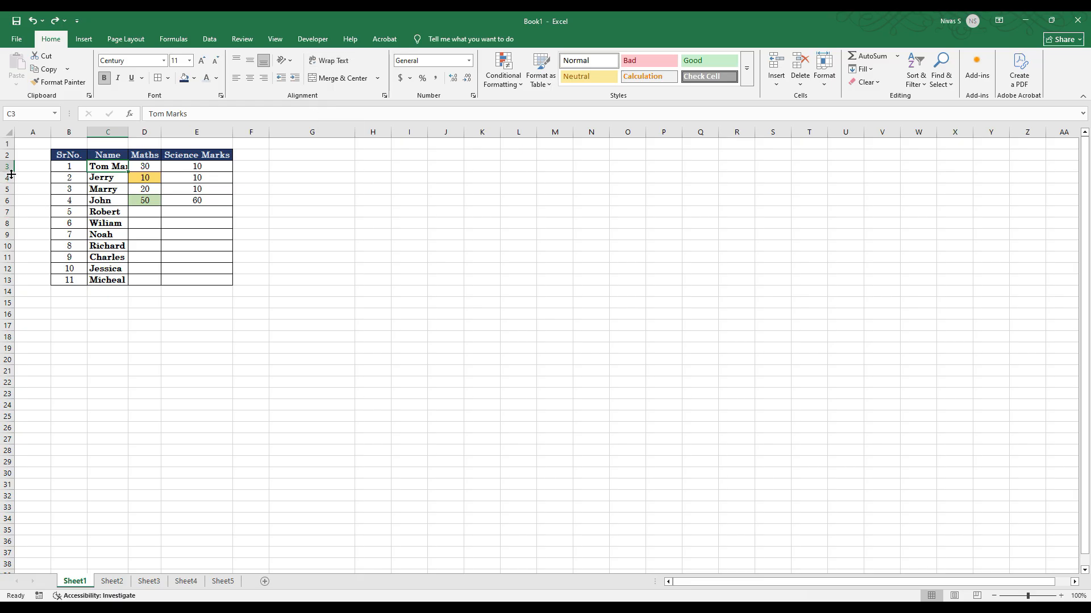
Step: Wrap the text in C3 and auto-fit the height of row 3 after enlarging it
left_click_drag(11, 173, 10, 195)
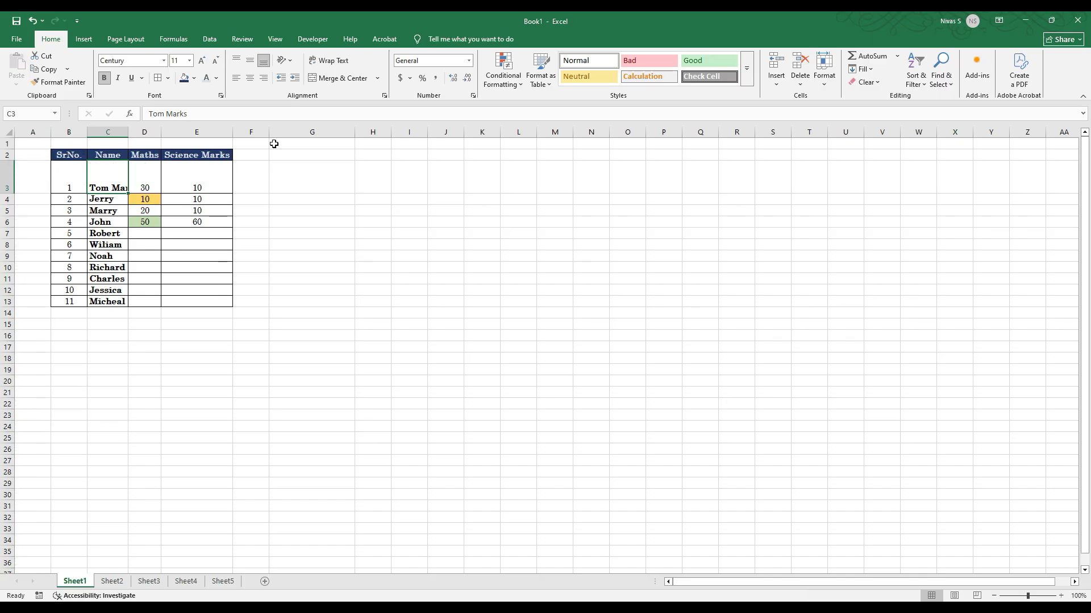
left_click(341, 64)
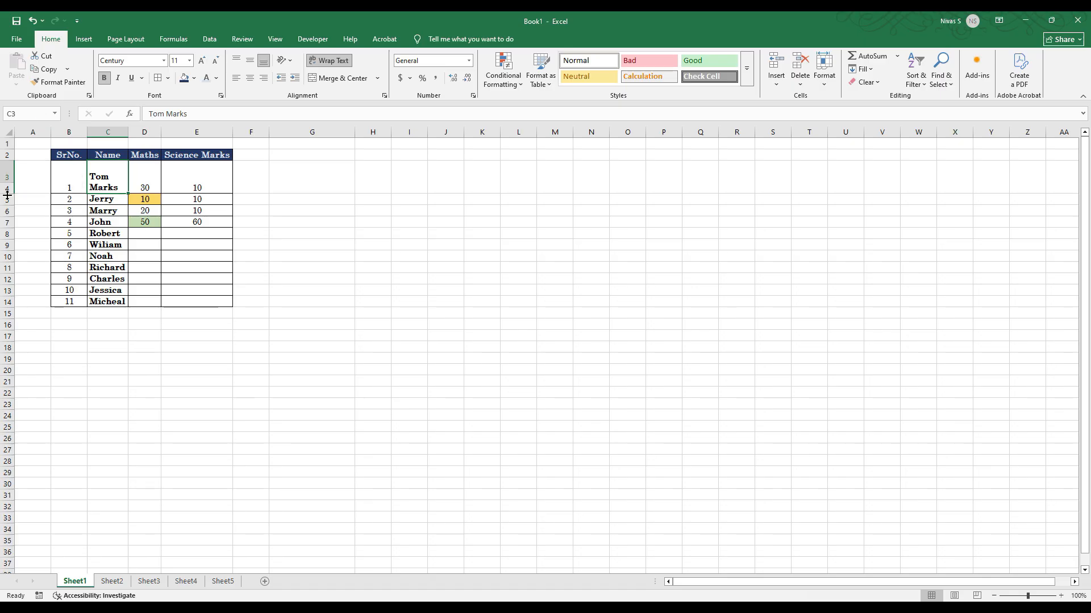
double_click(7, 195)
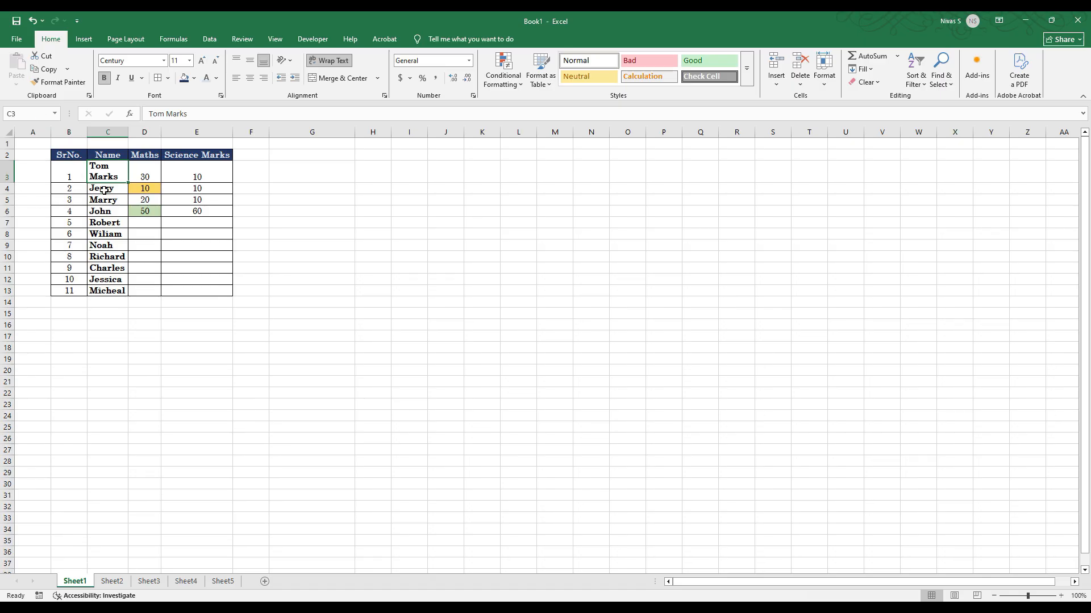
left_click_drag(12, 183, 12, 215)
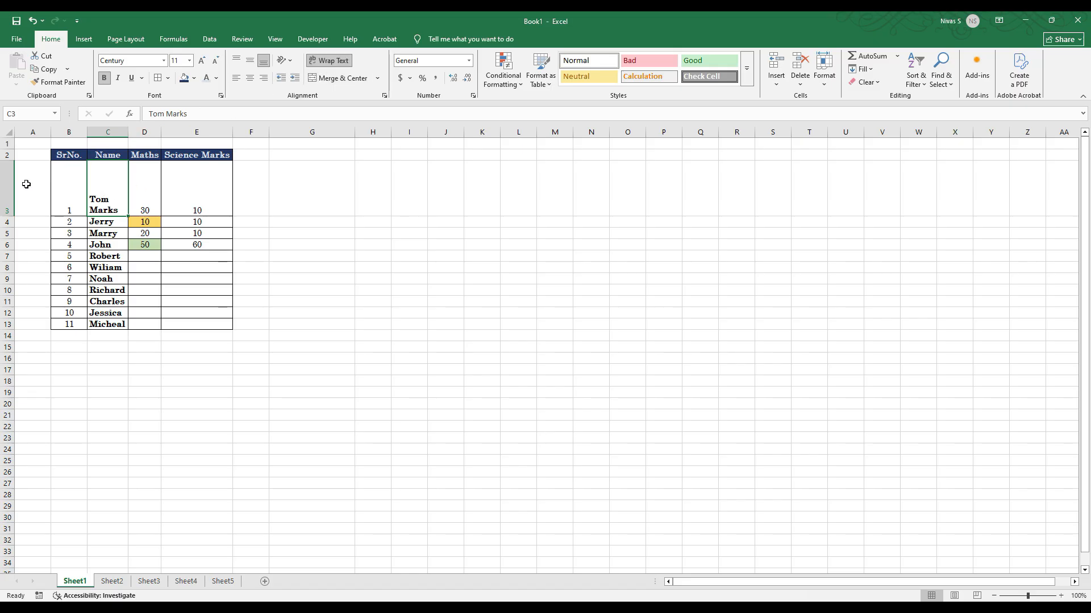
double_click(7, 217)
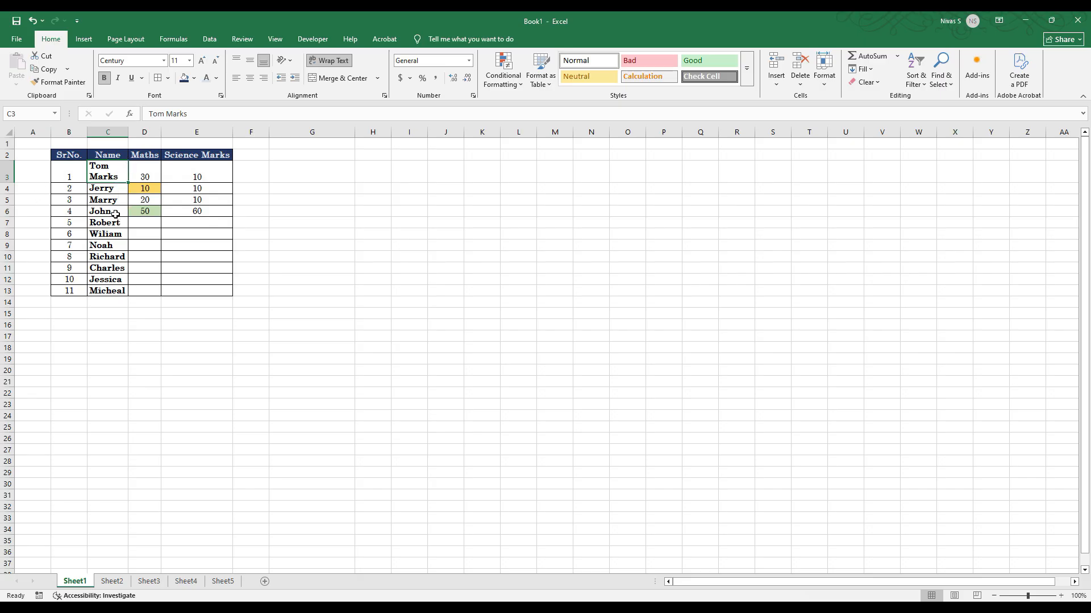
Step: Change the font of the entire sheet to Calibri Light
left_click(8, 132)
left_click(132, 59)
type("Calibri Light")
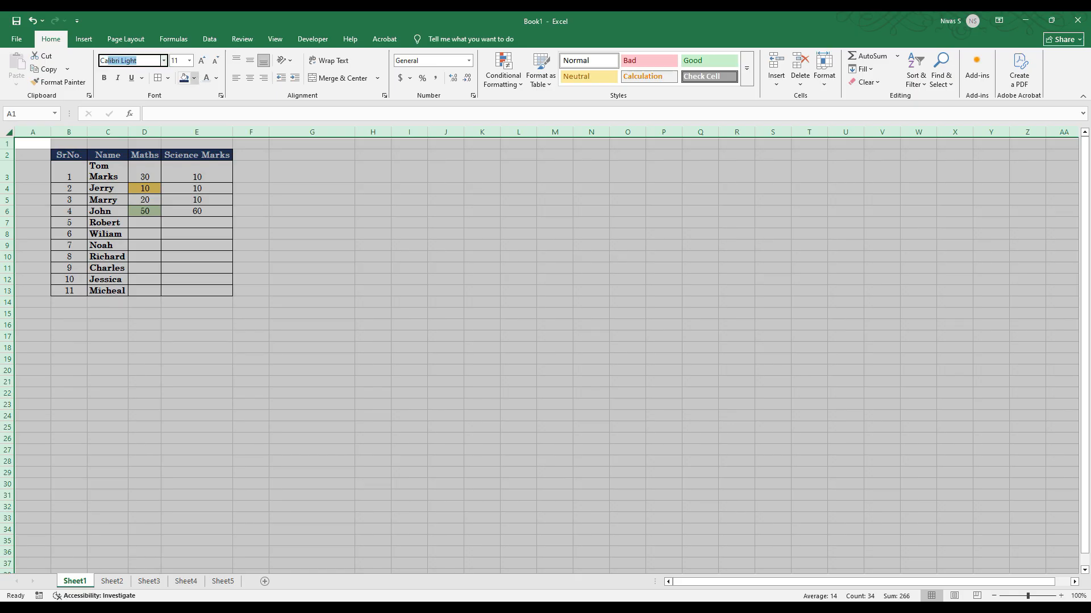
key("Return")
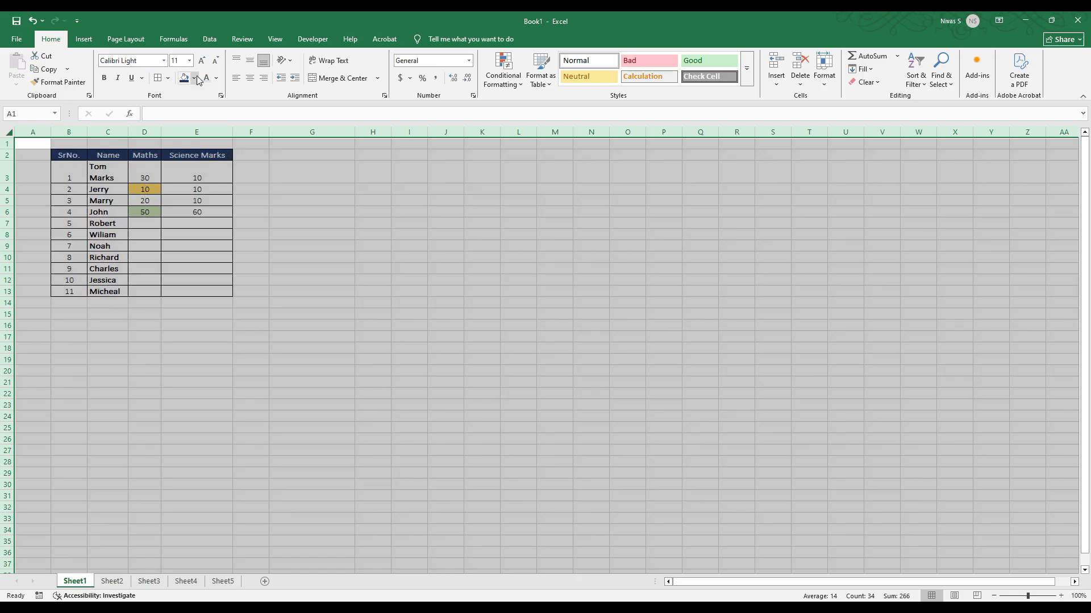
left_click(155, 280)
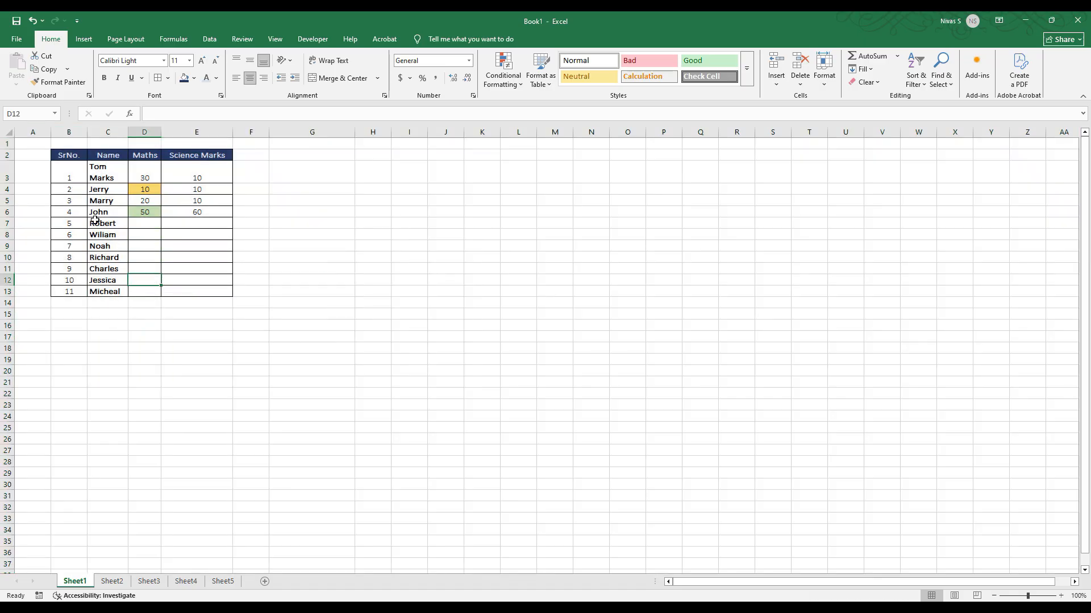
Step: Centre the contents of the table's data rows, B3:E13, vertically with Middle Align
left_click(63, 172)
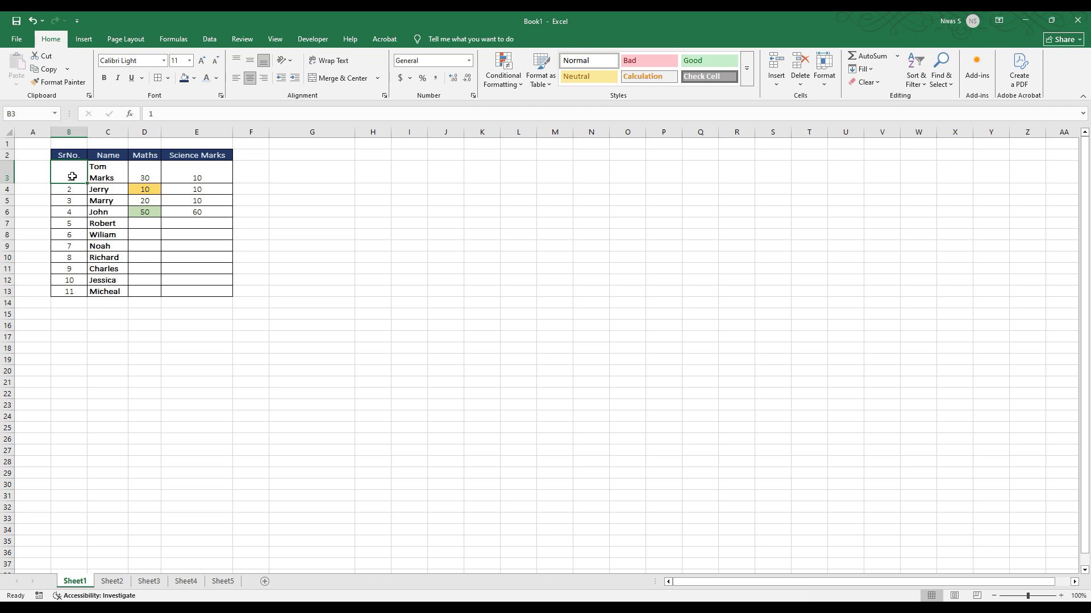
left_click(251, 60)
left_click_drag(77, 177, 206, 292)
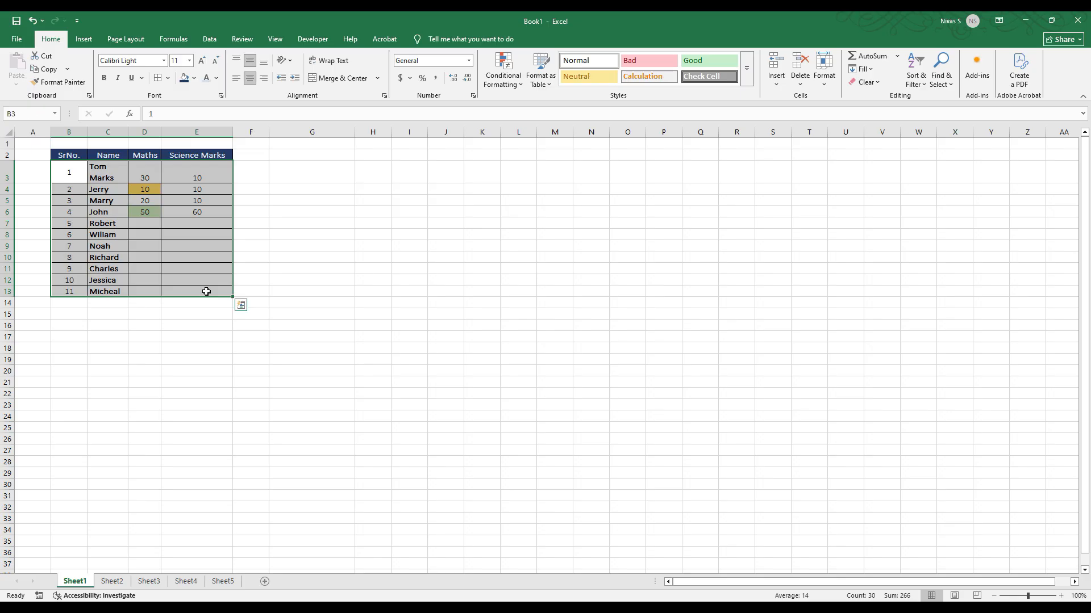
left_click(250, 64)
left_click(250, 64)
left_click(152, 258)
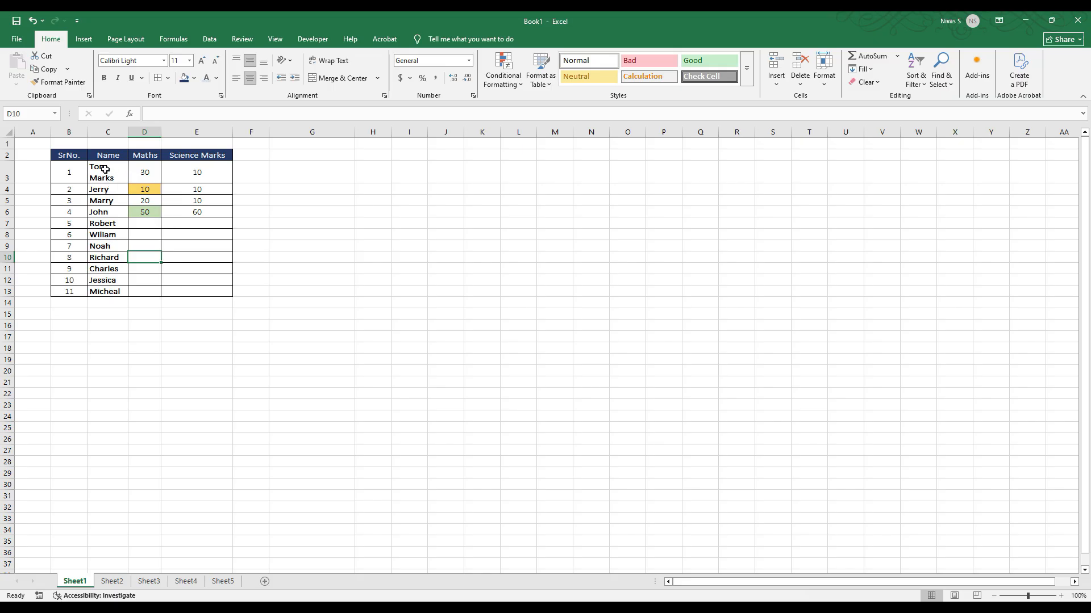
left_click(124, 234)
Step: Change the Science mark in E6 to 50
left_click(92, 303)
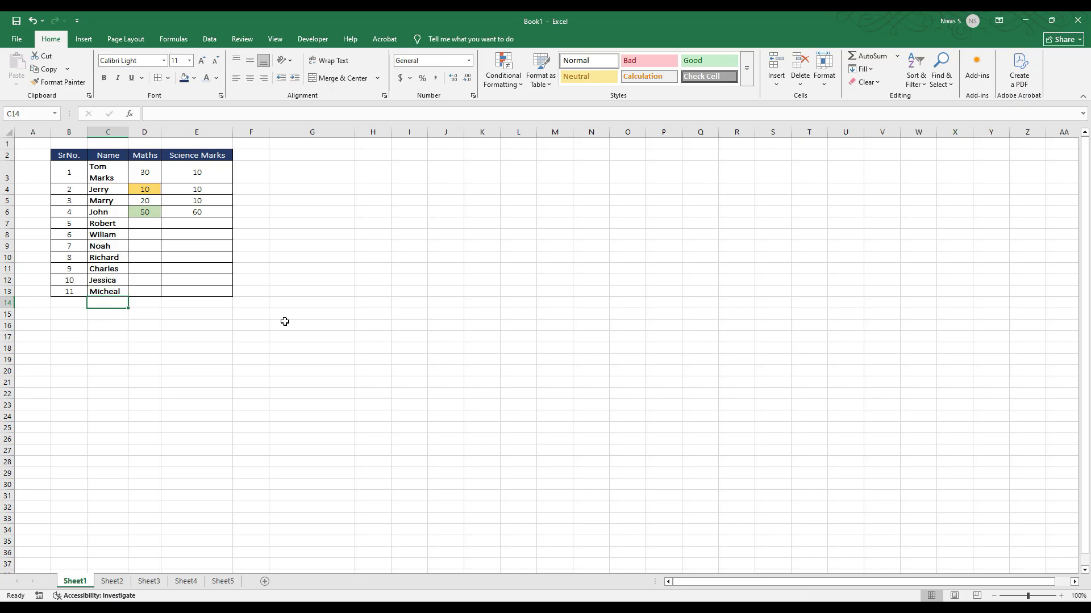
key("Right")
key("Up")
key("Up")
key("Up")
key("Up")
key("Up")
key("Up")
key("Up")
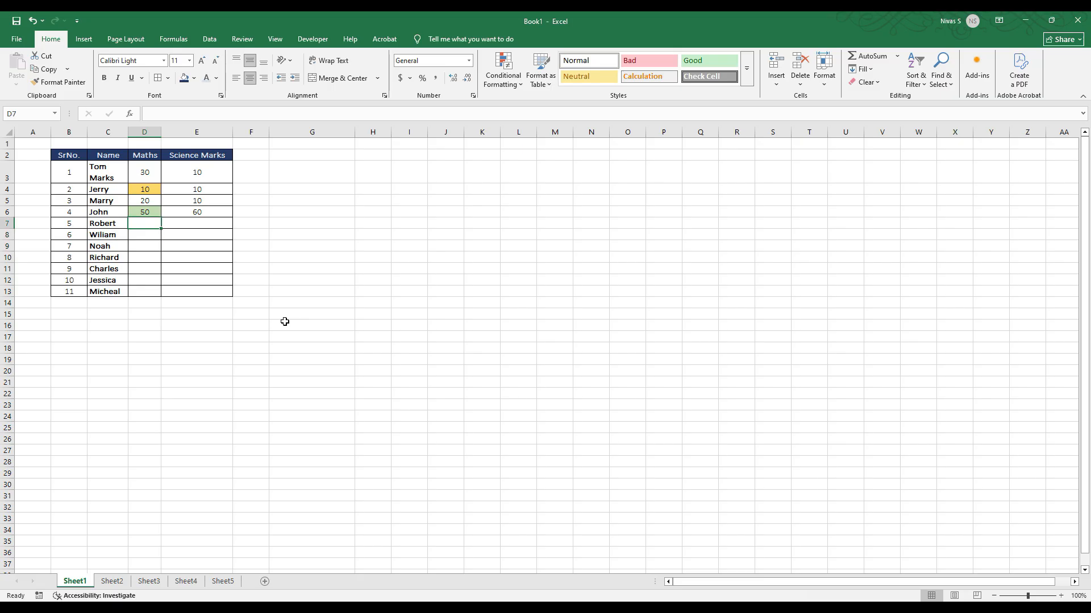
key("Right")
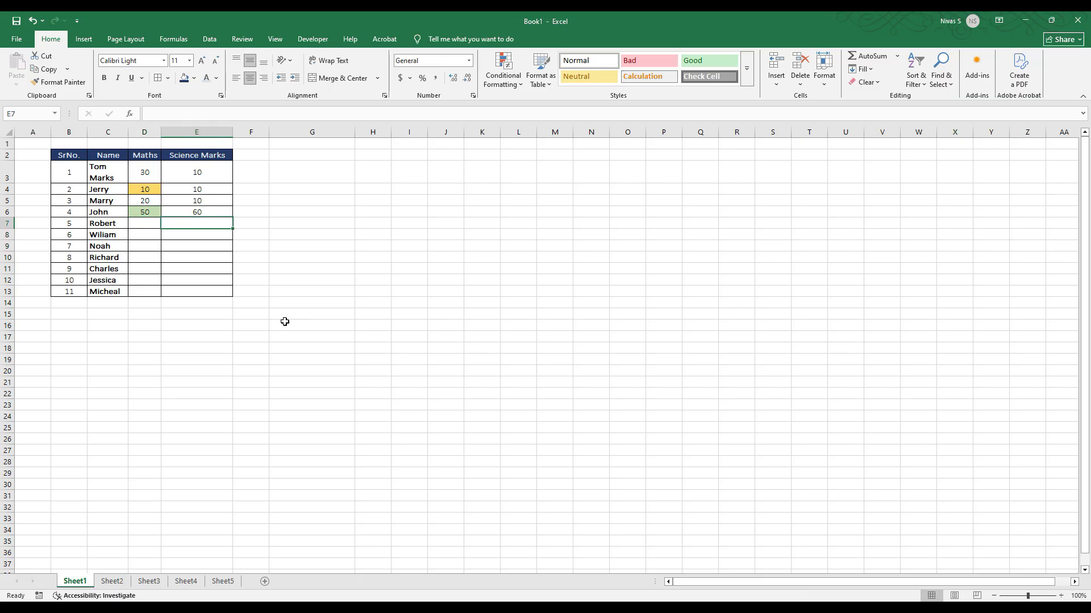
key("Up")
type("50")
key("Return")
Step: Fill in the missing Maths marks in D7:D13 with 40, 20, 15, 25, 45, 43 and 25
key("Left")
type("40")
key("Return")
type("20")
key("Return")
type("15")
key("Return")
type("25")
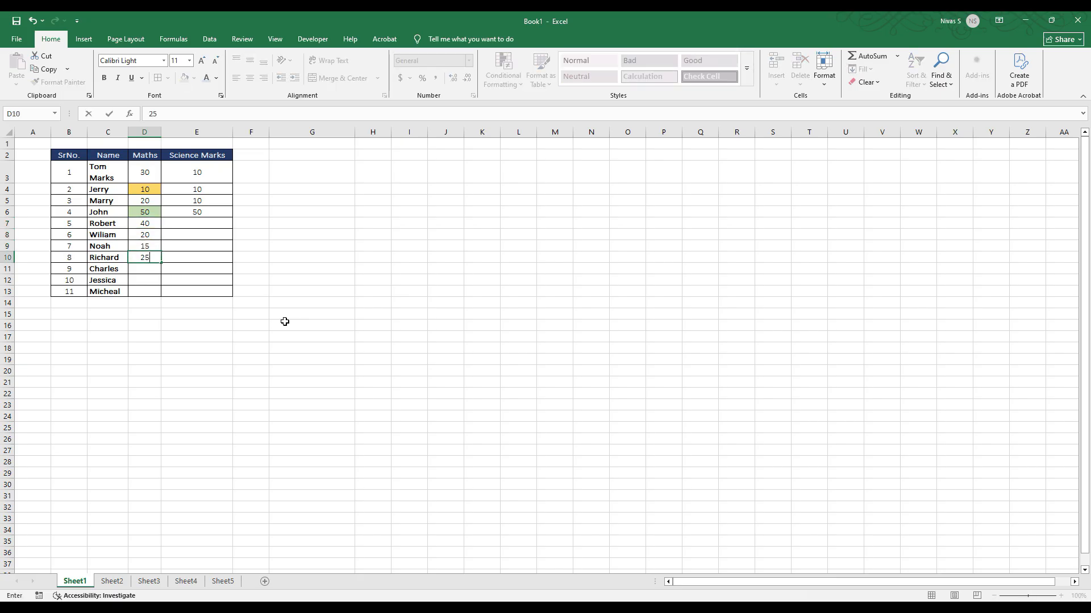
key("Return")
type("5")
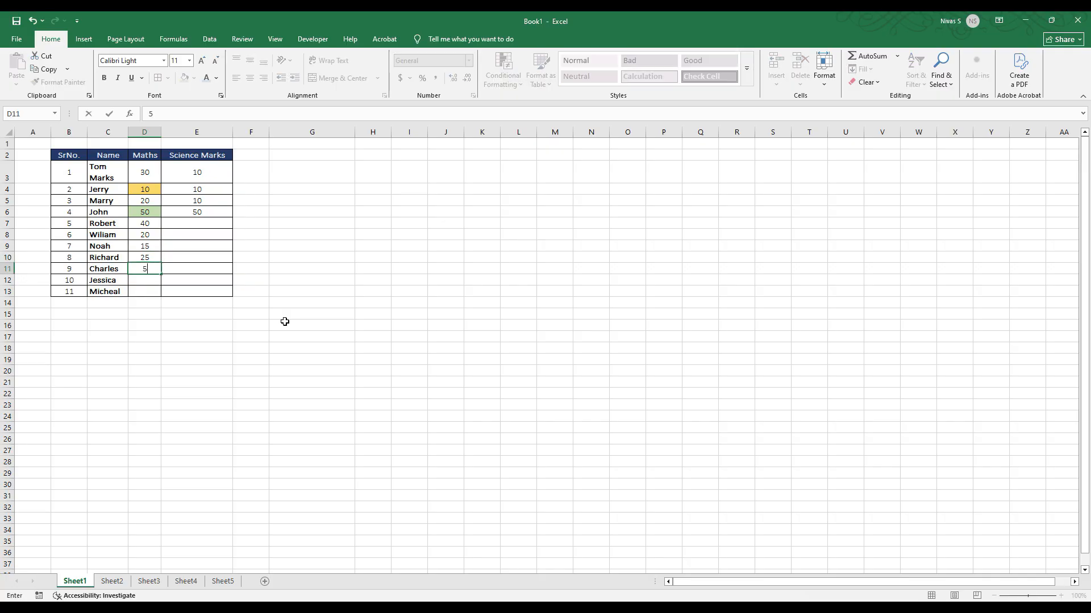
type("45")
key("Return")
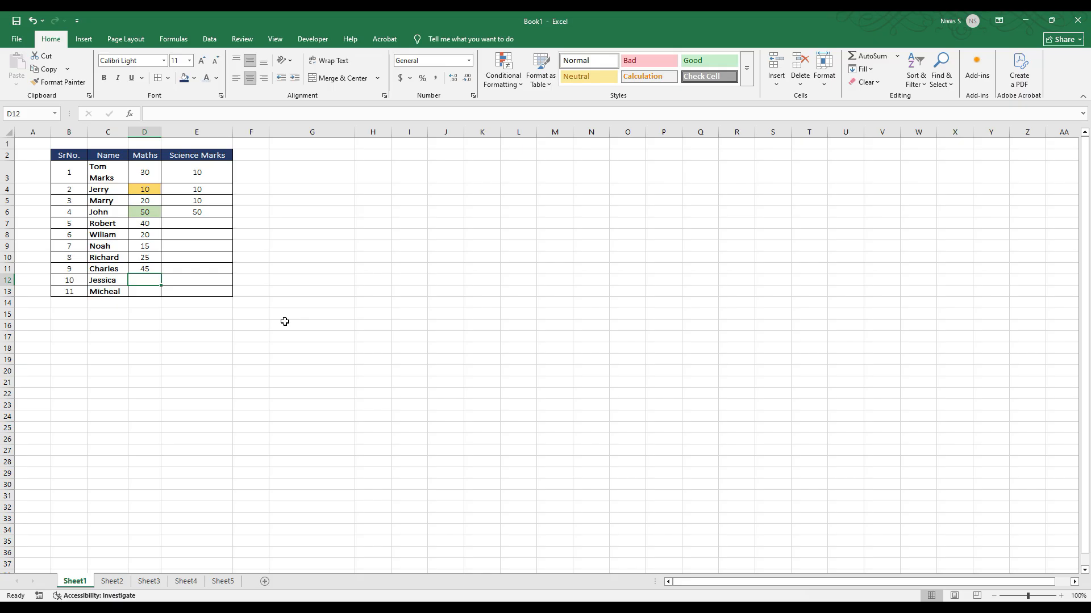
type("43")
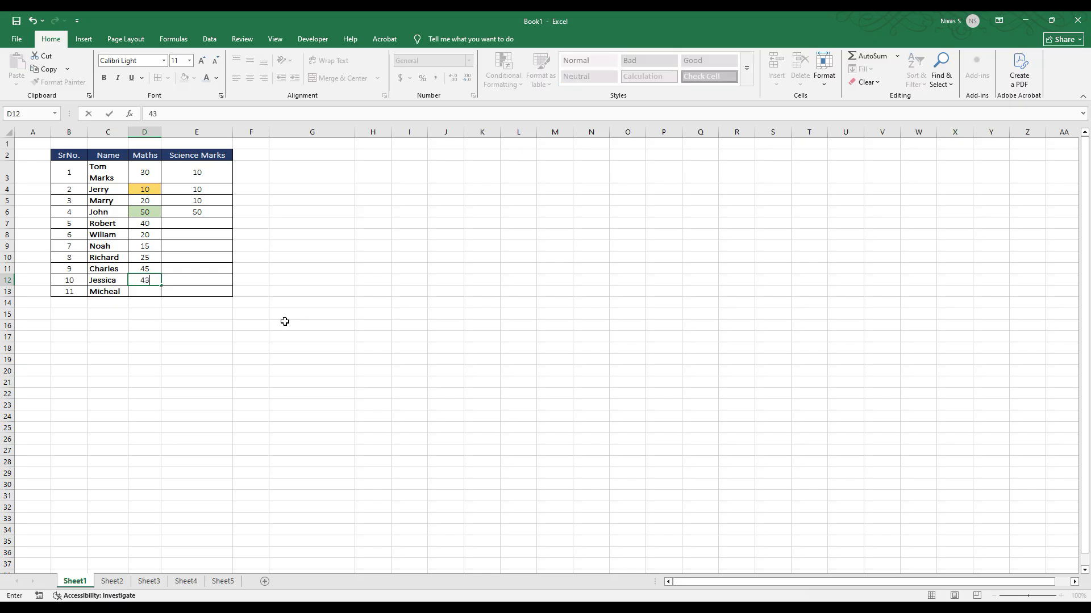
key("Return")
type("25")
key("Return")
Step: Fill in the missing Science marks in E7:E13 with 34, 50, 24, 40, 29, 34 and 33
left_click(196, 224)
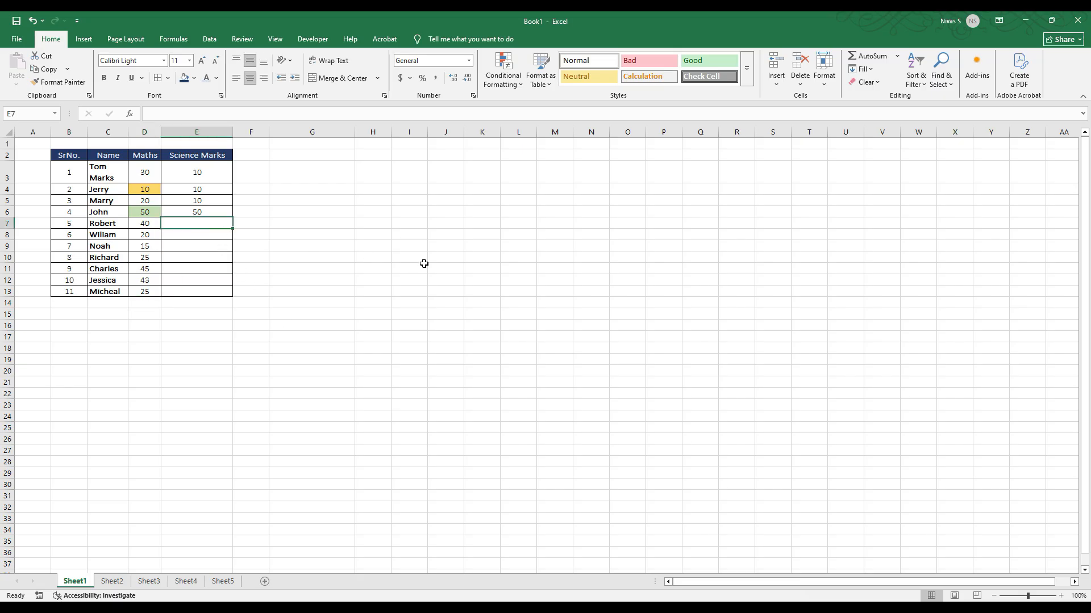
type("34")
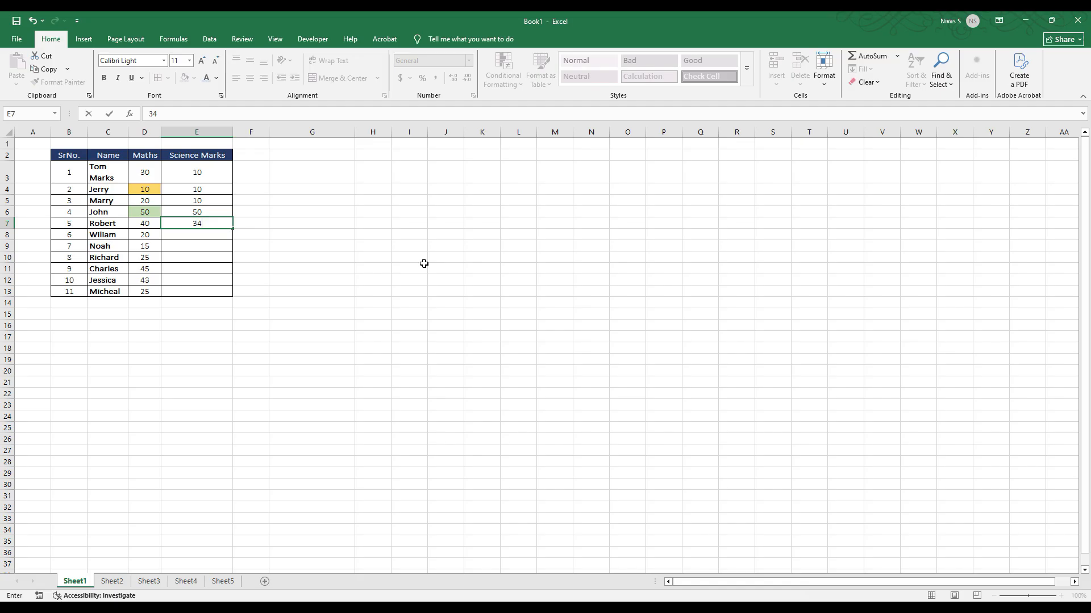
key("Return")
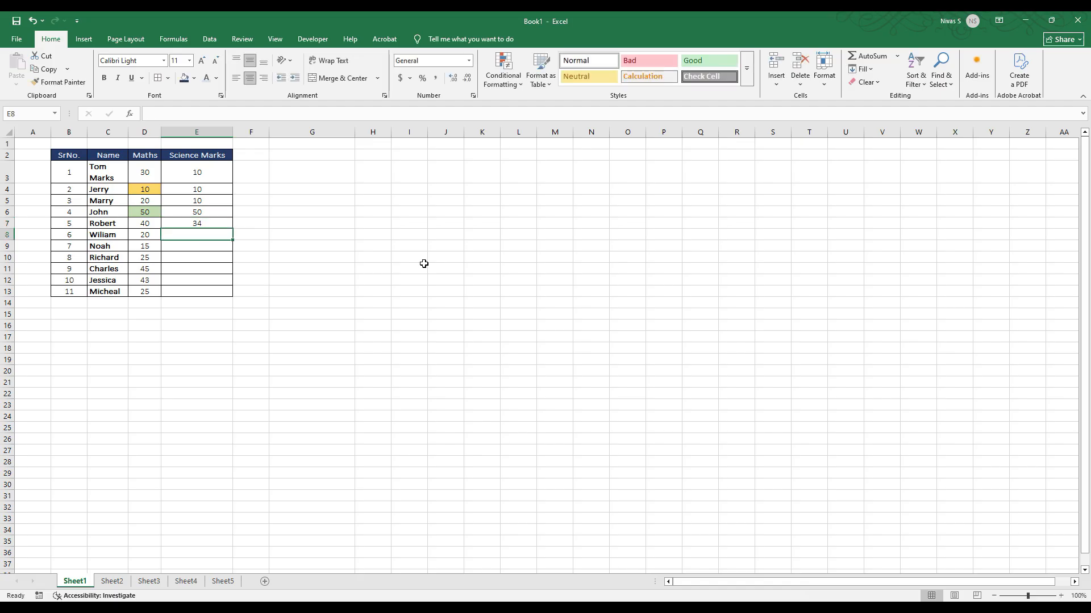
type("50")
key("Return")
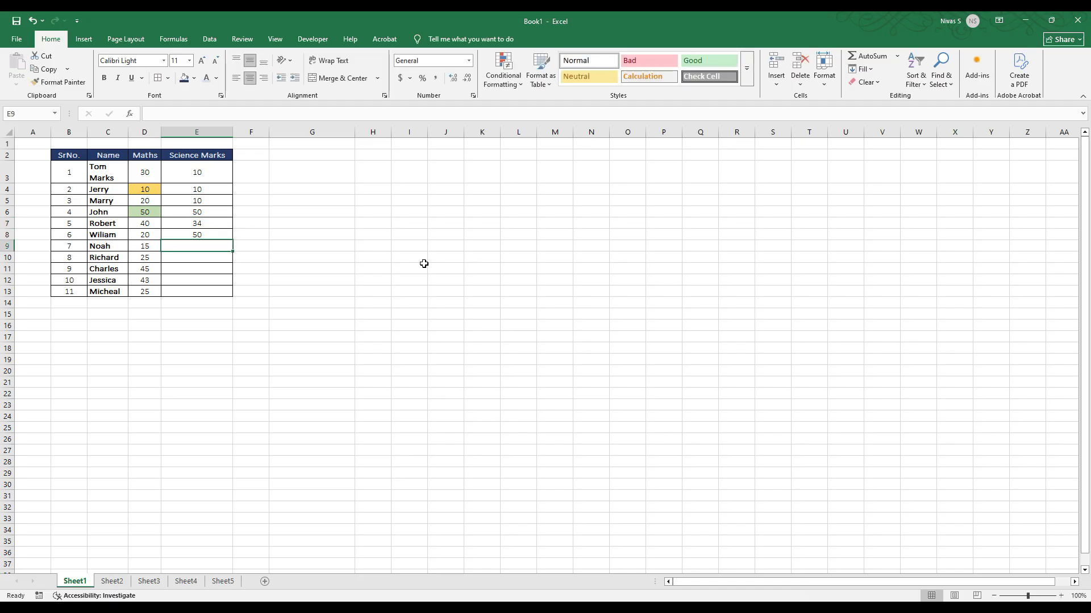
type("24")
key("Return")
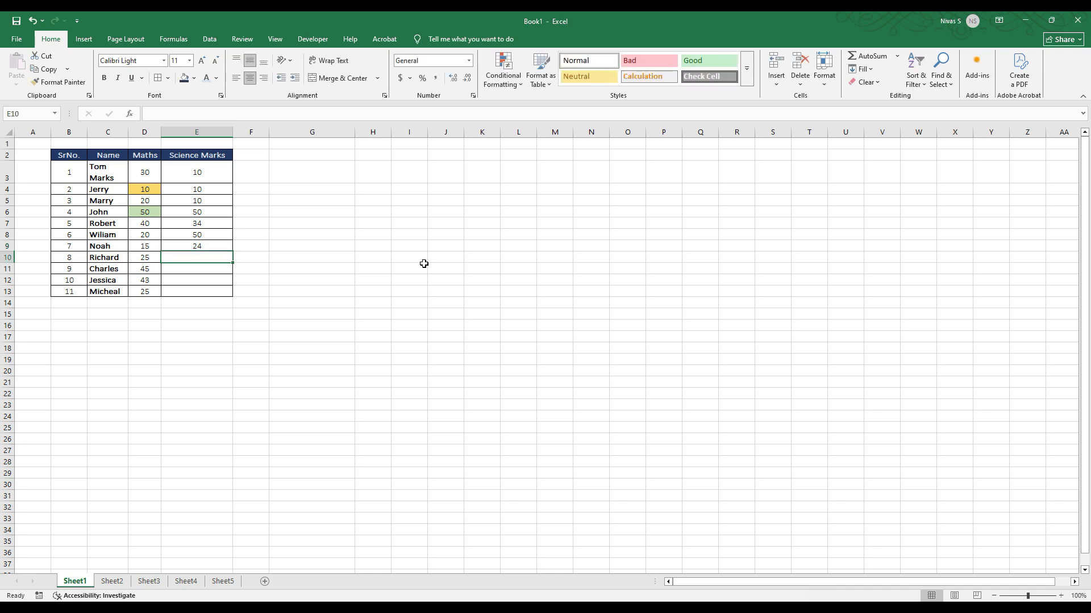
type("40")
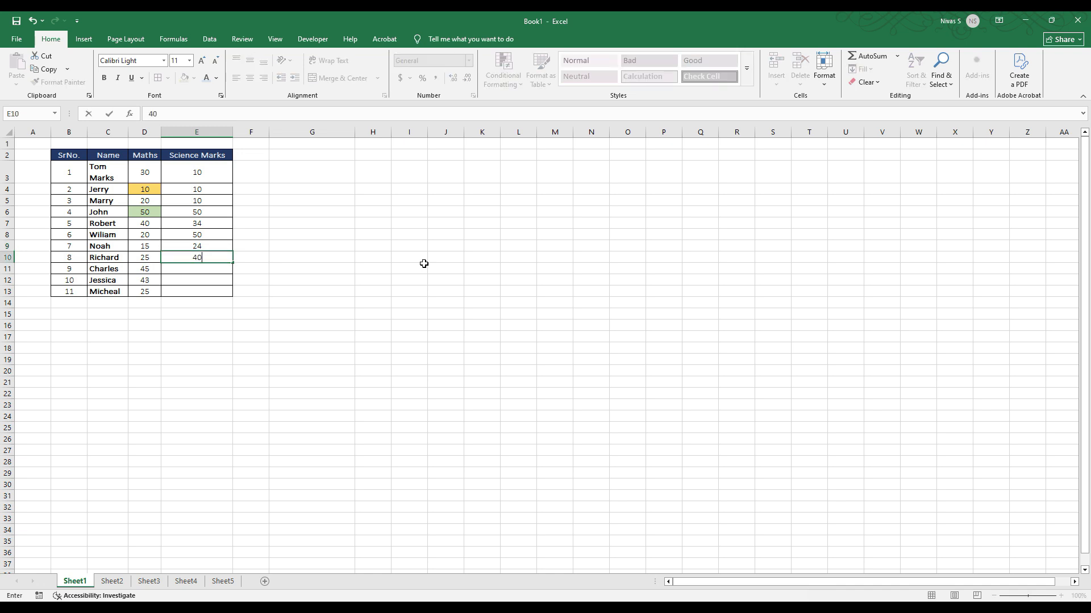
key("Return")
type("2")
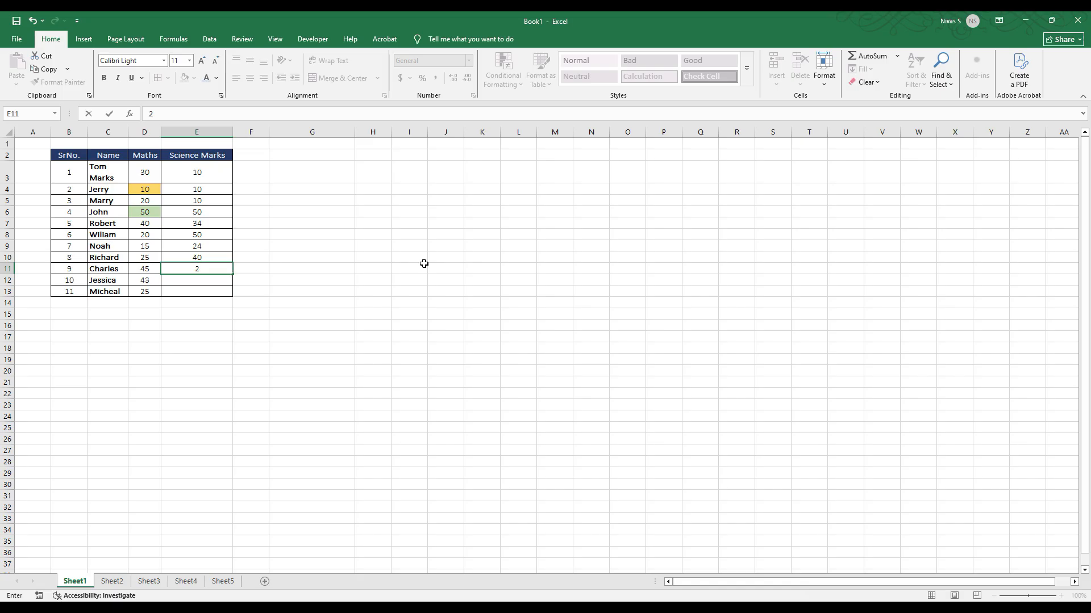
type("9")
key("Return")
type("34")
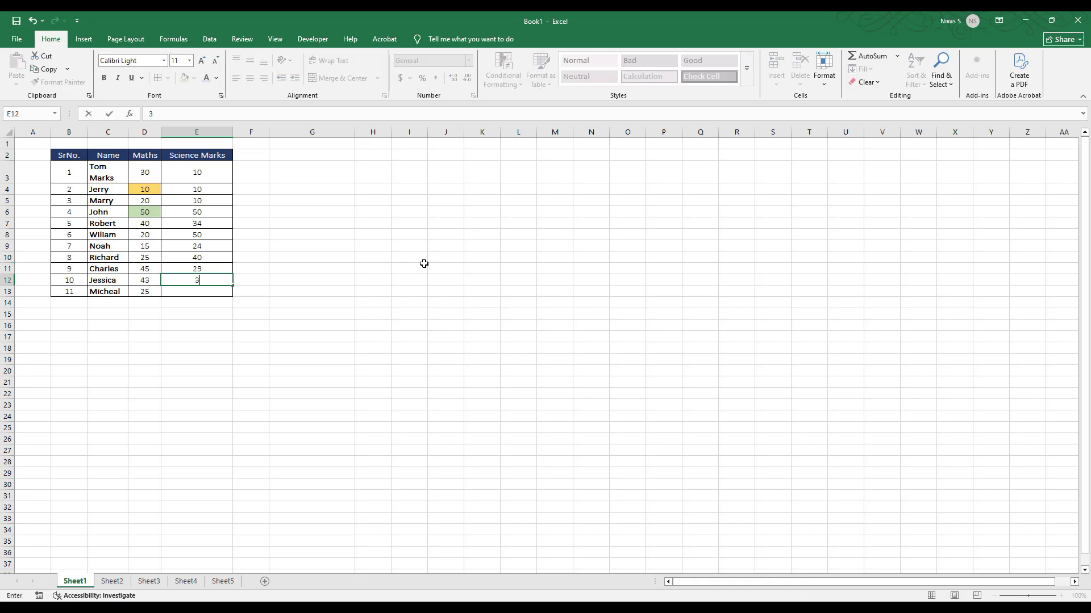
key("Return")
type("33")
key("Return")
Step: Shorten the header in E2 to "Science" and auto-fit the width of column E
left_click(214, 153)
left_click(245, 114)
key("BackSpace")
key("BackSpace")
key("BackSpace")
key("BackSpace")
key("BackSpace")
key("BackSpace")
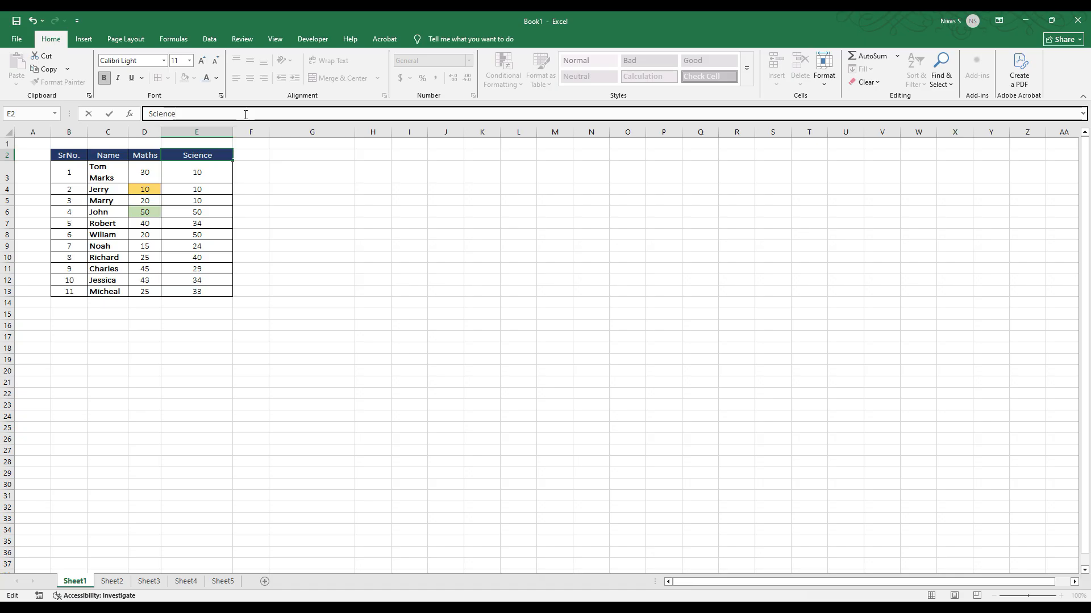
key("Return")
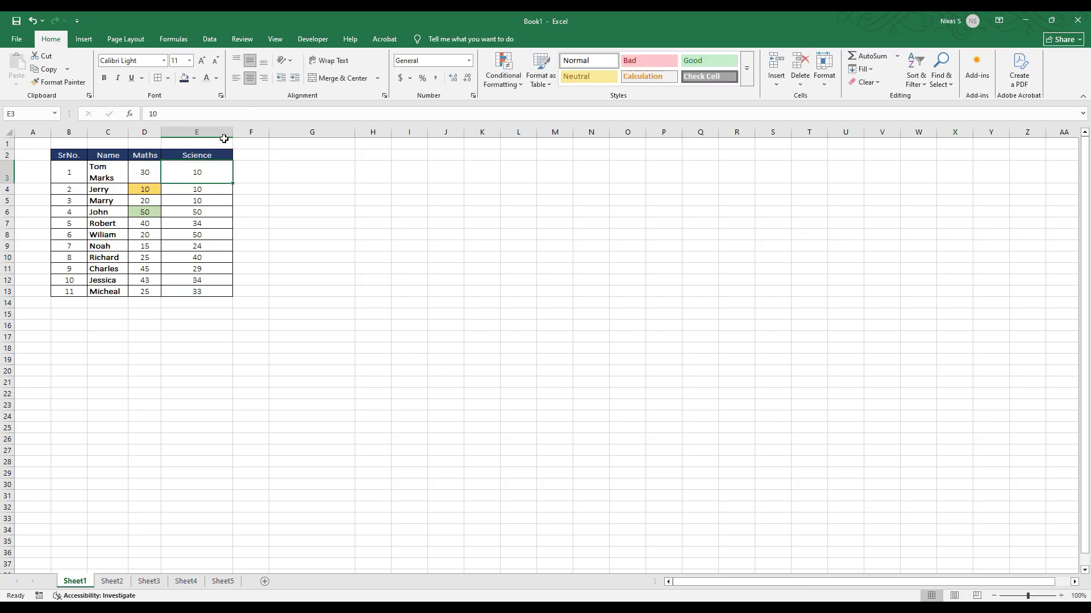
double_click(233, 132)
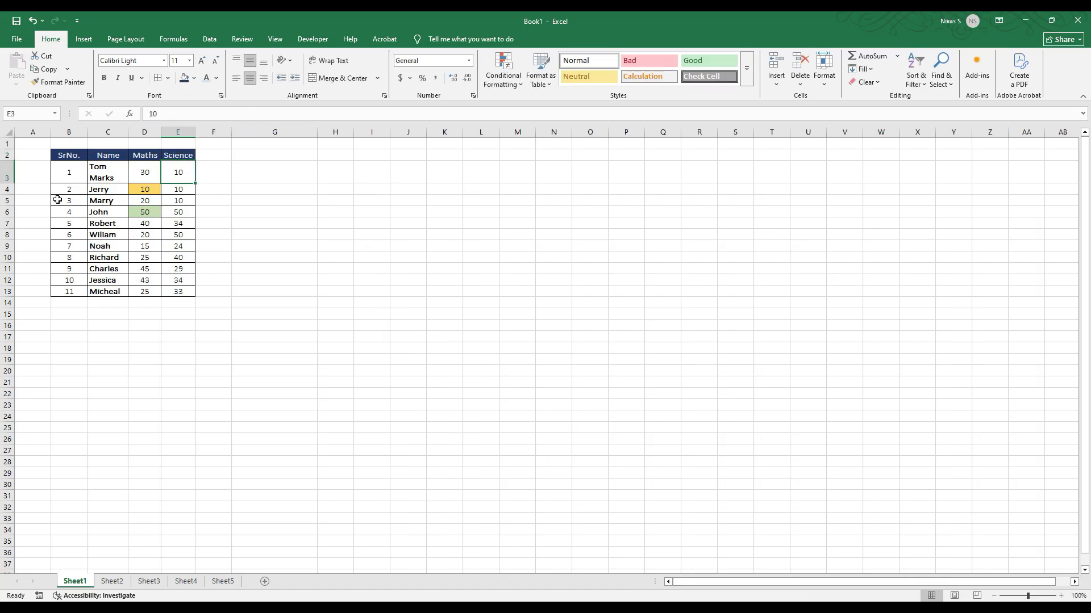
Step: Remove the word "Marks" from the first student's name in C3
double_click(116, 177)
left_click_drag(122, 180, 74, 176)
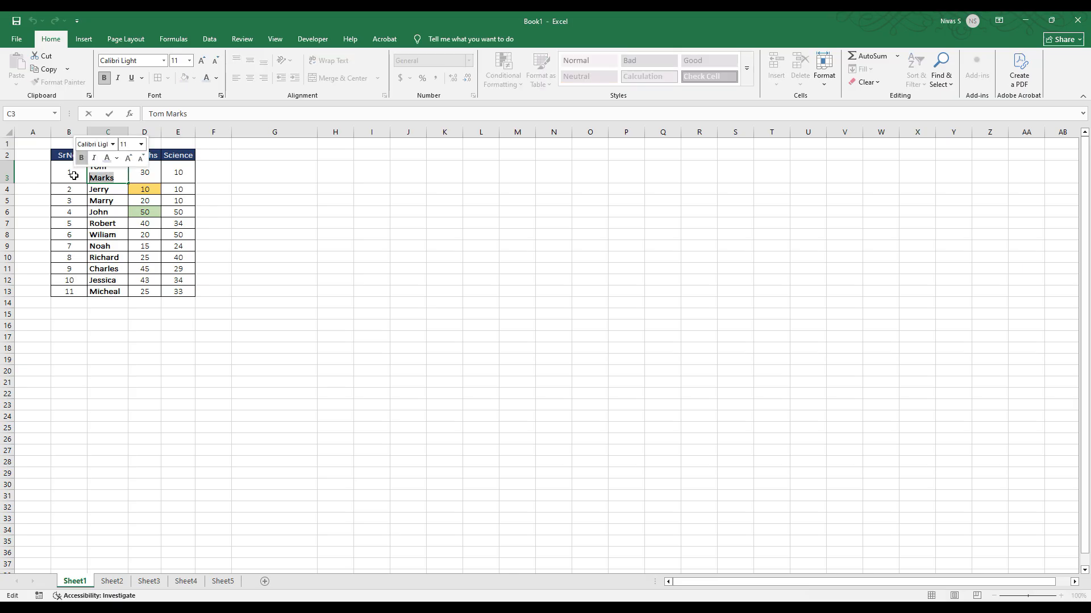
key("BackSpace")
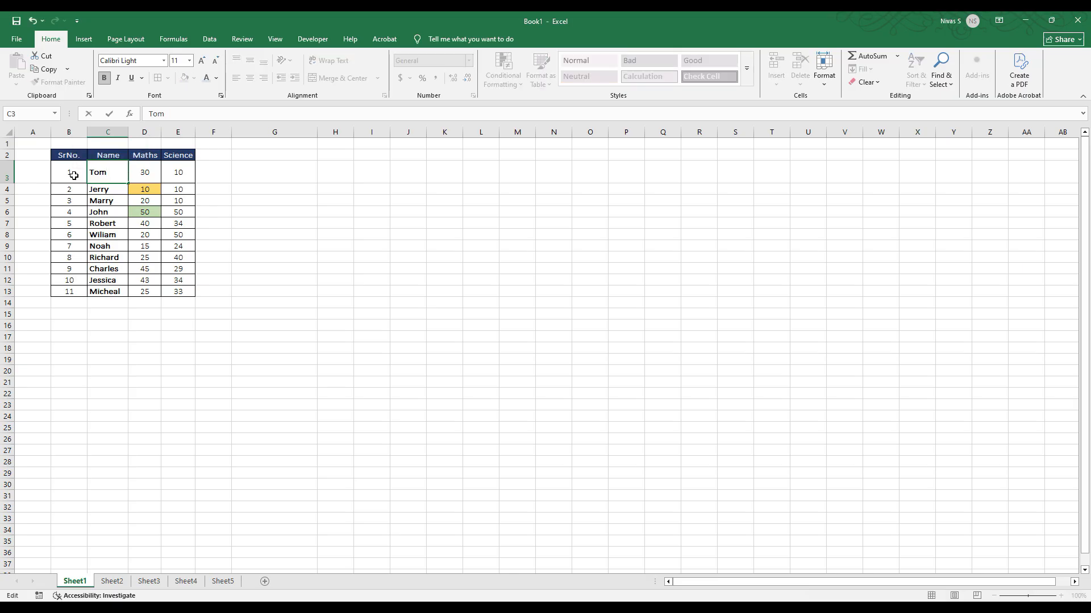
key("Return")
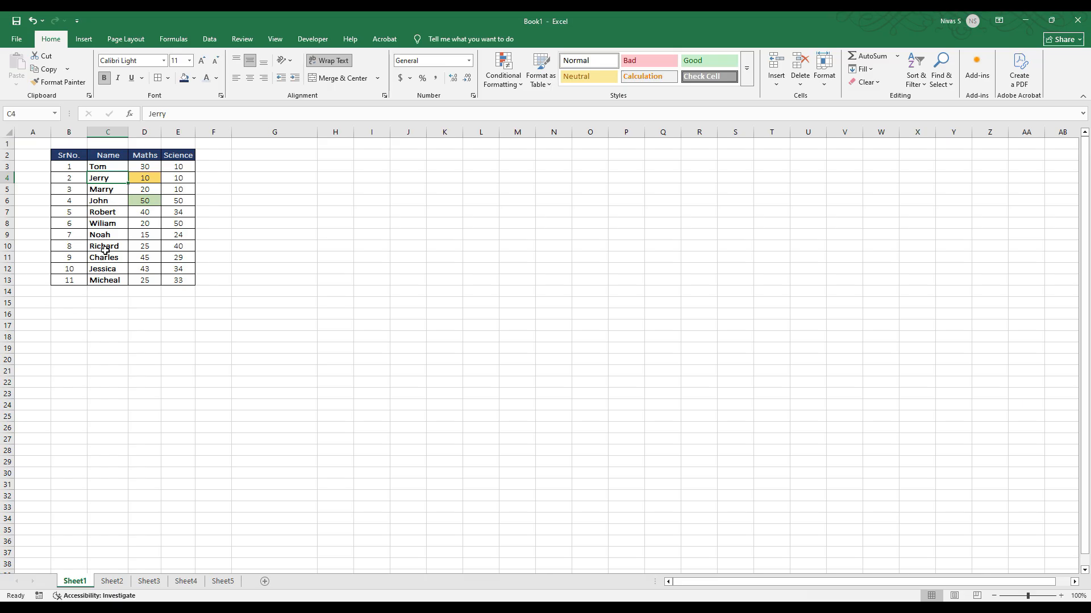
Step: Enter the label "Total" in C14, below the last student's name
left_click(137, 301)
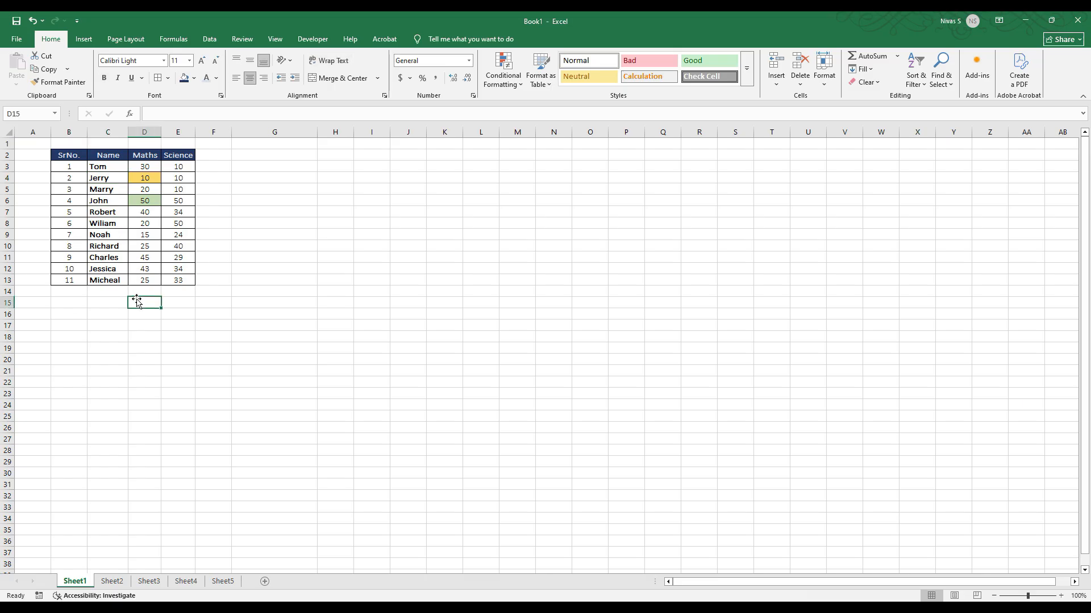
left_click(113, 291)
type("Tomto")
key("BackSpace")
key("BackSpace")
type("ota")
key("Tab")
key("Left")
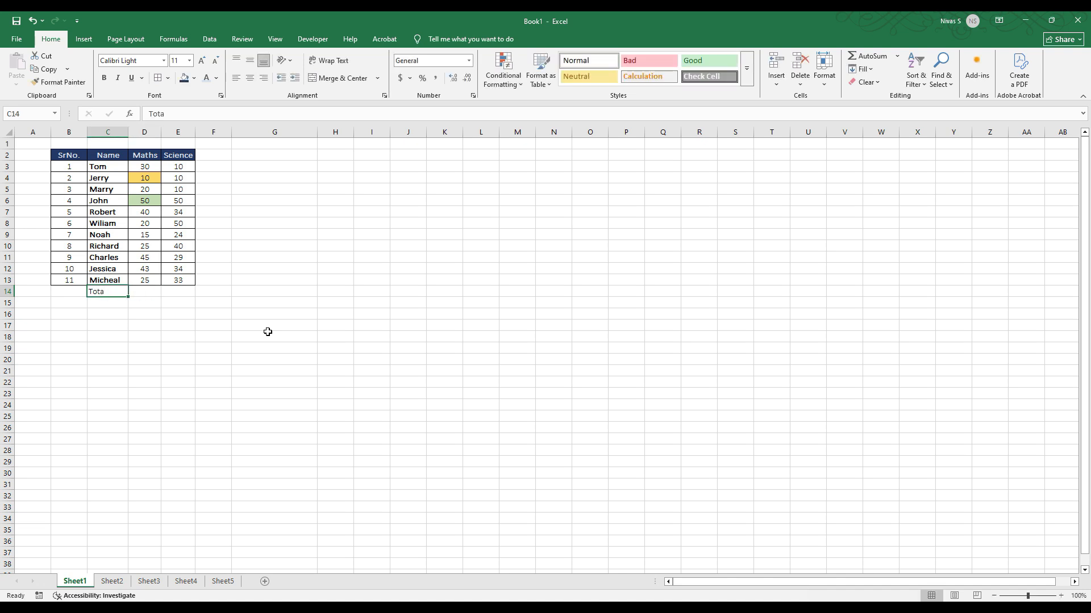
key("F2")
type("l")
key("Tab")
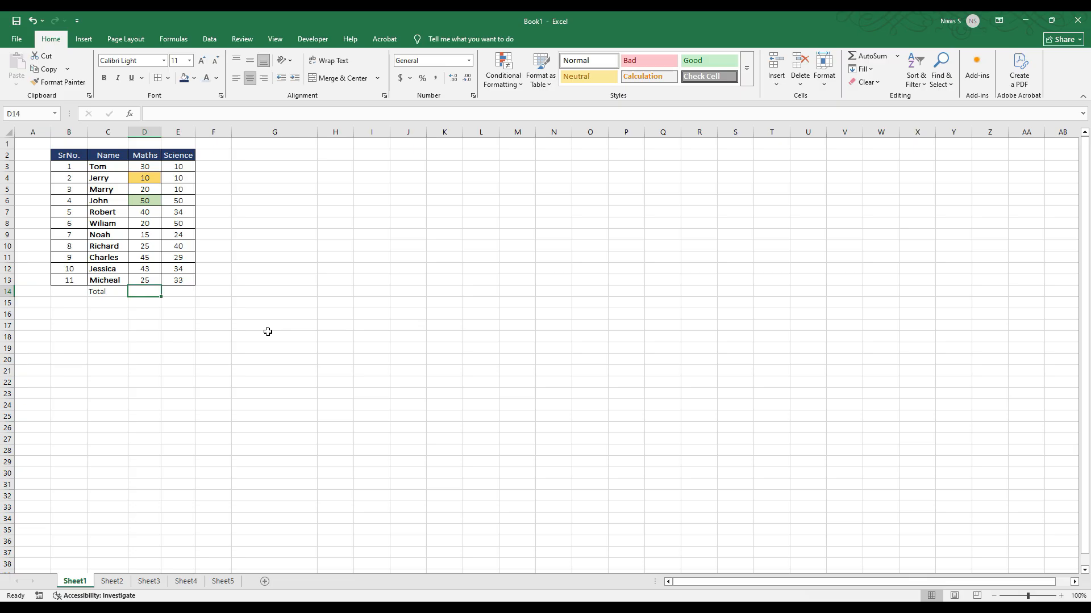
Step: Total the Maths marks in D14 with AutoSum over D3:D13
type("=")
left_click(134, 307)
key("Up")
left_click(863, 55)
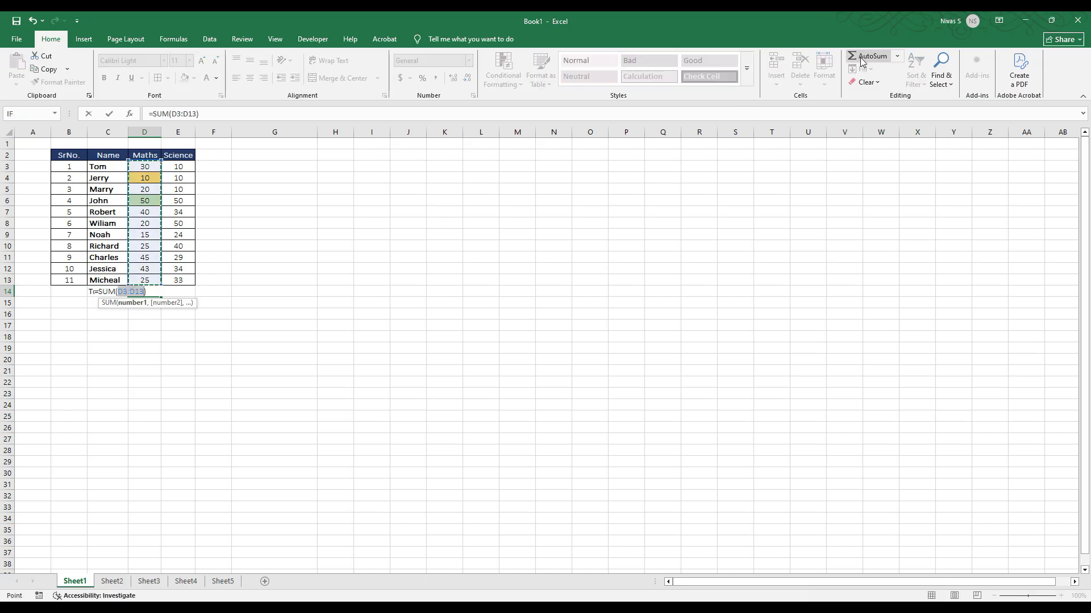
left_click(863, 59)
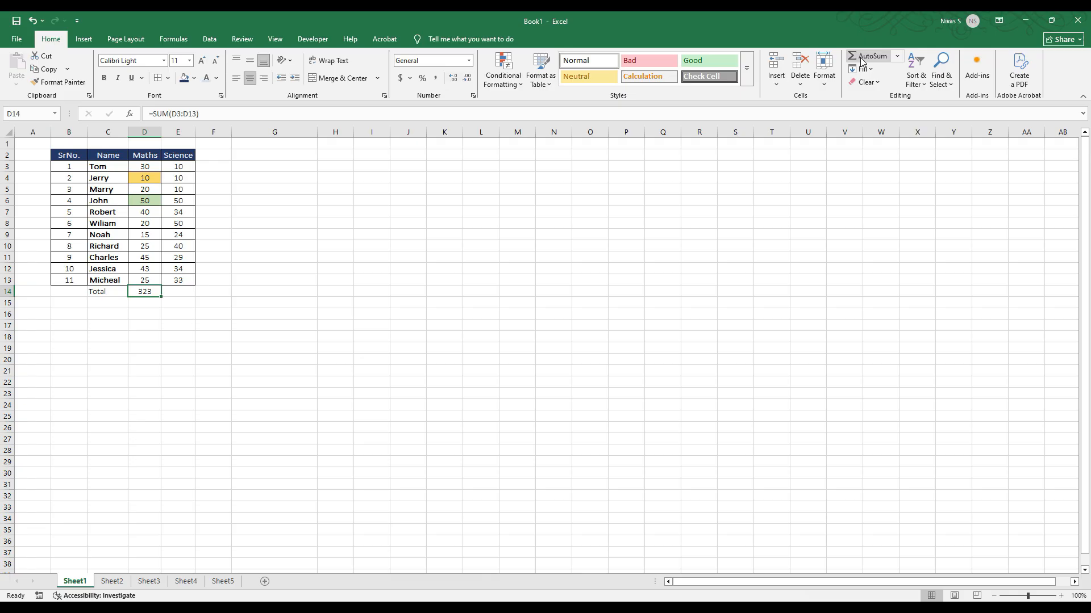
Step: Enter the formula =SUM(E3:E13) in E14 to total the Science marks, and clear the cell again
left_click(184, 292)
type("=")
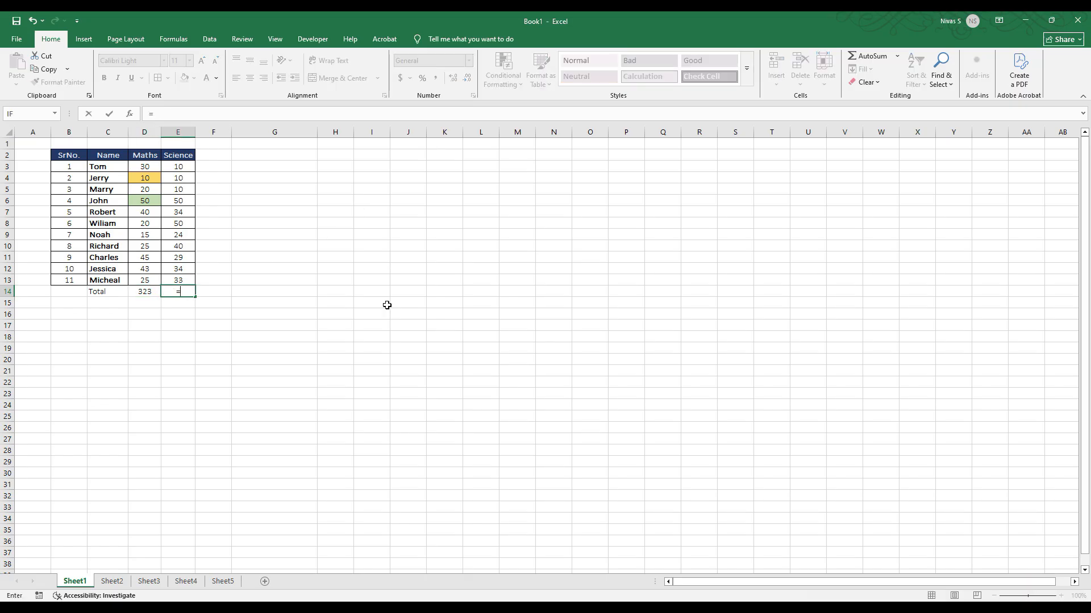
type("sum")
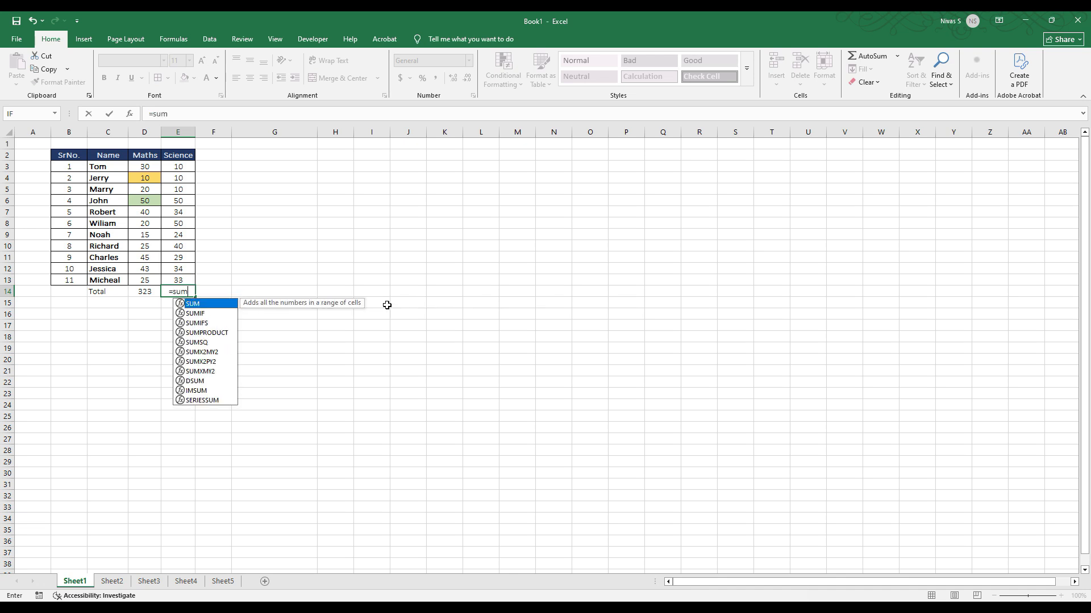
type("(")
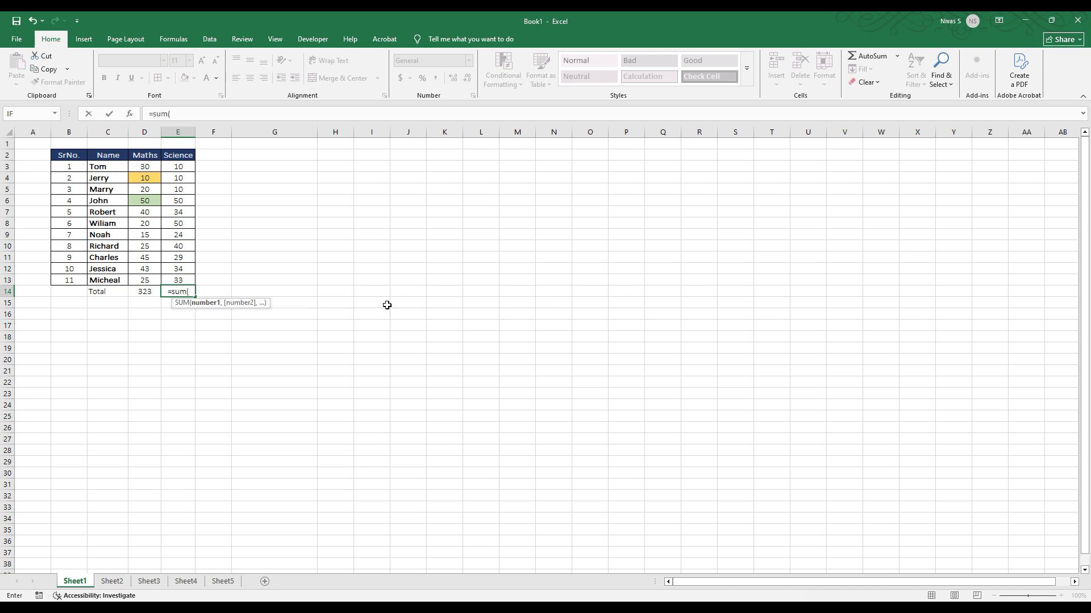
left_click_drag(180, 166, 182, 281)
type(")")
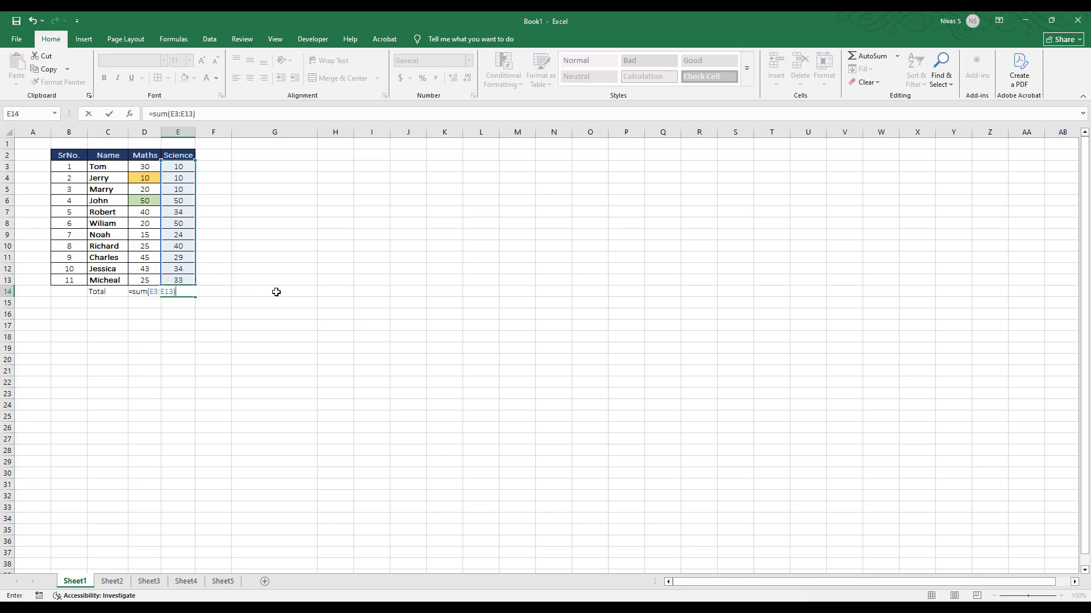
key("Return")
key("Up")
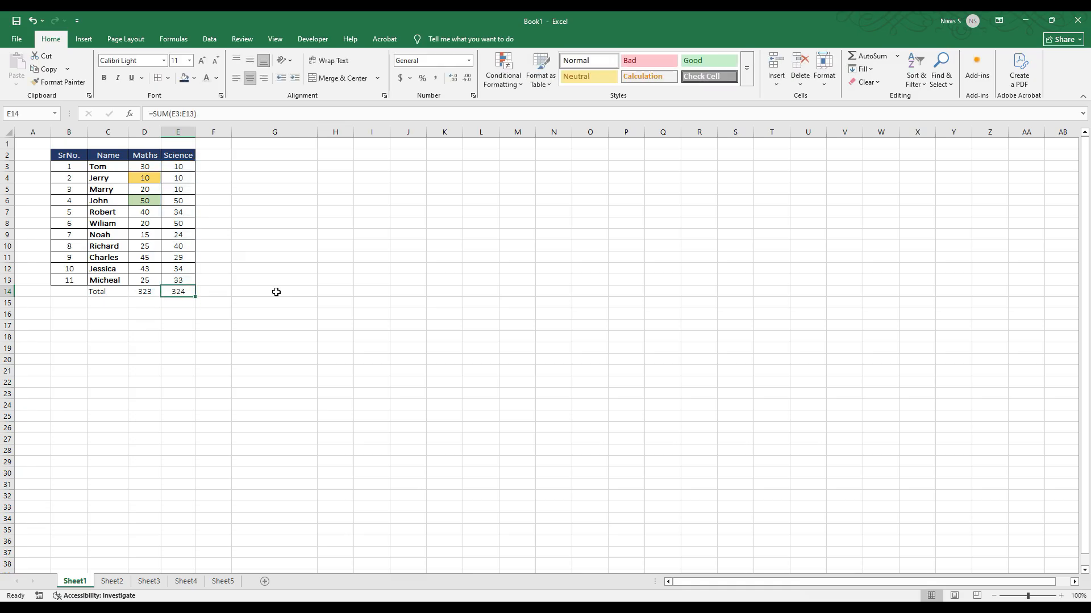
key("Delete")
left_click(167, 337)
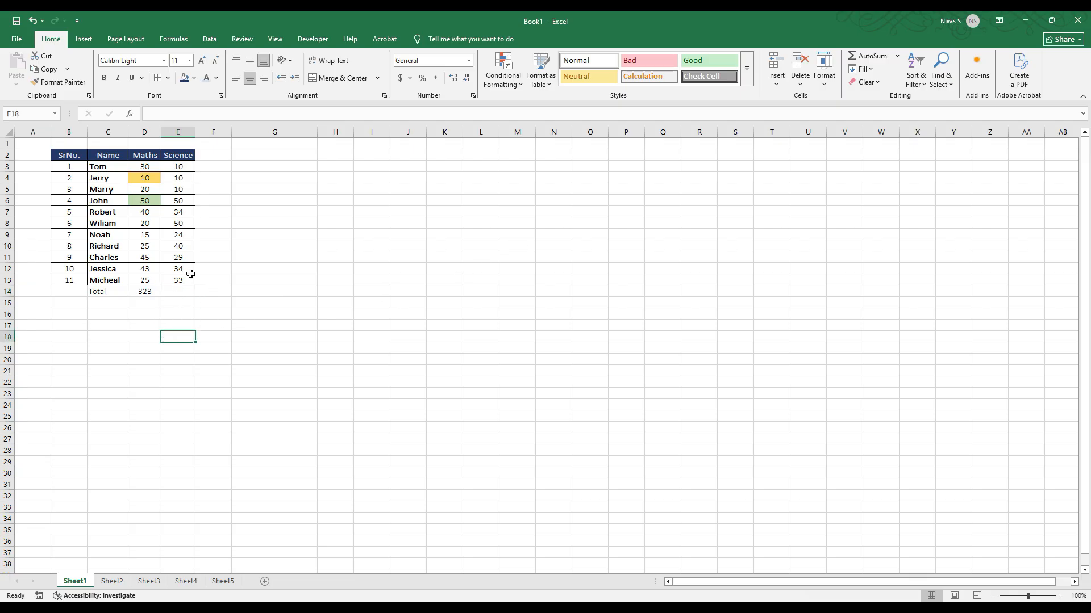
Step: Total the Science marks in E14 with AutoSum over E3:E13
left_click(178, 290)
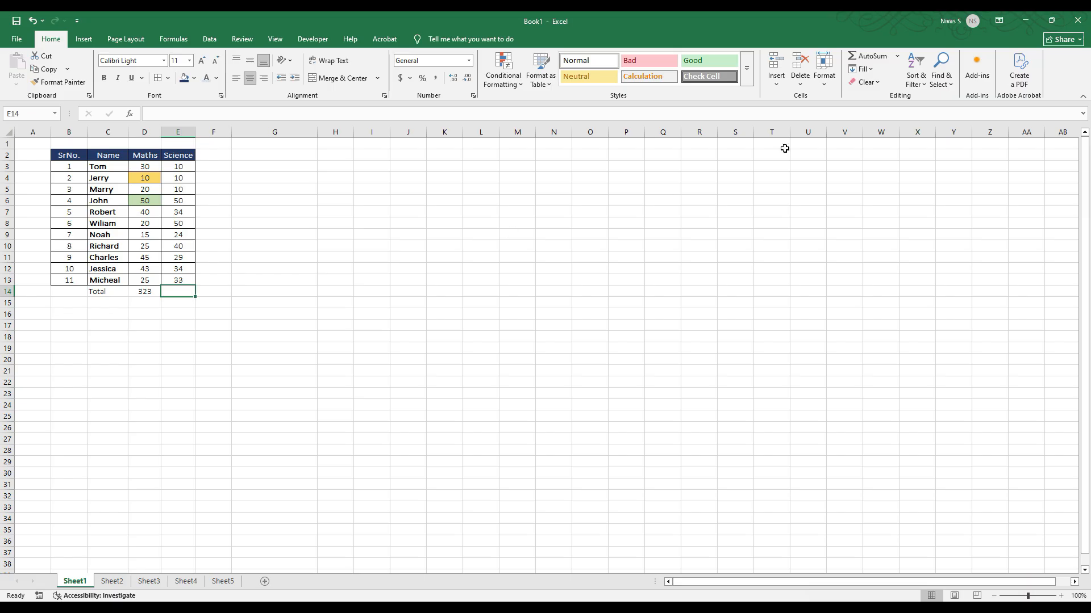
left_click(865, 57)
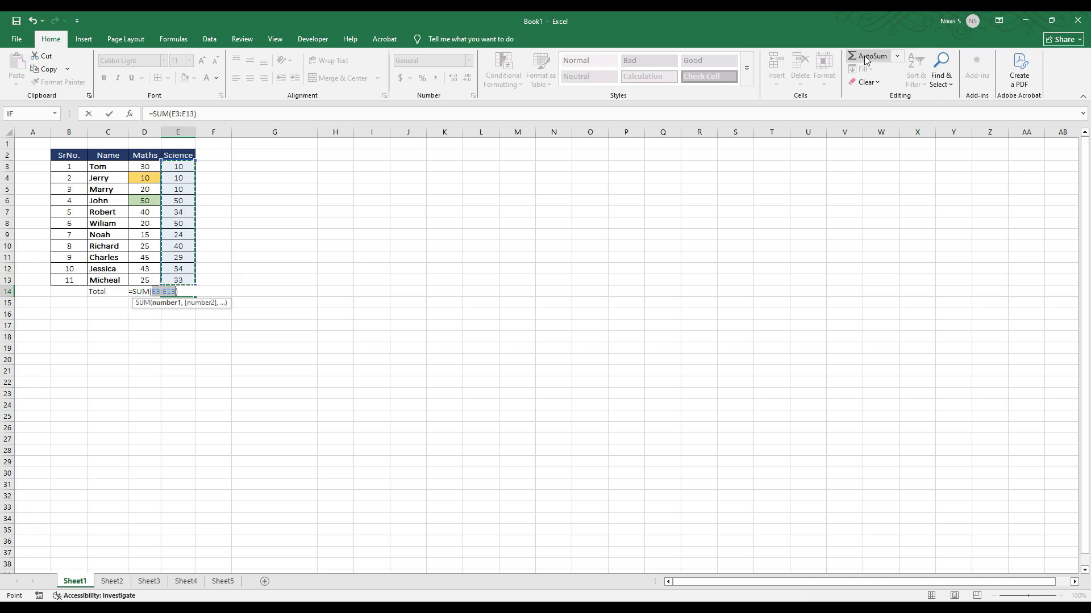
key("Return")
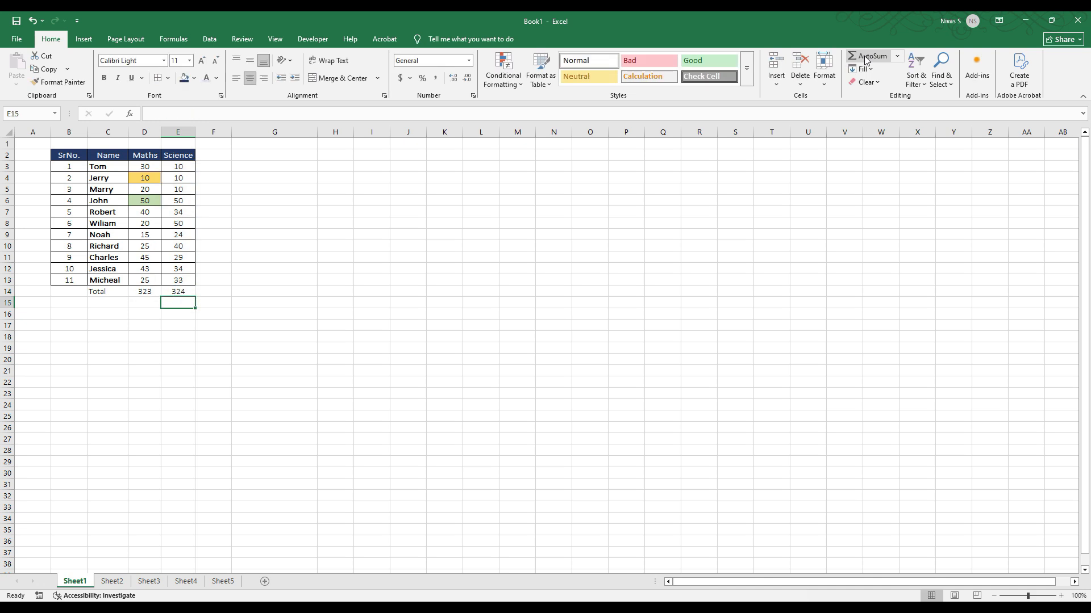
Step: Make the total row B14:E14 bold and check the sum formulas in D14 and E14
left_click(79, 291)
left_click_drag(79, 291, 179, 290)
key("ctrl+b")
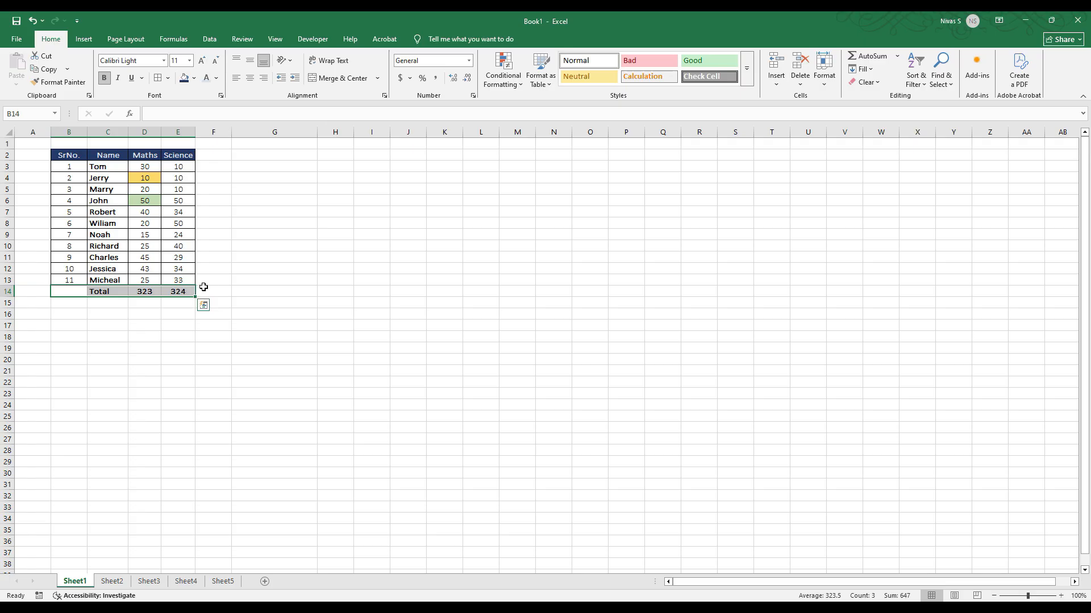
left_click(122, 334)
left_click(151, 290)
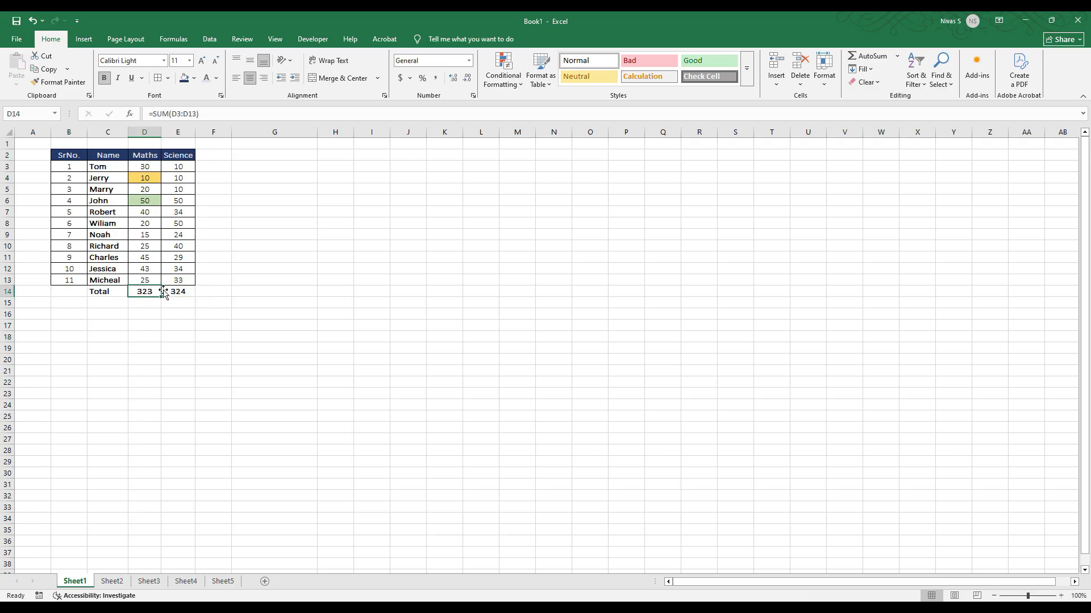
left_click(185, 292)
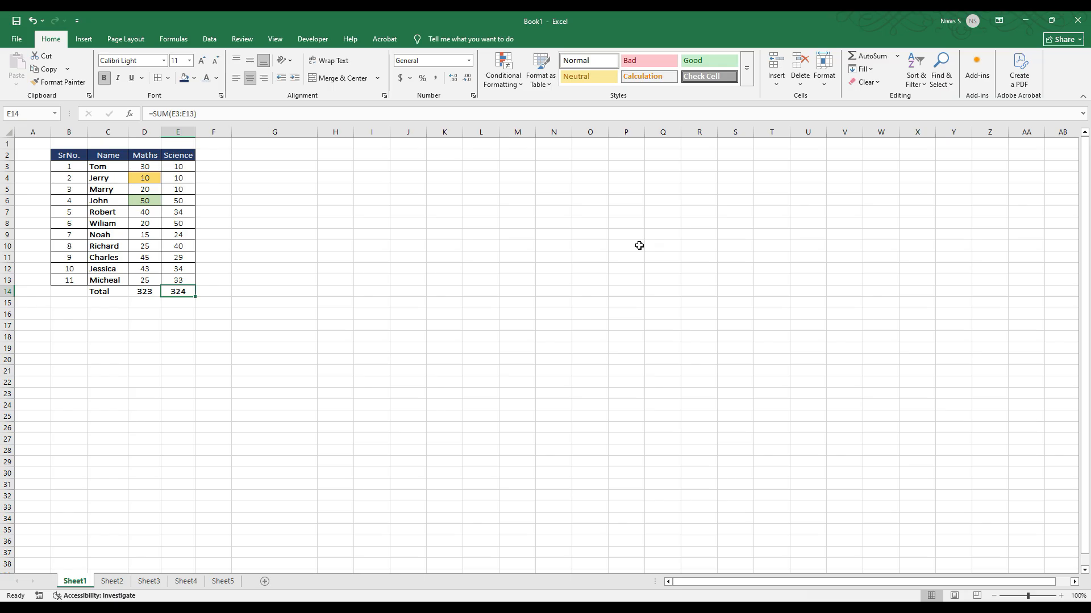
Step: Apply all borders to the total row B14:E14
left_click_drag(81, 290, 178, 290)
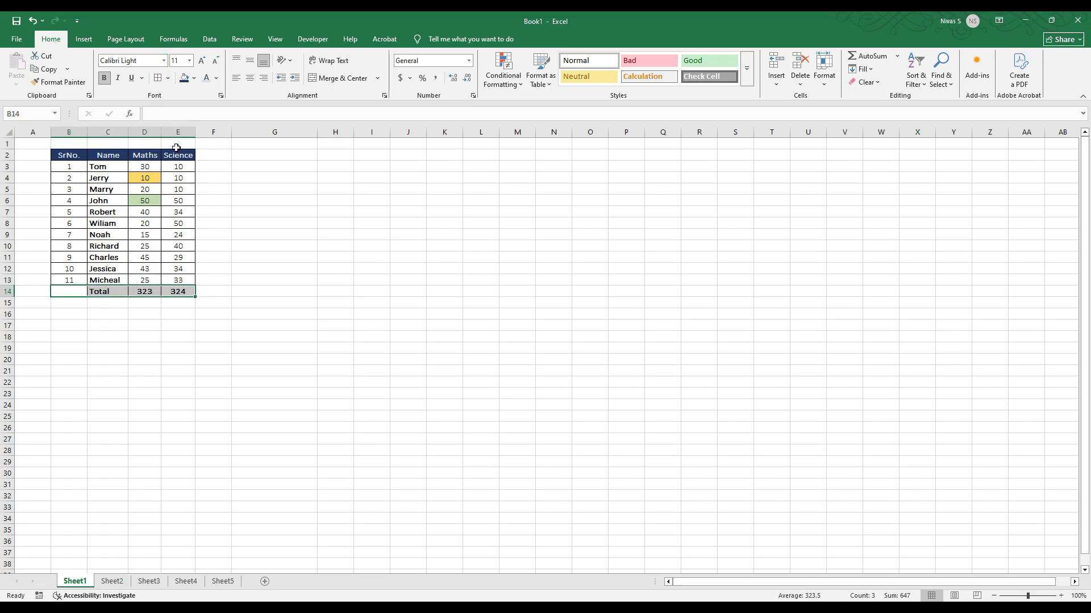
left_click(101, 325)
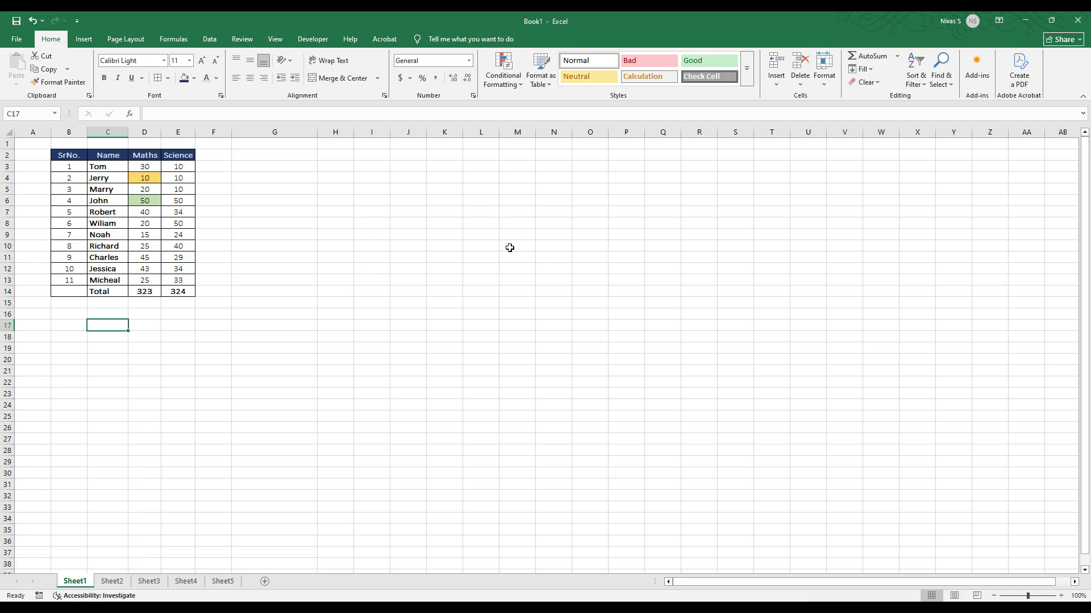
left_click(83, 38)
left_click(126, 39)
left_click(174, 39)
left_click(242, 38)
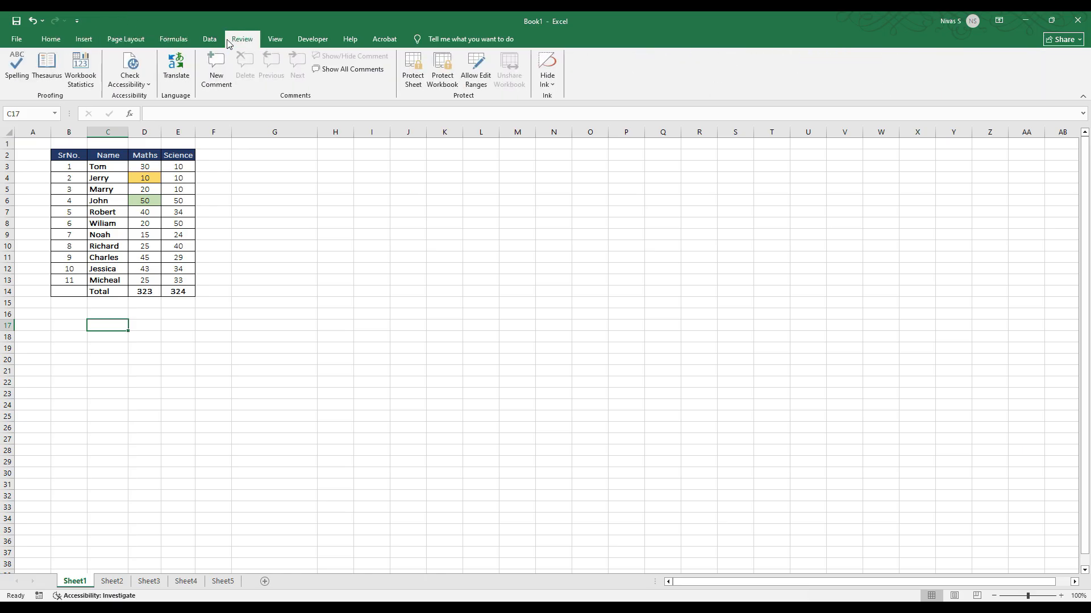
left_click(60, 41)
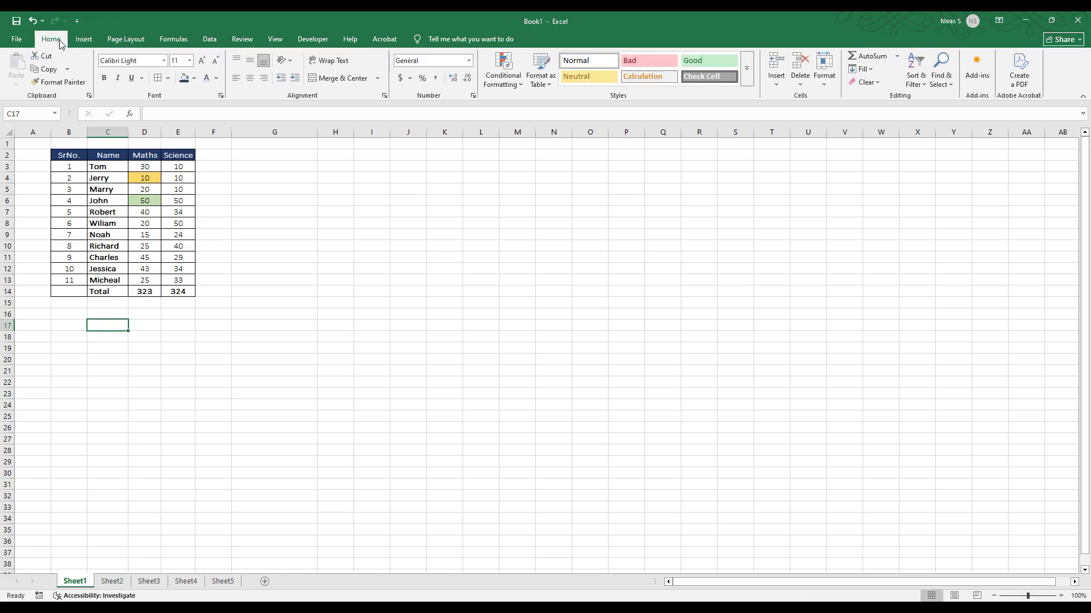
Step: Examine the print preview of the marks sheet and return to the worksheet
left_click(16, 41)
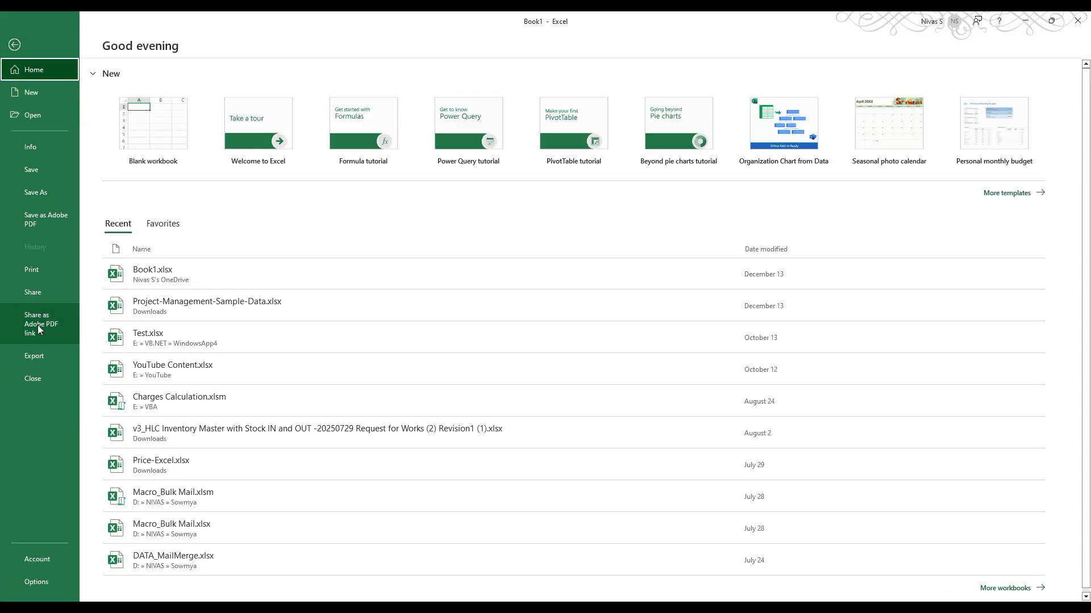
left_click(32, 270)
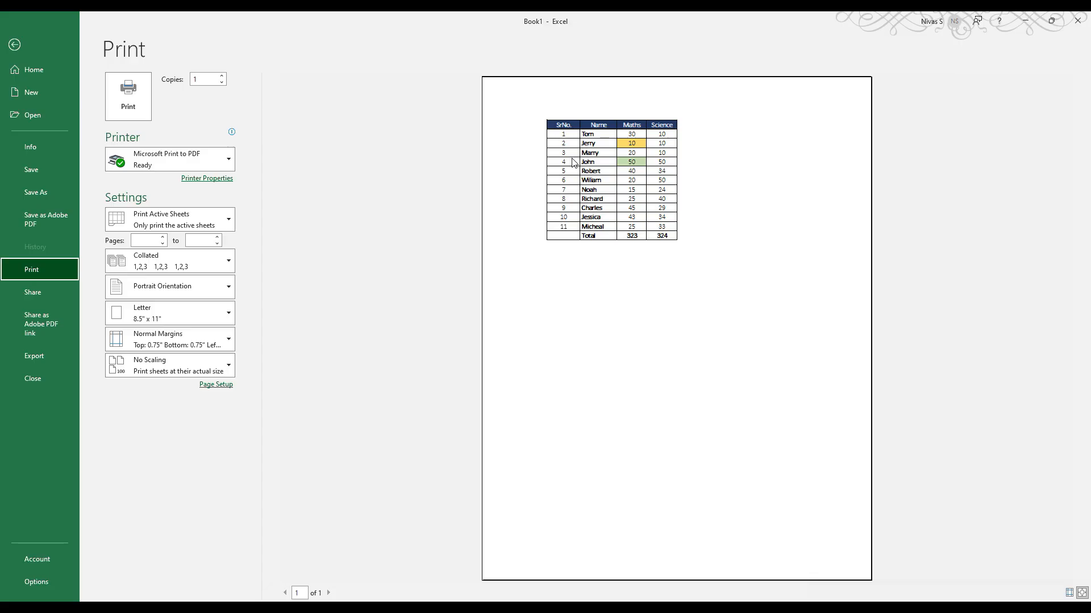
key("Escape")
Step: Remove all borders from the marks table B2:E14 and check how it looks in the print preview
left_click_drag(64, 159, 180, 292)
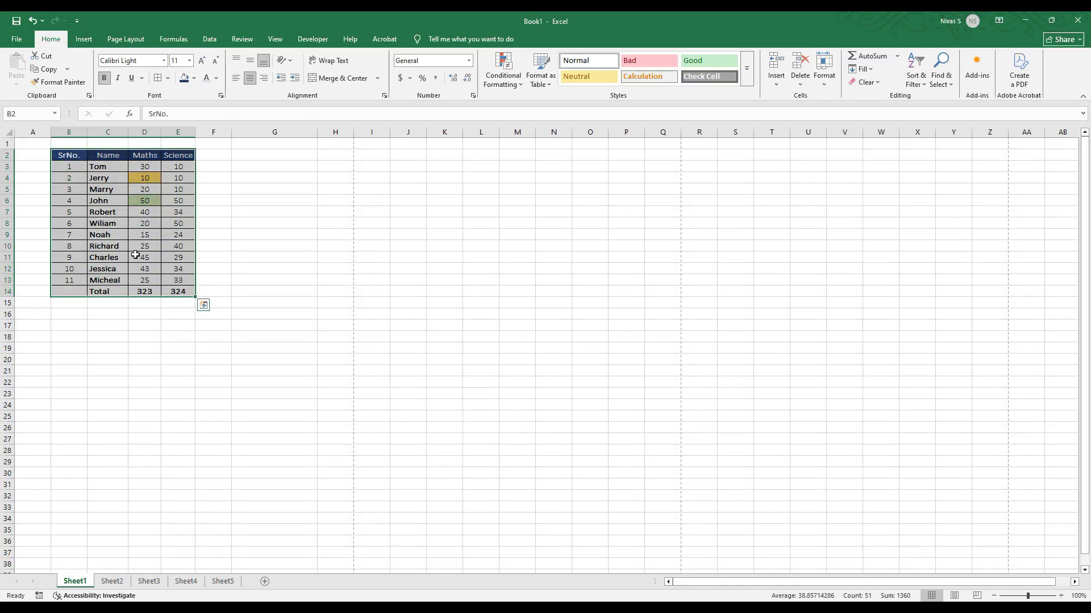
left_click(169, 79)
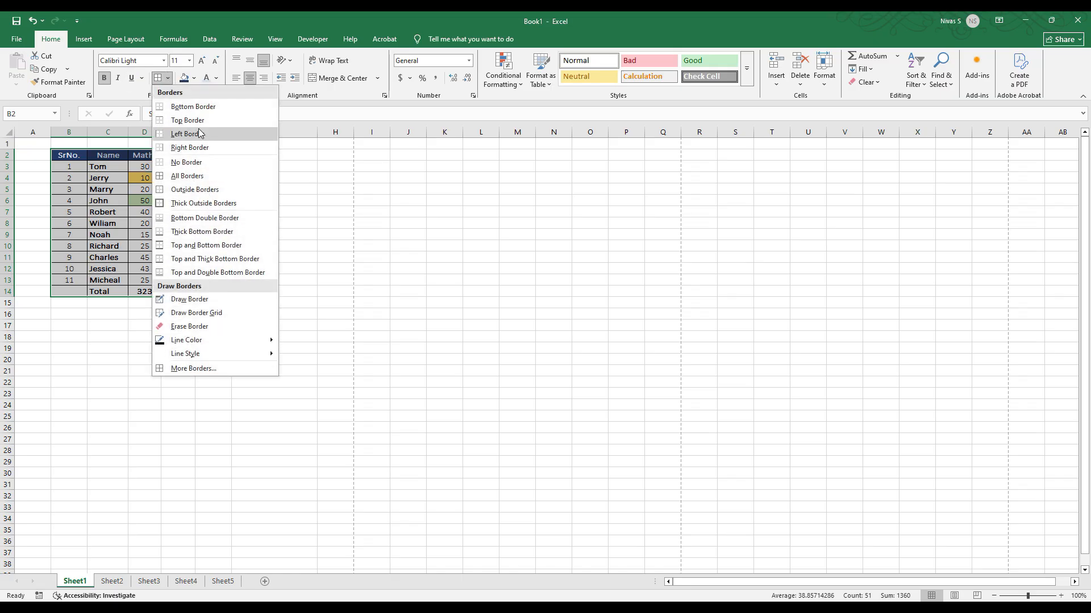
left_click(185, 163)
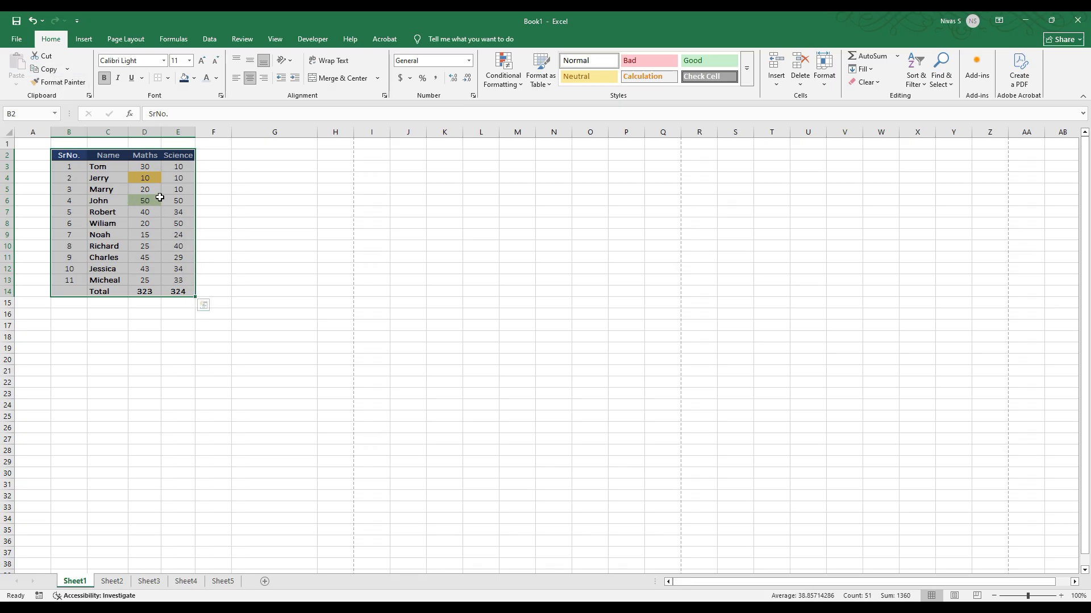
key("ctrl+p")
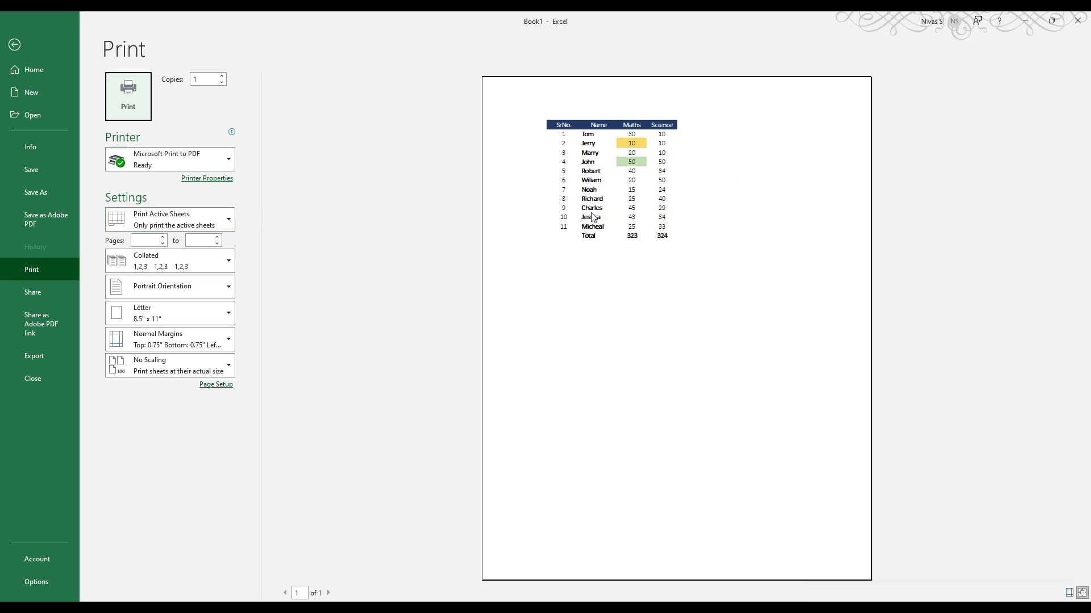
key("Escape")
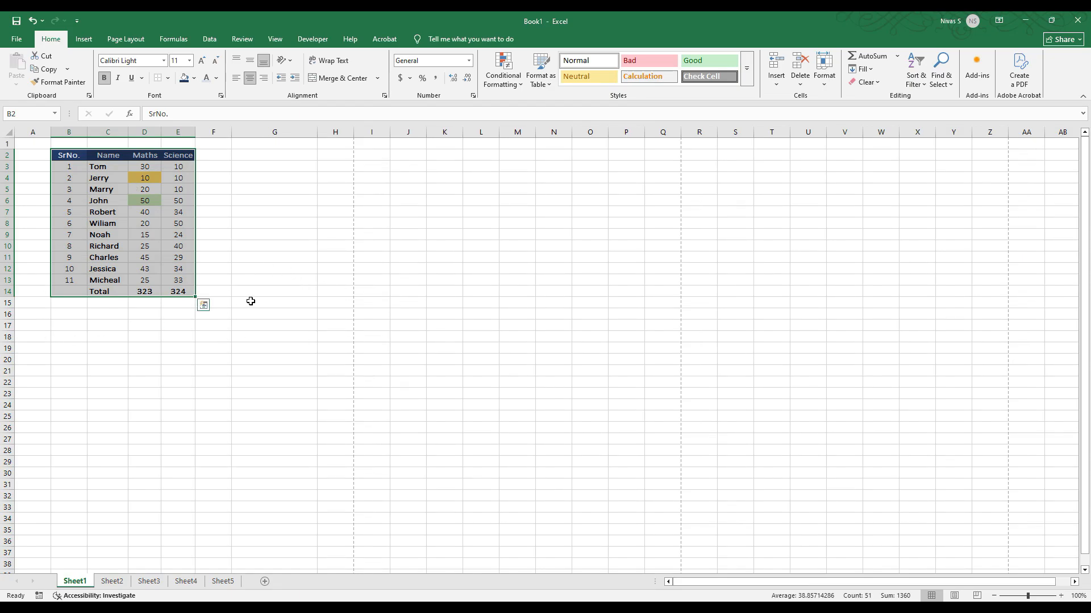
Step: Apply all borders to the marks table B2:E14
left_click(168, 79)
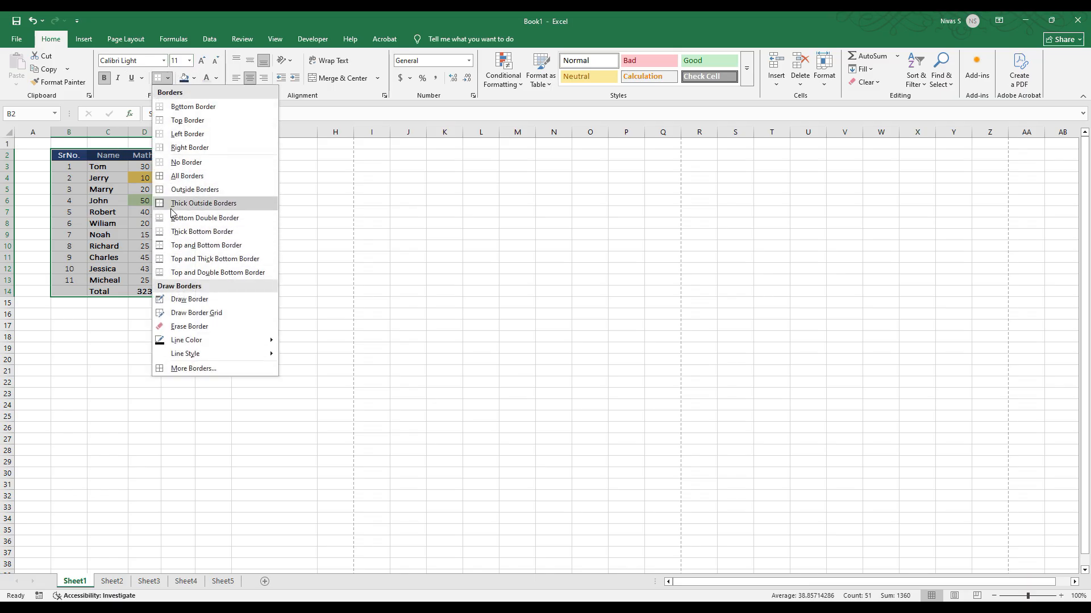
left_click(176, 179)
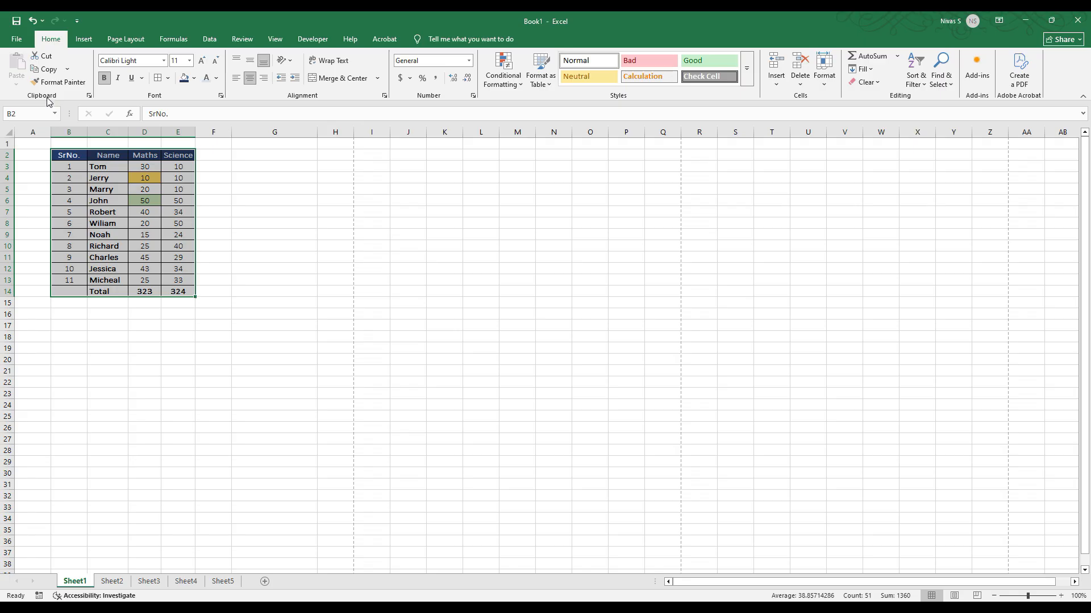
Step: Examine the bordered table in the print preview and the workbook's sharing options, and return to the worksheet
key("ctrl+p")
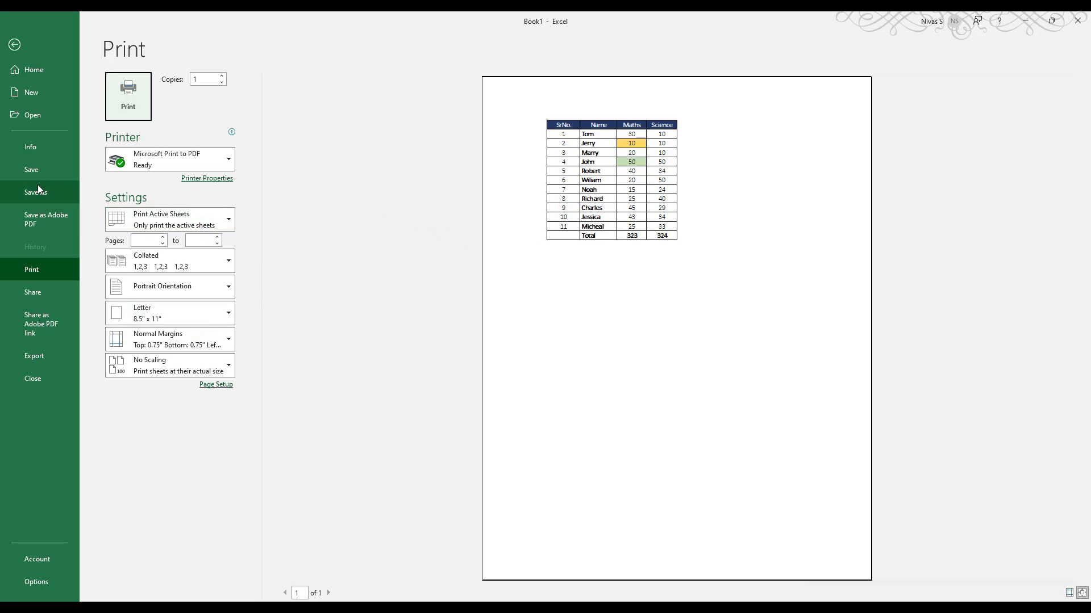
left_click(30, 293)
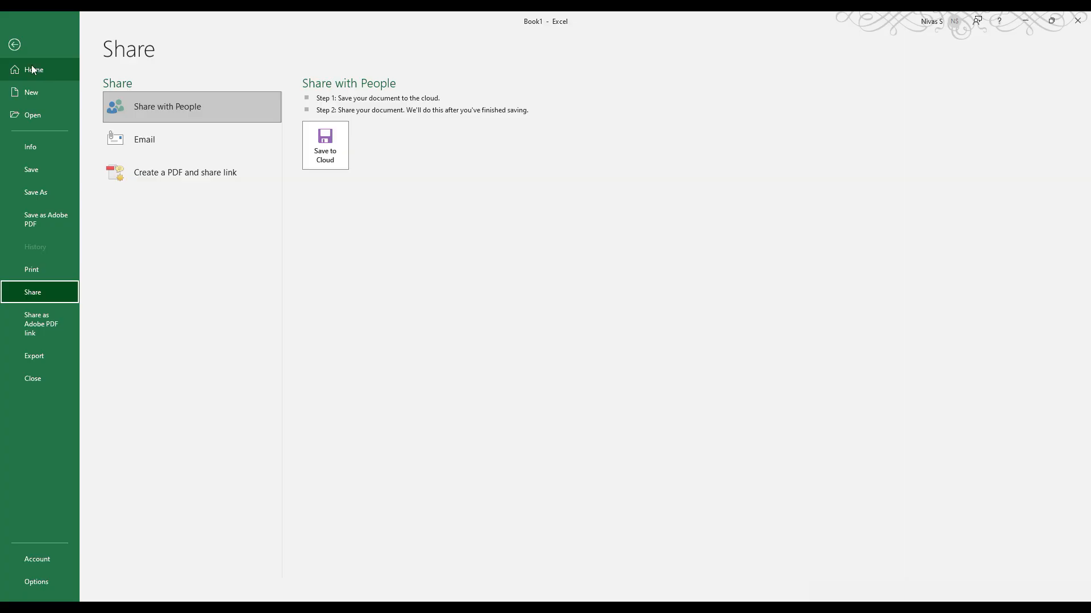
left_click(15, 45)
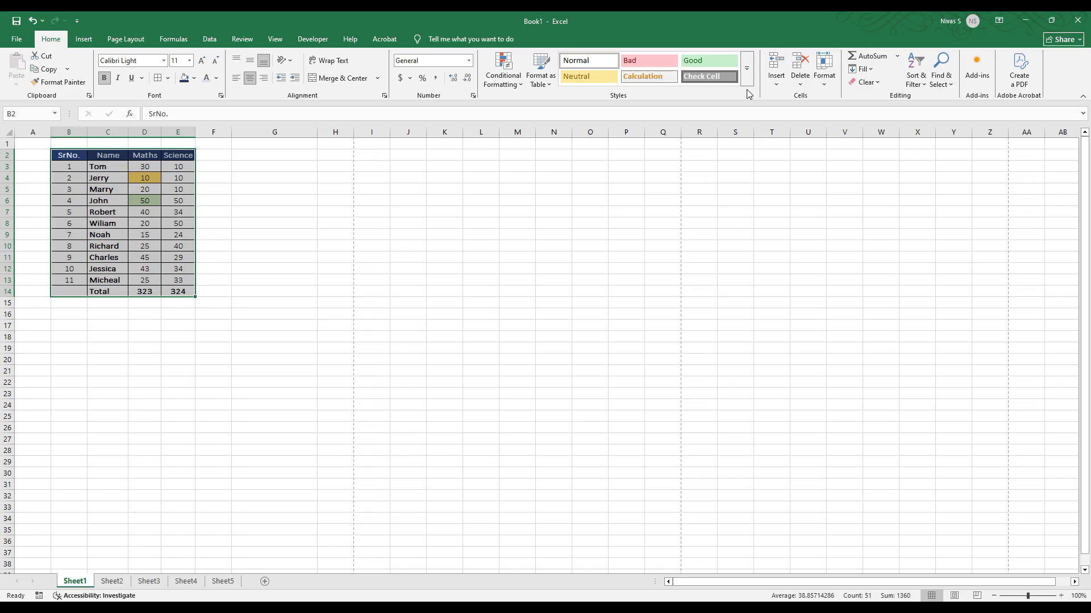
Step: Insert an empty row at row 8, between serial numbers 5 and 6
left_click(34, 223)
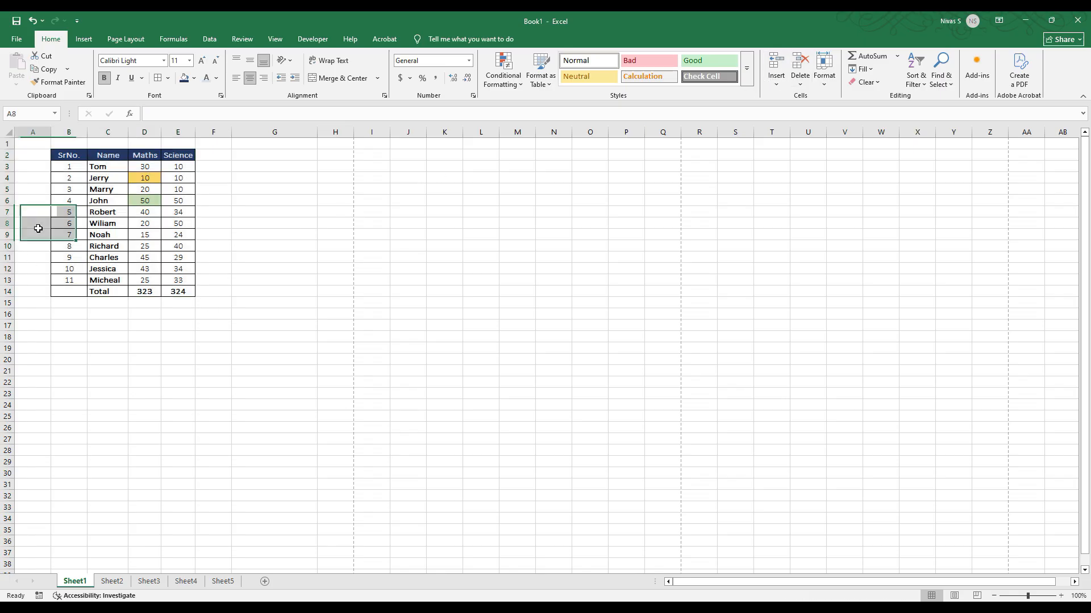
left_click(7, 223)
right_click(4, 225)
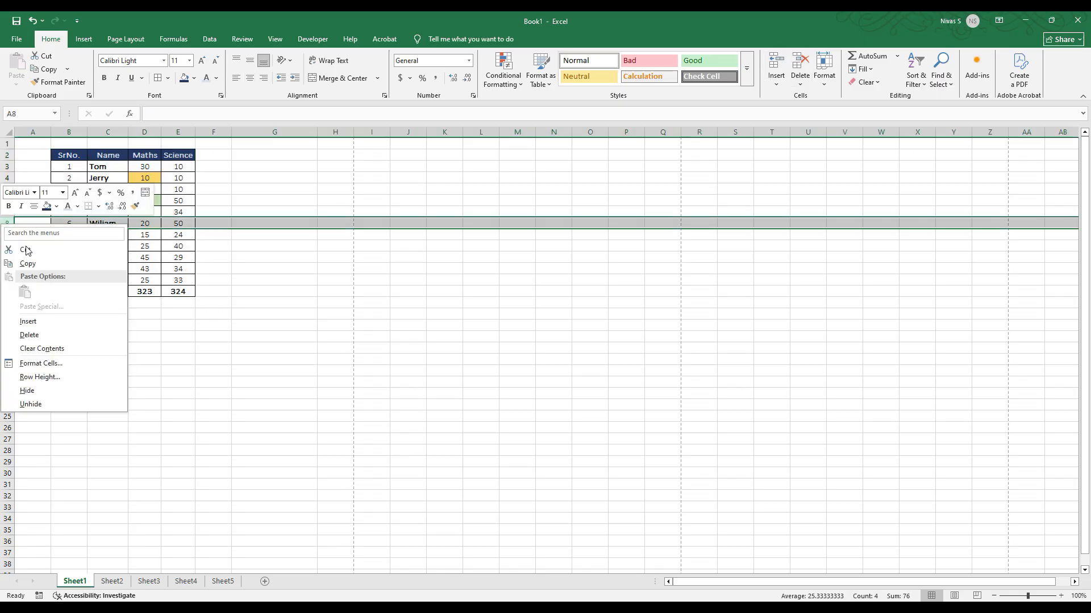
left_click(29, 322)
left_click(177, 370)
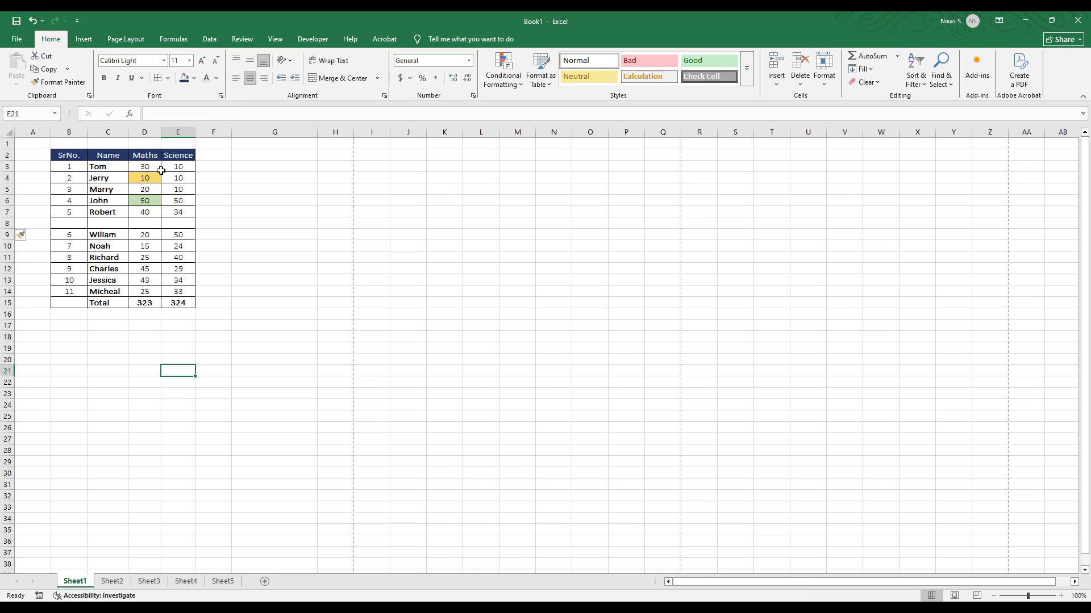
Step: Insert an empty column at column E, between Maths and Science
right_click(173, 131)
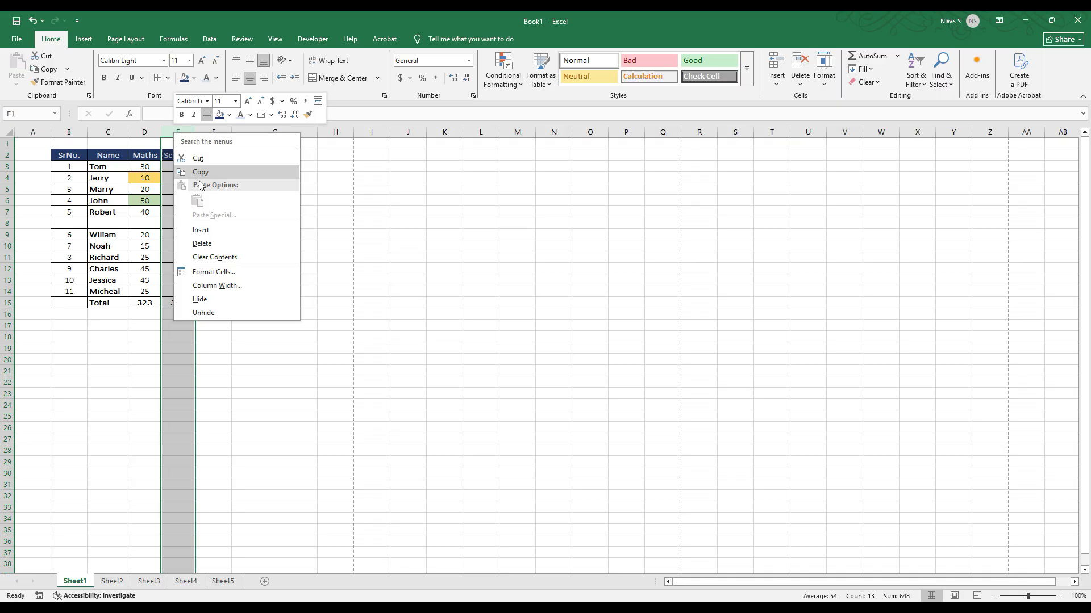
left_click(205, 236)
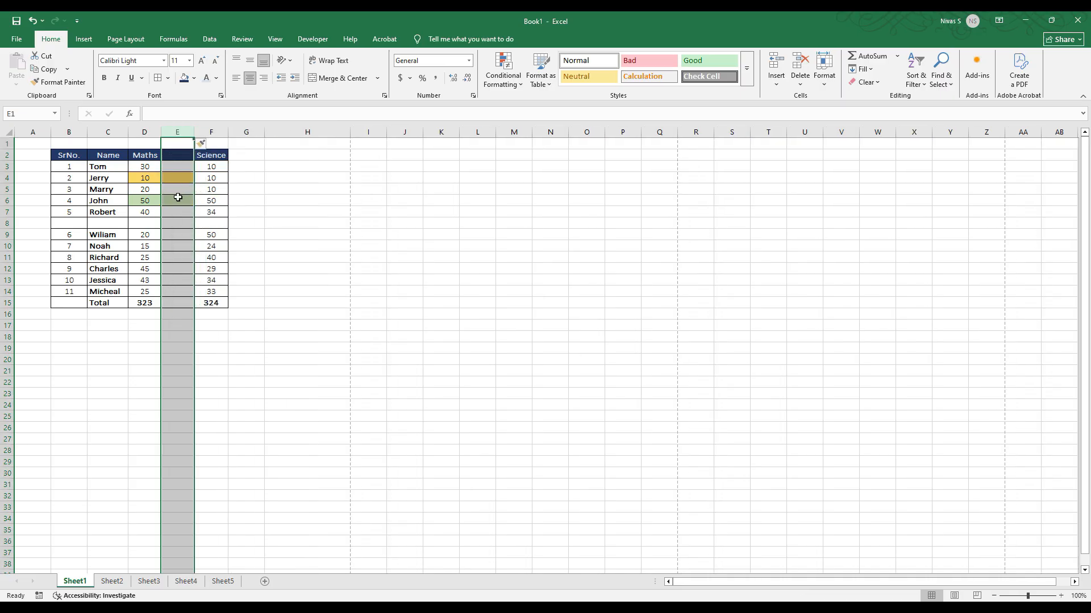
left_click(172, 157)
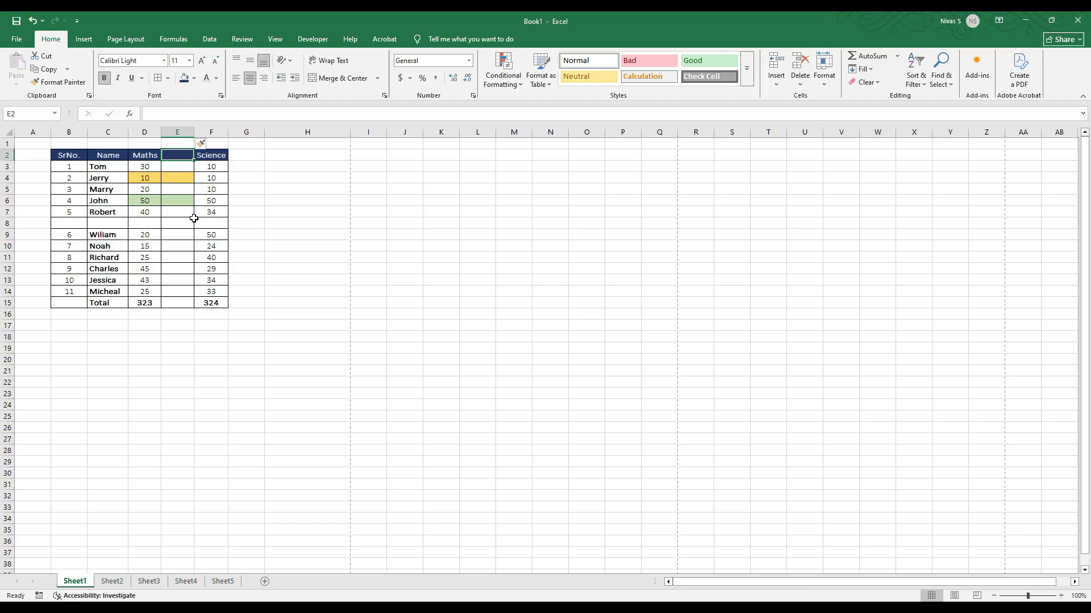
Step: Delete the empty column E and the empty row 8 from the marks table
right_click(178, 133)
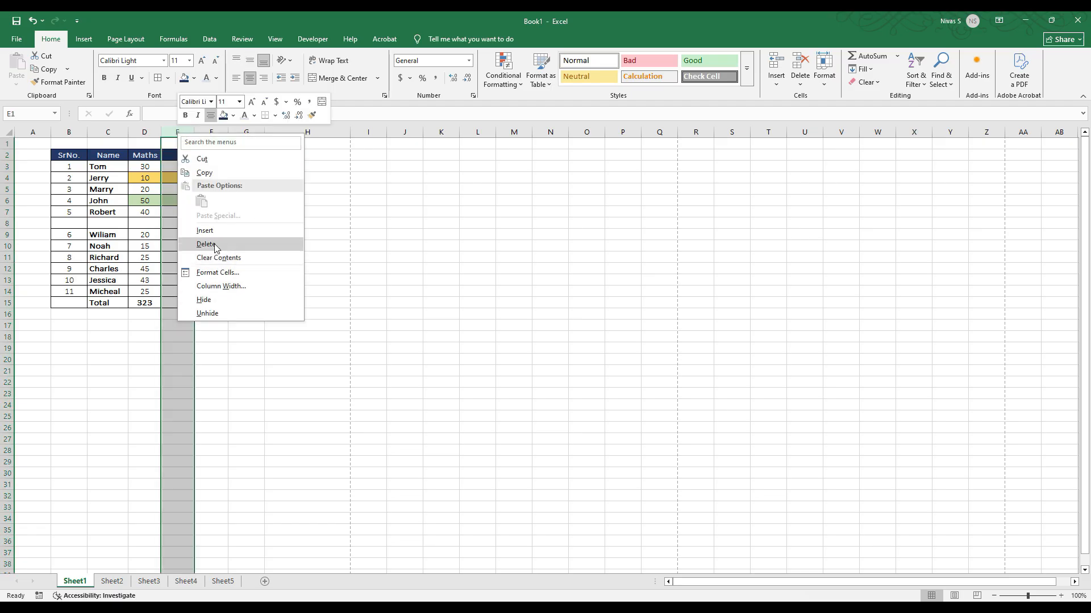
left_click(206, 243)
left_click(10, 225)
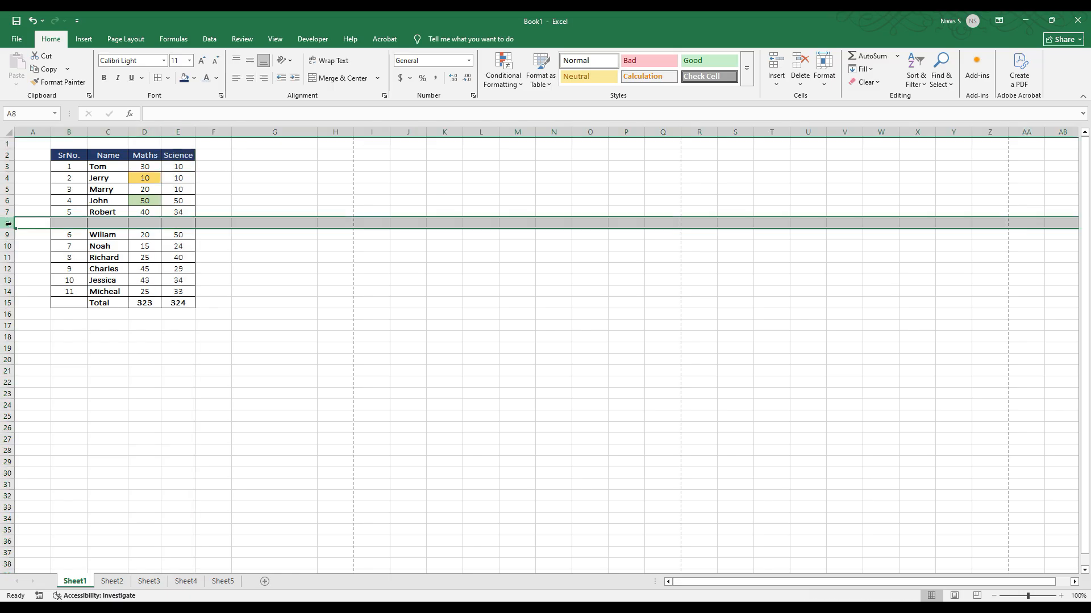
right_click(10, 225)
left_click(54, 336)
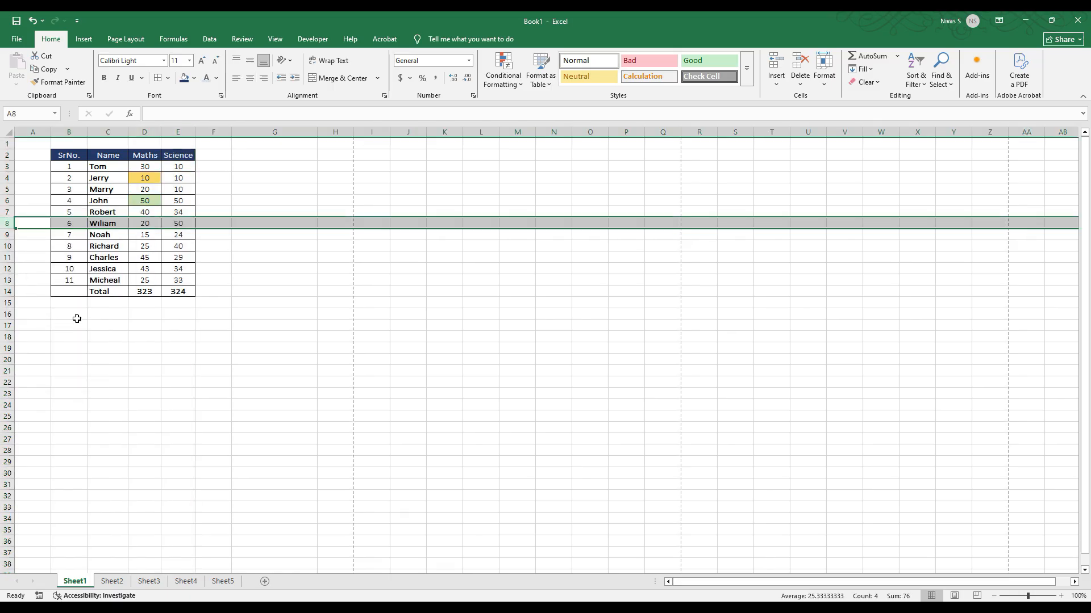
left_click(180, 335)
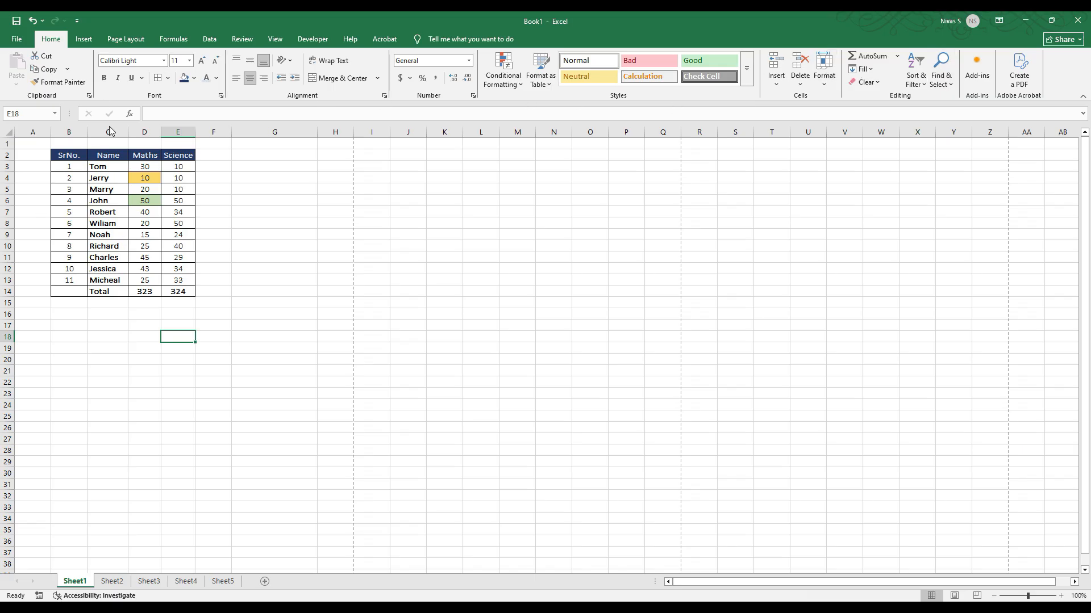
left_click(83, 39)
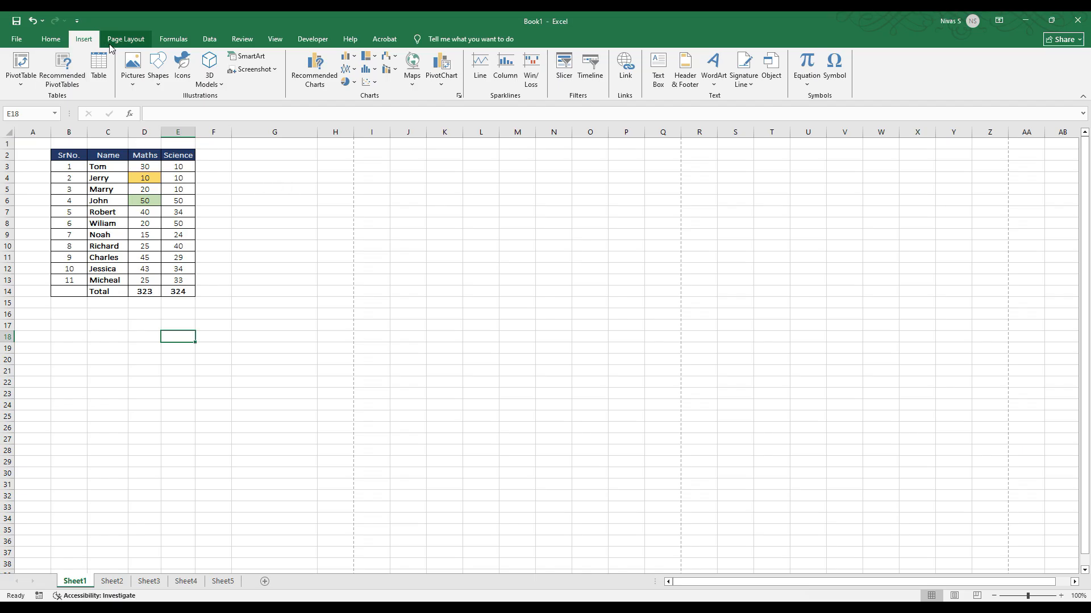
left_click(125, 38)
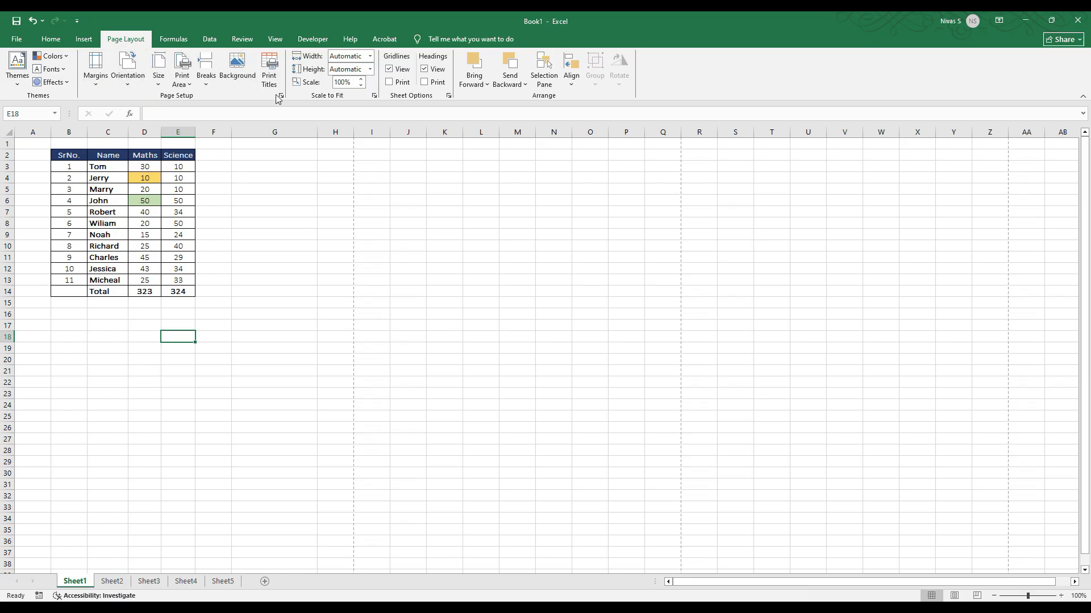
left_click(181, 42)
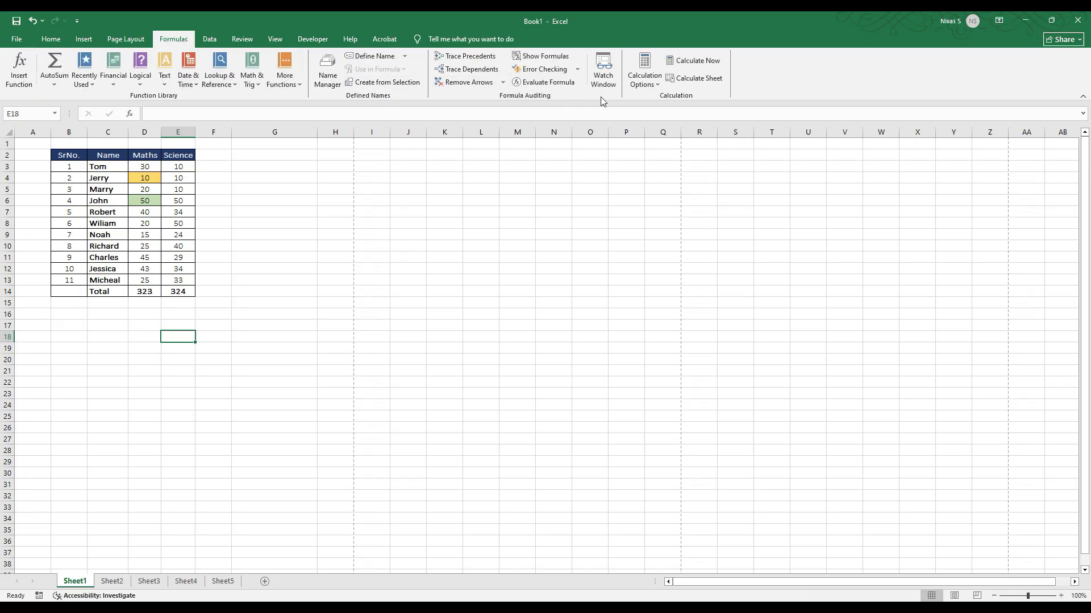
Step: Browse the Insert Function list with the category set to All, and leave it without inserting a function
left_click(23, 88)
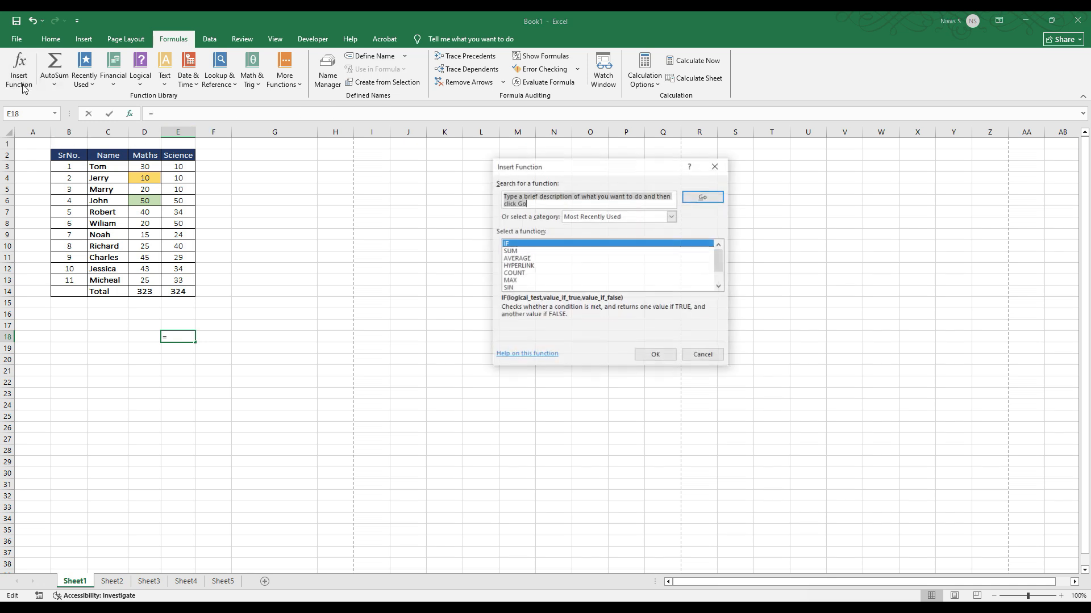
scroll(625, 258, "down", 1)
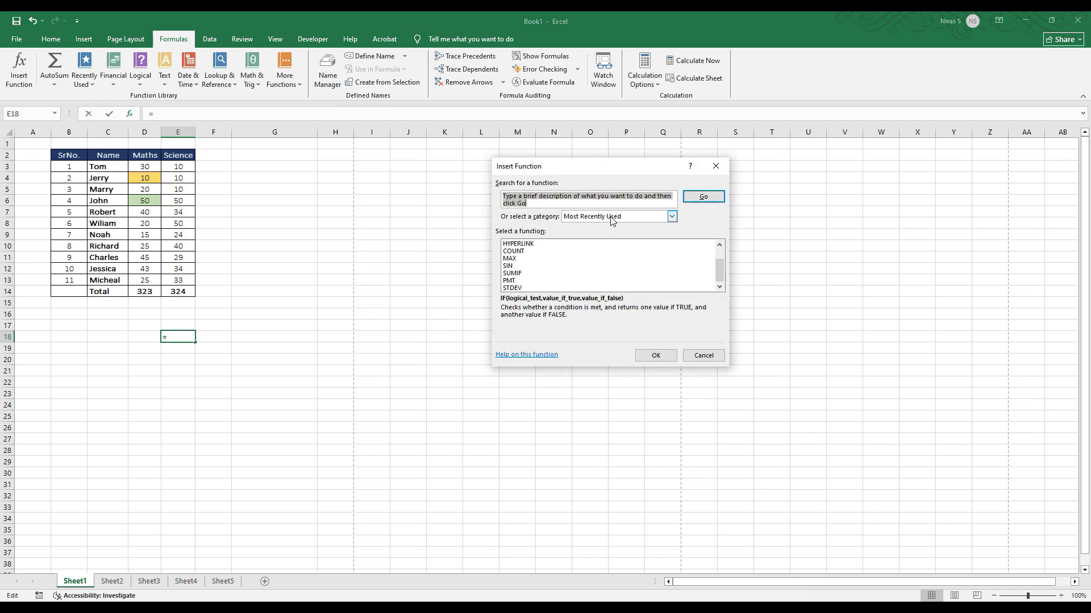
left_click(612, 219)
left_click(604, 236)
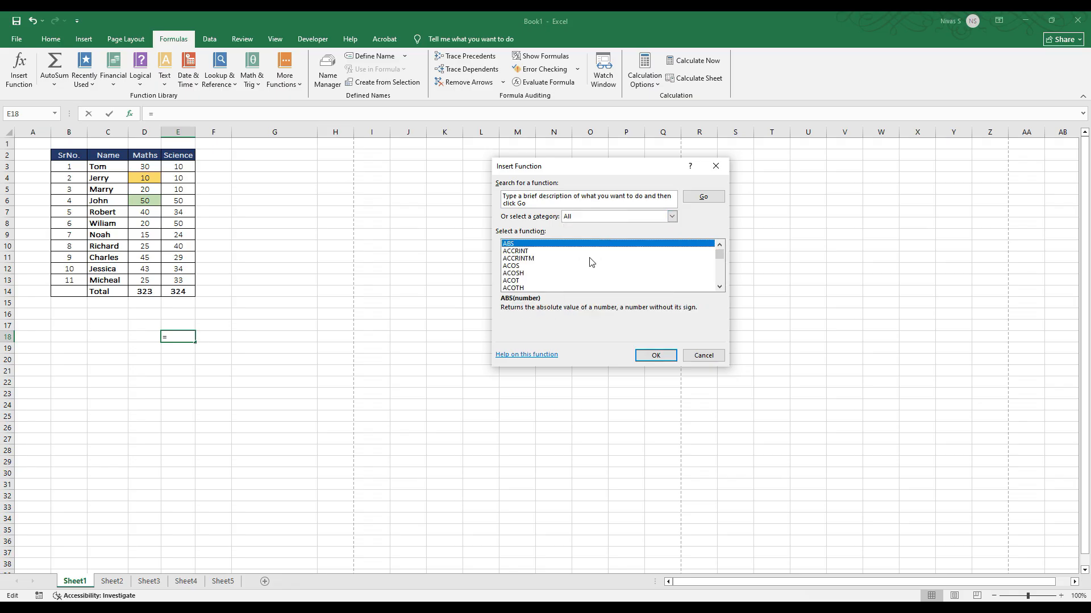
scroll(591, 264, "down", 6)
scroll(591, 265, "down", 20)
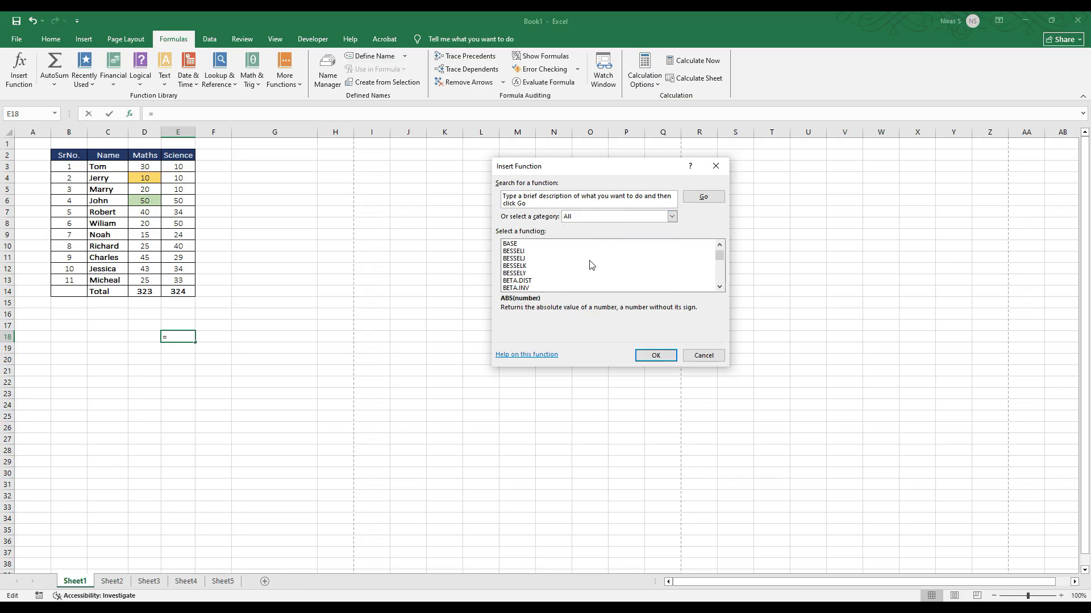
scroll(591, 266, "down", 20)
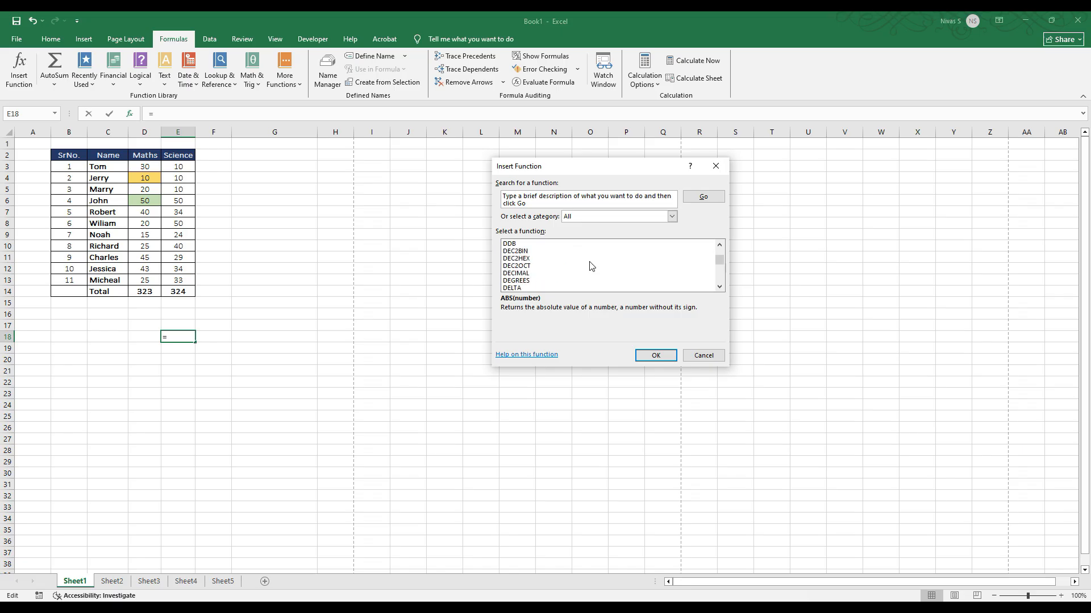
scroll(586, 274, "down", 12)
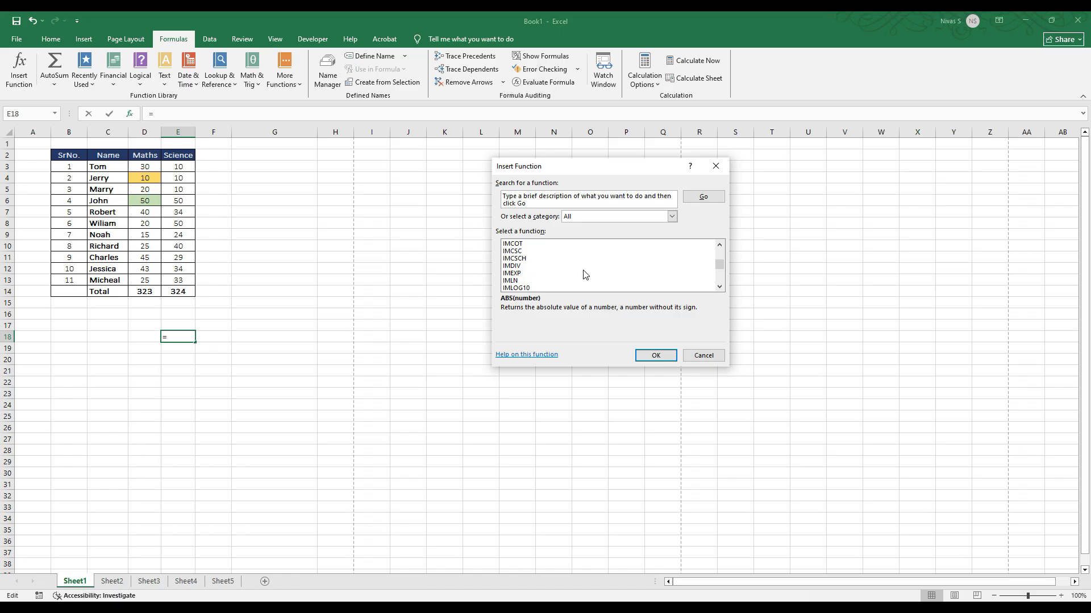
scroll(585, 273, "down", 13)
key("Escape")
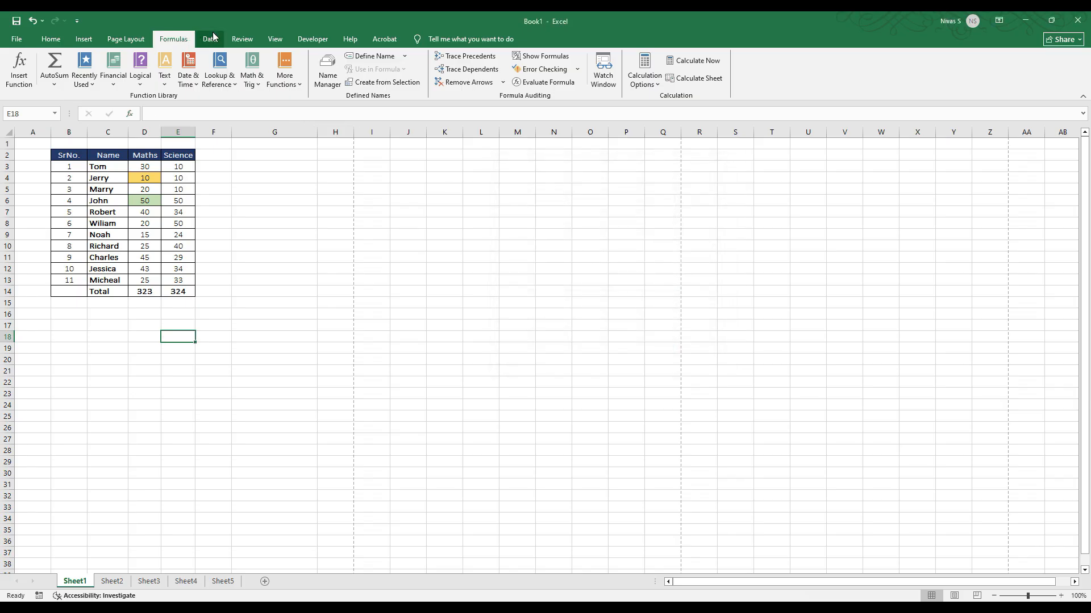
Step: Review the Data, Review, View, Developer and Help commands, and return to the Home commands
left_click(210, 40)
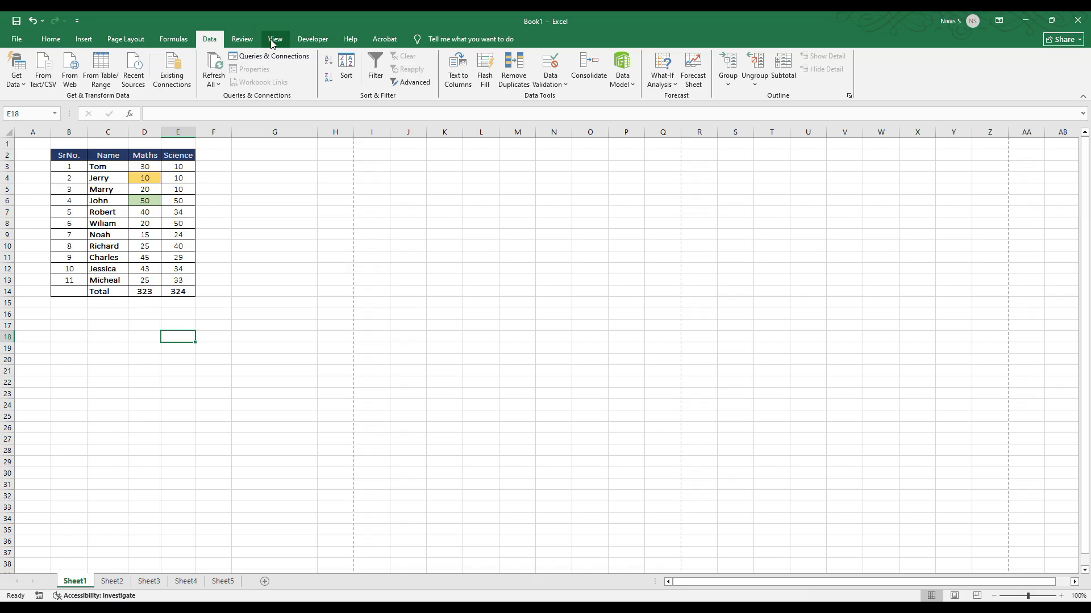
left_click(253, 41)
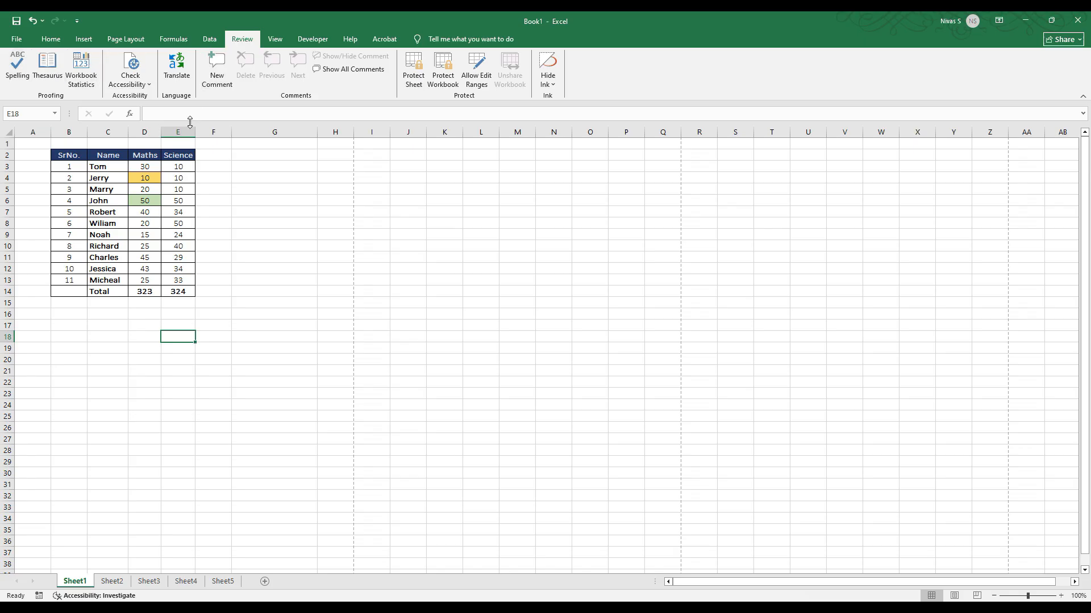
left_click(275, 39)
left_click(242, 39)
left_click(275, 40)
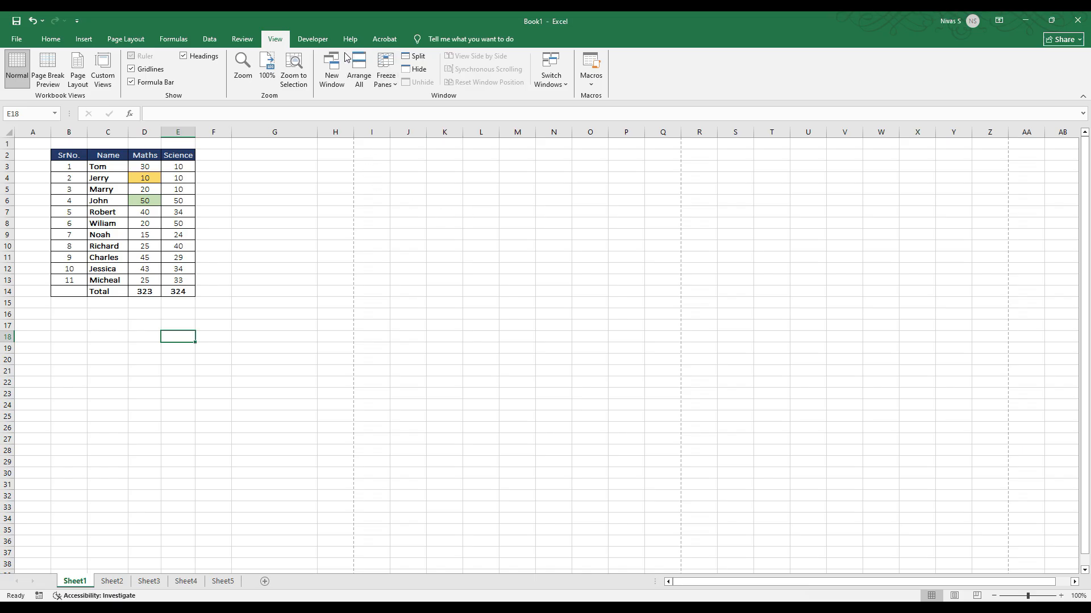
left_click(325, 46)
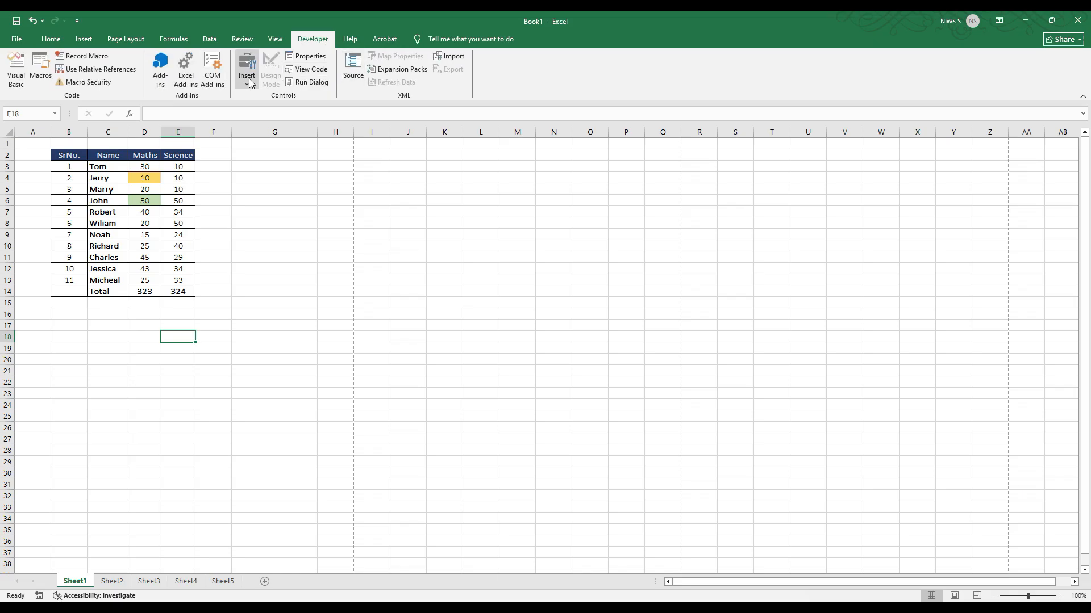
left_click(359, 46)
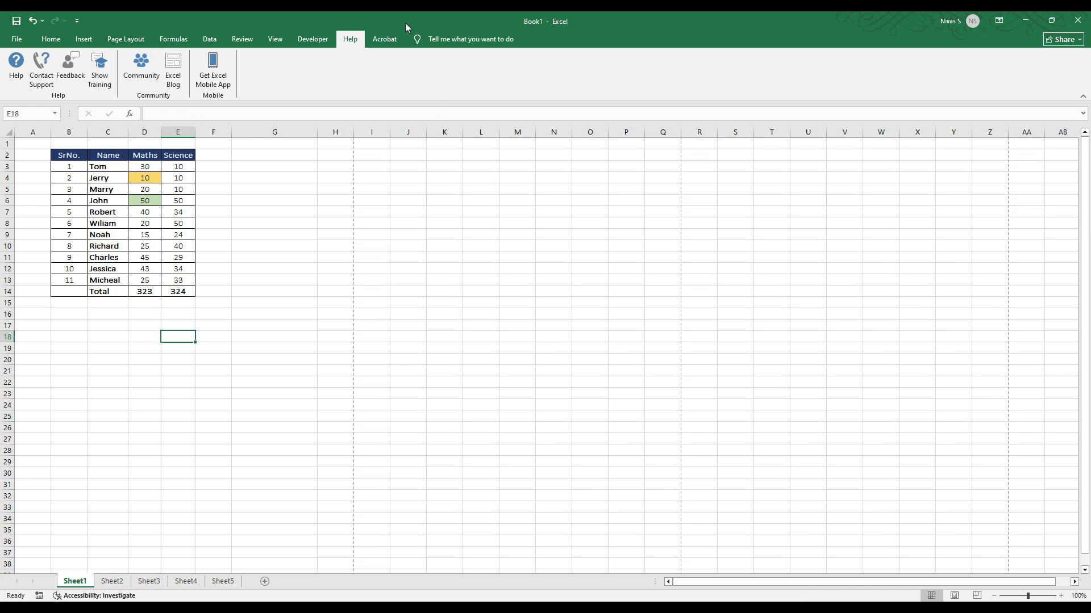
left_click(51, 39)
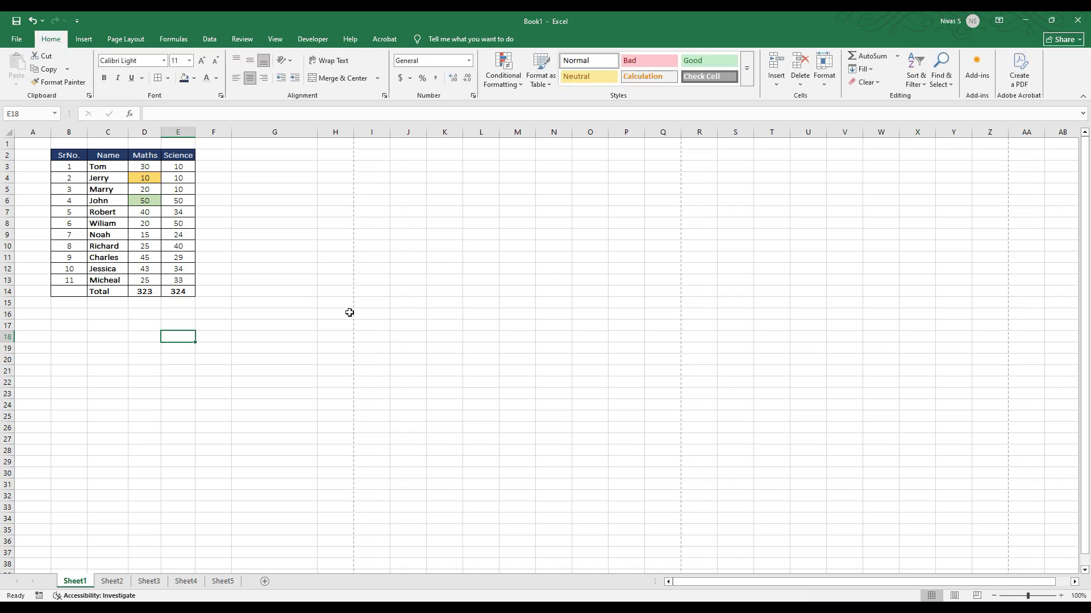